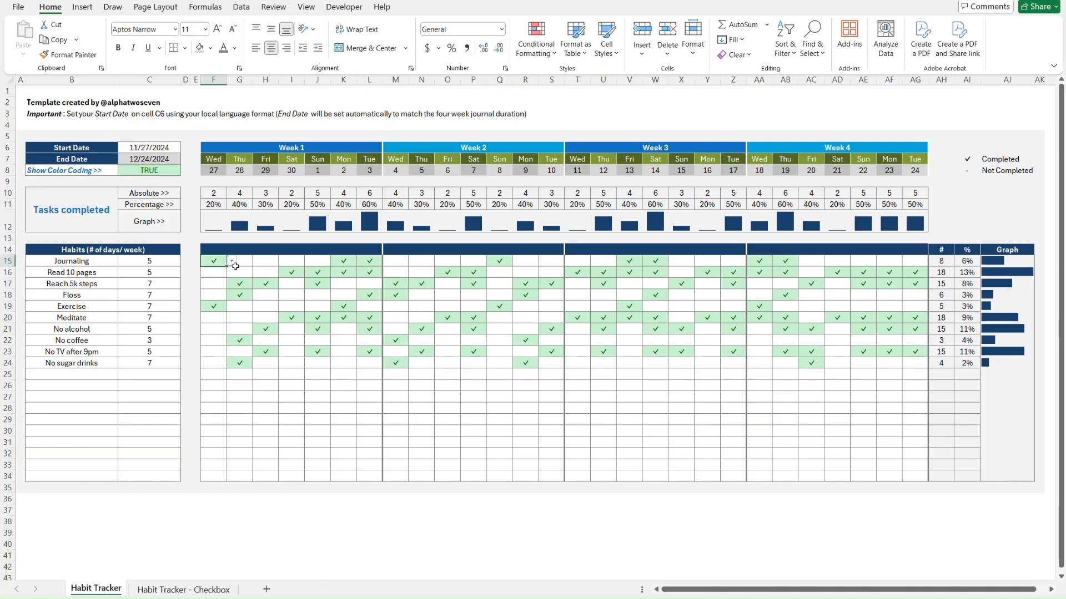
# On the Checkbox sheet, tick Mon 2 in row 27 and Reach 5k steps for Sun 8
pyautogui.hotkey('ctrl', 'pagedown')
pyautogui.click(339, 399)
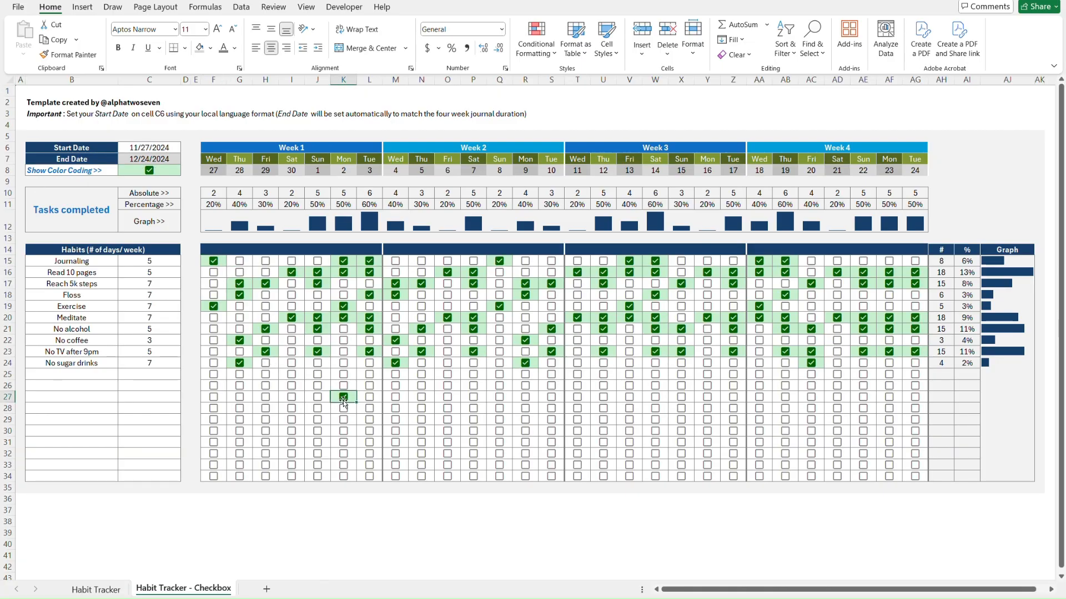
pyautogui.click(496, 289)
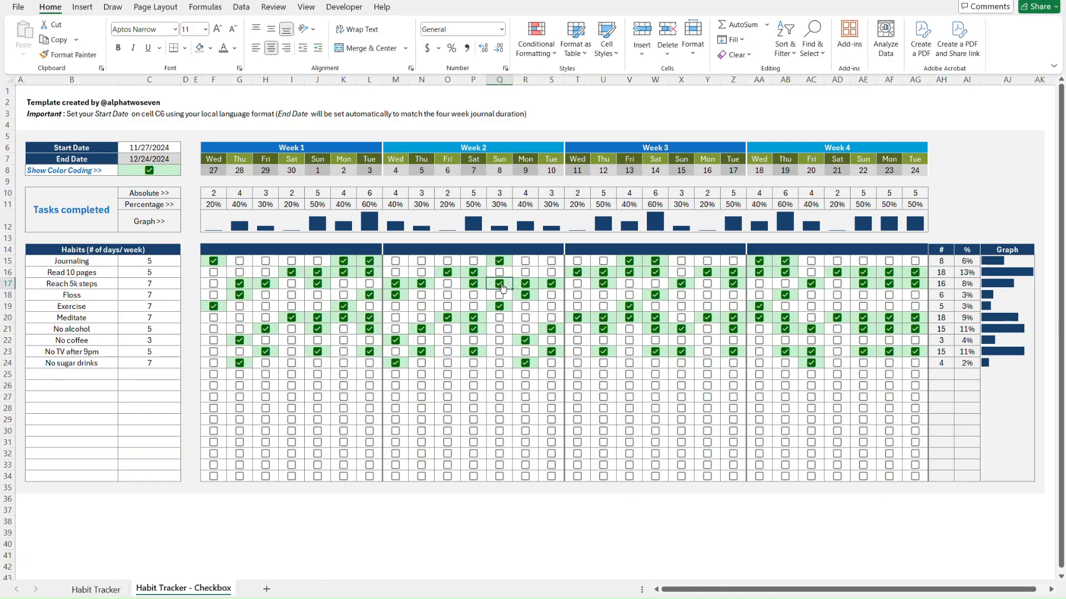
pyautogui.hotkey('ctrl', 'Home')
# On Habit Tracker, mark Exercise on Thu 5 (N19) as '-' and select the Show Color Coding cell C8
pyautogui.hotkey('ctrl', 'pageup')
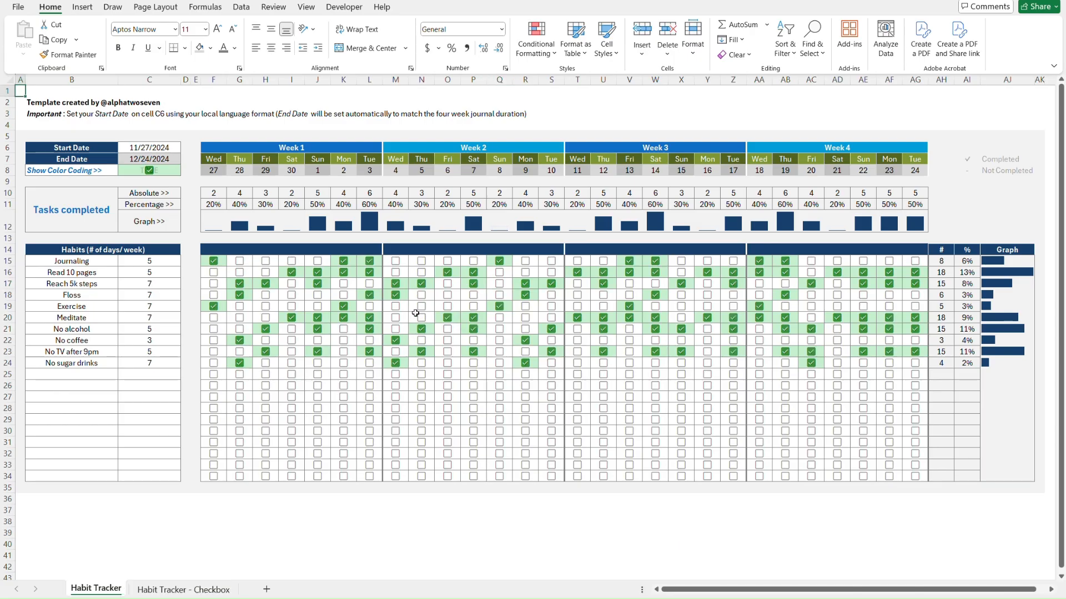
pyautogui.click(419, 306)
pyautogui.hotkey('alt', 'Down')
pyautogui.click(421, 328)
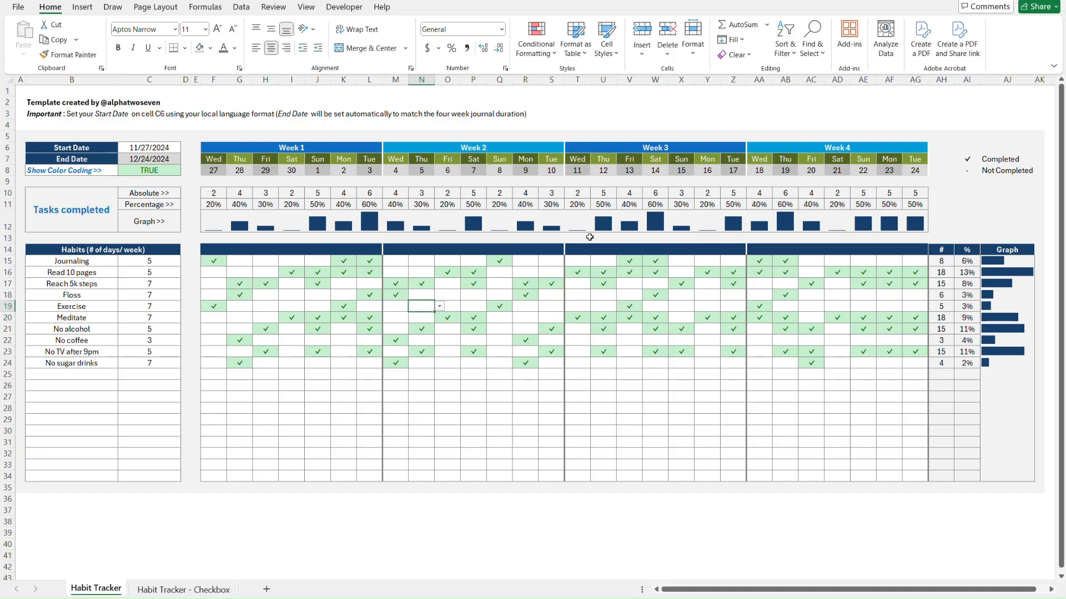
pyautogui.click(166, 169)
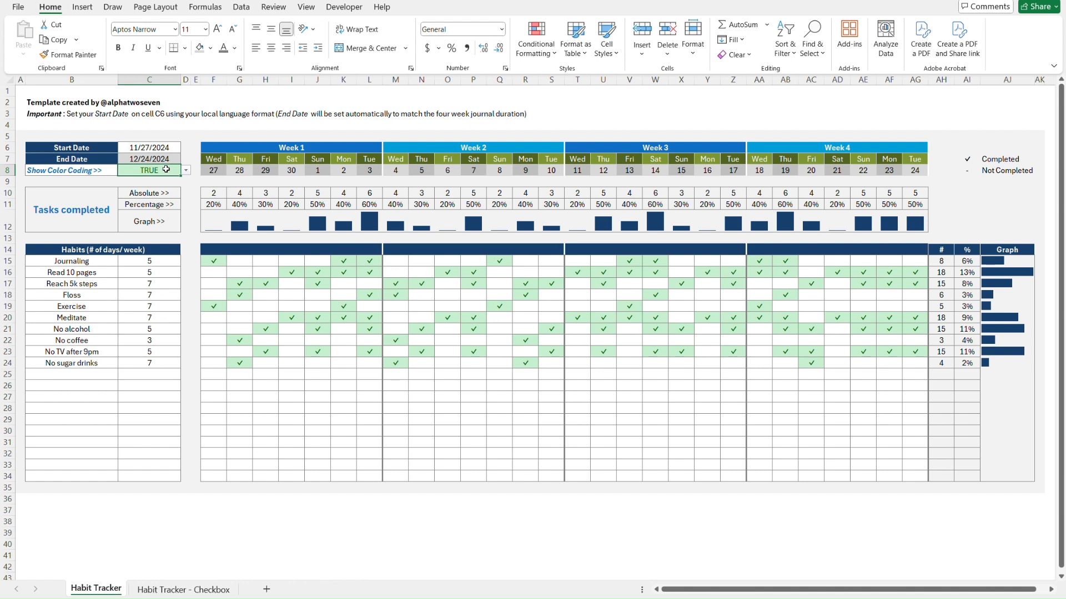
# On the Checkbox sheet, turn the habit grid's colour coding off and back on
pyautogui.hotkey('ctrl', 'pagedown')
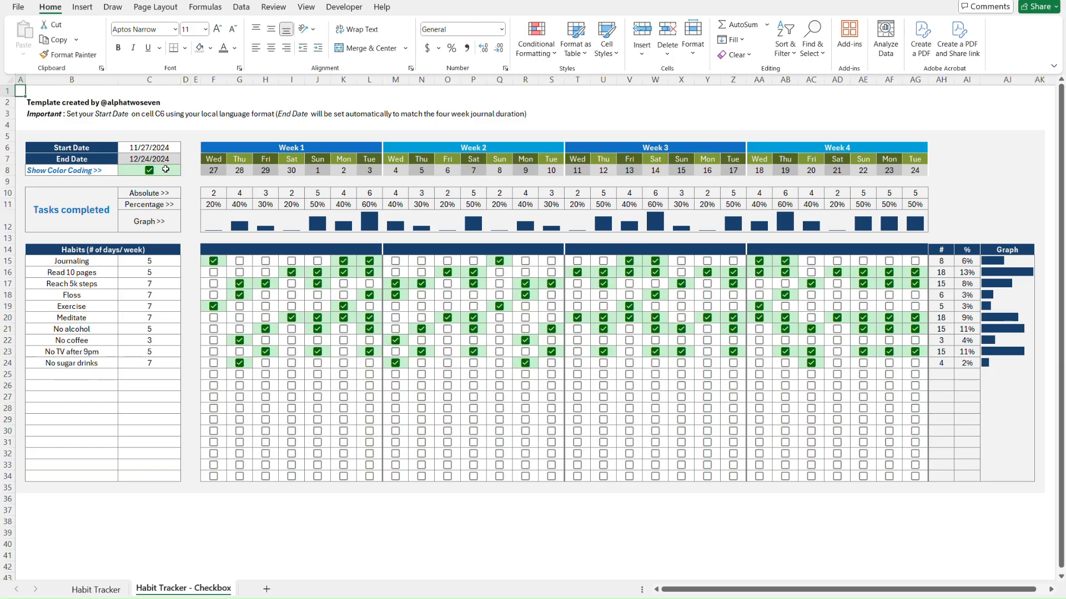
pyautogui.click(150, 174)
pyautogui.click(150, 173)
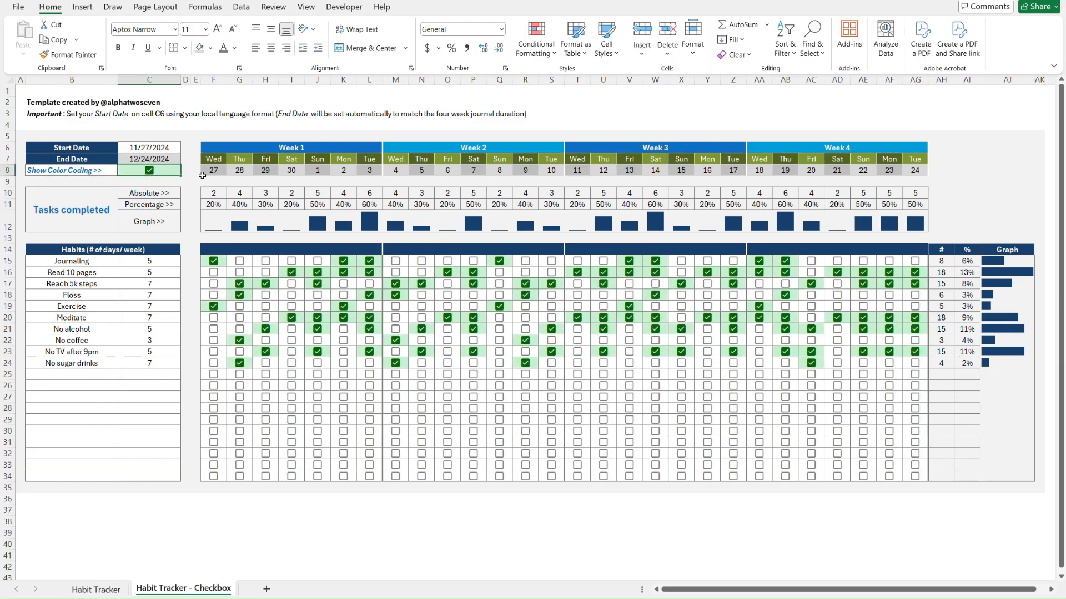
# Flip between the Habit Tracker and Habit Tracker - Checkbox sheets to compare them
pyautogui.hotkey('ctrl', 'pageup')
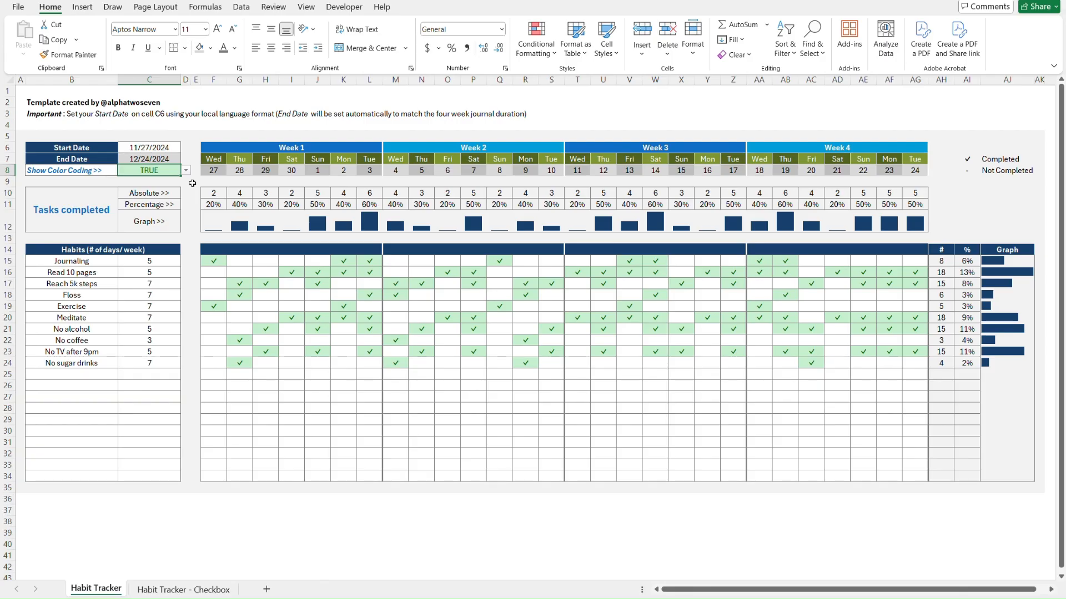
pyautogui.hotkey('ctrl', 'pagedown')
pyautogui.hotkey('ctrl', 'pageup')
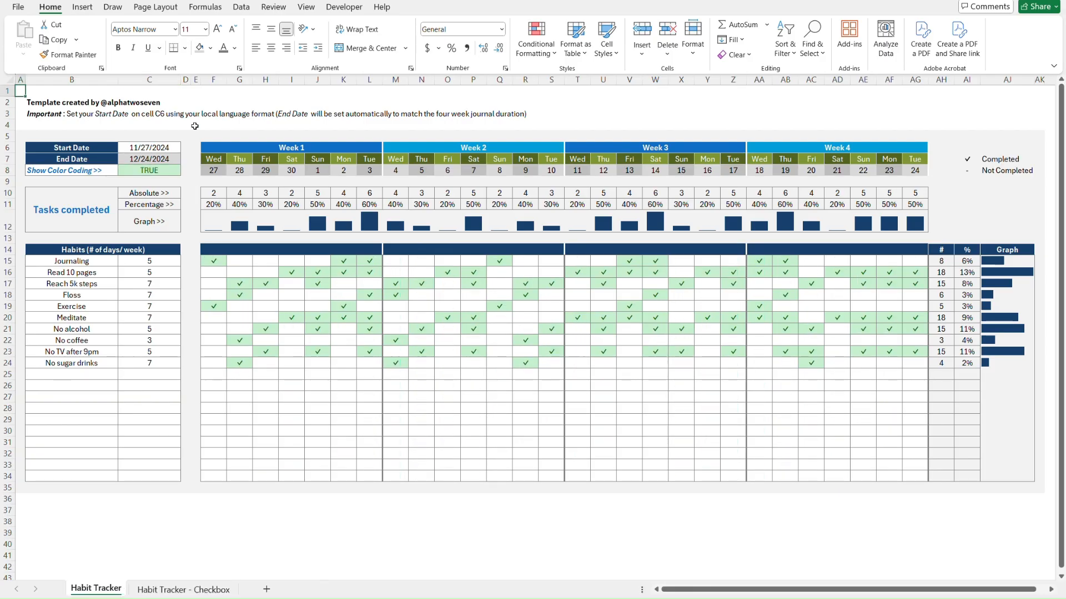
pyautogui.hotkey('ctrl', 'pagedown')
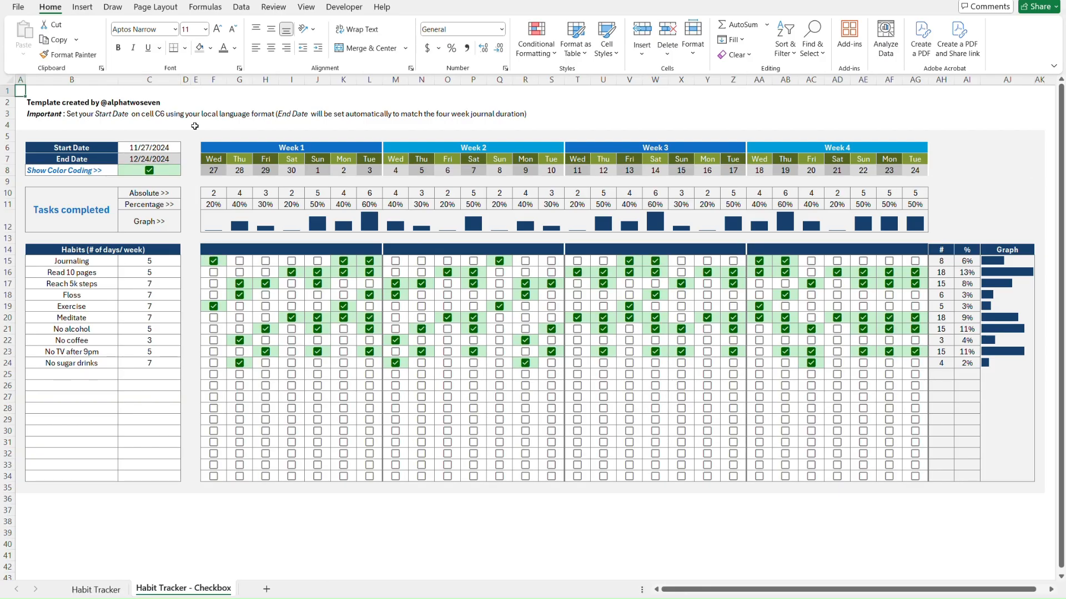
pyautogui.hotkey('ctrl', 'pageup')
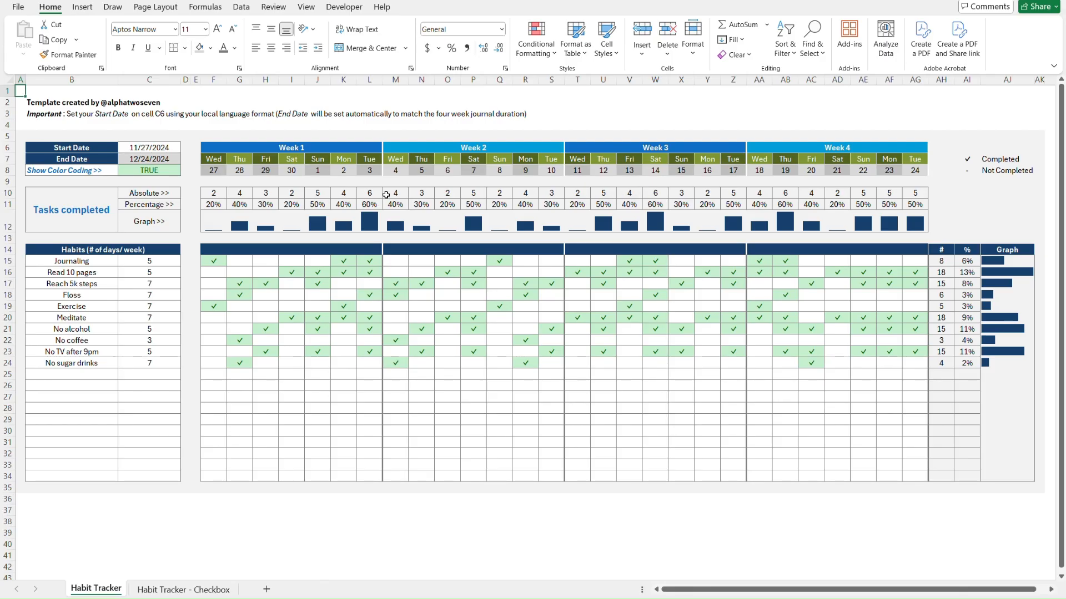
pyautogui.hotkey('ctrl', 'pagedown')
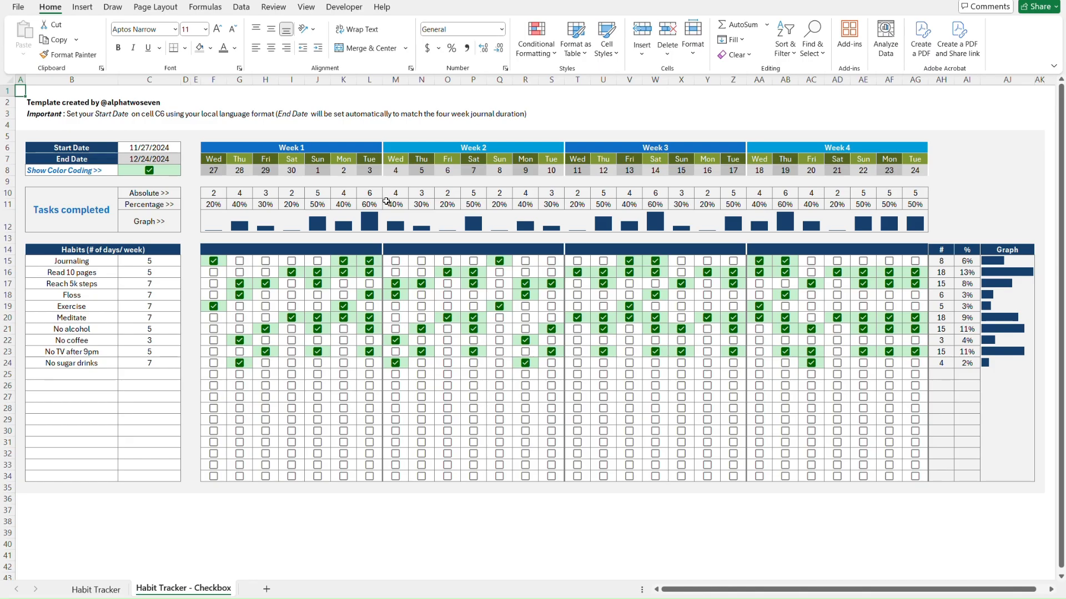
pyautogui.click(399, 391)
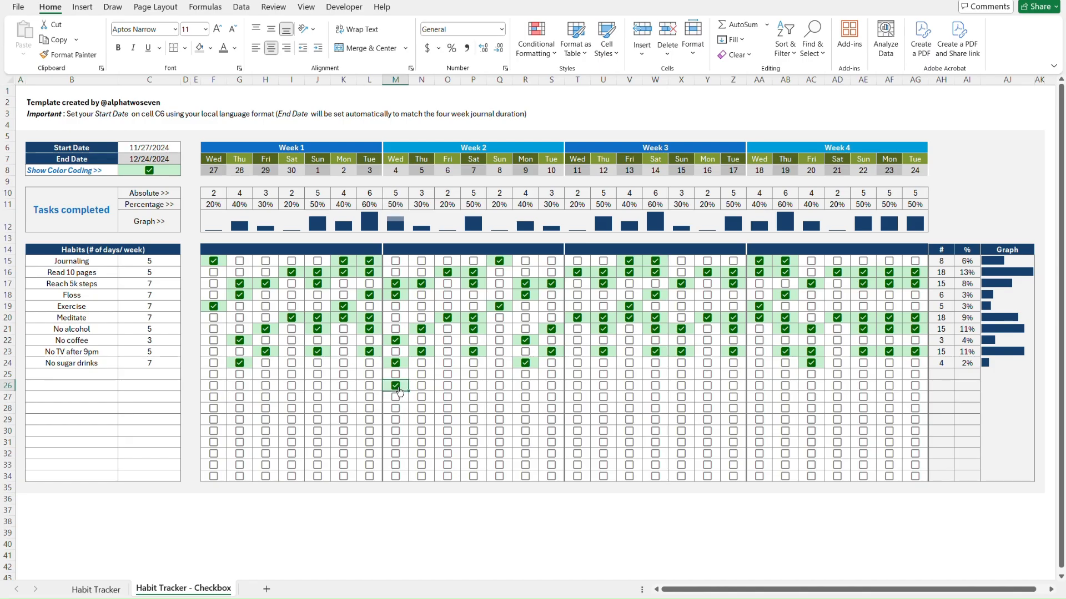
pyautogui.click(399, 391)
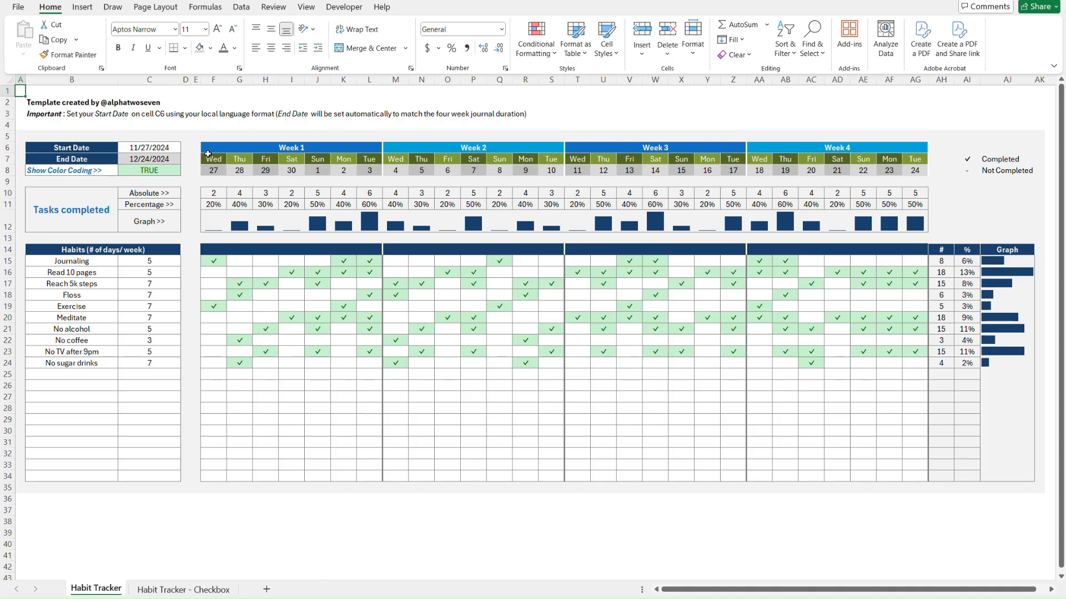
pyautogui.click(176, 148)
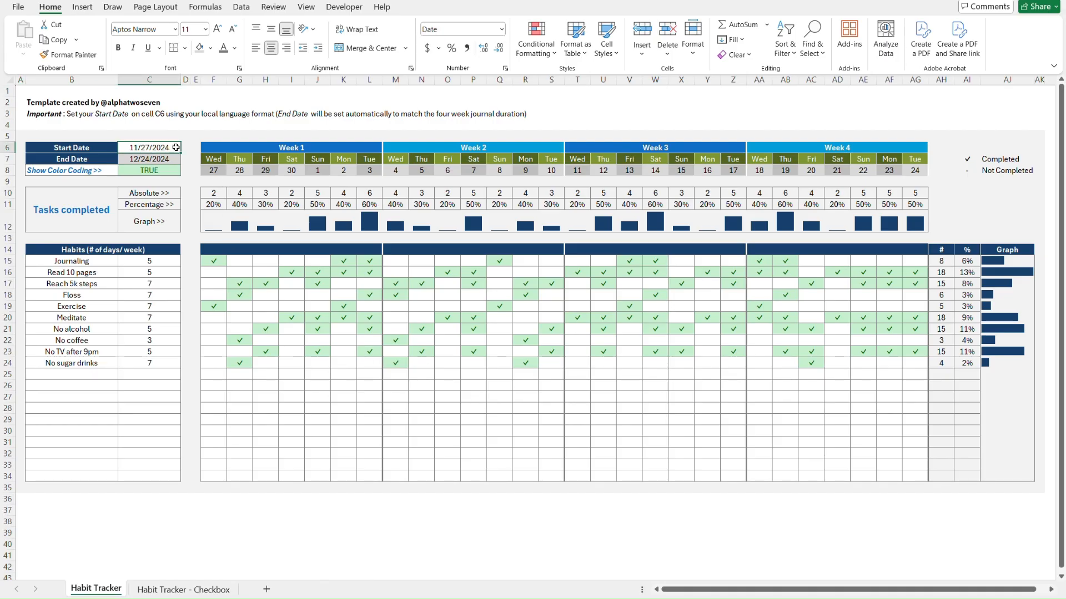
pyautogui.press('Delete')
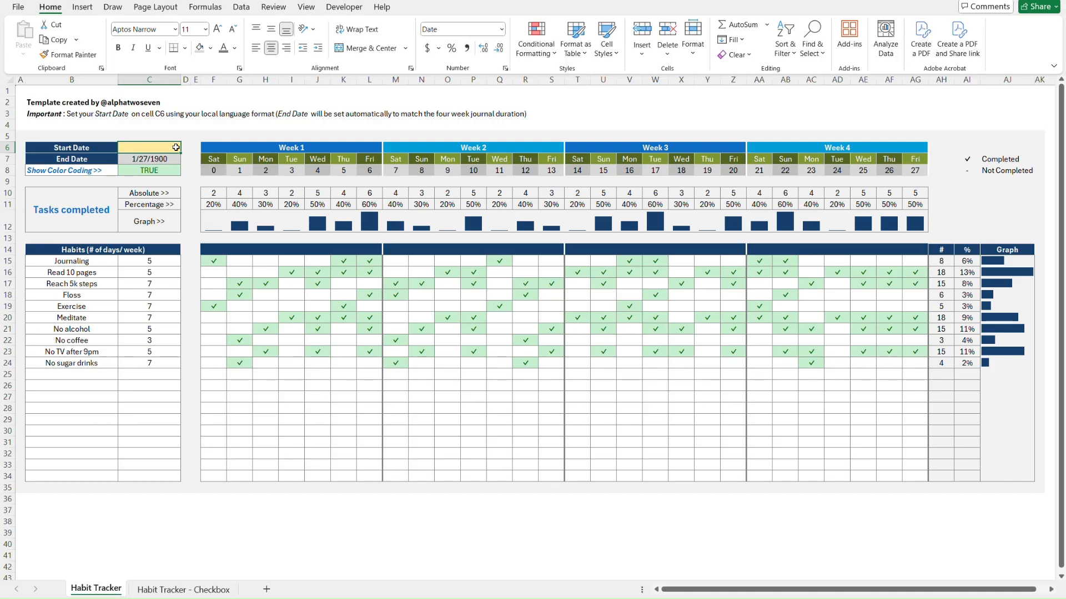
pyautogui.hotkey('ctrl', 'z')
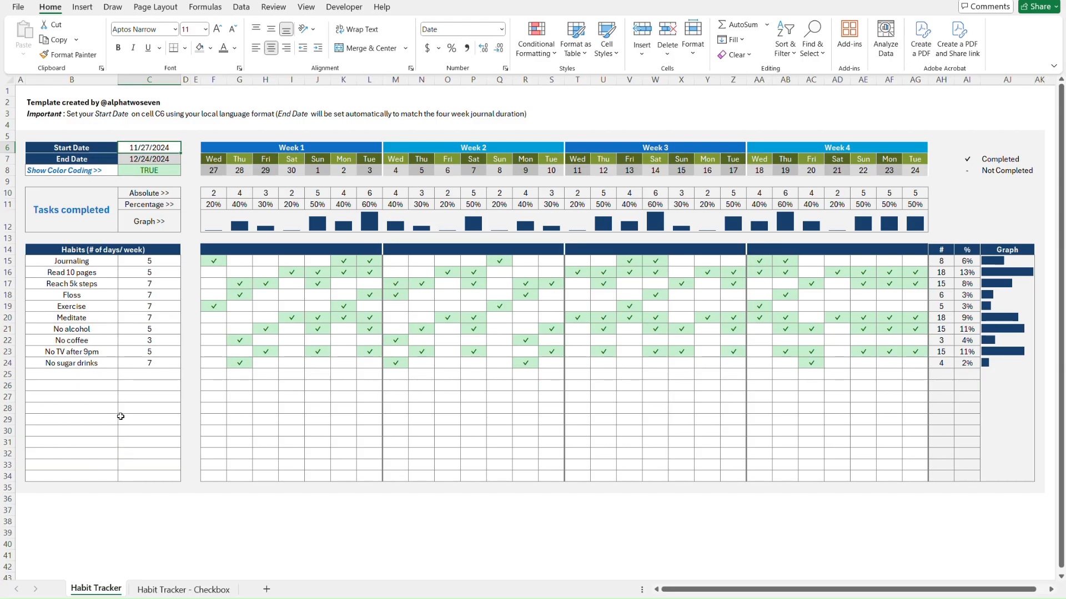
pyautogui.click(42, 262)
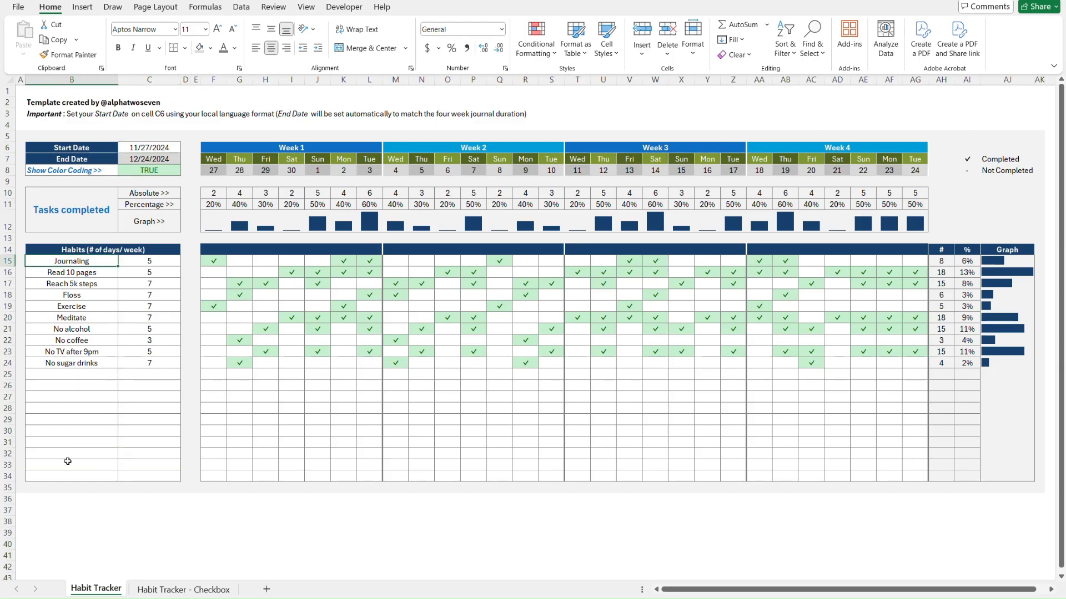
pyautogui.click(79, 477)
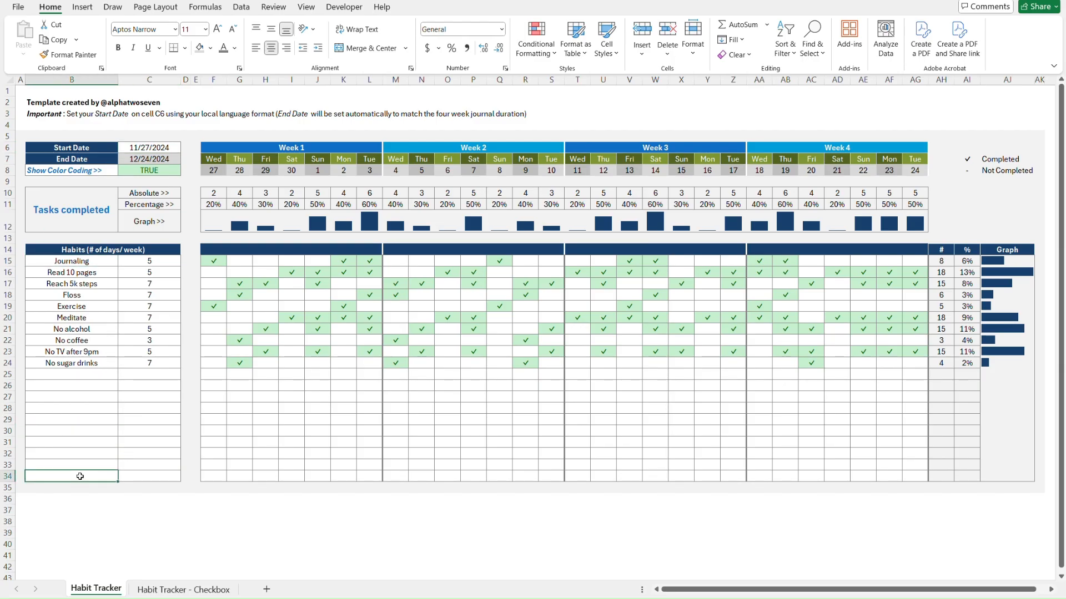
pyautogui.click(67, 260)
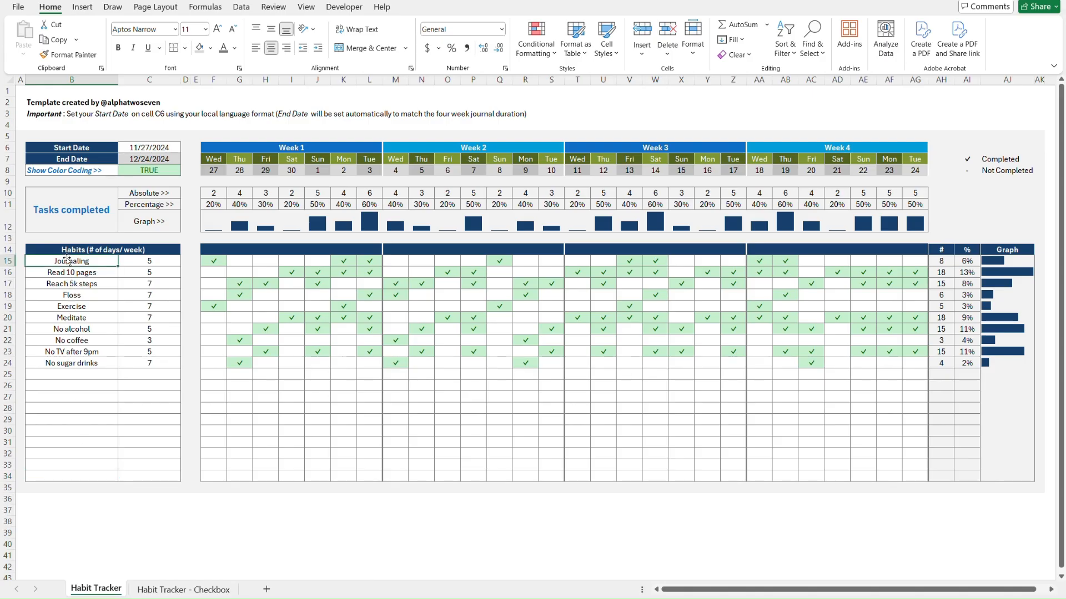
pyautogui.click(164, 261)
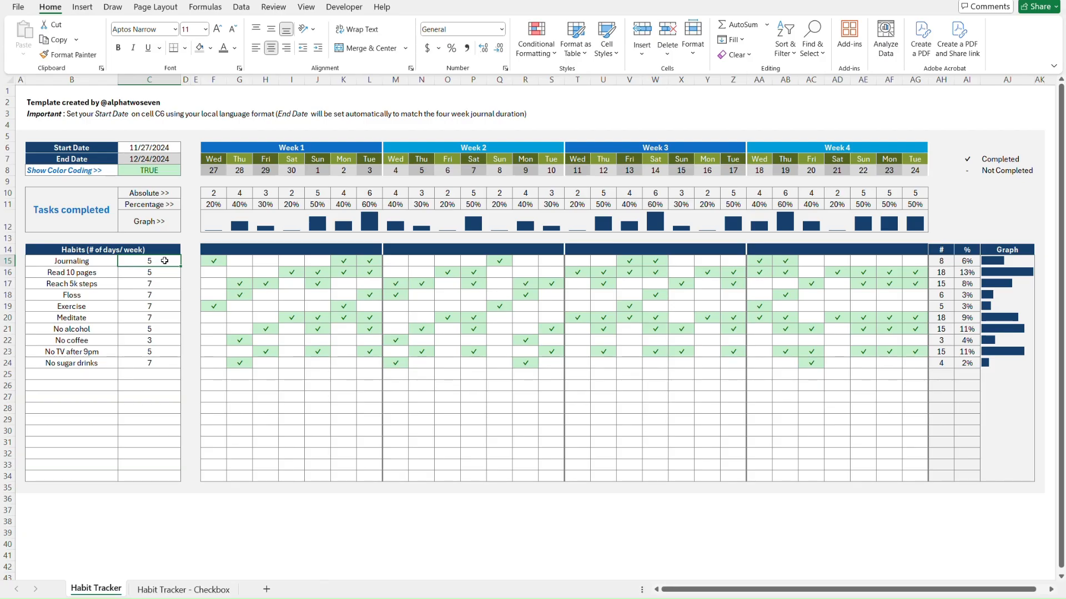
pyautogui.click(218, 260)
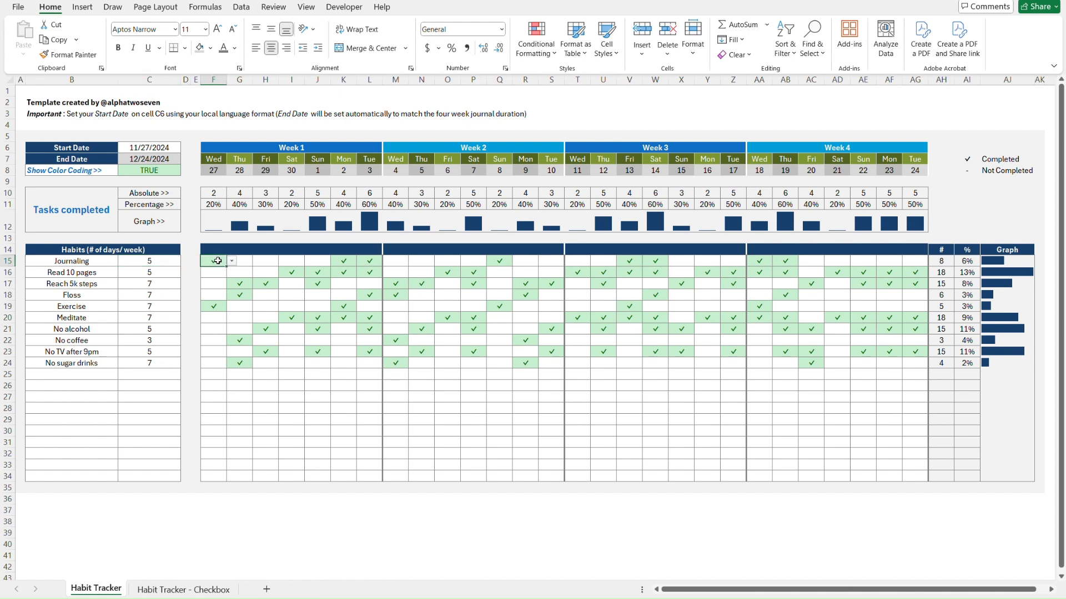
pyautogui.hotkey('alt', 'Down')
pyautogui.press('Escape')
pyautogui.hotkey('ctrl', 'pagedown')
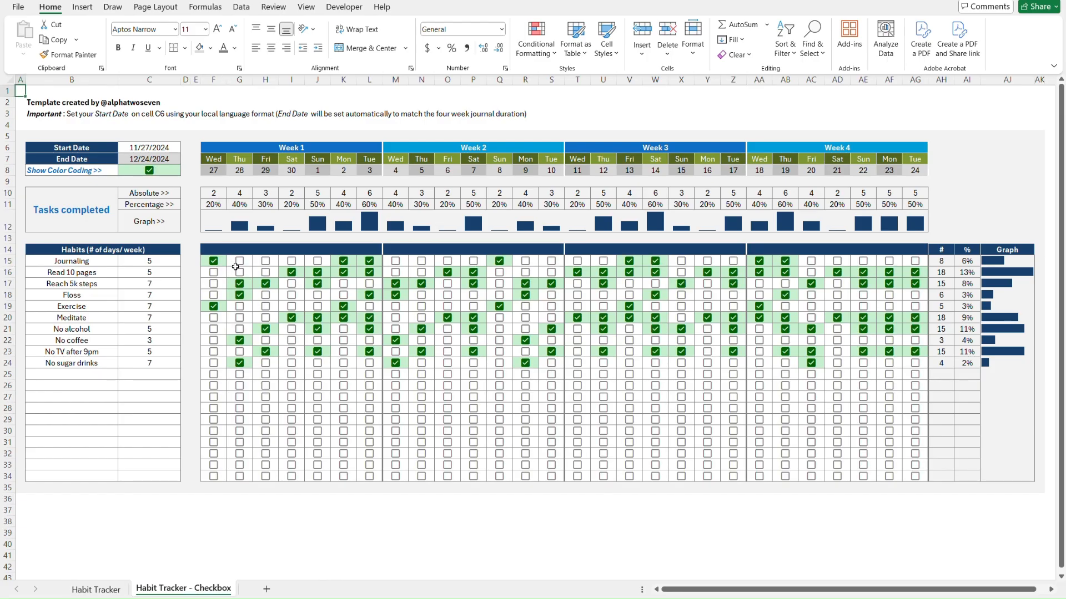
pyautogui.click(344, 404)
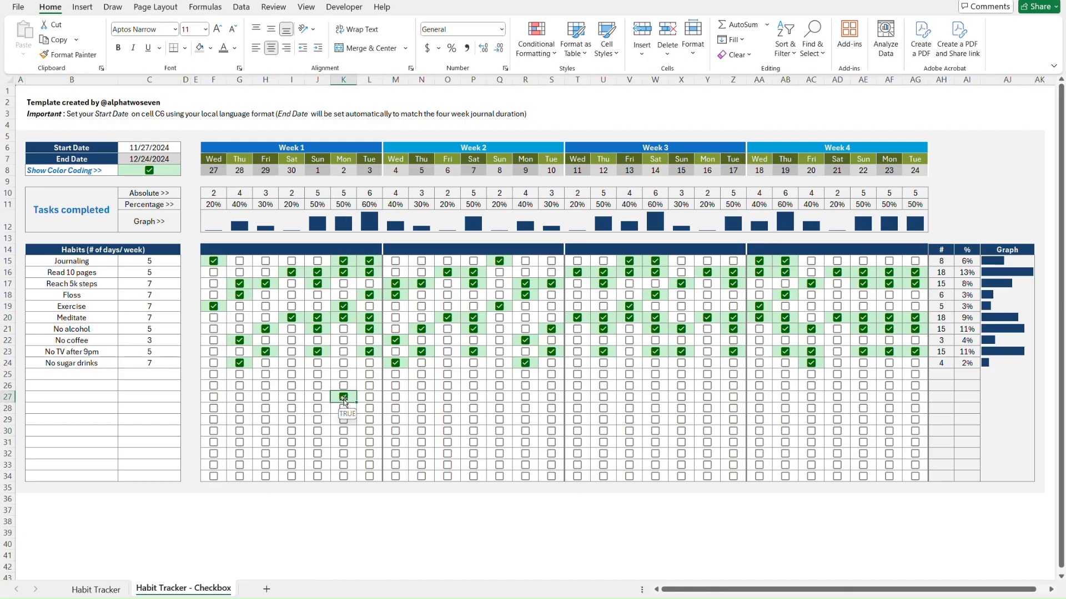
pyautogui.click(344, 403)
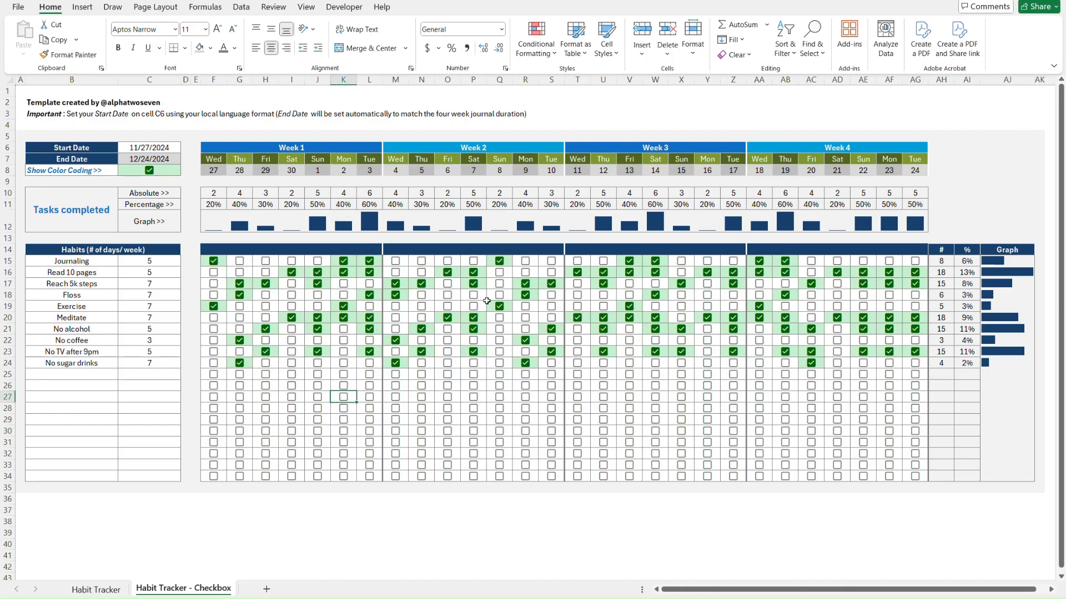
pyautogui.click(500, 288)
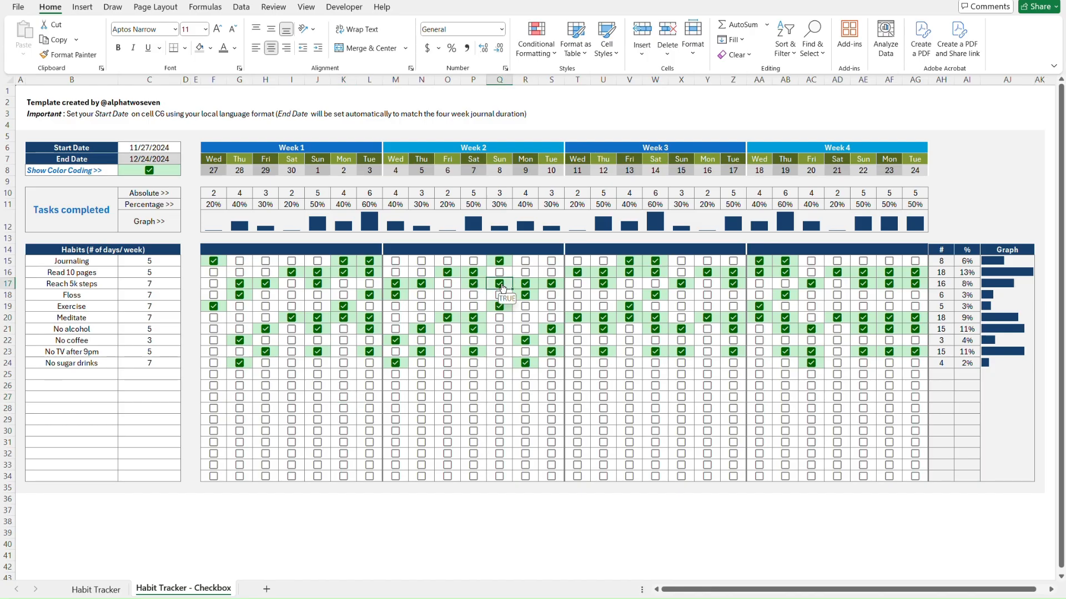
pyautogui.click(502, 287)
pyautogui.hotkey('ctrl', 'Home')
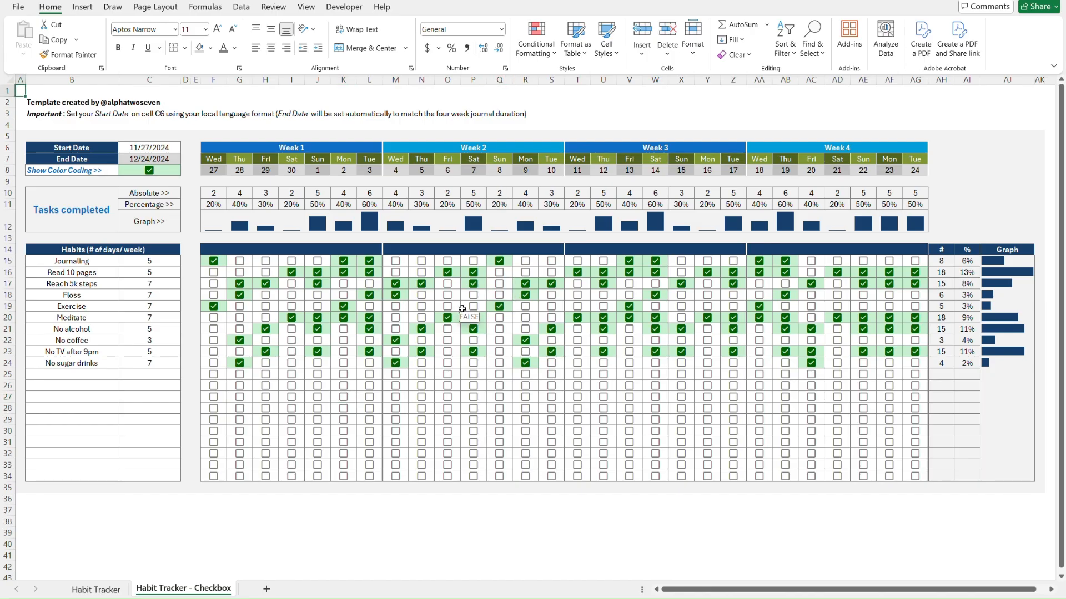
pyautogui.hotkey('ctrl', 'pageup')
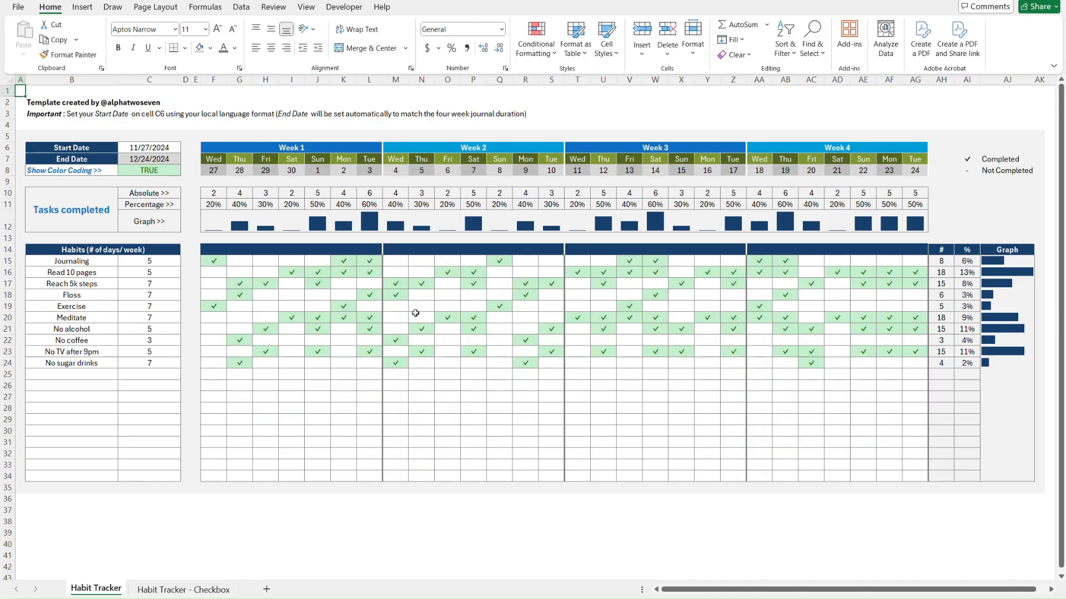
pyautogui.click(423, 304)
pyautogui.hotkey('alt', 'Down')
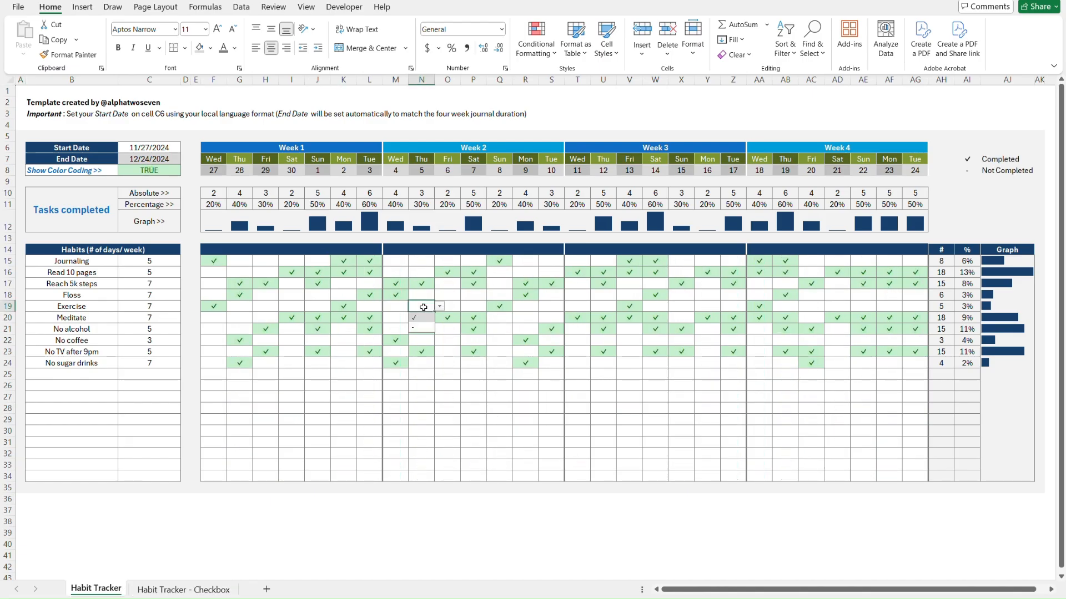
pyautogui.click(423, 328)
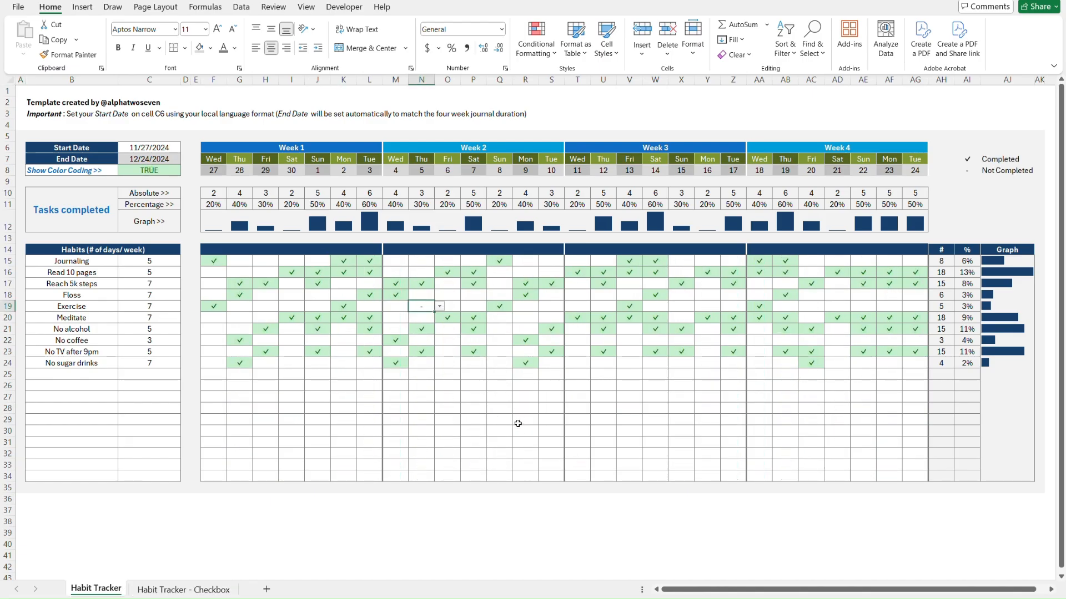
pyautogui.press('Delete')
pyautogui.click(166, 170)
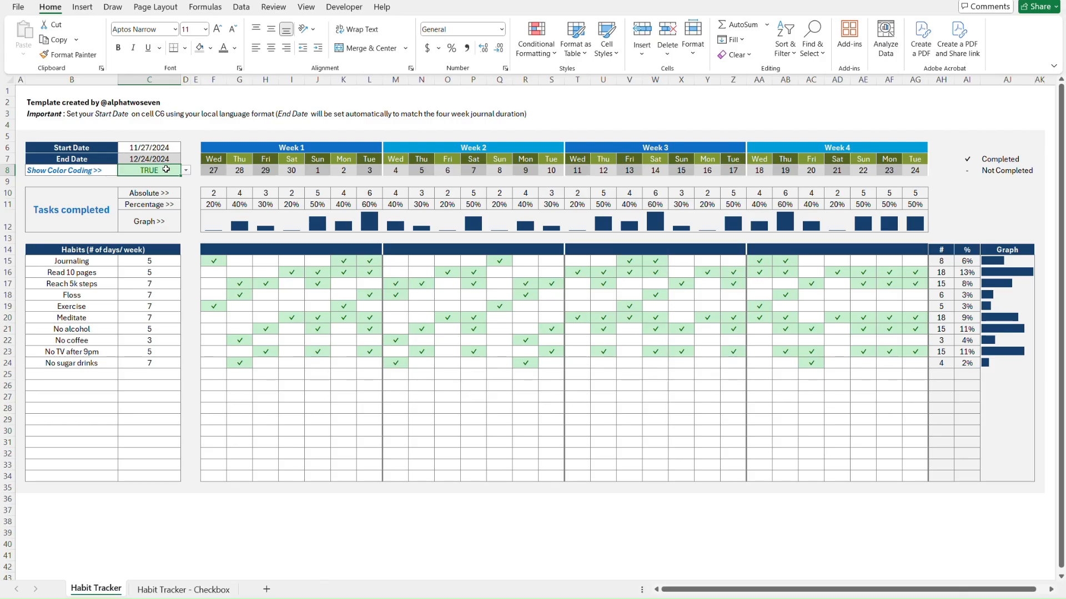
pyautogui.hotkey('alt', 'Down')
pyautogui.press('Escape')
pyautogui.hotkey('ctrl', 'pagedown')
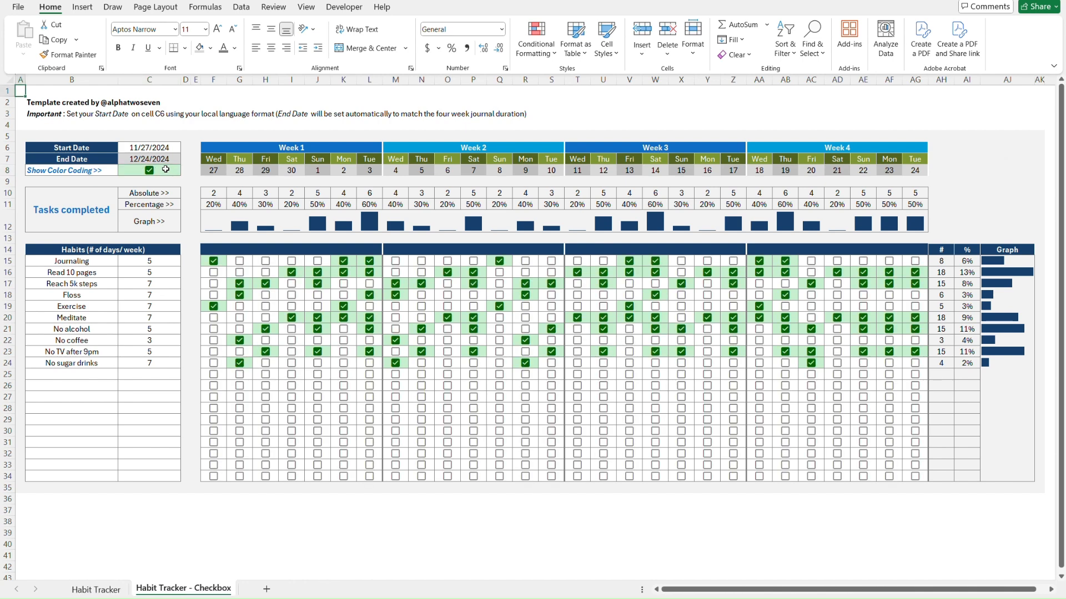
pyautogui.click(149, 172)
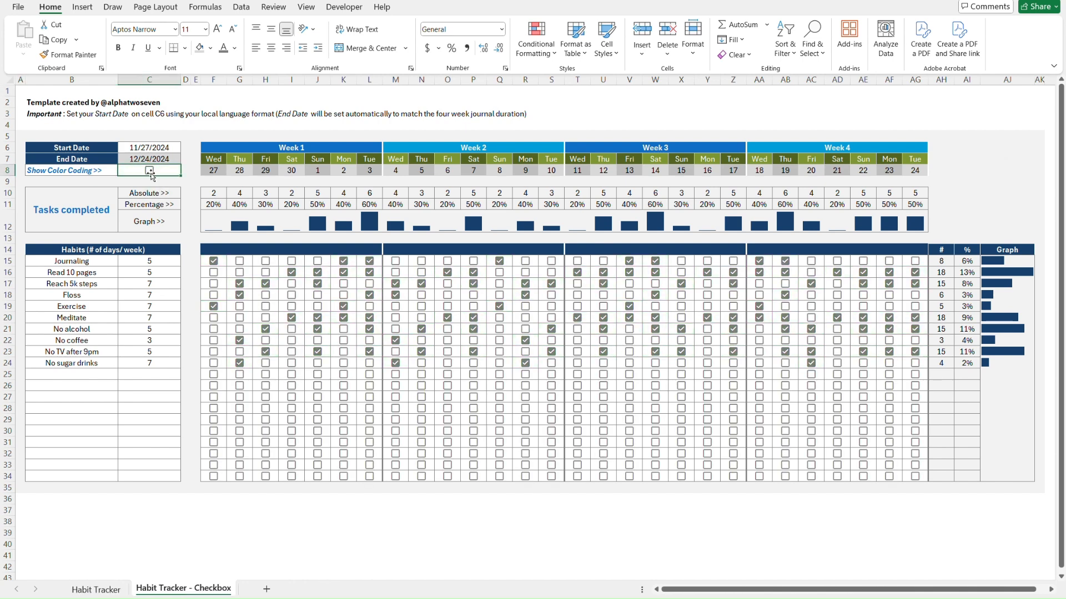
pyautogui.click(149, 172)
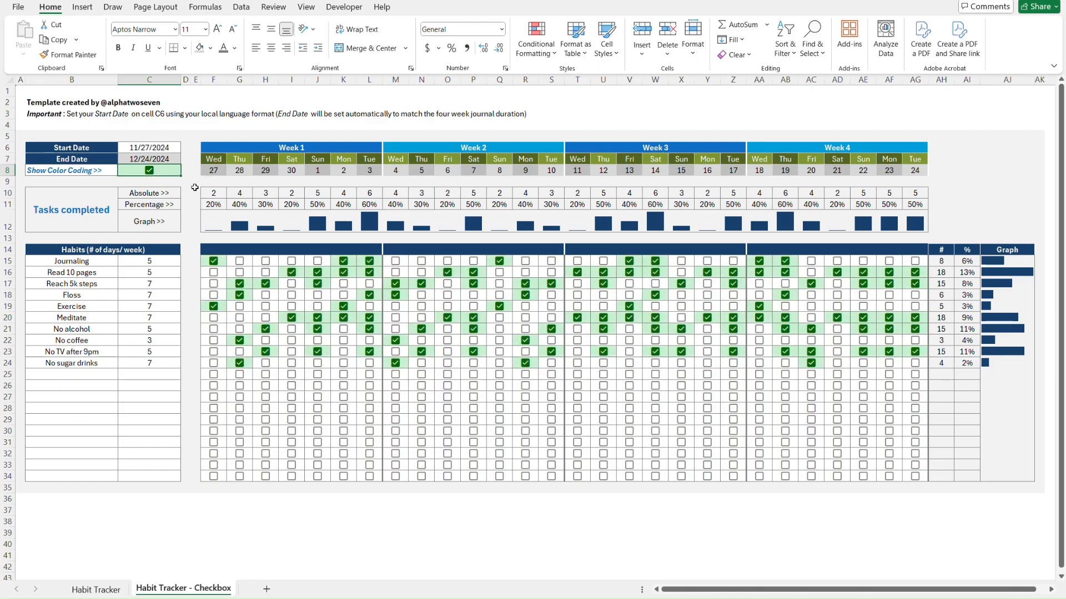
pyautogui.hotkey('ctrl', 'Home')
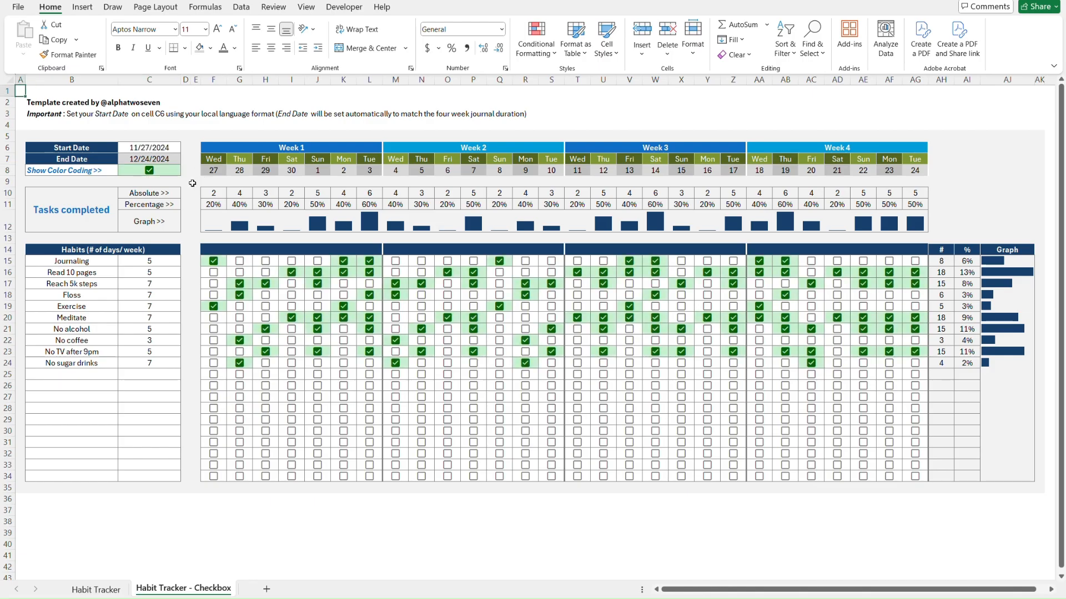
pyautogui.hotkey('ctrl', 'pageup')
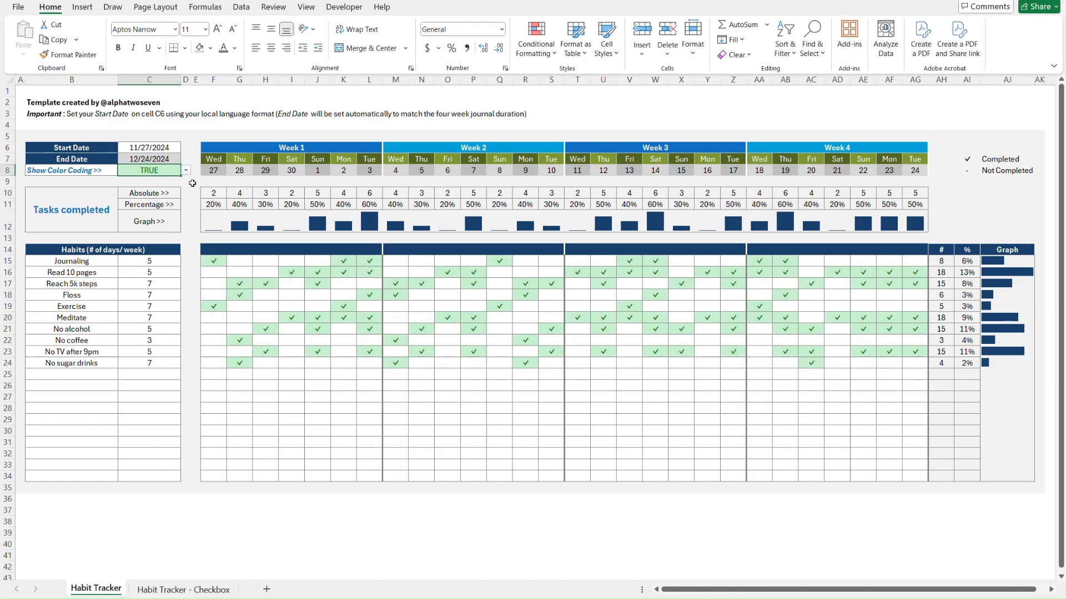
pyautogui.hotkey('ctrl', 'pagedown')
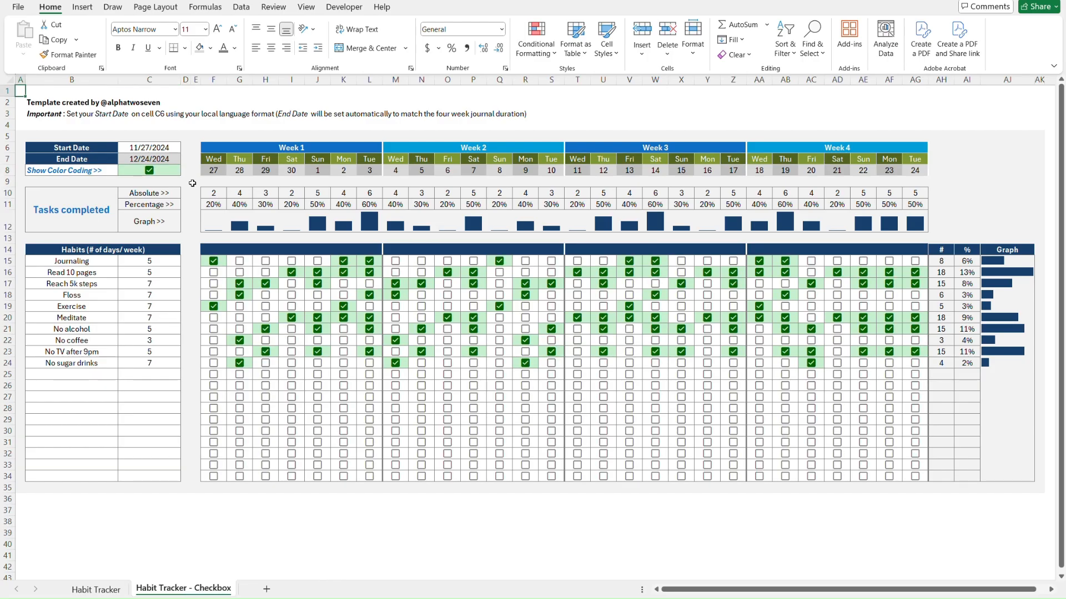
pyautogui.hotkey('ctrl', 'pageup')
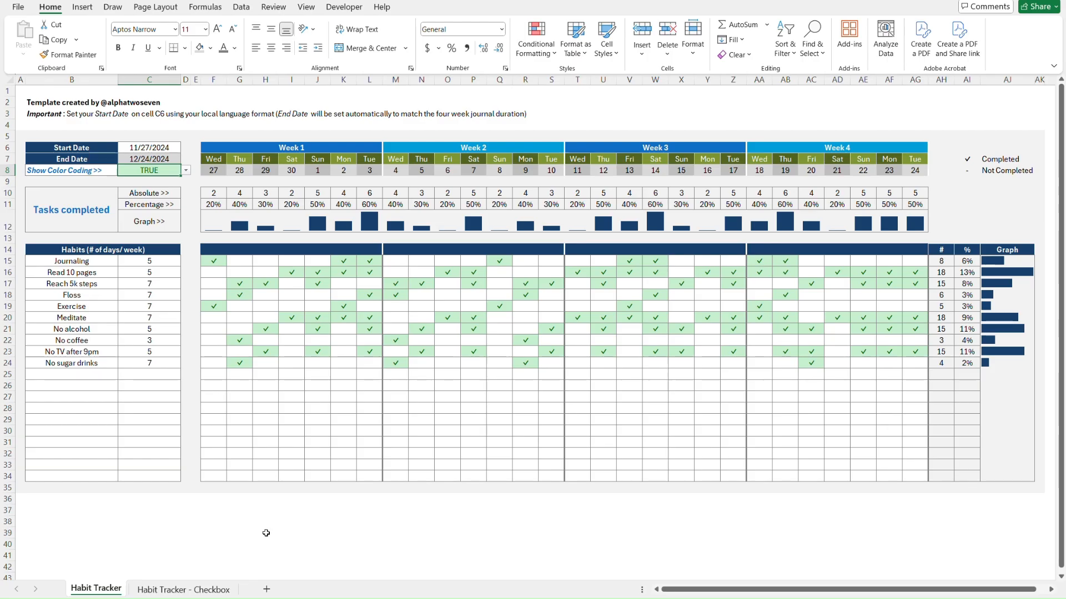
# Add a new blank sheet and rename it Tutorial
pyautogui.click(268, 589)
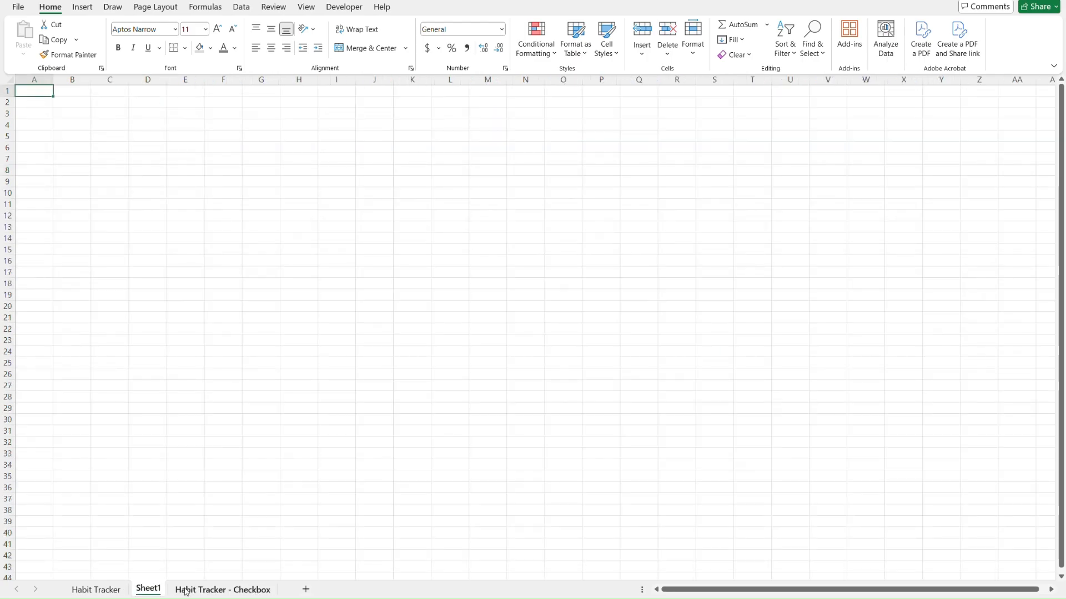
pyautogui.moveTo(150, 589); pyautogui.dragTo(285, 587)
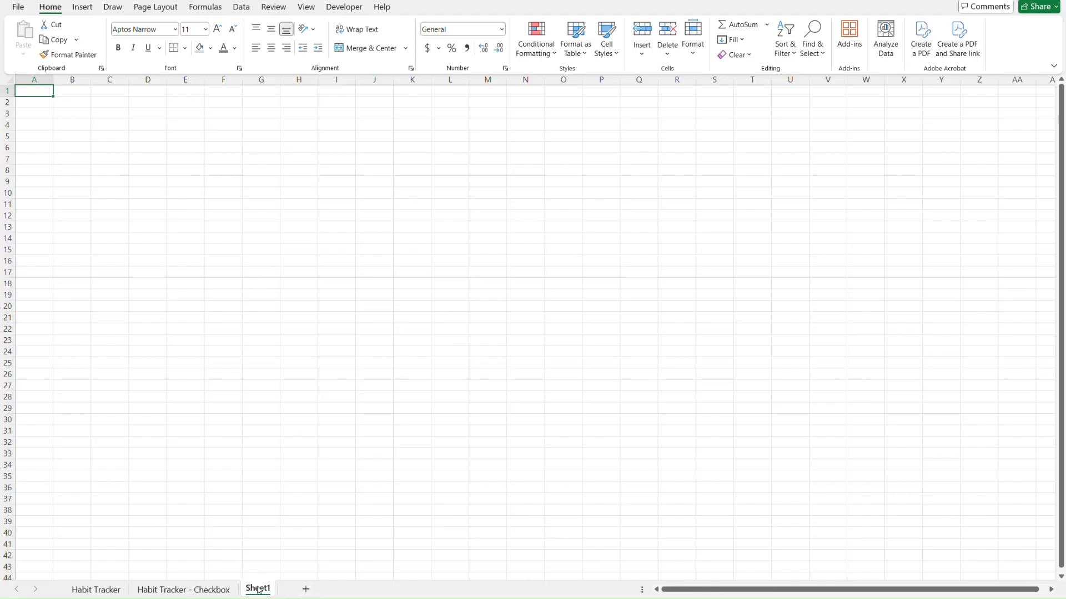
pyautogui.doubleClick(259, 590)
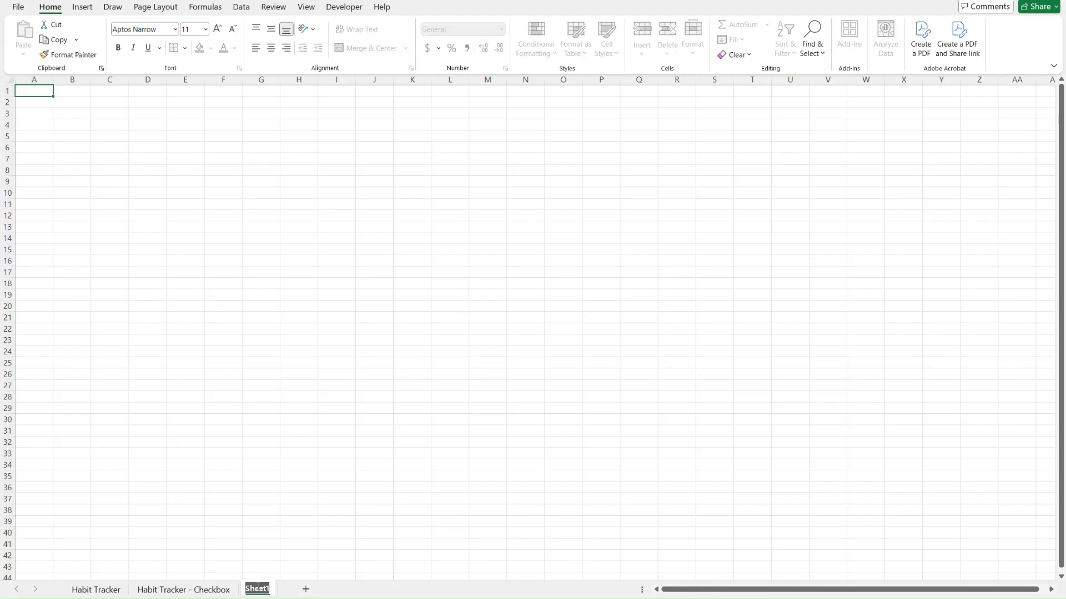
pyautogui.write('Tutorial')
pyautogui.press('Return')
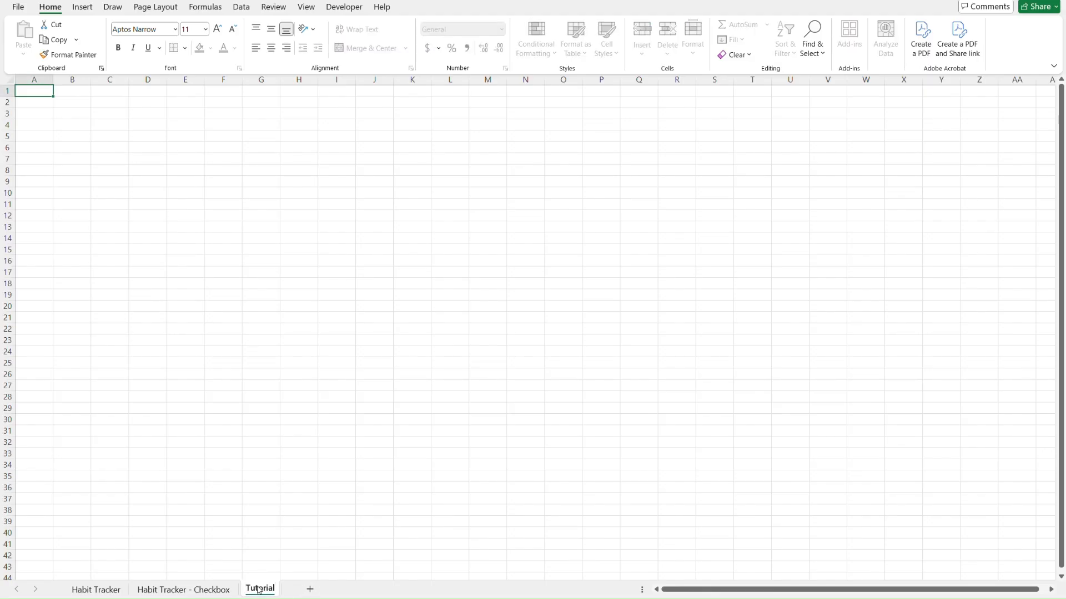
# Move the Tutorial tab between Habit Tracker and Habit Tracker - Checkbox
pyautogui.moveTo(259, 590); pyautogui.dragTo(140, 588)
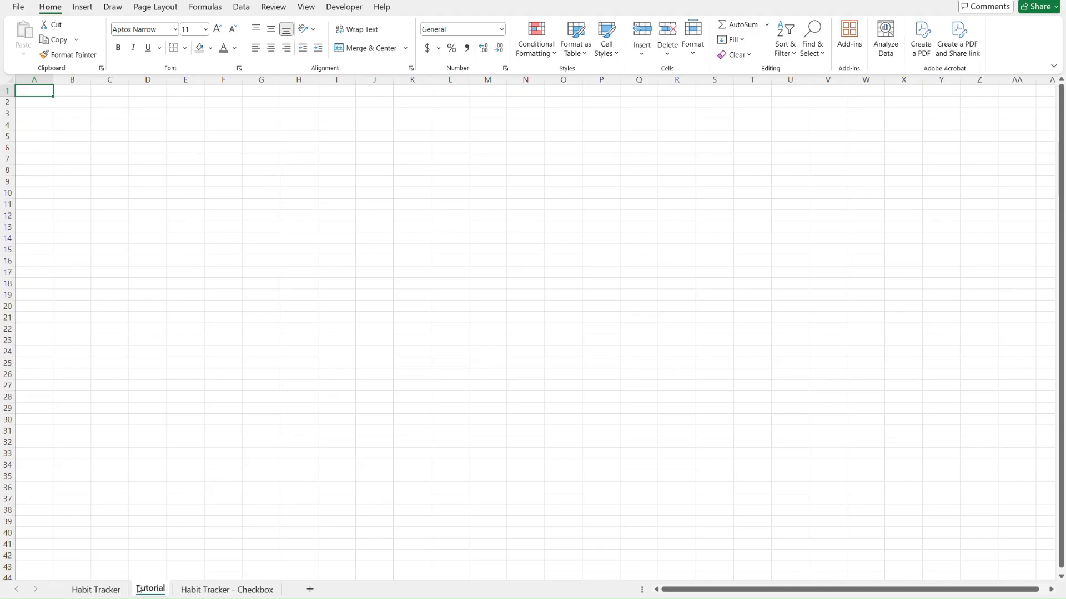
pyautogui.click(103, 593)
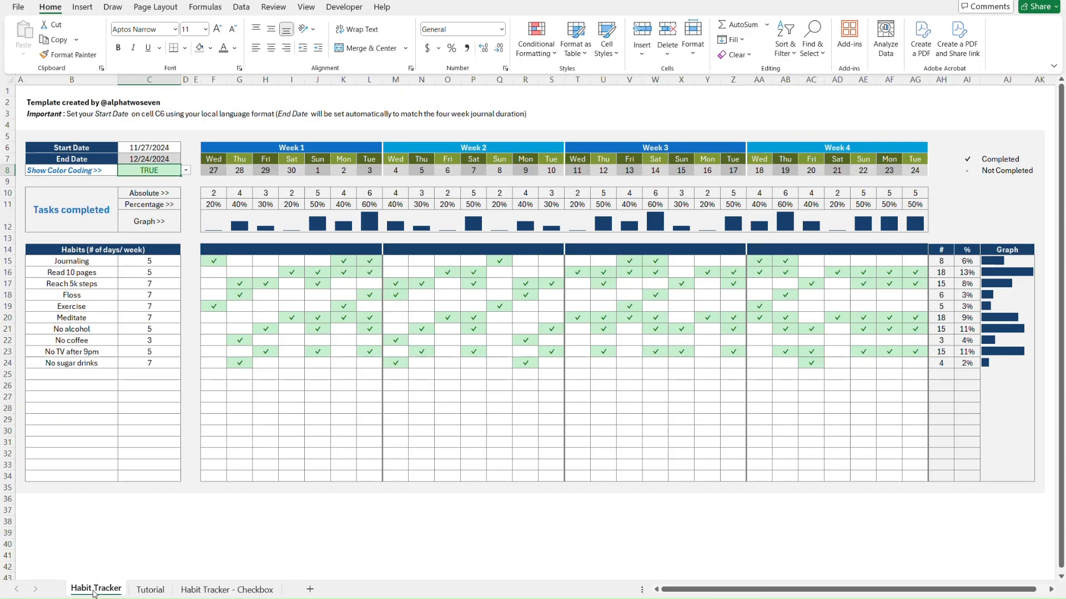
pyautogui.click(144, 591)
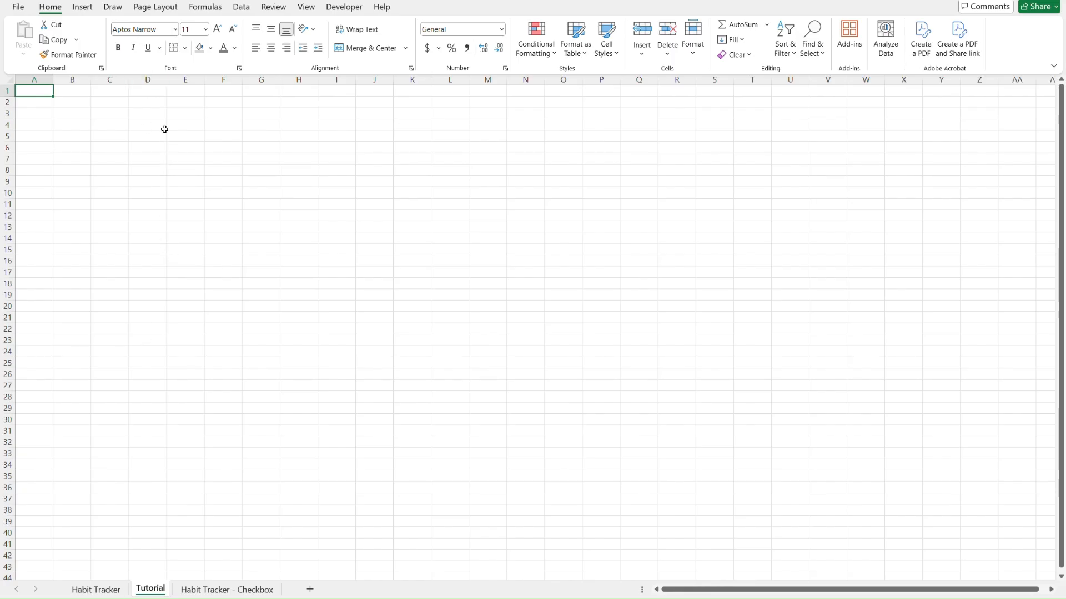
pyautogui.click(152, 9)
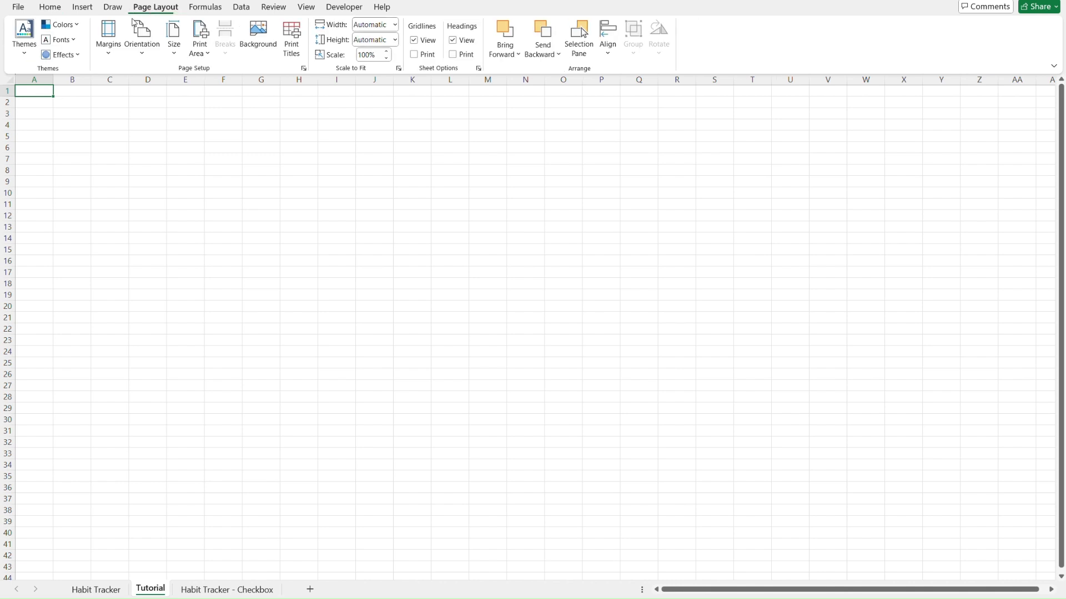
pyautogui.click(72, 26)
pyautogui.scroll(-3, 100, 165)
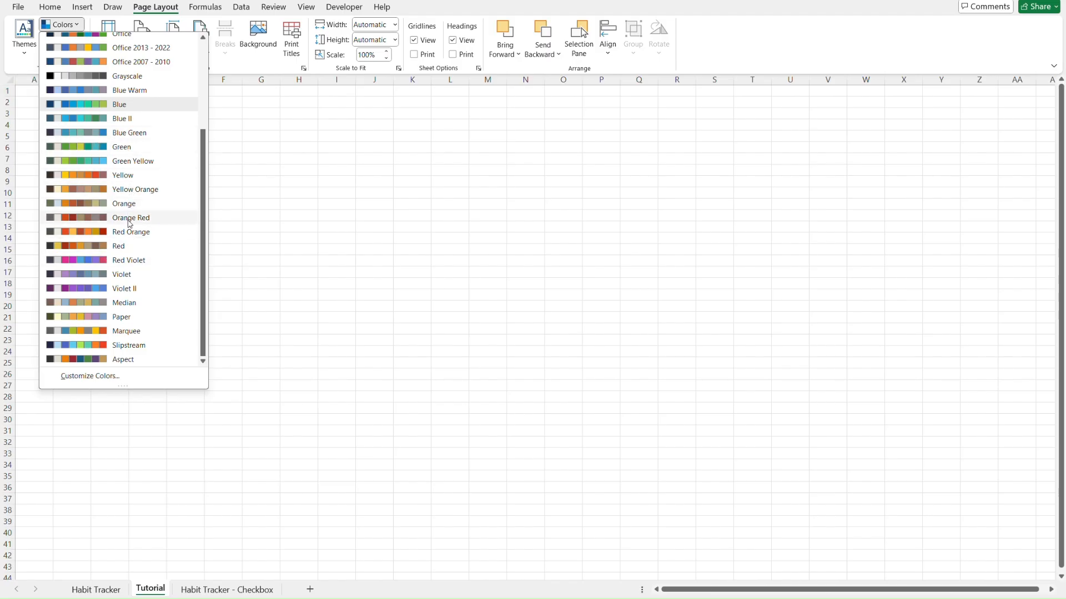
pyautogui.click(398, 199)
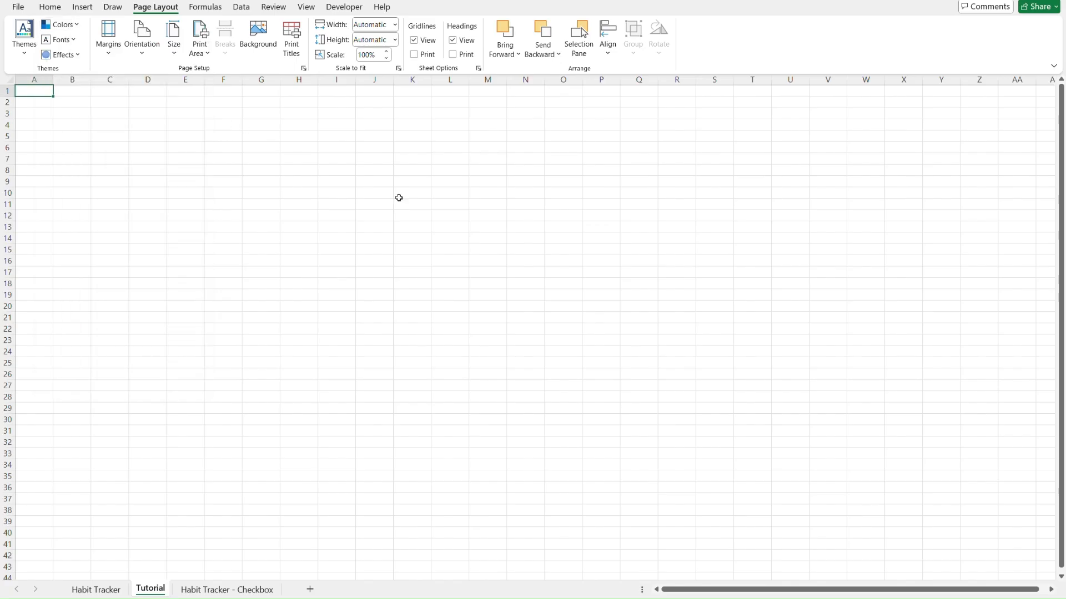
# Copy the Start Date, End Date and Show Color Coding cells B6:C8 on Habit Tracker
pyautogui.click(374, 205)
pyautogui.hotkey('ctrl', 'Home')
pyautogui.hotkey('ctrl', 'pageup')
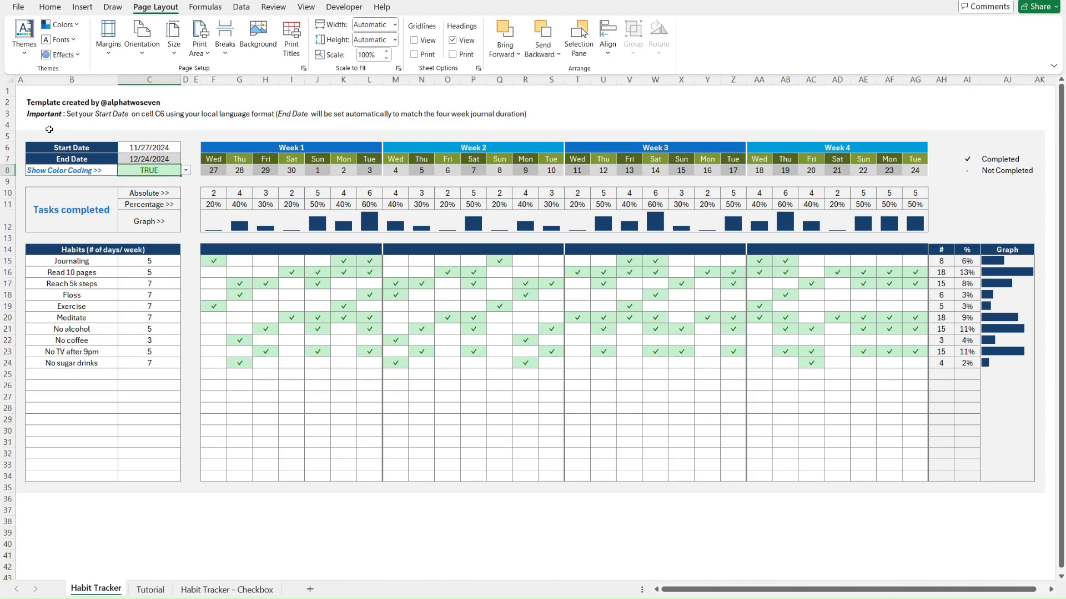
pyautogui.click(37, 145)
pyautogui.keyDown('shift'); pyautogui.click(936, 176); pyautogui.keyUp('shift')
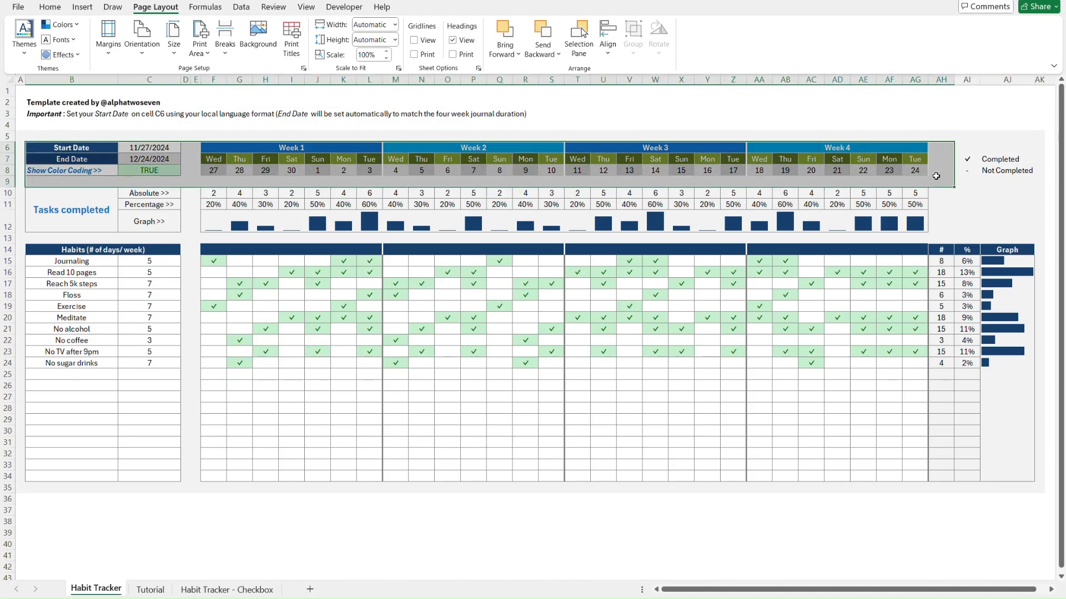
pyautogui.keyDown('shift'); pyautogui.click(926, 173); pyautogui.keyUp('shift')
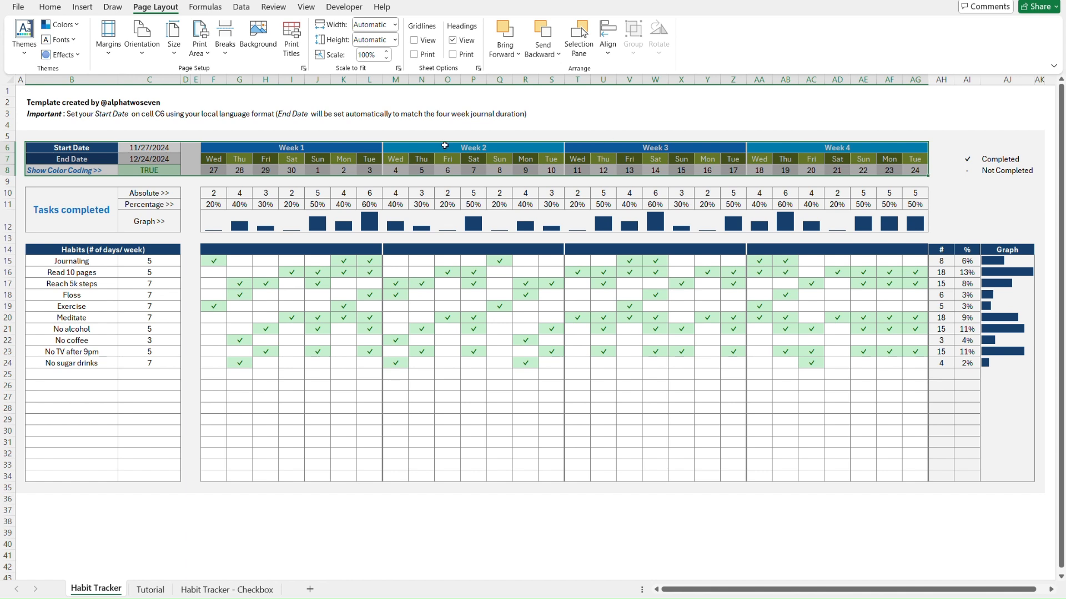
pyautogui.click(89, 148)
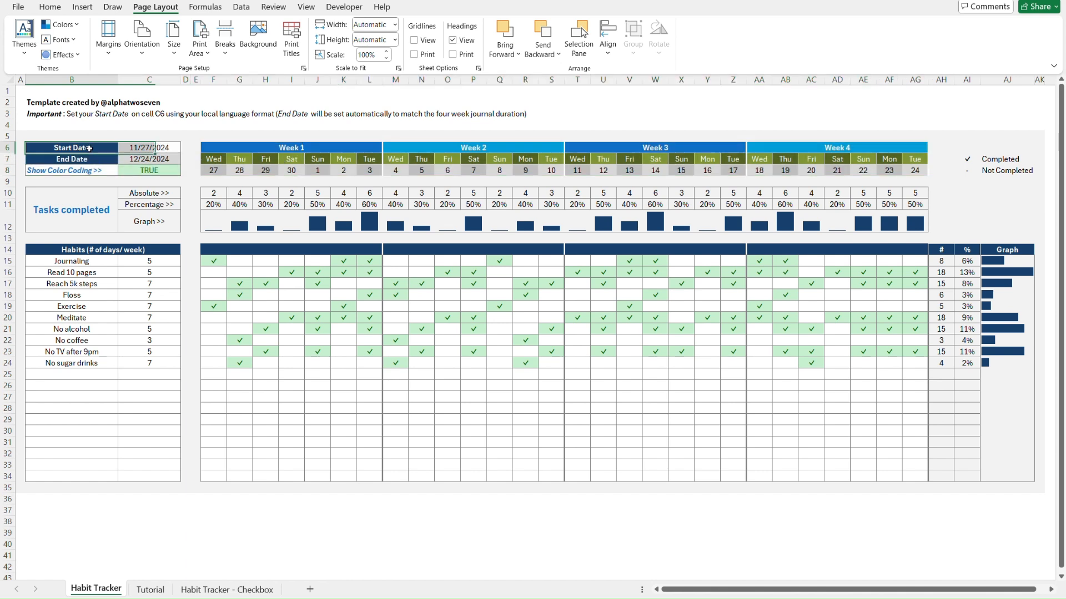
pyautogui.hotkey('shift', 'Down')
pyautogui.hotkey('shift', 'Down')
pyautogui.hotkey('shift', 'Right')
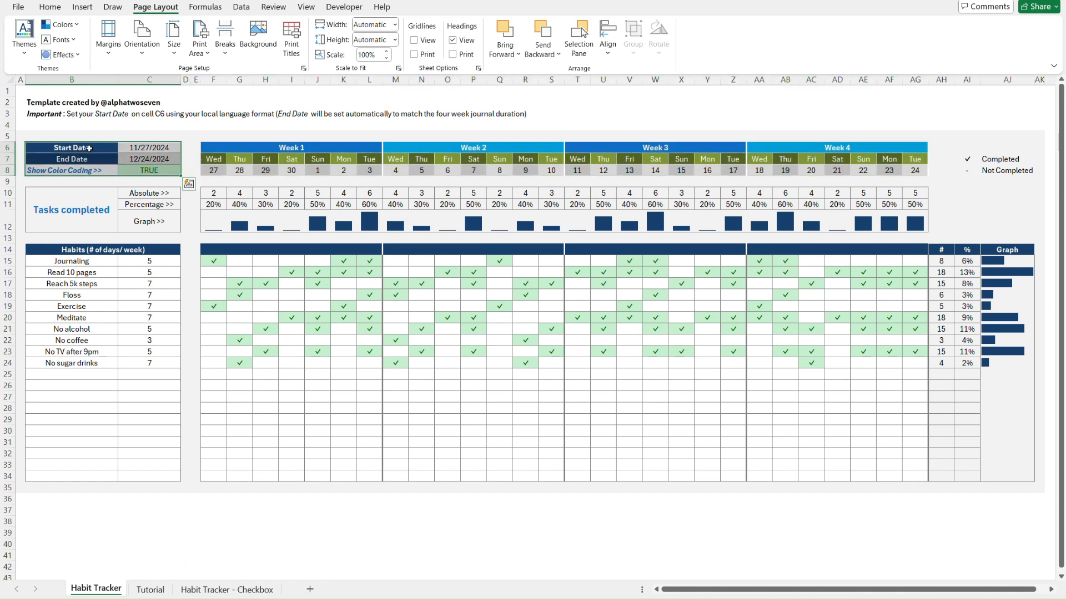
pyautogui.hotkey('ctrl', 'c')
# Paste them as values only into B6:C8 of the Tutorial sheet
pyautogui.hotkey('ctrl', 'pagedown')
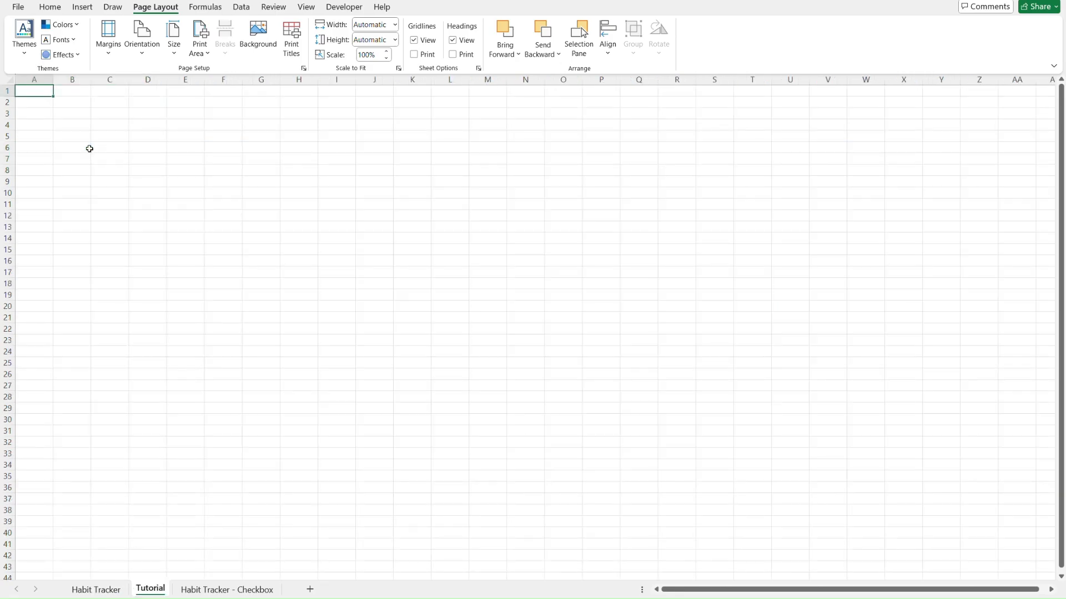
pyautogui.click(89, 149)
pyautogui.hotkey('ctrl', 'alt', 'v')
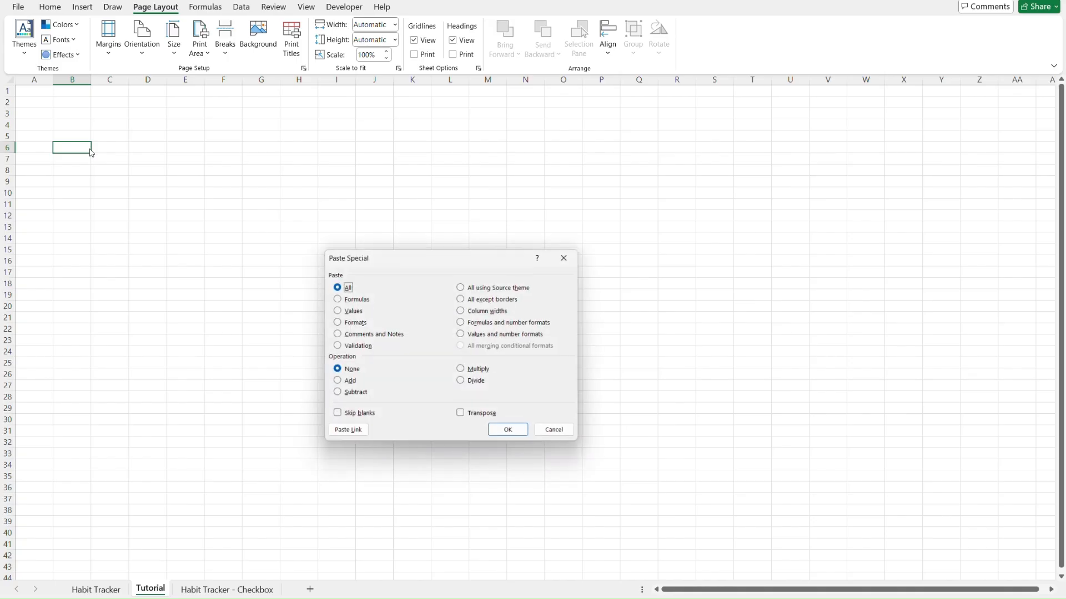
pyautogui.press('v')
pyautogui.press('Return')
# Clear the pasted date values in C6:C7 and the TRUE value in C8
pyautogui.click(81, 184)
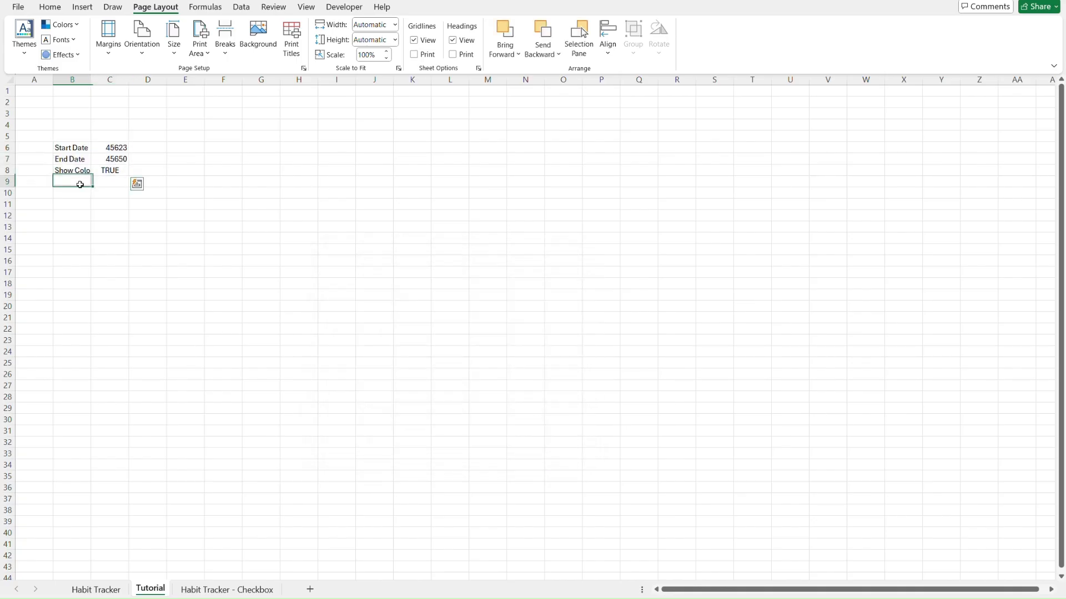
pyautogui.press('Up')
pyautogui.press('Up')
pyautogui.press('Up')
pyautogui.press('Down')
pyautogui.press('Down')
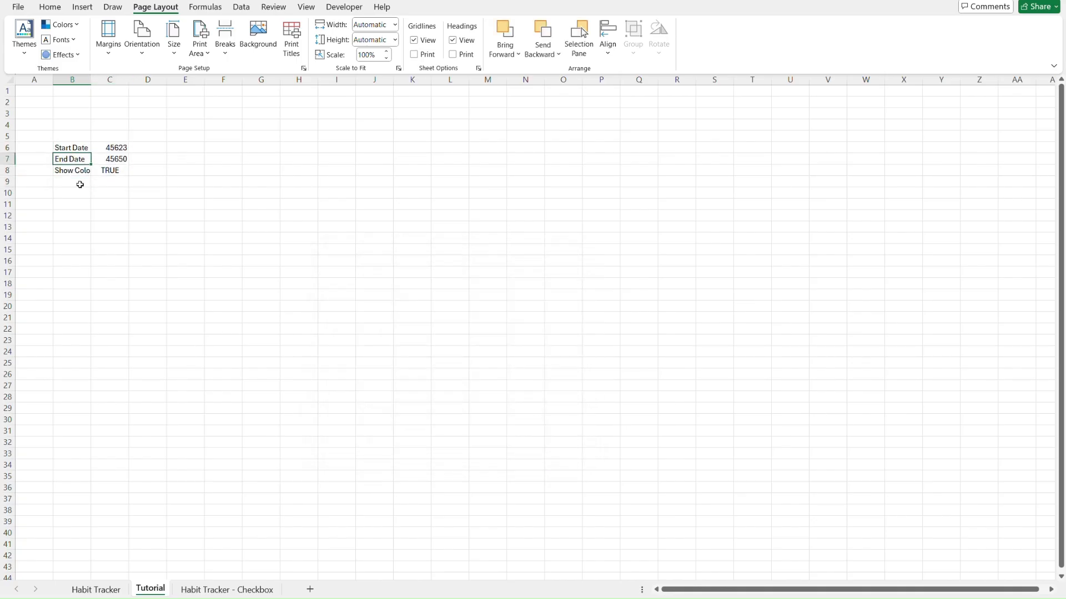
pyautogui.press('Right')
pyautogui.press('Up')
pyautogui.press('Up')
pyautogui.press('Up')
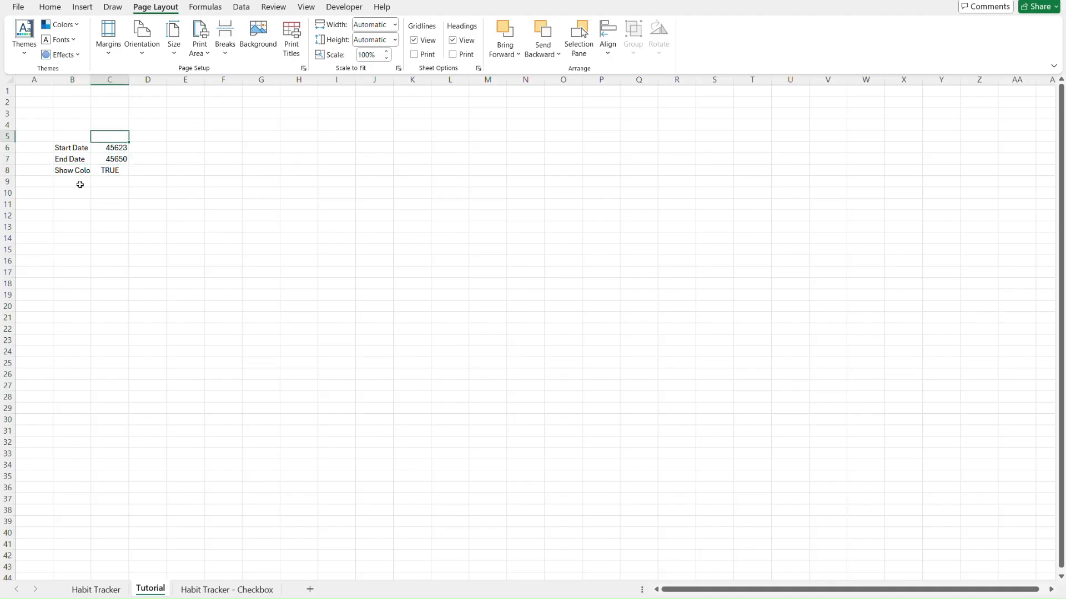
pyautogui.press('Down')
pyautogui.press('Down')
pyautogui.press('Up')
pyautogui.press('Down')
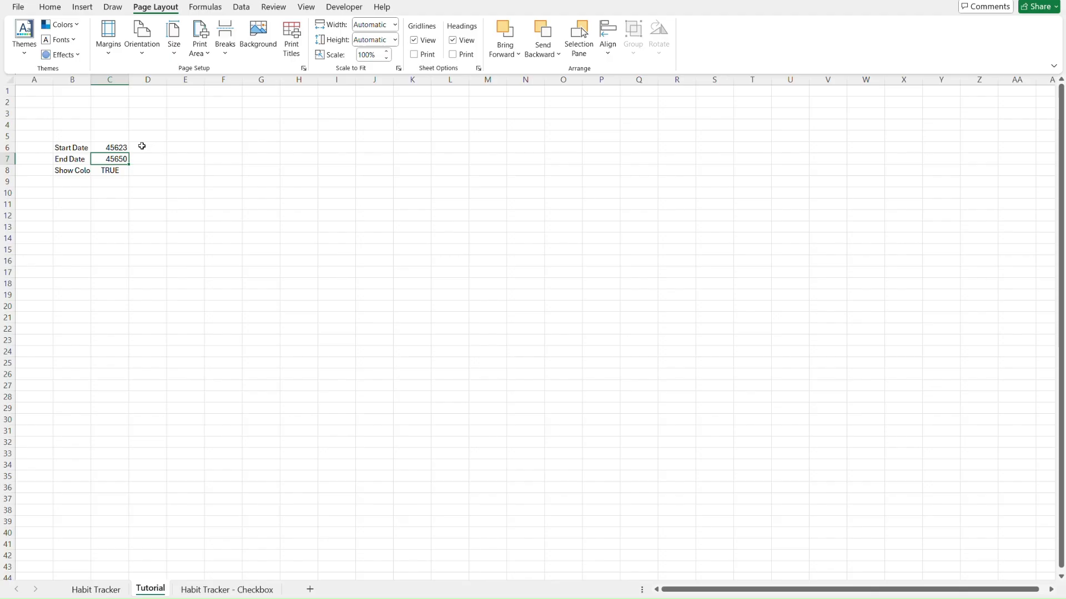
pyautogui.press('Up')
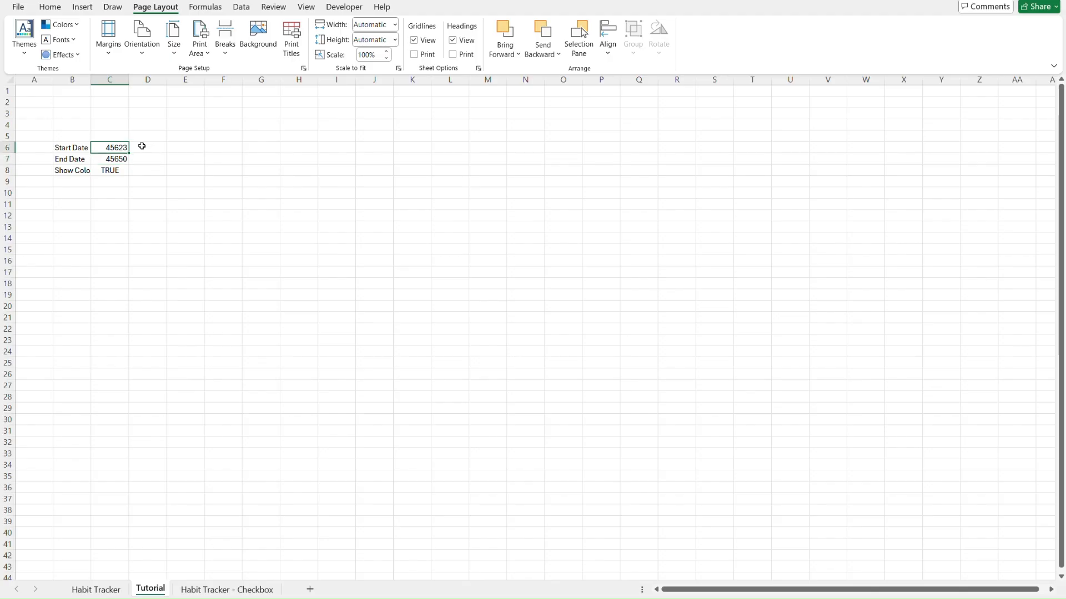
pyautogui.hotkey('shift', 'Down')
pyautogui.press('Delete')
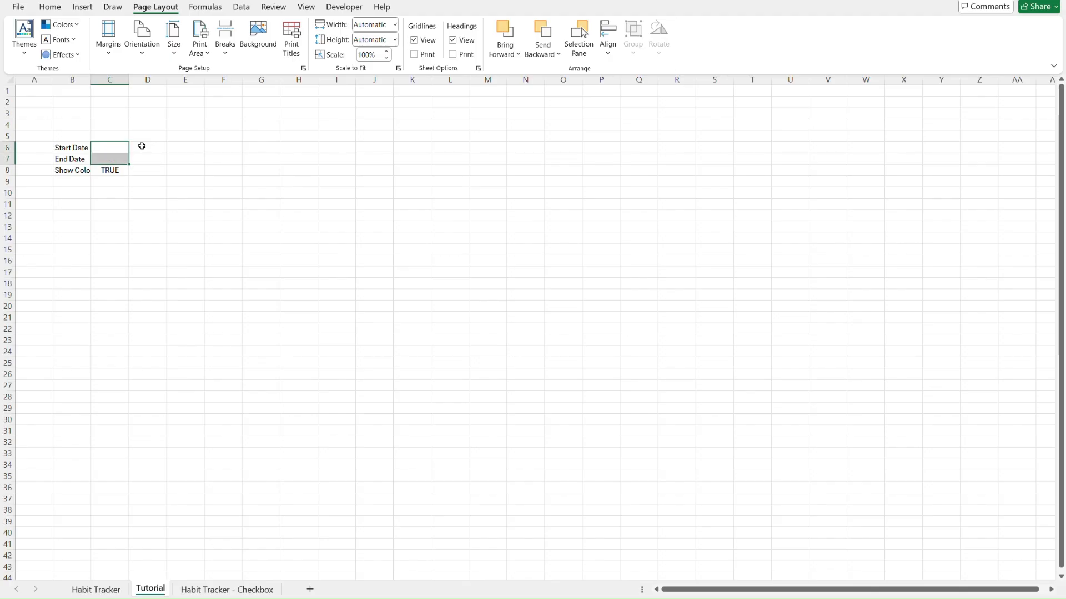
pyautogui.press('Down')
pyautogui.press('Down')
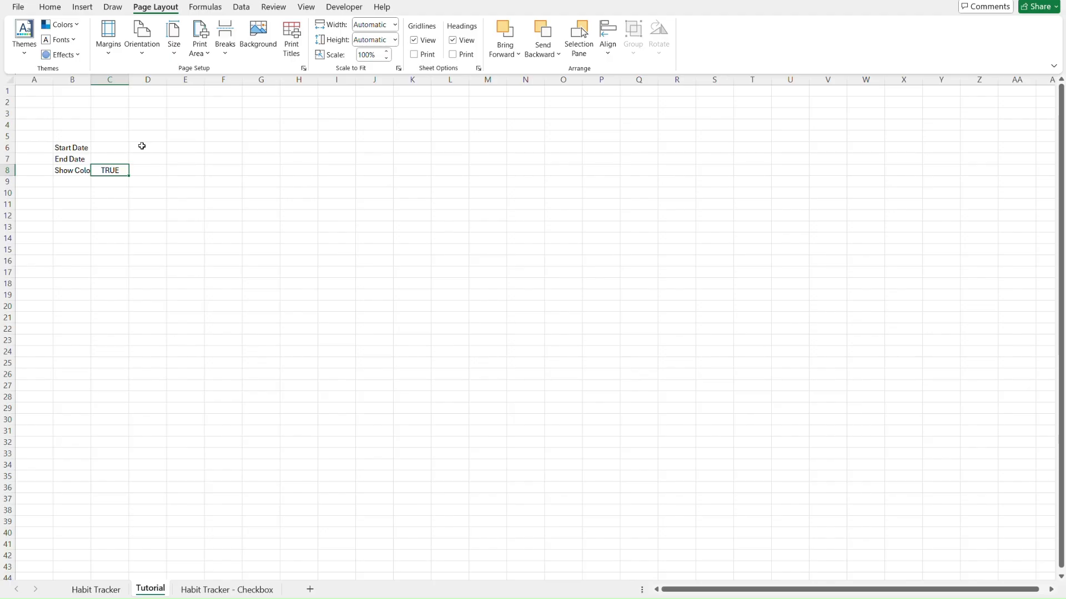
pyautogui.press('Delete')
# Enter =TODAY() in C6 so the start date shows 11/27/2024 in Date format
pyautogui.press('Left')
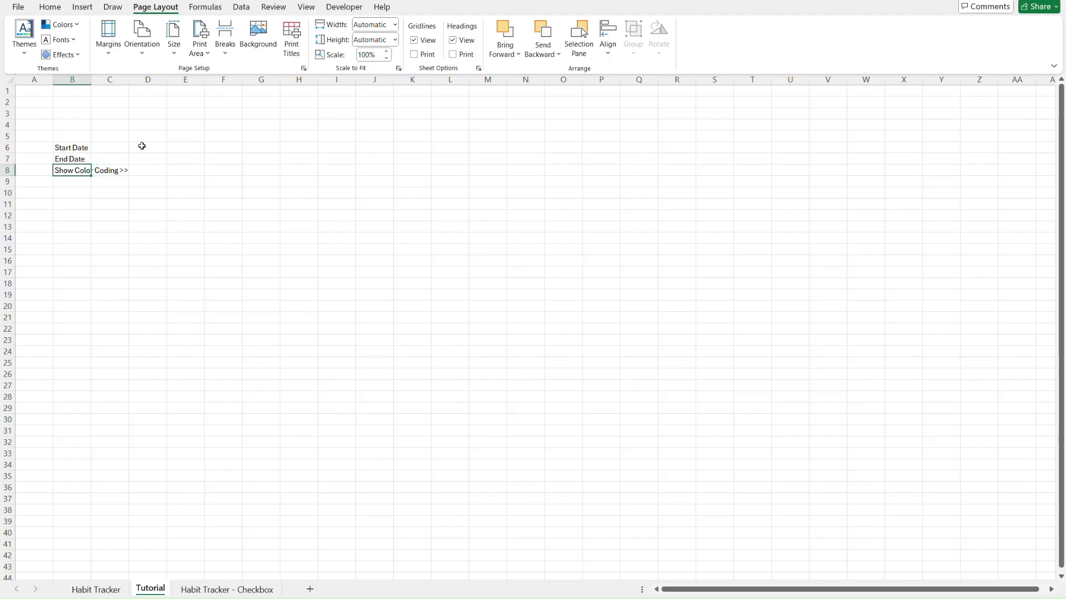
pyautogui.press('Up')
pyautogui.press('Up')
pyautogui.press('Down')
pyautogui.press('Down')
pyautogui.press('Up')
pyautogui.press('Up')
pyautogui.press('Right')
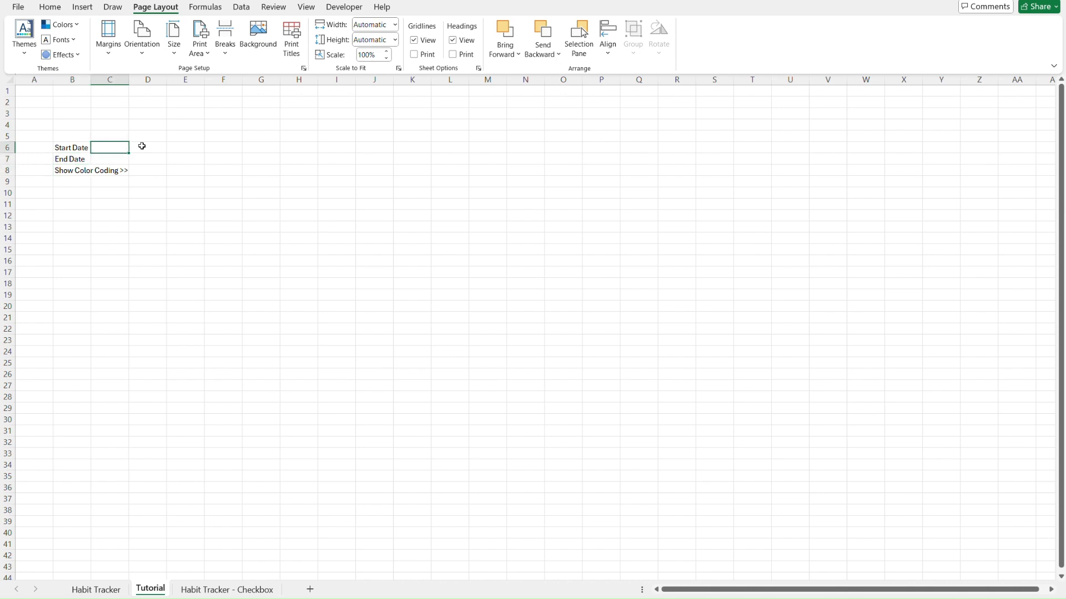
pyautogui.write('=toda')
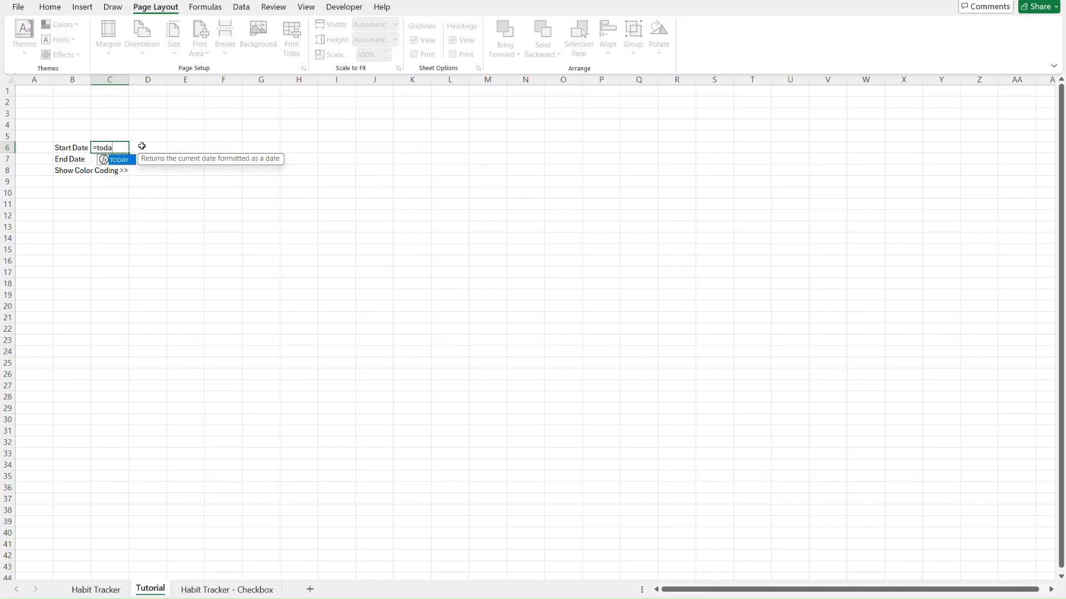
pyautogui.write('y()')
pyautogui.press('Return')
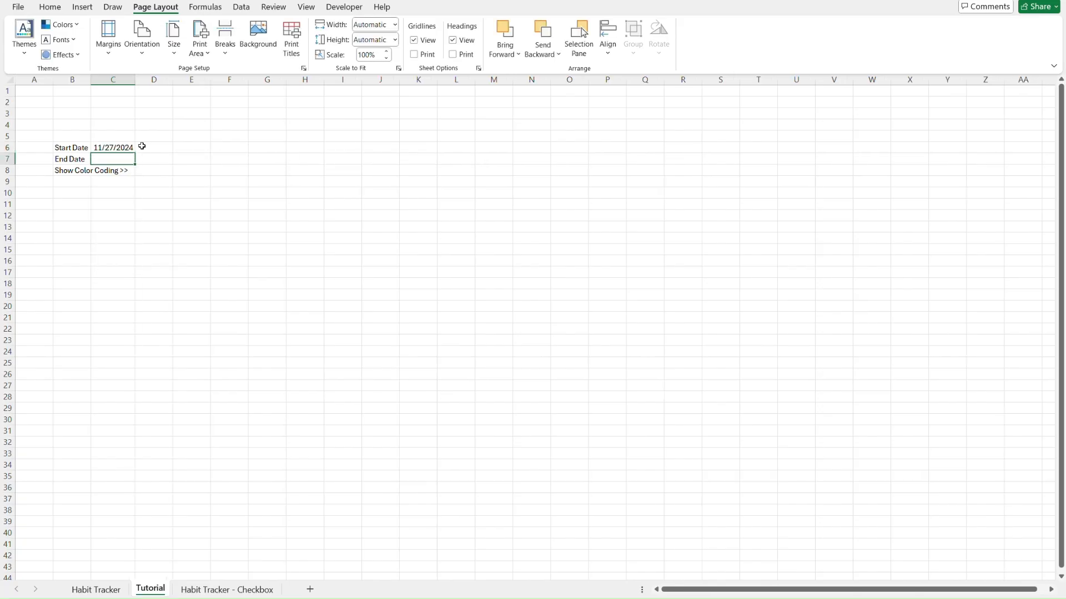
pyautogui.press('Up')
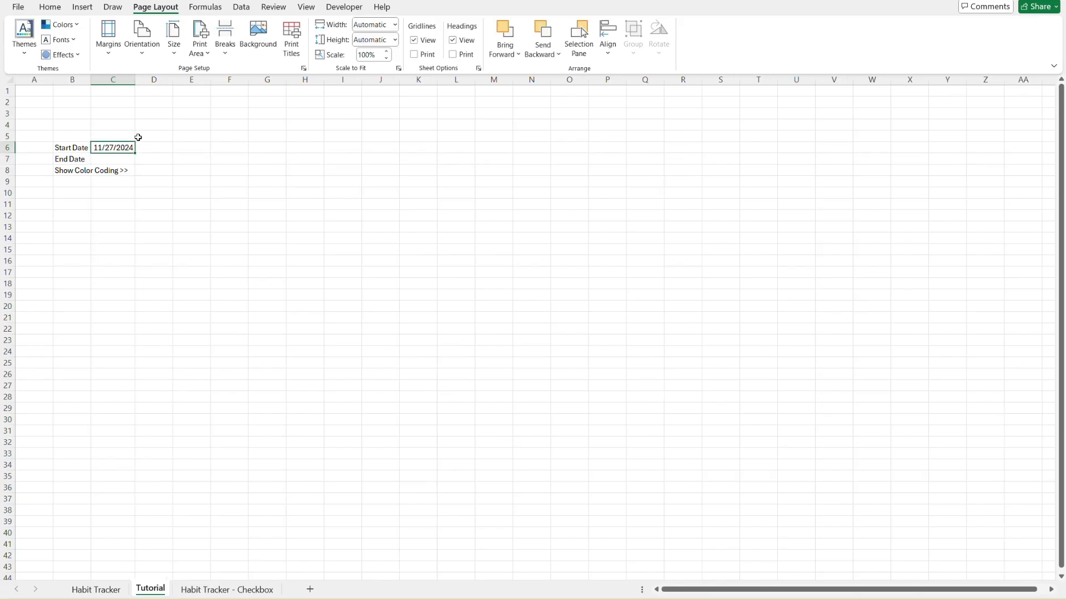
pyautogui.click(50, 6)
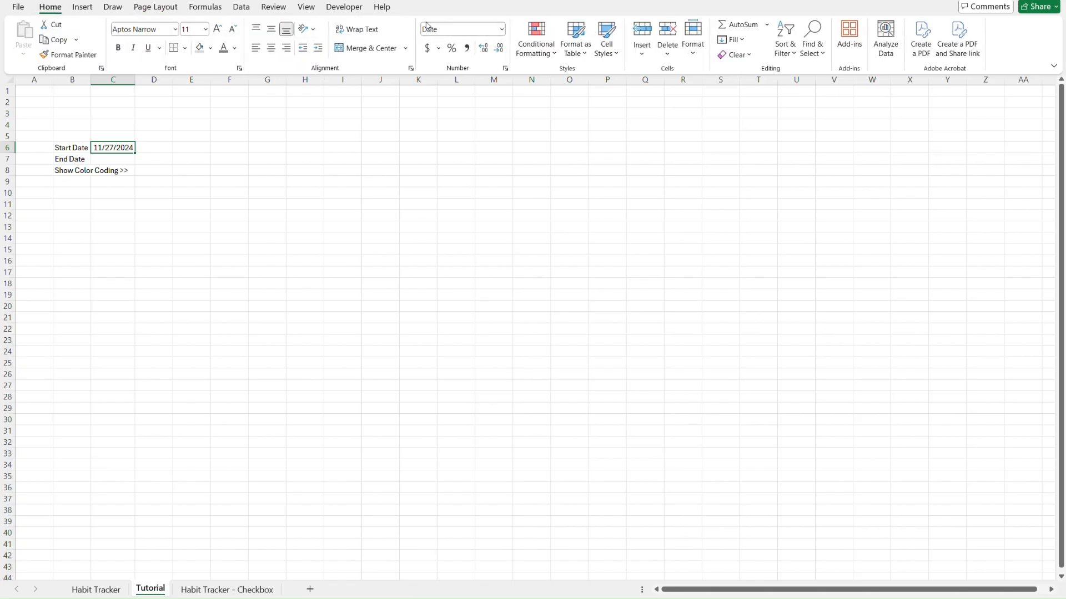
pyautogui.press('Down')
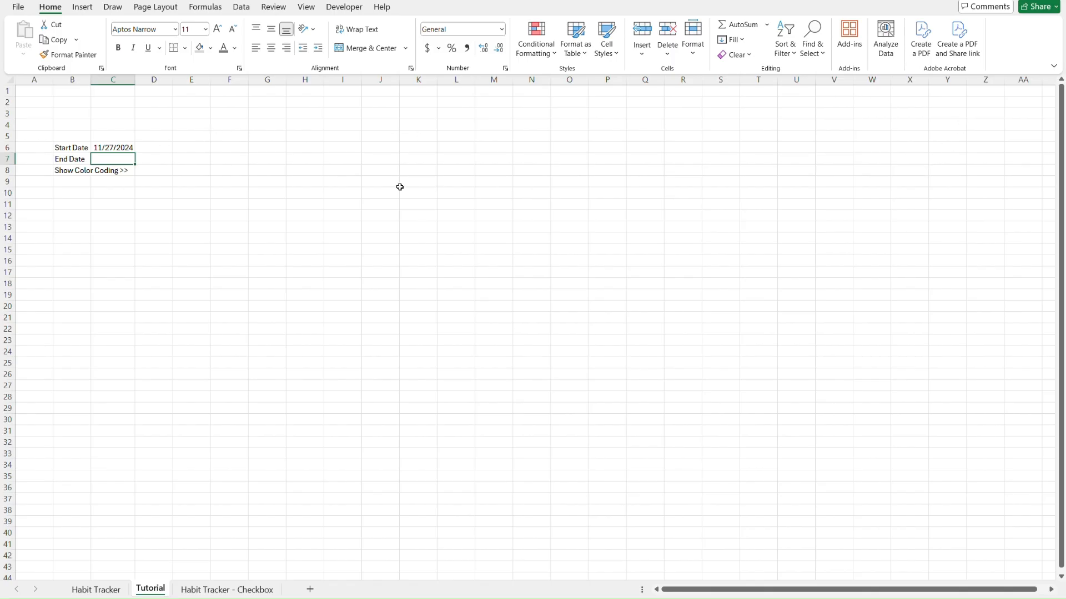
pyautogui.press('Left')
pyautogui.press('Up')
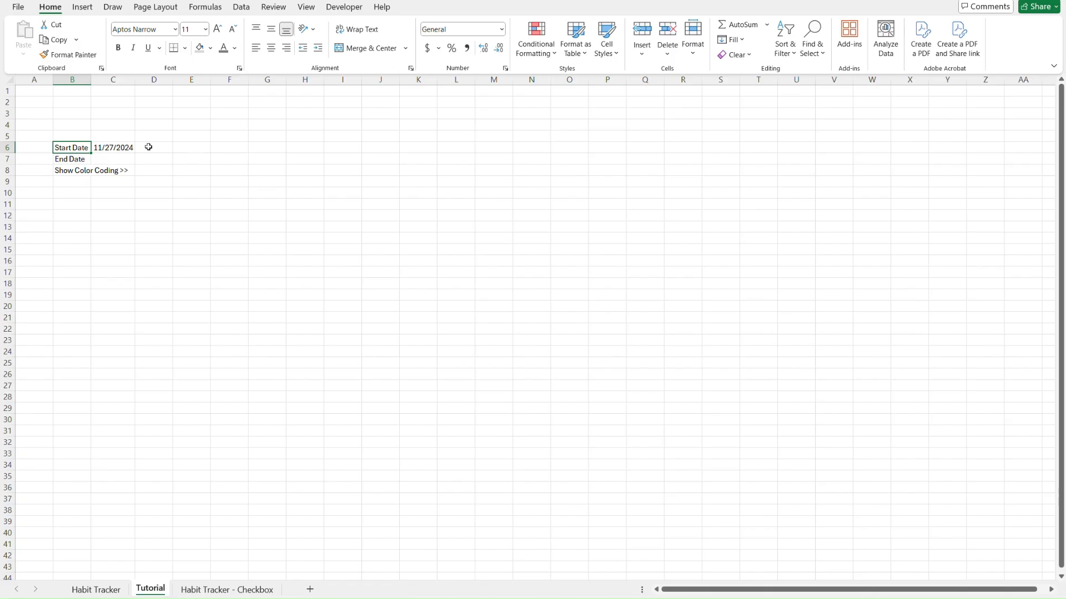
# Set column B's width to 21 and column C's width to 14
pyautogui.rightClick(80, 80)
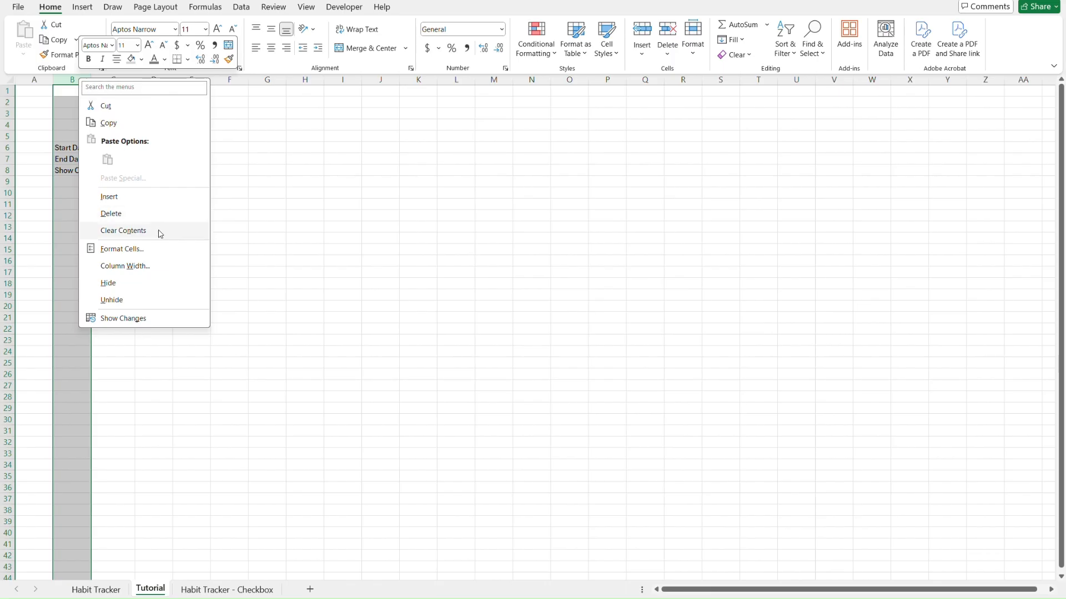
pyautogui.click(168, 267)
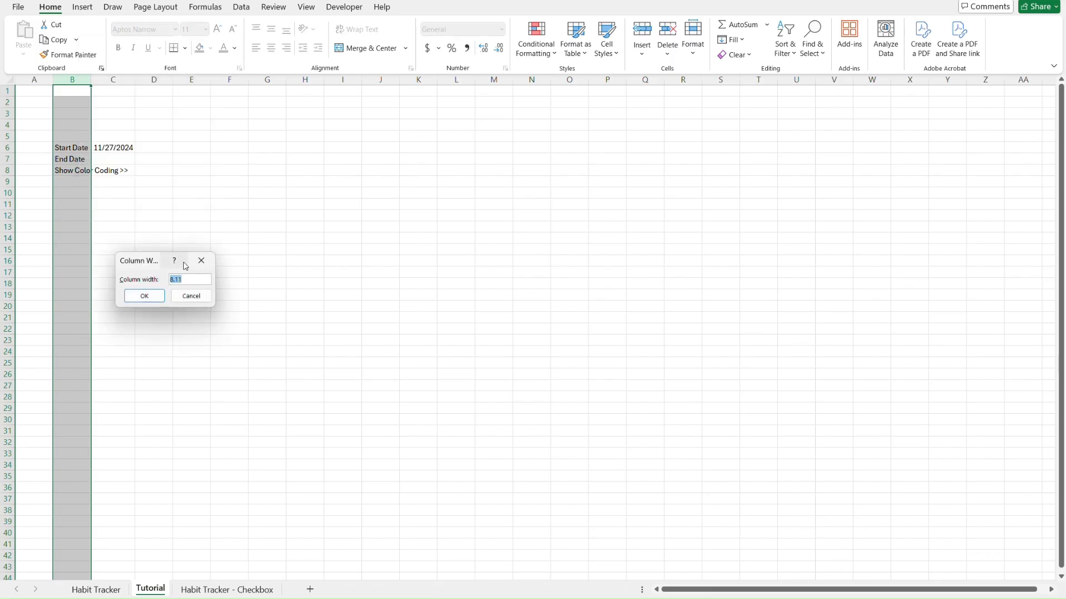
pyautogui.write('21')
pyautogui.click(143, 296)
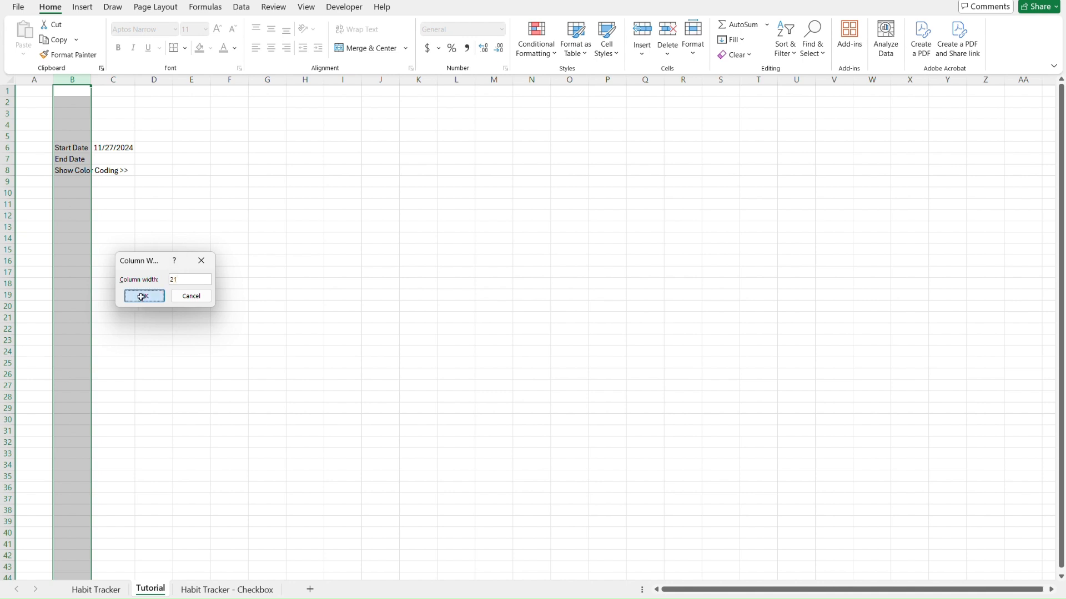
pyautogui.rightClick(174, 81)
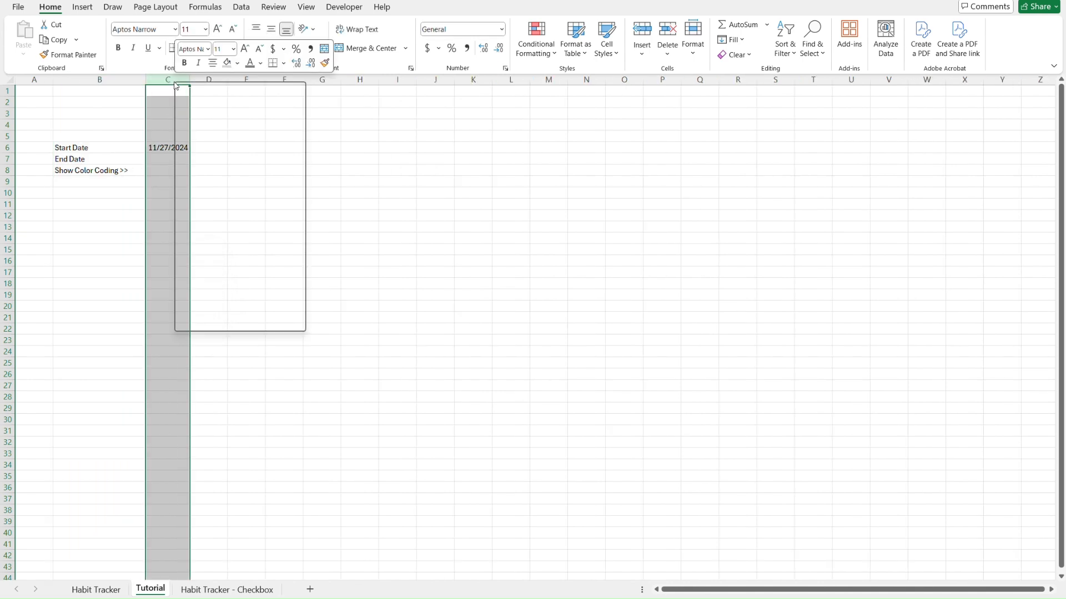
pyautogui.click(221, 270)
pyautogui.write('14')
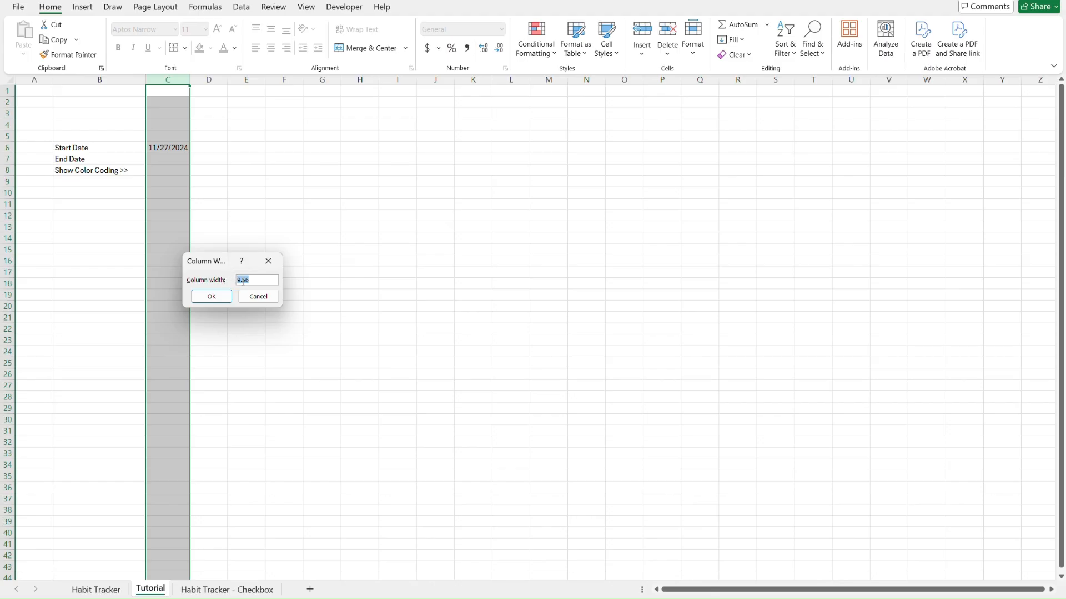
pyautogui.press('Return')
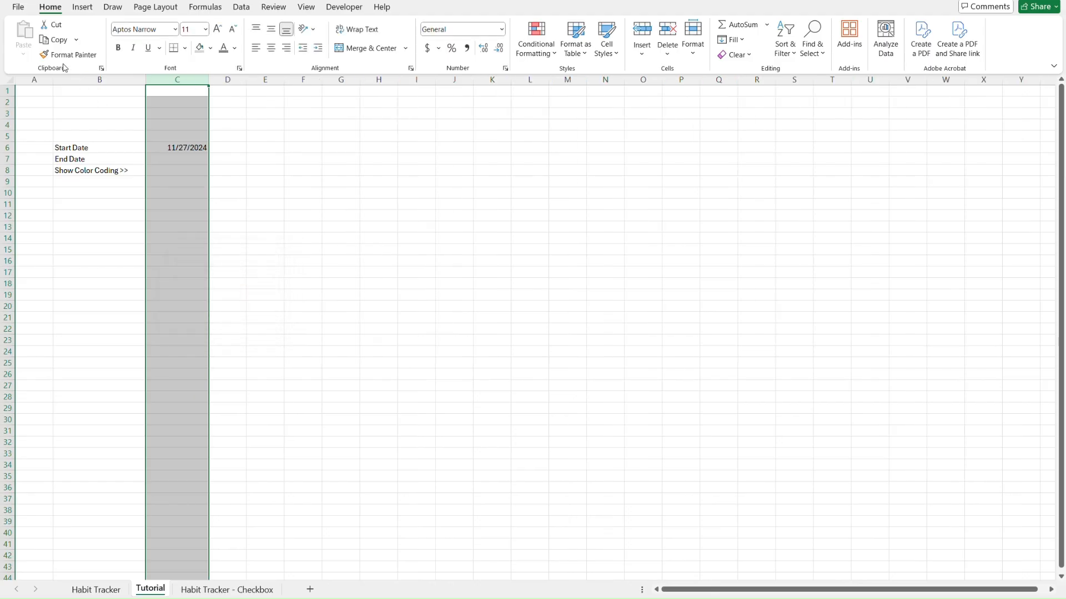
# Narrow column A to a width of 1.56
pyautogui.click(39, 78)
pyautogui.rightClick(40, 76)
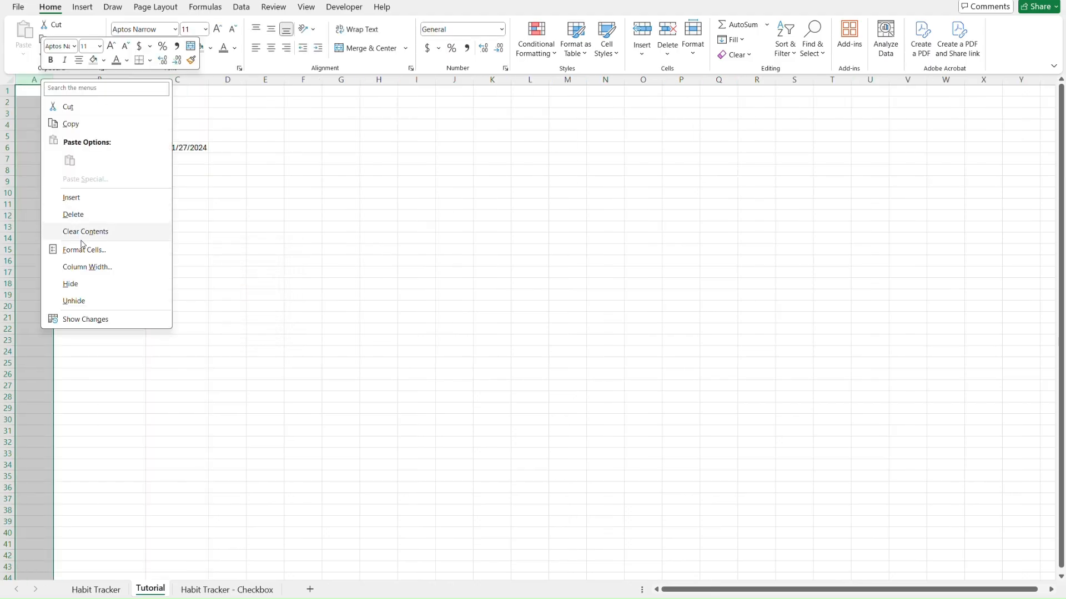
pyautogui.click(93, 271)
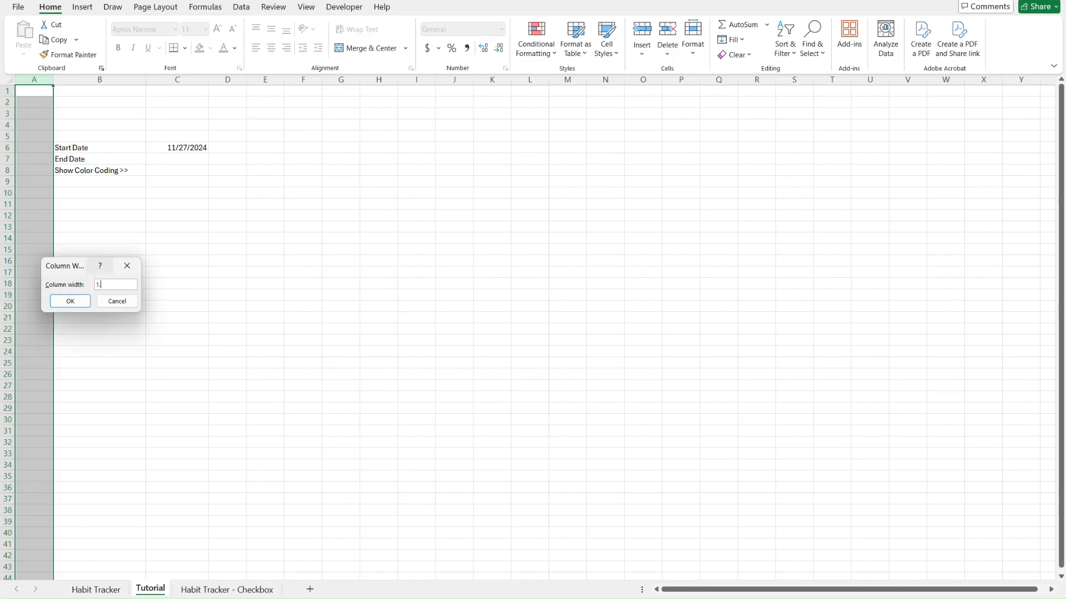
pyautogui.write('1.56')
pyautogui.click(176, 230)
# Copy a column A cell and paste only its column width onto columns D and E
pyautogui.press('Home')
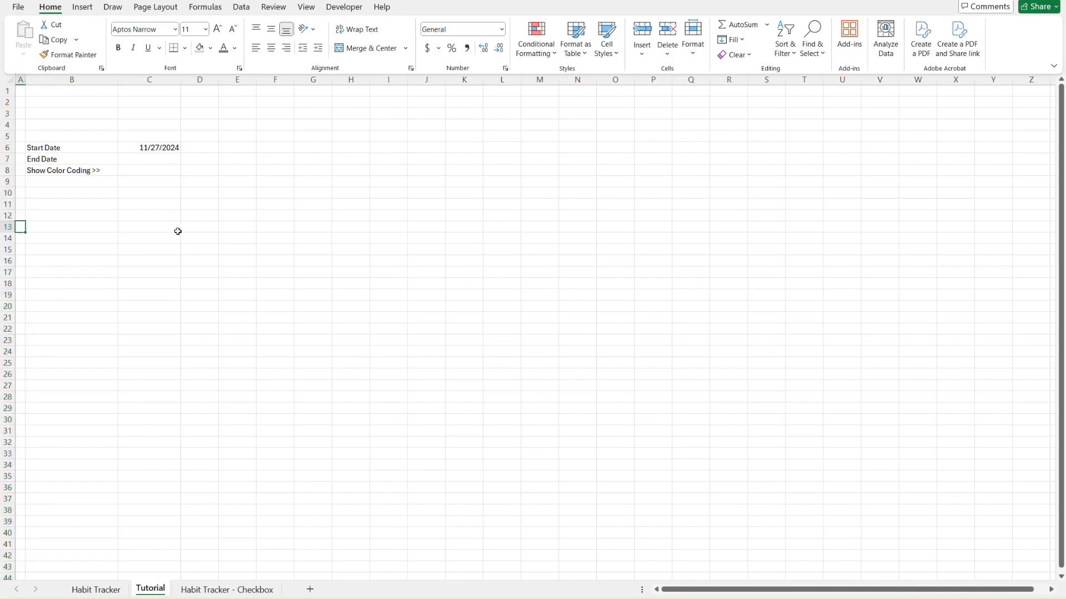
pyautogui.hotkey('ctrl', 'c')
pyautogui.press('Right')
pyautogui.press('Right')
pyautogui.press('Right')
pyautogui.press('Up')
pyautogui.press('Up')
pyautogui.press('Up')
pyautogui.press('Up')
pyautogui.hotkey('shift', 'Right')
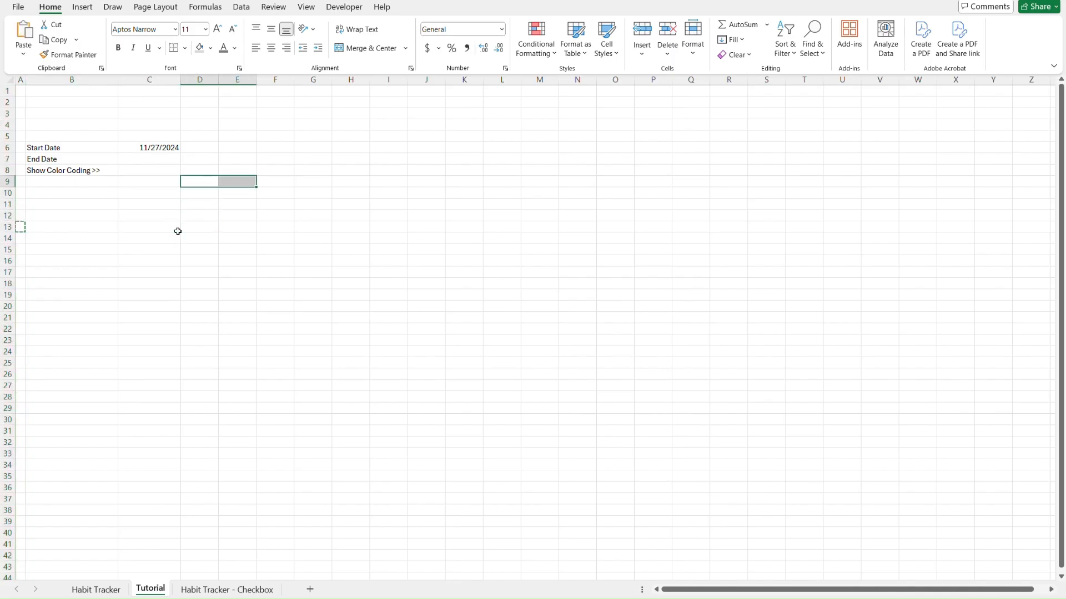
pyautogui.hotkey('ctrl', 'alt', 'v')
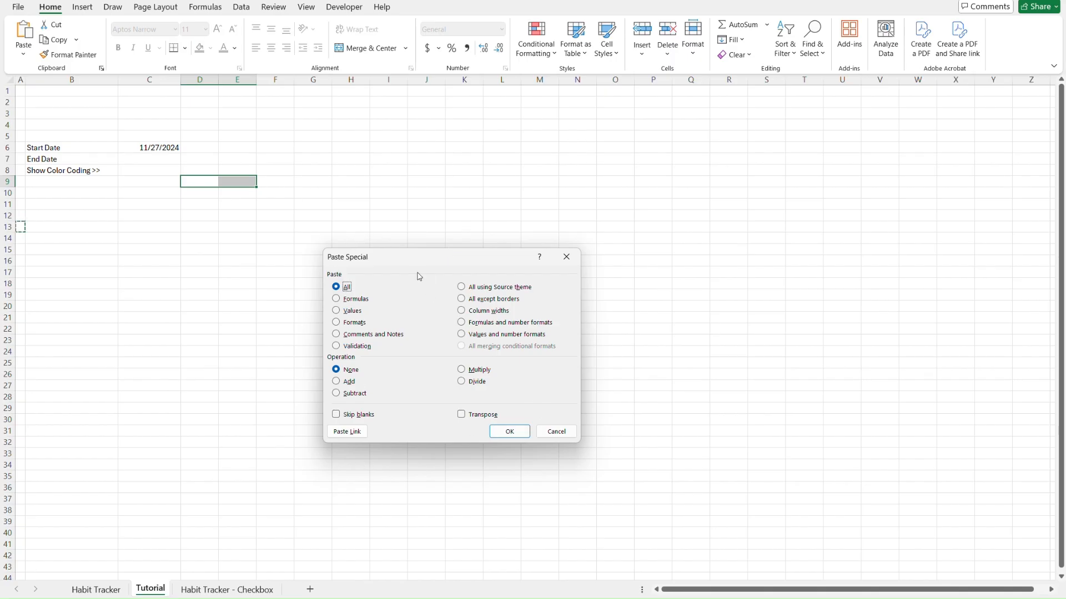
pyautogui.hotkey('alt', 'w')
pyautogui.click(511, 436)
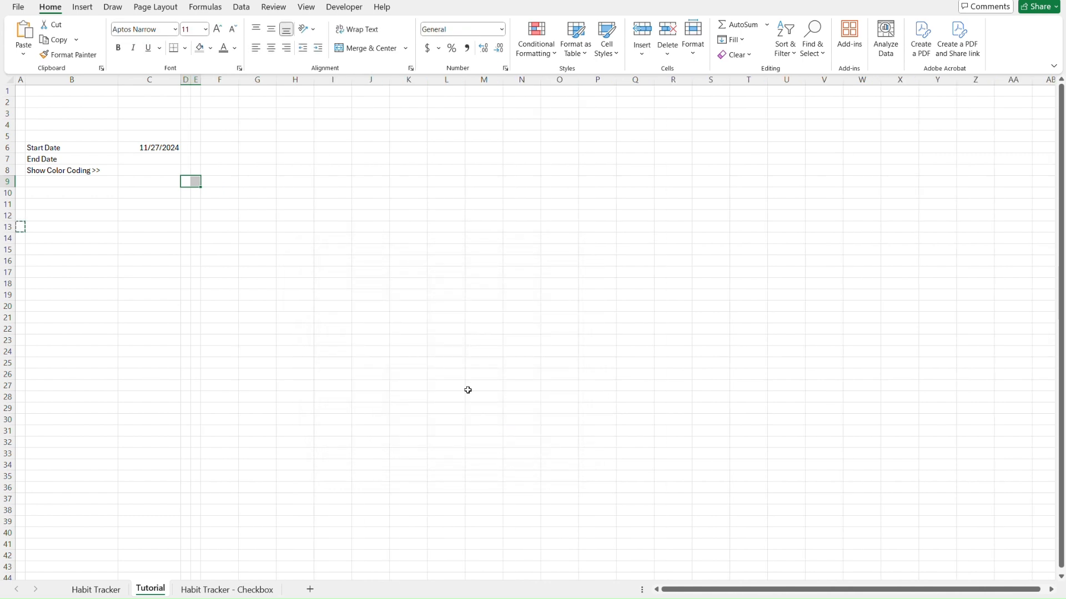
pyautogui.click(255, 157)
pyautogui.press('Left')
pyautogui.press('Left')
pyautogui.press('Left')
pyautogui.press('Left')
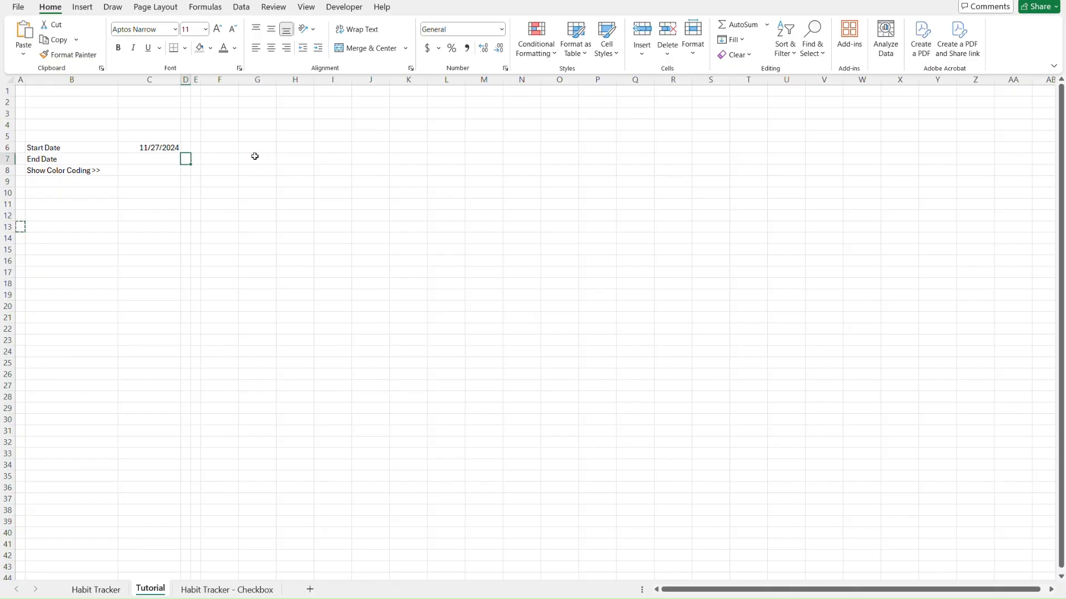
pyautogui.press('Up')
pyautogui.press('Left')
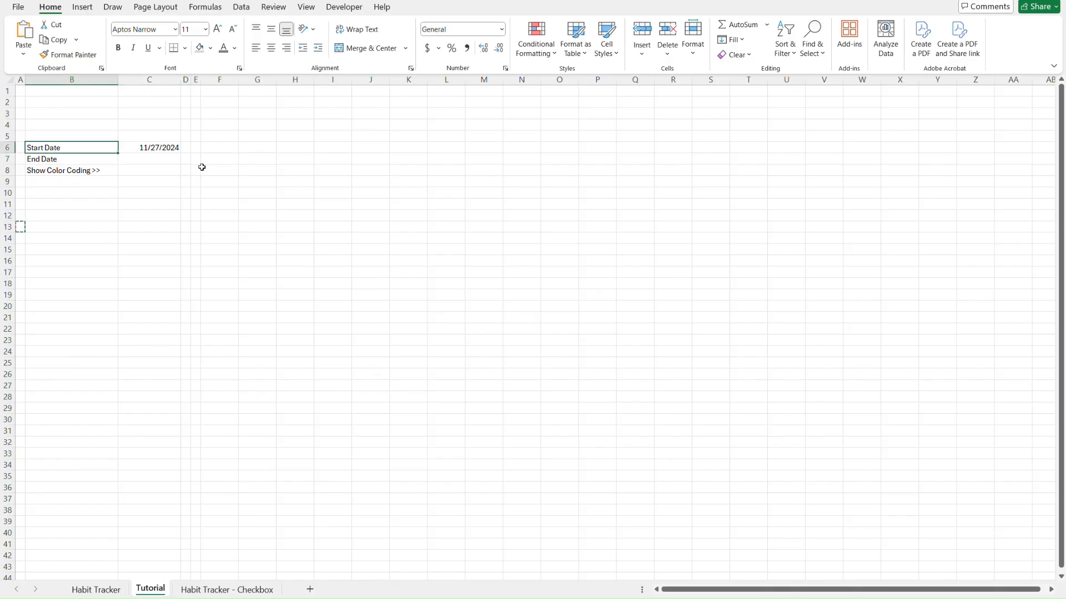
pyautogui.hotkey('ctrl', 'pageup')
# Copy the credit line and Start Date note from Habit Tracker B2:B3 into Tutorial B2
pyautogui.hotkey('ctrl', 'pagedown')
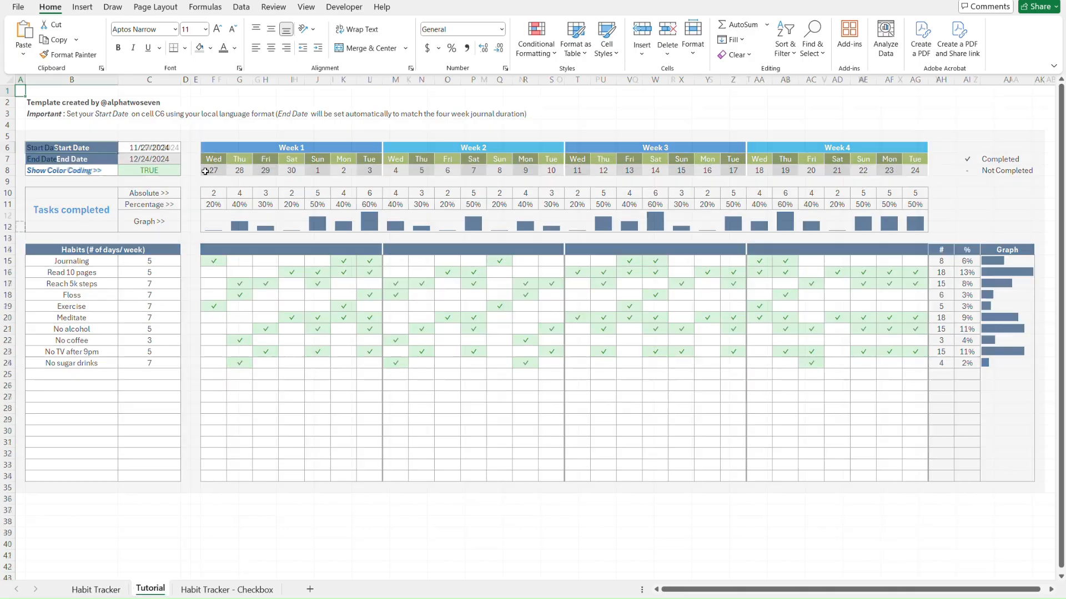
pyautogui.hotkey('ctrl', 'pageup')
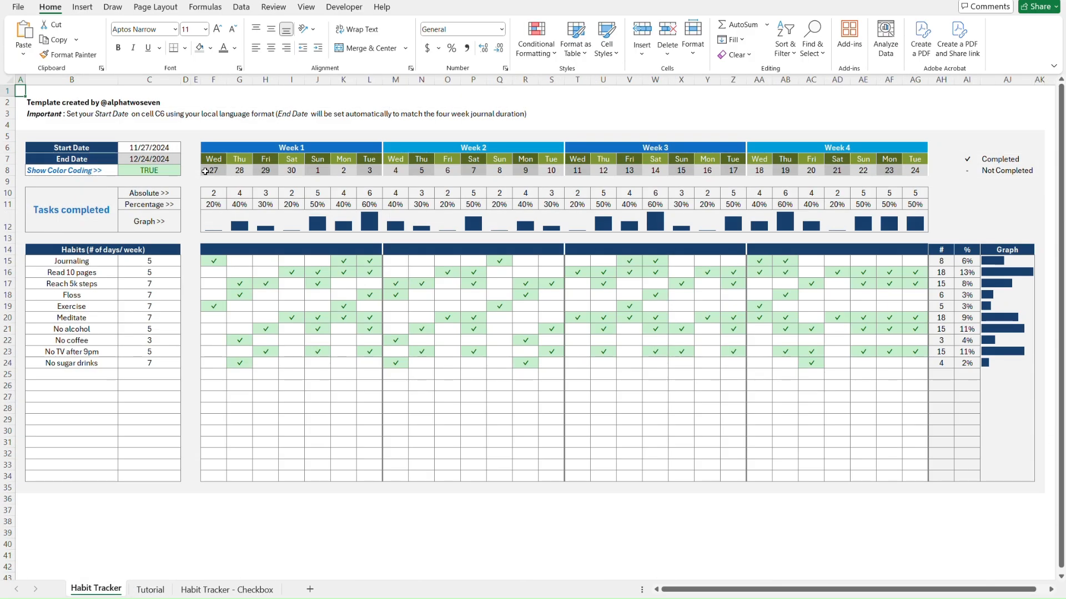
pyautogui.click(34, 101)
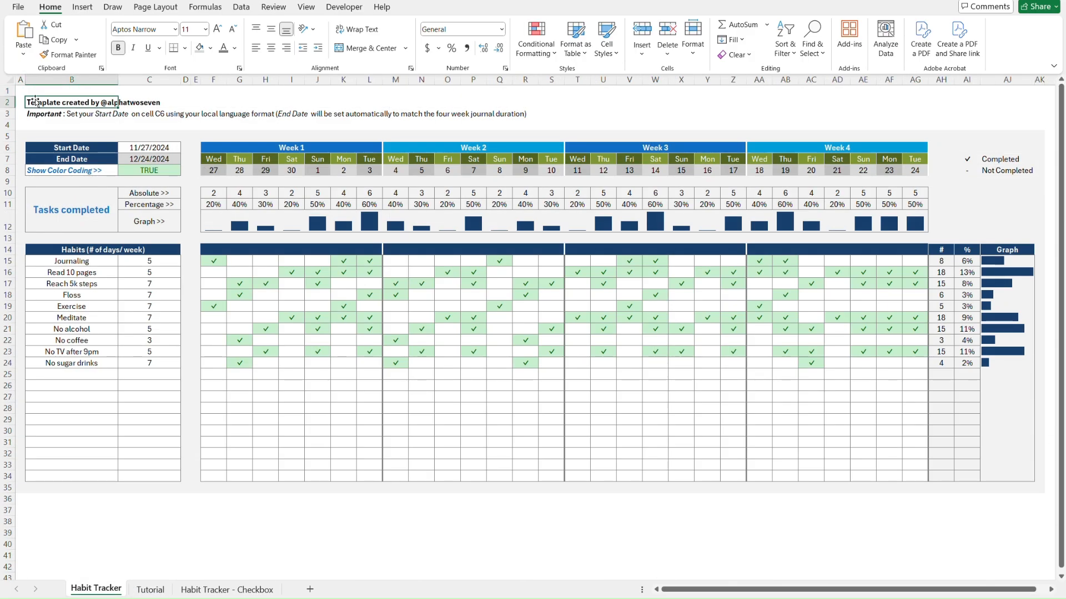
pyautogui.hotkey('ctrl', 'pagedown')
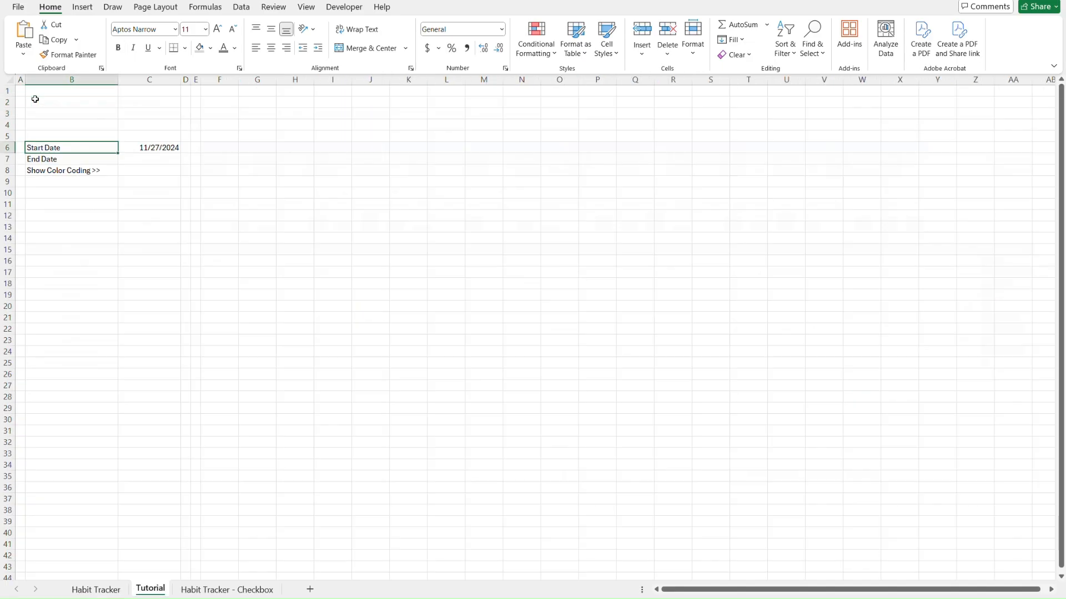
pyautogui.click(35, 100)
pyautogui.hotkey('ctrl', 'v')
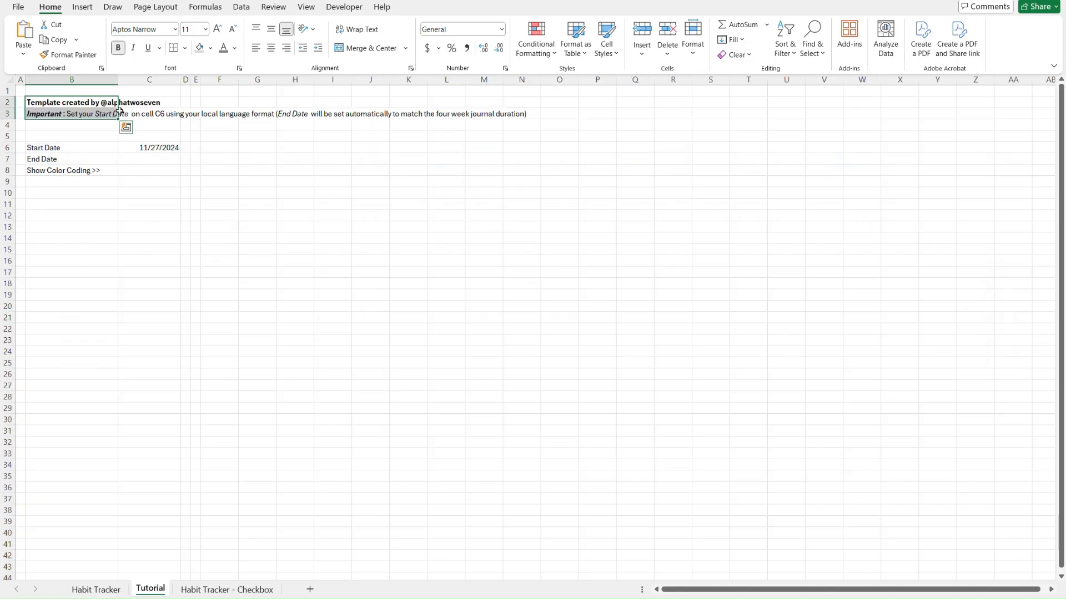
pyautogui.click(166, 125)
pyautogui.press('Left')
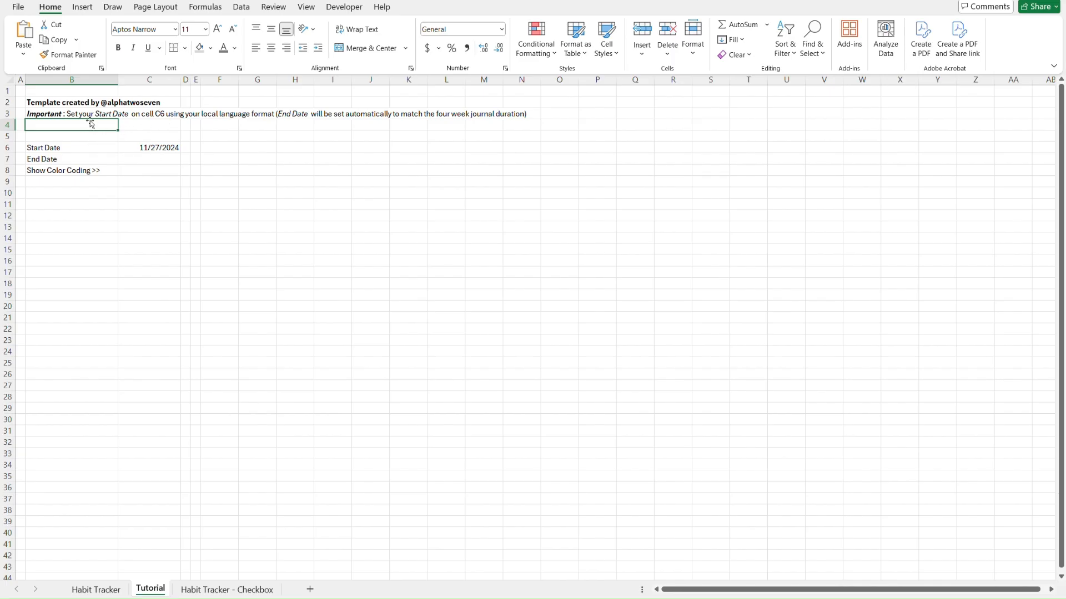
pyautogui.click(141, 146)
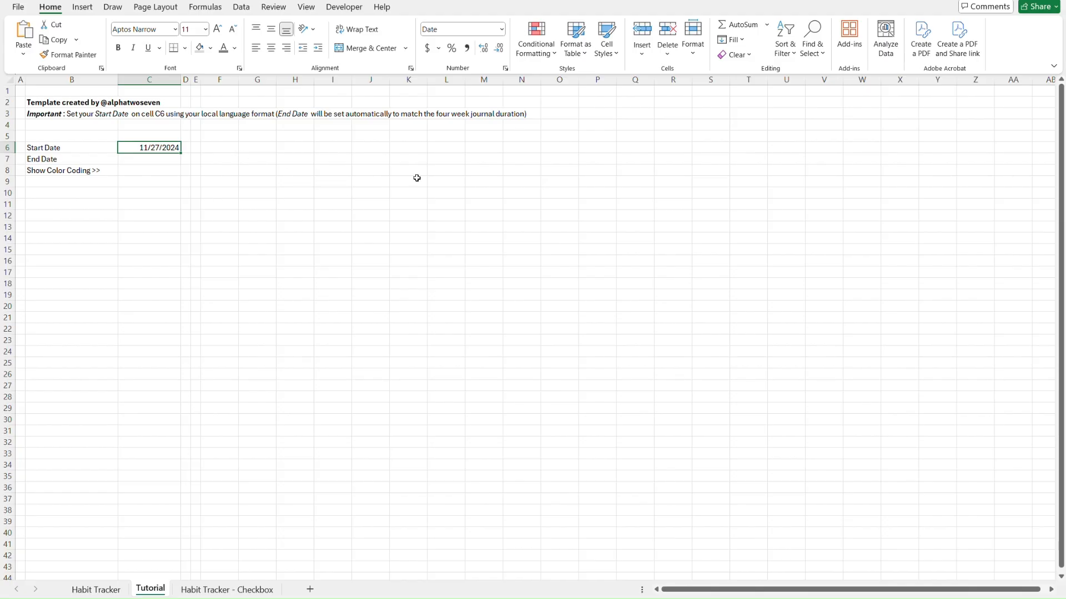
# Give the Start Date cell B6 a dark blue fill and white text
pyautogui.press('Left')
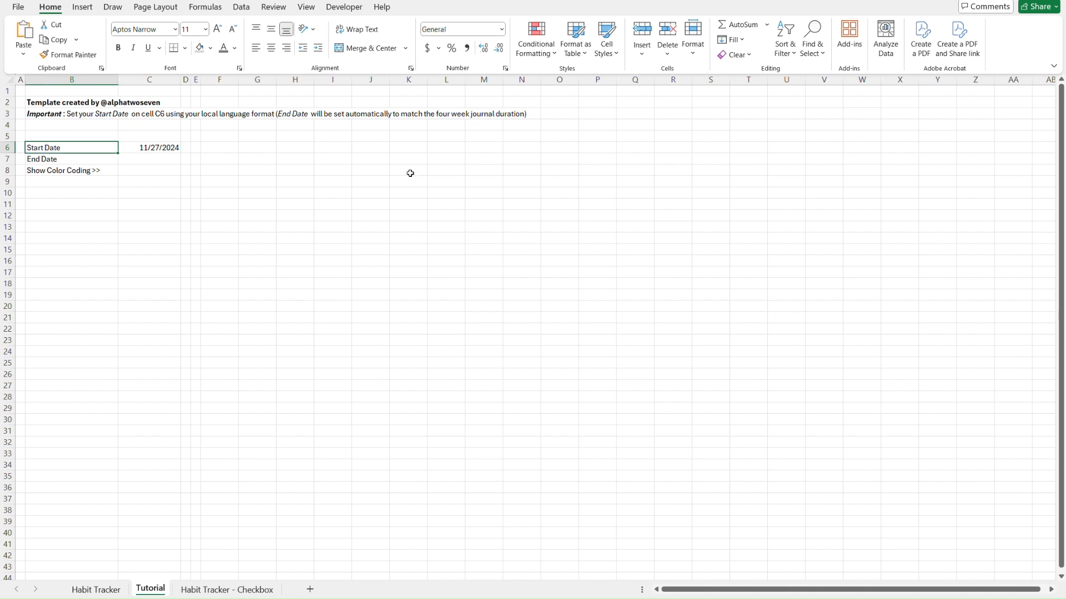
pyautogui.click(211, 49)
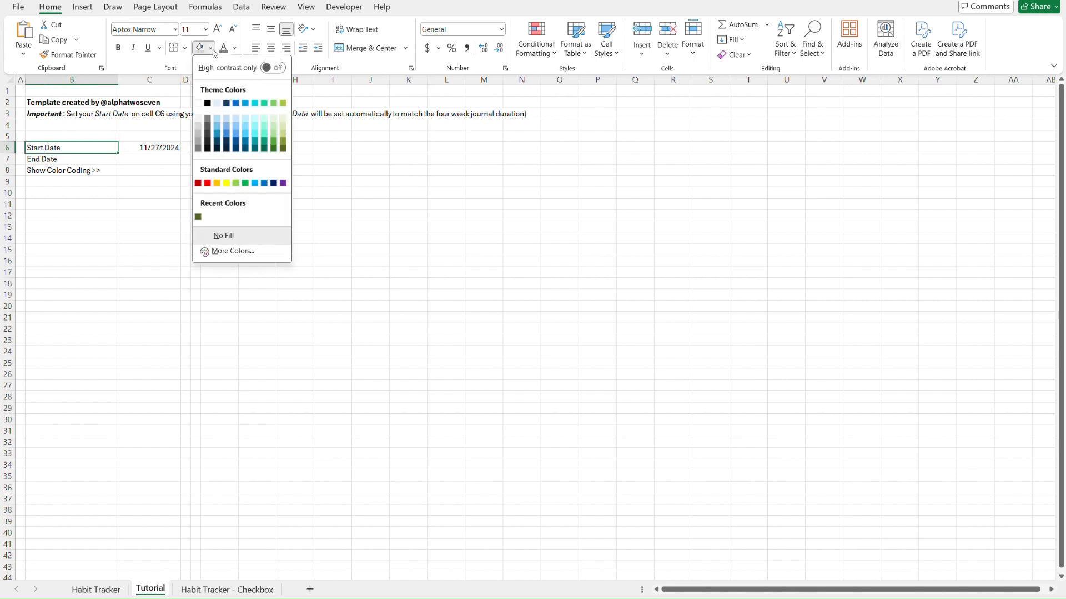
pyautogui.click(229, 106)
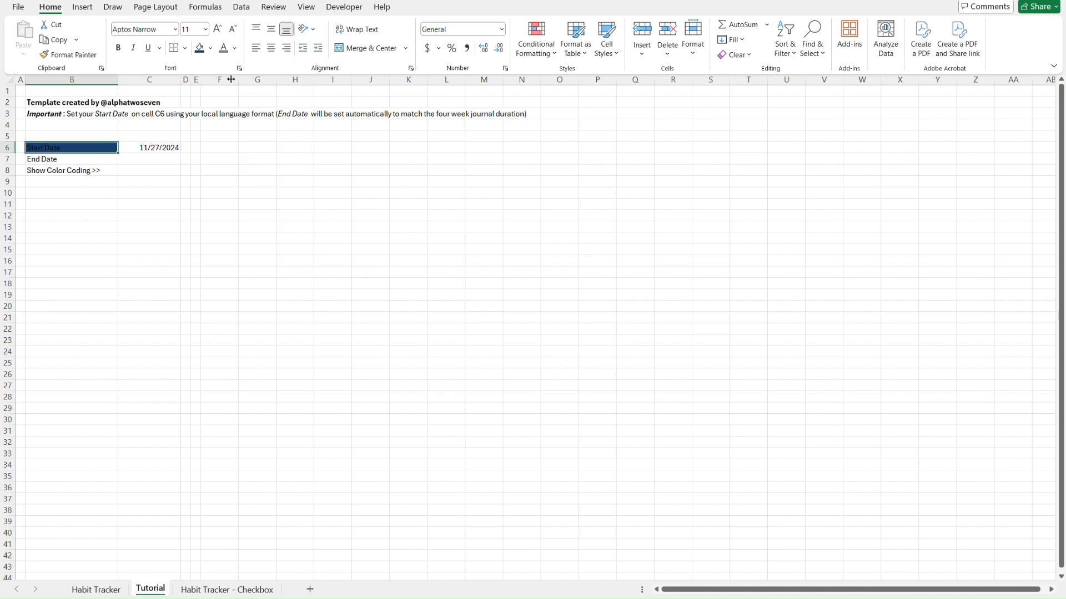
pyautogui.click(235, 49)
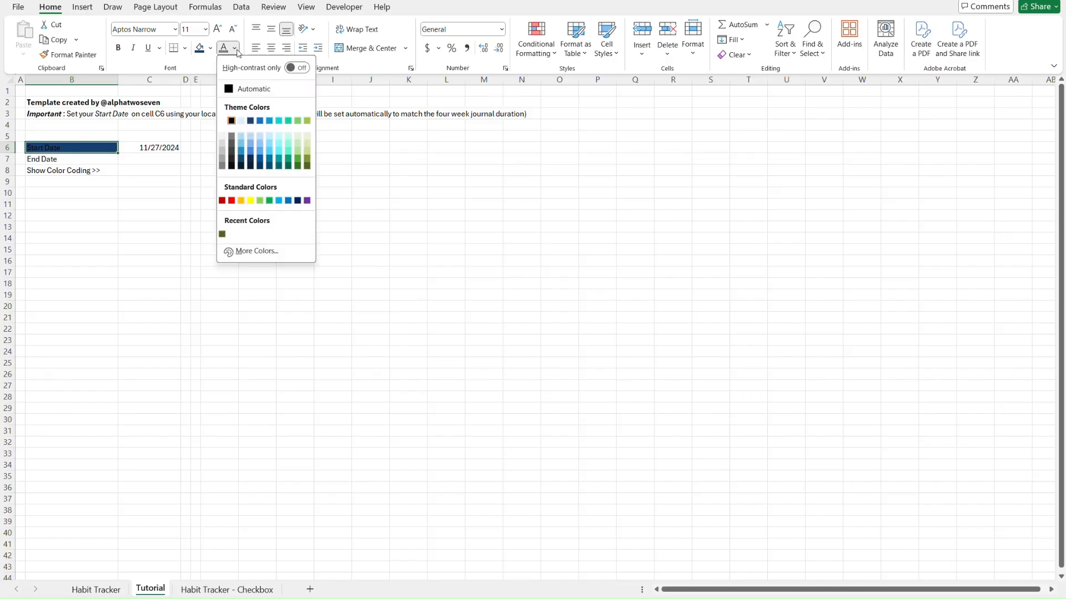
pyautogui.click(222, 120)
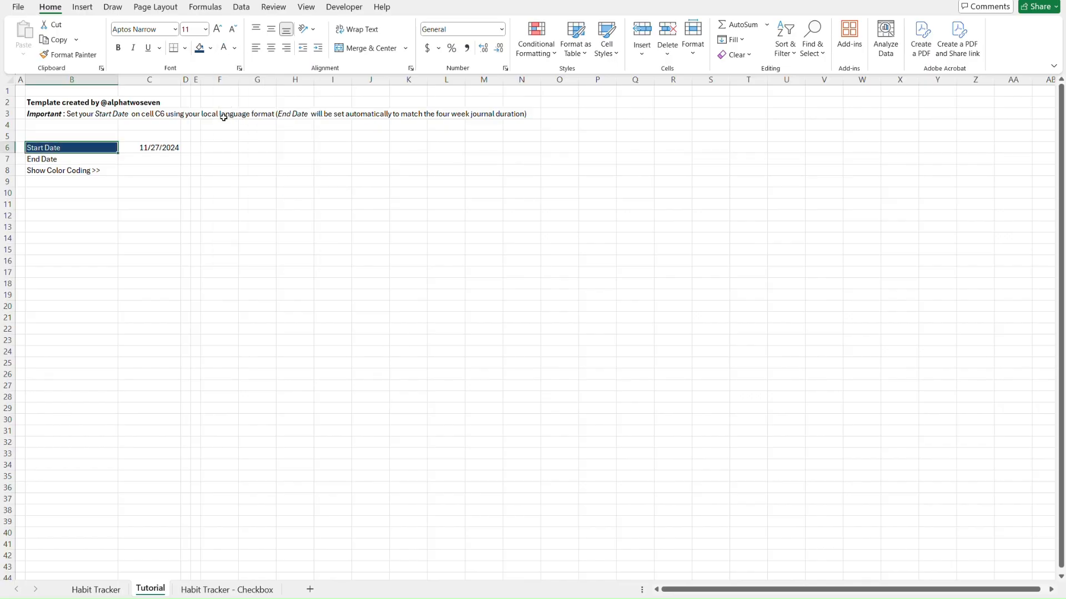
# Add solid white borders on all edges of B6 and centre its text
pyautogui.click(184, 49)
pyautogui.moveTo(268, 379)
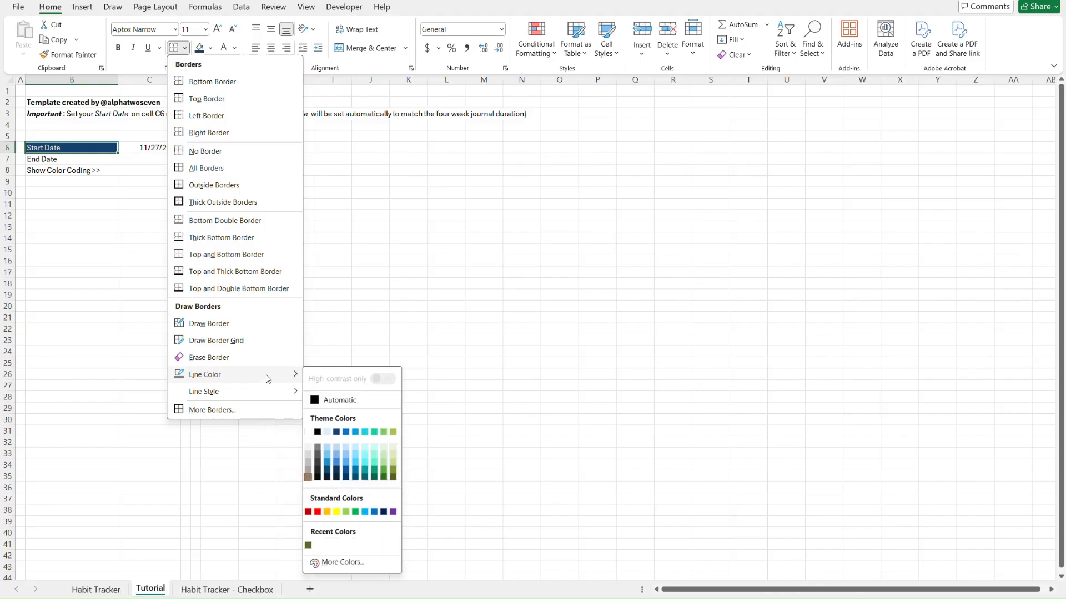
pyautogui.click(309, 432)
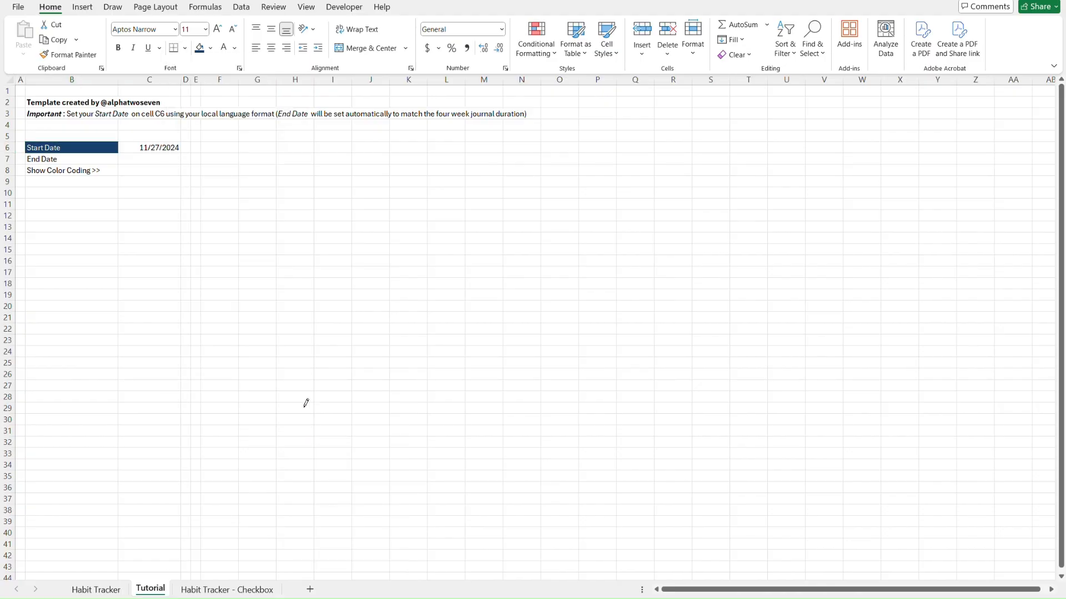
pyautogui.click(185, 48)
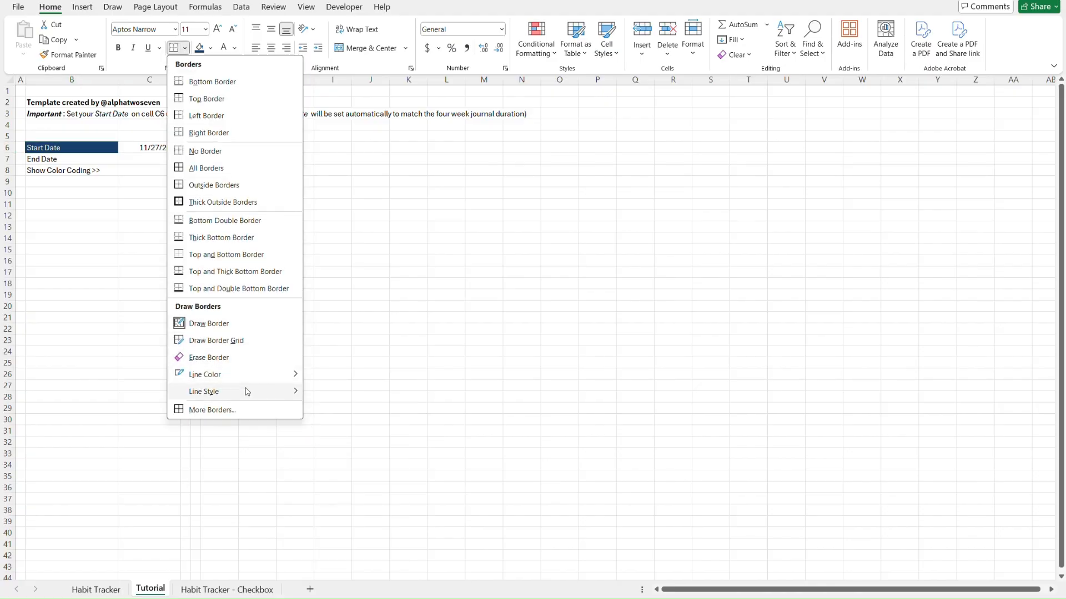
pyautogui.moveTo(247, 392)
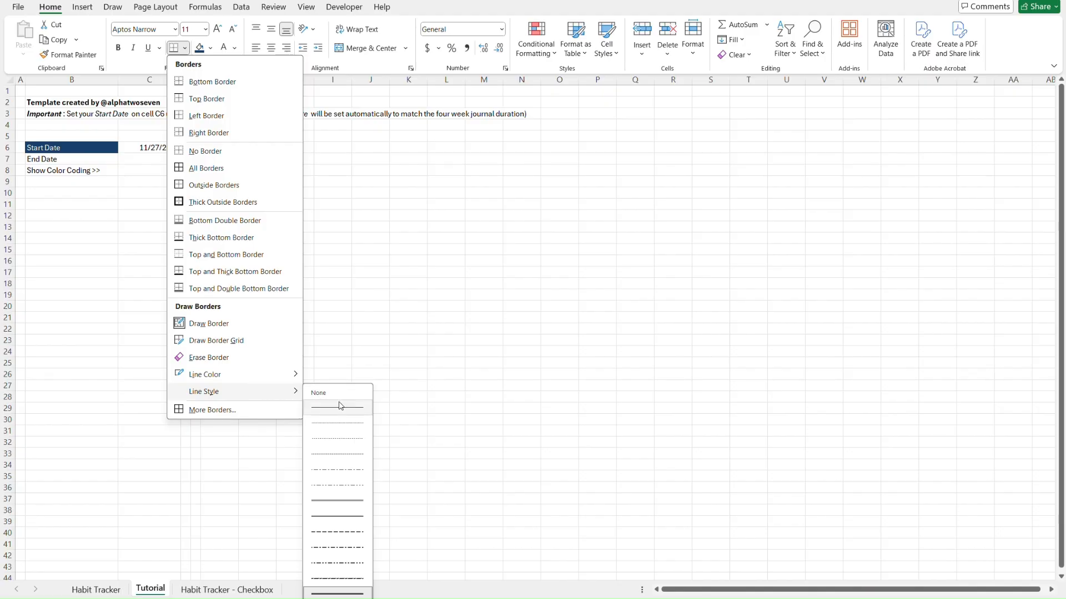
pyautogui.click(347, 412)
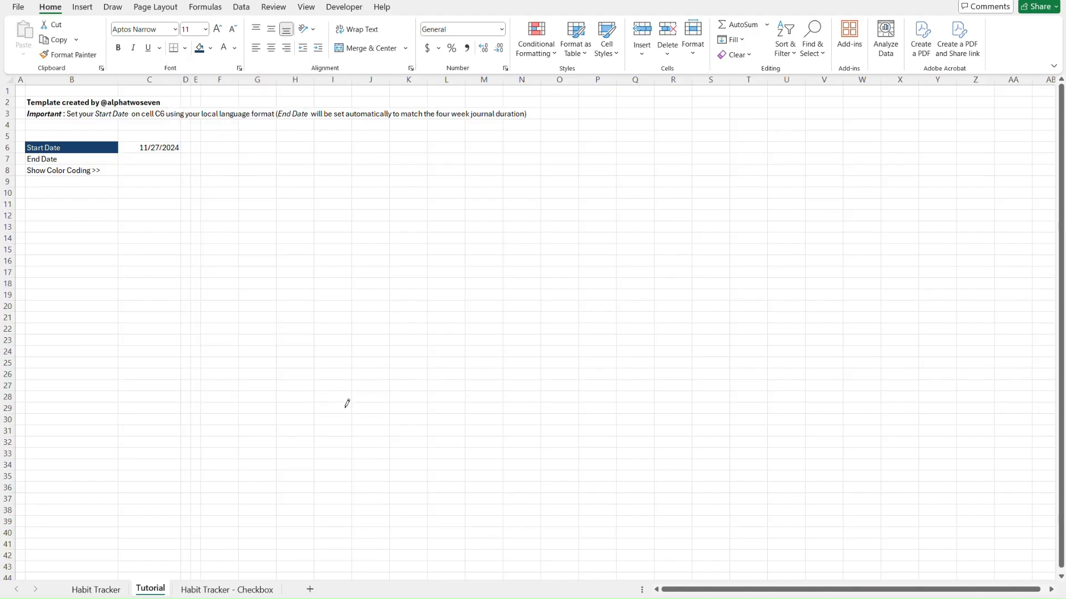
pyautogui.click(185, 48)
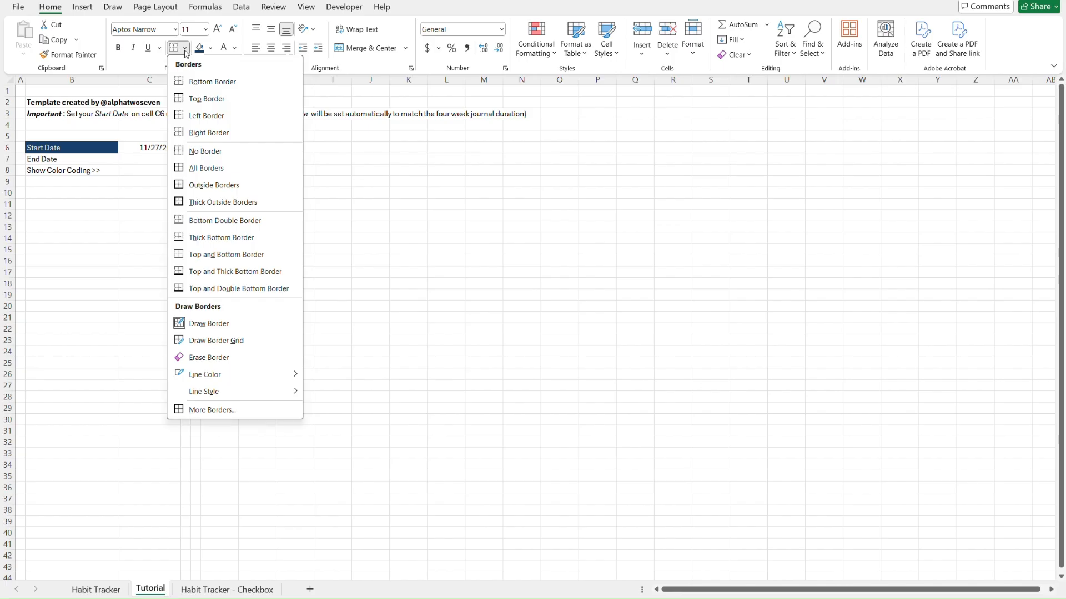
pyautogui.click(225, 166)
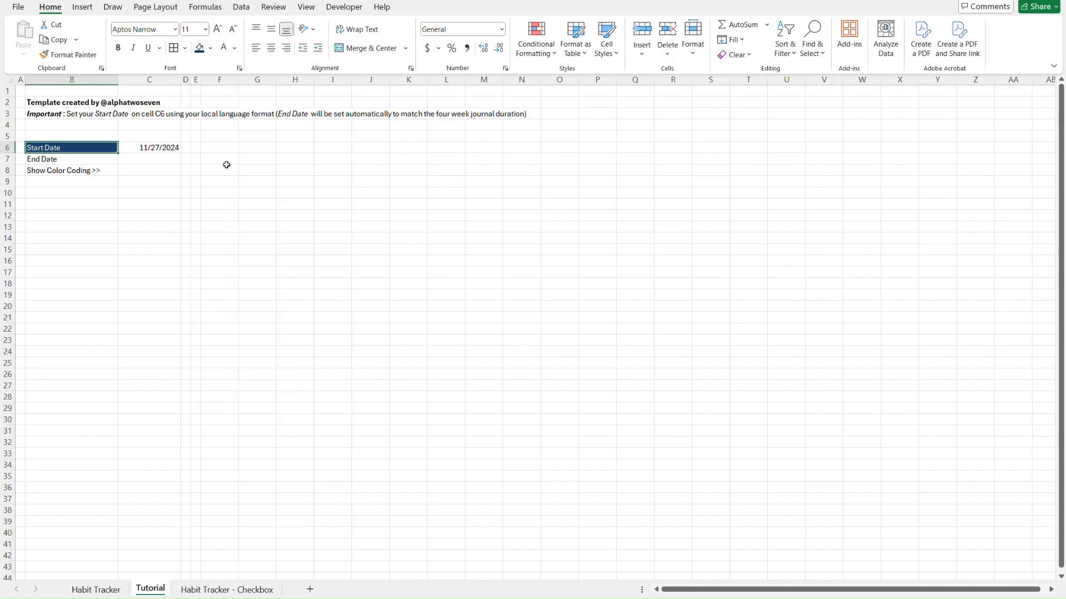
pyautogui.click(272, 50)
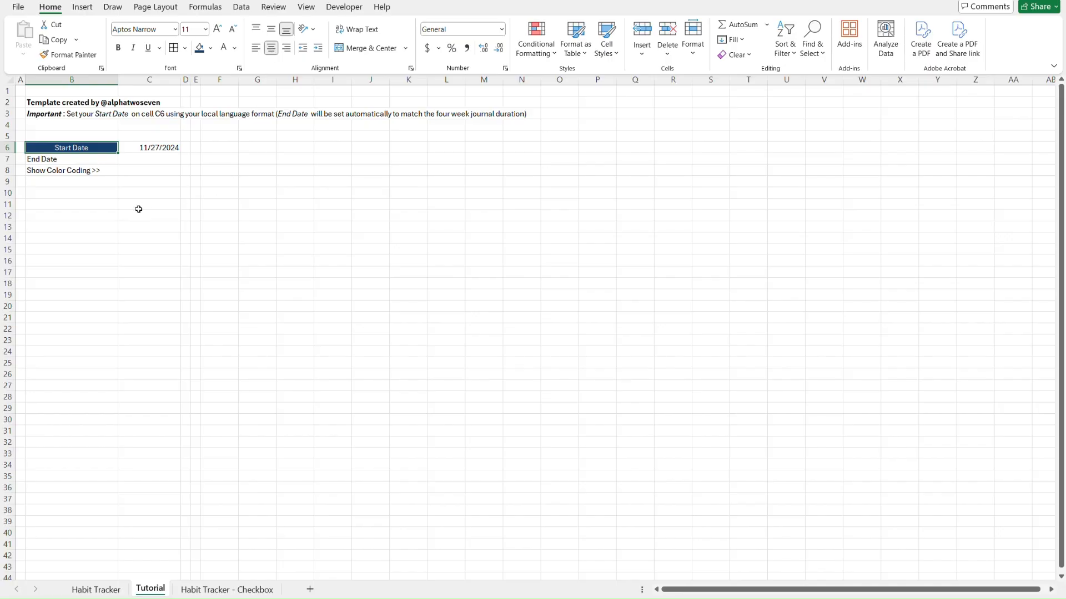
# Make the Start Date label in B6 bold, checking against the Habit Tracker sheet
pyautogui.hotkey('ctrl', 'pageup')
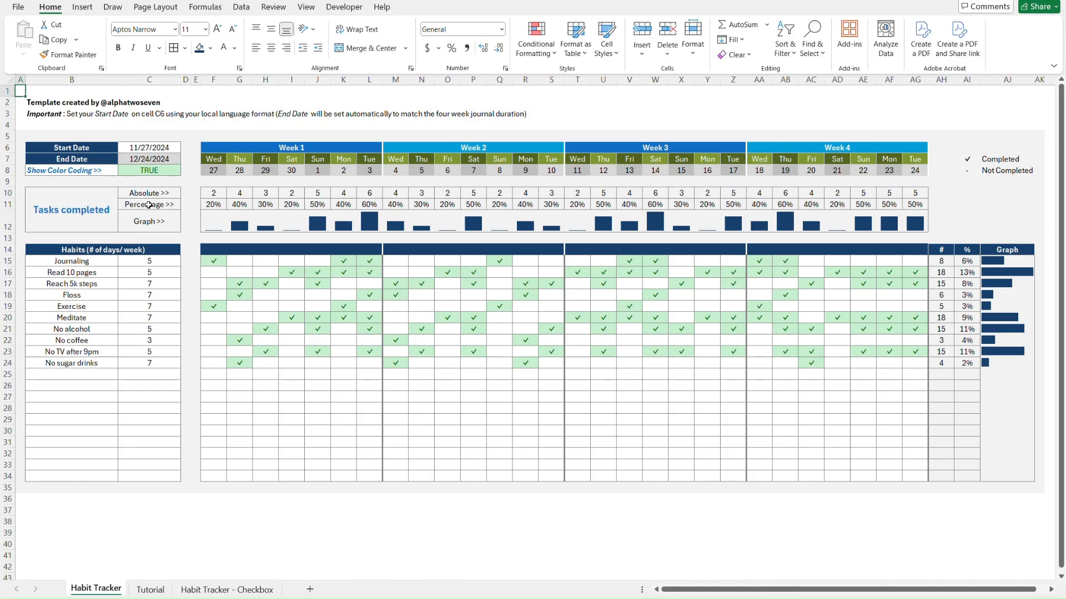
pyautogui.hotkey('ctrl', 'pagedown')
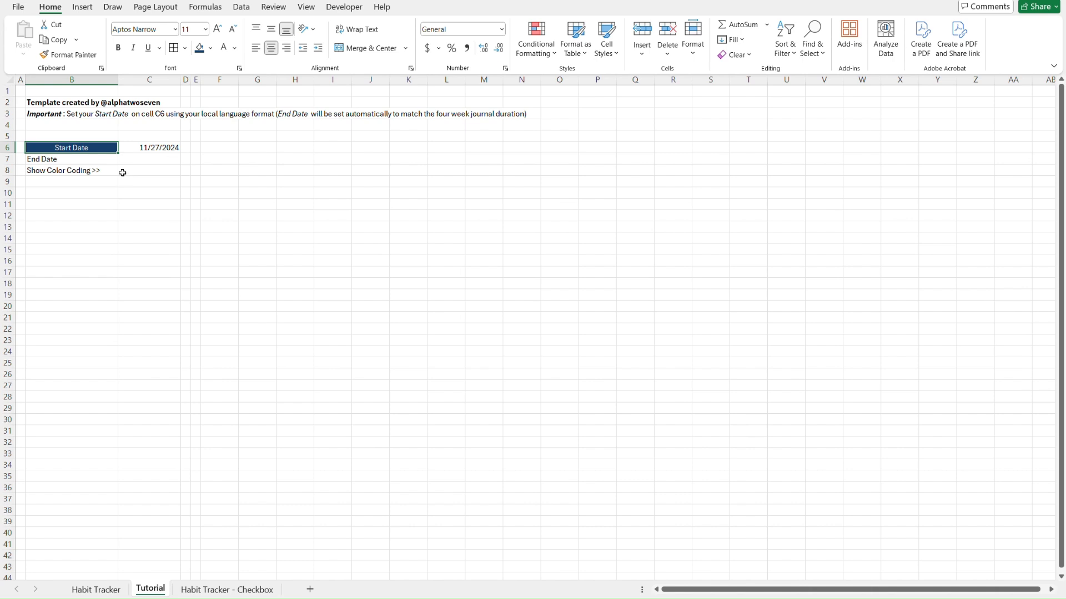
pyautogui.click(120, 49)
pyautogui.click(173, 173)
# Use Format Painter to copy B6's dark blue, centred header style onto End Date in B7
pyautogui.hotkey('ctrl', 'pageup')
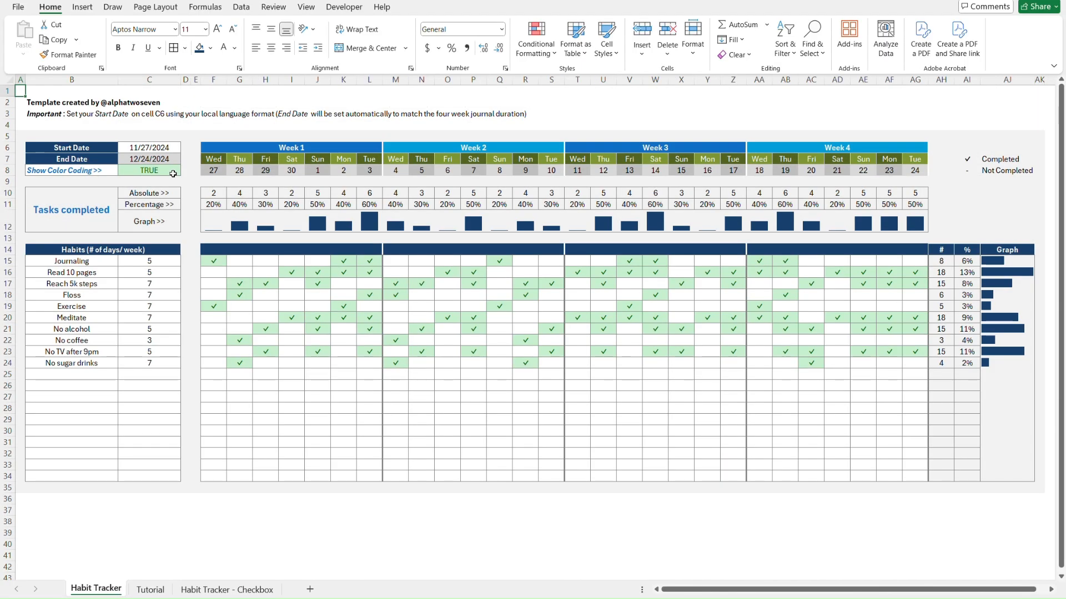
pyautogui.hotkey('ctrl', 'pagedown')
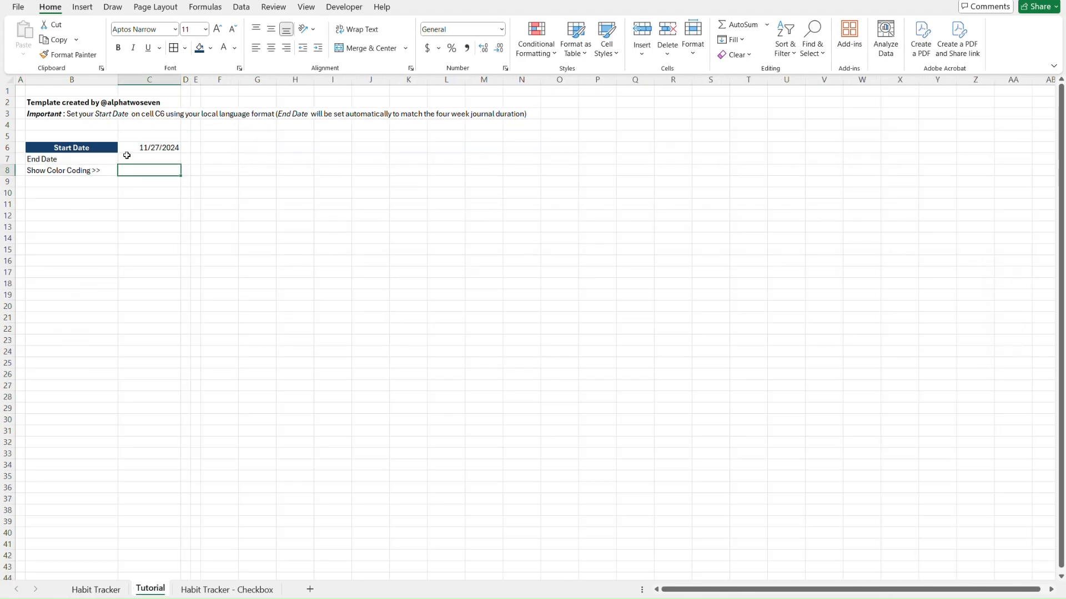
pyautogui.click(102, 147)
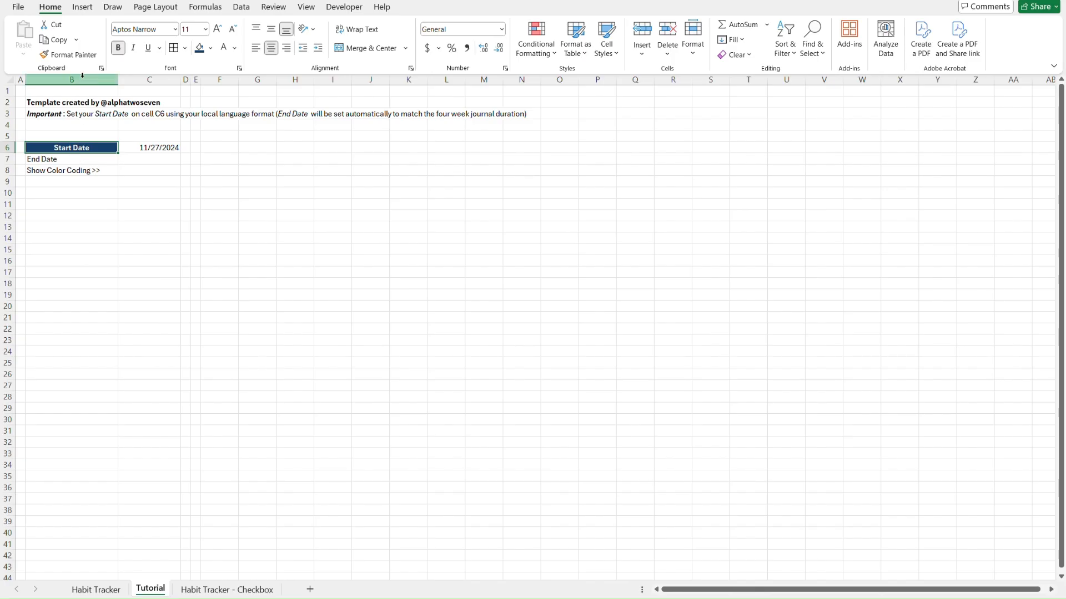
pyautogui.click(79, 58)
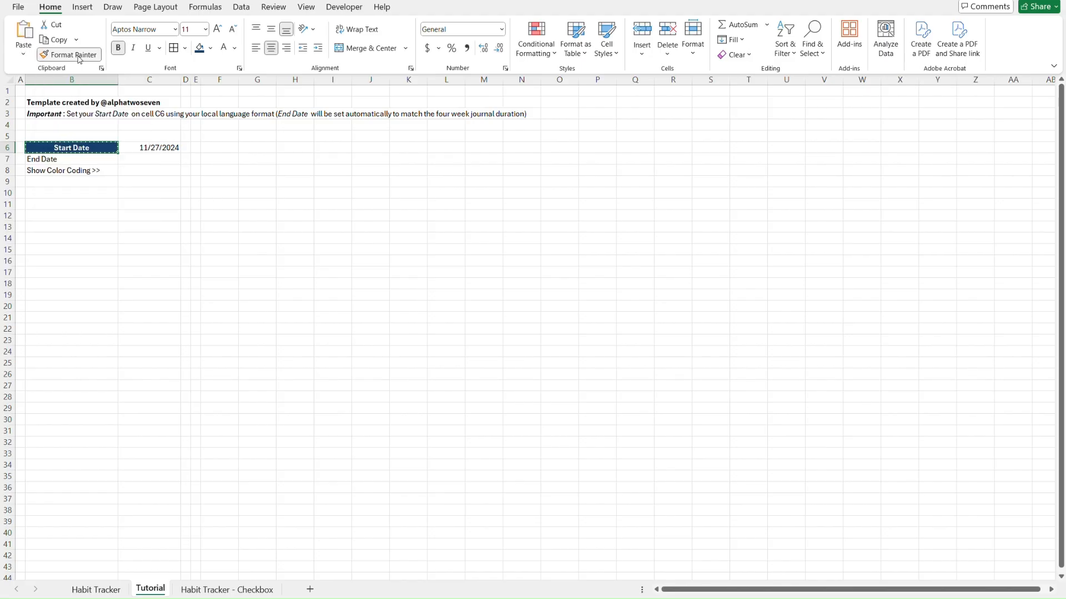
pyautogui.click(101, 159)
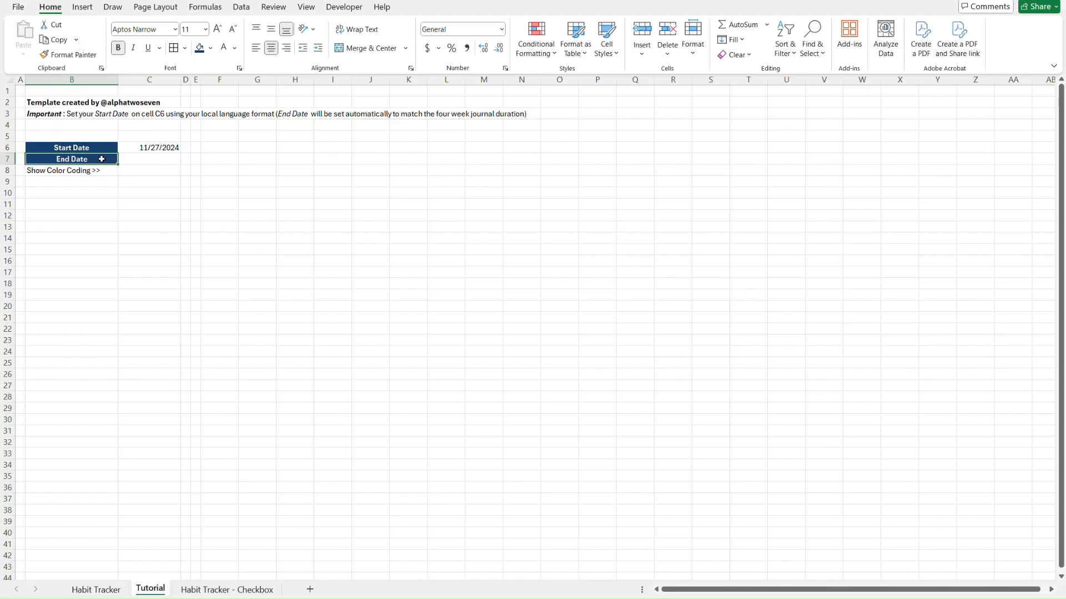
pyautogui.press('Up')
pyautogui.hotkey('ctrl', 'c')
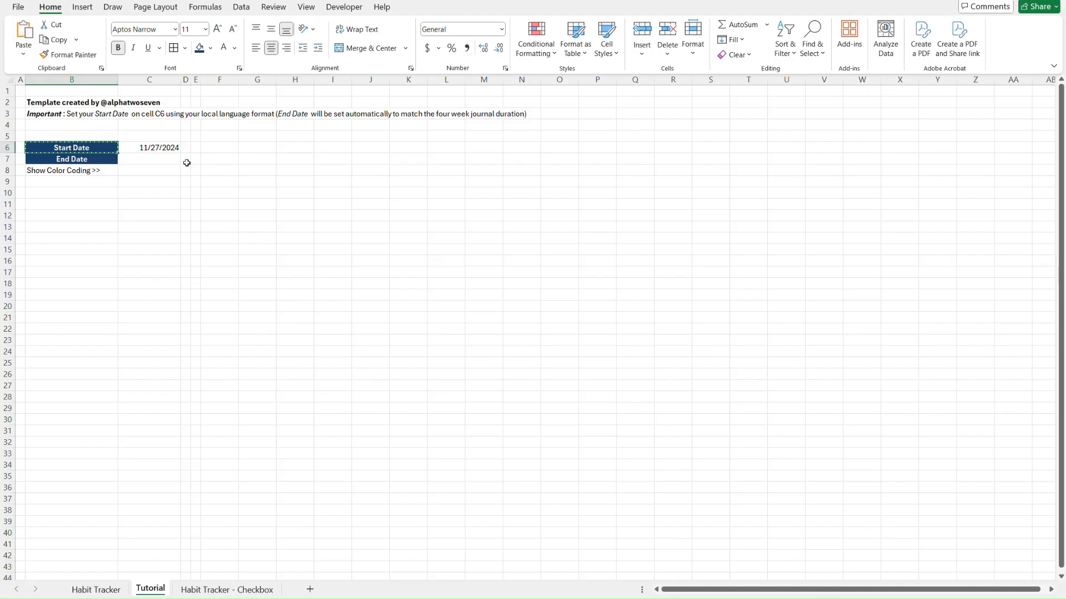
pyautogui.press('Down')
# Paste only the copied formatting onto the End Date label
pyautogui.hotkey('ctrl', 'alt', 'v')
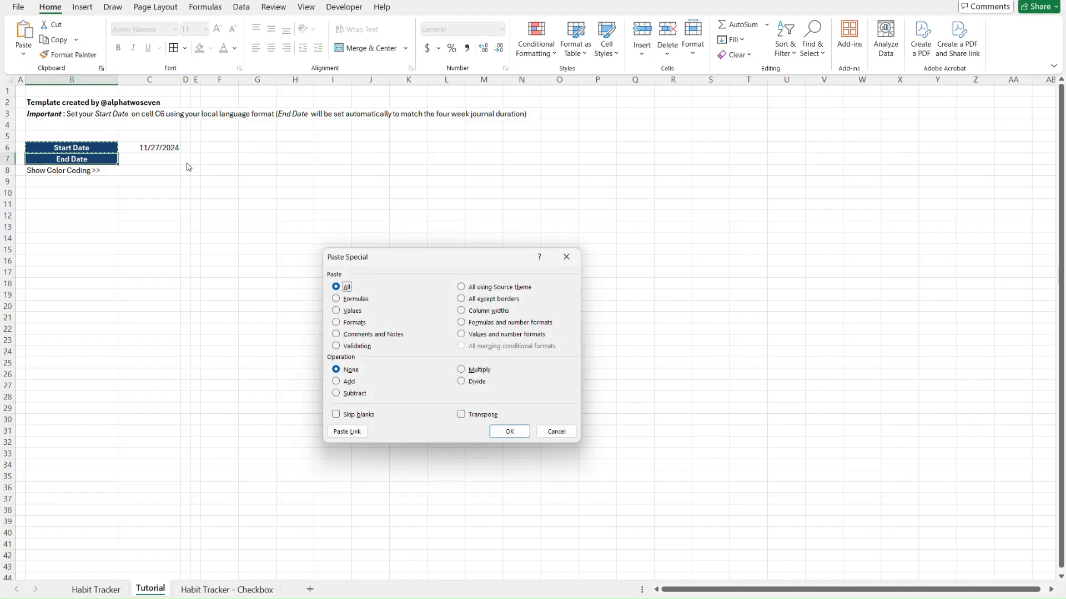
pyautogui.press('Down')
pyautogui.click(358, 322)
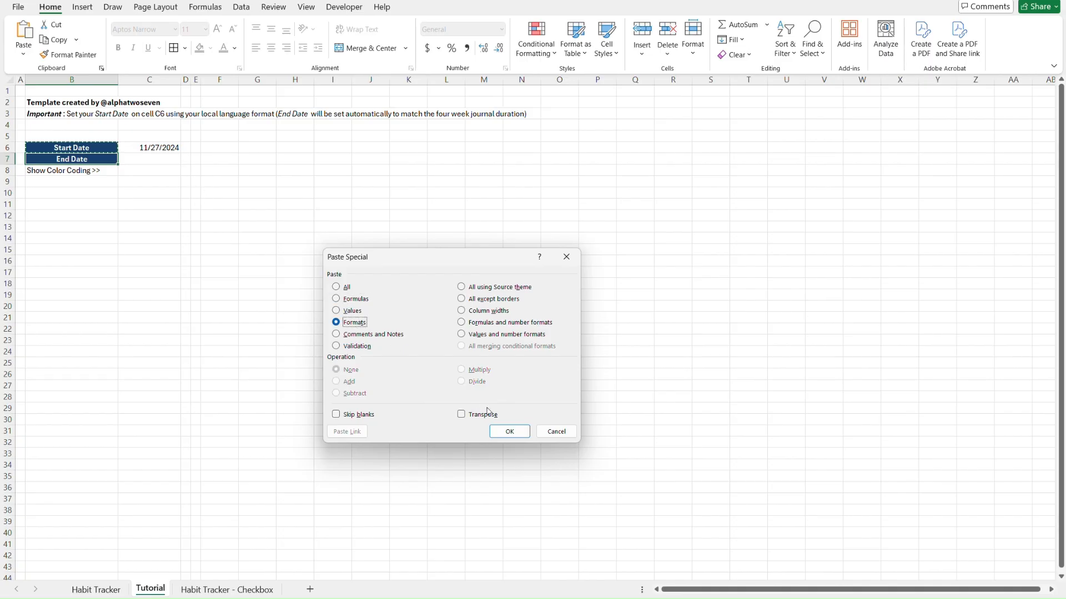
pyautogui.click(509, 432)
pyautogui.press('Escape')
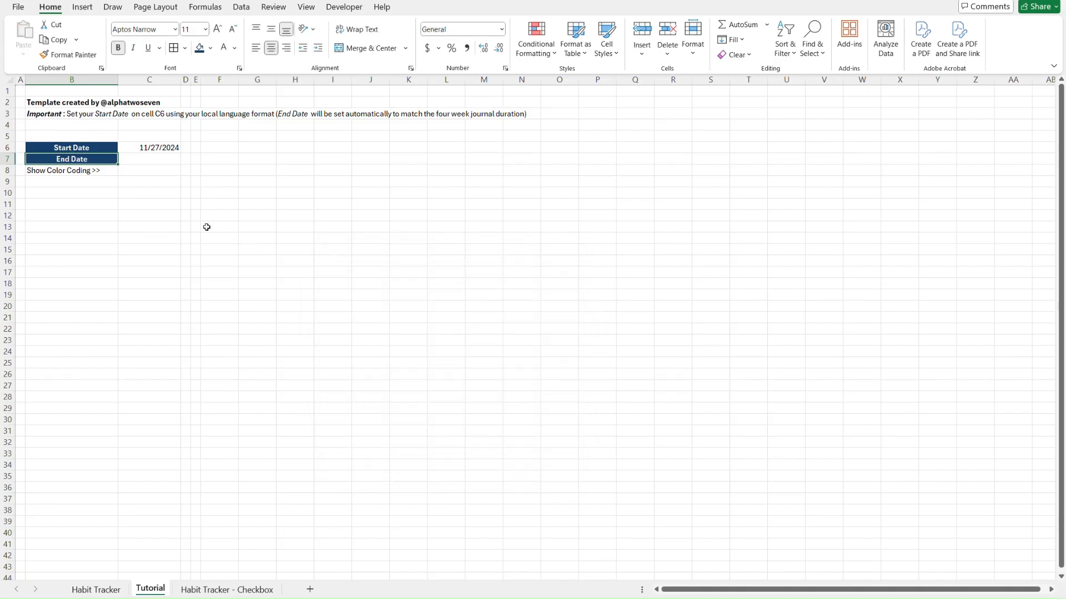
# Copy the Start Date label's bold white-on-dark-blue styling onto End Date with Format Painter
pyautogui.click(145, 161)
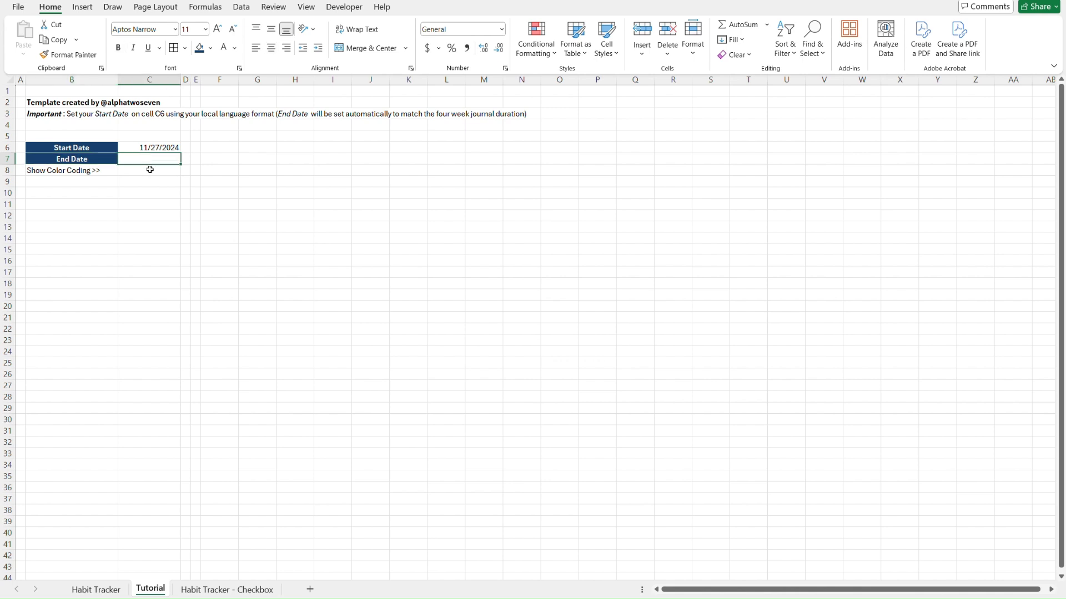
pyautogui.click(150, 170)
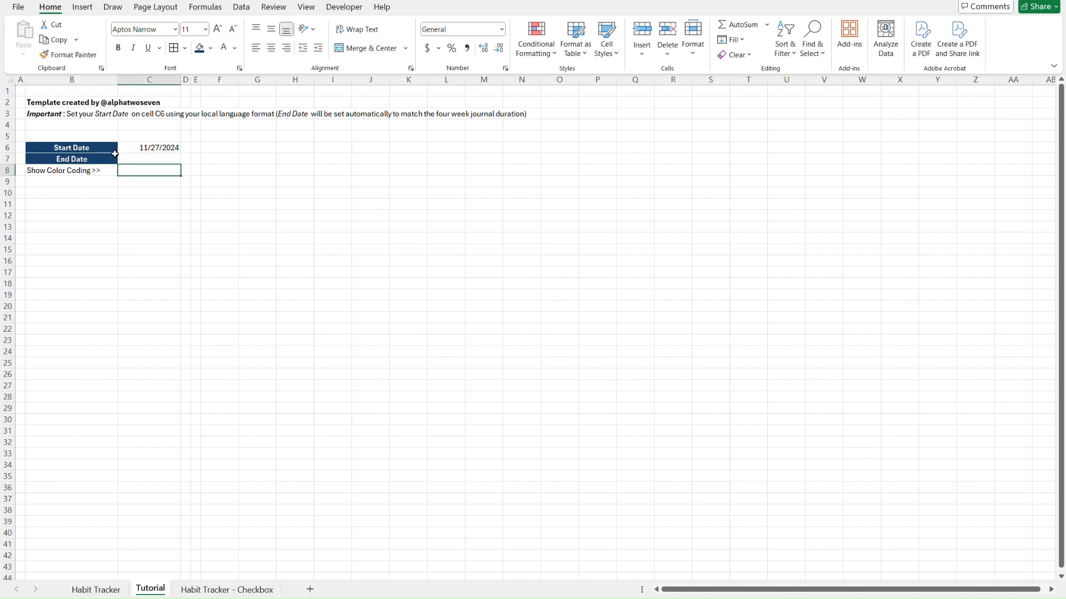
pyautogui.click(96, 147)
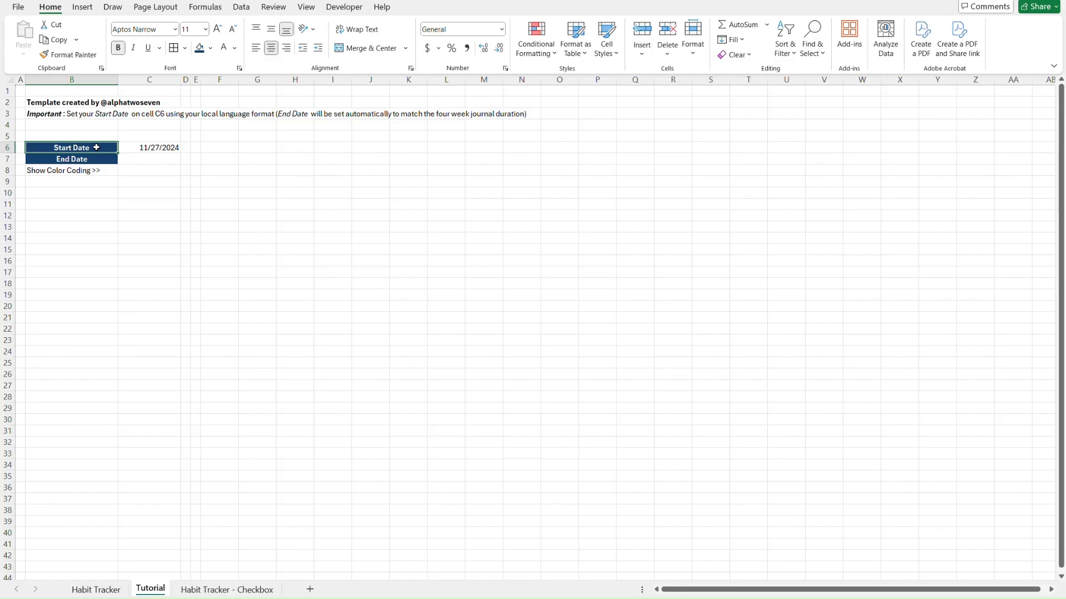
pyautogui.hotkey('alt', 'h')
pyautogui.press('f')
pyautogui.press('p')
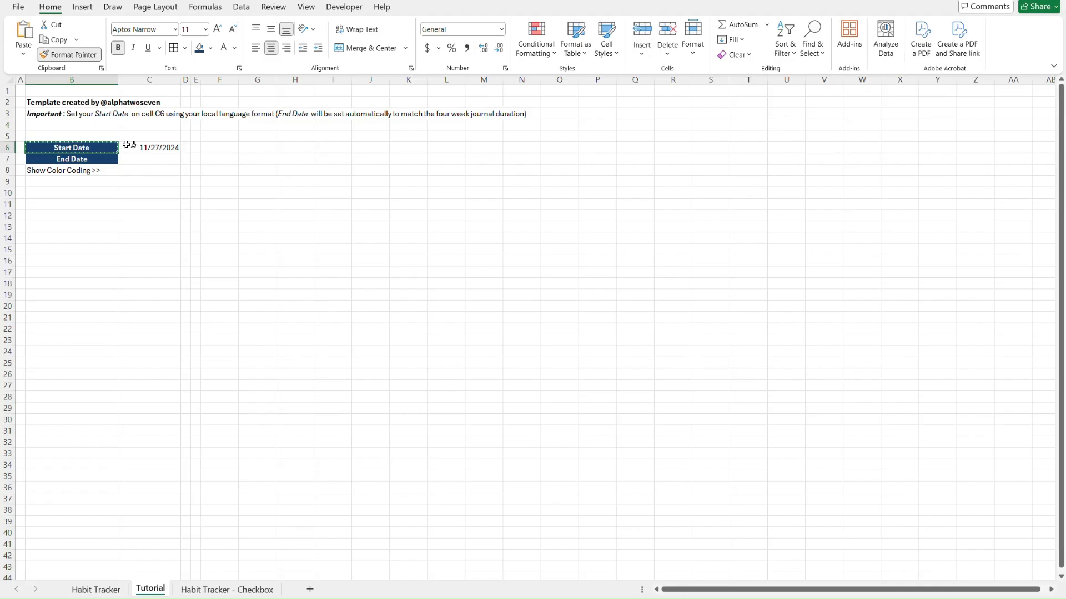
pyautogui.click(107, 159)
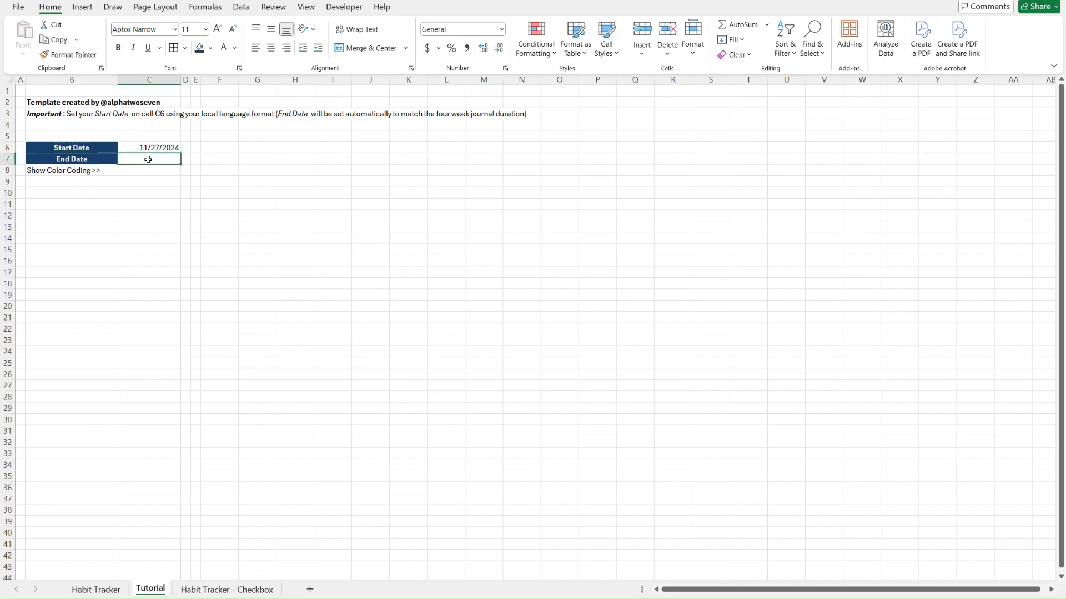
pyautogui.click(107, 145)
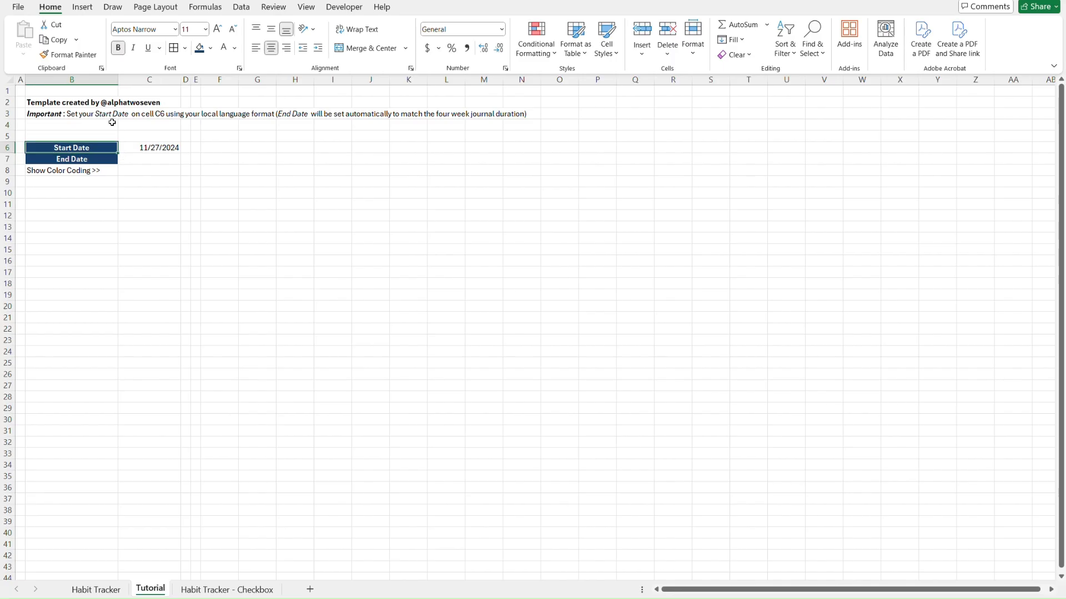
pyautogui.click(77, 55)
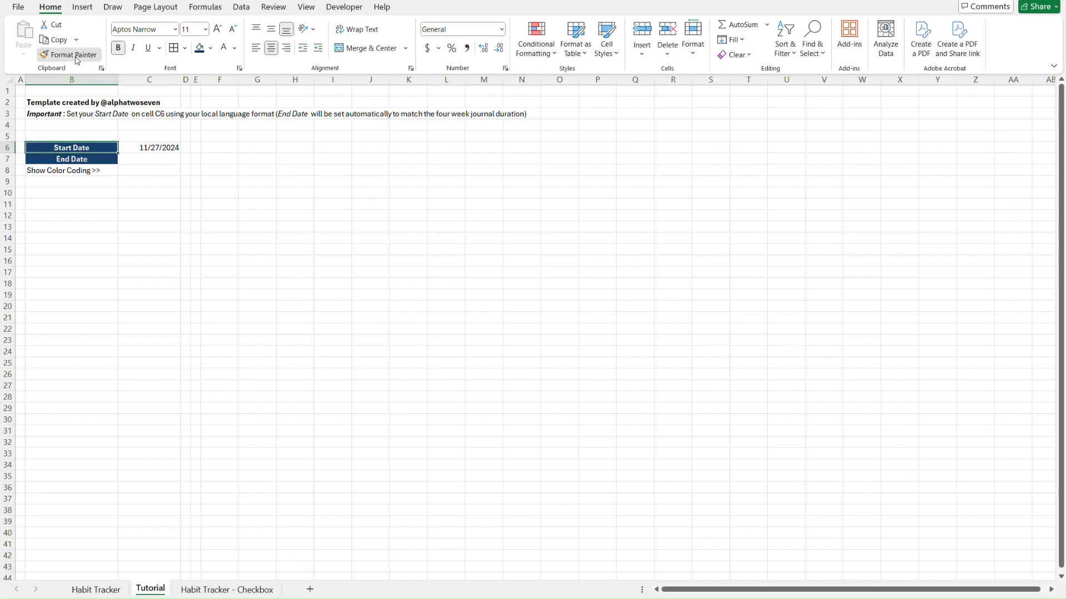
pyautogui.click(114, 159)
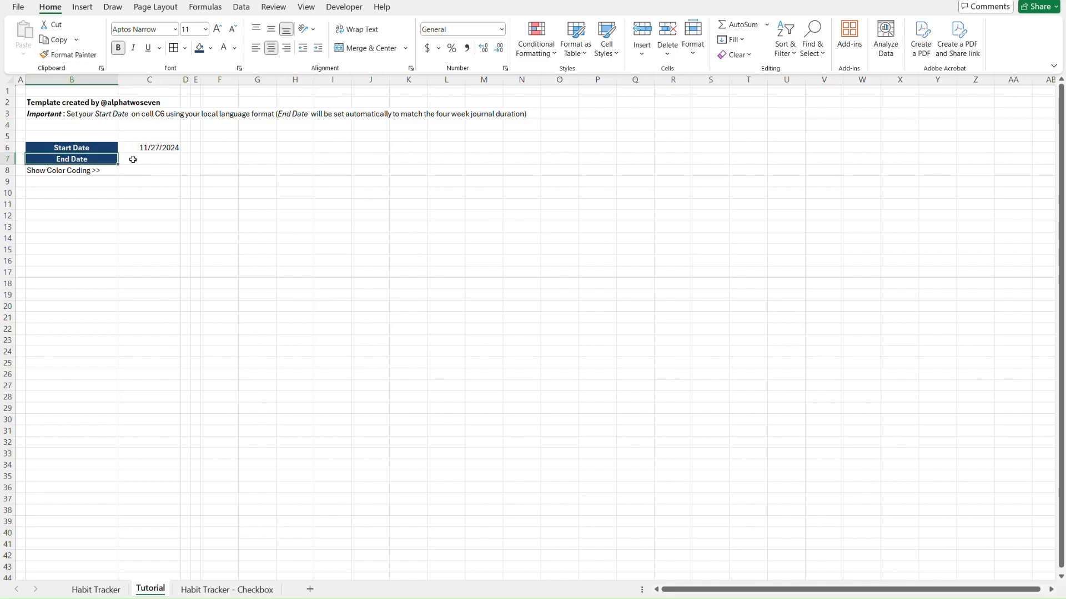
pyautogui.press('Down')
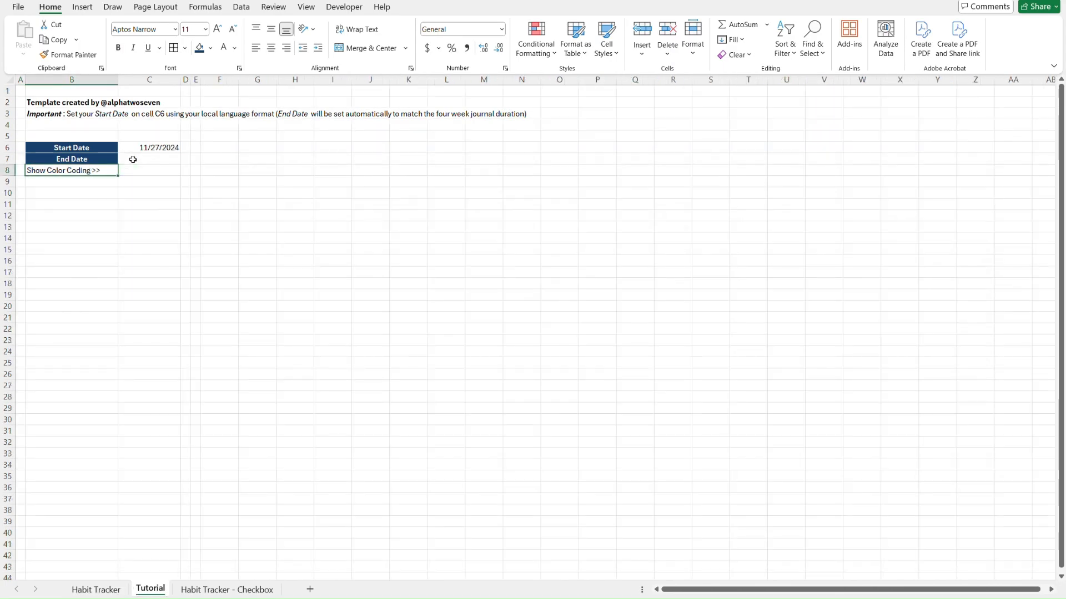
# Make the Show Color Coding >> label in B8 italic, blue and bold
pyautogui.hotkey('ctrl', 'i')
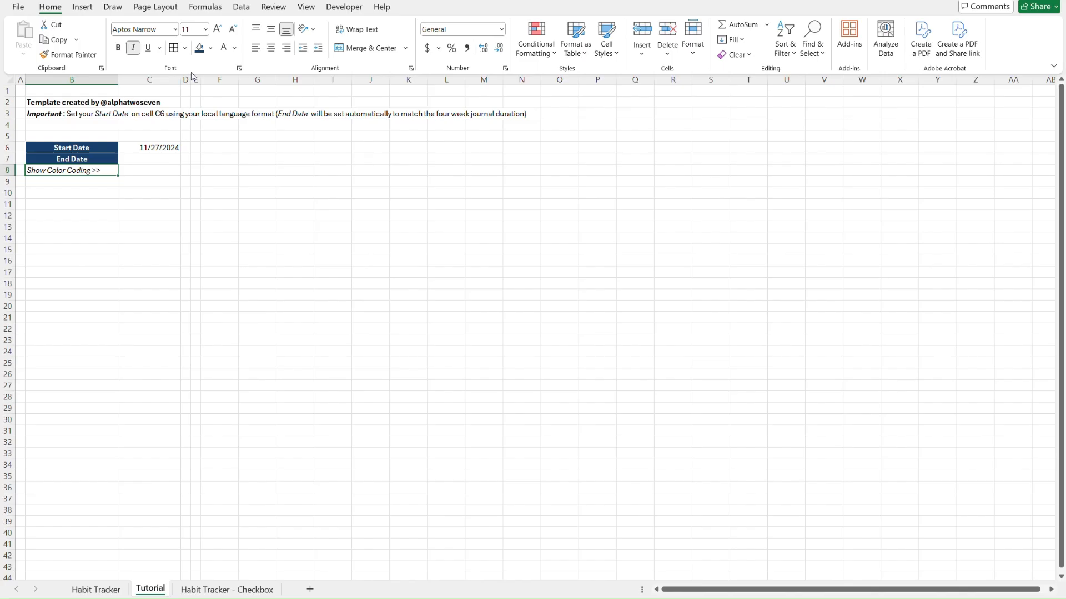
pyautogui.click(134, 49)
pyautogui.click(134, 50)
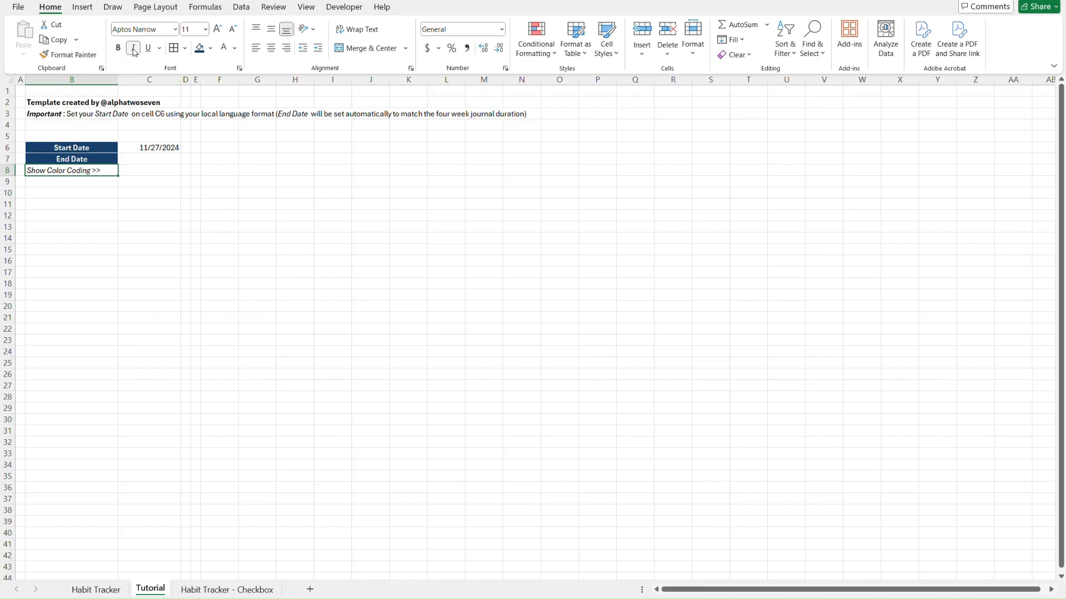
pyautogui.click(236, 49)
pyautogui.click(260, 120)
pyautogui.hotkey('ctrl', 'b')
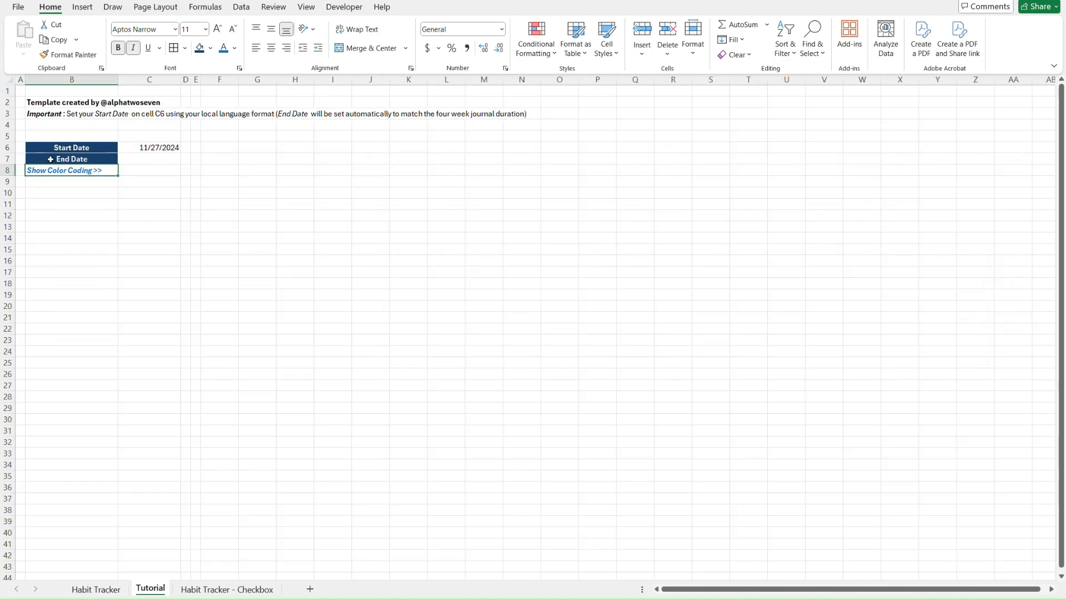
# Draw a grey border around cell B8
pyautogui.click(185, 48)
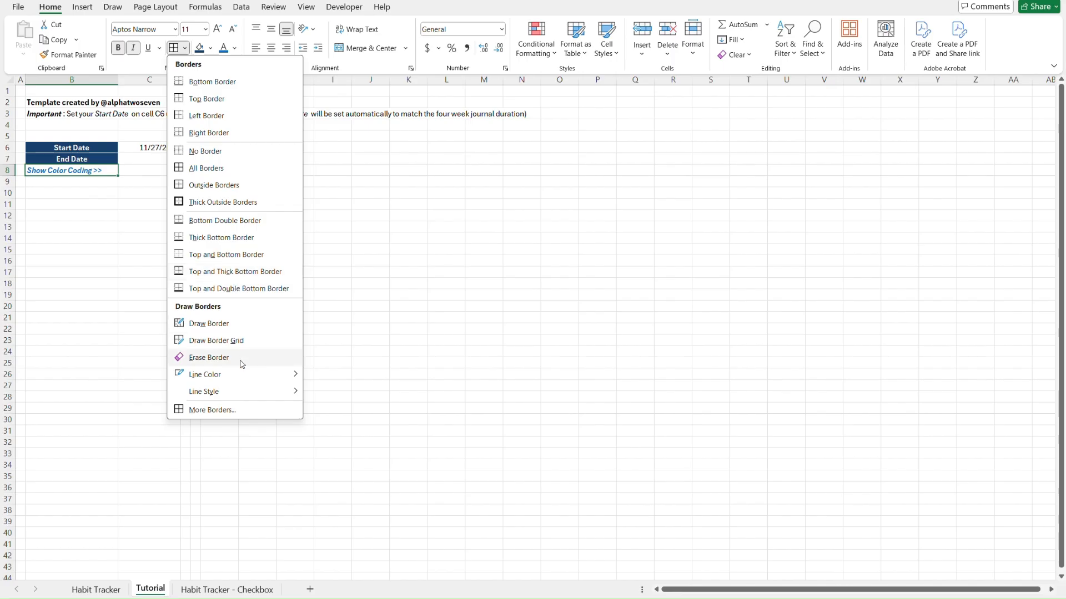
pyautogui.moveTo(243, 377)
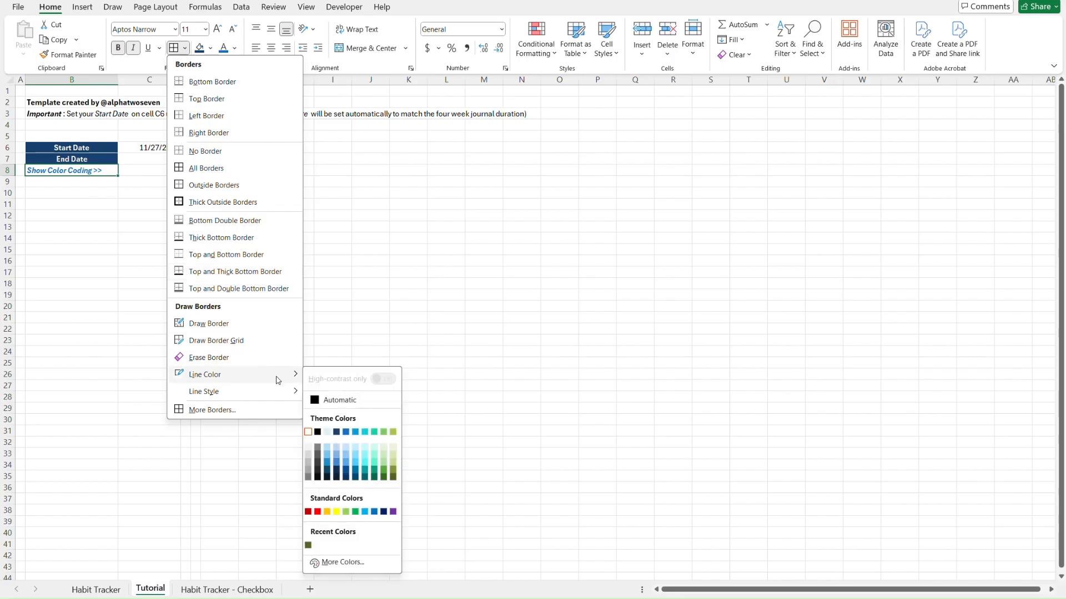
pyautogui.click(309, 472)
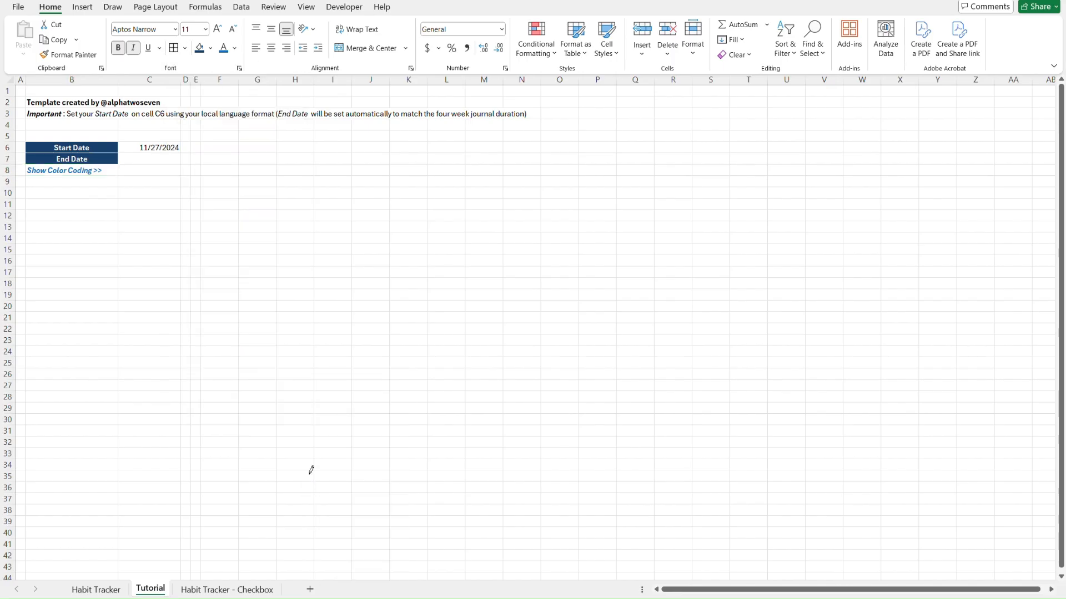
pyautogui.click(174, 49)
# Add grey borders around C6:C8 and centre the start date
pyautogui.click(228, 213)
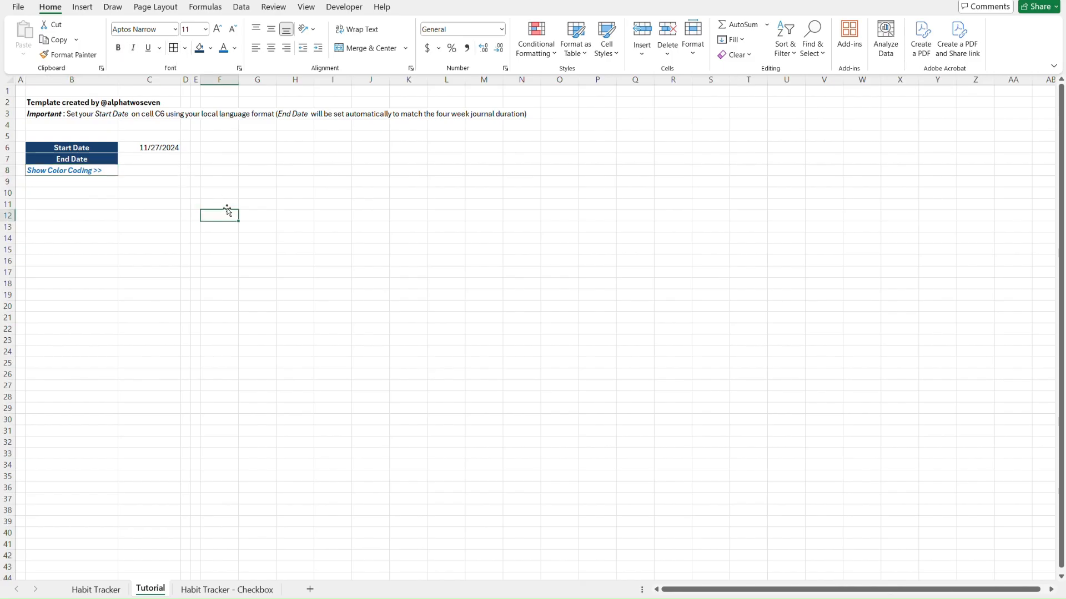
pyautogui.click(131, 147)
pyautogui.hotkey('shift', 'Down')
pyautogui.hotkey('shift', 'Down')
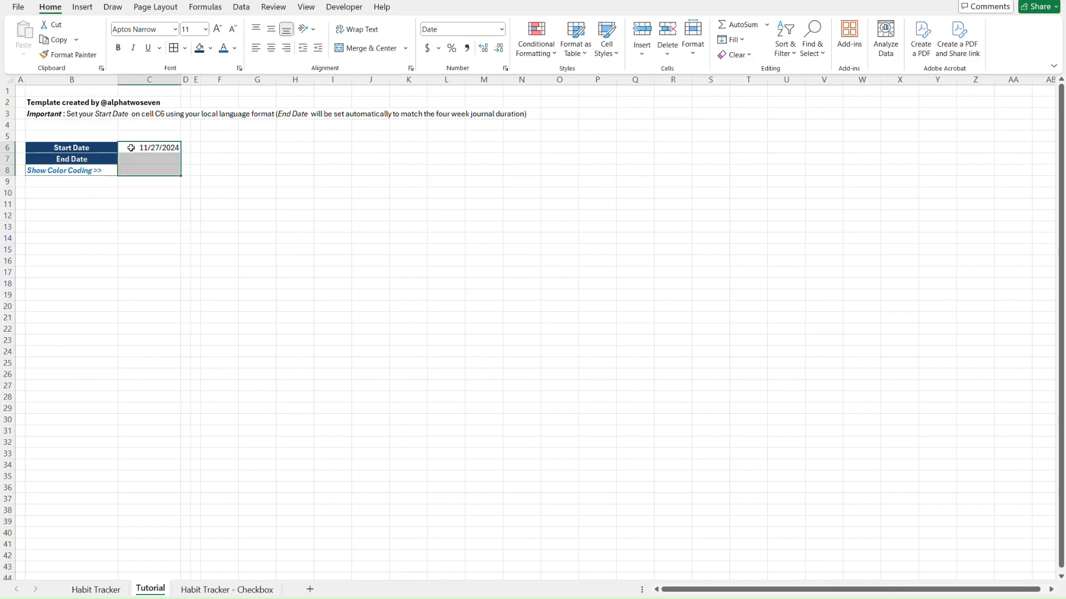
pyautogui.click(173, 48)
pyautogui.hotkey('shift', 'Up')
pyautogui.hotkey('shift', 'Up')
pyautogui.hotkey('shift', 'Down')
pyautogui.hotkey('shift', 'Down')
pyautogui.click(271, 49)
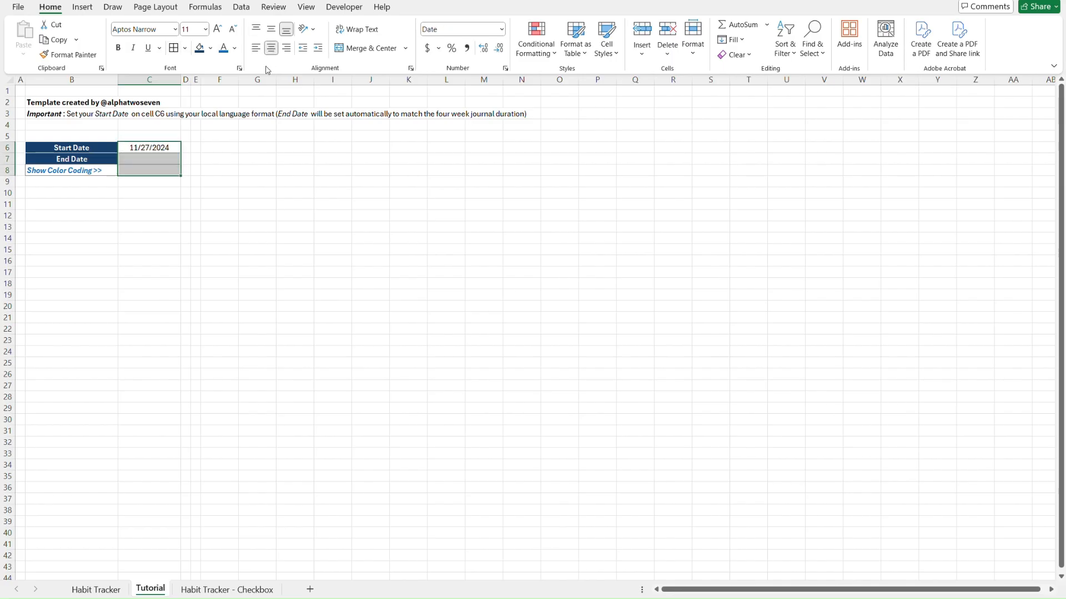
# Shade the End Date value cell C7 light grey, comparing against the Habit Tracker sheet
pyautogui.click(222, 159)
pyautogui.press('Left')
pyautogui.press('Left')
pyautogui.press('Left')
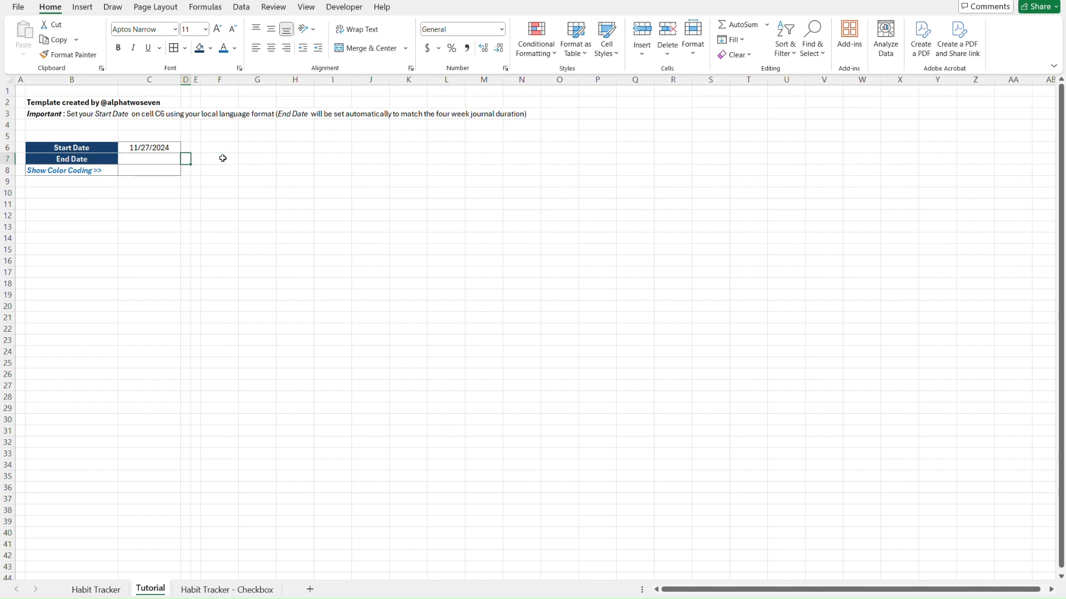
pyautogui.click(210, 49)
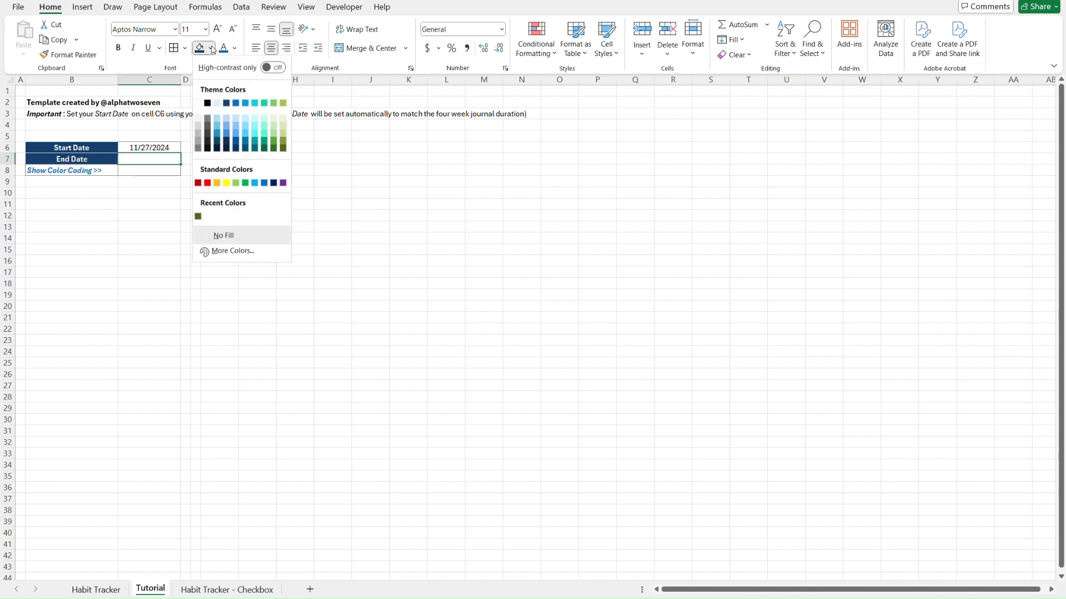
pyautogui.click(198, 142)
pyautogui.hotkey('ctrl', 'pageup')
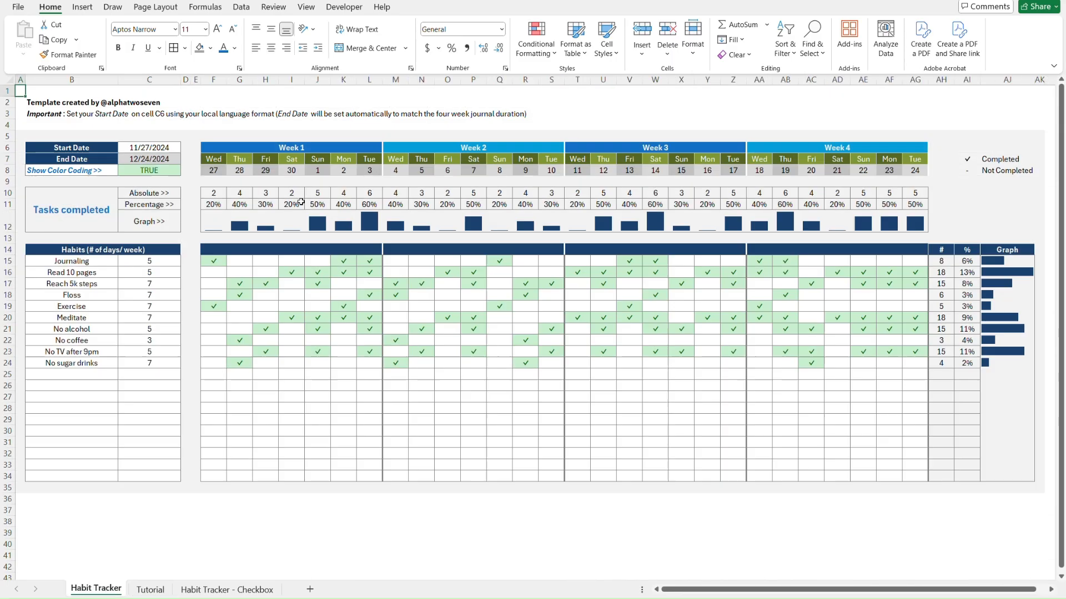
pyautogui.hotkey('ctrl', 'pagedown')
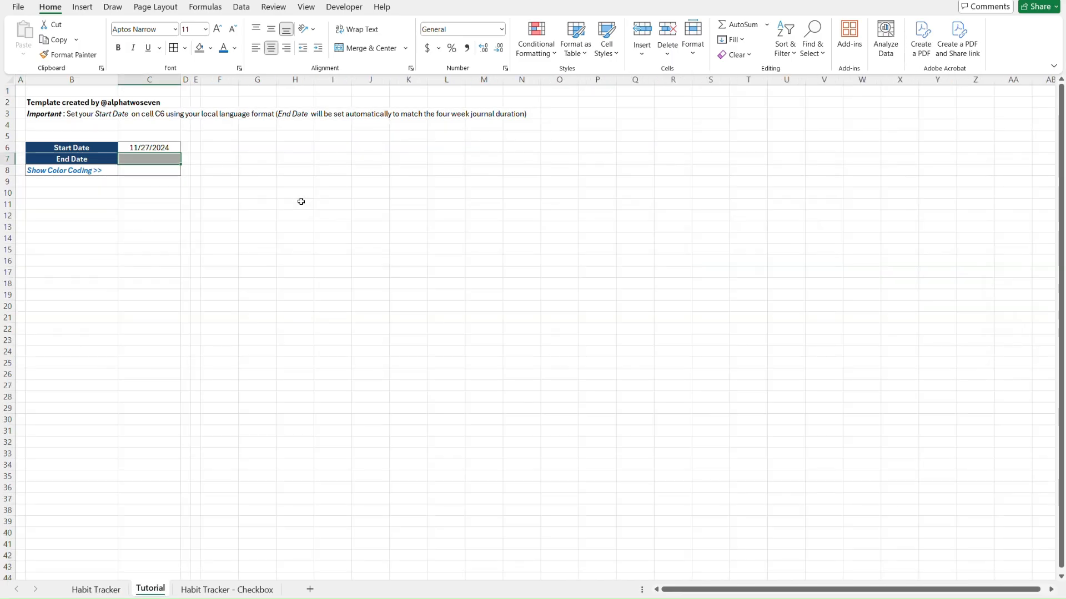
pyautogui.click(210, 48)
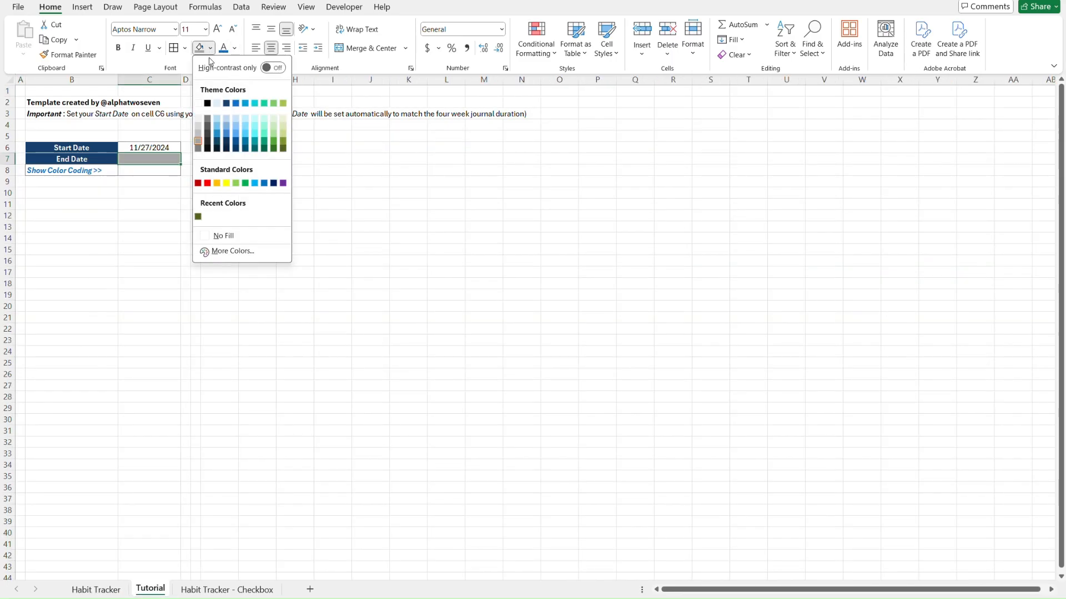
pyautogui.click(198, 142)
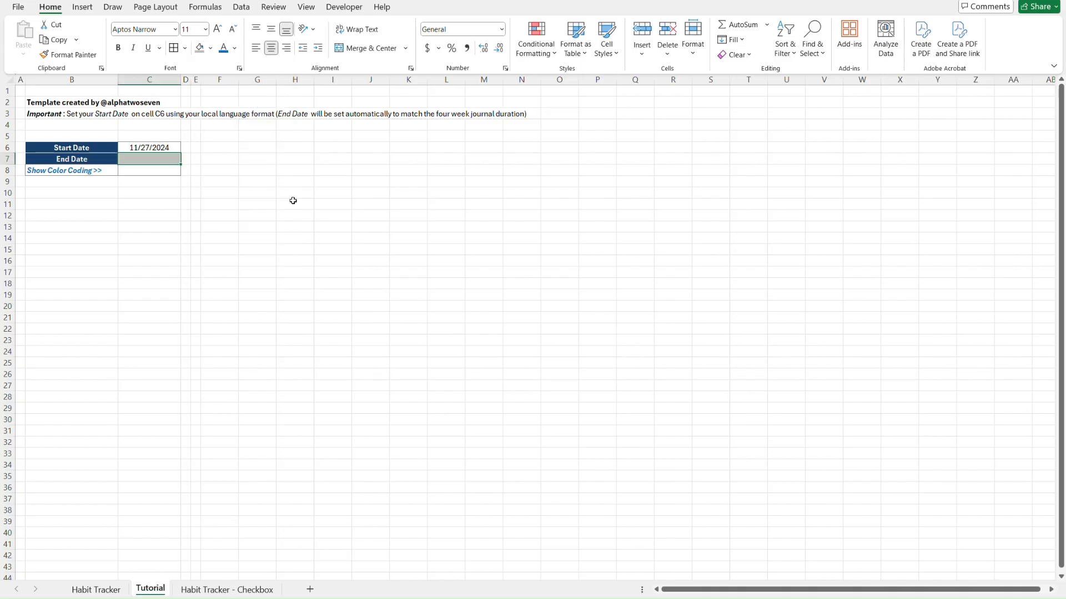
pyautogui.hotkey('ctrl', 'pageup')
pyautogui.hotkey('ctrl', 'pagedown')
# Check the Habit Tracker's C7 fill shade and reapply that grey to the Tutorial's C7
pyautogui.hotkey('ctrl', 'pageup')
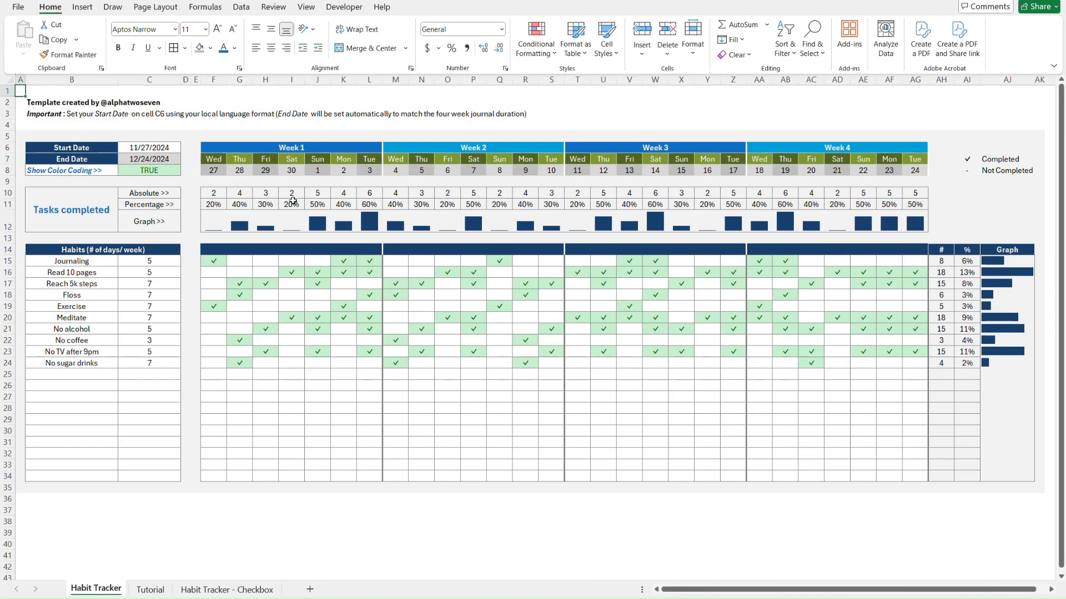
pyautogui.click(178, 160)
pyautogui.click(211, 48)
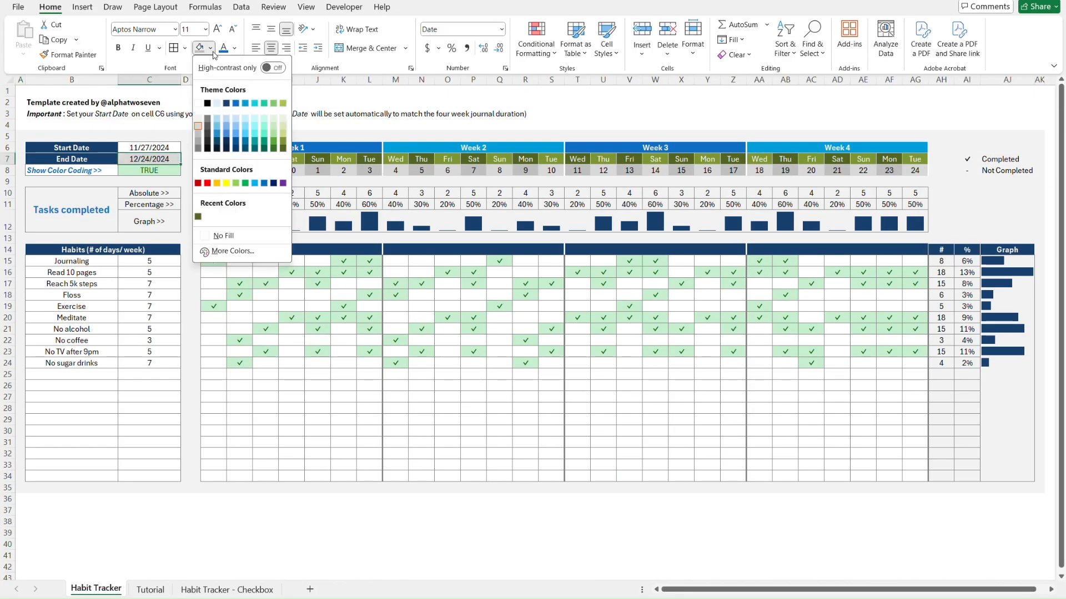
pyautogui.click(199, 126)
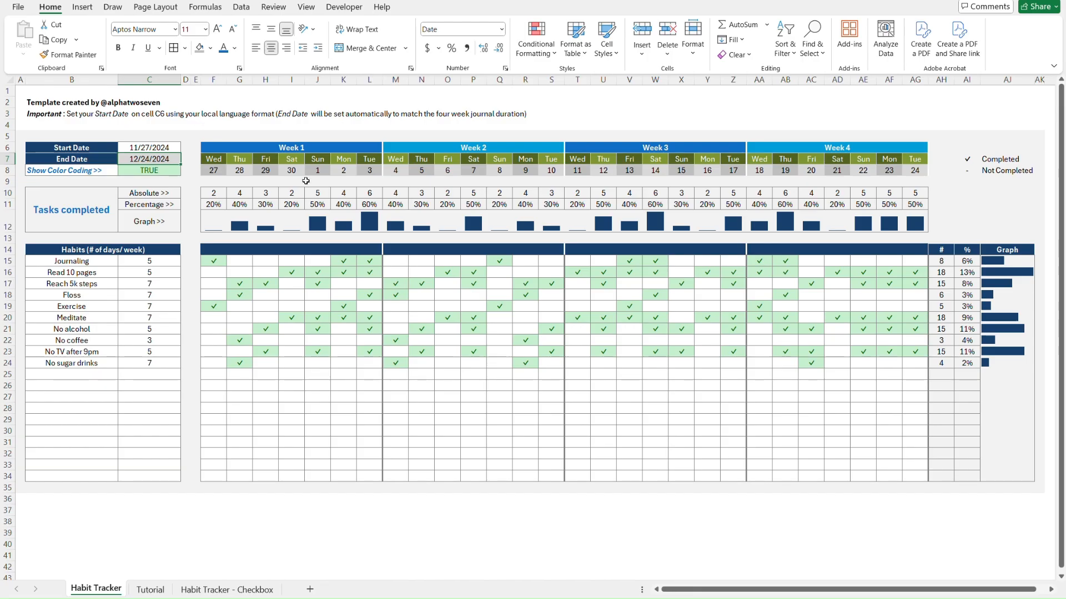
pyautogui.hotkey('ctrl', 'pagedown')
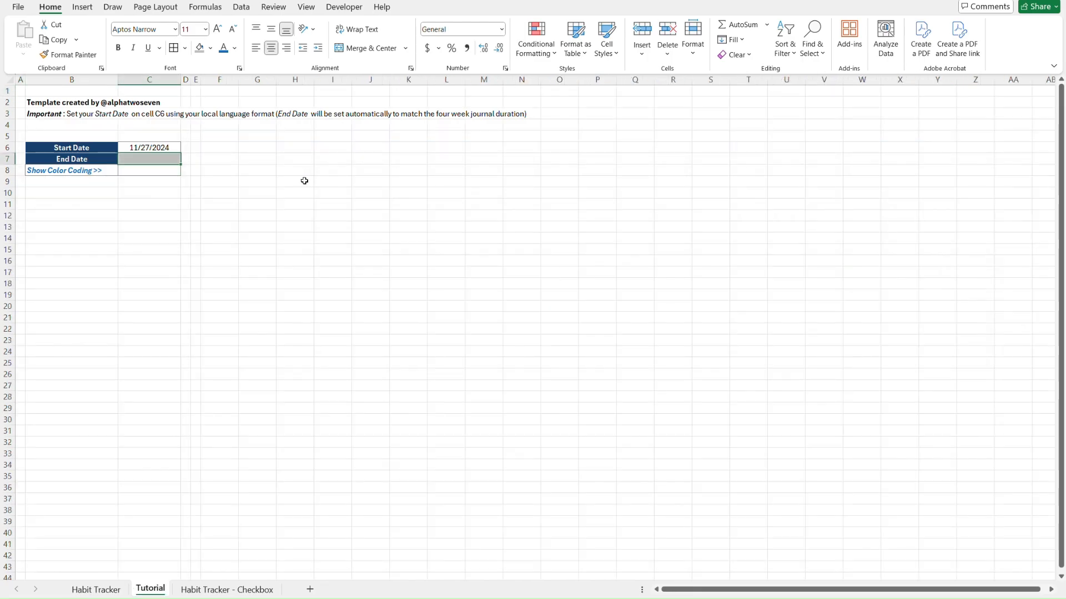
pyautogui.click(211, 50)
pyautogui.click(199, 125)
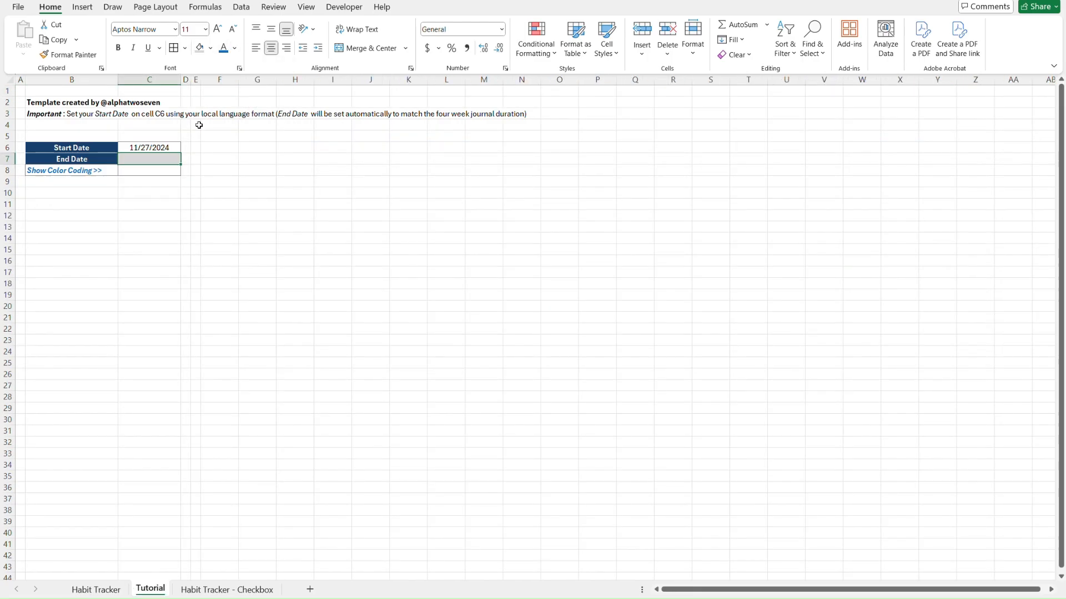
pyautogui.click(197, 146)
pyautogui.press('Right')
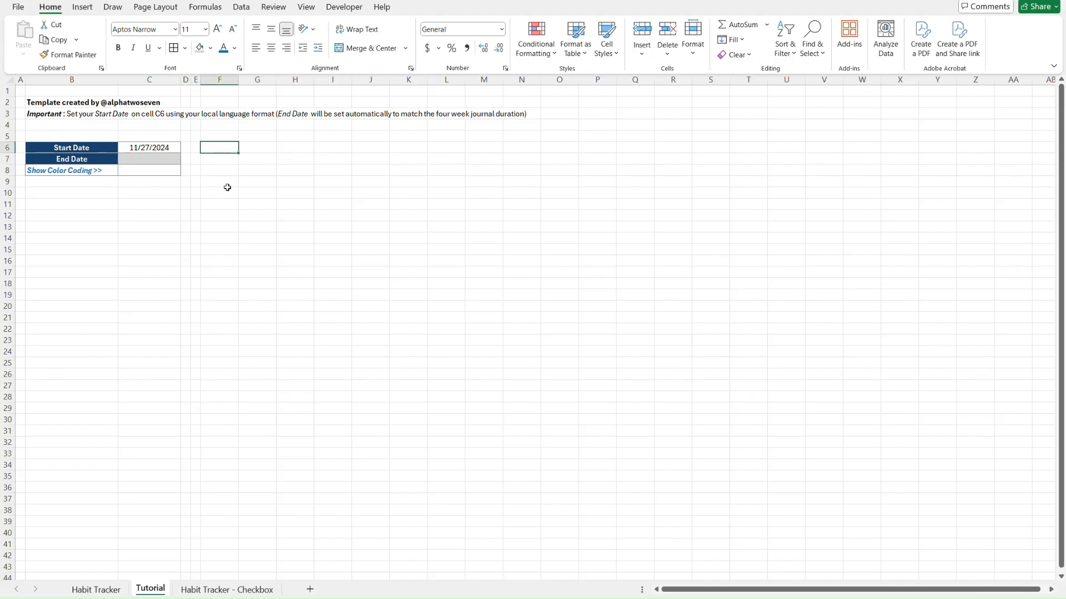
pyautogui.hotkey('ctrl', 'pageup')
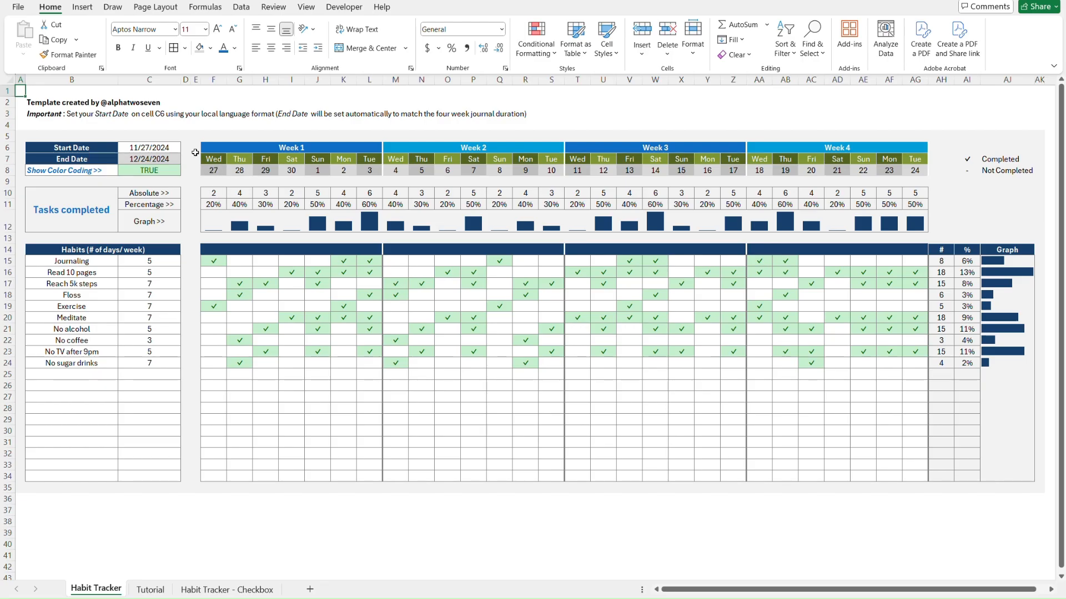
# Enter =C6 in F7 and F8 so both show 11/27/2024
pyautogui.hotkey('ctrl', 'pagedown')
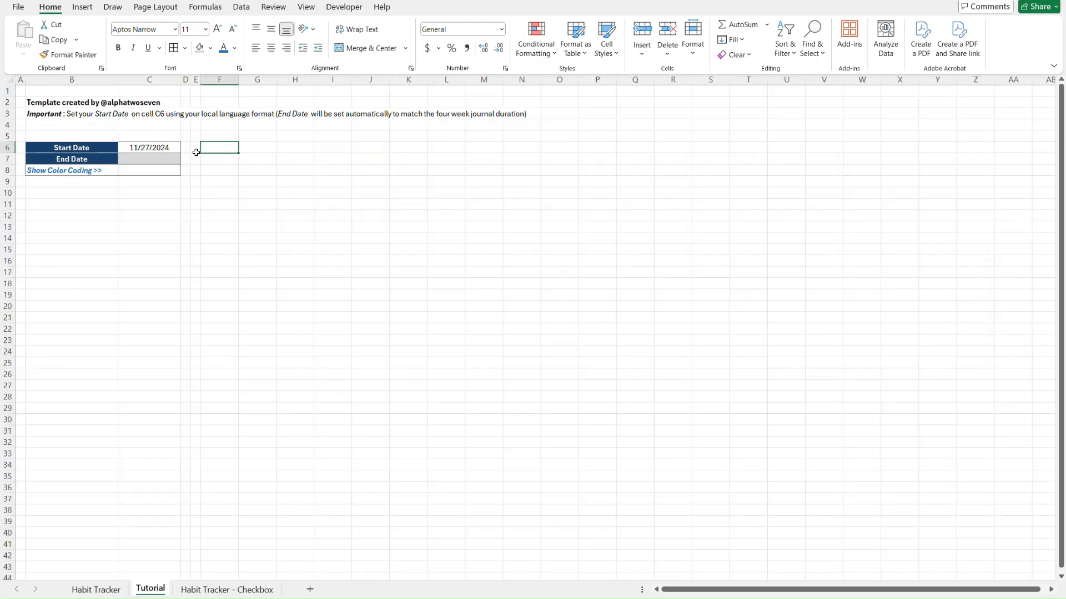
pyautogui.click(215, 159)
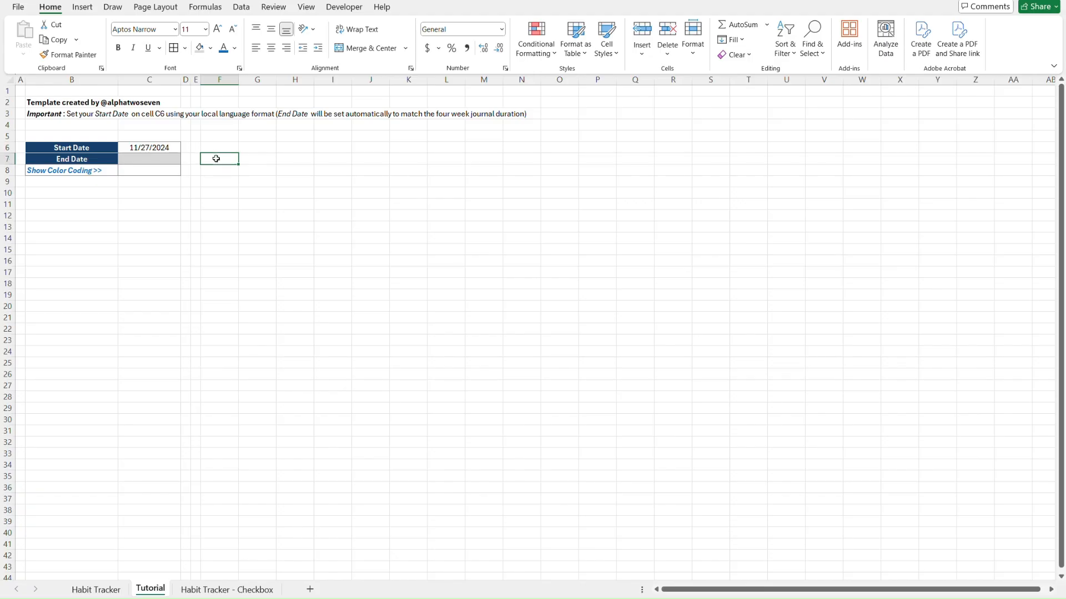
pyautogui.write('=')
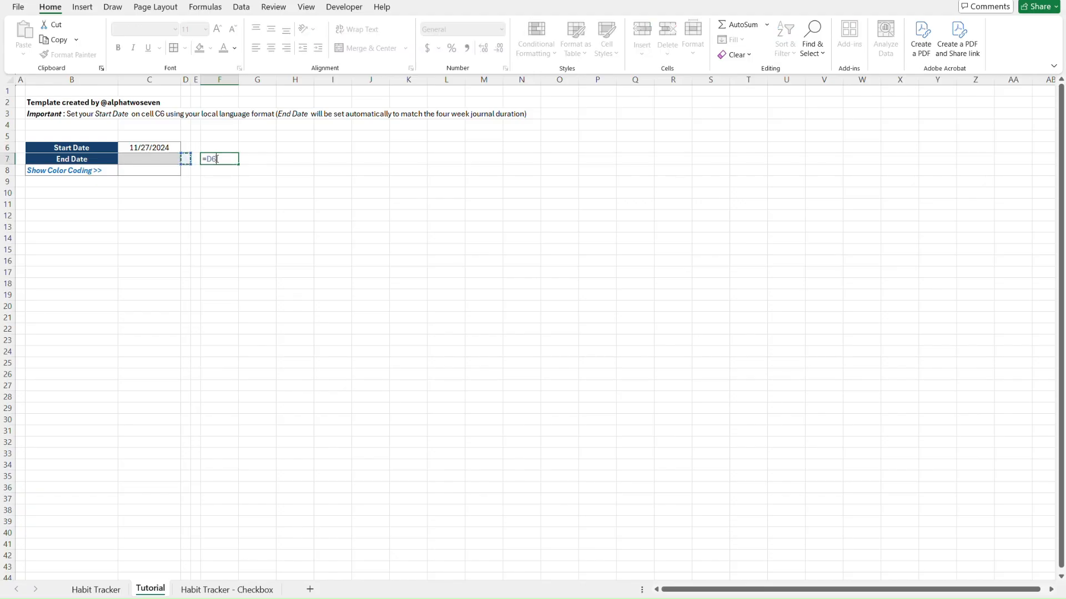
pyautogui.click(149, 148)
pyautogui.press('Return')
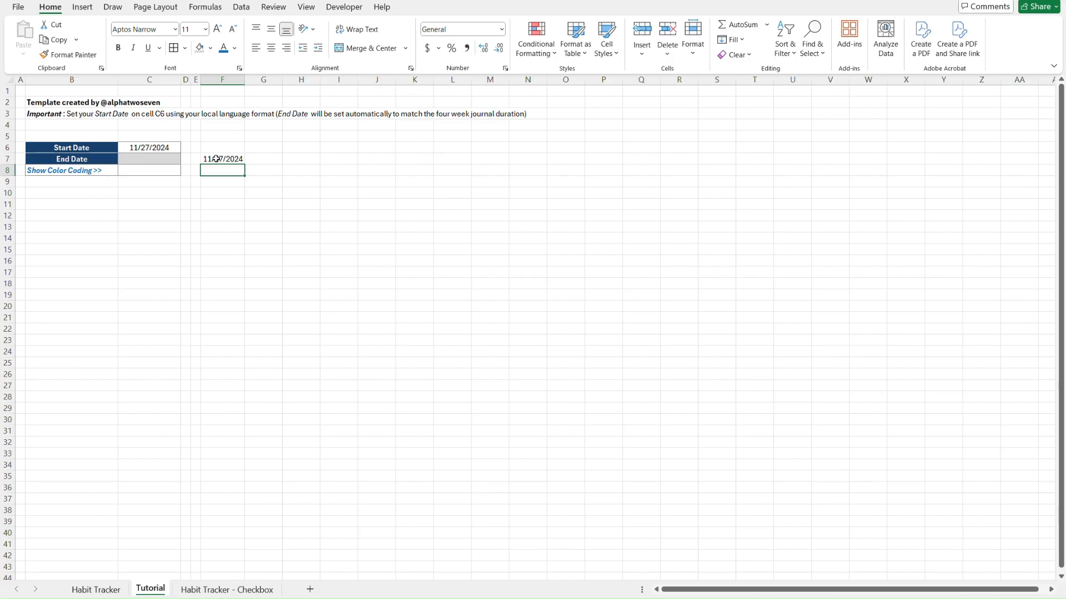
pyautogui.write('=')
pyautogui.click(179, 148)
pyautogui.press('Return')
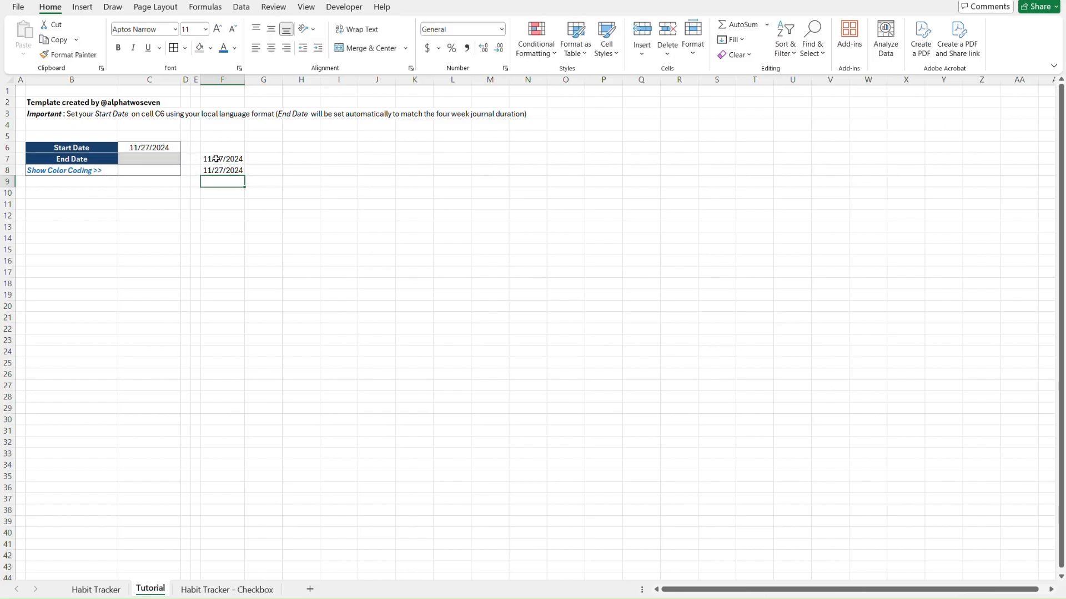
pyautogui.click(216, 159)
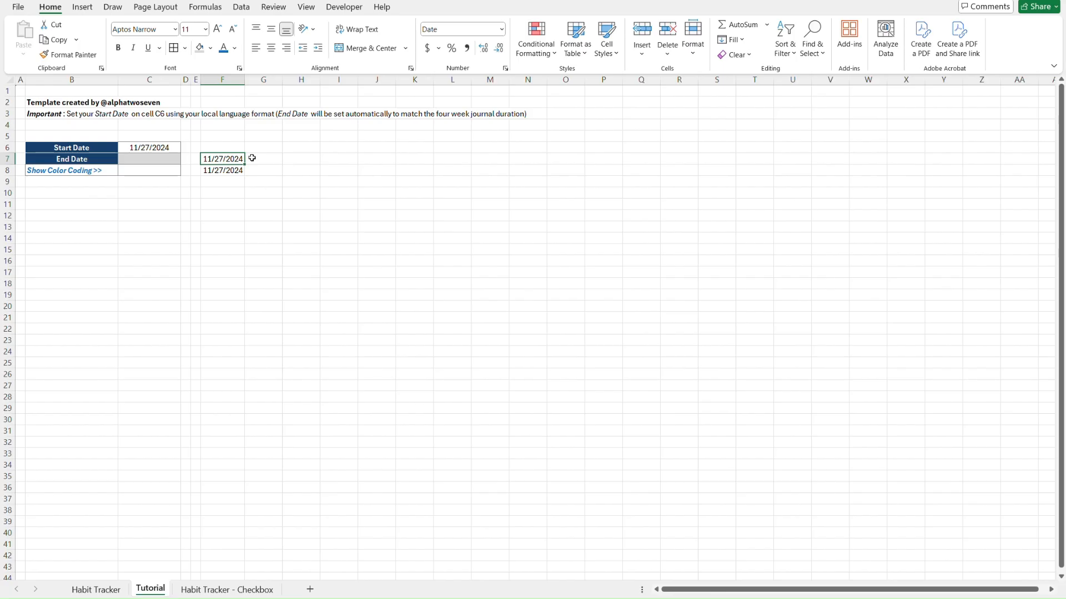
pyautogui.press('Down')
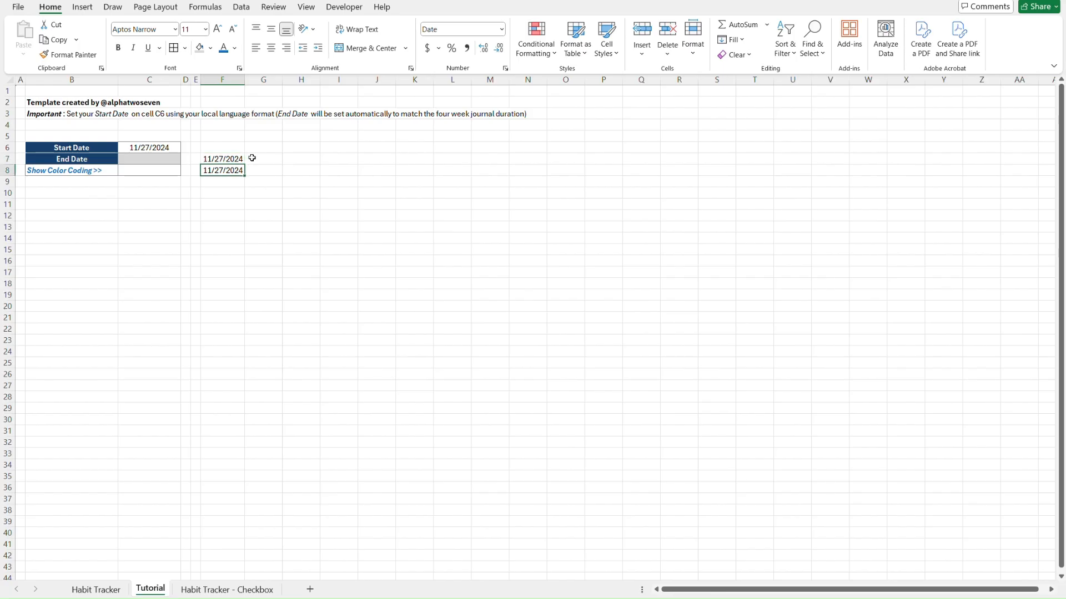
pyautogui.press('Up')
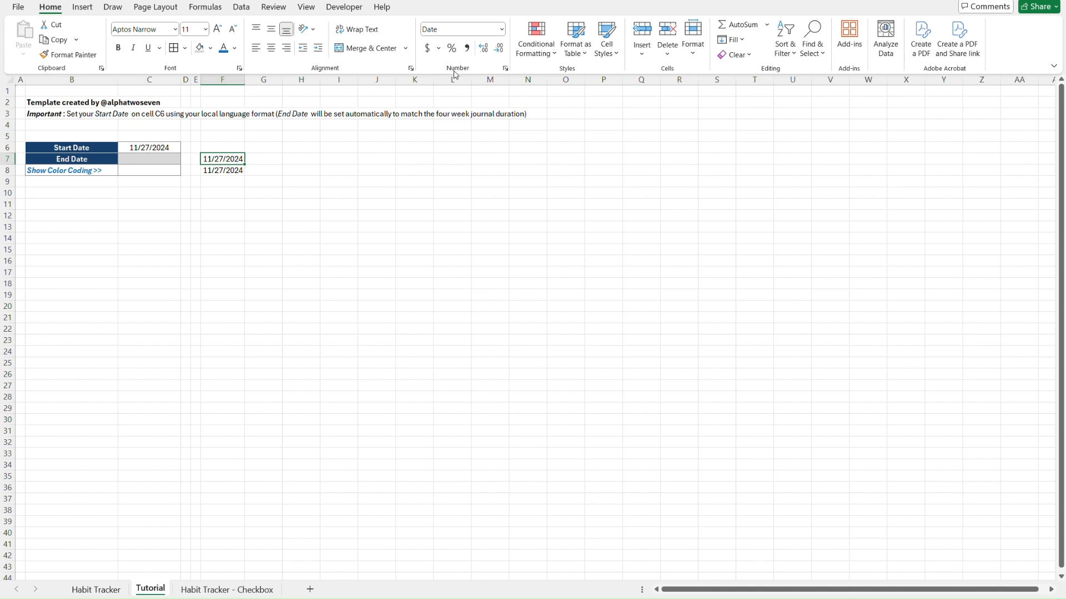
# Give F7 the custom number format ddd so it displays Wed
pyautogui.click(500, 28)
pyautogui.click(502, 30)
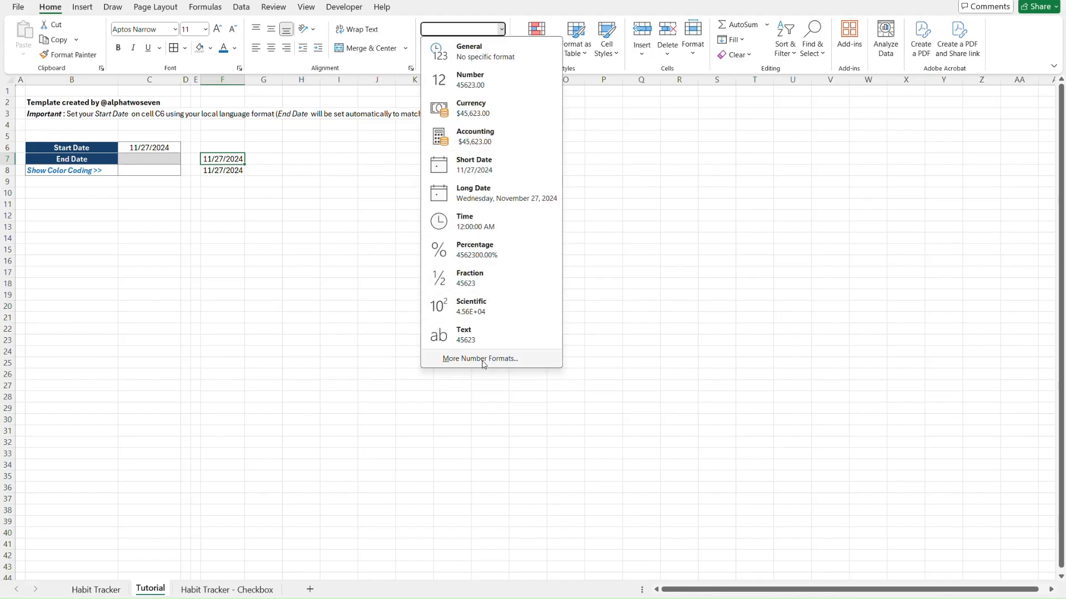
pyautogui.press('Escape')
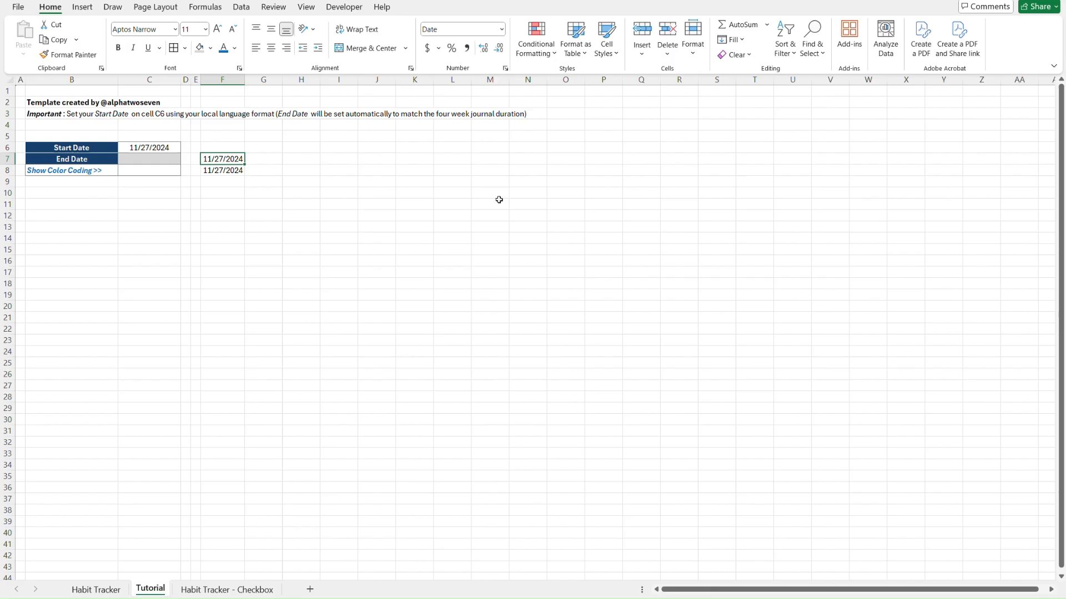
pyautogui.click(505, 68)
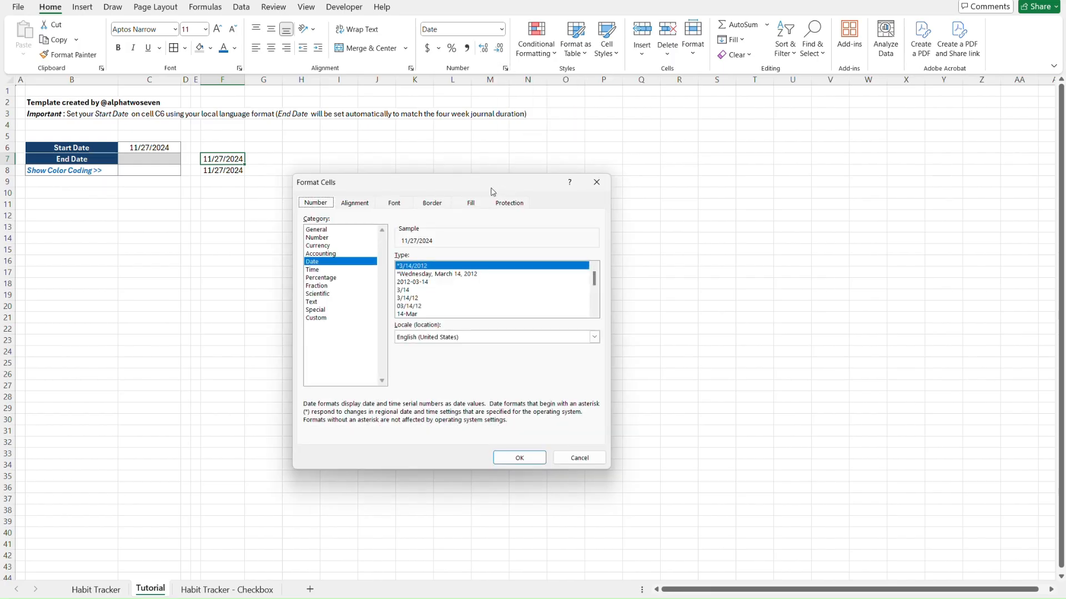
pyautogui.click(325, 320)
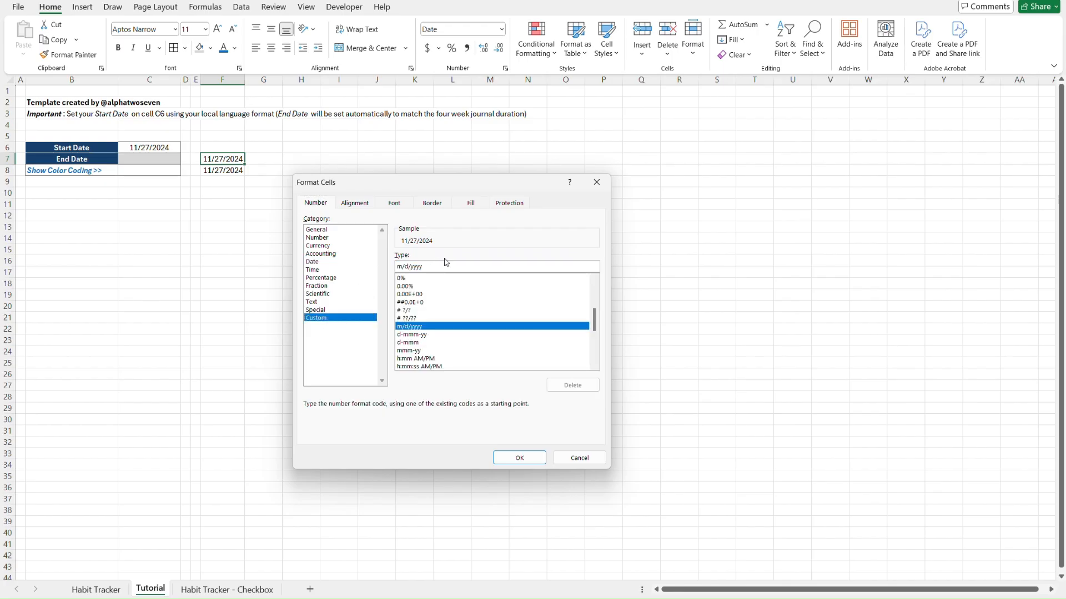
pyautogui.moveTo(439, 267); pyautogui.dragTo(404, 266)
pyautogui.press('BackSpace')
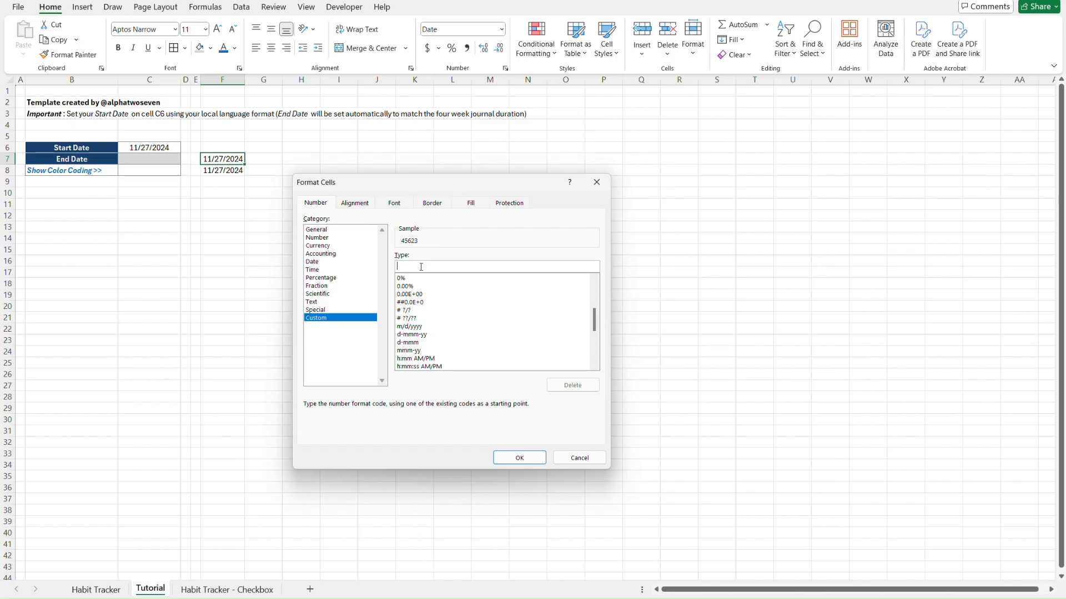
pyautogui.write('d')
pyautogui.press('BackSpace')
pyautogui.click(514, 458)
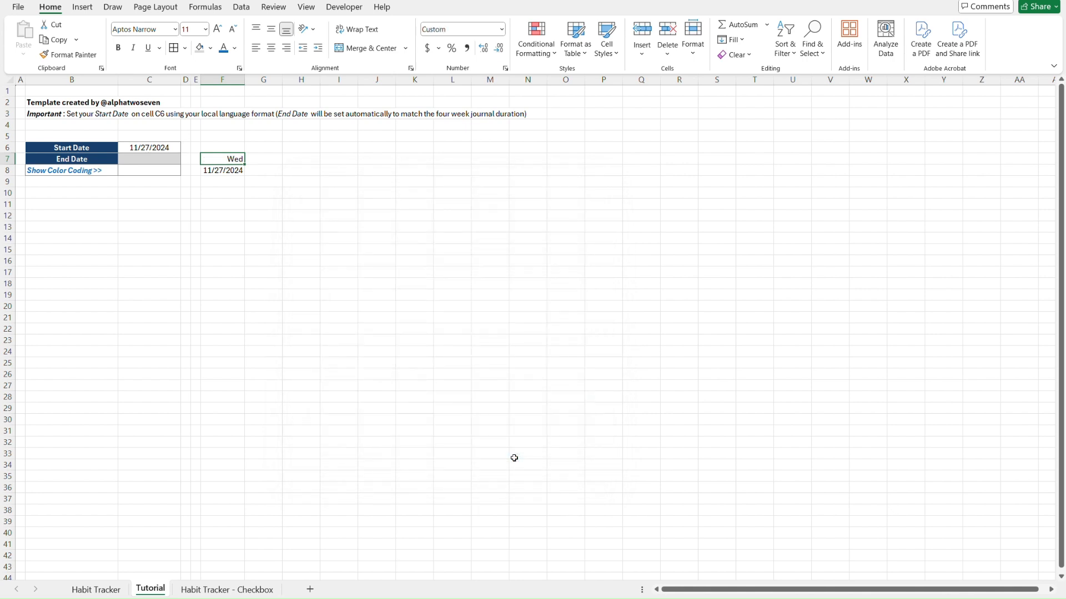
pyautogui.press('Down')
# Apply the custom format d to F8 so it shows 27
pyautogui.click(506, 68)
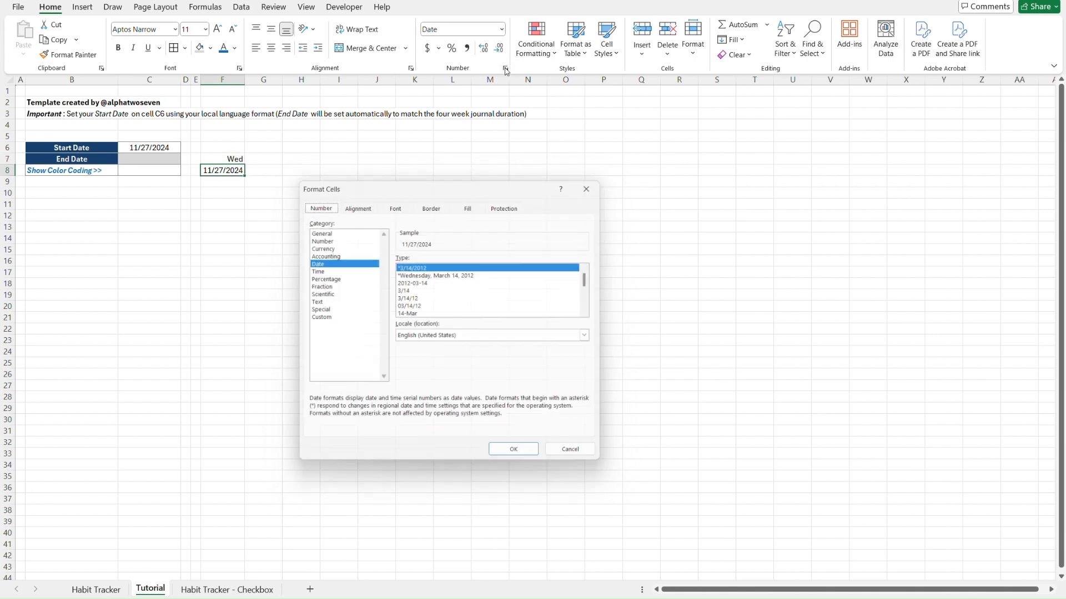
pyautogui.click(338, 319)
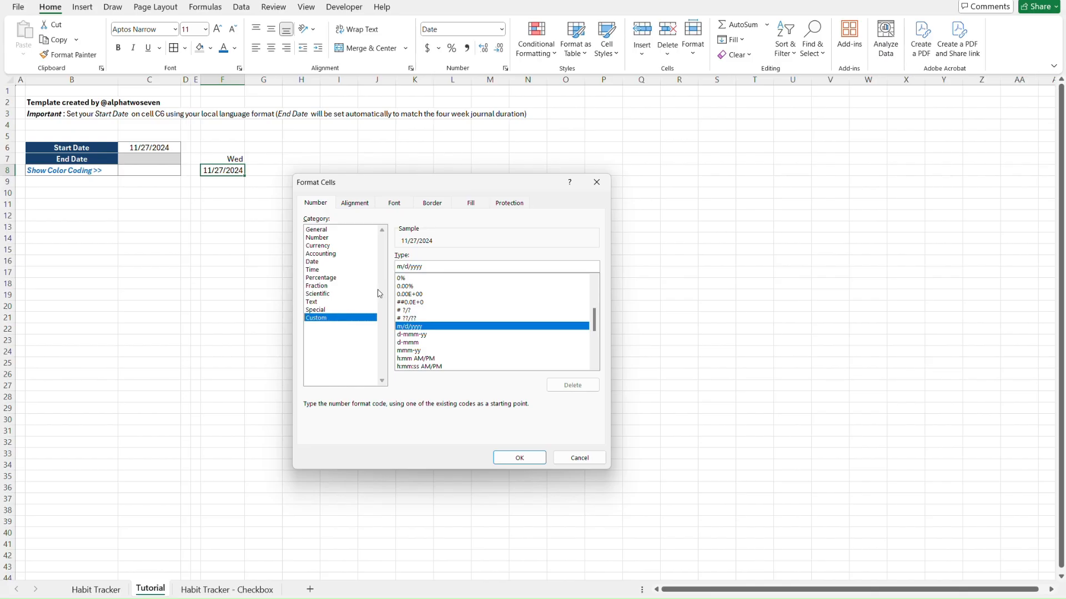
pyautogui.press('BackSpace')
pyautogui.press('BackSpace')
pyautogui.press('BackSpace')
pyautogui.press('BackSpace')
pyautogui.press('BackSpace')
pyautogui.press('BackSpace')
pyautogui.press('BackSpace')
pyautogui.press('BackSpace')
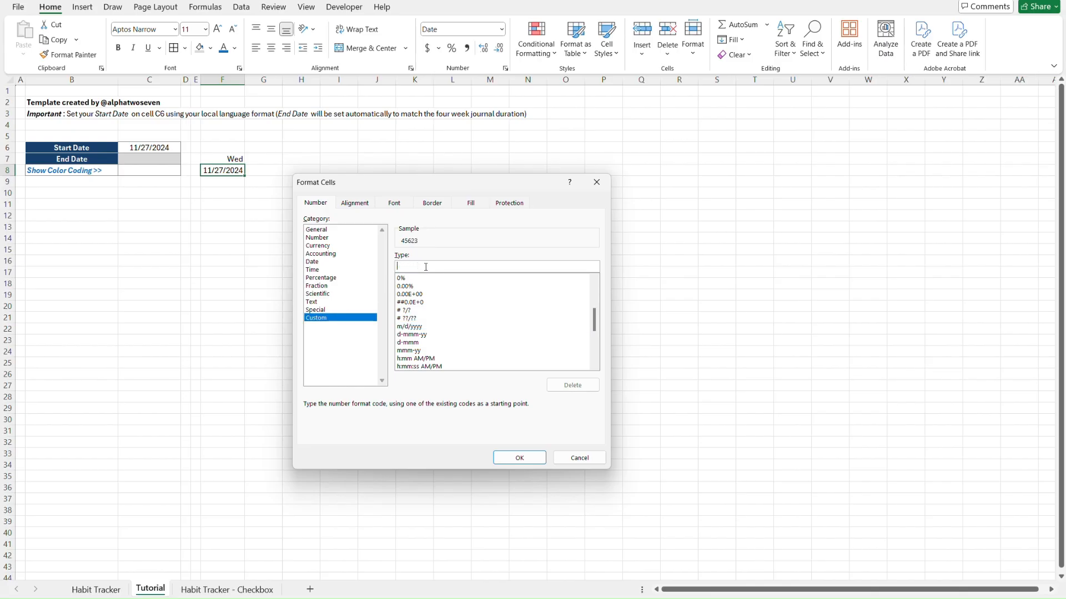
pyautogui.write('d')
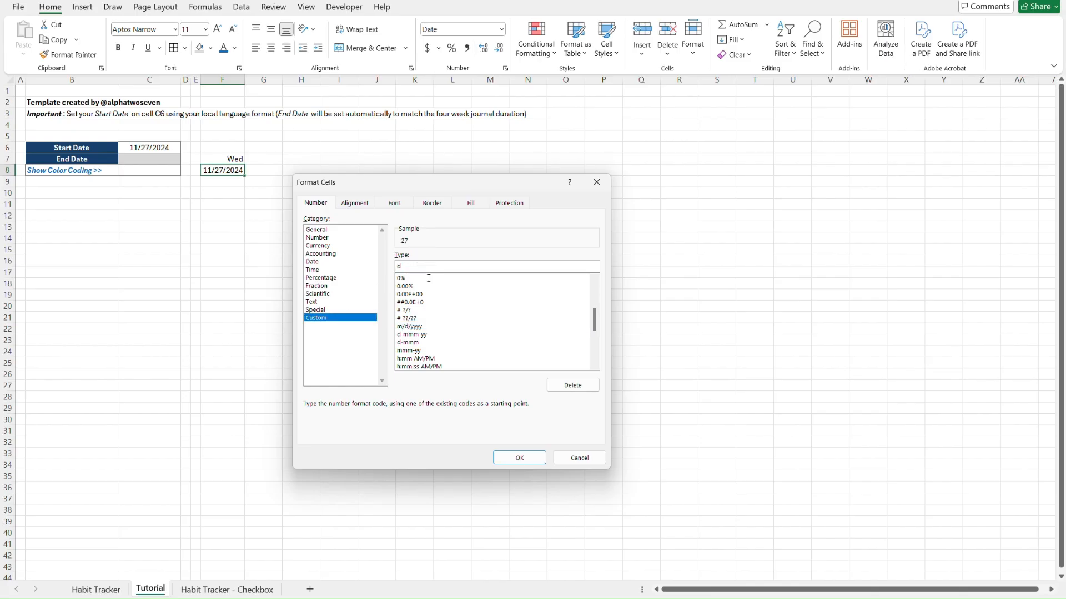
pyautogui.click(520, 458)
# Label F6 as Week 1
pyautogui.click(213, 149)
pyautogui.write('W')
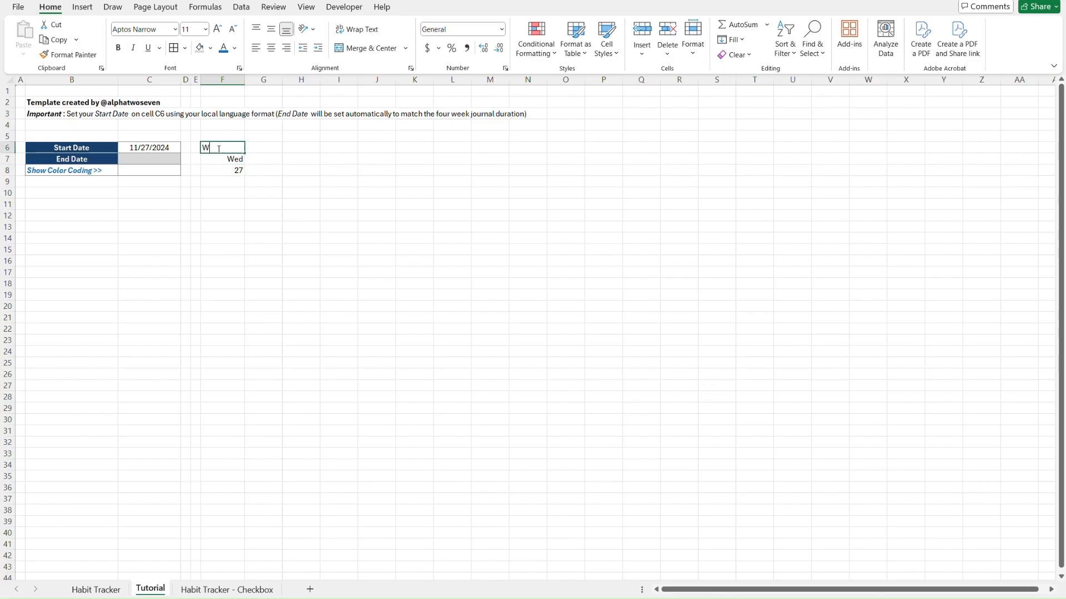
pyautogui.write('eek 1')
pyautogui.press('Return')
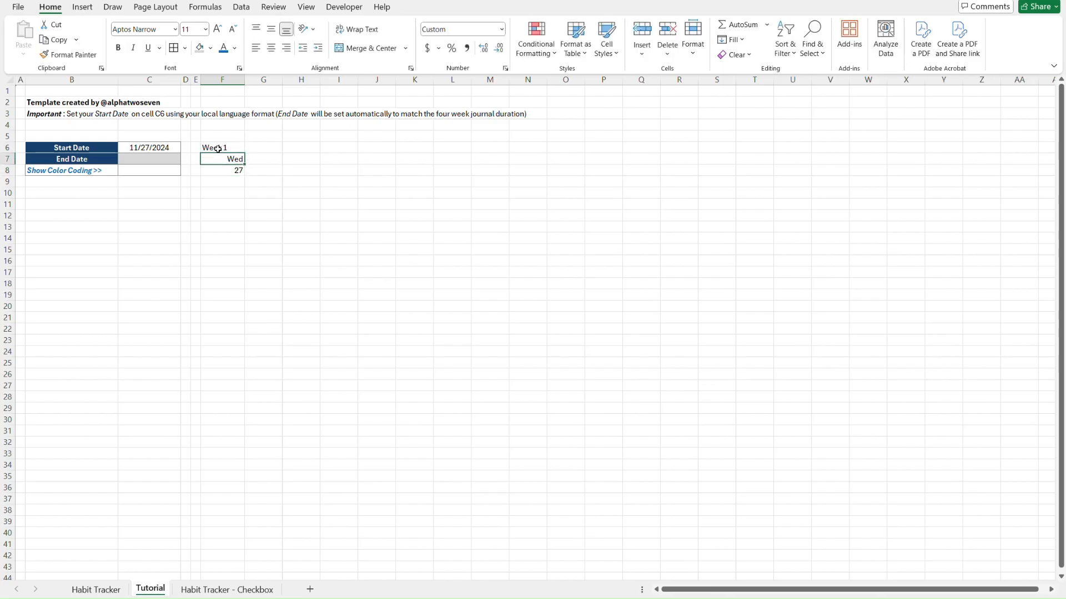
pyautogui.hotkey('ctrl', 'pageup')
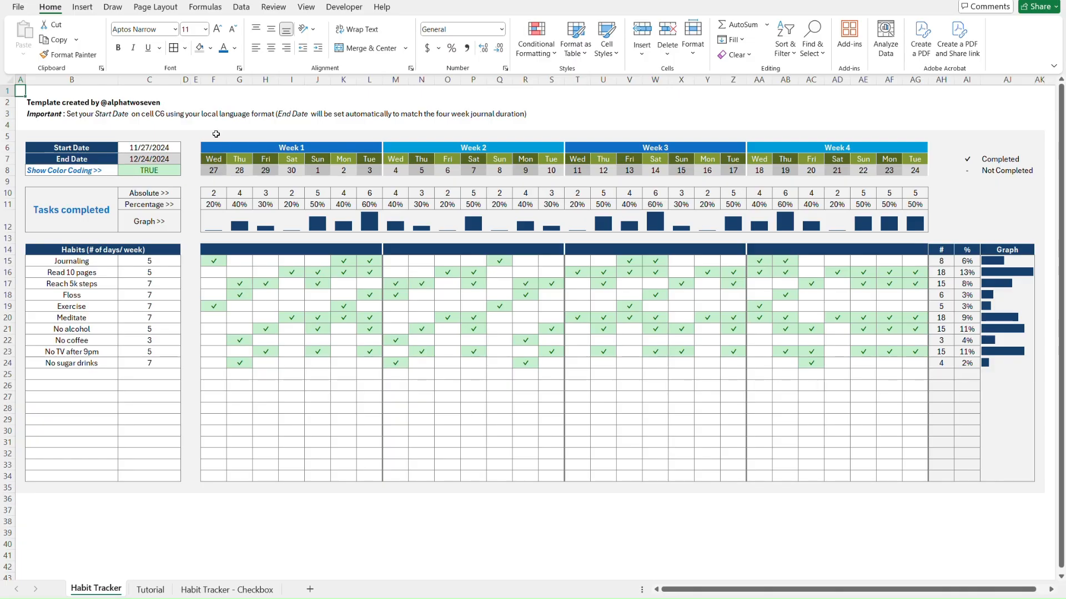
pyautogui.hotkey('ctrl', 'pagedown')
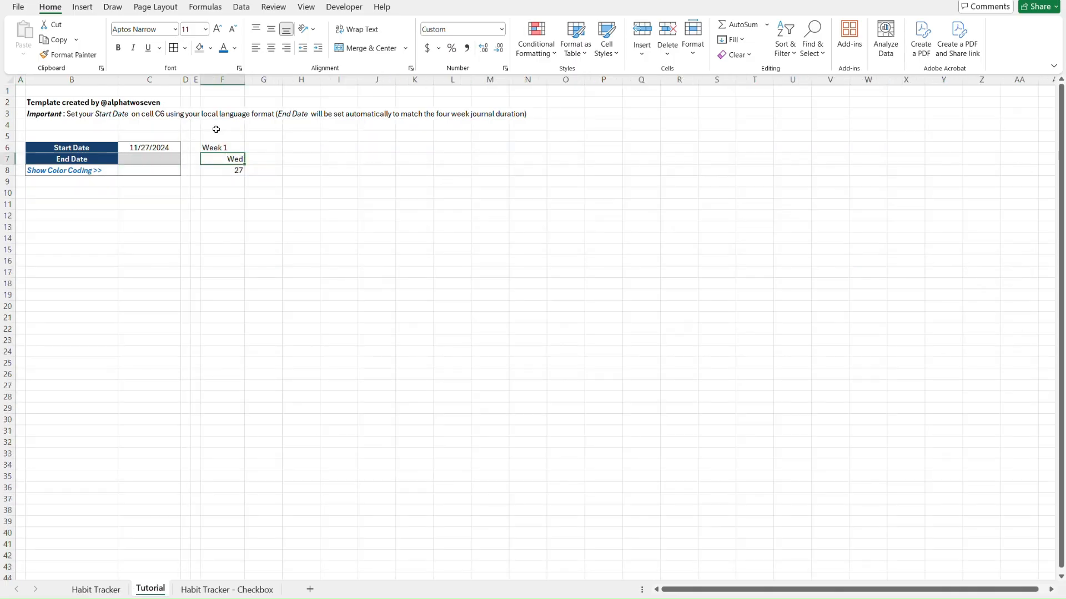
# Enter =F7+1 in G7 so it shows Thu
pyautogui.click(256, 157)
pyautogui.write('=')
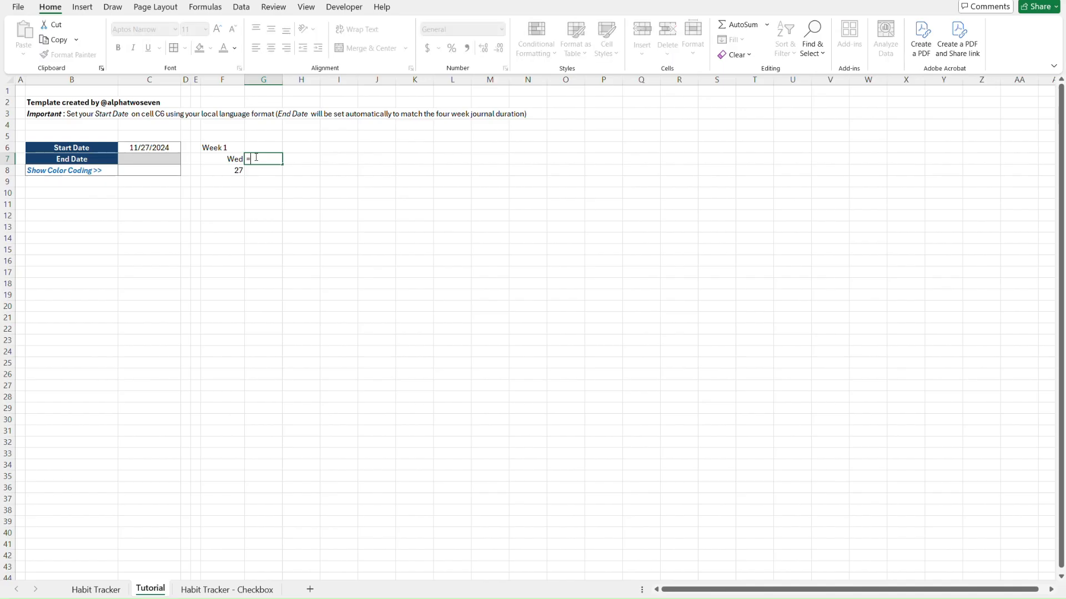
pyautogui.press('Left')
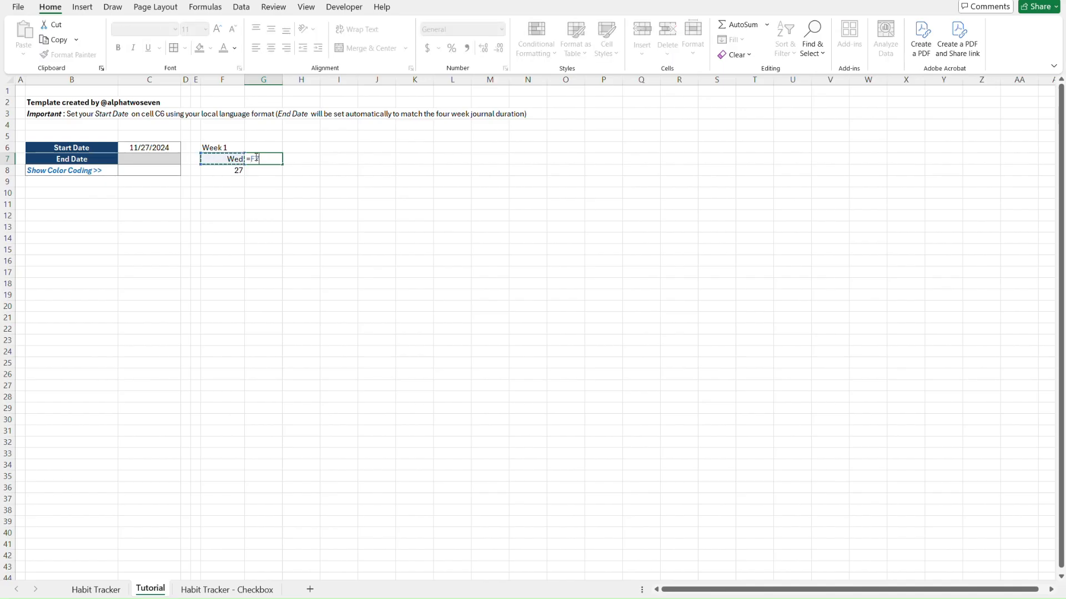
pyautogui.write('+1')
pyautogui.press('Return')
pyautogui.press('Up')
pyautogui.press('Left')
pyautogui.press('Right')
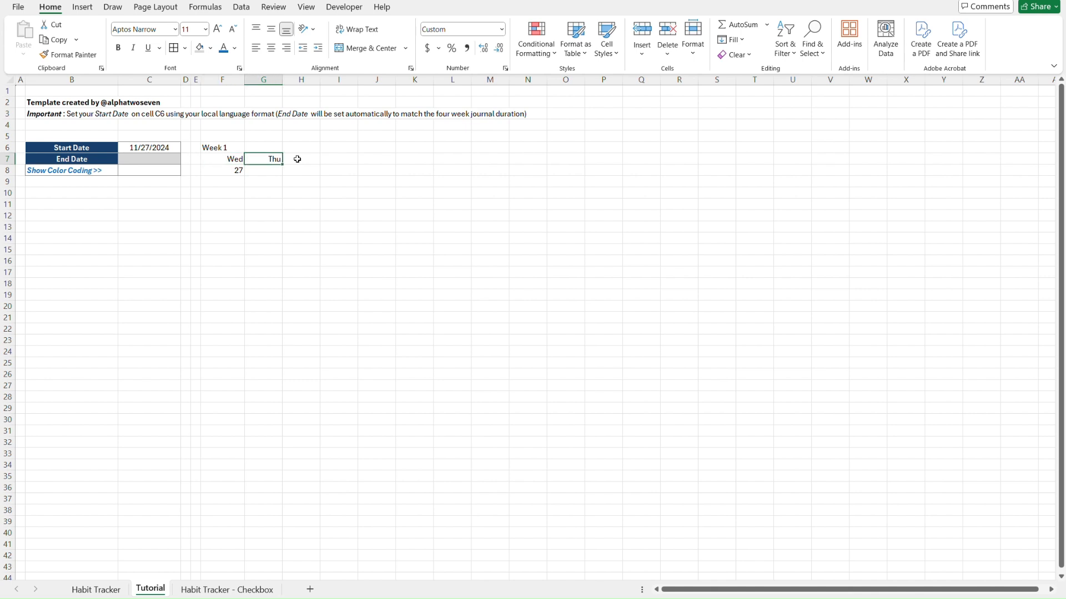
# Enter =F8+1 in G8 so it shows 28
pyautogui.press('Down')
pyautogui.write('=')
pyautogui.press('Left')
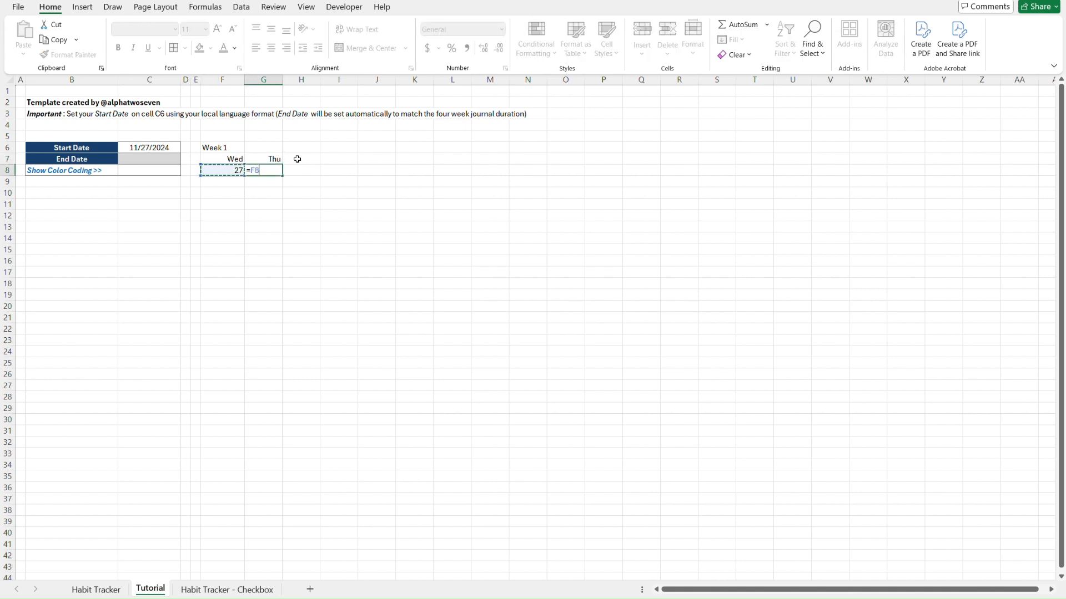
pyautogui.write('+1')
pyautogui.press('Return')
pyautogui.press('Up')
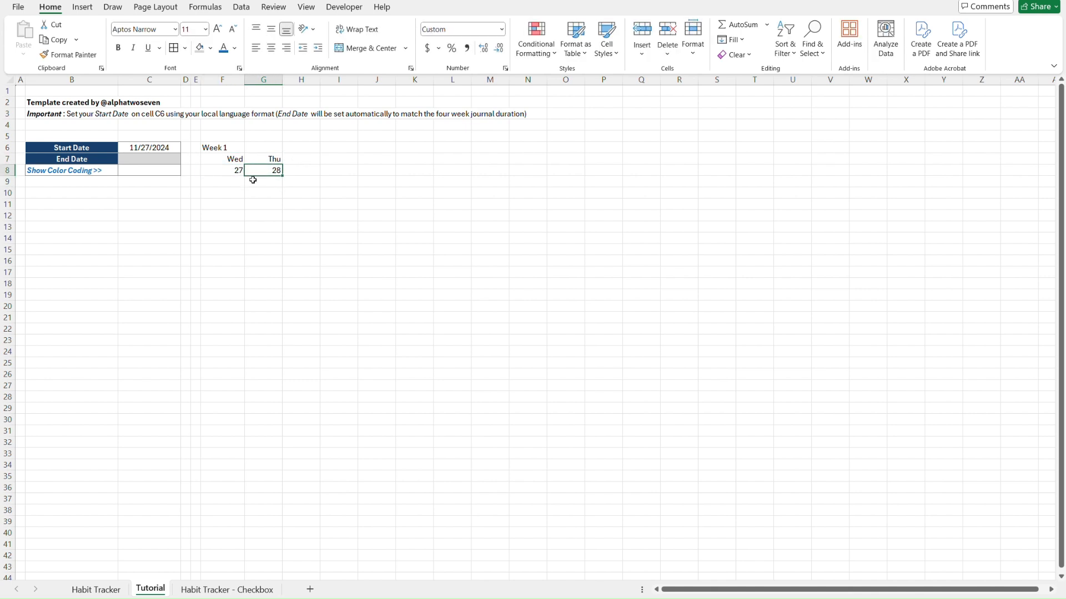
pyautogui.click(218, 160)
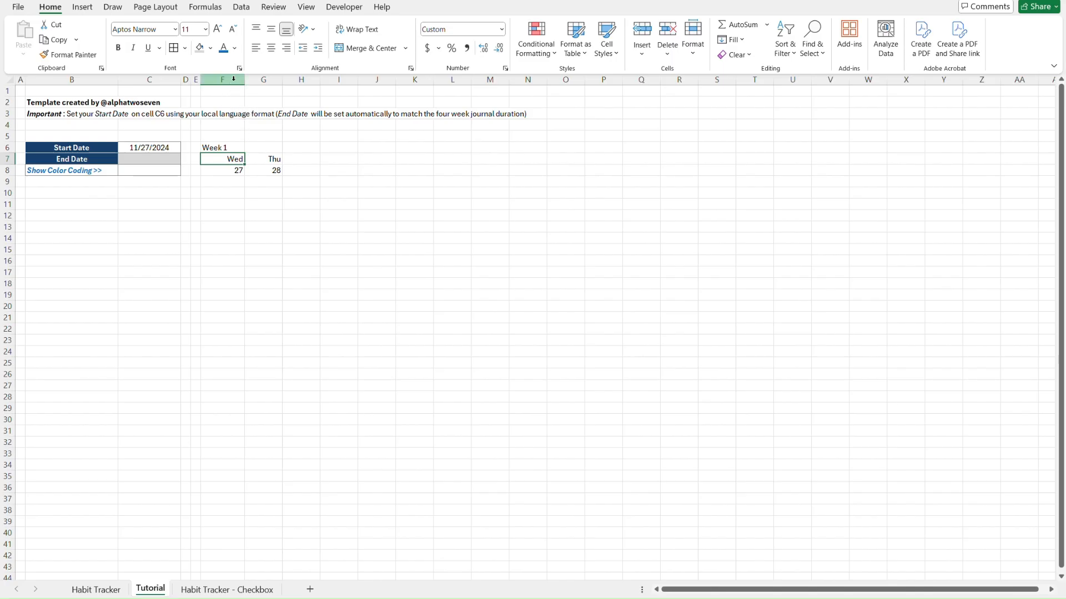
# Set column F's width to 5.4
pyautogui.rightClick(234, 79)
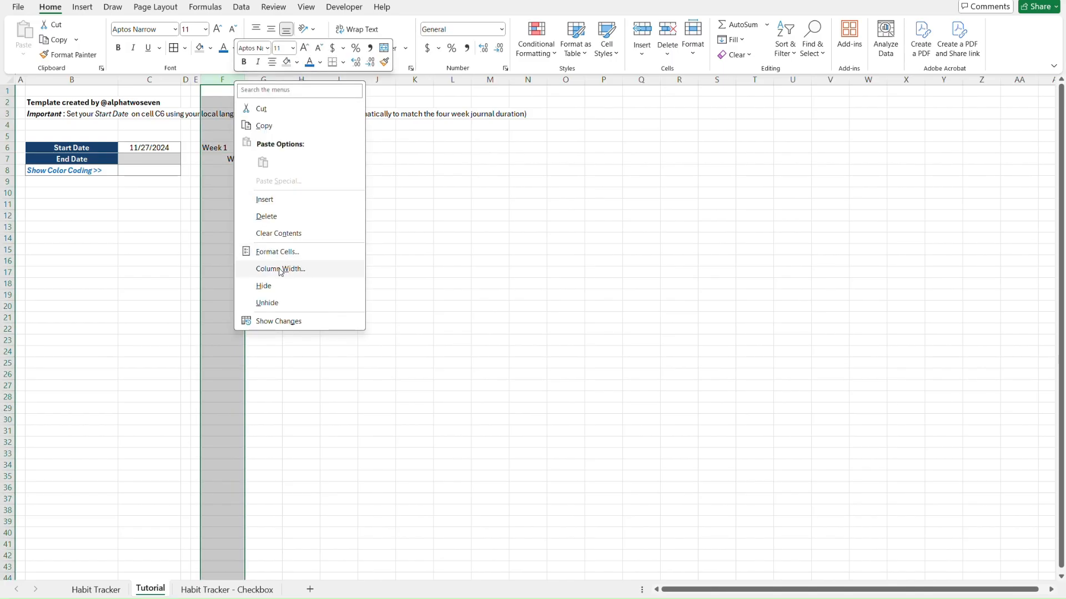
pyautogui.click(309, 276)
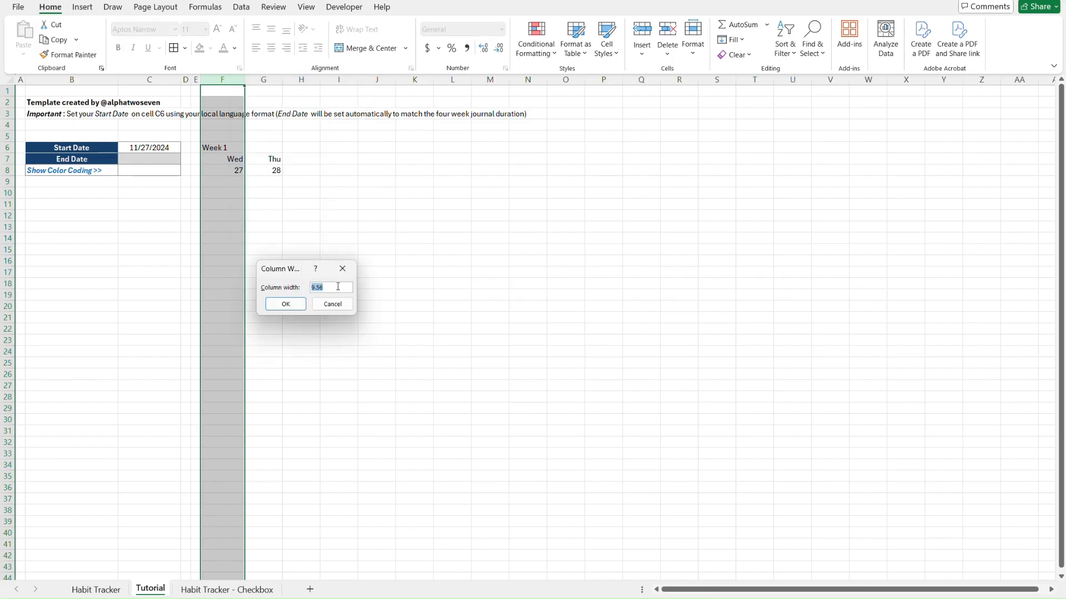
pyautogui.write('5')
pyautogui.write('.4')
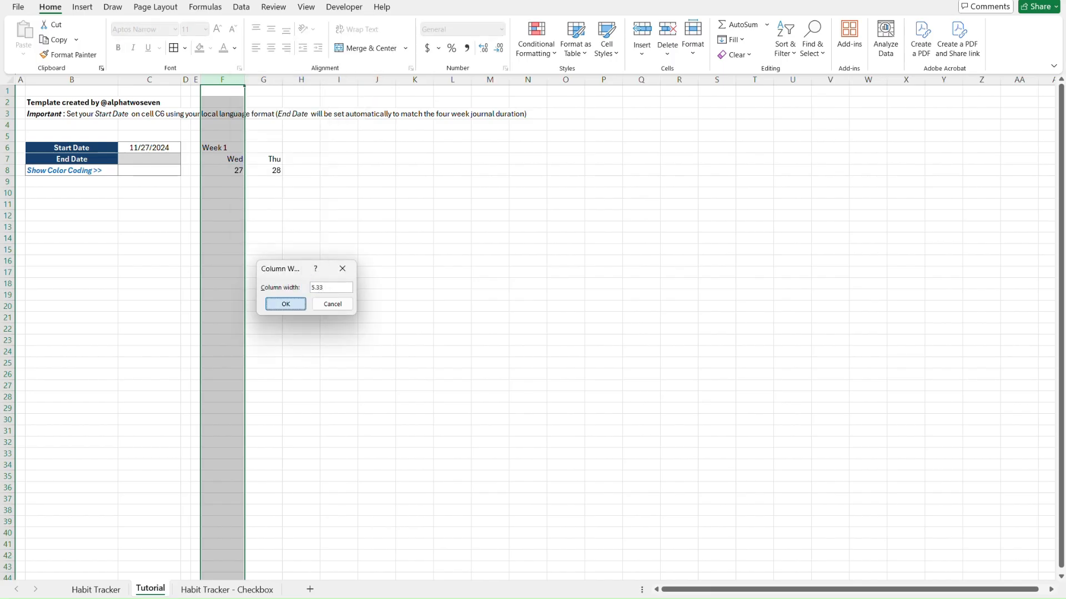
pyautogui.press('Return')
pyautogui.click(313, 174)
# Give column G the same width as column F using Paste Special column widths
pyautogui.press('Left')
pyautogui.press('Left')
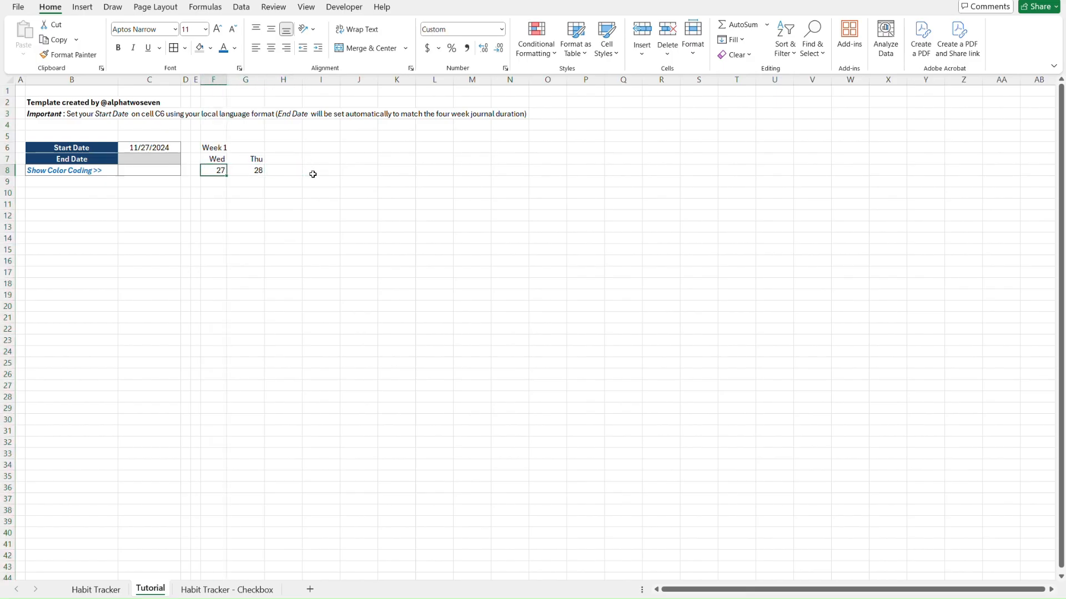
pyautogui.hotkey('ctrl', 'c')
pyautogui.press('Right')
pyautogui.hotkey('ctrl', 'alt', 'v')
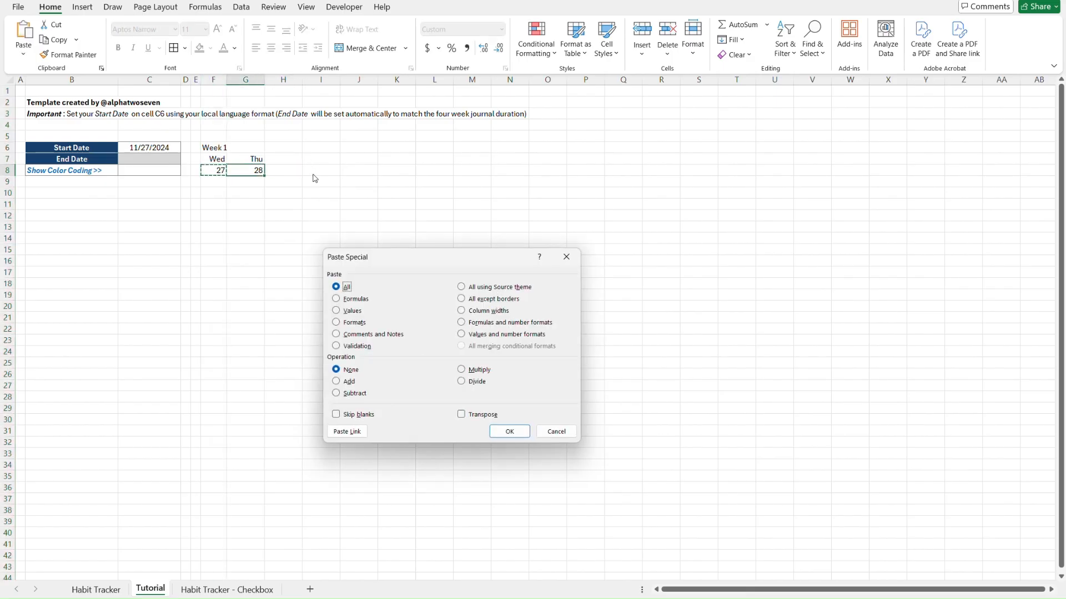
pyautogui.hotkey('alt', 'w')
pyautogui.press('Return')
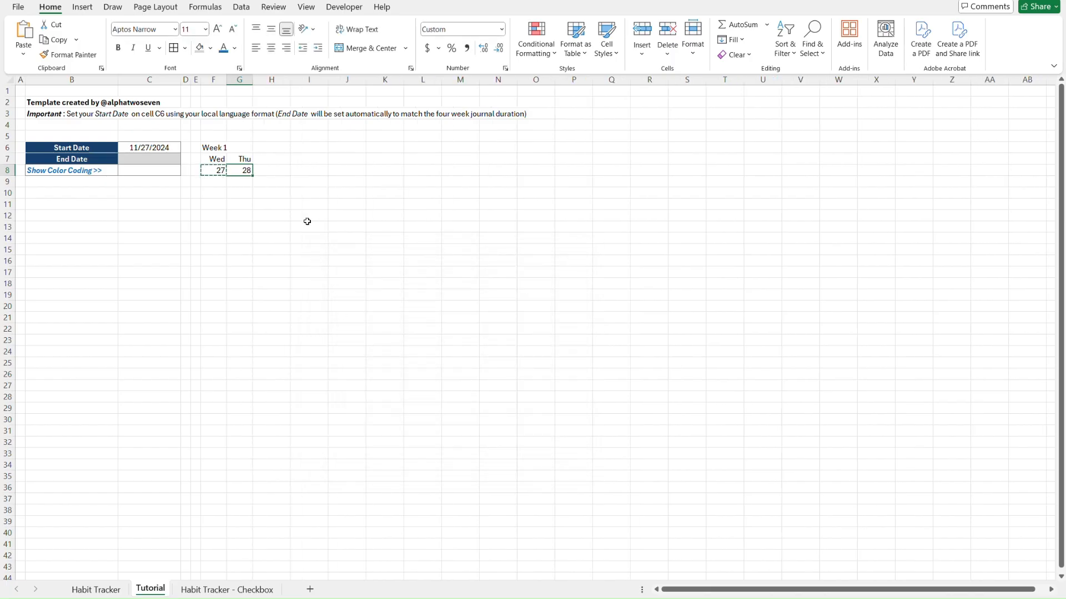
# Fill the Wed header cell F7 olive green with white text
pyautogui.click(250, 147)
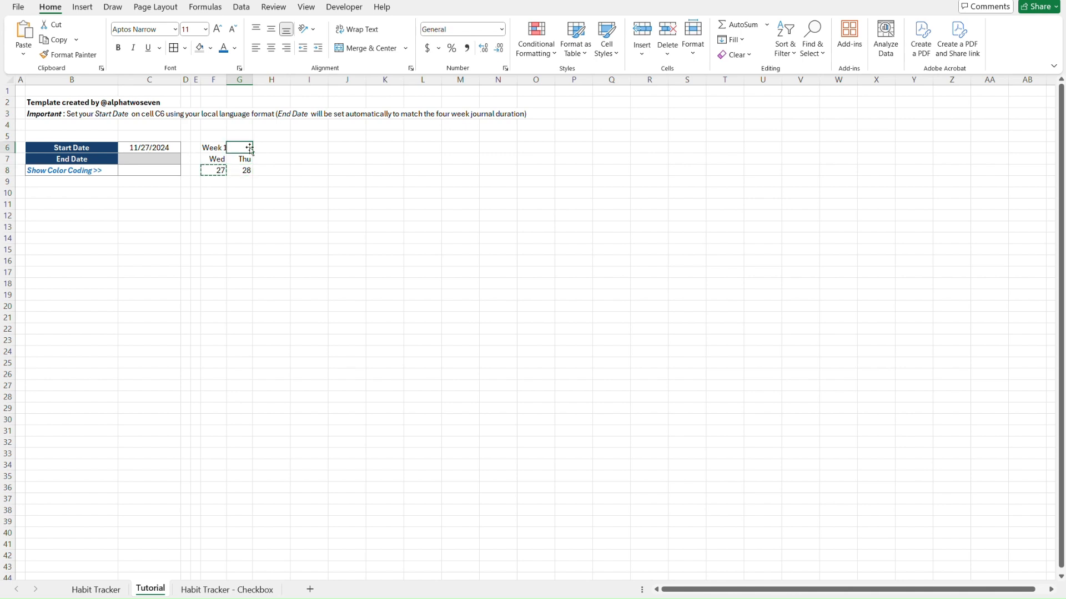
pyautogui.press('Left')
pyautogui.press('Down')
pyautogui.press('Escape')
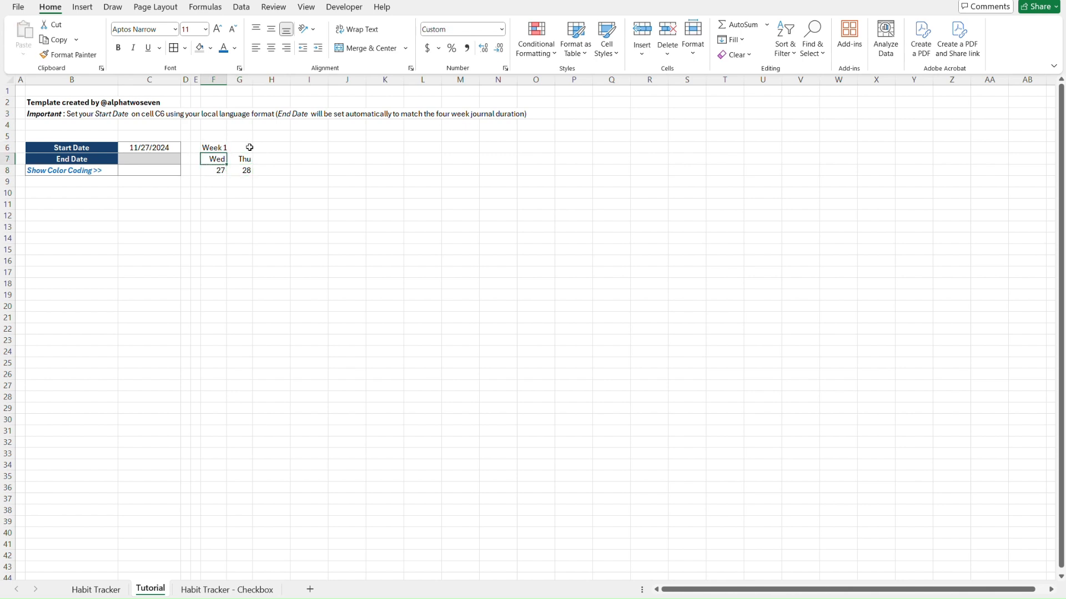
pyautogui.press('Down')
pyautogui.press('Right')
pyautogui.press('Up')
pyautogui.press('Left')
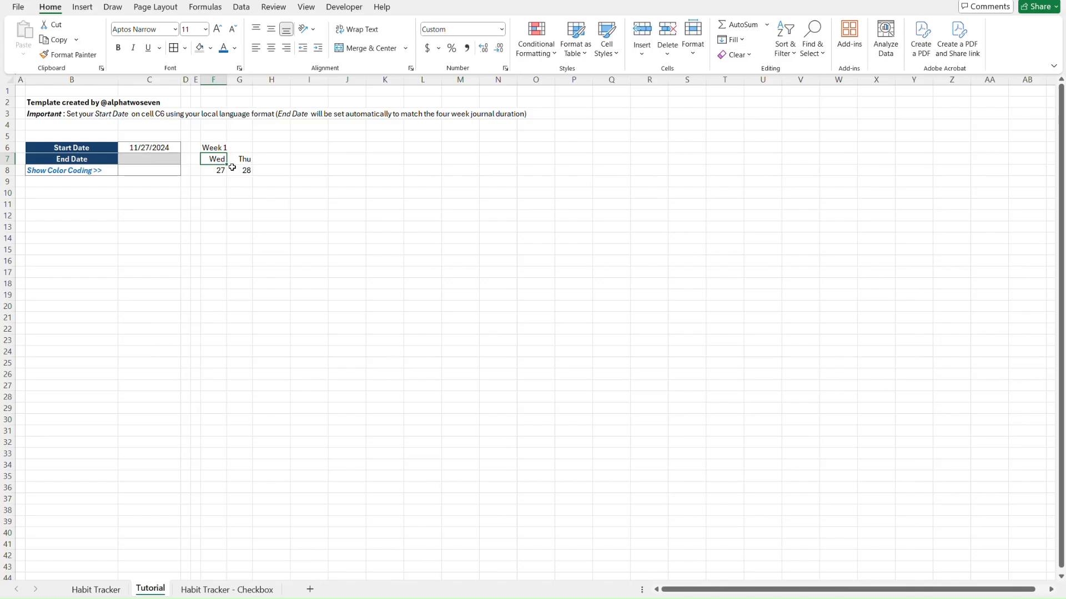
pyautogui.press('Down')
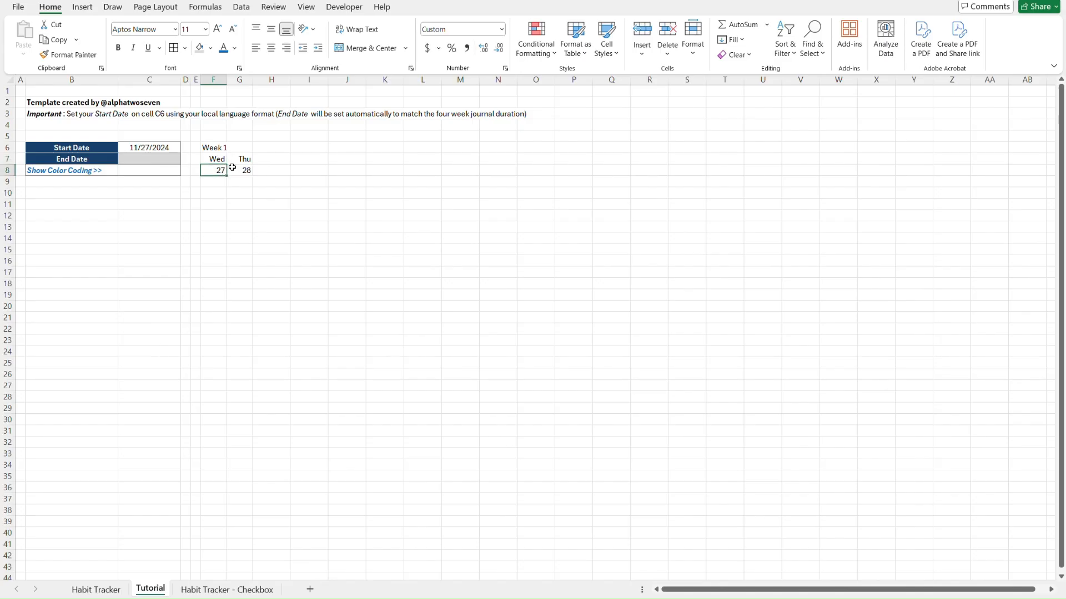
pyautogui.press('Up')
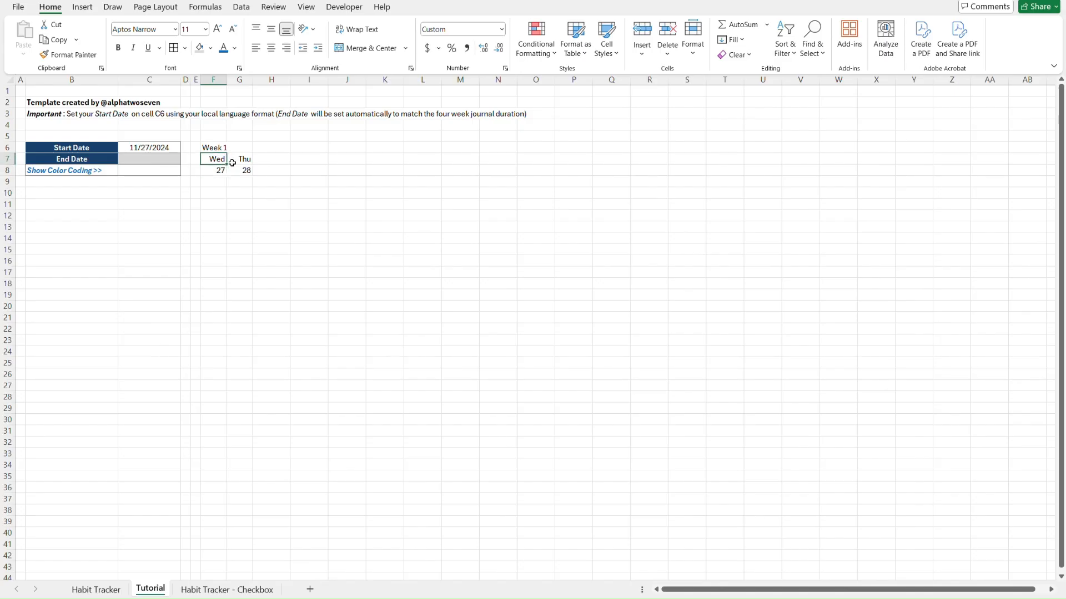
pyautogui.click(210, 48)
pyautogui.click(282, 149)
pyautogui.click(235, 49)
pyautogui.click(222, 120)
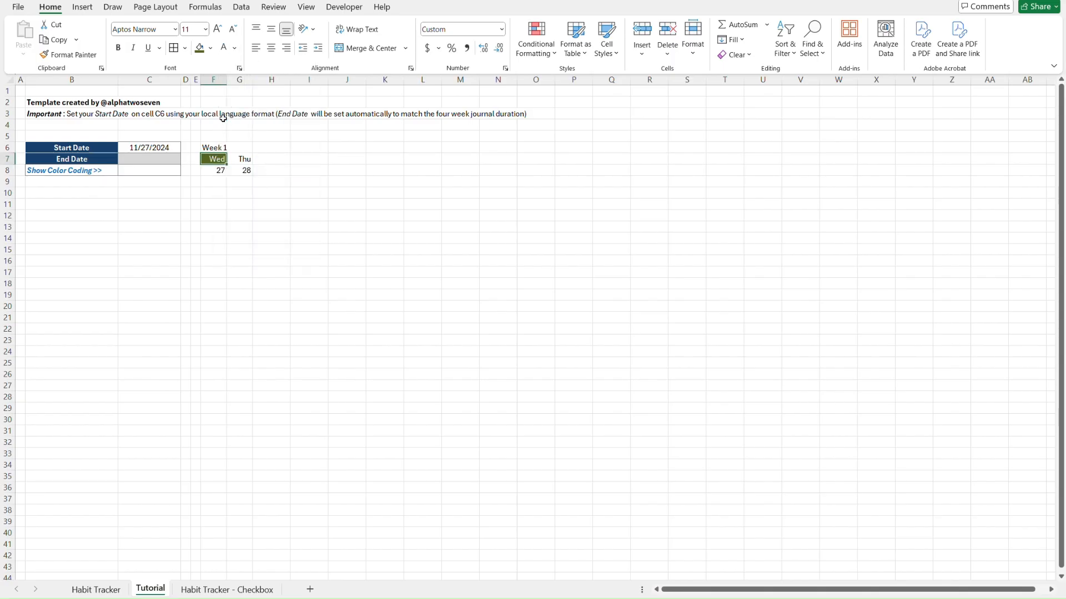
# Give the Thu header G7 a lighter olive fill
pyautogui.hotkey('shift', 'Right')
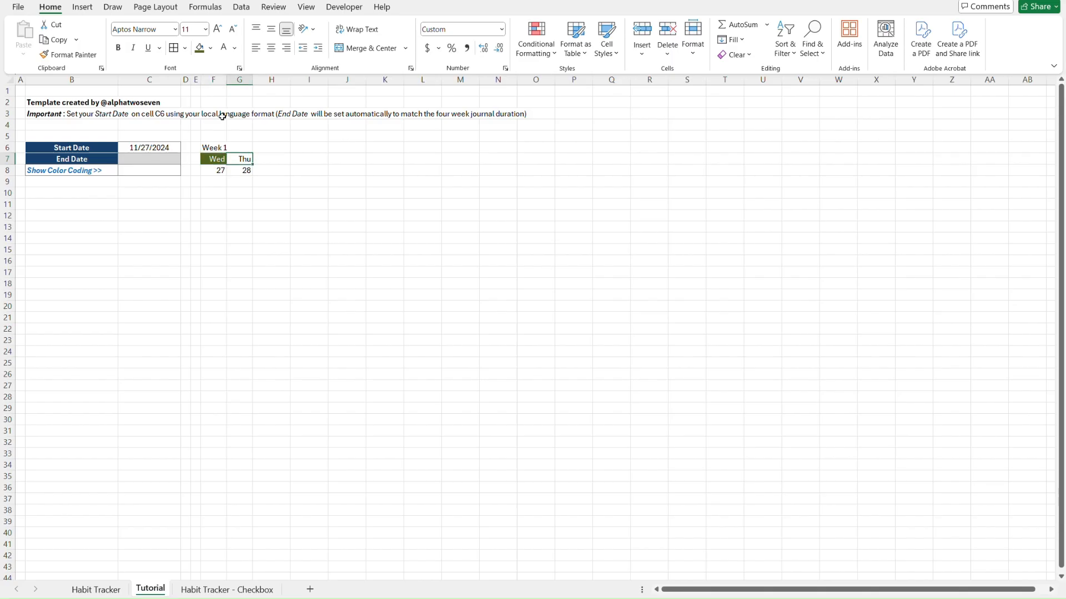
pyautogui.click(211, 49)
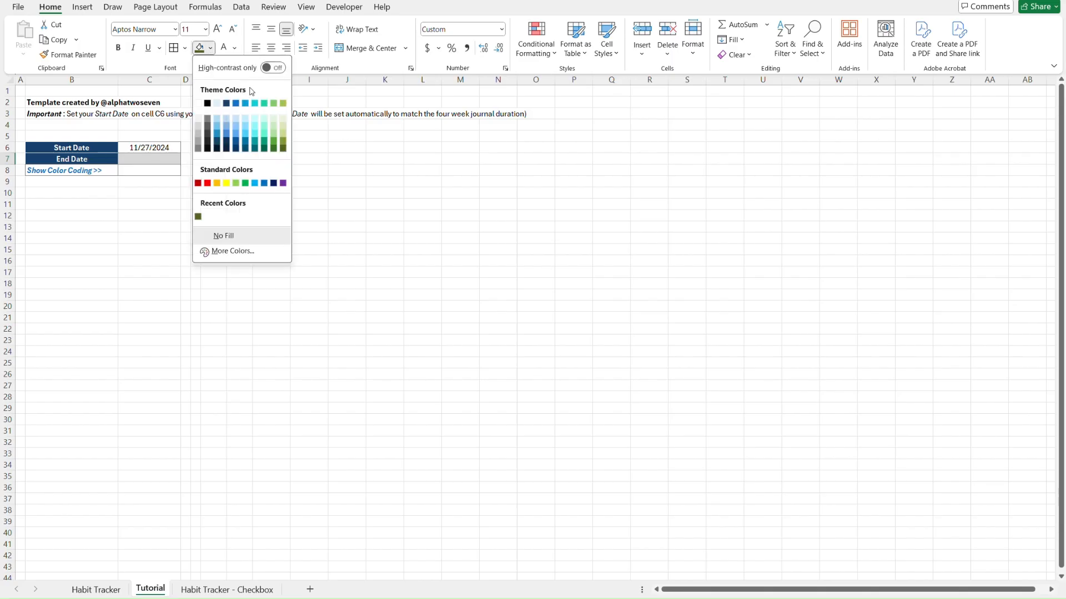
pyautogui.click(284, 140)
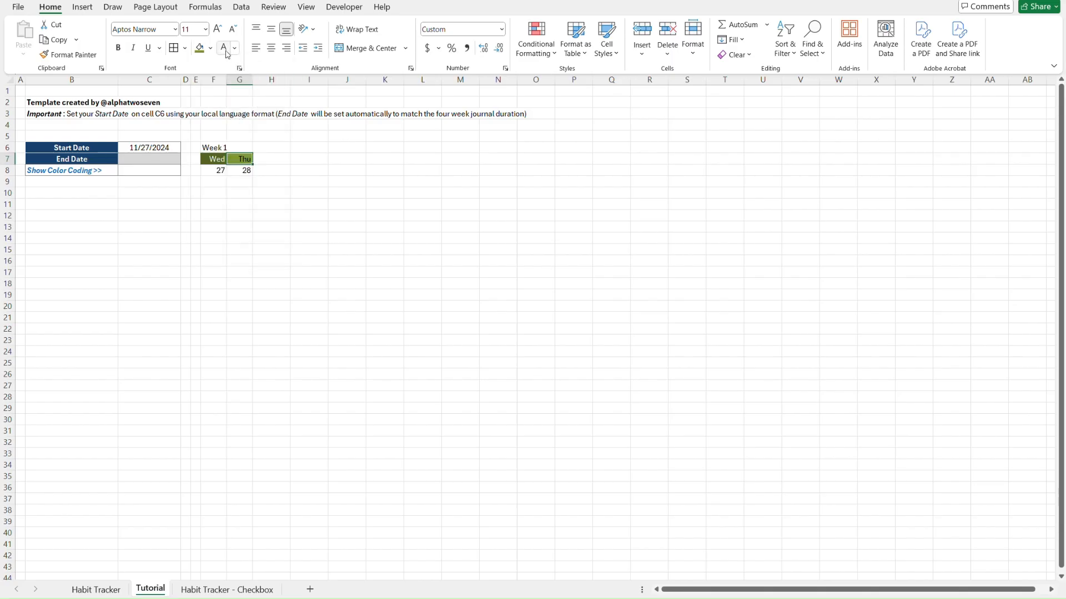
pyautogui.click(316, 158)
# Shade the 27 date cell grey, matching the finished Habit Tracker sheet
pyautogui.hotkey('ctrl', 'pageup')
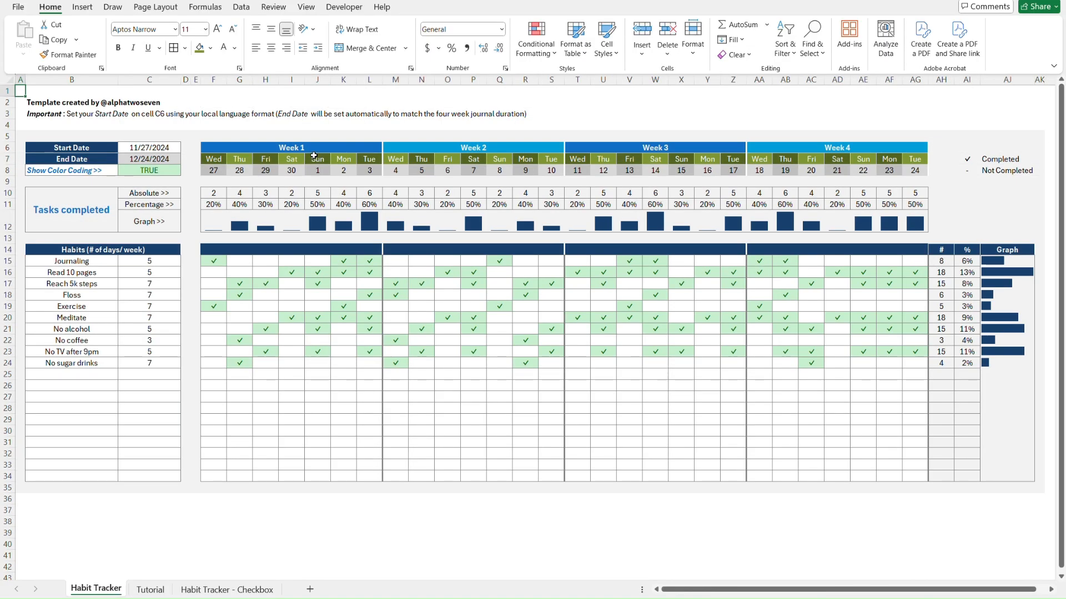
pyautogui.click(211, 168)
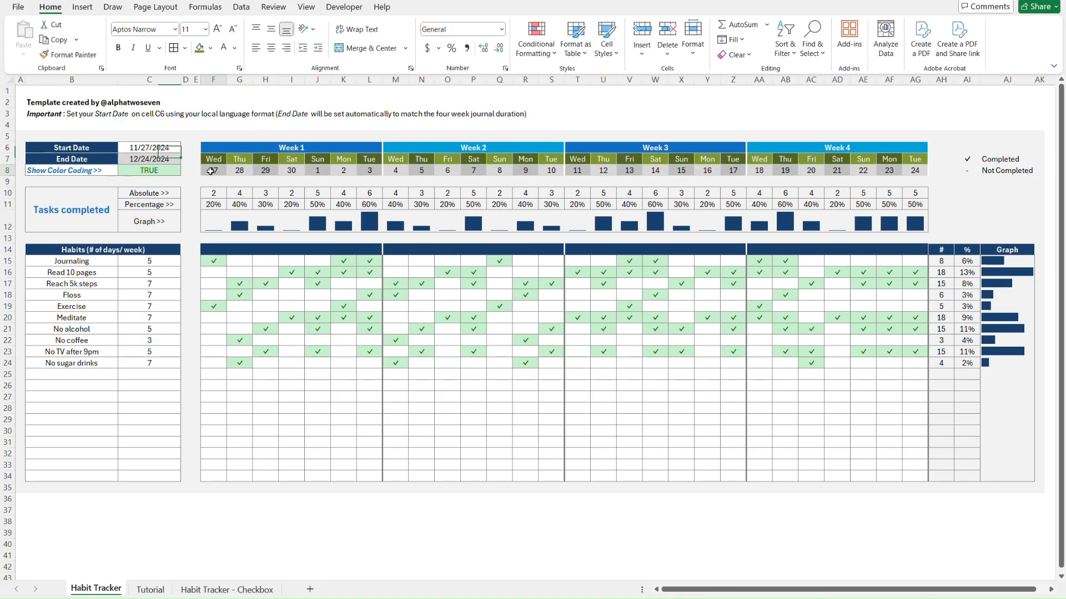
pyautogui.click(212, 48)
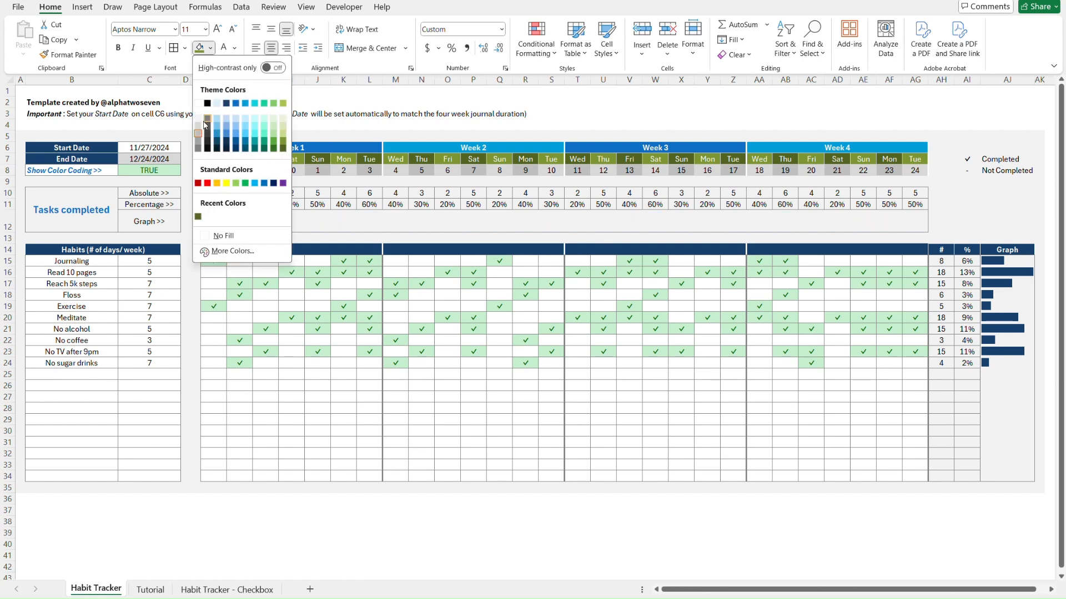
pyautogui.press('Escape')
pyautogui.hotkey('ctrl', 'pagedown')
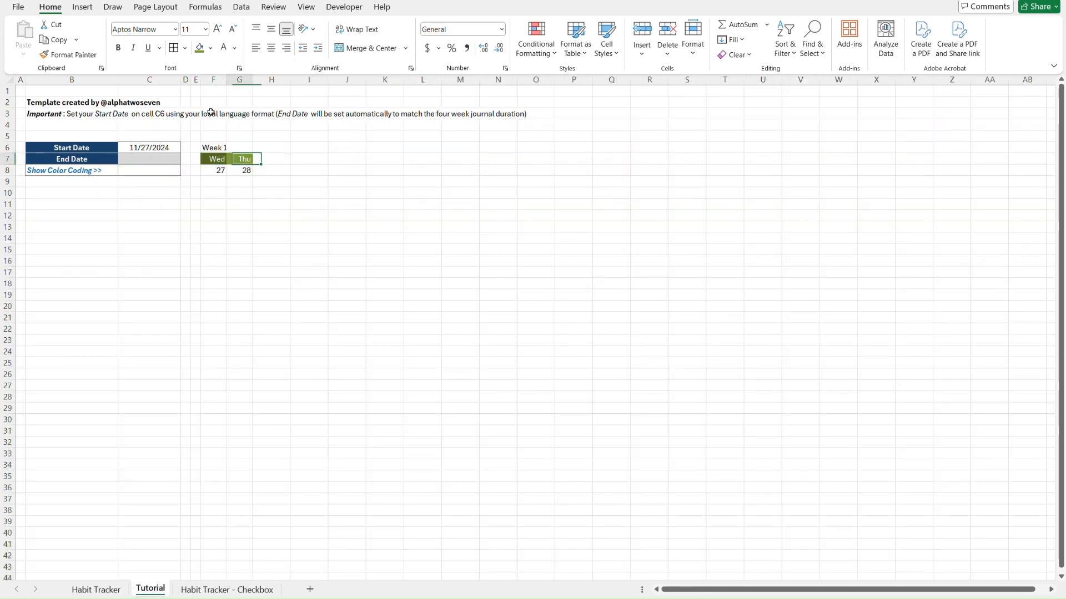
pyautogui.click(212, 49)
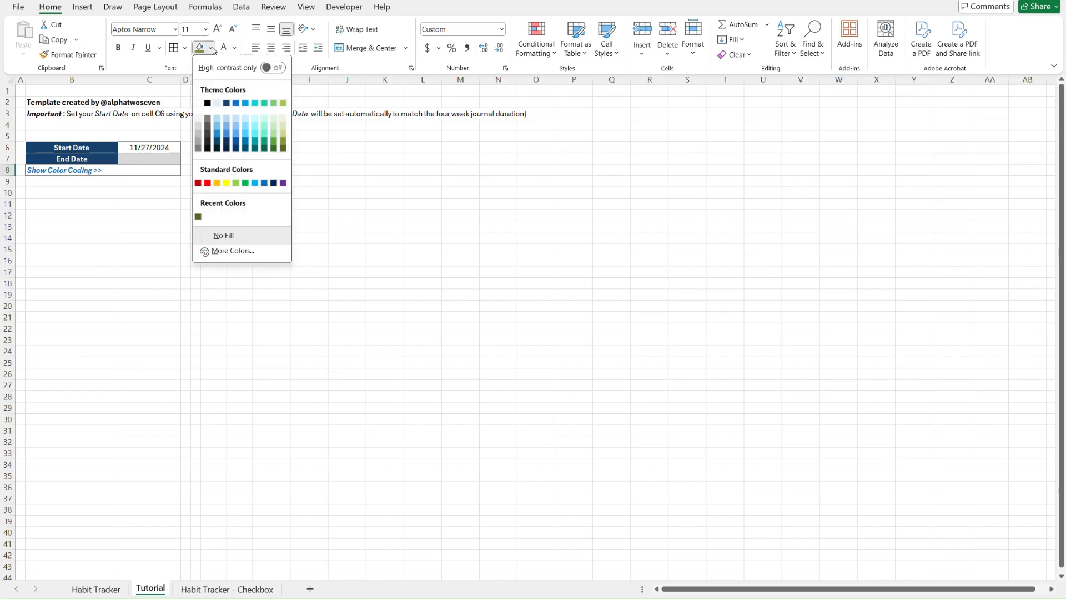
pyautogui.click(197, 131)
pyautogui.press('Right')
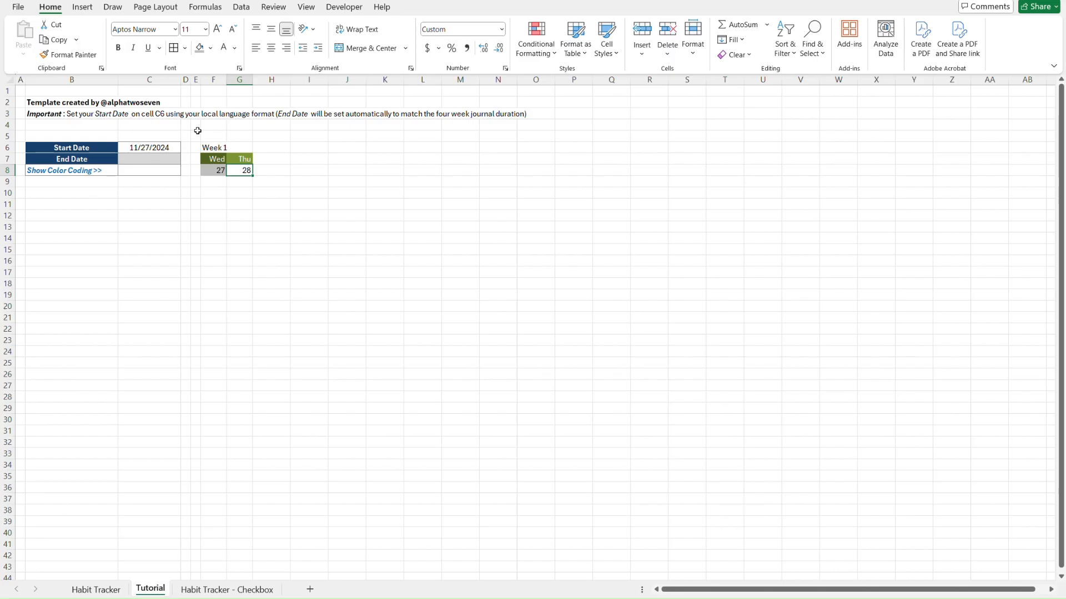
# Shade the 27 and 28 date cells light grey and centre the Wed/Thu block
pyautogui.hotkey('ctrl', 'pageup')
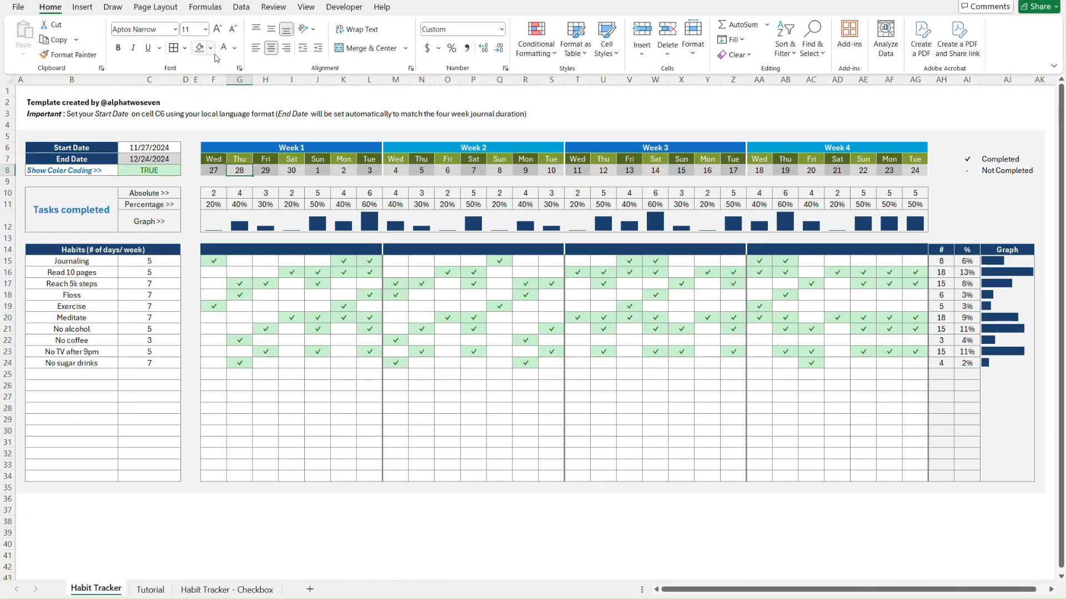
pyautogui.click(210, 48)
pyautogui.press('Escape')
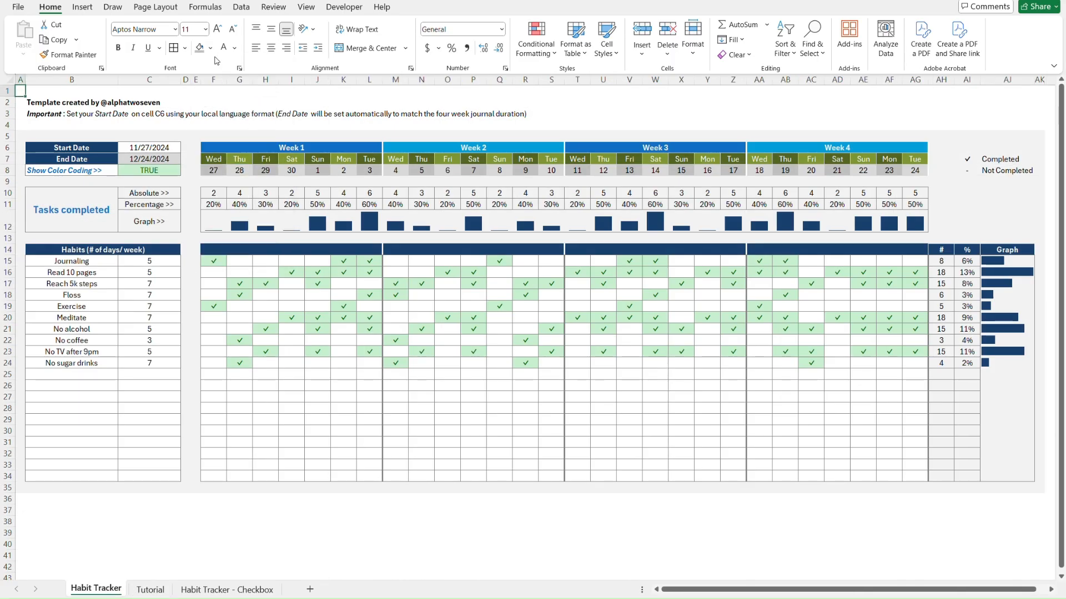
pyautogui.hotkey('ctrl', 'pagedown')
pyautogui.click(211, 48)
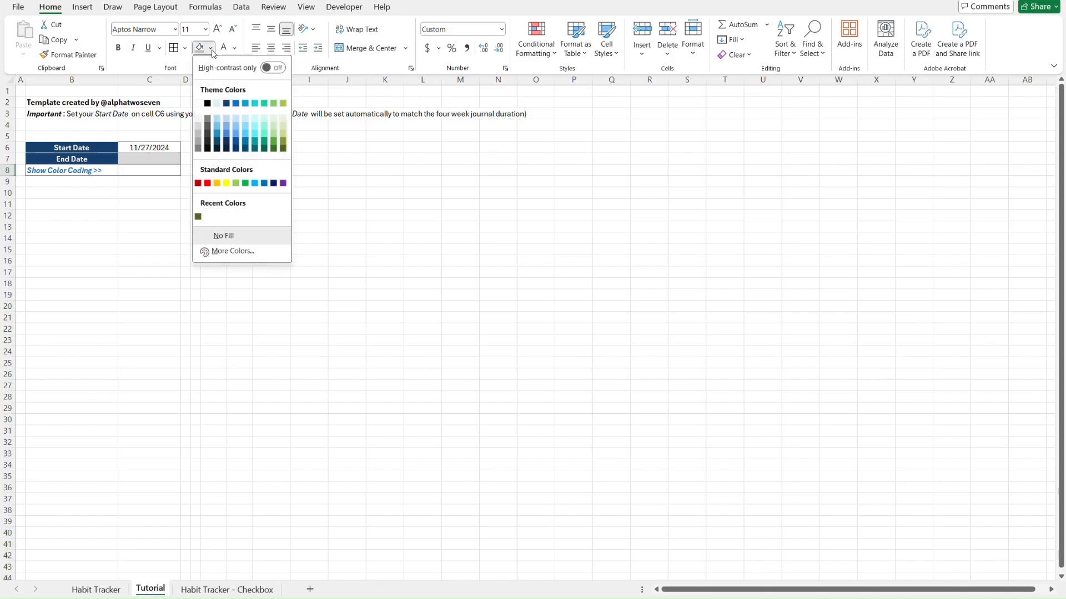
pyautogui.click(200, 126)
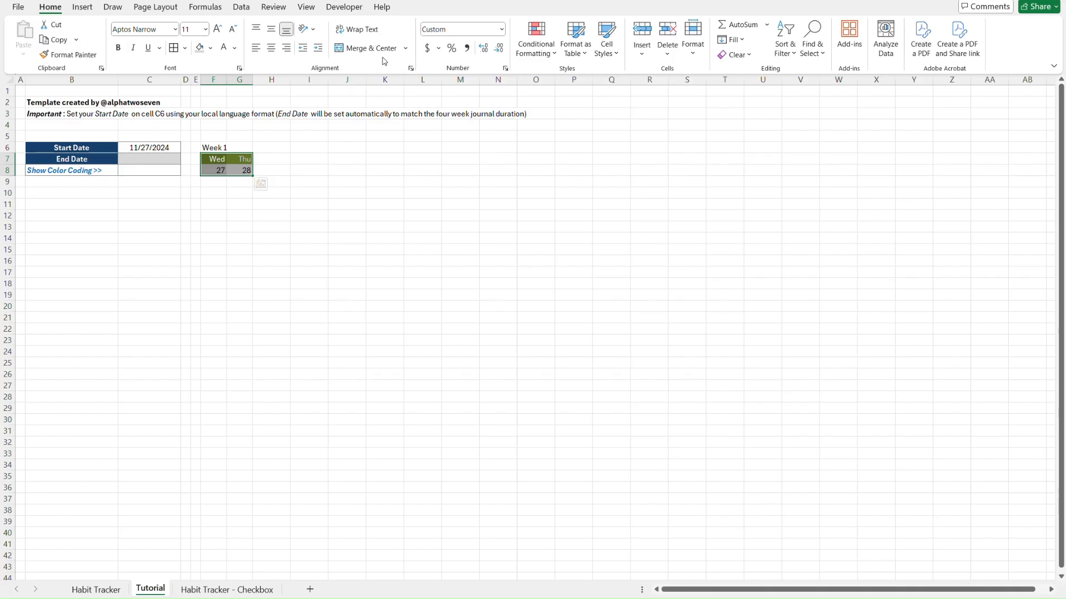
pyautogui.click(271, 49)
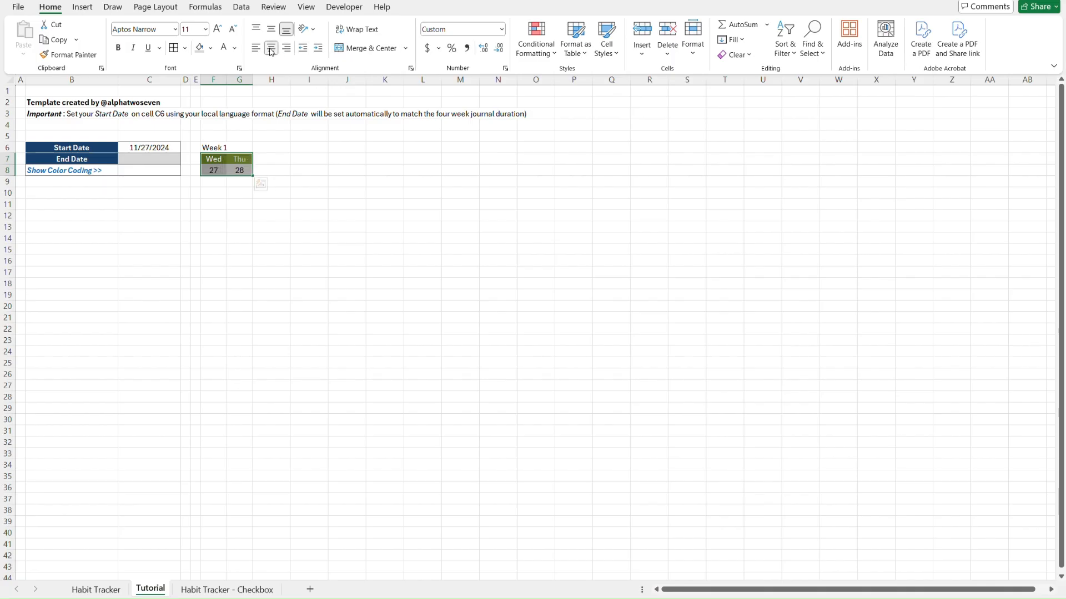
# Apply white borders to the Wed/Thu header and date cells
pyautogui.click(184, 48)
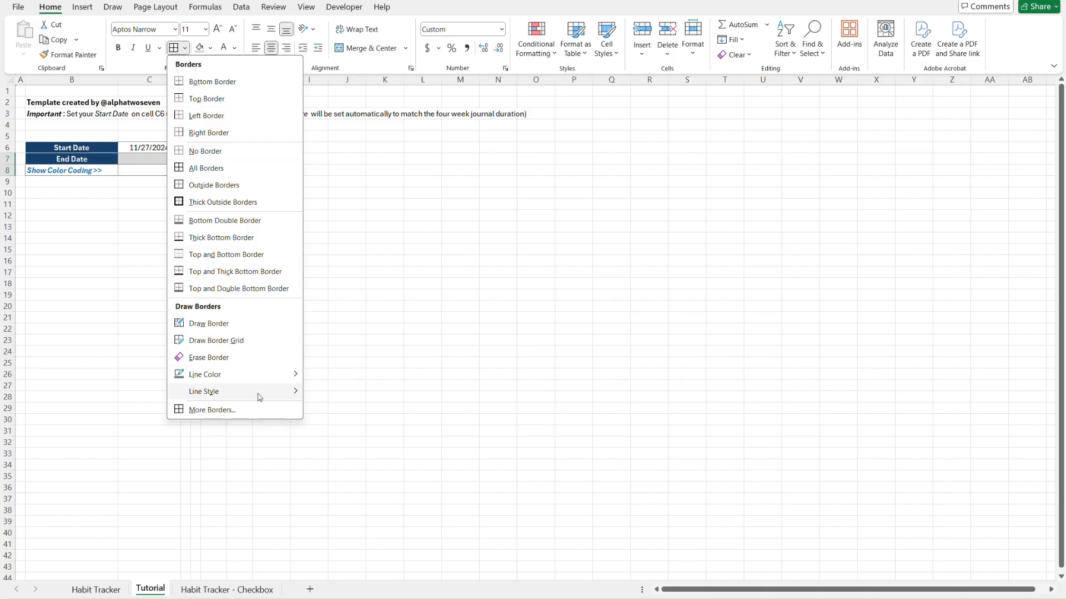
pyautogui.moveTo(274, 375)
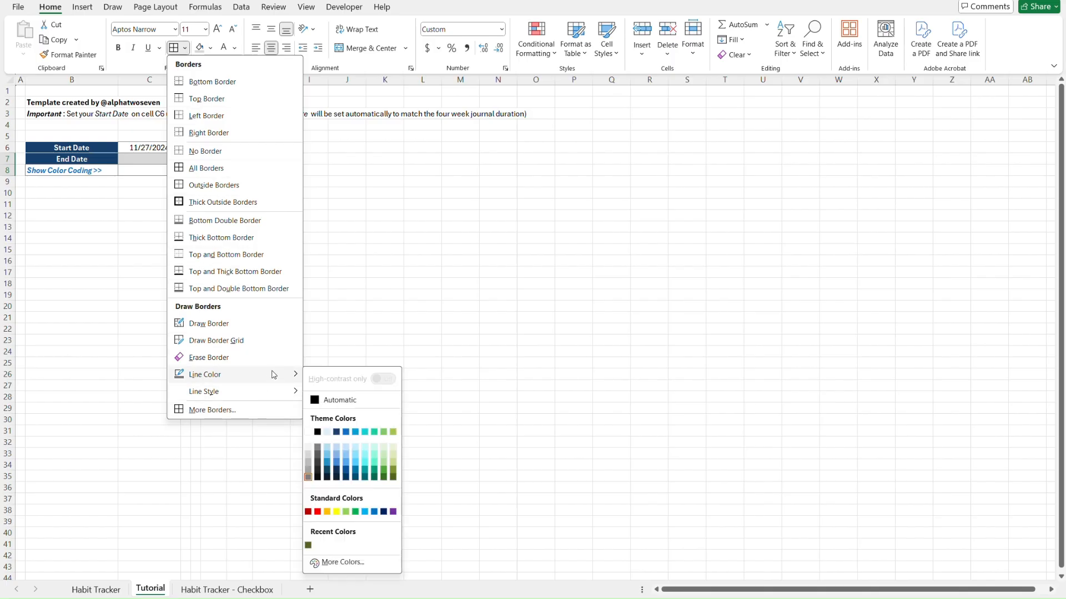
pyautogui.click(309, 433)
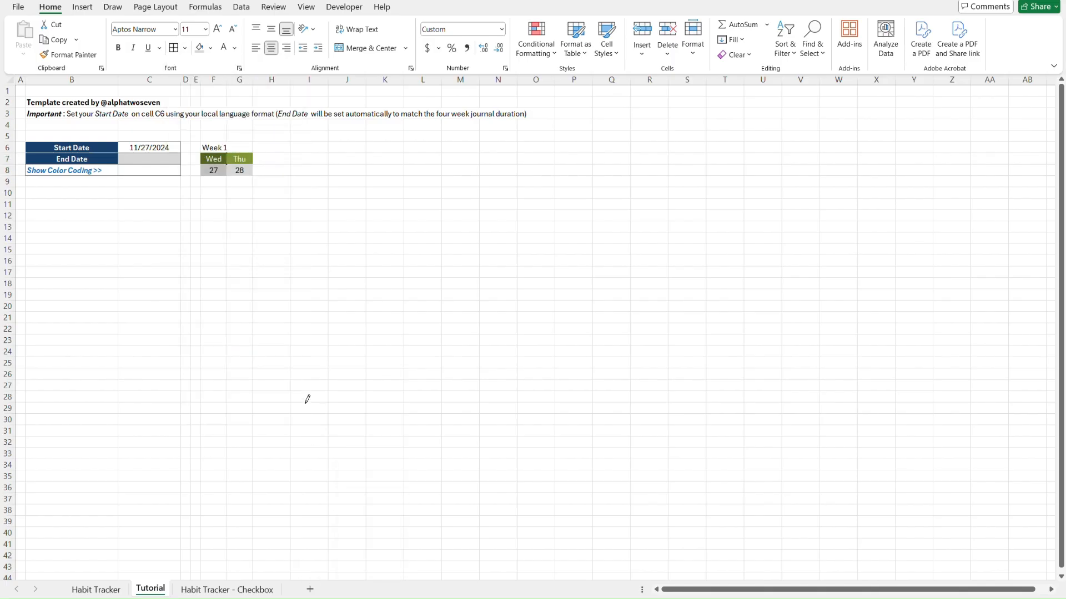
pyautogui.click(175, 53)
pyautogui.click(380, 192)
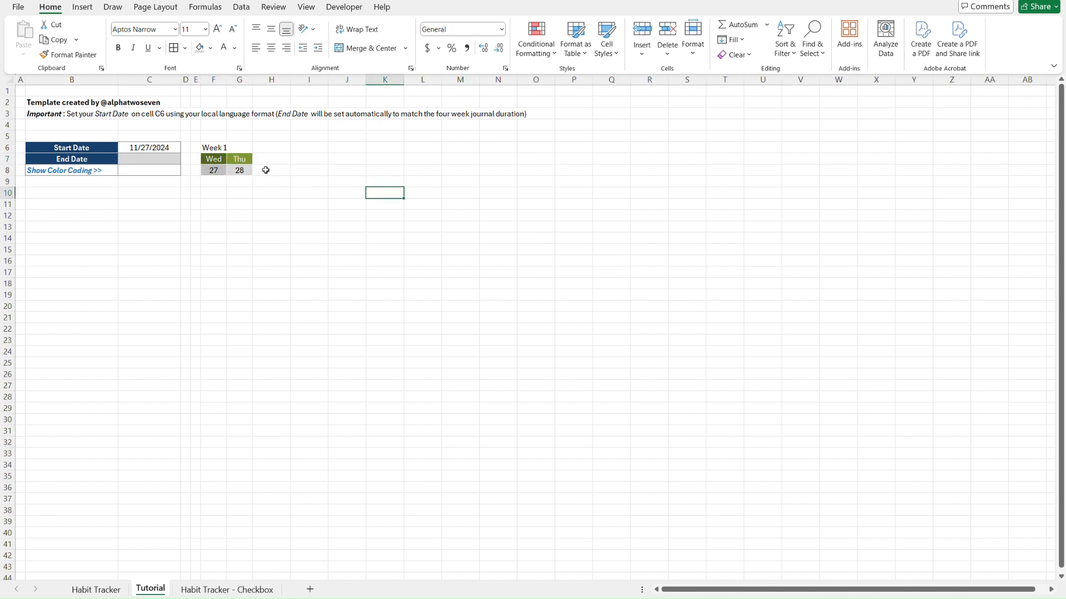
# Copy the F7:G8 Wed/Thu block, after checking AG is the last day column
pyautogui.click(216, 160)
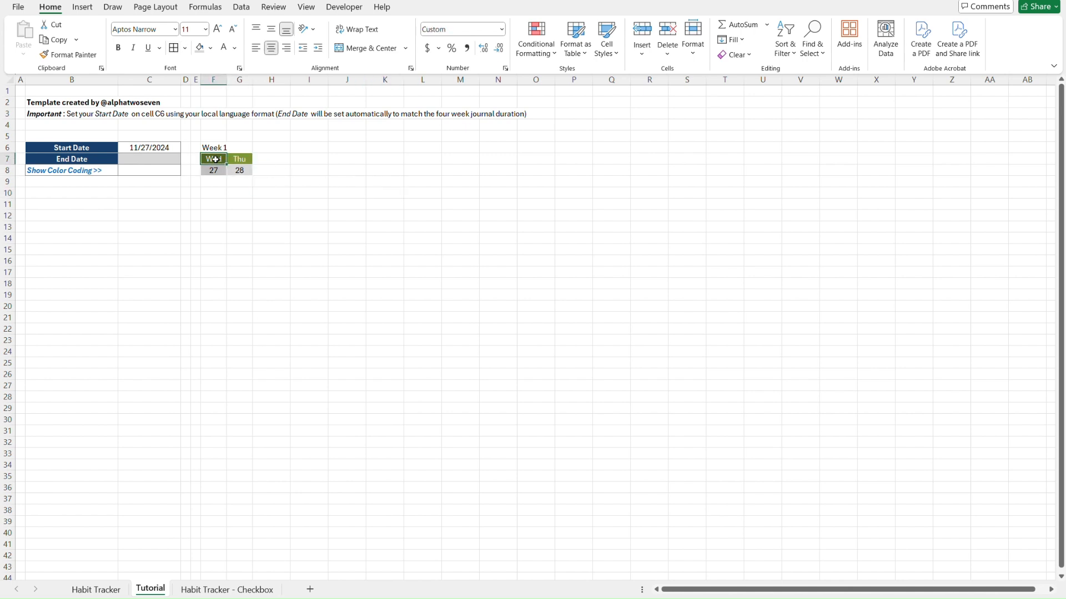
pyautogui.hotkey('shift', 'Down')
pyautogui.hotkey('shift', 'Right')
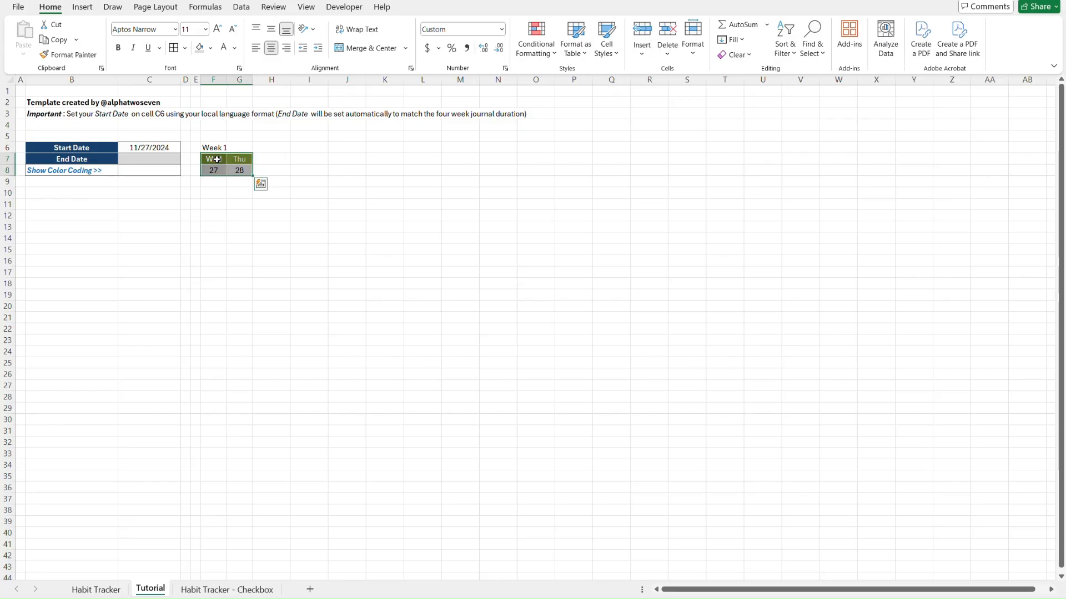
pyautogui.hotkey('ctrl', 'pageup')
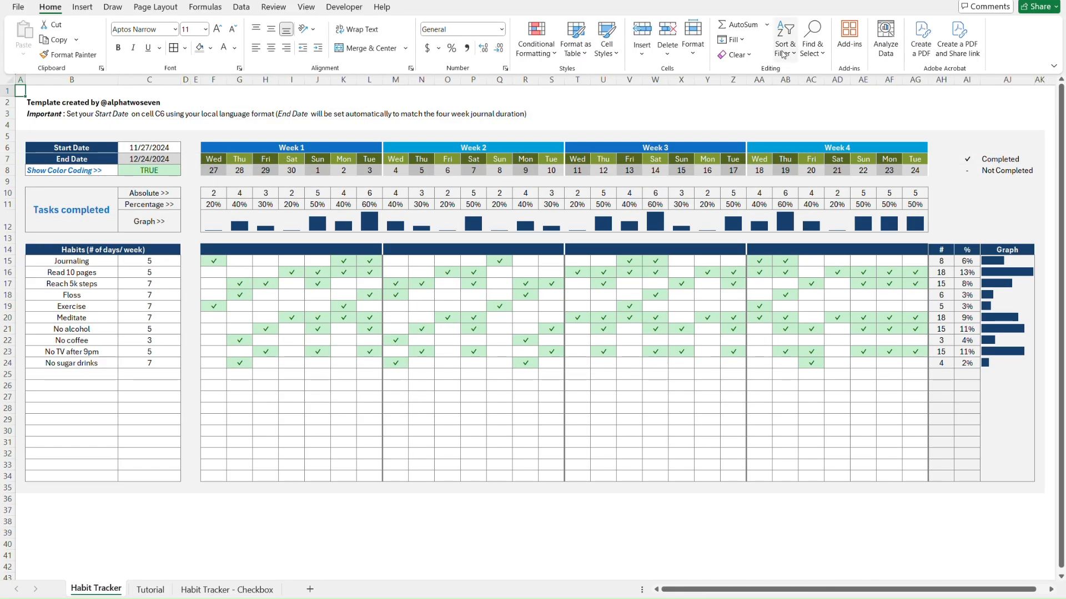
pyautogui.click(915, 90)
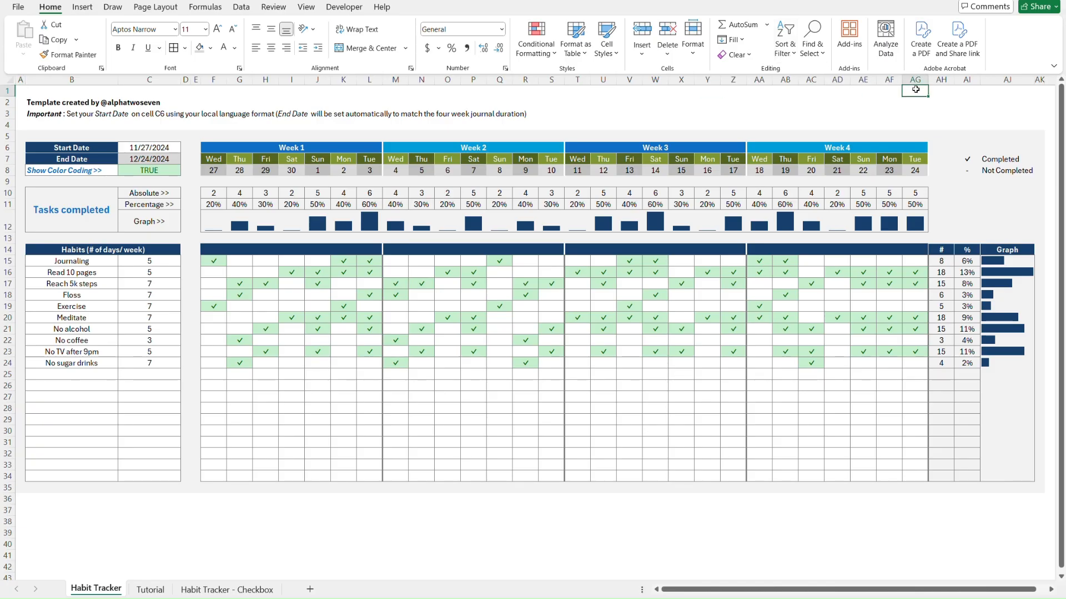
pyautogui.hotkey('ctrl', 'pagedown')
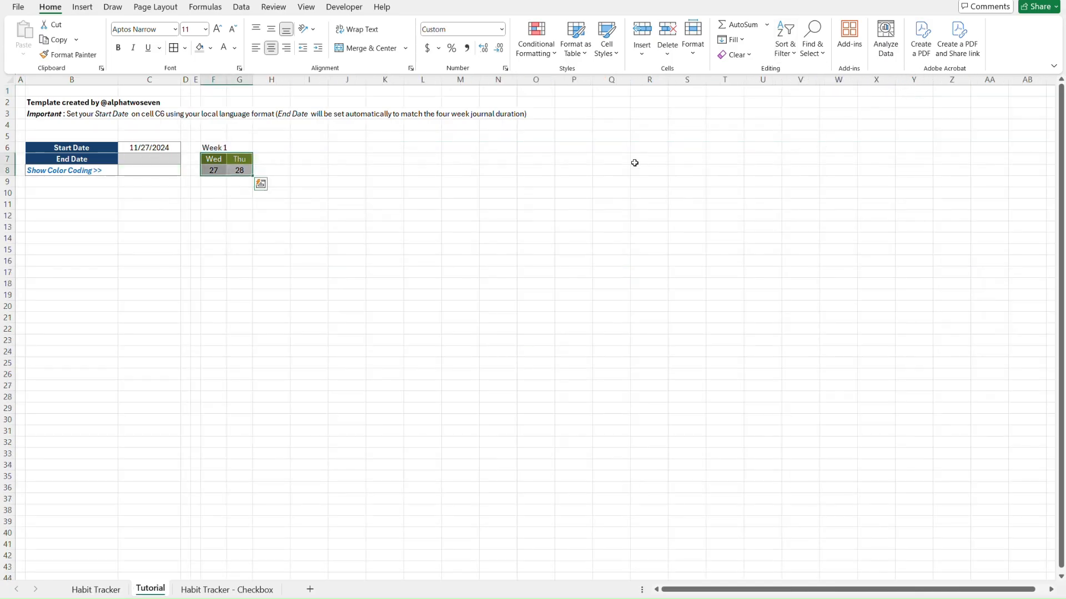
pyautogui.hotkey('ctrl', 'c')
pyautogui.press('Right')
pyautogui.press('Right')
# Paste the F7:G8 block's column widths, then its contents, across H7:AG8
pyautogui.hotkey('shift', 'Down')
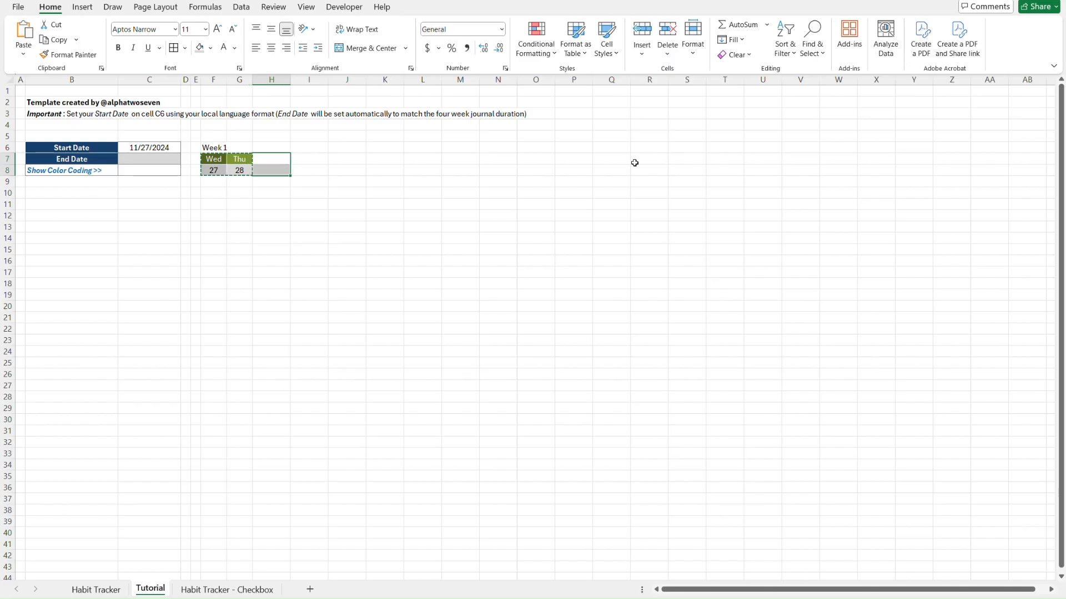
pyautogui.hotkey('shift', 'Right')
pyautogui.hotkey('shift', 'Right')
pyautogui.hotkey('shift', 'Right')
pyautogui.hotkey('shift', 'Right')
pyautogui.hotkey('shift', 'Right')
pyautogui.hotkey('shift', 'Right')
pyautogui.hotkey('shift', 'Right')
pyautogui.hotkey('shift', 'Right')
pyautogui.hotkey('shift', 'Right')
pyautogui.hotkey('shift', 'Right')
pyautogui.hotkey('shift', 'Right')
pyautogui.hotkey('shift', 'Right')
pyautogui.hotkey('shift', 'Right')
pyautogui.hotkey('shift', 'Right')
pyautogui.hotkey('shift', 'Right')
pyautogui.hotkey('shift', 'Right')
pyautogui.hotkey('shift', 'Right')
pyautogui.hotkey('shift', 'Right')
pyautogui.hotkey('shift', 'Right')
pyautogui.hotkey('shift', 'Right')
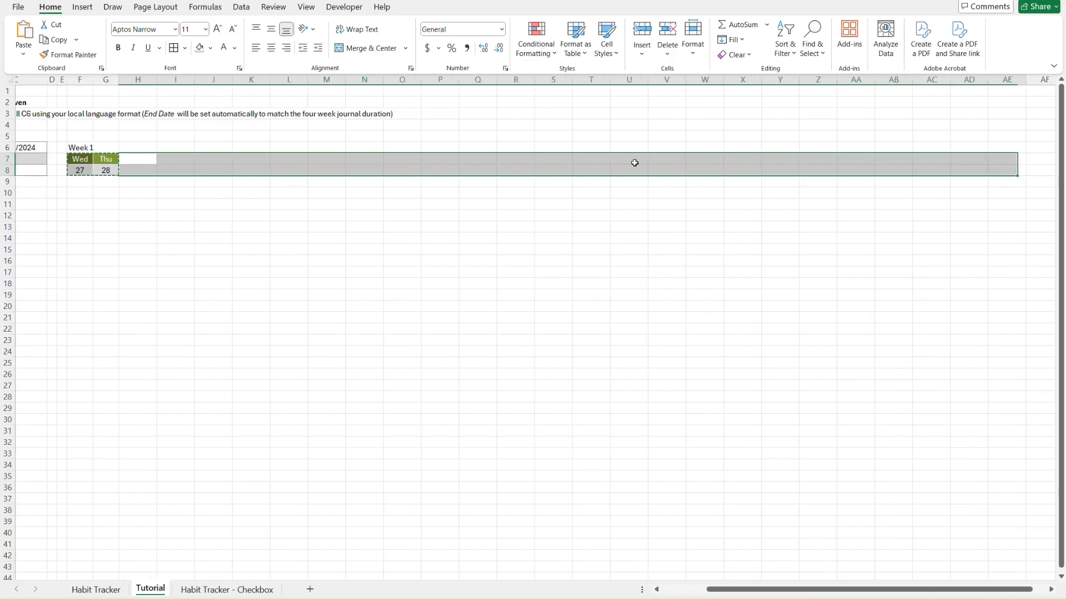
pyautogui.hotkey('shift', 'Right')
pyautogui.hotkey('shift', 'Right')
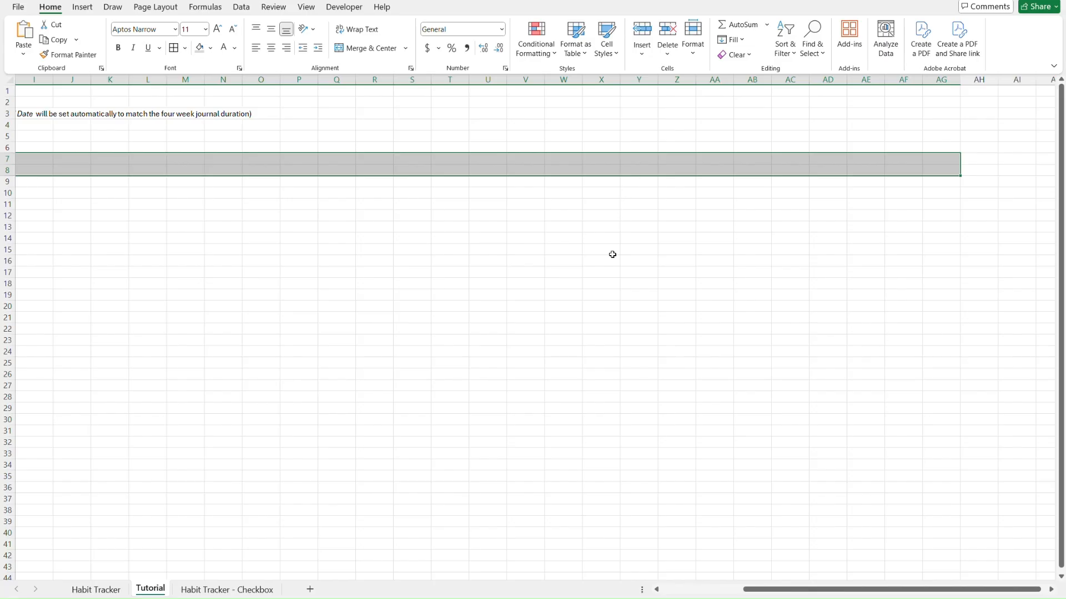
pyautogui.hotkey('ctrl', 'alt', 'v')
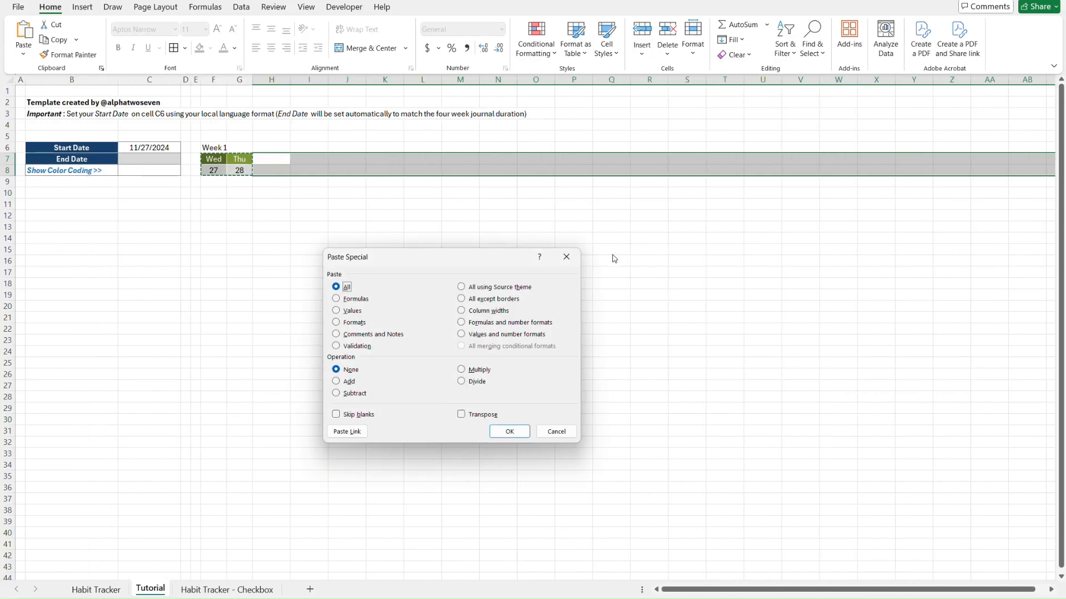
pyautogui.press('w')
pyautogui.press('Return')
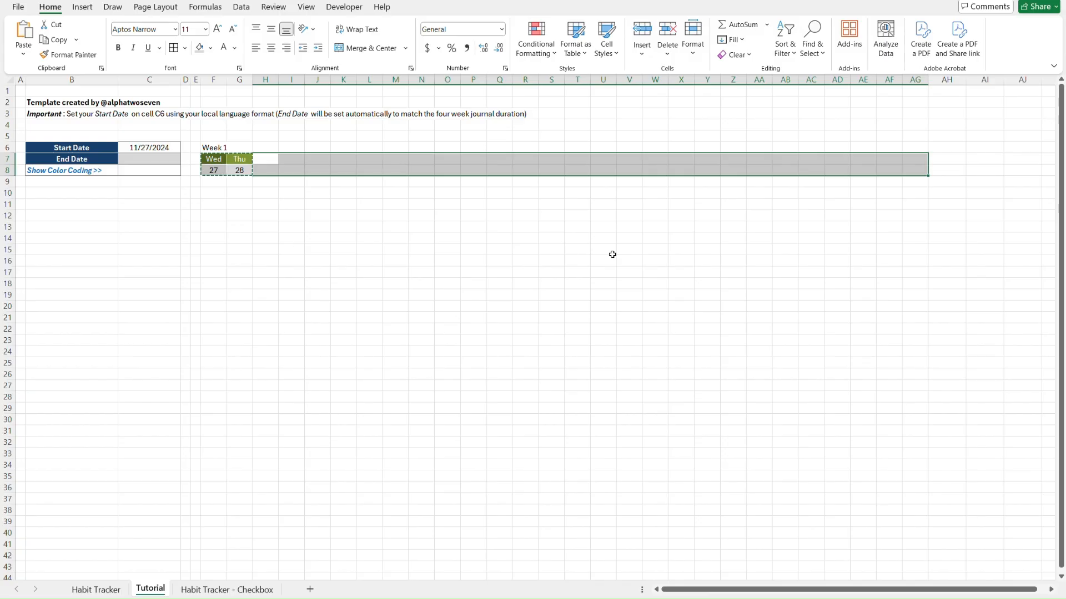
pyautogui.hotkey('ctrl', 'v')
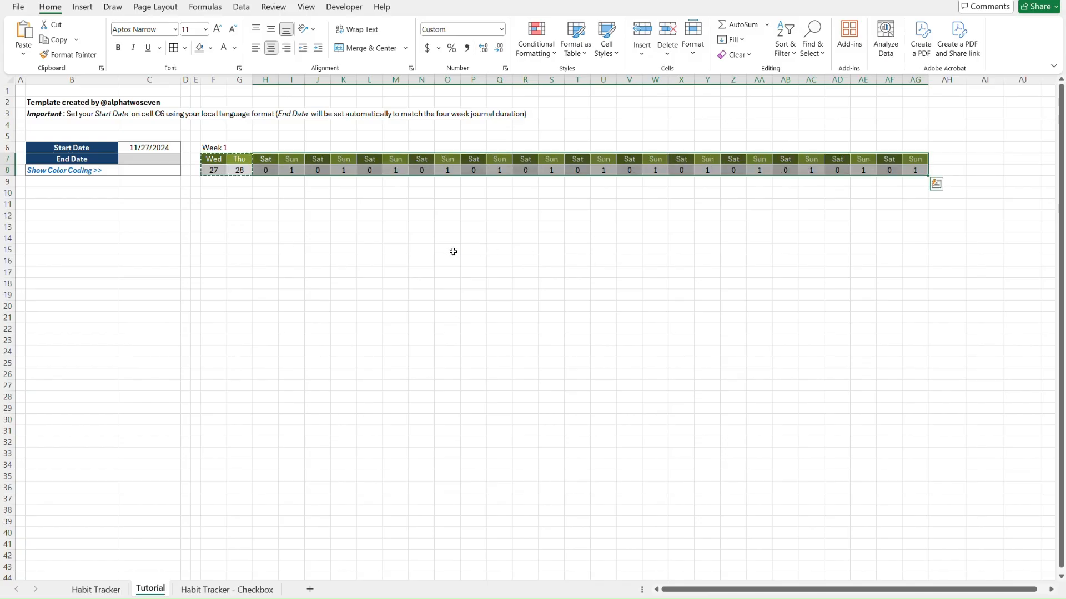
pyautogui.click(261, 193)
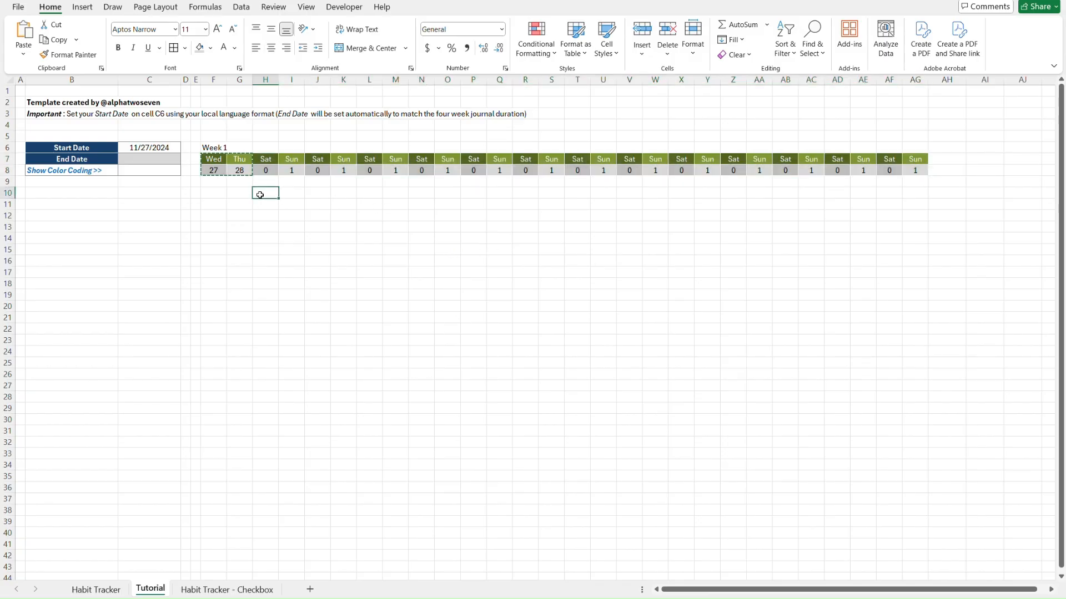
pyautogui.press('Escape')
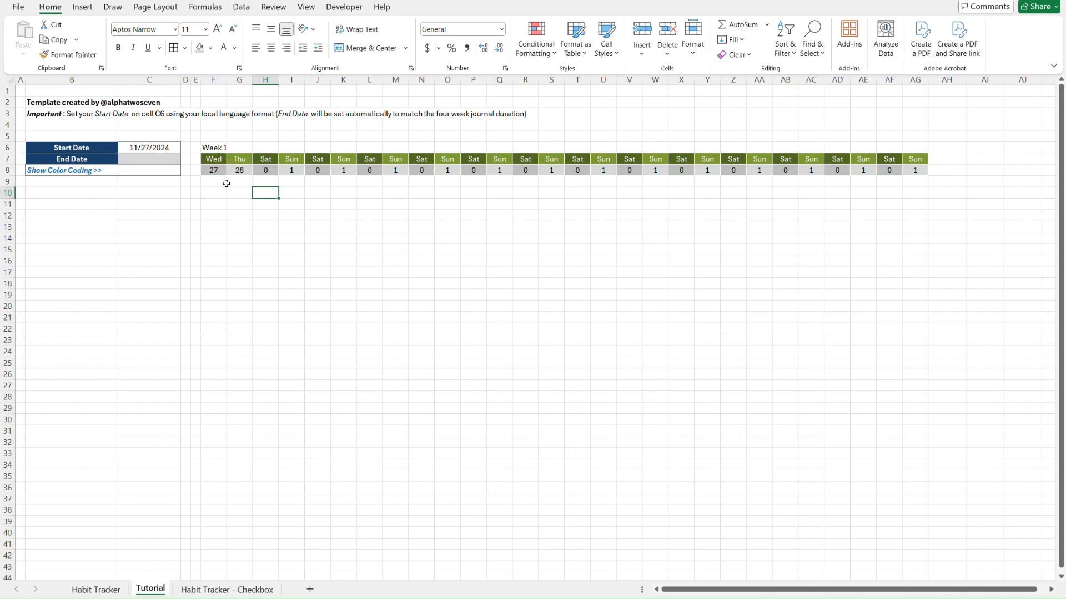
# Inspect the date formulas in row 8 from G8 through L8
pyautogui.click(234, 182)
pyautogui.press('Up')
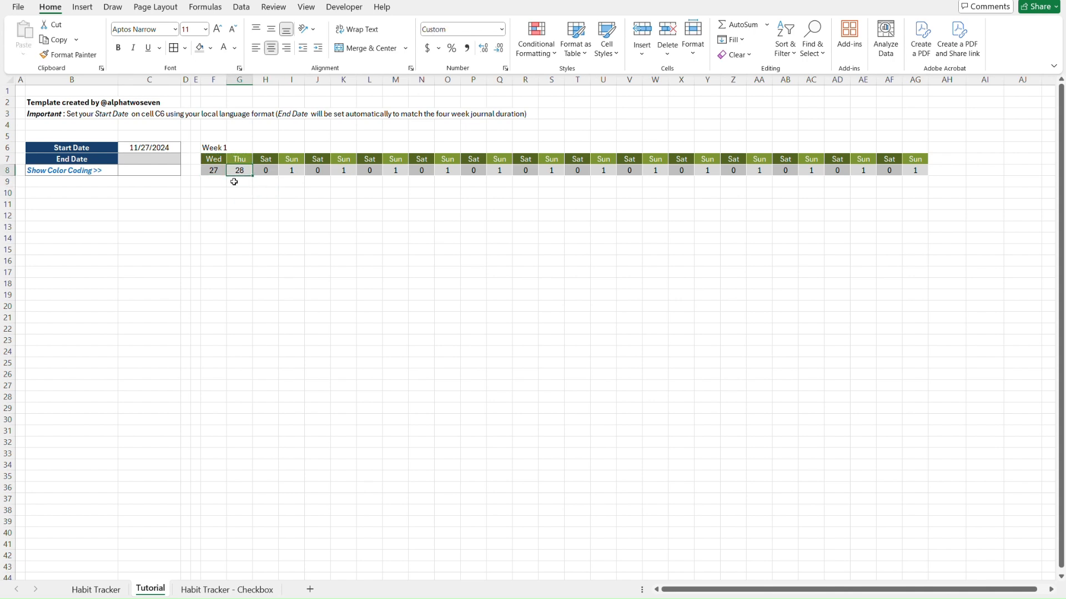
pyautogui.doubleClick(244, 170)
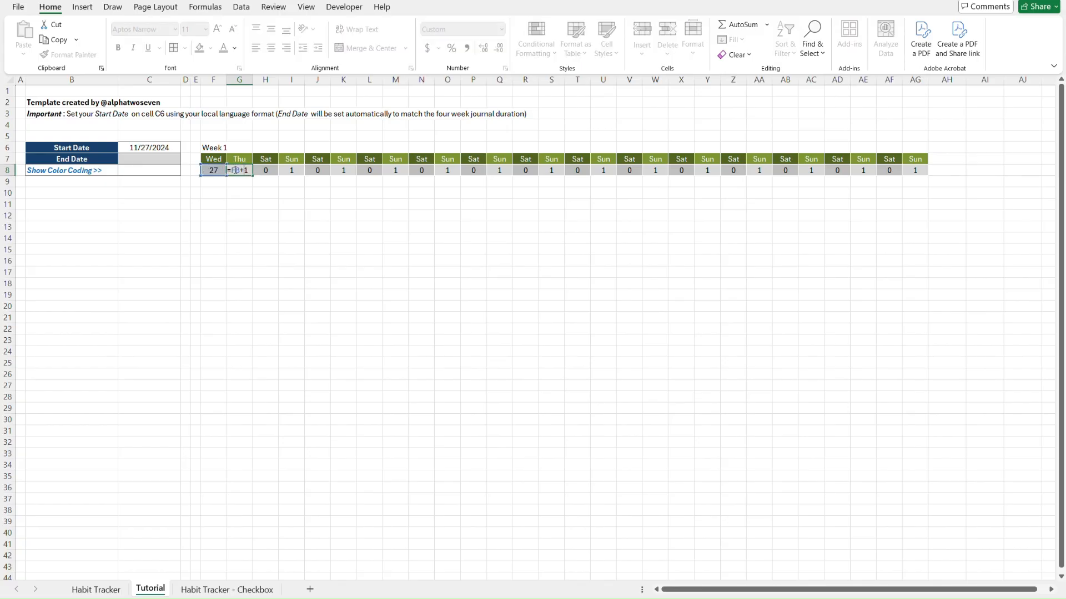
pyautogui.press('Escape')
pyautogui.doubleClick(296, 171)
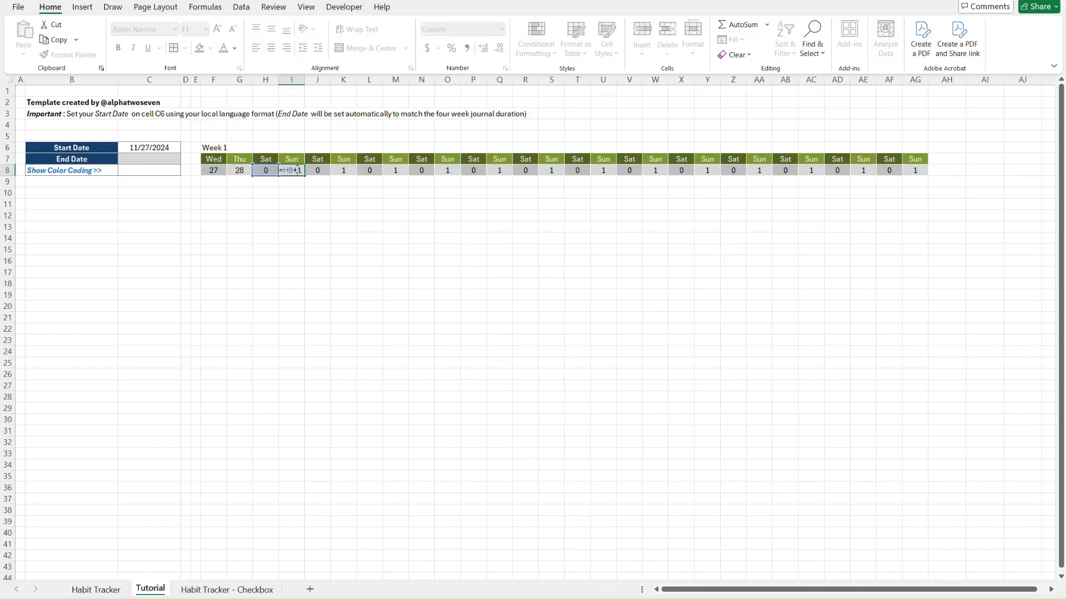
pyautogui.press('Escape')
pyautogui.doubleClick(264, 171)
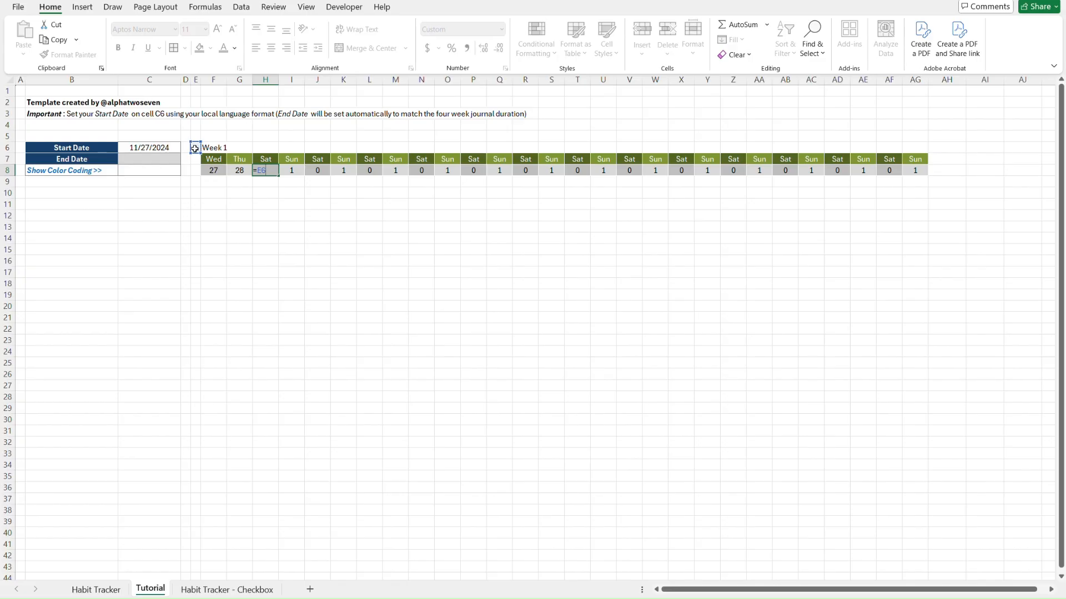
pyautogui.press('Escape')
pyautogui.press('Right')
pyautogui.press('Right')
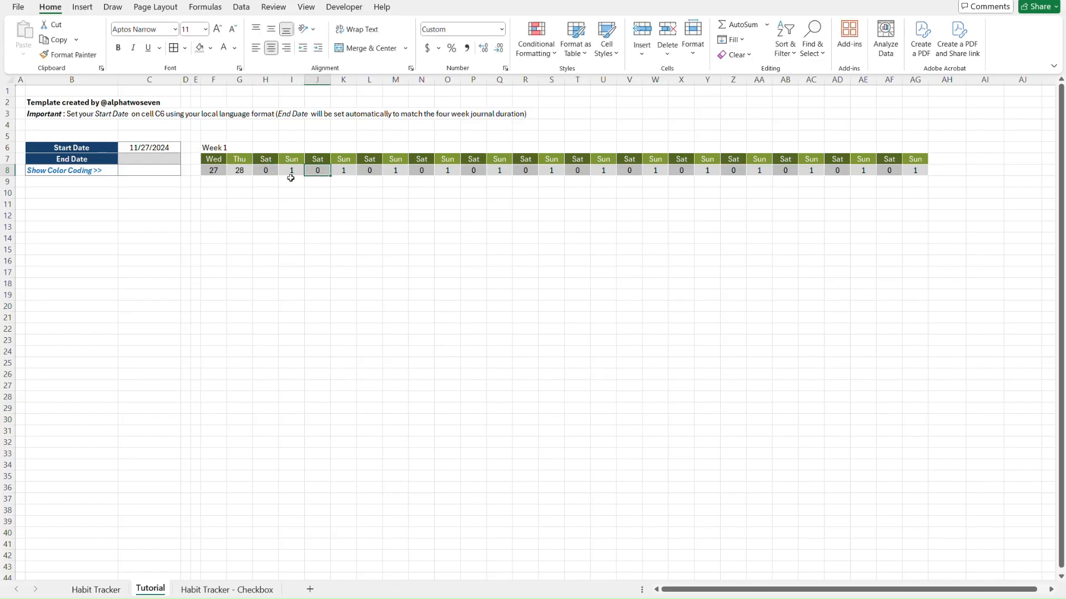
pyautogui.doubleClick(320, 169)
pyautogui.press('Escape')
pyautogui.press('Right')
pyautogui.press('Right')
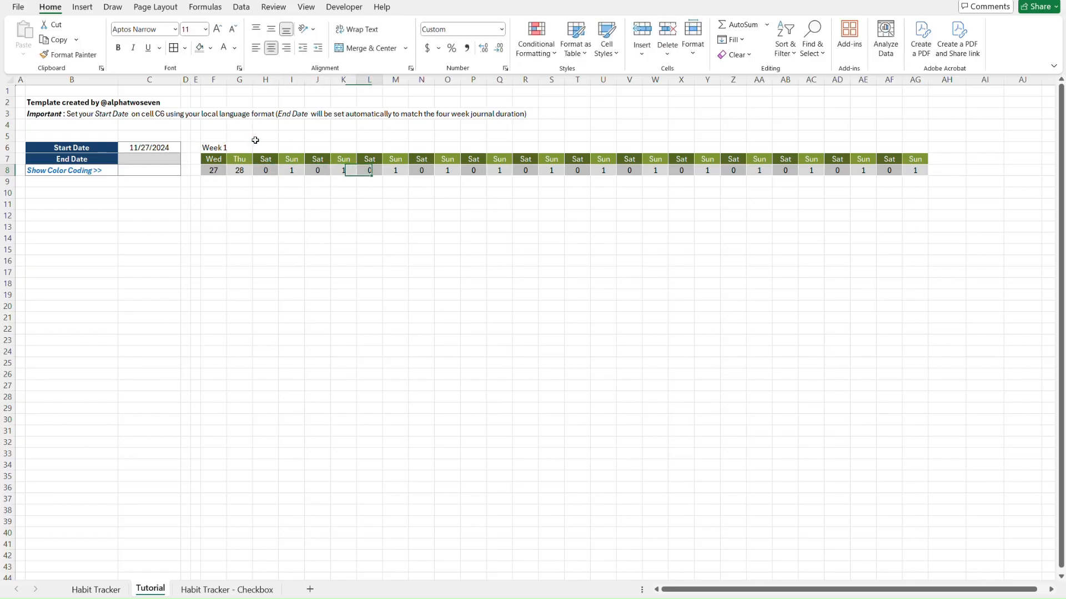
pyautogui.press('F2')
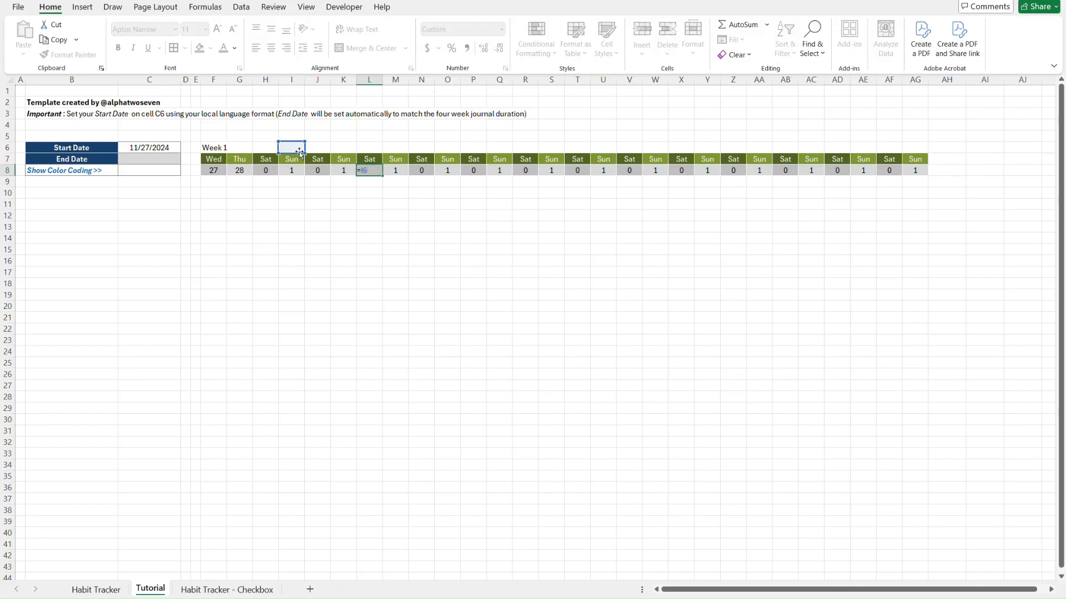
pyautogui.press('Escape')
pyautogui.press('Left')
pyautogui.press('Left')
pyautogui.press('Left')
pyautogui.press('Left')
pyautogui.press('Left')
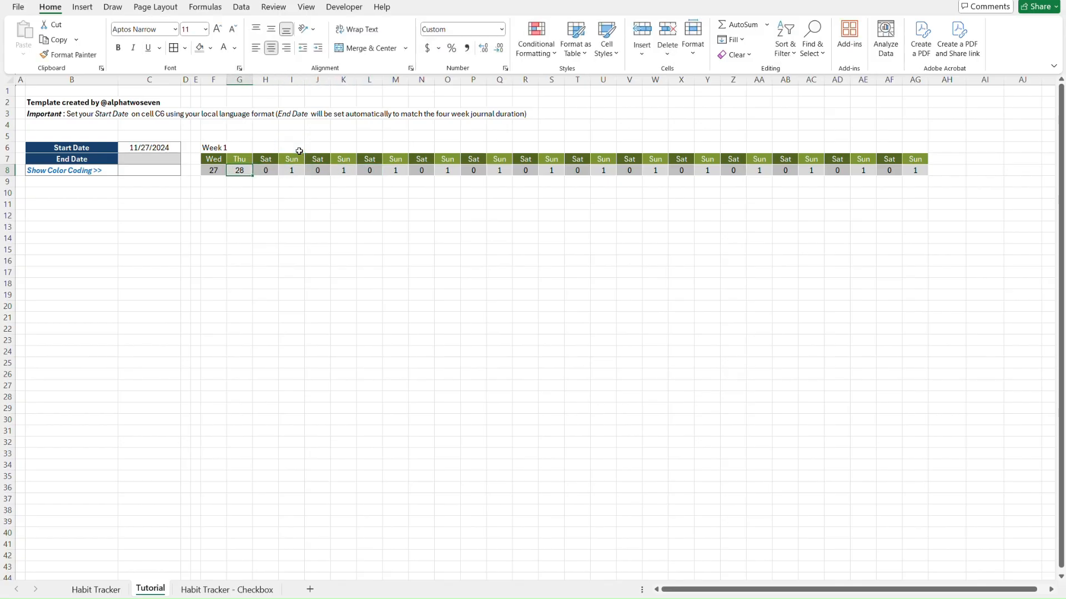
# Paste the G8 date formula across H8:AG8 as formulas only
pyautogui.hotkey('ctrl', 'c')
pyautogui.press('Right')
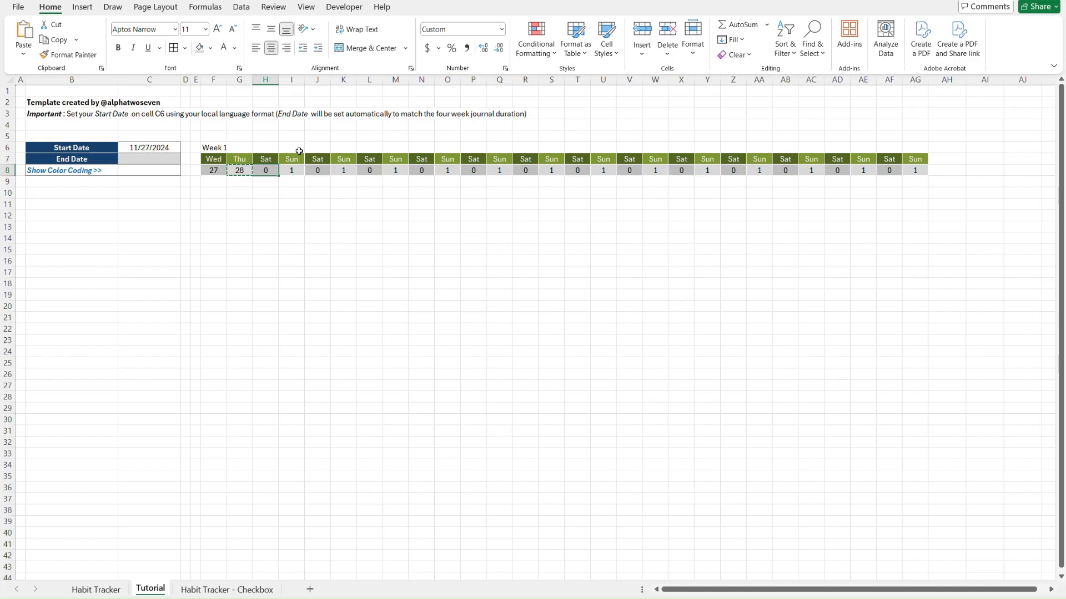
pyautogui.hotkey('ctrl', 'shift', 'Right')
pyautogui.hotkey('ctrl', 'v')
pyautogui.hotkey('ctrl', 'alt', 'v')
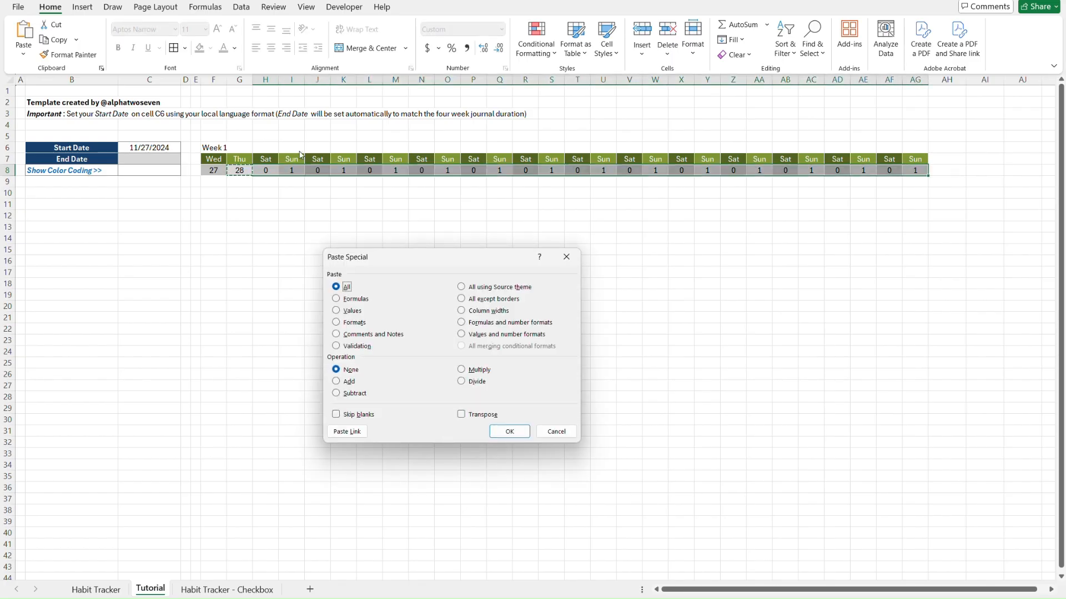
pyautogui.press('f')
pyautogui.press('Return')
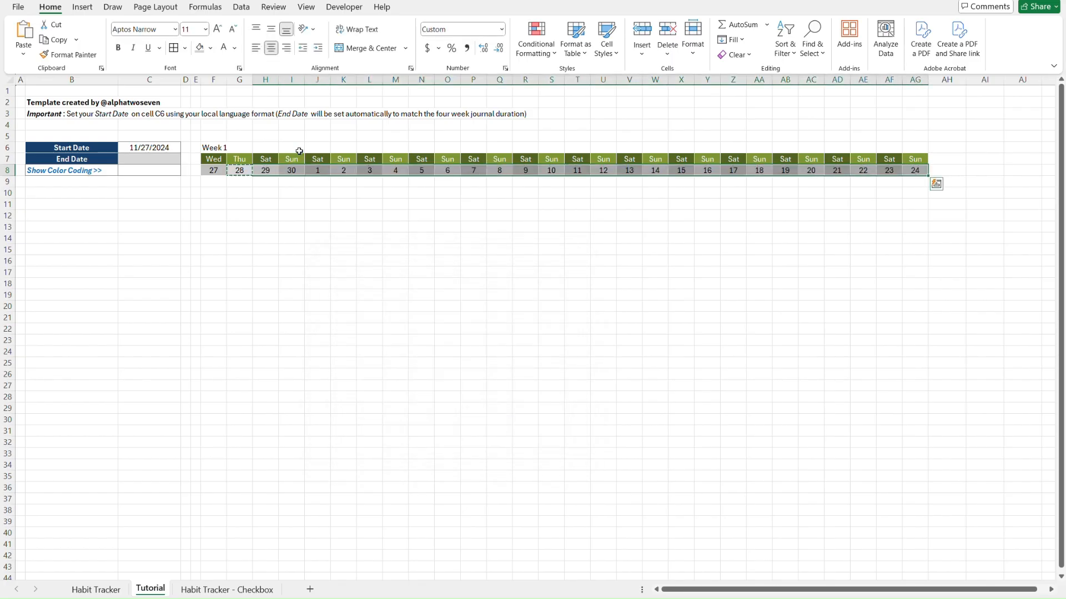
pyautogui.press('Escape')
pyautogui.press('Left')
pyautogui.press('Left')
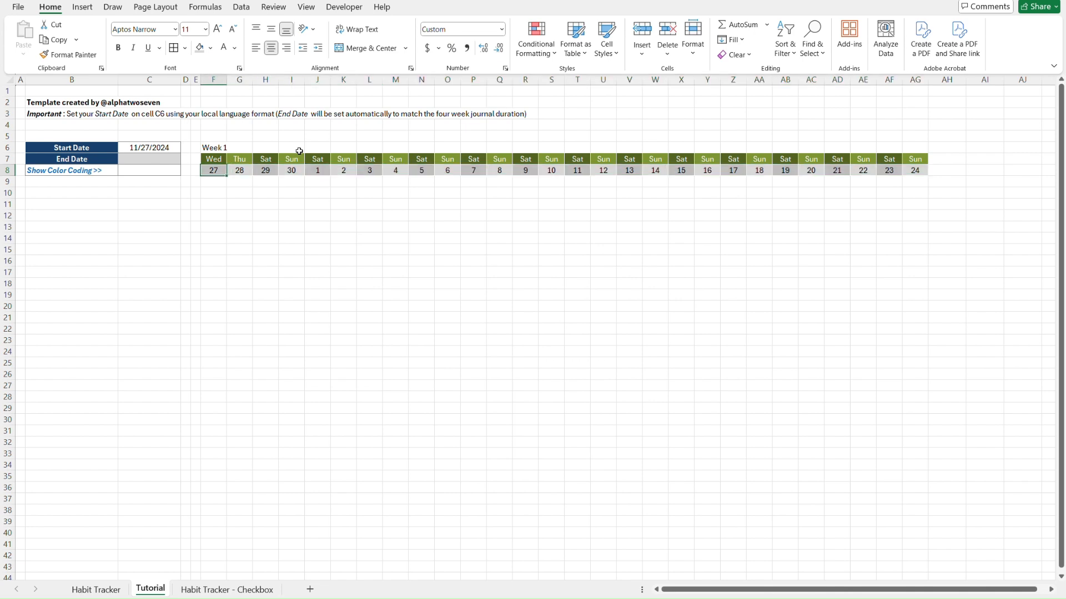
pyautogui.press('Right')
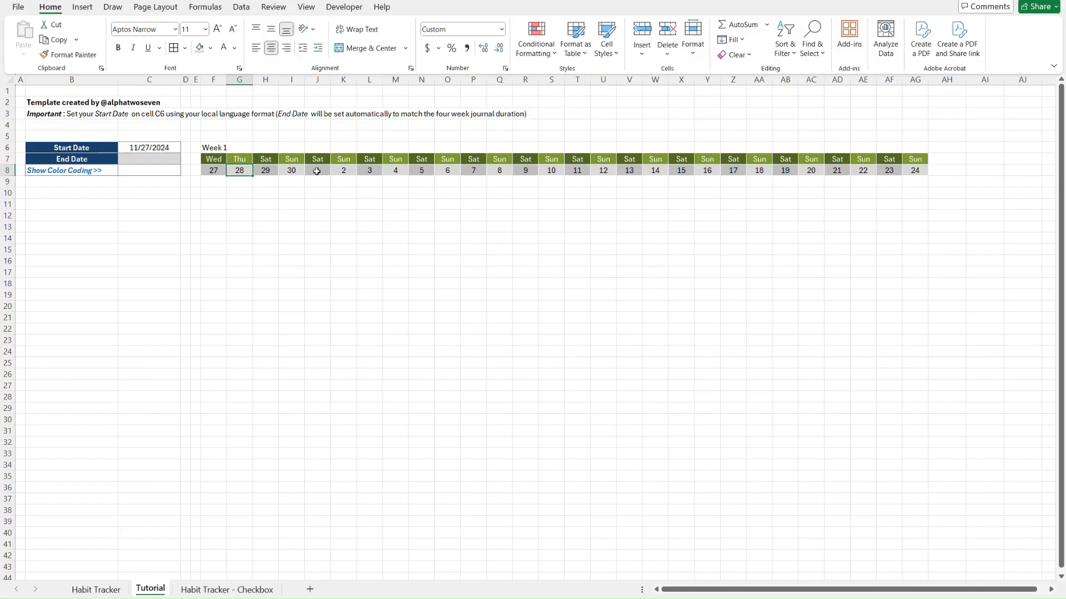
# Paste the G7 weekday formula across H7:AG7 as formulas only
pyautogui.press('Up')
pyautogui.hotkey('ctrl', 'c')
pyautogui.press('Right')
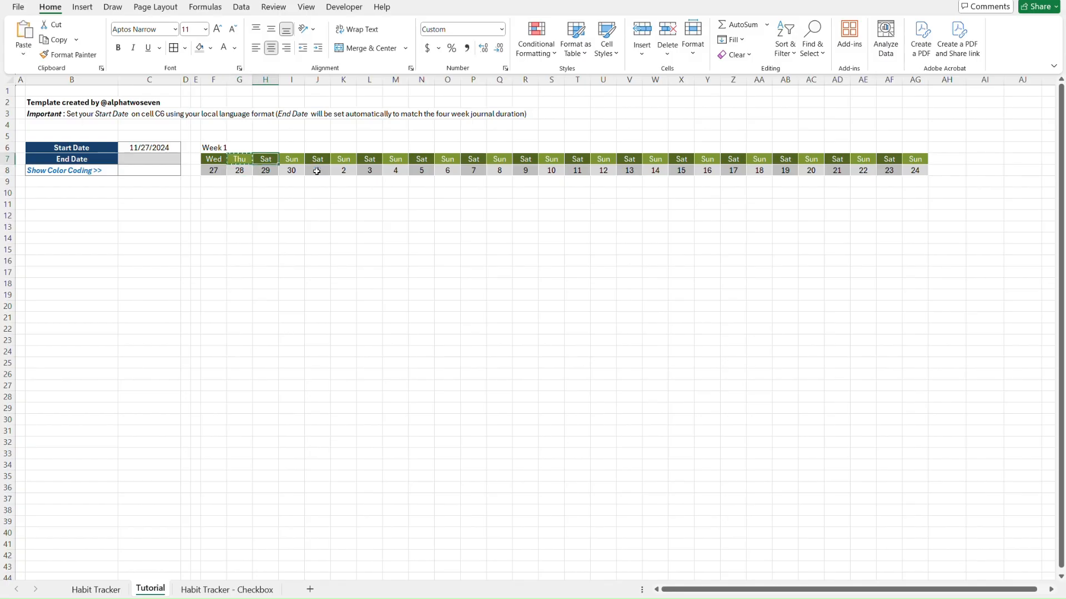
pyautogui.hotkey('ctrl', 'shift', 'Right')
pyautogui.hotkey('ctrl', 'v')
pyautogui.hotkey('ctrl', 'alt', 'v')
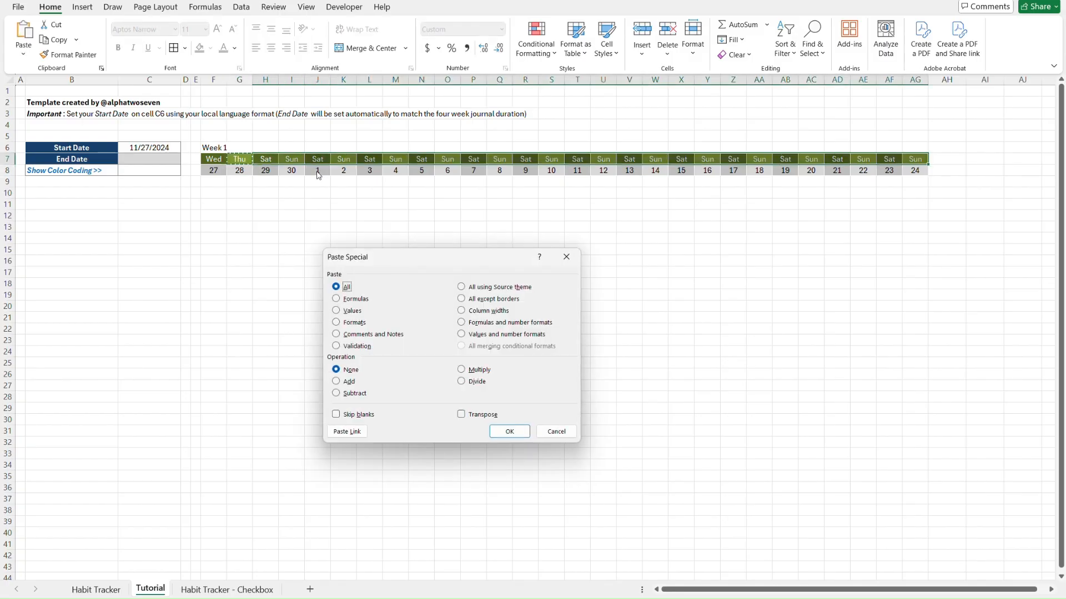
pyautogui.press('f')
pyautogui.press('Return')
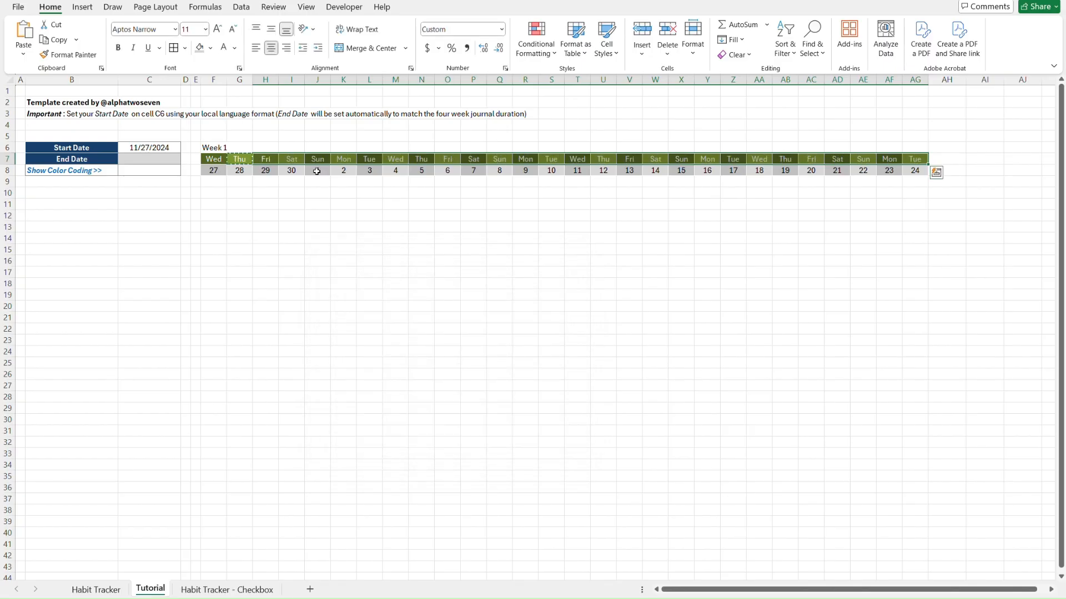
pyautogui.press('Escape')
# Go to the second week's first day, Wed 4 in column M, ready for its label
pyautogui.press('Up')
pyautogui.press('Left')
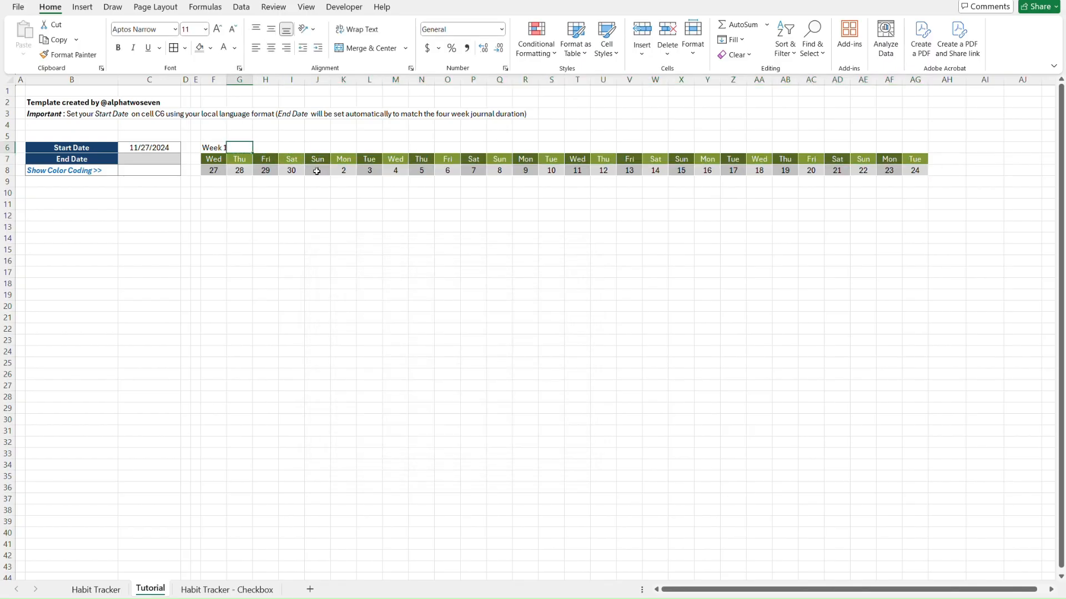
pyautogui.press('Left')
pyautogui.press('Down')
pyautogui.press('Right')
pyautogui.press('Right')
pyautogui.press('Right')
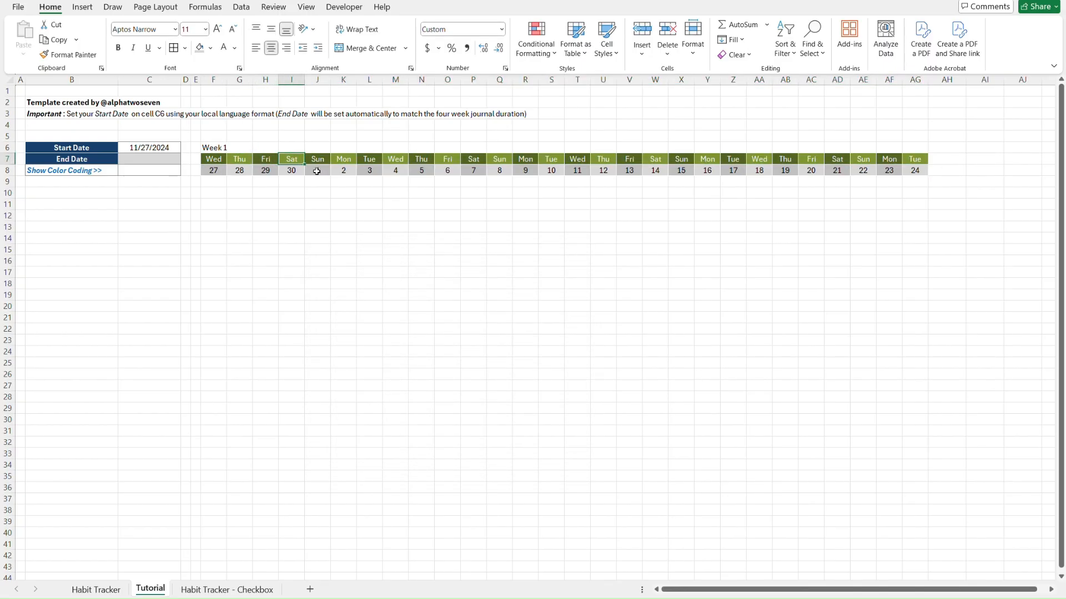
pyautogui.press('Right')
pyautogui.press('Right')
pyautogui.press('Right')
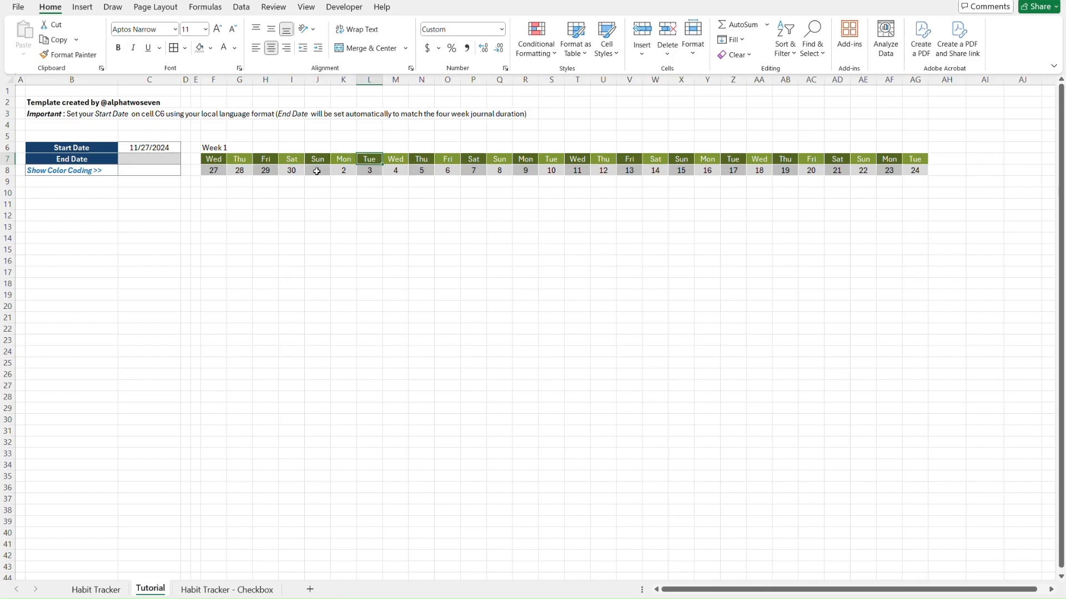
pyautogui.press('Right')
pyautogui.press('Down')
pyautogui.hotkey('ctrl', 'v')
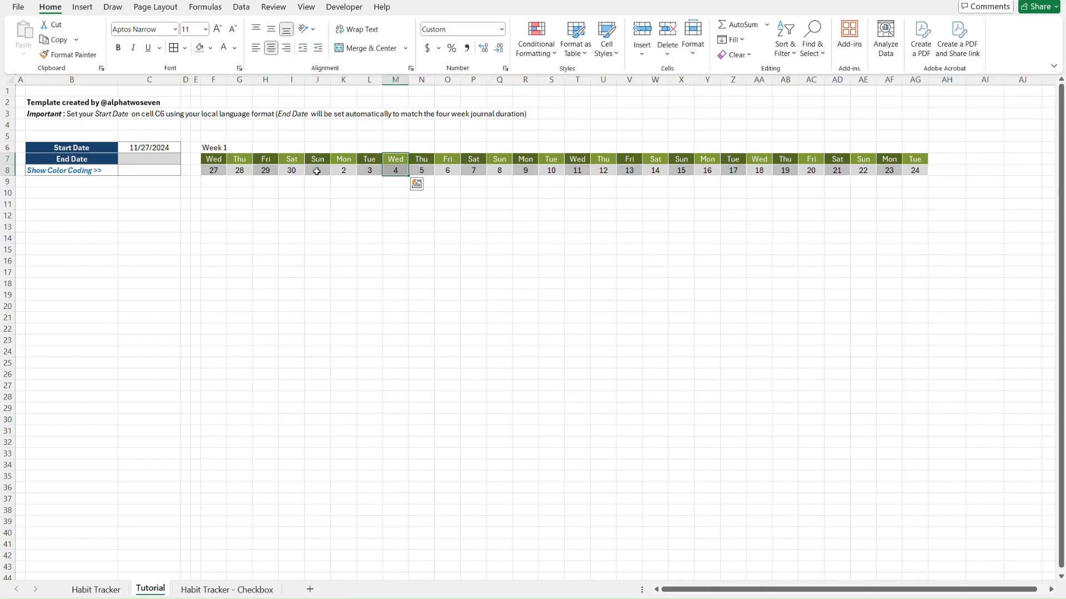
pyautogui.press('Up')
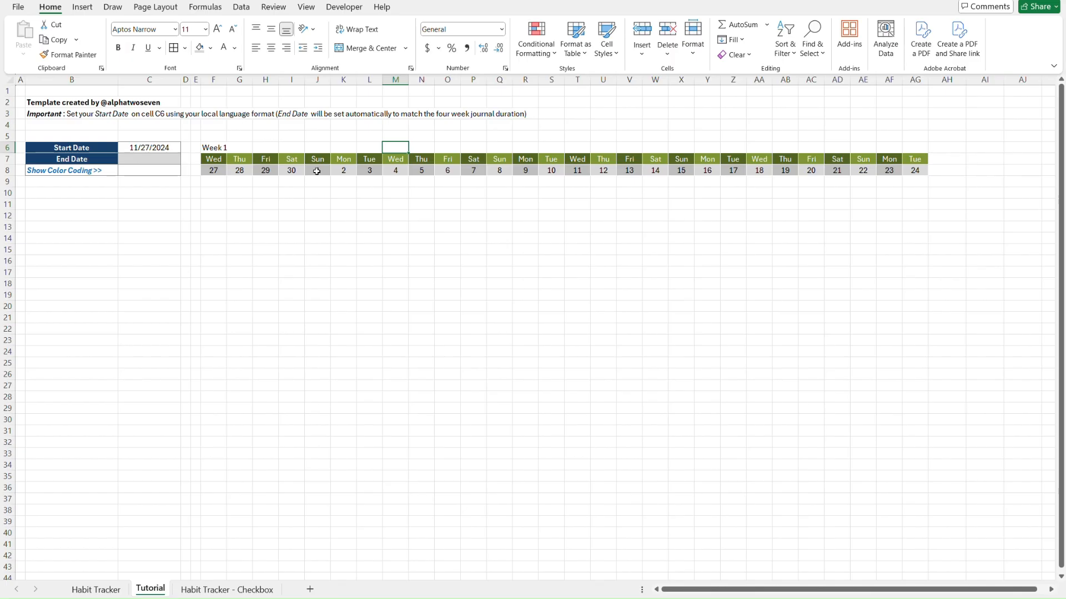
# Type 'Week 2' in M6, 'Week 3' in T6 and 'Week 4' in AA6
pyautogui.write('Week')
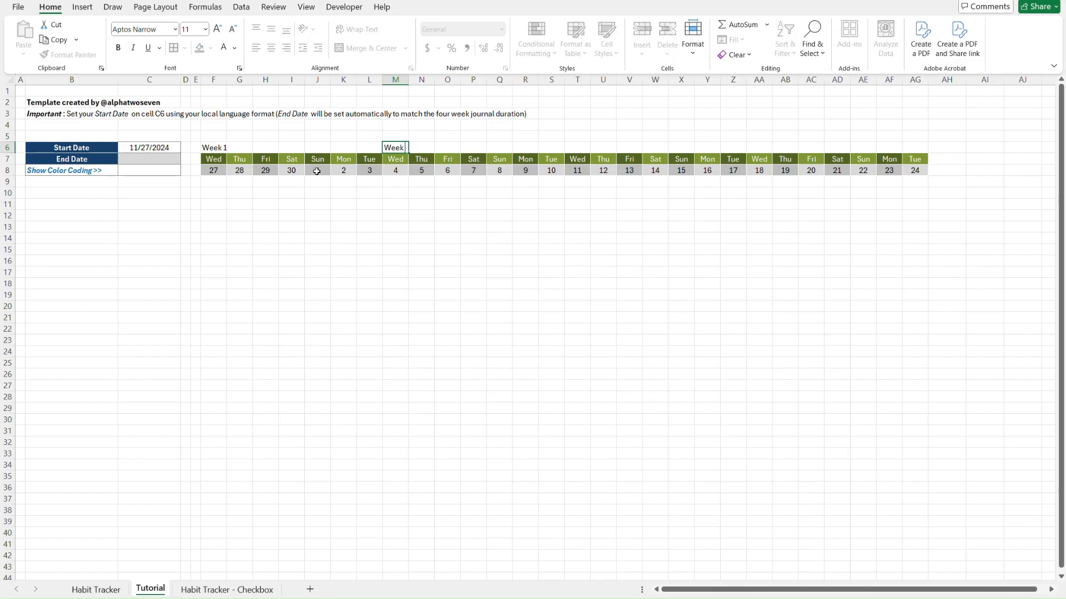
pyautogui.write(' 2')
pyautogui.press('Return')
pyautogui.press('Right')
pyautogui.press('Right')
pyautogui.press('Right')
pyautogui.press('Right')
pyautogui.press('Right')
pyautogui.press('Right')
pyautogui.press('Right')
pyautogui.press('Right')
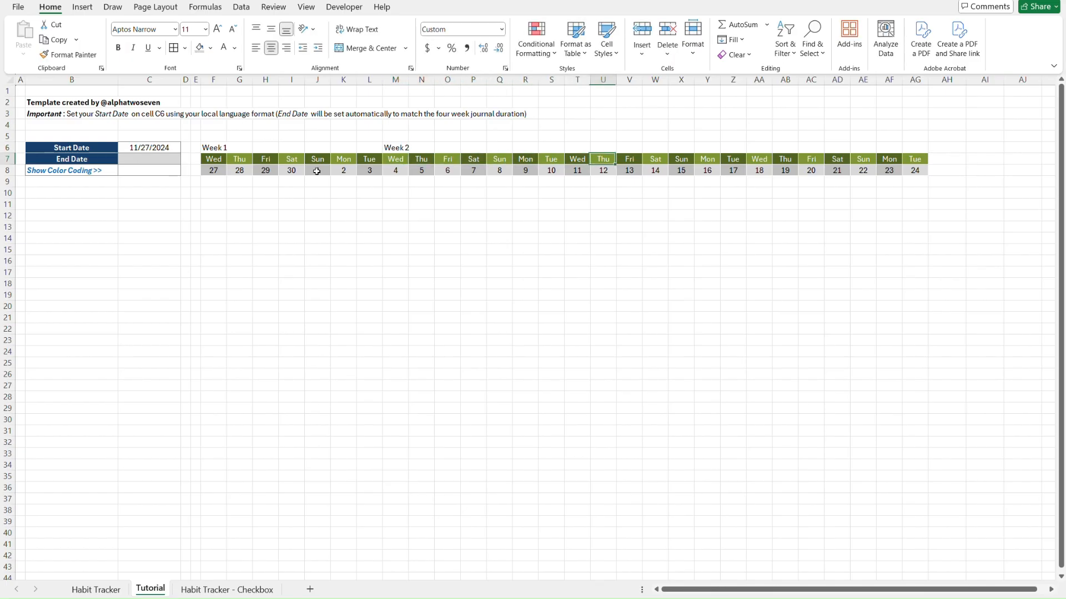
pyautogui.press('Left')
pyautogui.press('Up')
pyautogui.write('Wee')
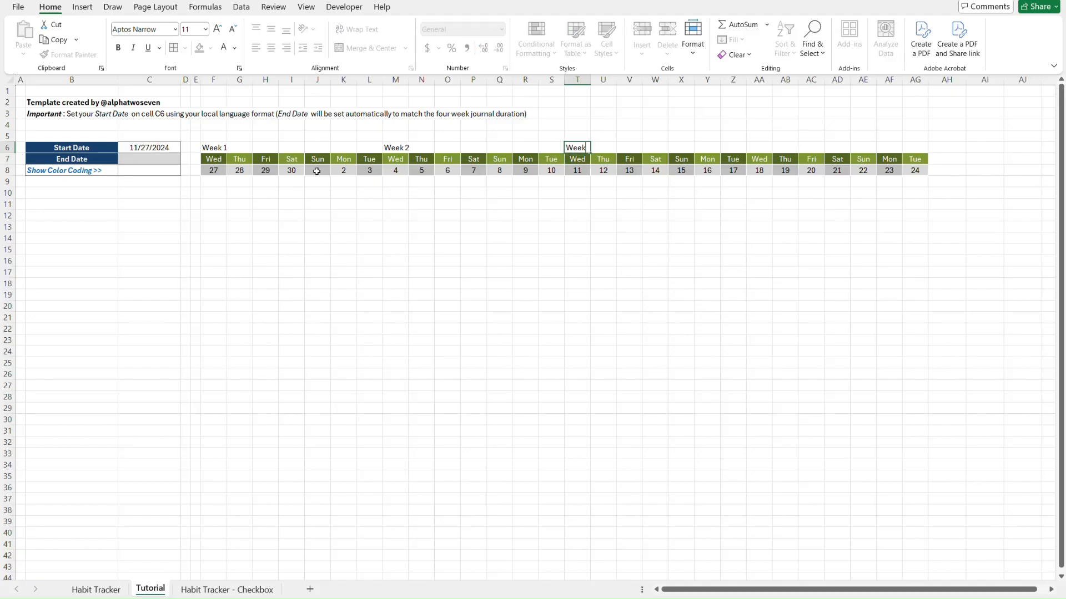
pyautogui.write('k 3')
pyautogui.press('Return')
pyautogui.press('Right')
pyautogui.press('Right')
pyautogui.press('Right')
pyautogui.press('Right')
pyautogui.press('Right')
pyautogui.press('Right')
pyautogui.press('Right')
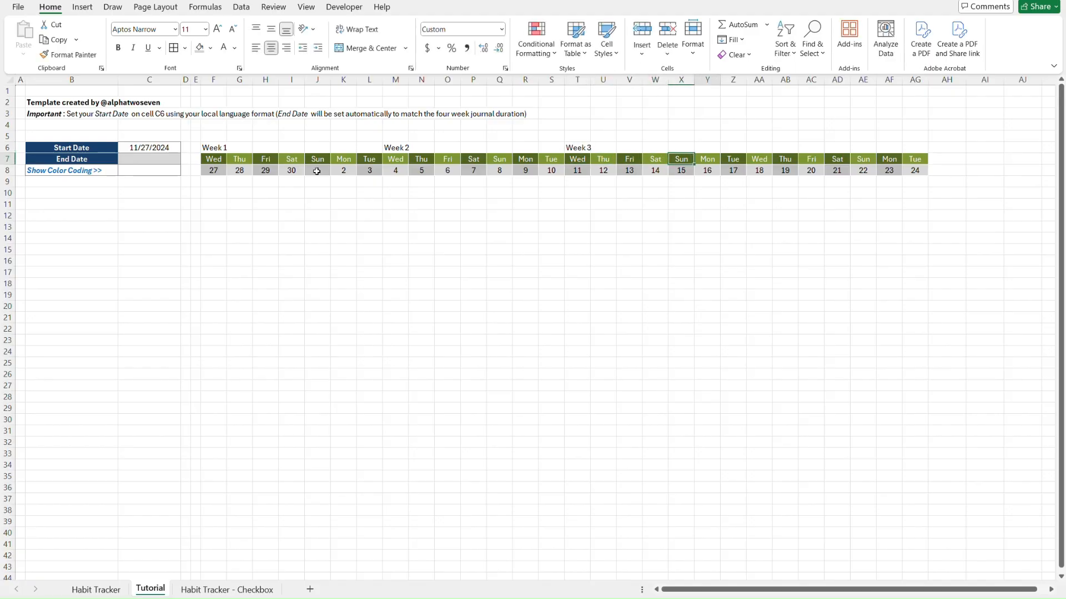
pyautogui.press('Up')
pyautogui.write('W')
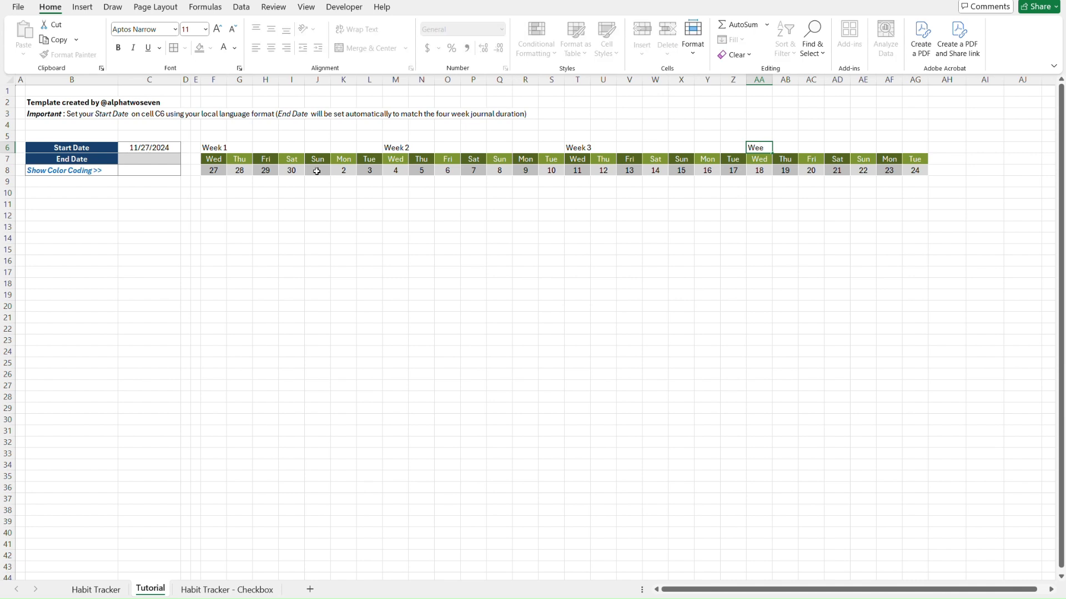
pyautogui.write('eek 4')
pyautogui.press('Return')
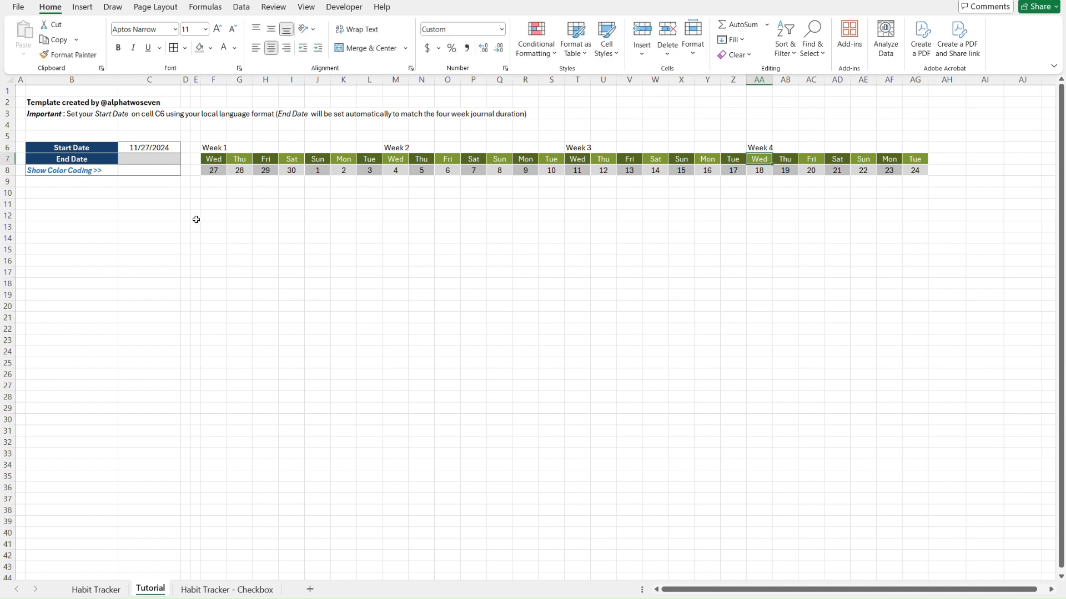
# Select the Week 1 header across F6:L6 and compare it with the finished Habit Tracker sheet
pyautogui.click(208, 148)
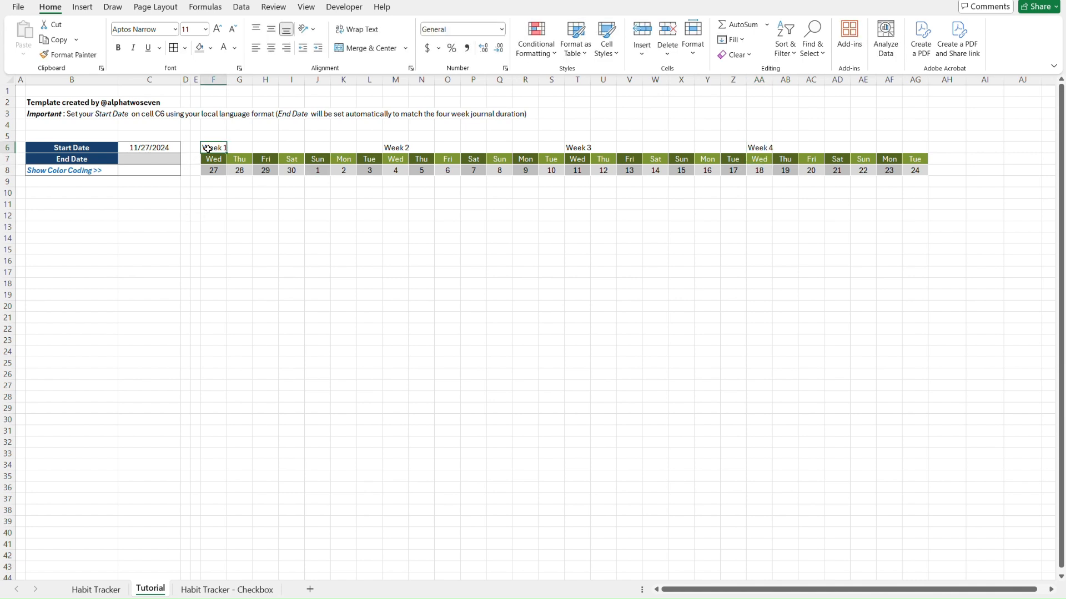
pyautogui.hotkey('shift', 'Right')
pyautogui.hotkey('shift', 'Right')
pyautogui.hotkey('shift', 'Right')
pyautogui.hotkey('shift', 'Right')
pyautogui.hotkey('shift', 'Right')
pyautogui.hotkey('shift', 'Right')
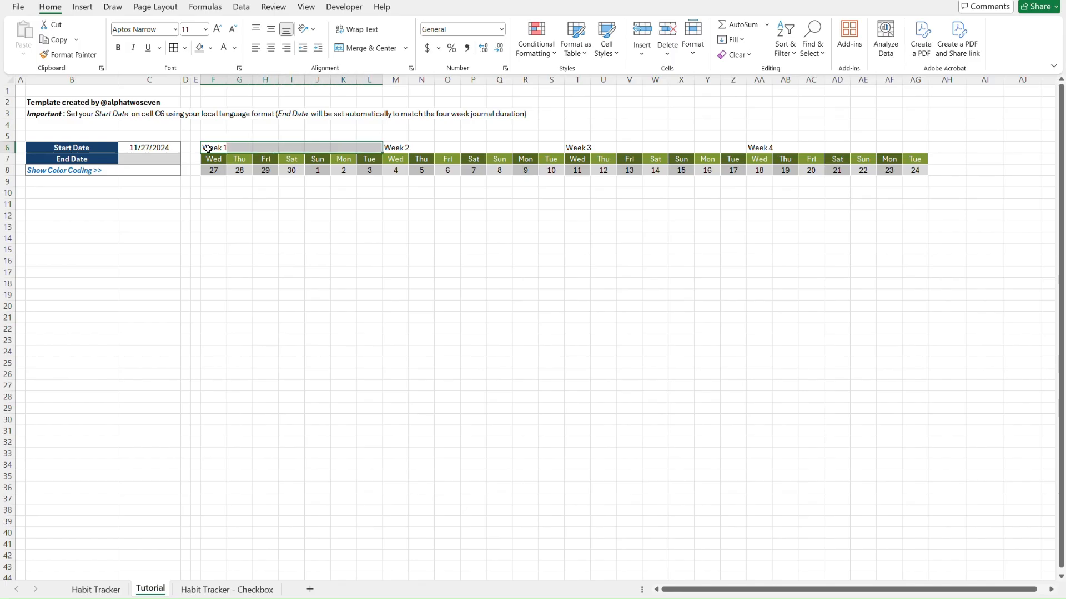
pyautogui.hotkey('ctrl', 'pageup')
pyautogui.click(208, 149)
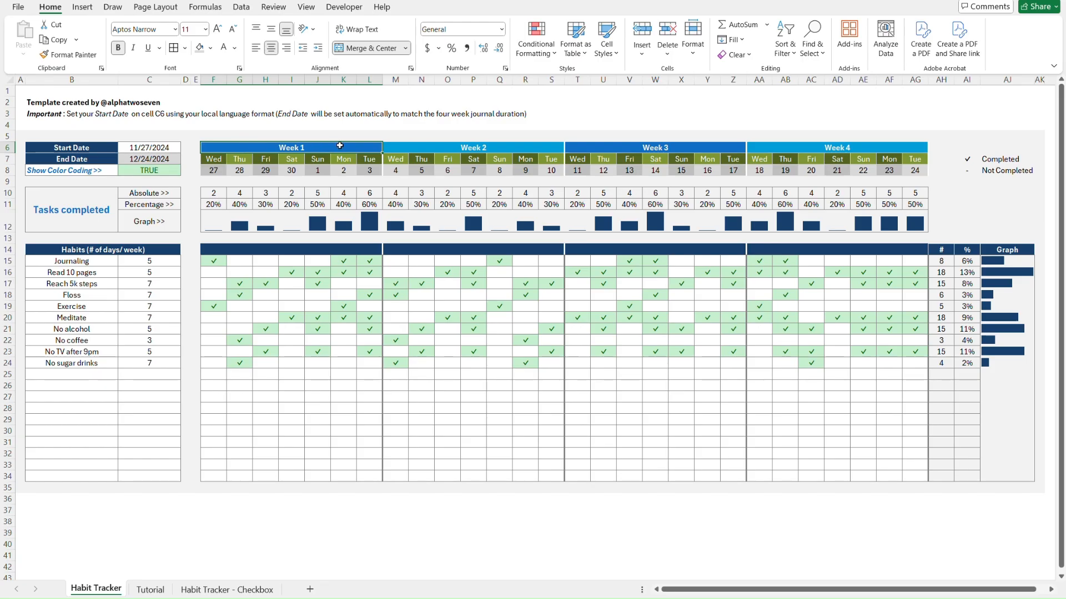
pyautogui.hotkey('ctrl', 'pagedown')
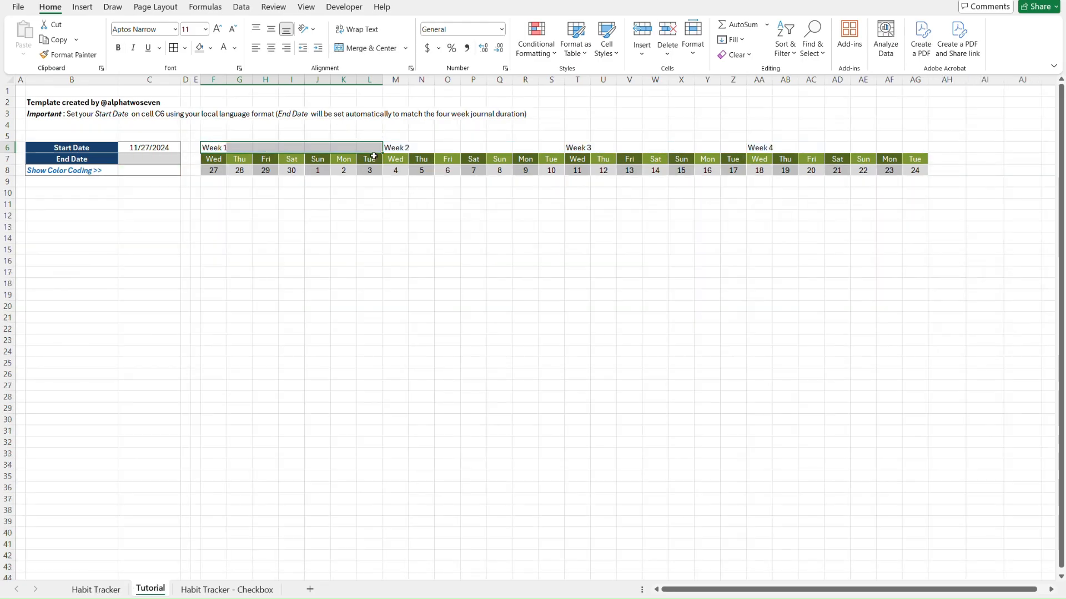
# Merge Week 1 over its seven days with dark blue fill and bold text, then Format Painter it onto Week 3
pyautogui.click(366, 50)
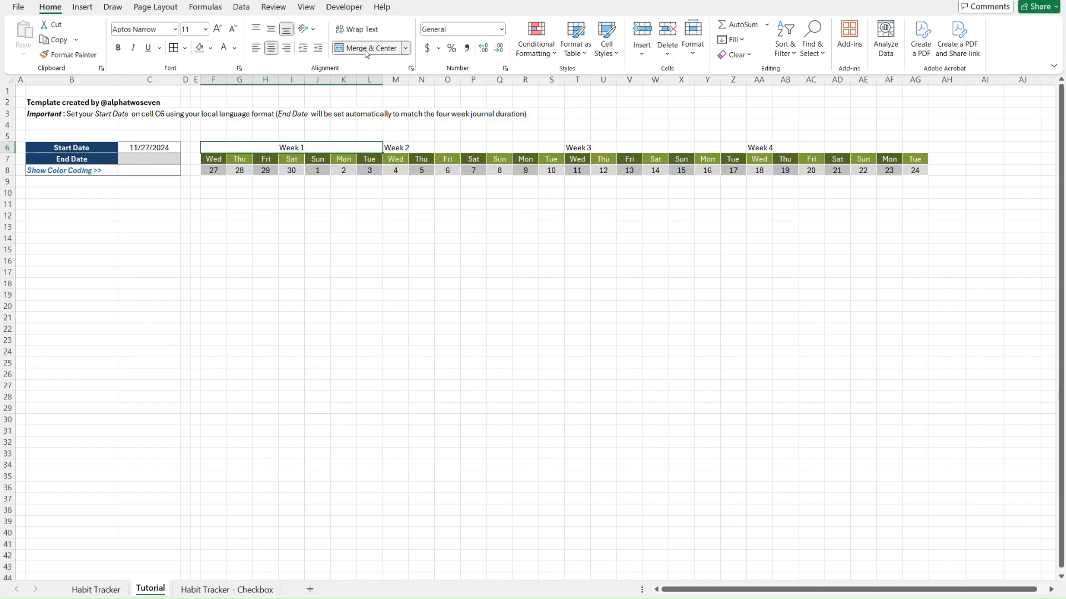
pyautogui.click(212, 50)
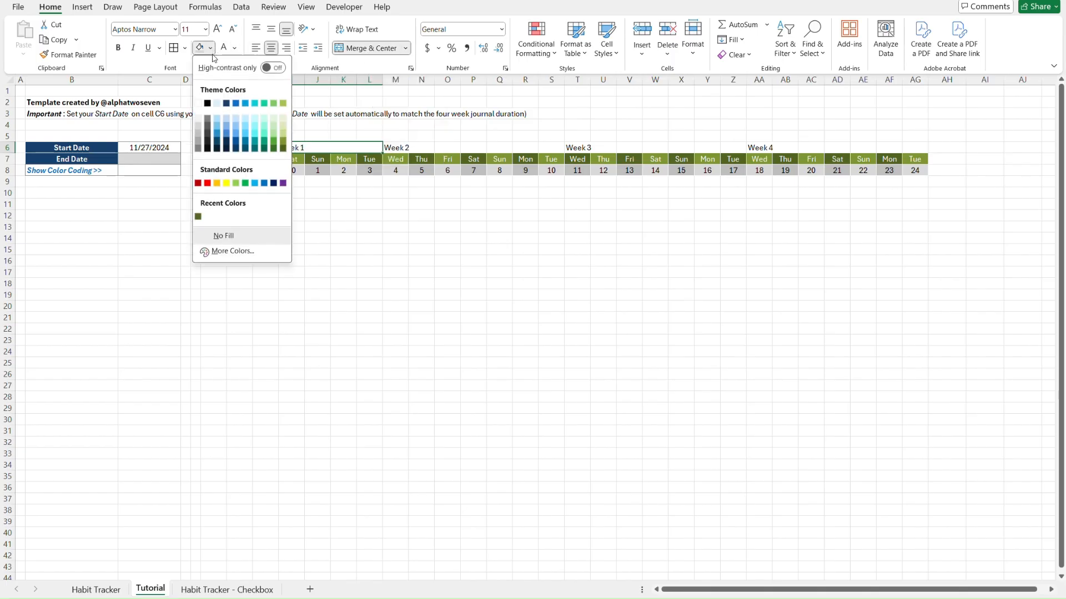
pyautogui.click(236, 104)
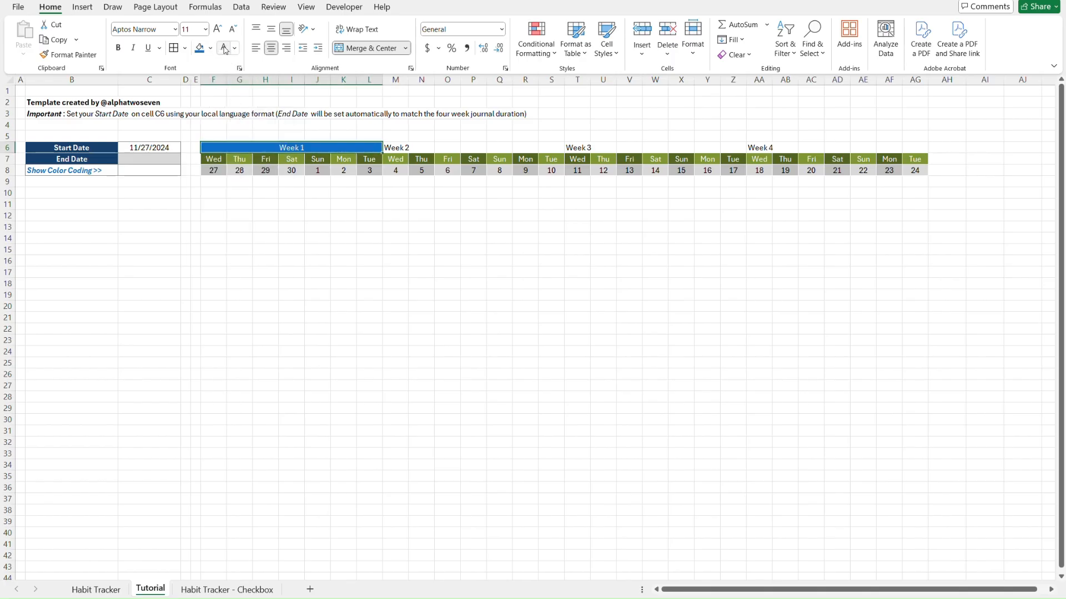
pyautogui.hotkey('ctrl', 'b')
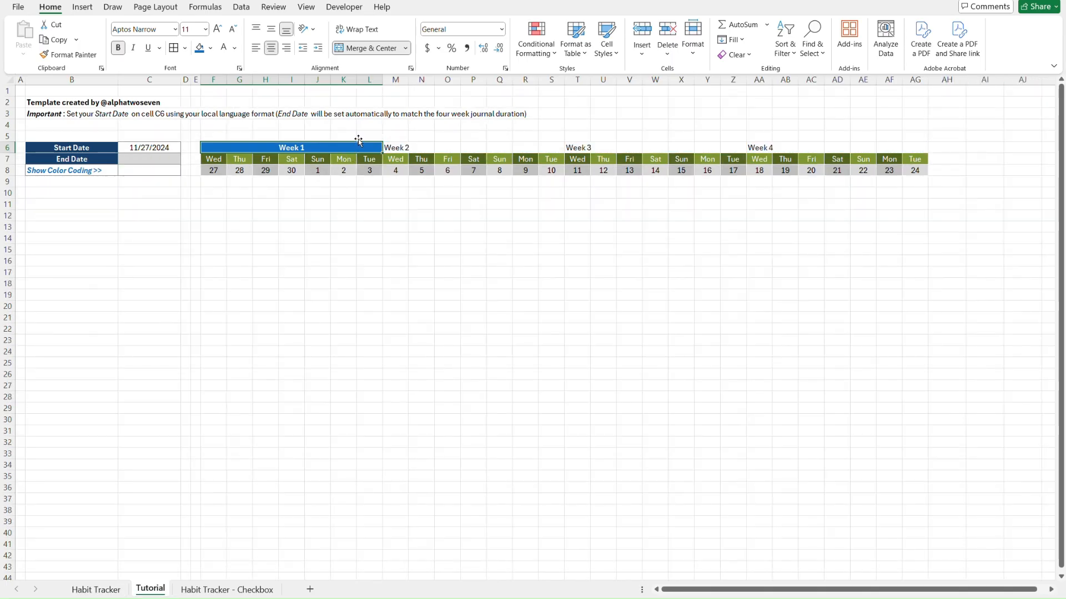
pyautogui.hotkey('alt', 'h')
pyautogui.press('f')
pyautogui.press('p')
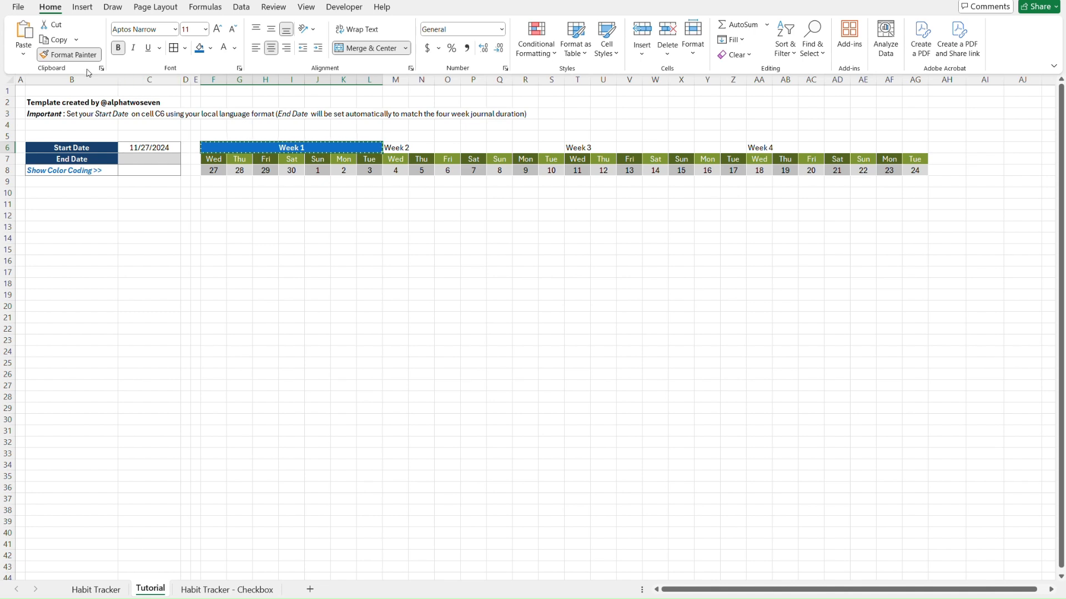
pyautogui.click(577, 149)
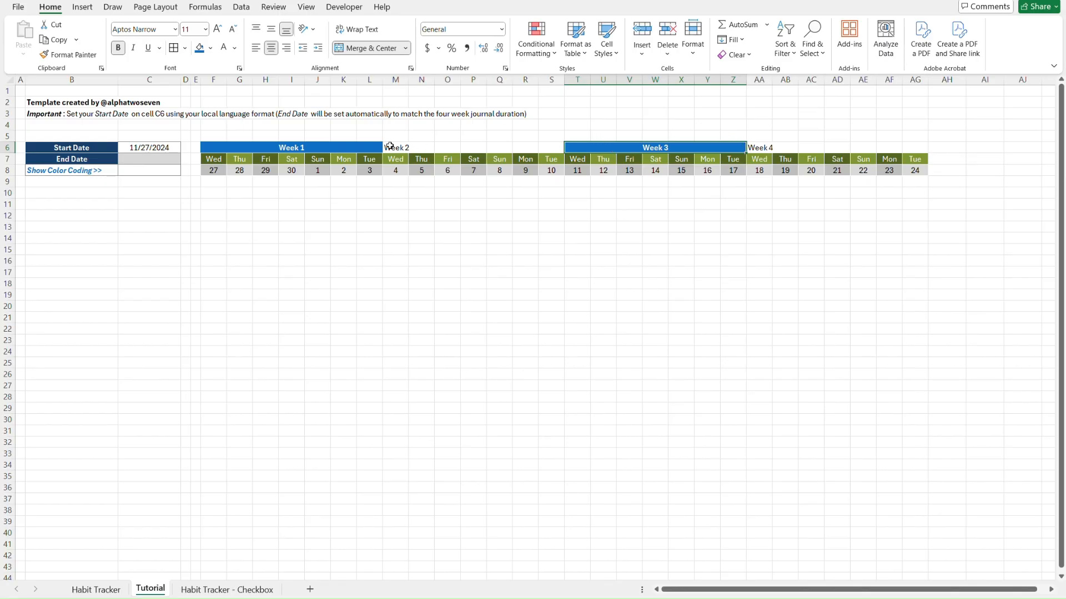
# Paint the merged header style onto Week 2, give it light blue fill, then paint that onto Week 4
pyautogui.click(67, 54)
pyautogui.click(392, 147)
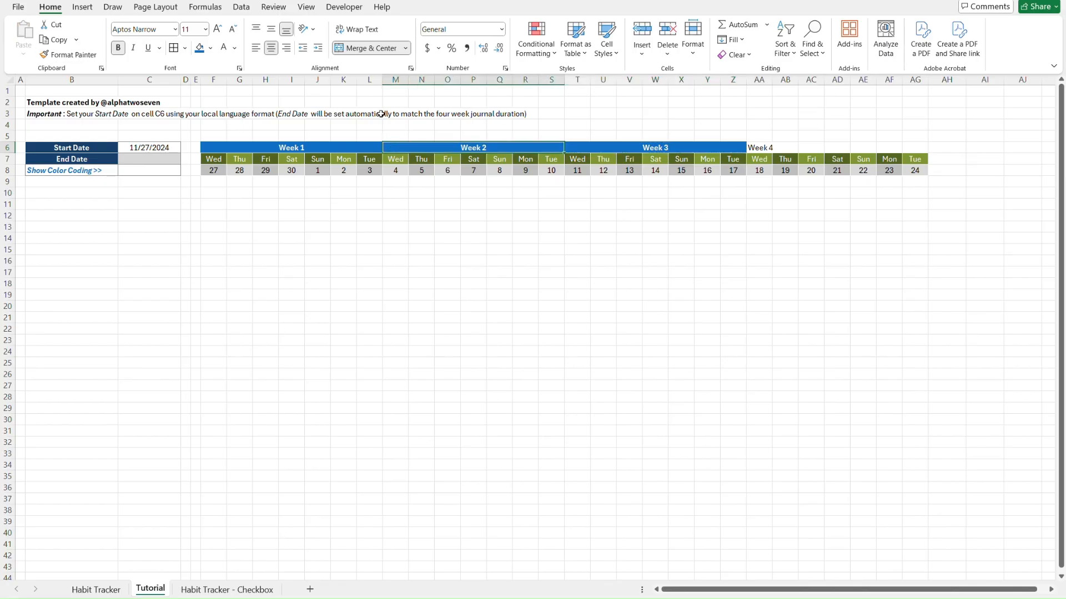
pyautogui.click(211, 48)
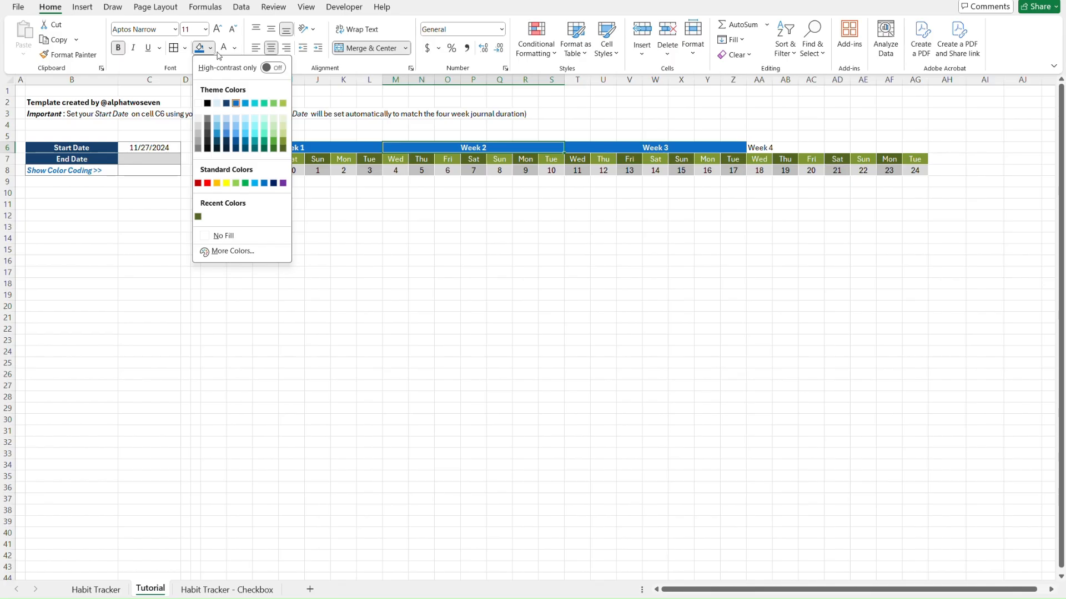
pyautogui.click(247, 104)
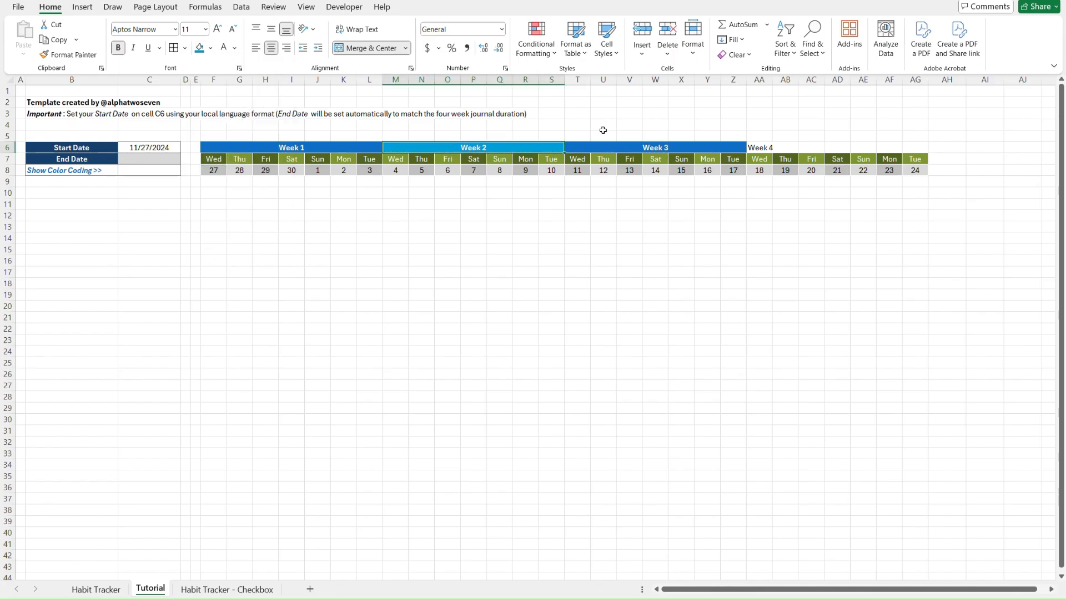
pyautogui.hotkey('alt', 'h')
pyautogui.press('f')
pyautogui.press('p')
pyautogui.click(760, 147)
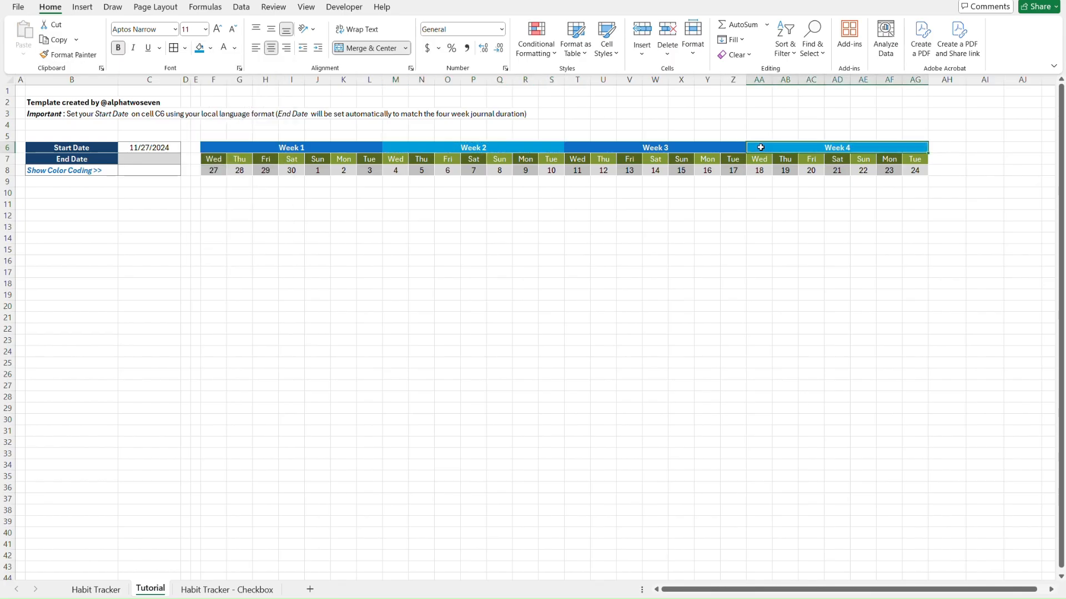
# Check the four week headers against the Habit Tracker sheet, then select Week 1's rows 6–8 block
pyautogui.click(912, 126)
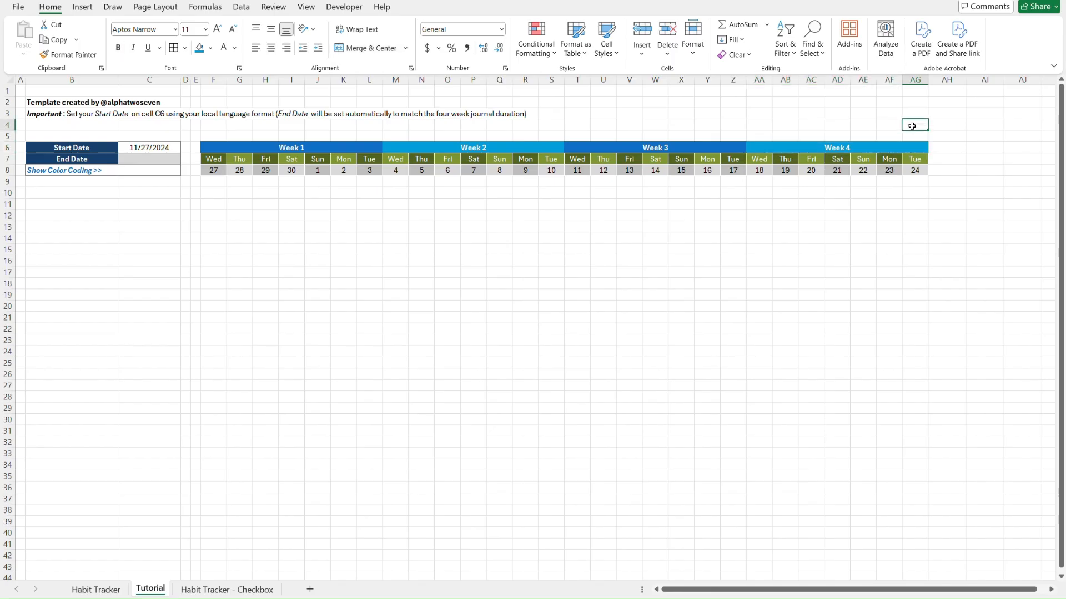
pyautogui.click(209, 151)
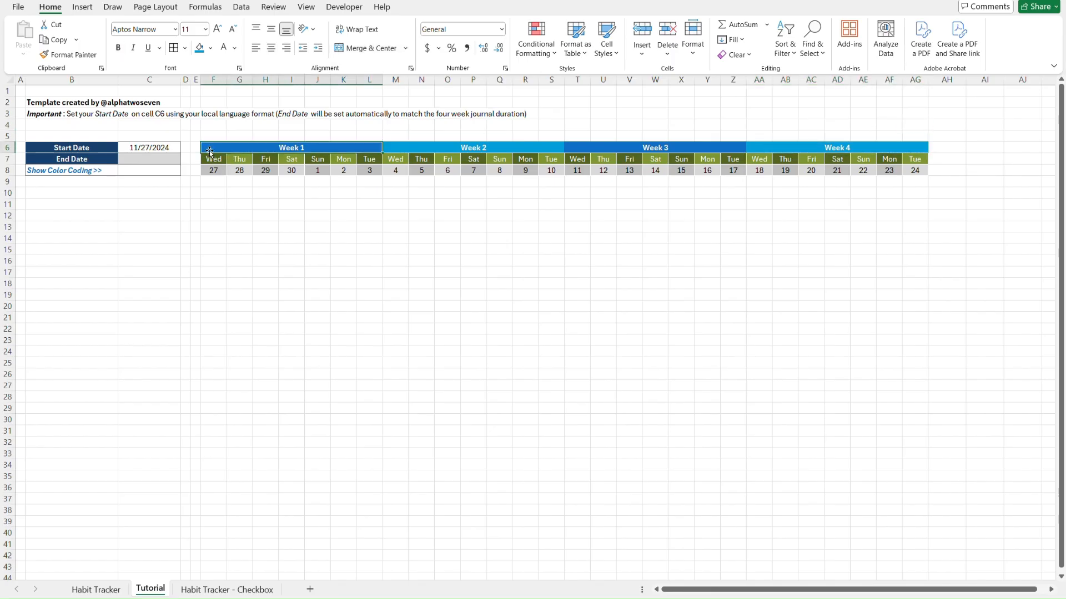
pyautogui.keyDown('shift'); pyautogui.click(867, 144); pyautogui.keyUp('shift')
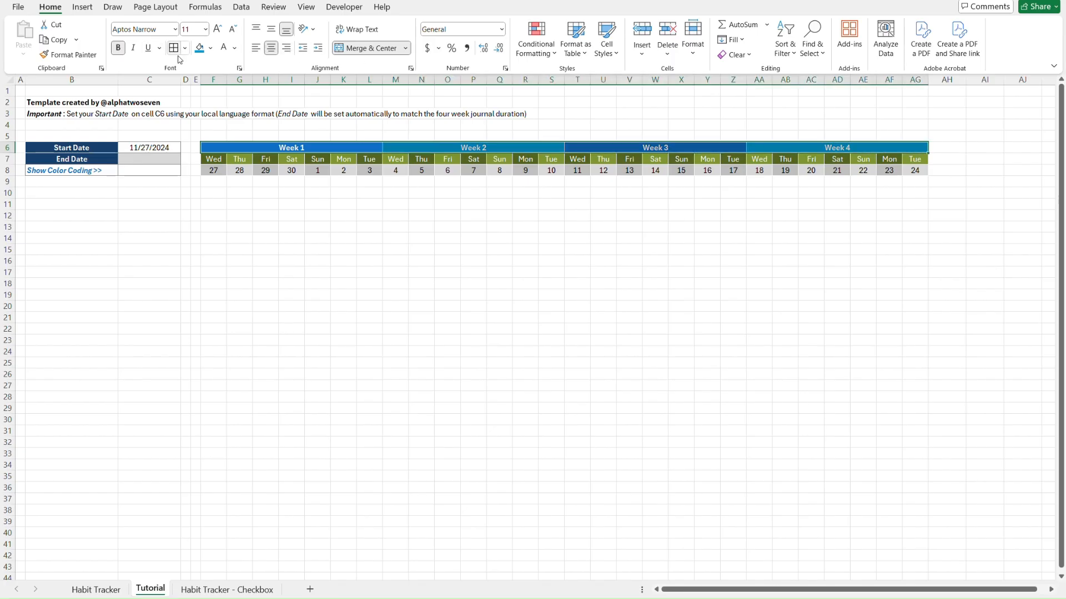
pyautogui.click(380, 249)
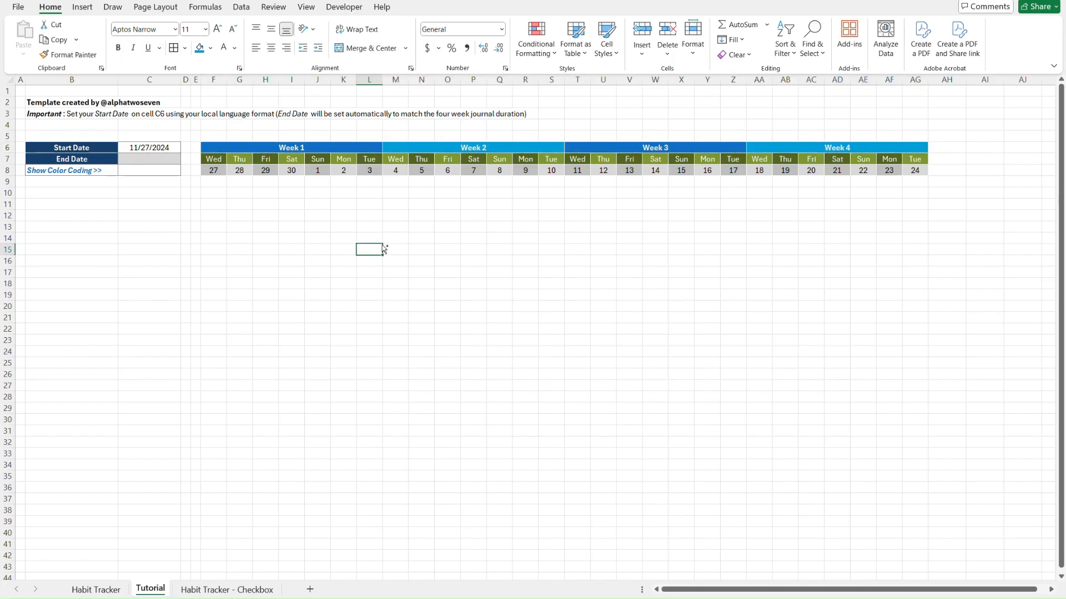
pyautogui.hotkey('ctrl', 'pageup')
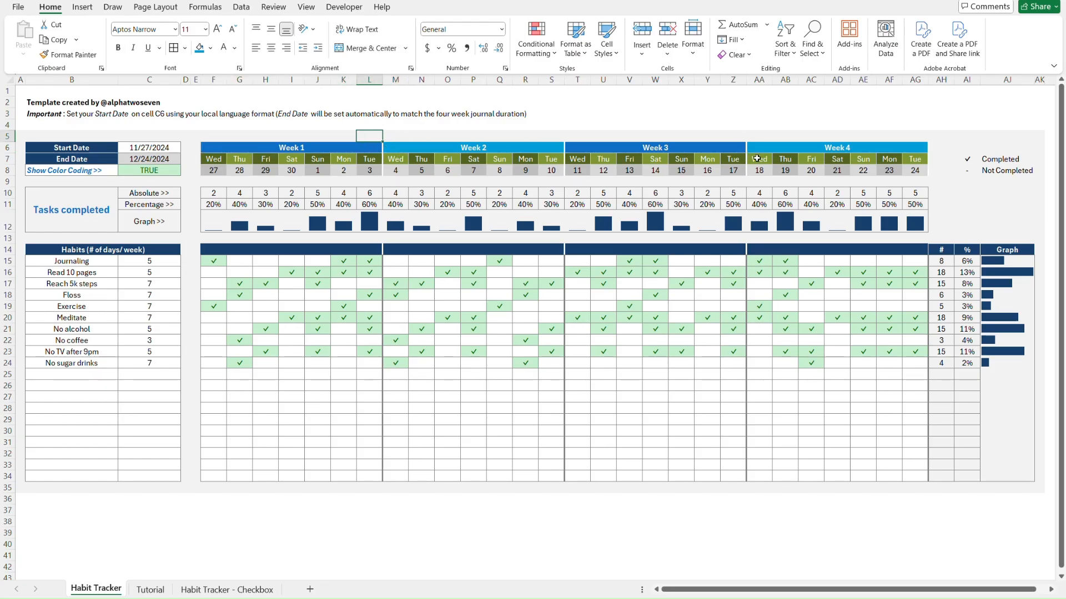
pyautogui.hotkey('ctrl', 'pagedown')
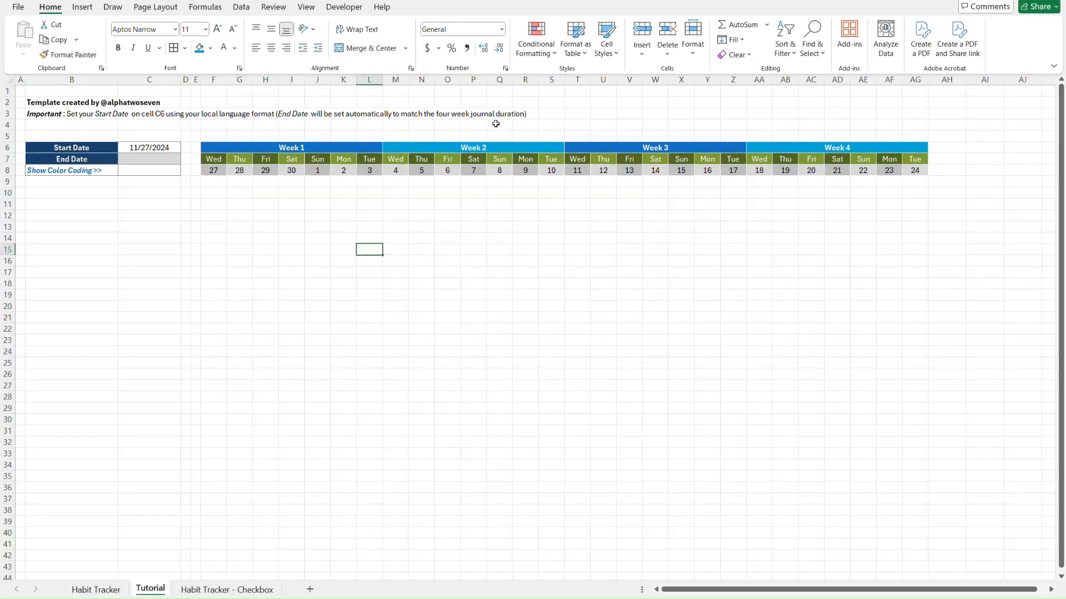
pyautogui.click(368, 173)
pyautogui.moveTo(370, 175); pyautogui.dragTo(370, 148)
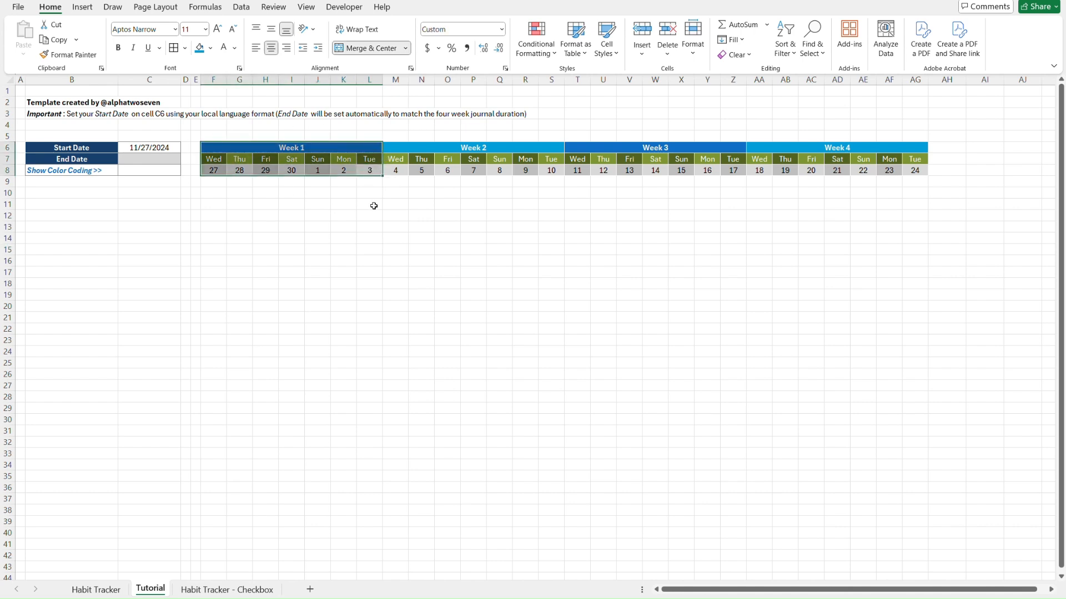
# Give the Week 1 block F6:L8 a thick right-hand border
pyautogui.click(185, 49)
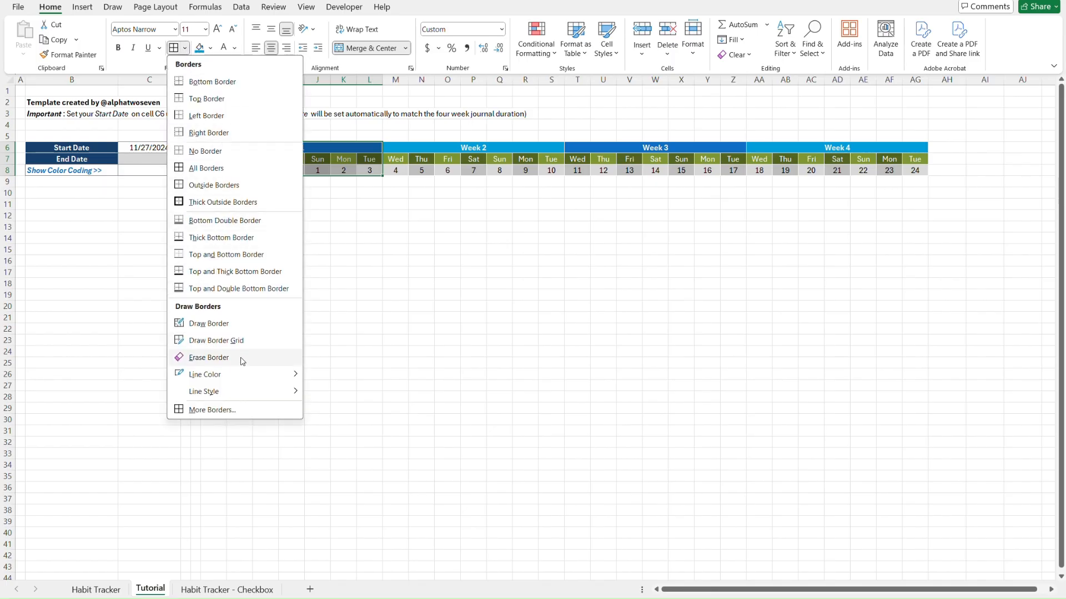
pyautogui.moveTo(244, 396)
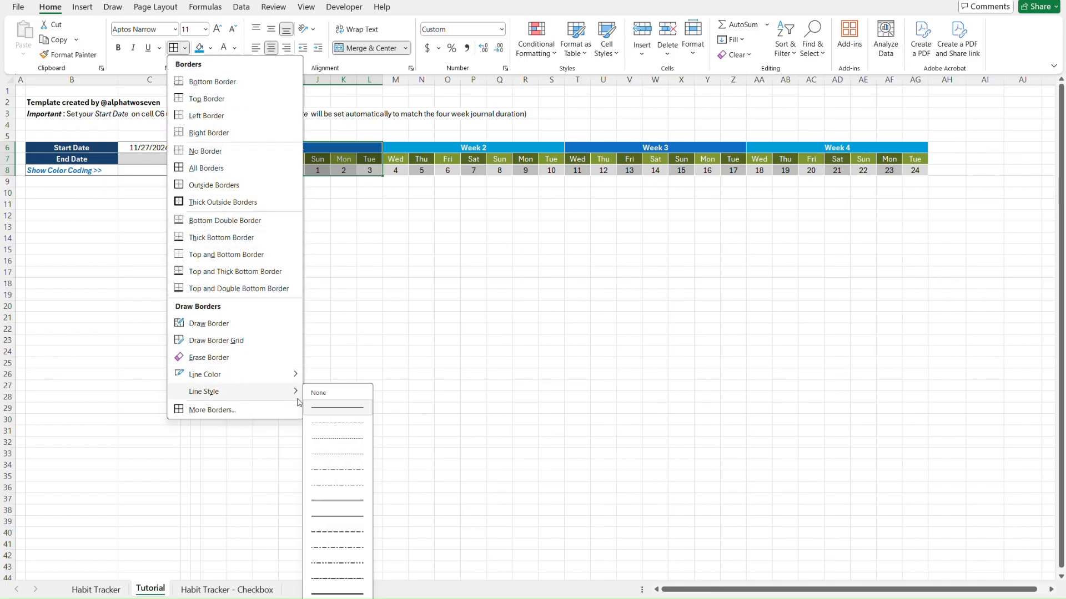
pyautogui.click(352, 594)
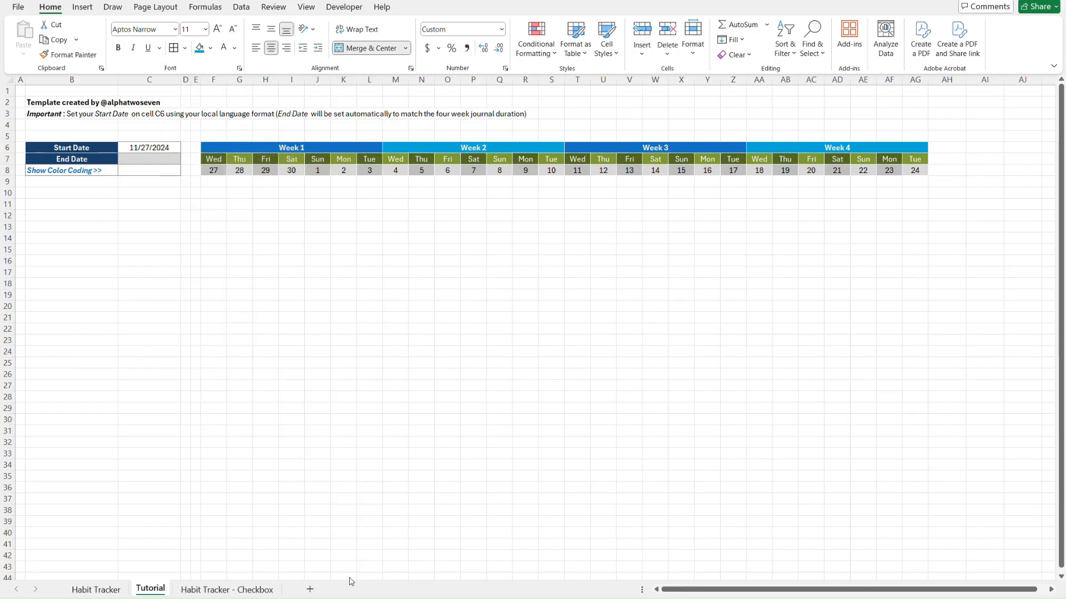
pyautogui.click(185, 48)
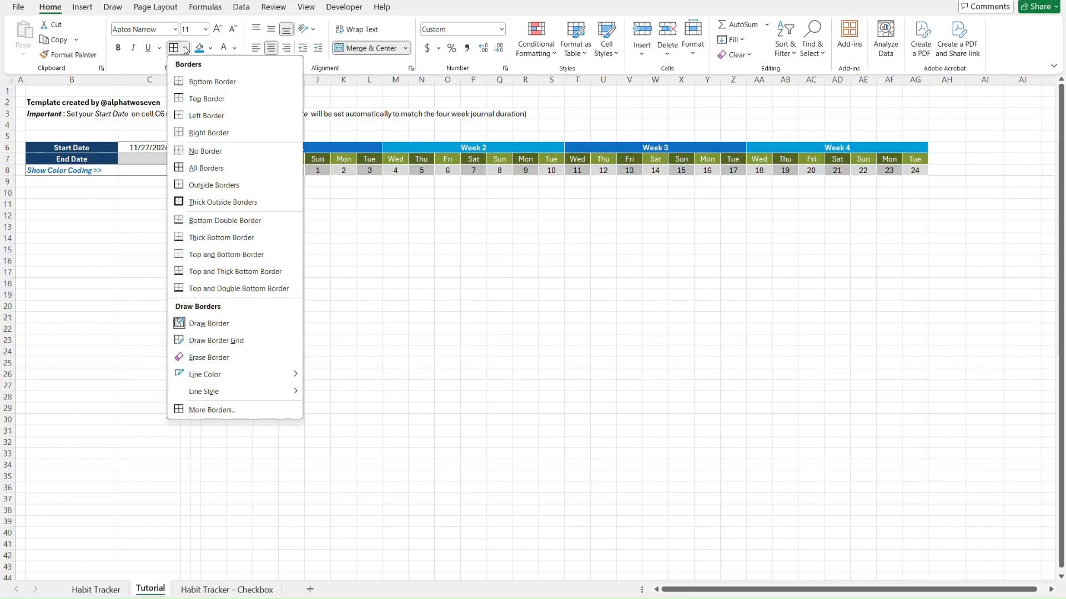
pyautogui.click(217, 133)
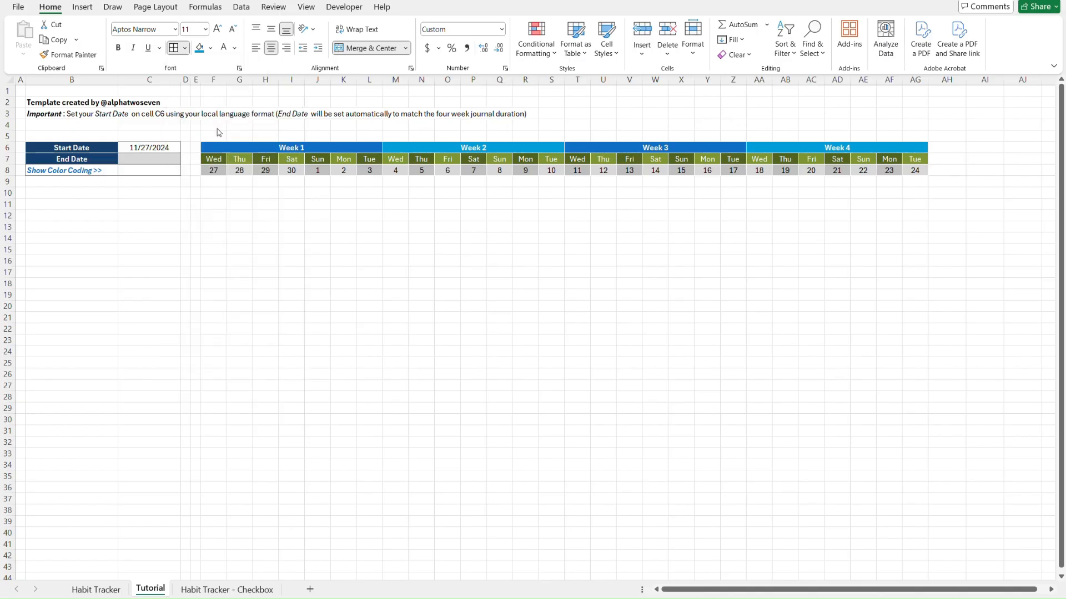
# Select the Week 2 and Week 3 blocks spanning rows 6 to 8
pyautogui.click(516, 240)
pyautogui.hotkey('ctrl', 'Up')
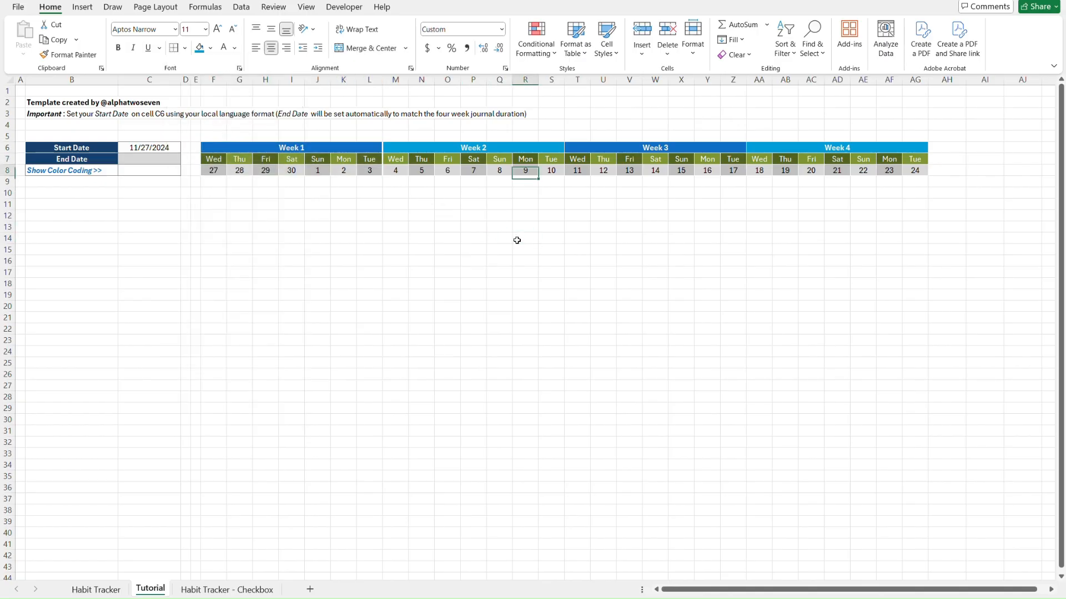
pyautogui.press('Right')
pyautogui.hotkey('shift', 'Up')
pyautogui.hotkey('shift', 'Up')
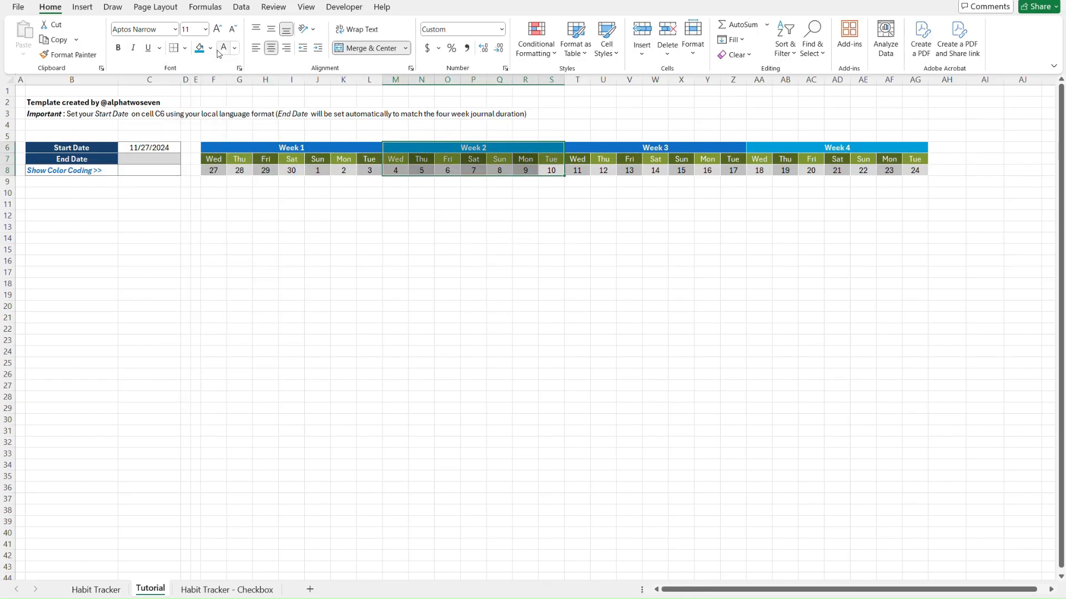
pyautogui.press('Right')
pyautogui.press('Right')
pyautogui.press('Right')
pyautogui.press('Right')
pyautogui.press('Right')
pyautogui.press('Right')
pyautogui.press('Right')
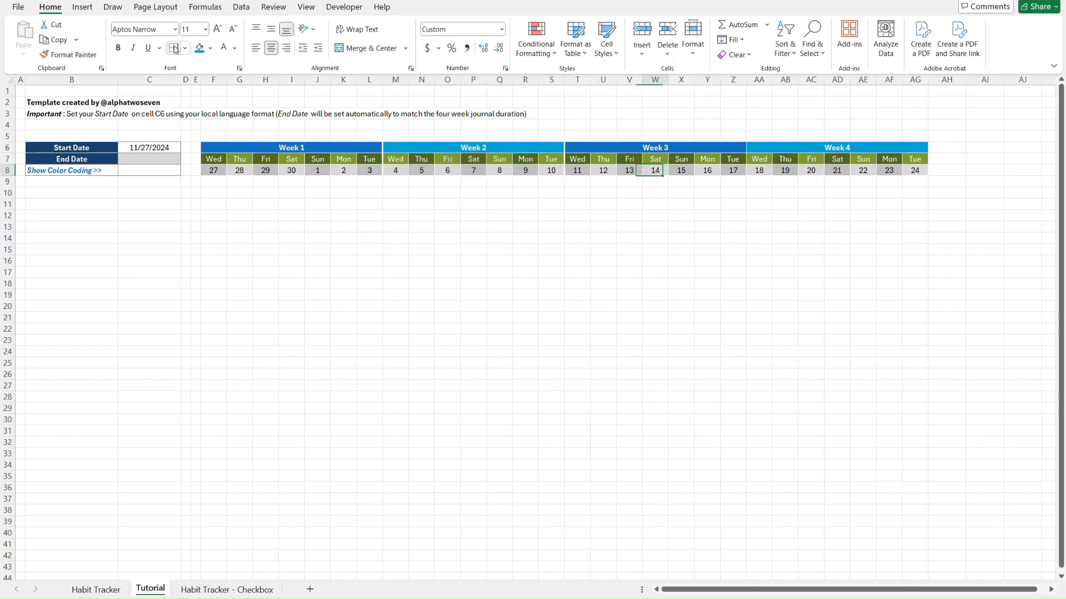
pyautogui.hotkey('shift', 'Up')
pyautogui.hotkey('shift', 'Up')
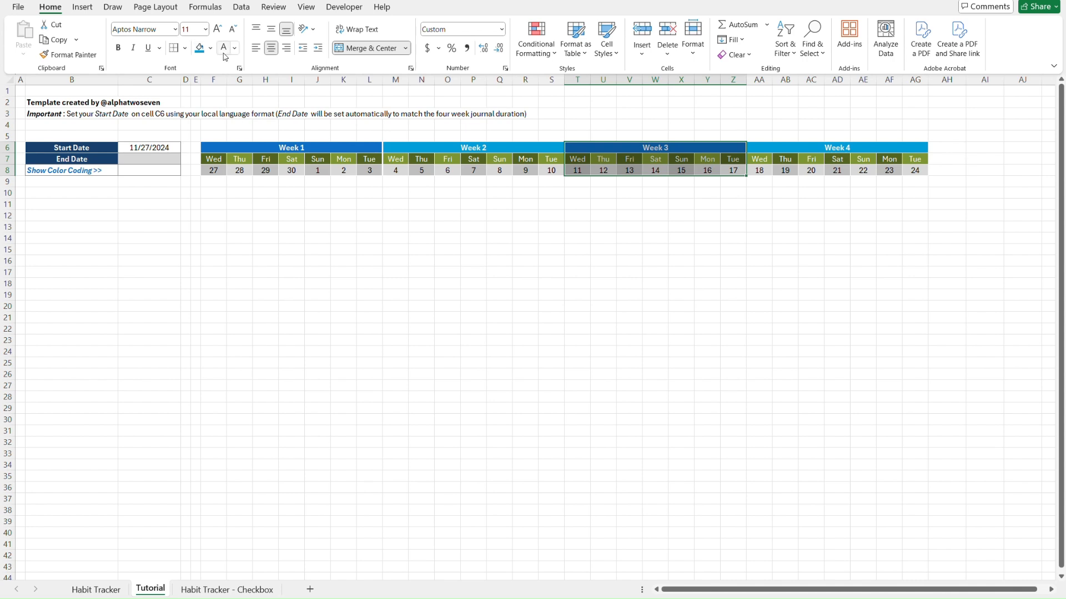
# Select the Week 4 header block and compare it with the finished Habit Tracker sheet
pyautogui.press('Right')
pyautogui.press('Right')
pyautogui.press('Right')
pyautogui.press('Right')
pyautogui.press('Right')
pyautogui.press('Right')
pyautogui.press('Right')
pyautogui.press('Right')
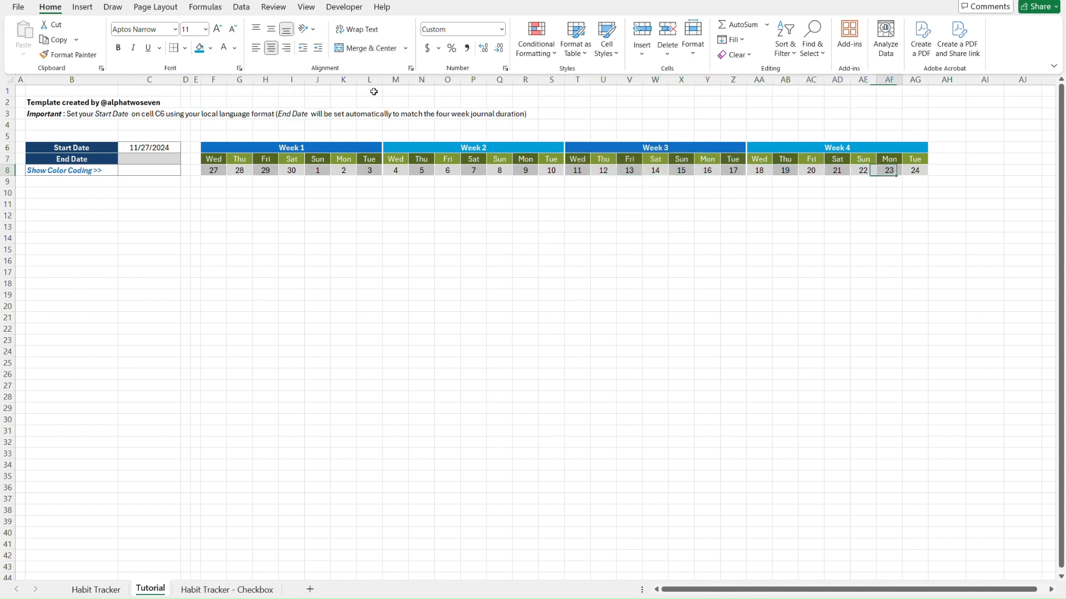
pyautogui.press('Left')
pyautogui.hotkey('shift', 'Up')
pyautogui.hotkey('shift', 'Up')
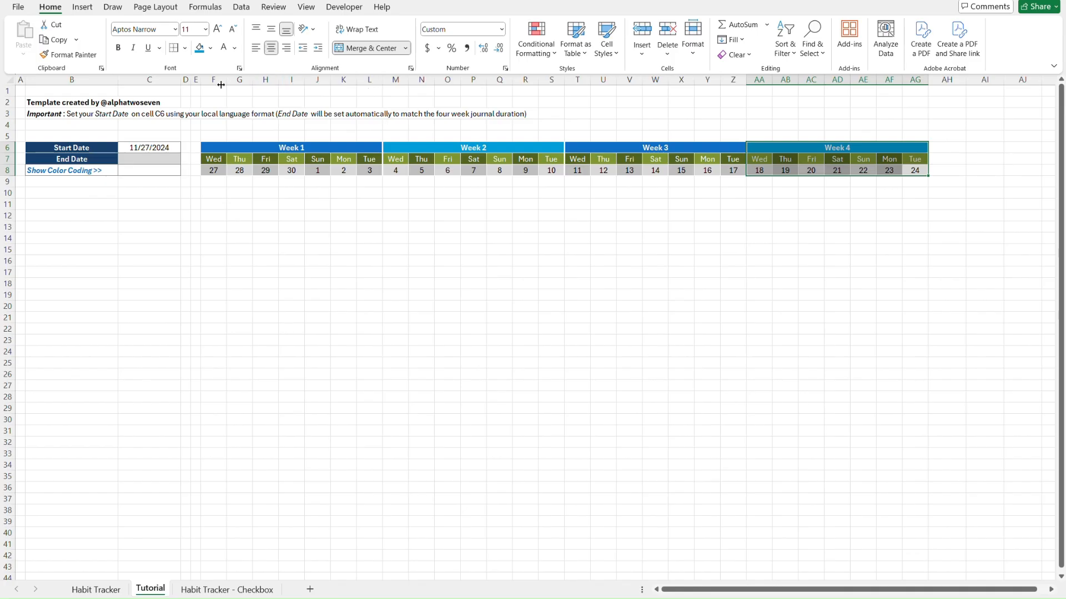
pyautogui.click(326, 283)
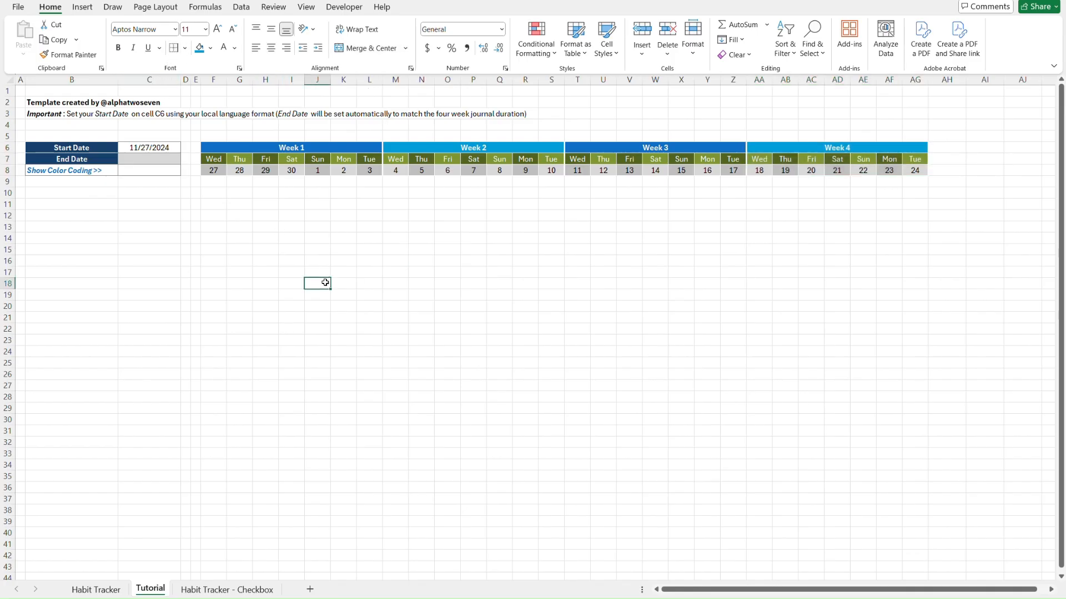
pyautogui.hotkey('ctrl', 'pageup')
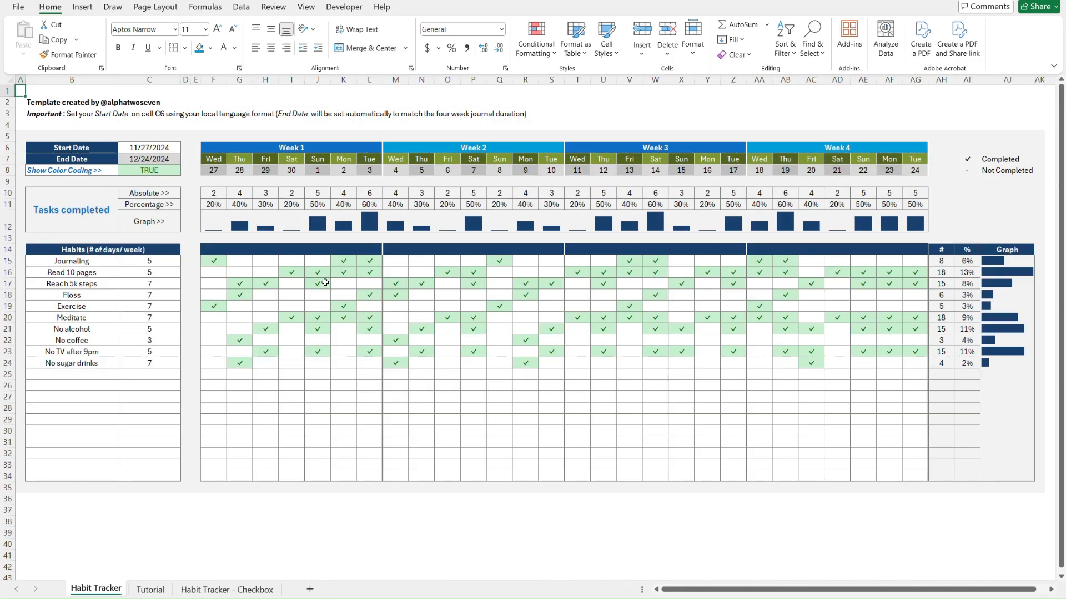
pyautogui.hotkey('ctrl', 'pagedown')
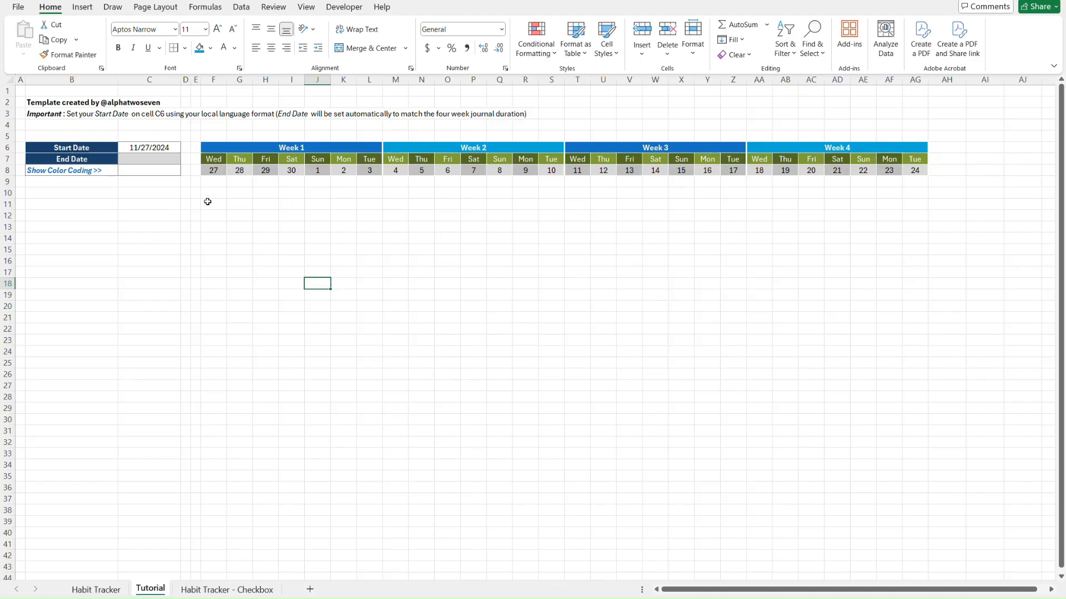
# Set End Date C7 to =AG8 and format it as Short Date, showing 12/24/2024
pyautogui.click(154, 159)
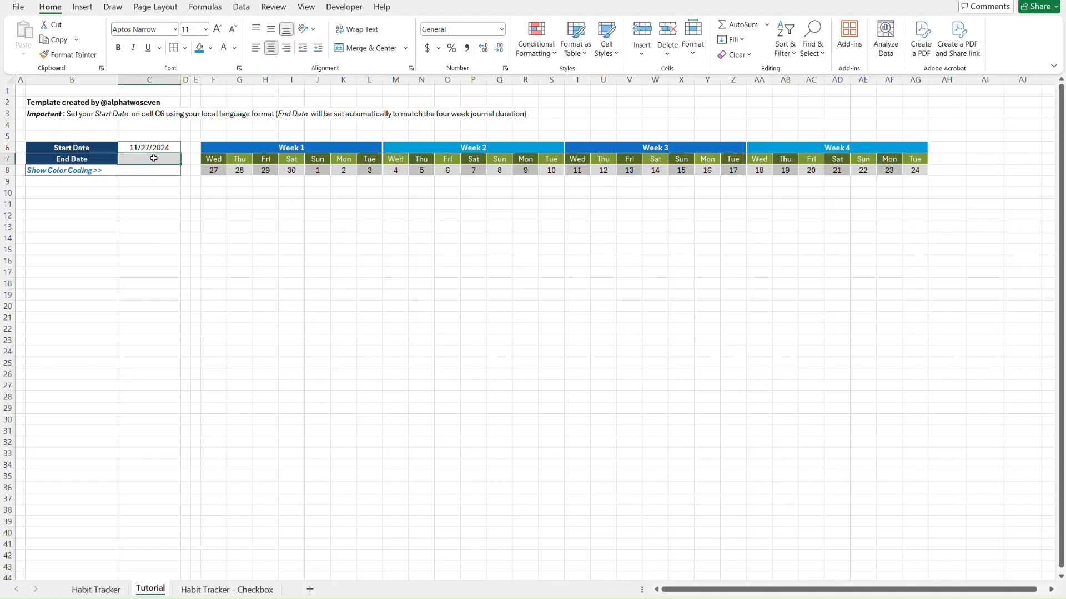
pyautogui.write('=')
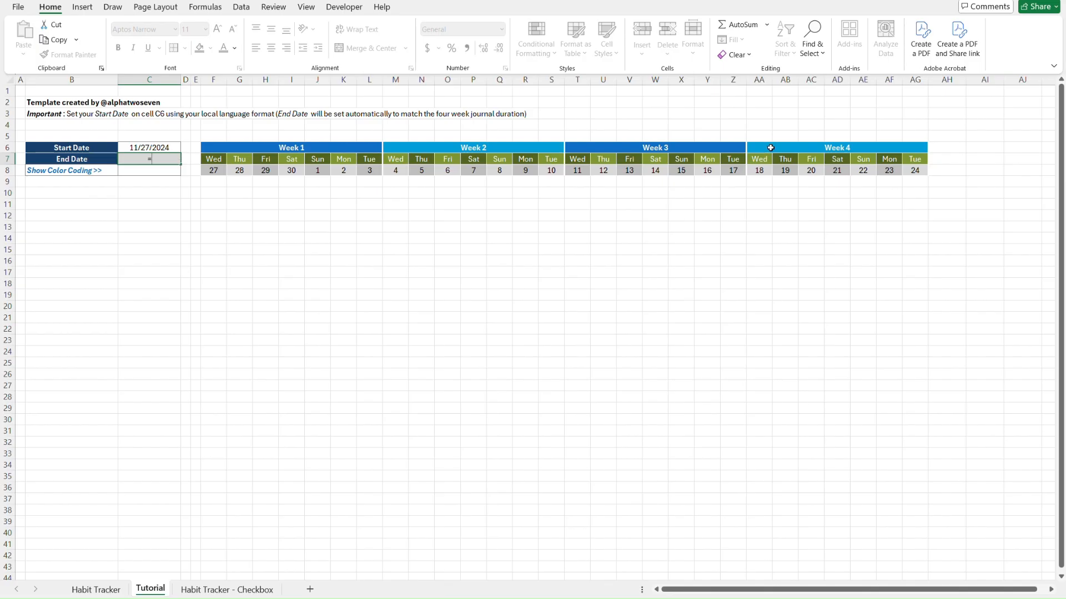
pyautogui.click(917, 169)
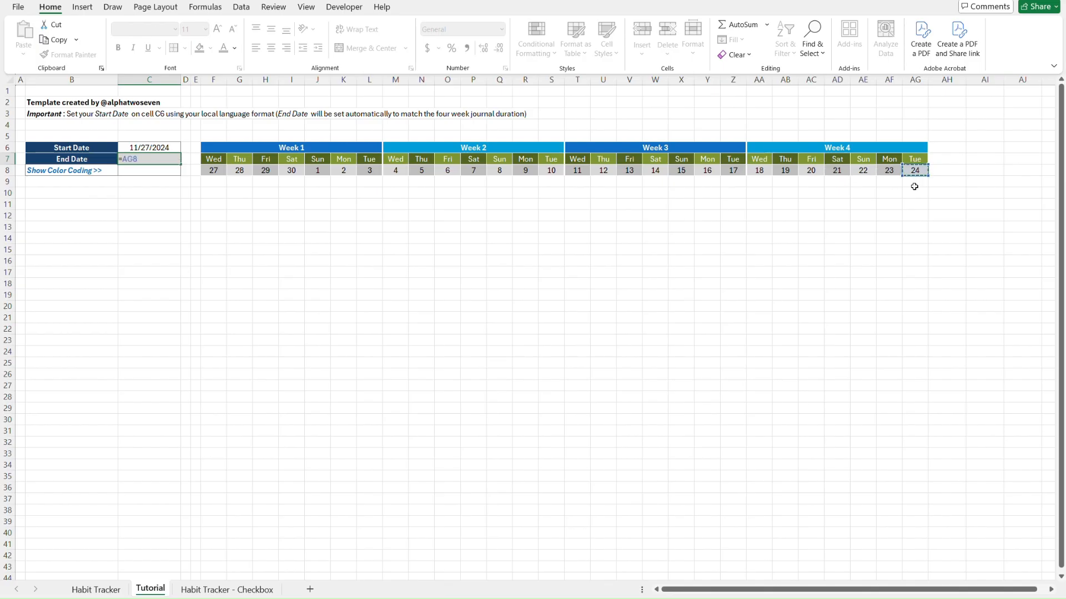
pyautogui.press('Return')
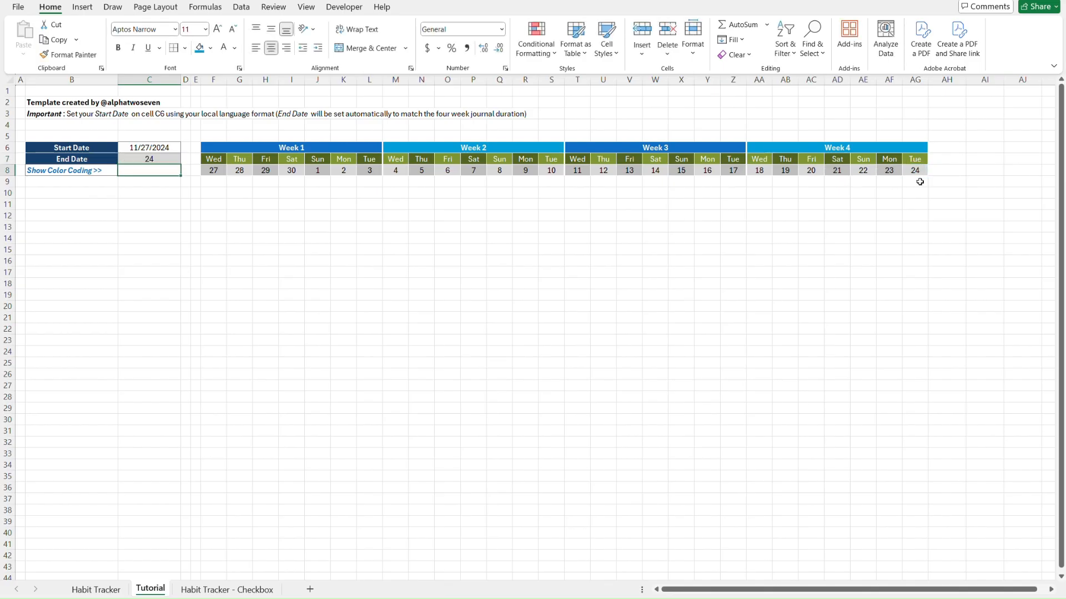
pyautogui.click(163, 160)
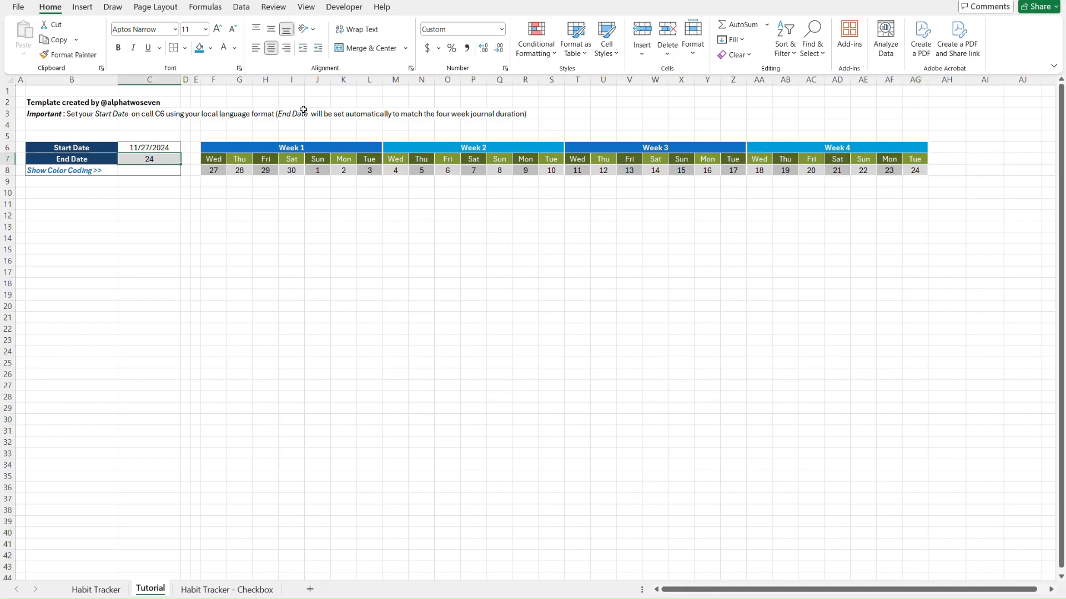
pyautogui.click(502, 31)
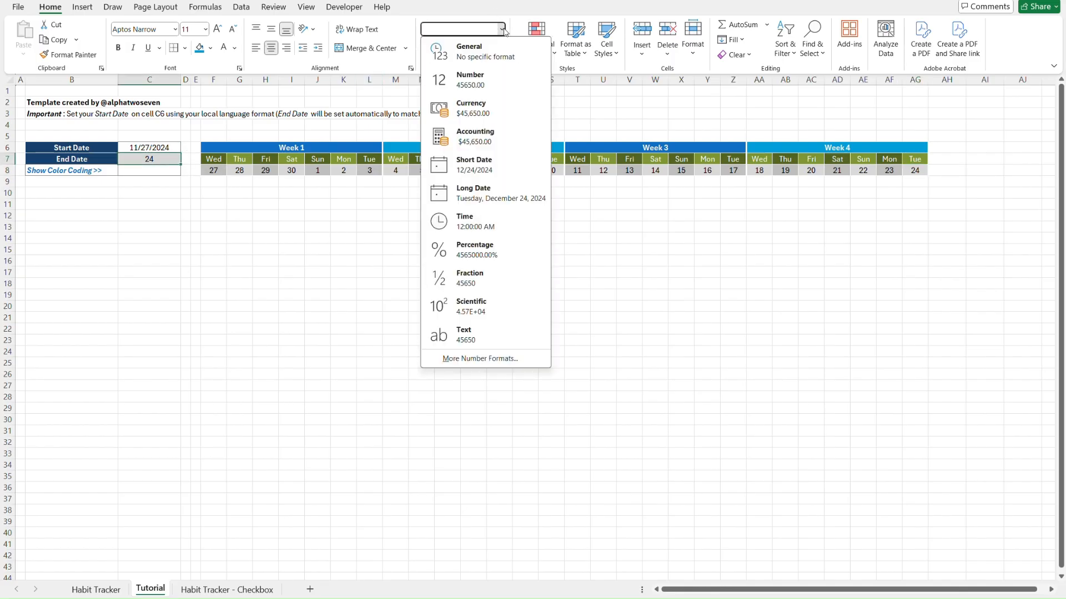
pyautogui.click(498, 170)
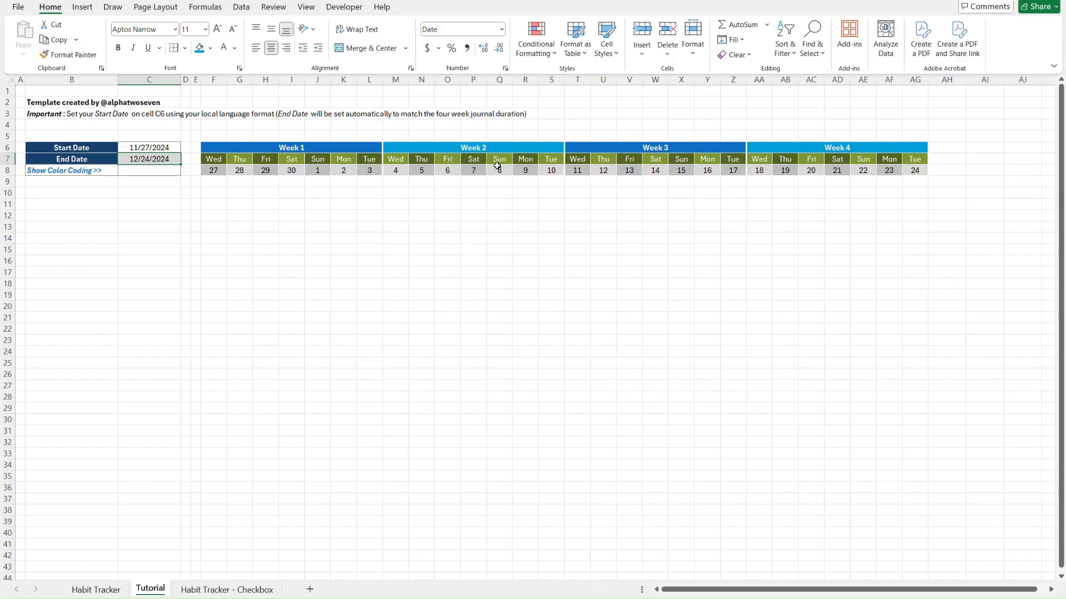
pyautogui.click(208, 226)
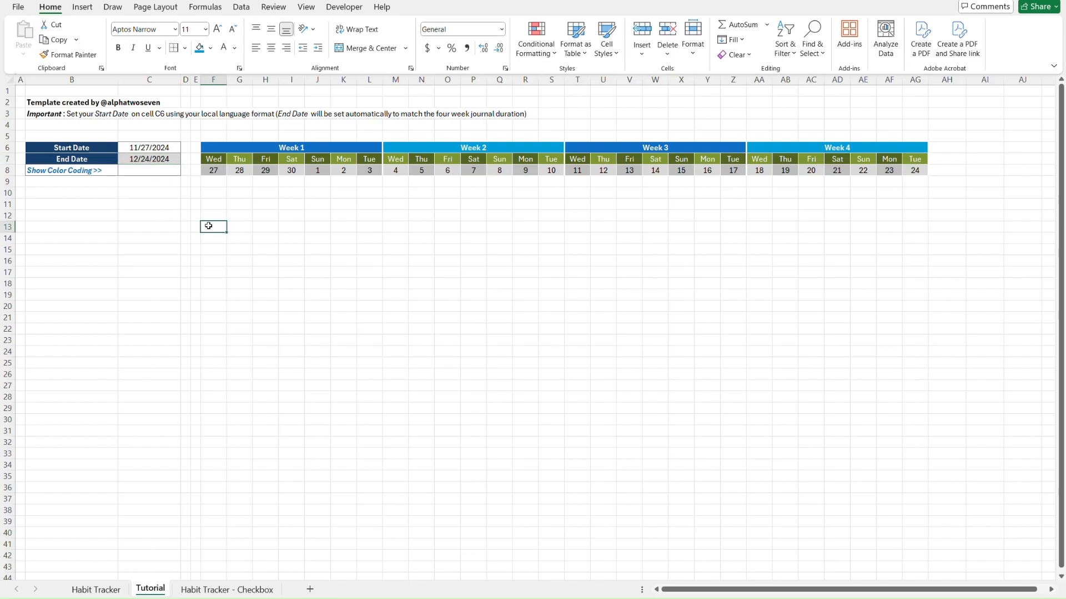
# Copy the habit list and counts B14:C34 from the Habit Tracker sheet
pyautogui.hotkey('ctrl', 'pageup')
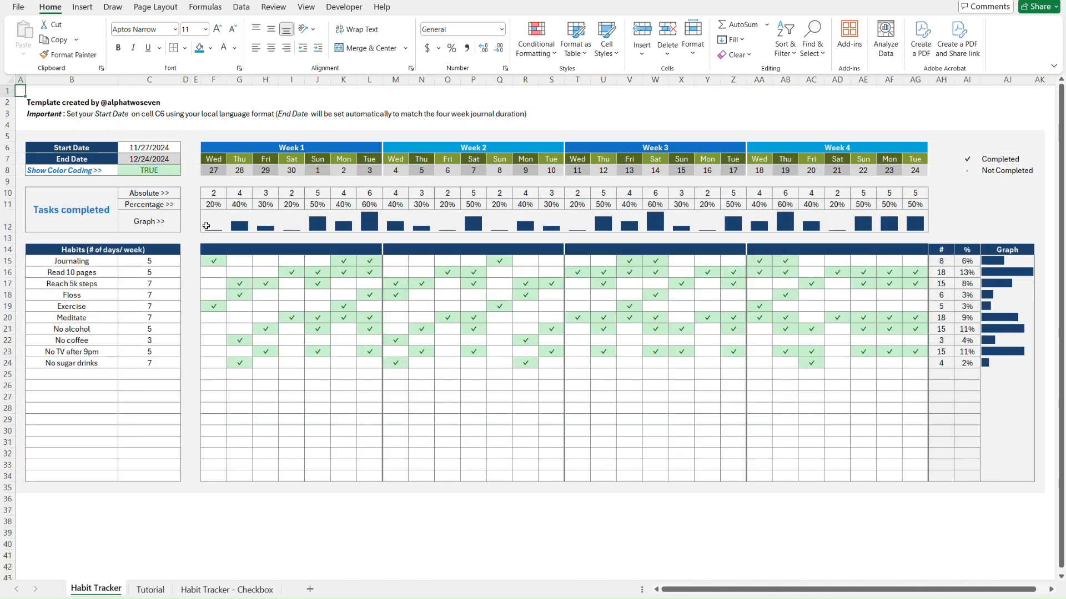
pyautogui.click(39, 248)
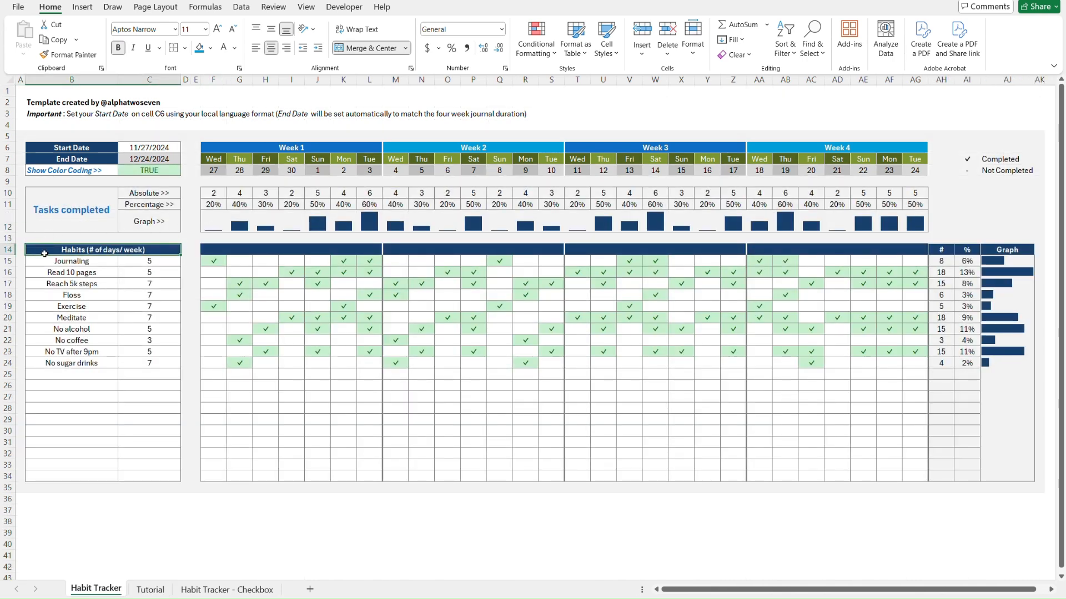
pyautogui.keyDown('shift'); pyautogui.click(153, 475); pyautogui.keyUp('shift')
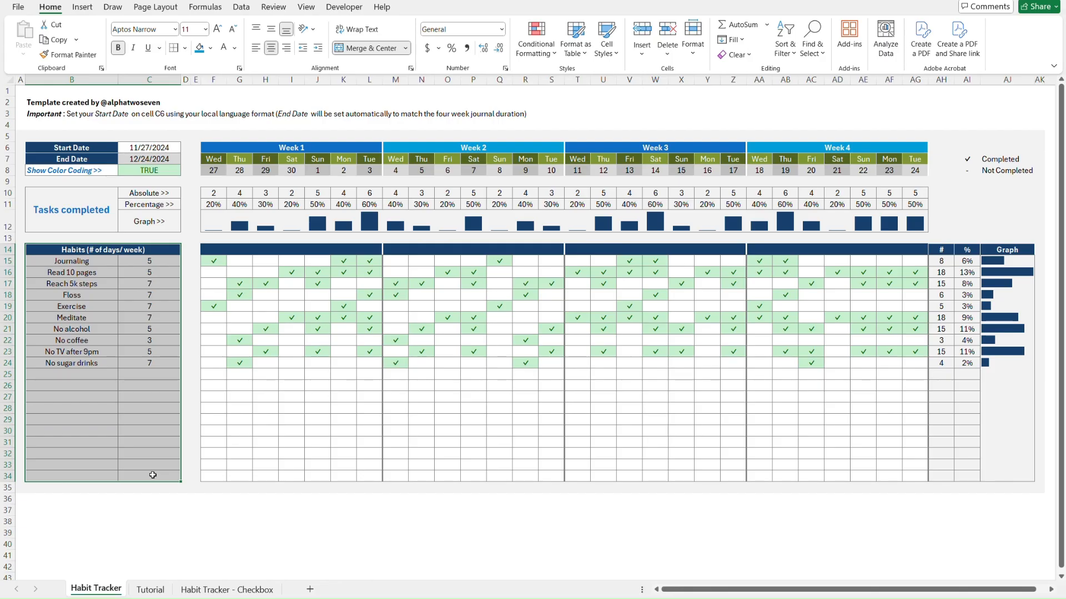
pyautogui.hotkey('ctrl', 'c')
# Paste the habits into Tutorial cell B14 as values only and review the pasted names
pyautogui.hotkey('ctrl', 'pagedown')
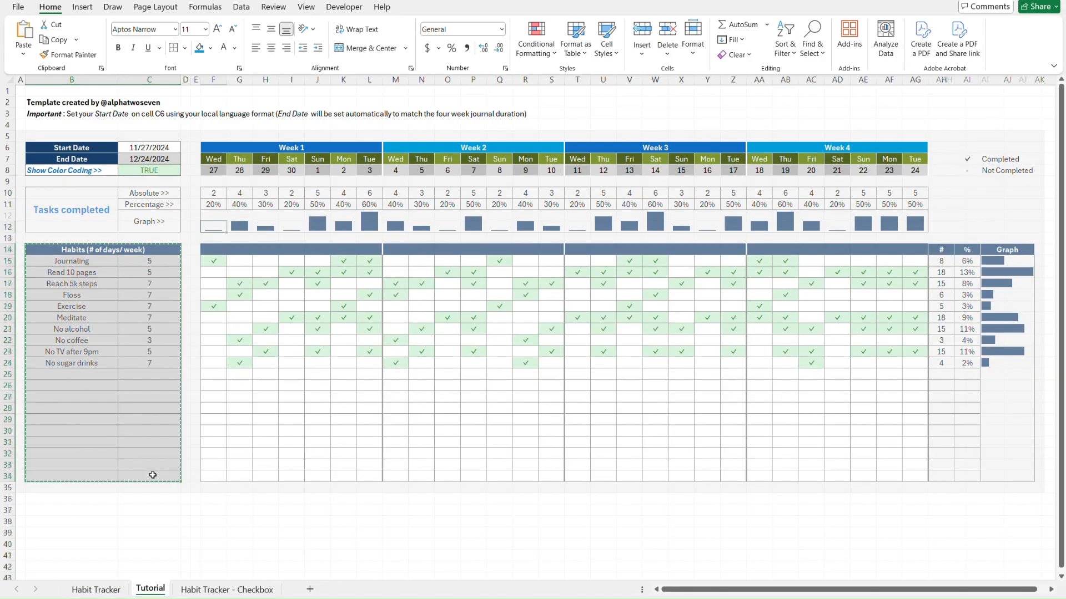
pyautogui.hotkey('ctrl', 'pageup')
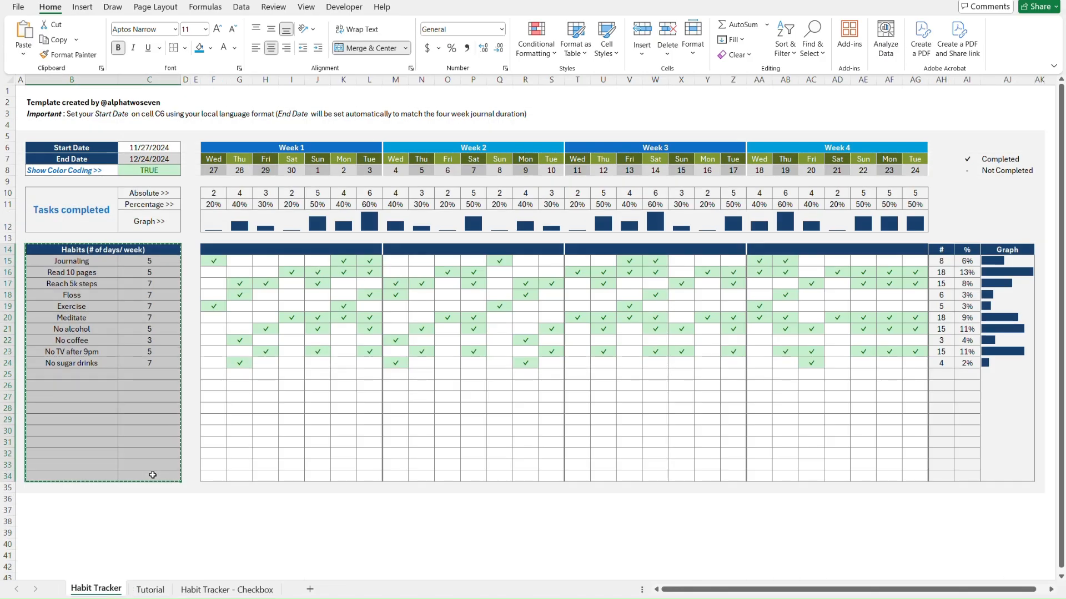
pyautogui.hotkey('ctrl', 'pagedown')
pyautogui.click(85, 240)
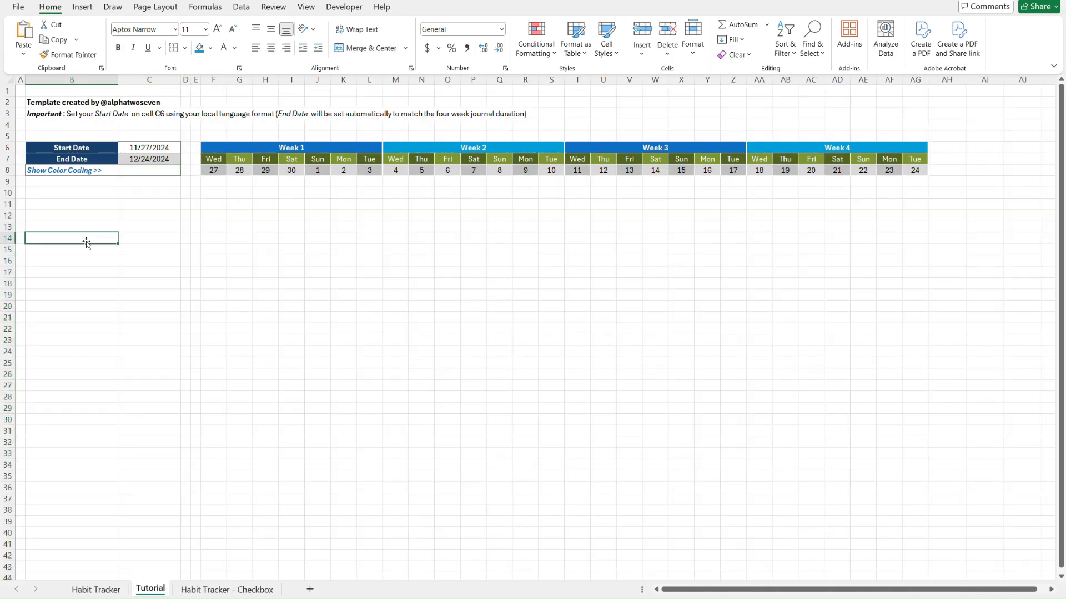
pyautogui.hotkey('ctrl', 'alt', 'v')
pyautogui.press('v')
pyautogui.press('Return')
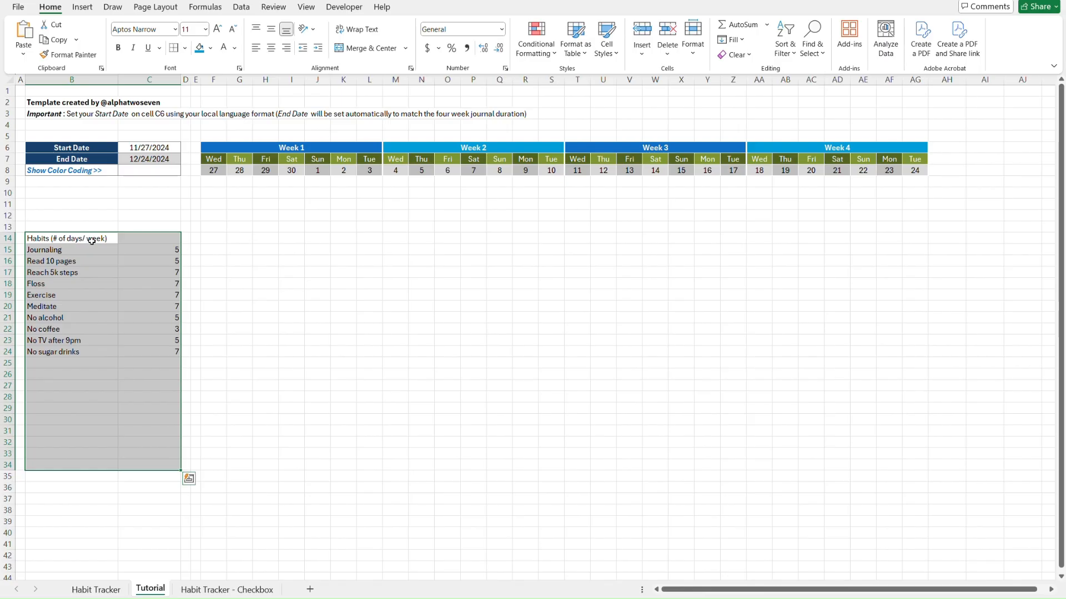
pyautogui.click(202, 240)
pyautogui.press('Left')
pyautogui.press('Left')
pyautogui.press('Left')
pyautogui.press('Left')
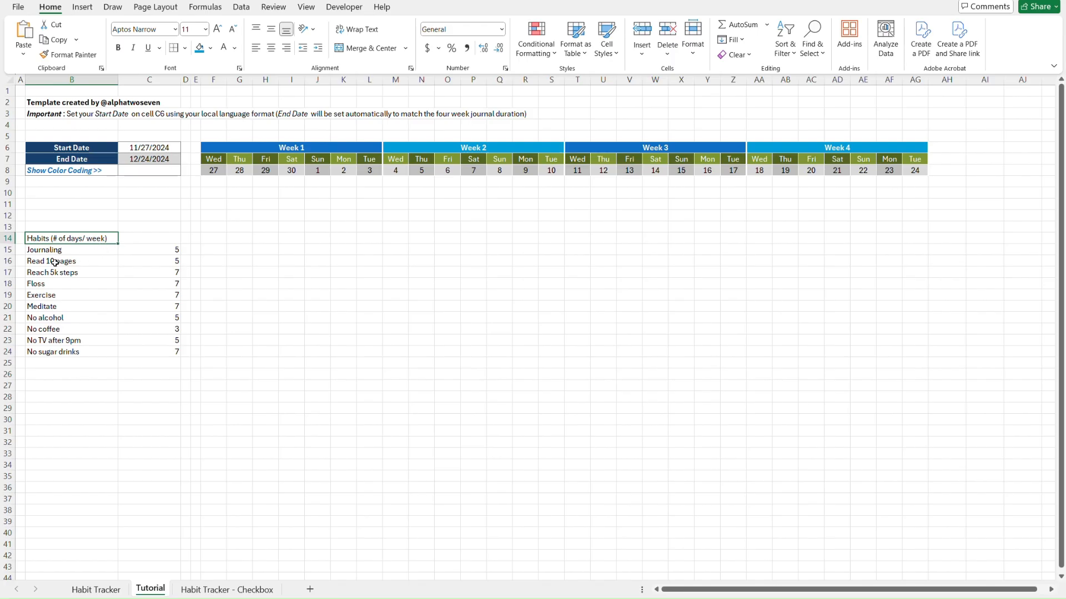
pyautogui.press('Down')
pyautogui.press('Down')
pyautogui.press('Down')
pyautogui.press('Down')
pyautogui.press('Down')
pyautogui.press('Down')
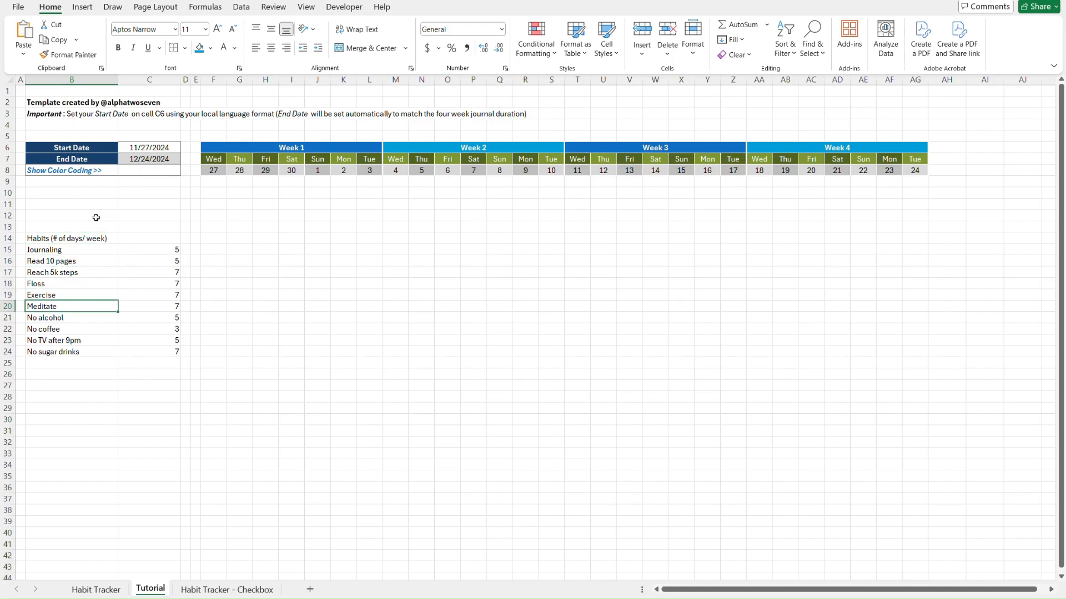
pyautogui.click(74, 228)
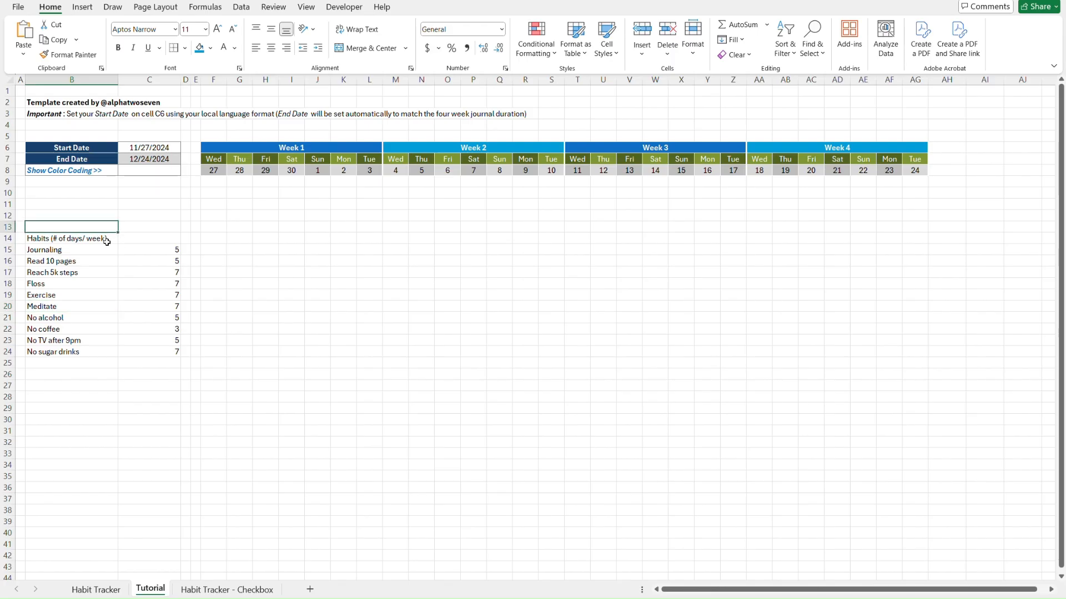
# Apply the Start Date label's dark blue header style to B14 and C14 with Format Painter
pyautogui.click(106, 240)
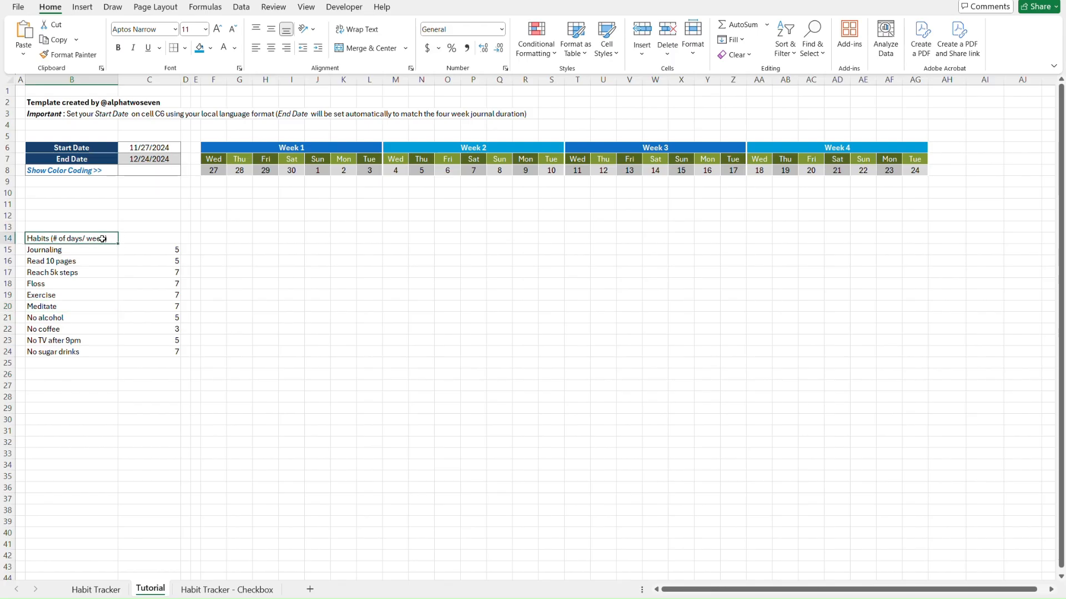
pyautogui.click(60, 147)
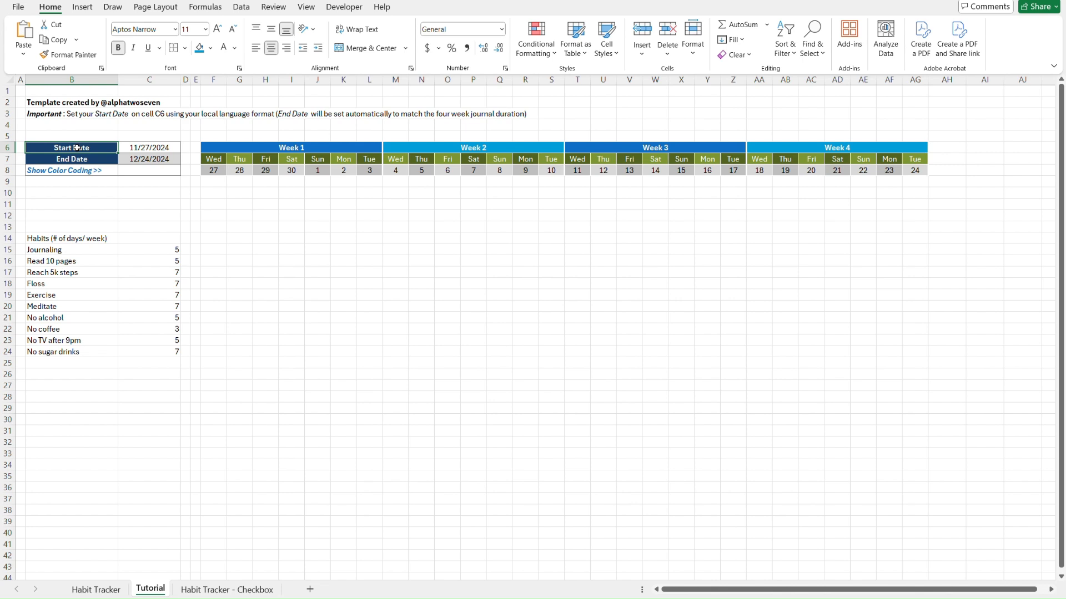
pyautogui.hotkey('alt', 'h')
pyautogui.press('f')
pyautogui.press('p')
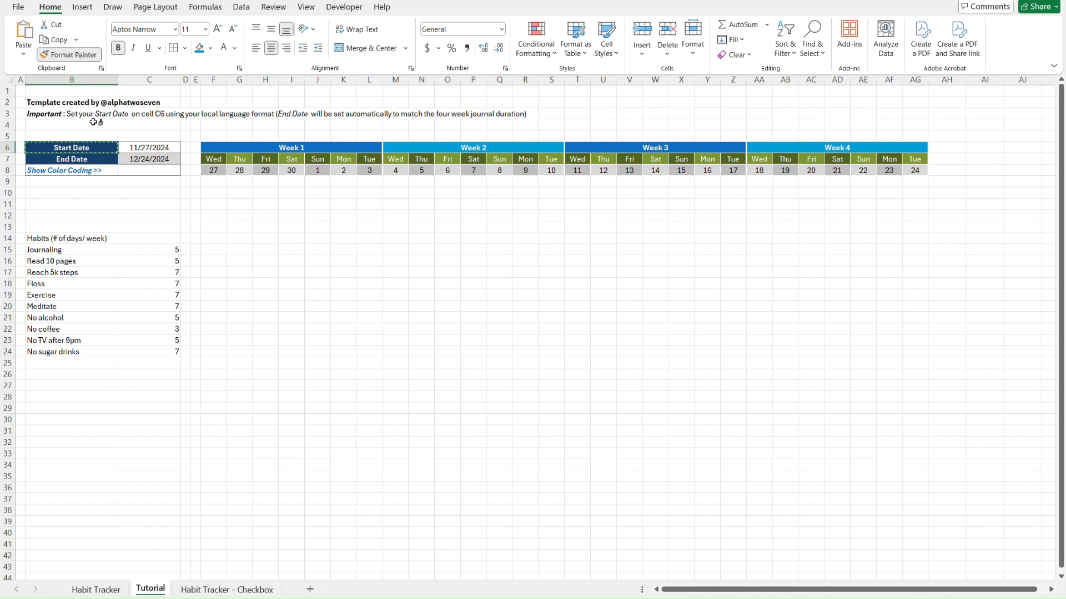
pyautogui.click(105, 238)
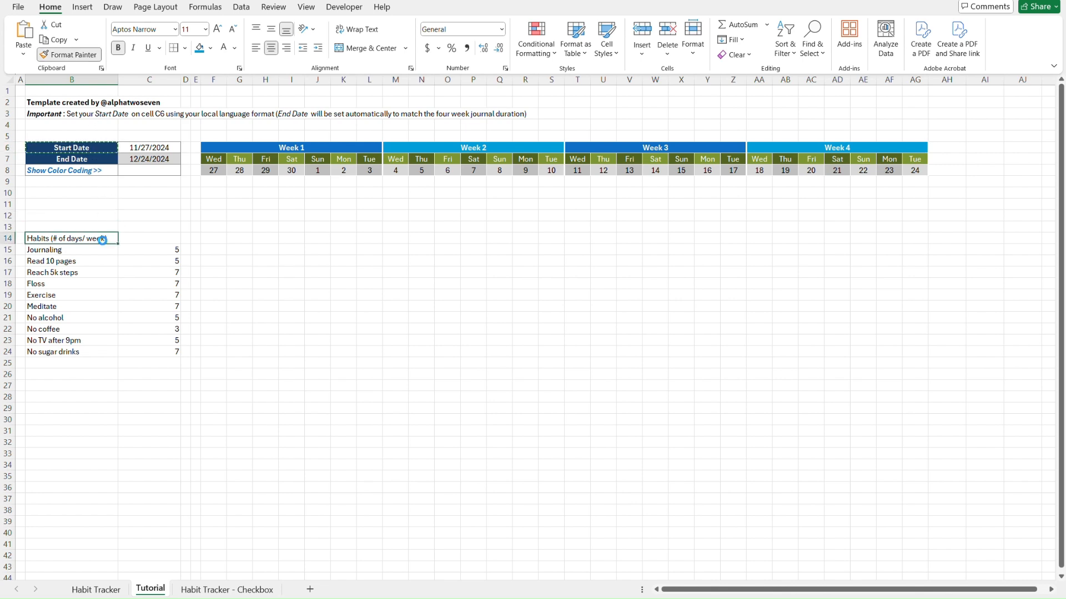
pyautogui.hotkey('alt', 'h')
pyautogui.press('f')
pyautogui.press('p')
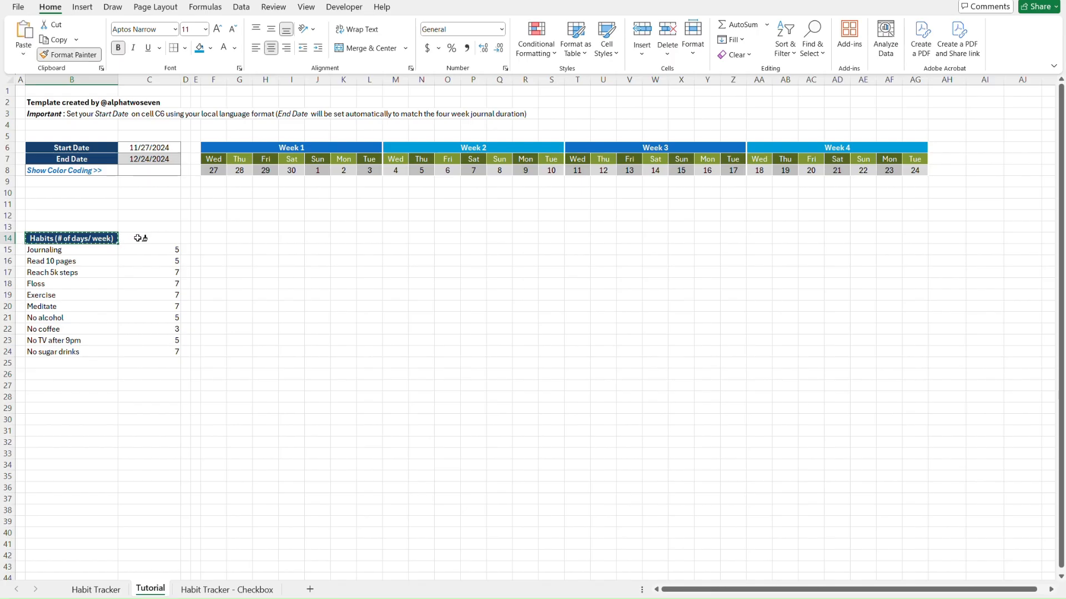
pyautogui.click(137, 238)
# Merge and centre the Habits heading across B14:C14 and check its formatting
pyautogui.hotkey('shift', 'Left')
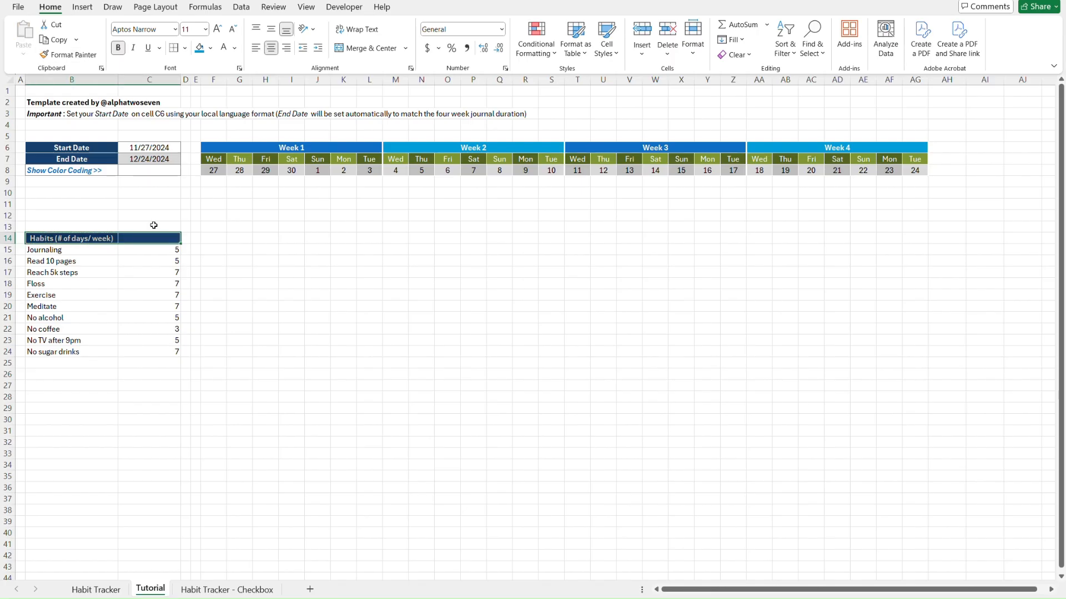
pyautogui.click(367, 48)
pyautogui.click(262, 294)
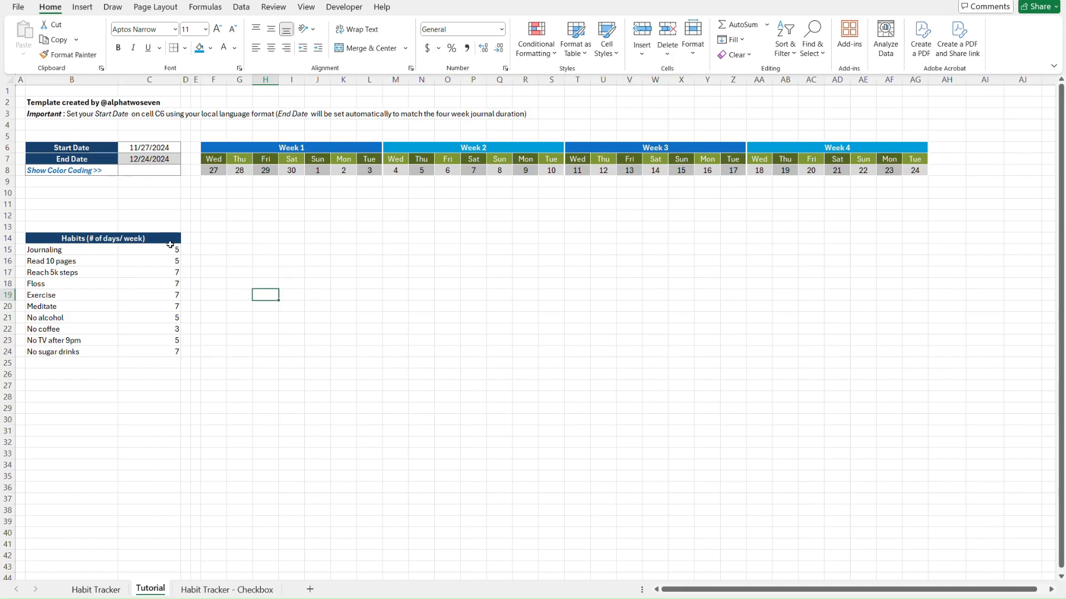
pyautogui.click(47, 238)
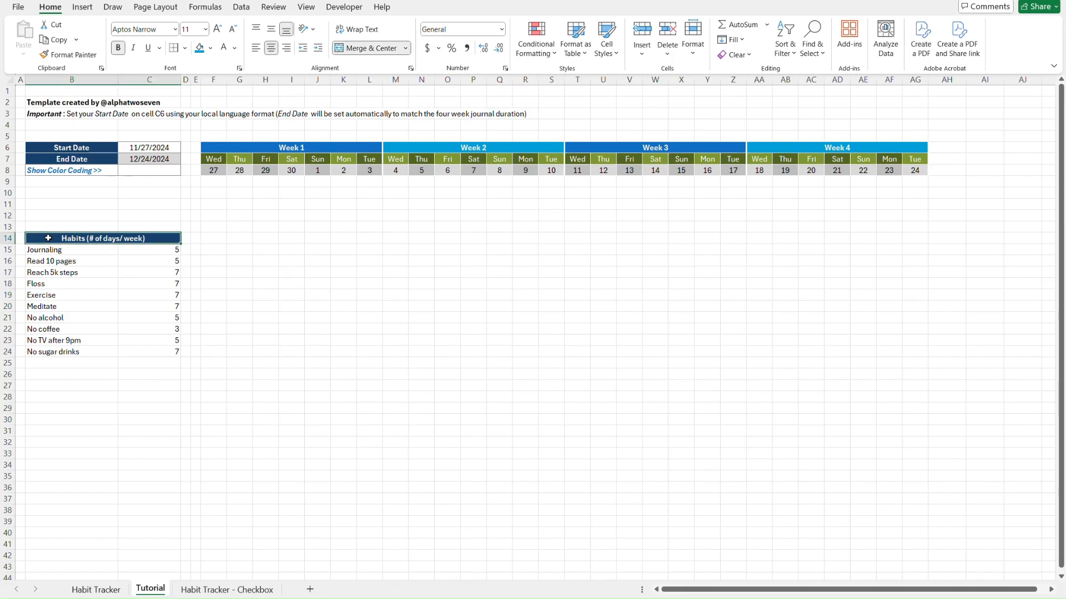
# Give the Journaling cell B15 the start date cell's centred format, with General number format
pyautogui.click(79, 251)
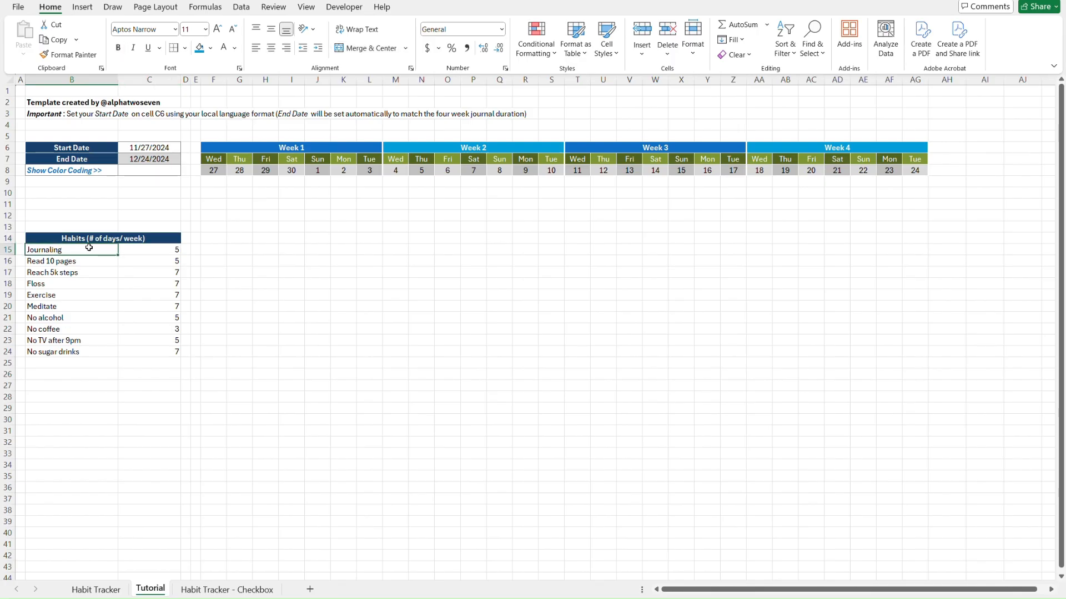
pyautogui.click(137, 147)
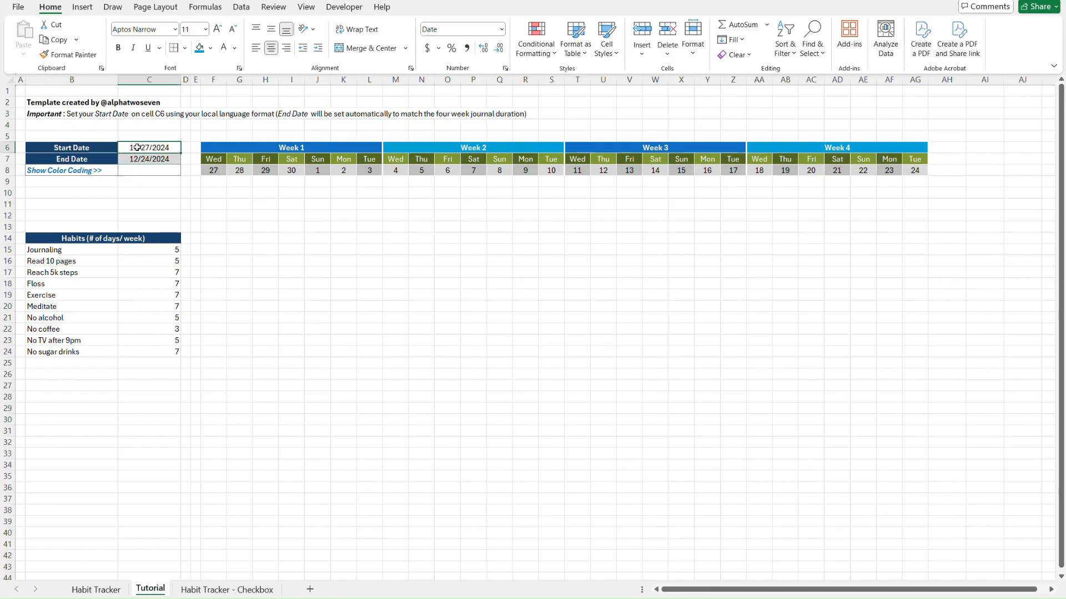
pyautogui.hotkey('alt', 'h')
pyautogui.press('f')
pyautogui.press('p')
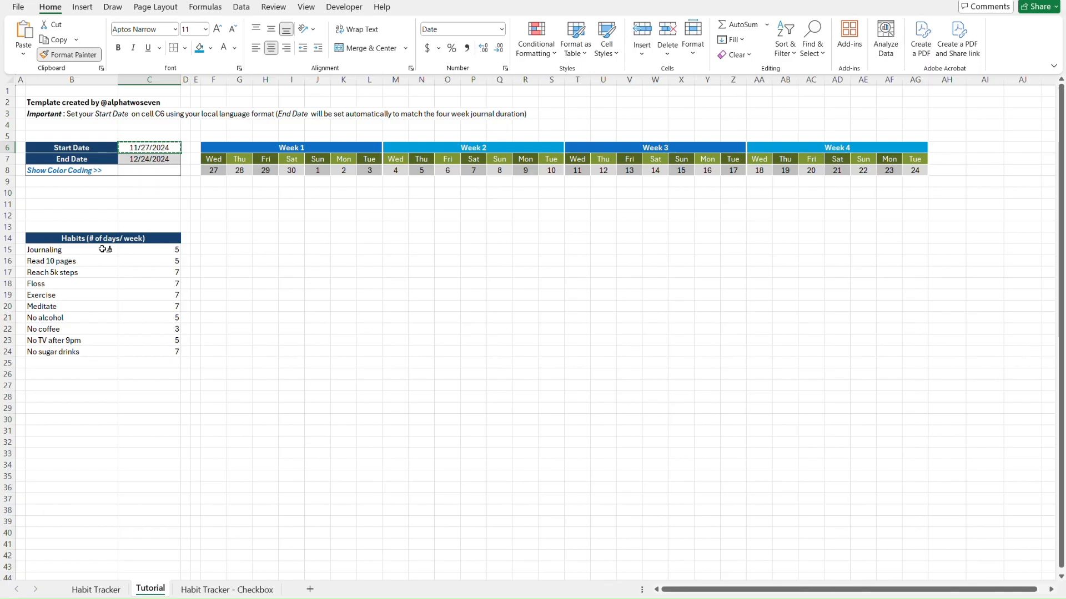
pyautogui.click(102, 249)
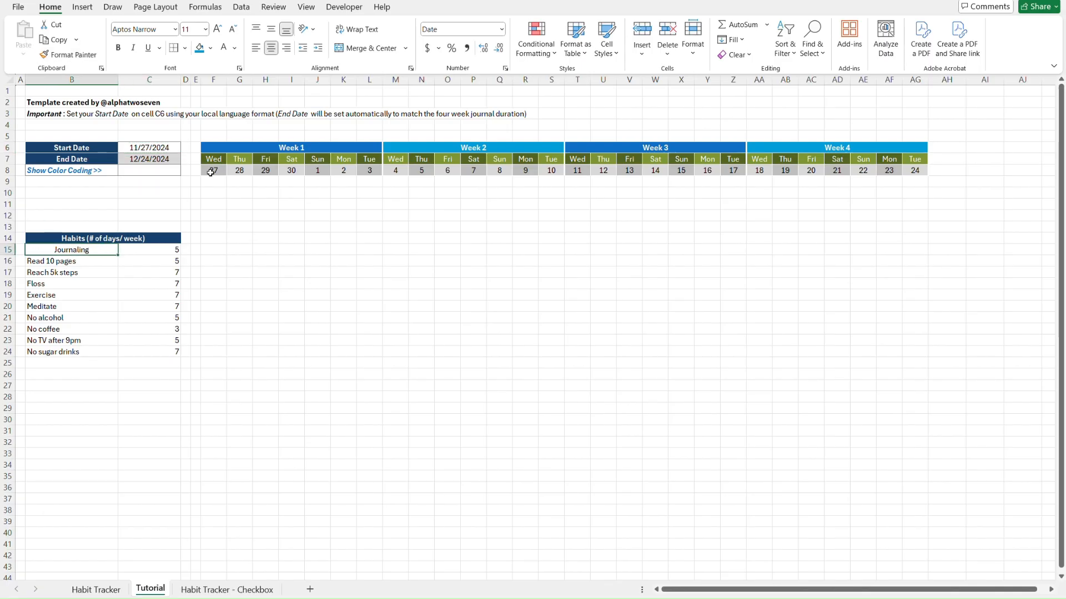
pyautogui.click(503, 32)
pyautogui.click(491, 53)
# Paste the Journaling cell's formats onto the whole habit table B15:C34
pyautogui.hotkey('ctrl', 'c')
pyautogui.hotkey('shift', 'Right')
pyautogui.hotkey('shift', 'Down')
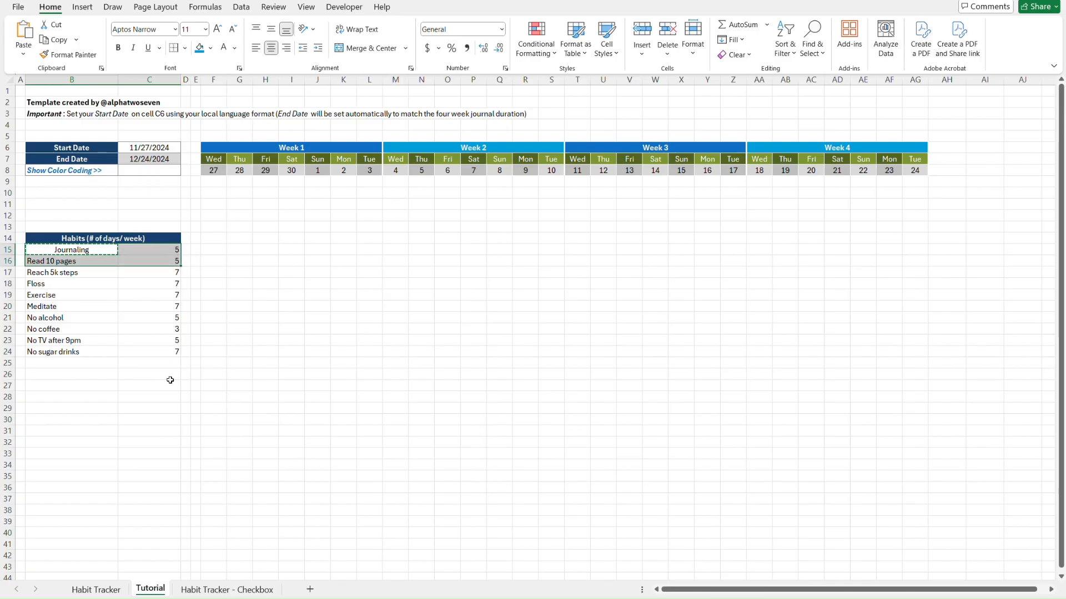
pyautogui.hotkey('shift', 'Down')
pyautogui.hotkey('shift', 'Down')
pyautogui.hotkey('shift', 'Down')
pyautogui.hotkey('shift', 'Down')
pyautogui.hotkey('shift', 'Down')
pyautogui.hotkey('shift', 'Down')
pyautogui.hotkey('shift', 'Down')
pyautogui.hotkey('shift', 'Down')
pyautogui.hotkey('shift', 'Down')
pyautogui.hotkey('shift', 'Down')
pyautogui.hotkey('shift', 'Down')
pyautogui.hotkey('shift', 'Down')
pyautogui.hotkey('shift', 'Down')
pyautogui.hotkey('shift', 'Down')
pyautogui.hotkey('shift', 'Down')
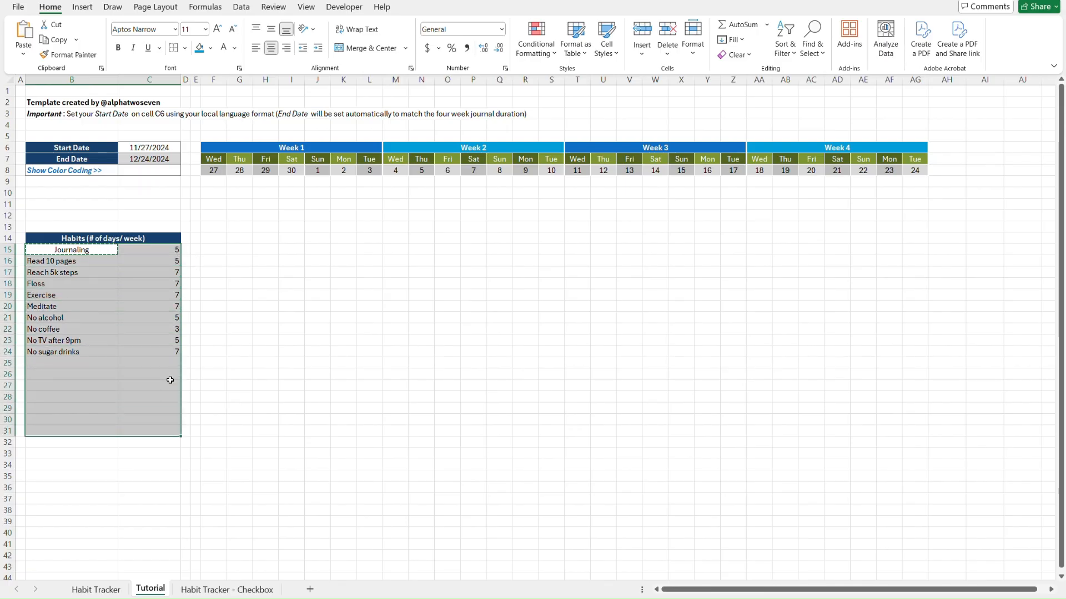
pyautogui.hotkey('shift', 'Down')
pyautogui.hotkey('shift', 'Down')
pyautogui.hotkey('shift', 'Down')
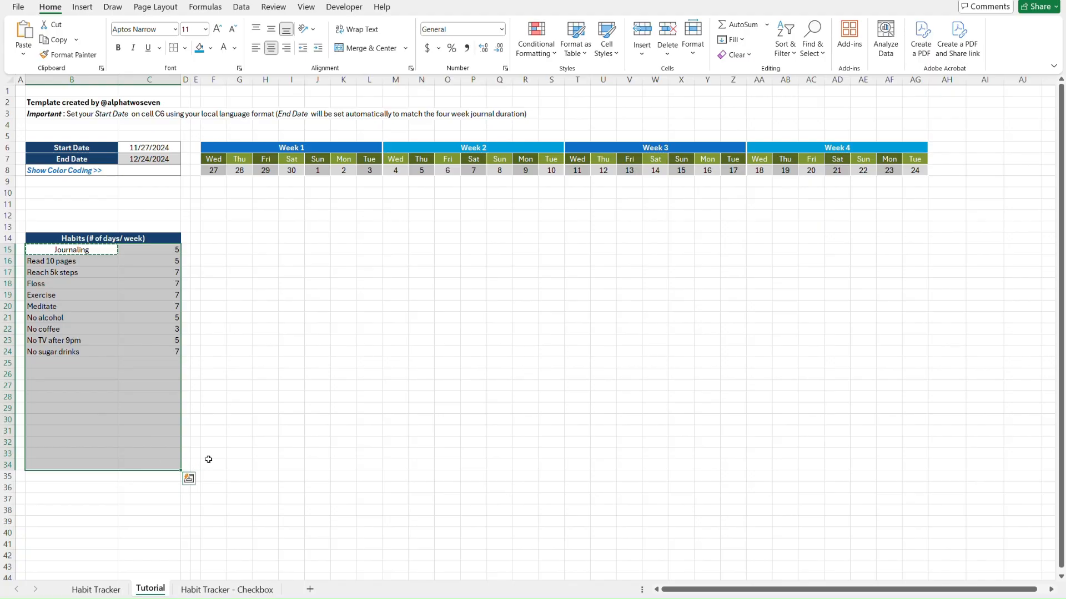
pyautogui.hotkey('ctrl', 'alt', 'v')
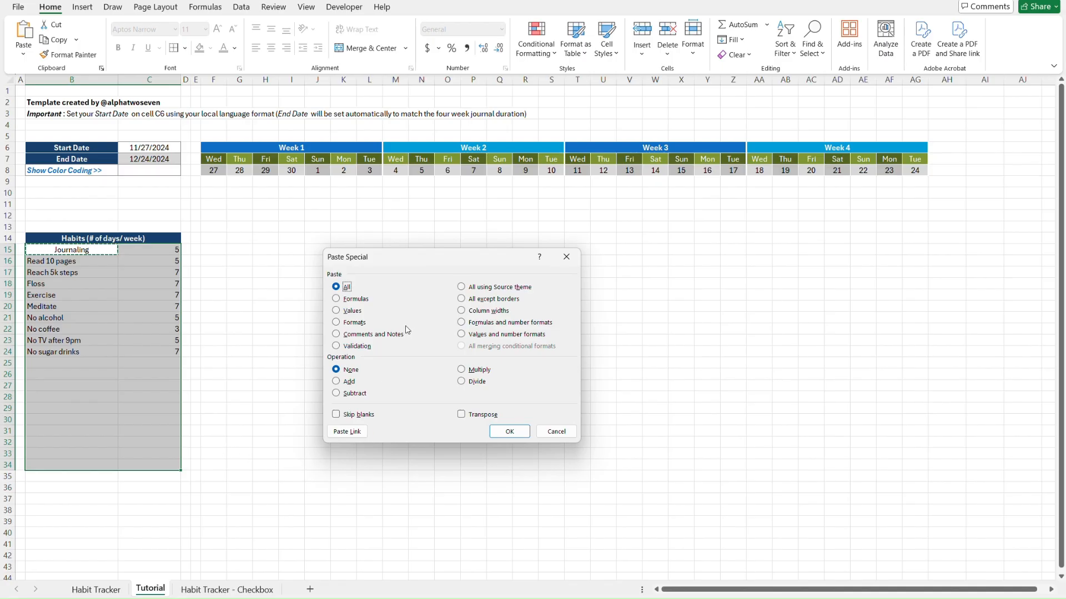
pyautogui.click(354, 322)
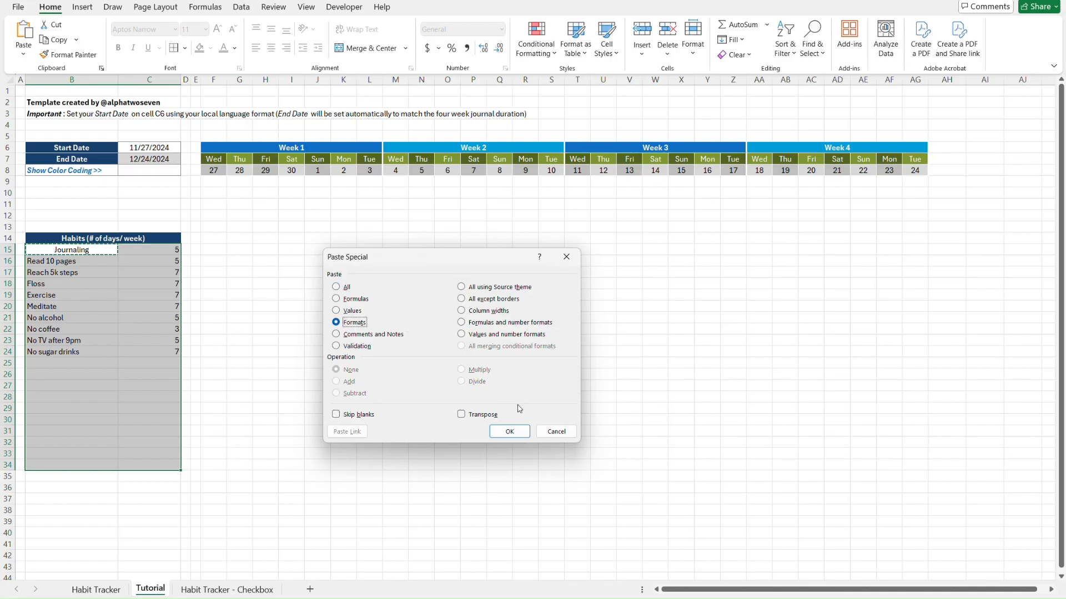
pyautogui.press('Return')
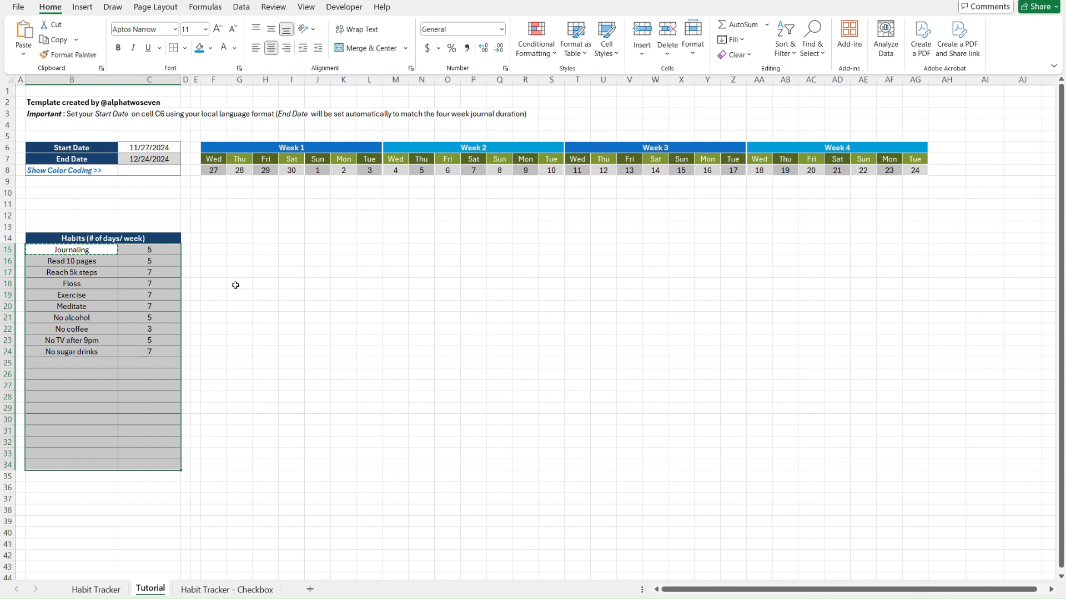
pyautogui.click(262, 287)
pyautogui.press('Escape')
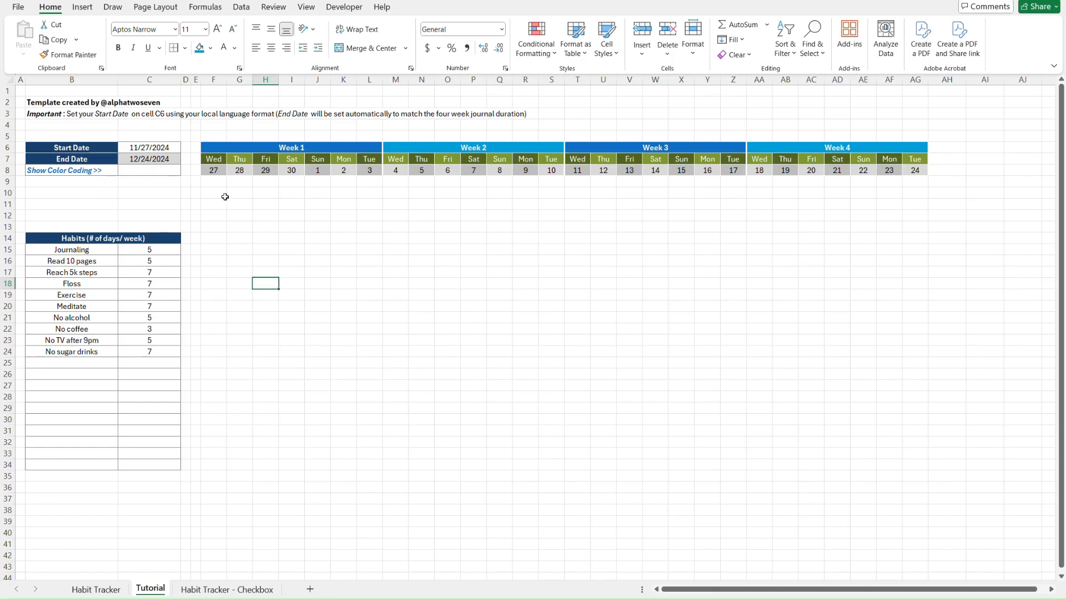
pyautogui.hotkey('ctrl', 'pageup')
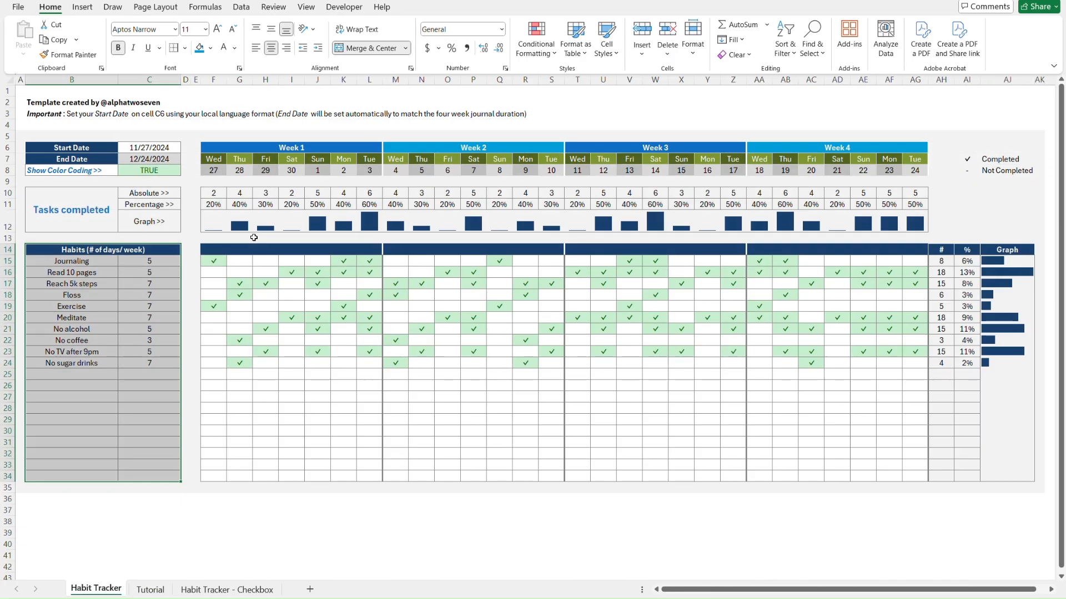
pyautogui.click(216, 249)
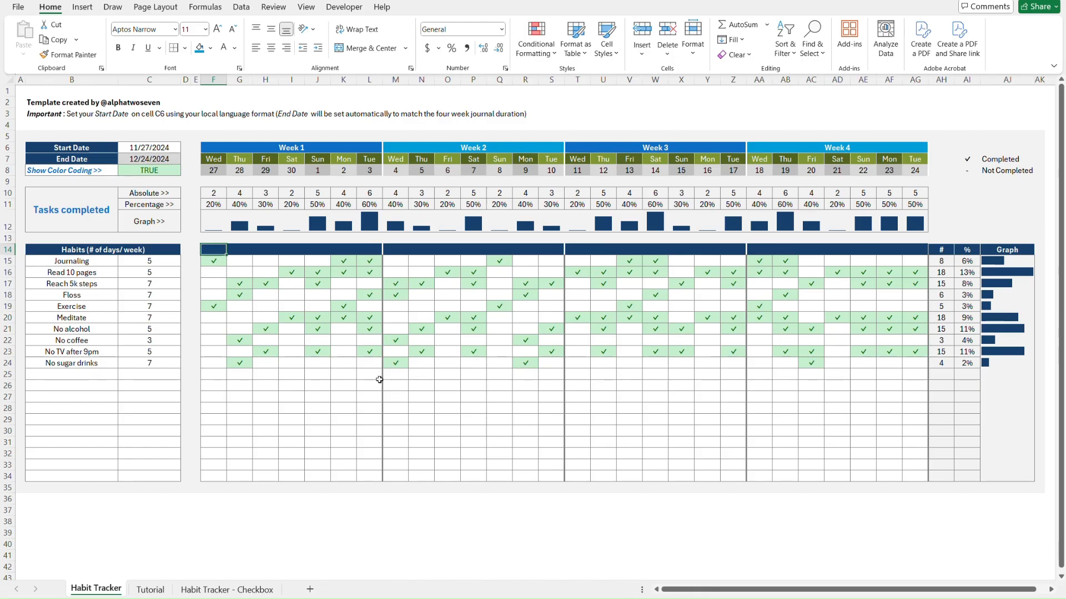
pyautogui.hotkey('ctrl', 'pagedown')
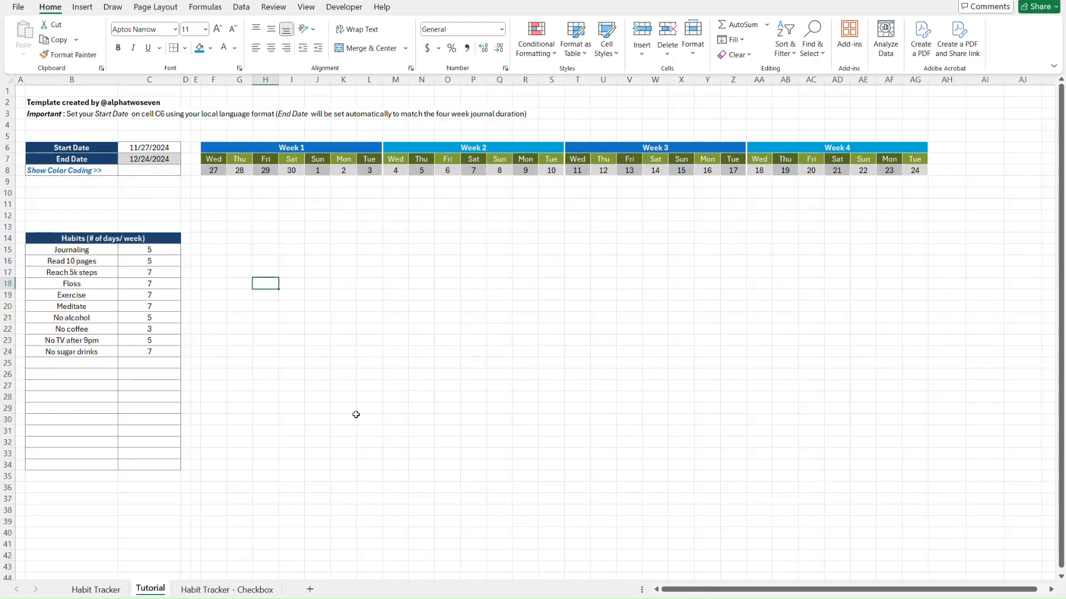
pyautogui.click(211, 148)
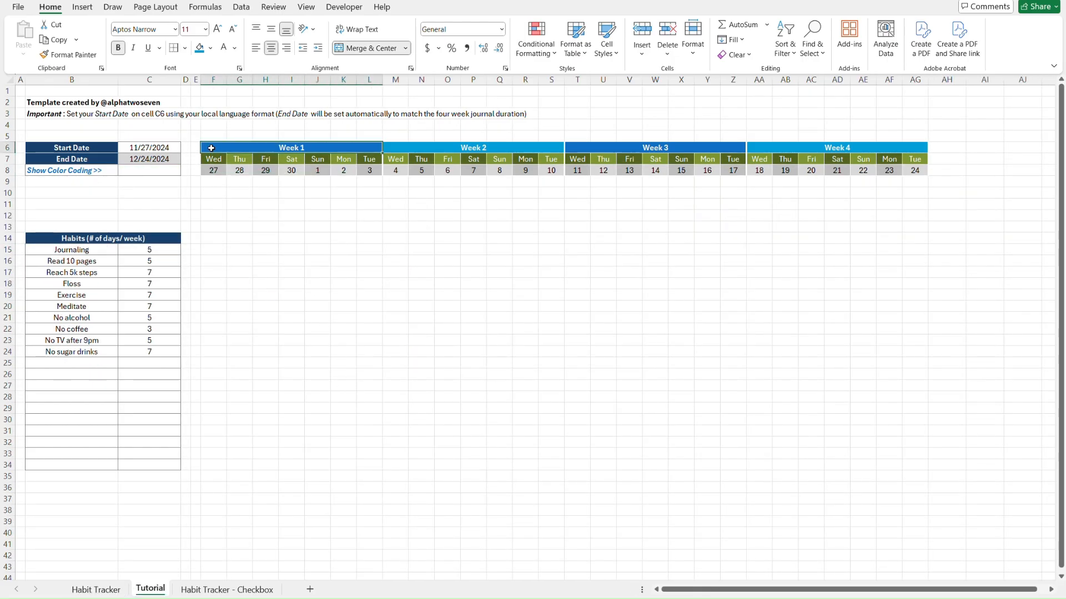
pyautogui.keyDown('shift'); pyautogui.click(919, 150); pyautogui.keyUp('shift')
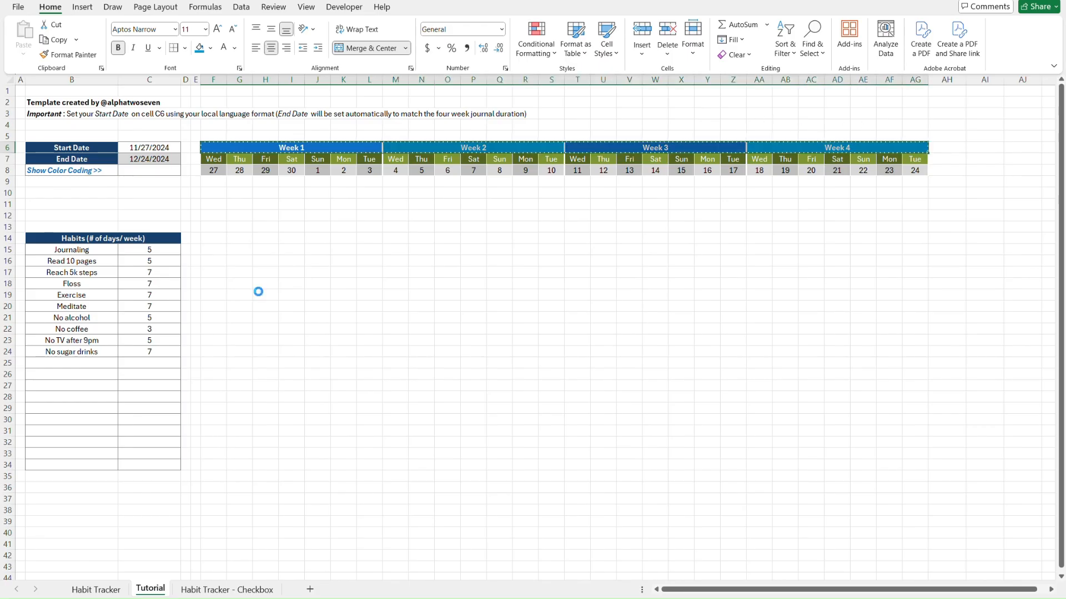
# Give F14:AG14 the week header style with a dark navy fill
pyautogui.click(214, 236)
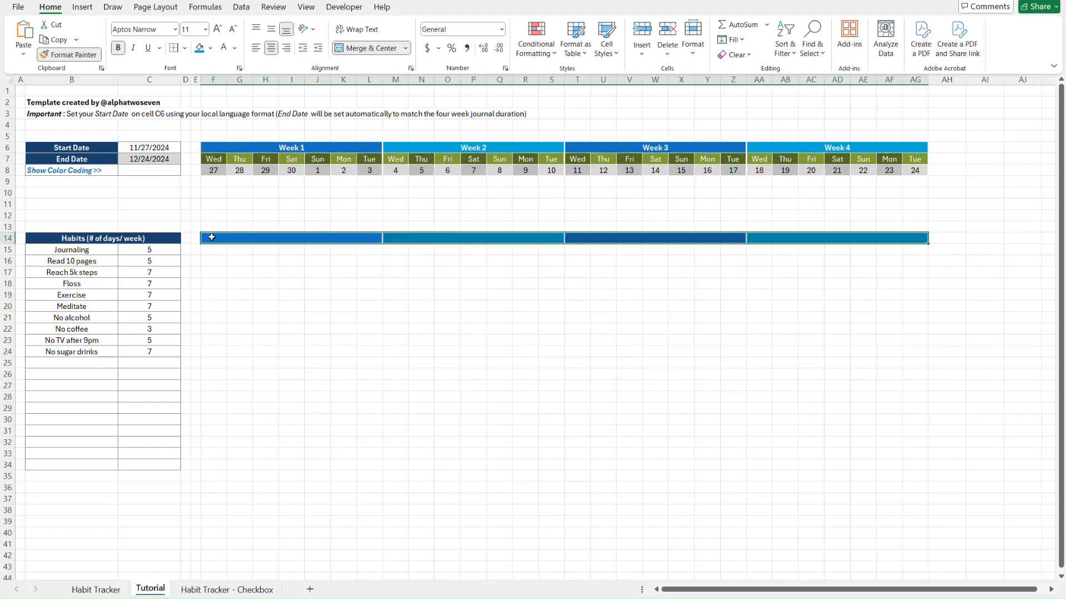
pyautogui.click(211, 48)
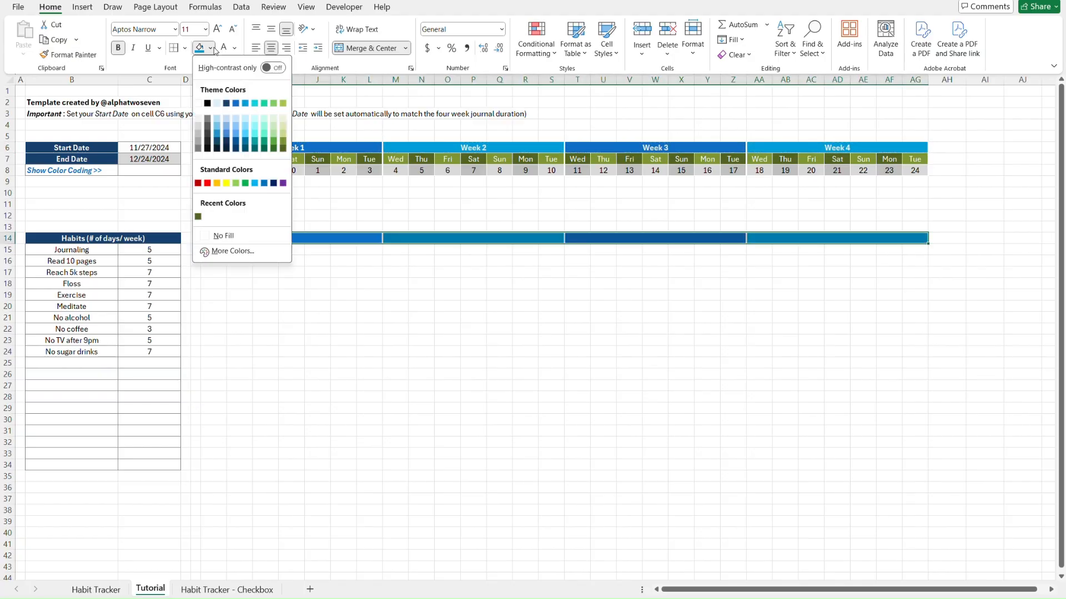
pyautogui.click(227, 103)
pyautogui.click(235, 263)
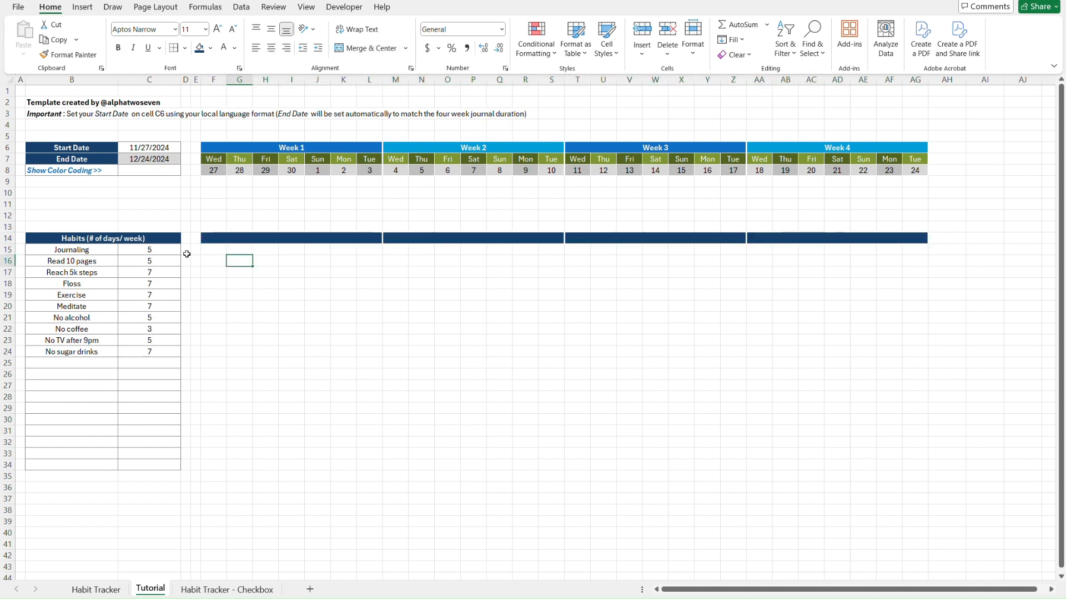
pyautogui.click(170, 251)
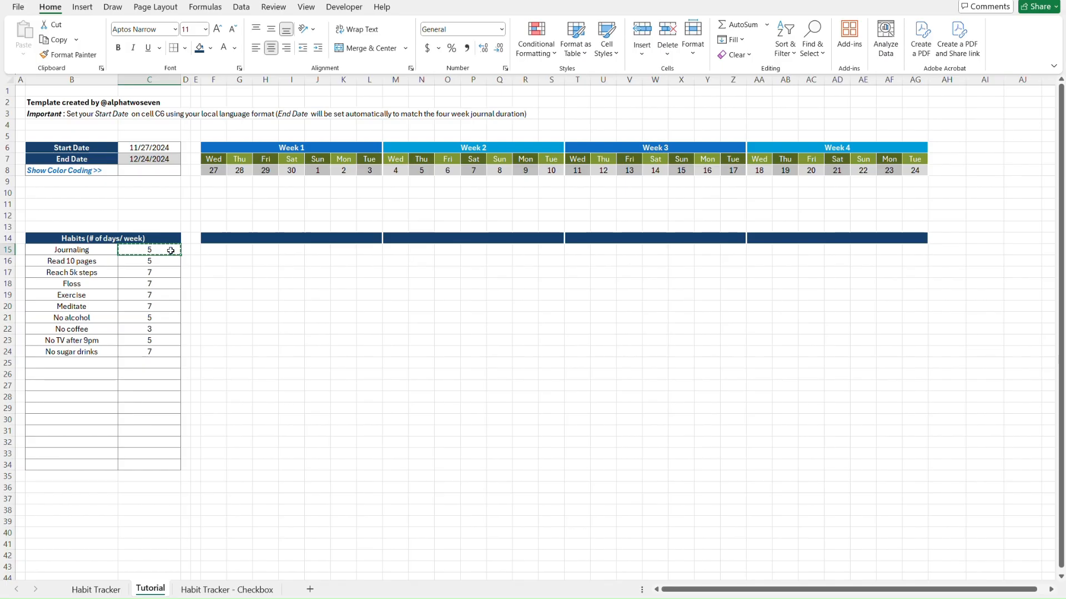
# Paste the Journaling target cell's bordered, centred formats onto the grid F15:AG34
pyautogui.click(211, 250)
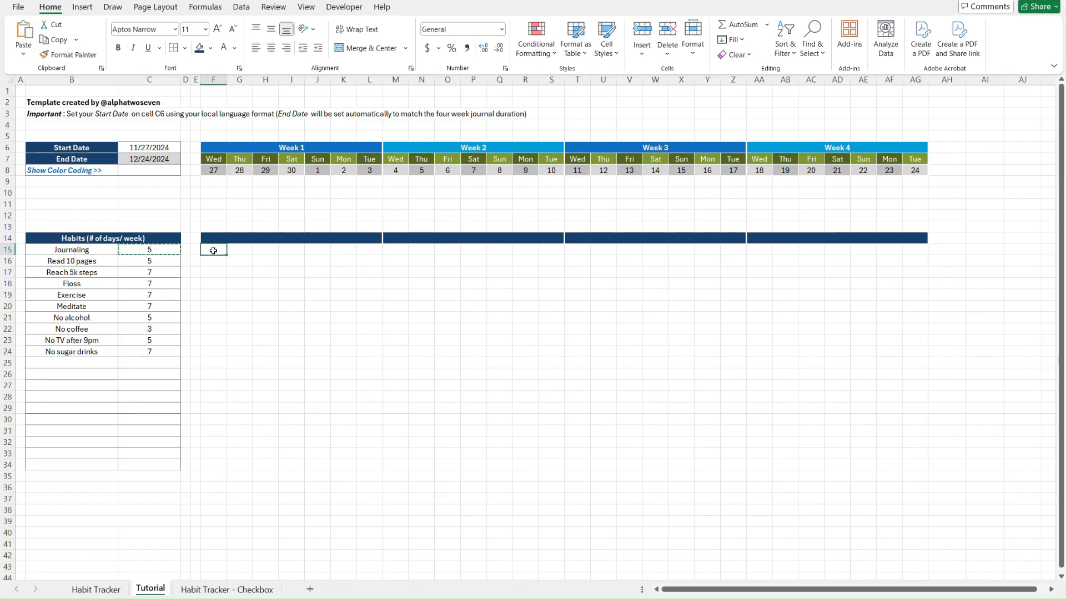
pyautogui.keyDown('shift'); pyautogui.click(922, 249); pyautogui.keyUp('shift')
pyautogui.hotkey('shift', 'Down')
pyautogui.hotkey('shift', 'Down')
pyautogui.hotkey('shift', 'Down')
pyautogui.hotkey('shift', 'Down')
pyautogui.hotkey('shift', 'Down')
pyautogui.hotkey('shift', 'Down')
pyautogui.hotkey('shift', 'Down')
pyautogui.hotkey('shift', 'Down')
pyautogui.hotkey('shift', 'Down')
pyautogui.hotkey('shift', 'Down')
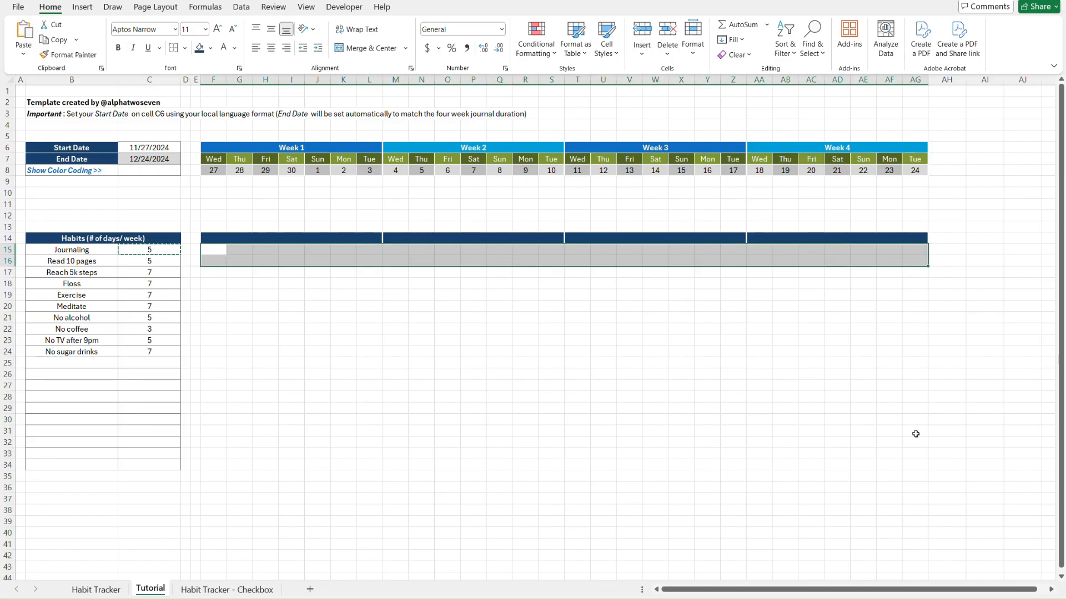
pyautogui.hotkey('shift', 'Down')
pyautogui.hotkey('shift', 'Down')
pyautogui.hotkey('shift', 'Down')
pyautogui.hotkey('shift', 'Down')
pyautogui.hotkey('shift', 'Down')
pyautogui.hotkey('shift', 'Down')
pyautogui.hotkey('shift', 'Down')
pyautogui.hotkey('shift', 'Down')
pyautogui.hotkey('shift', 'Down')
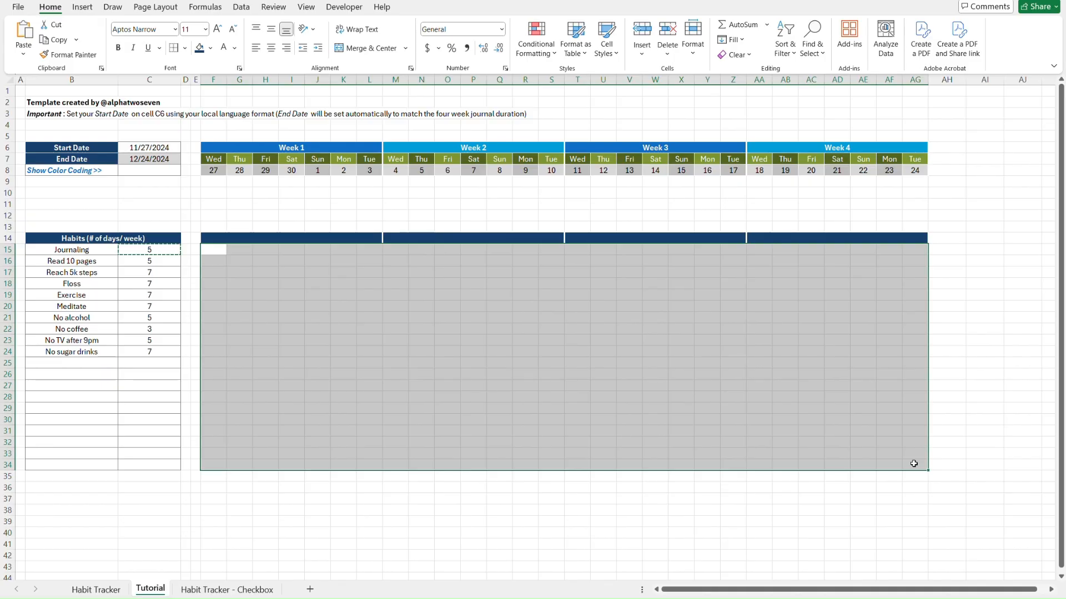
pyautogui.hotkey('ctrl', 'alt', 'v')
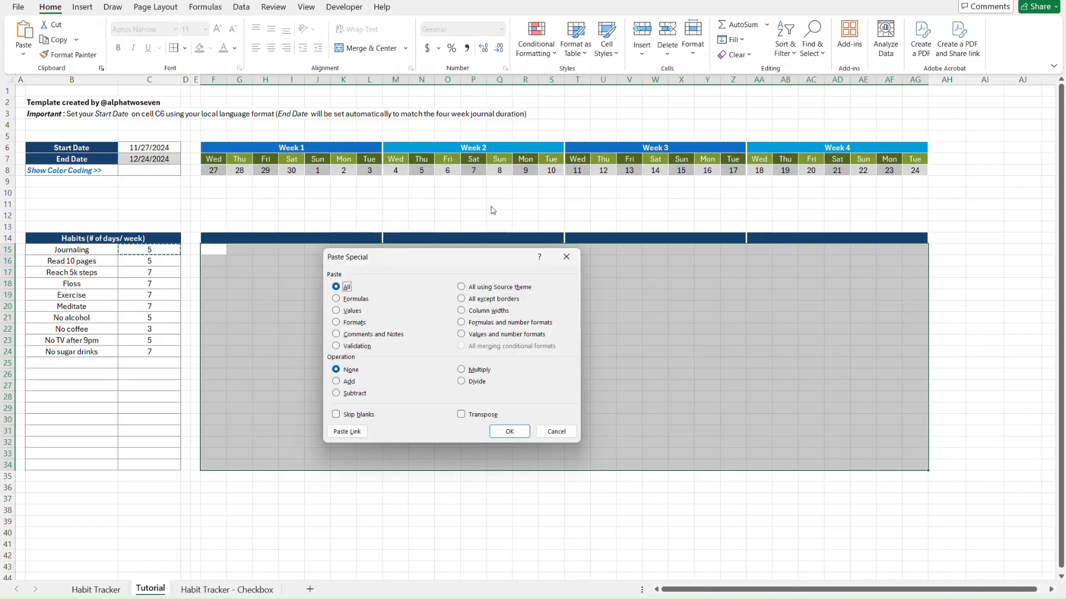
pyautogui.click(373, 325)
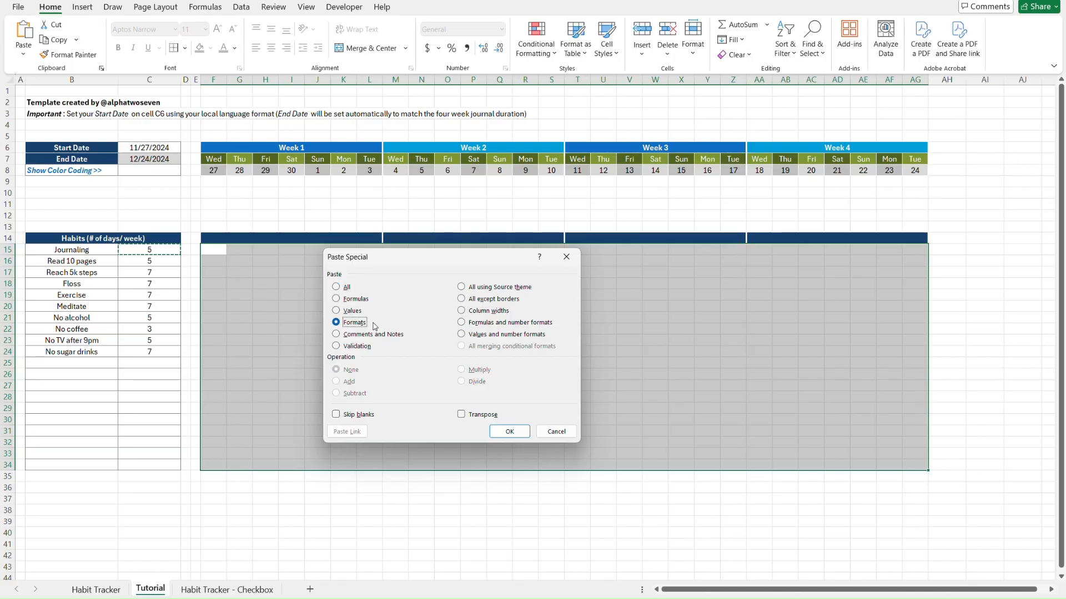
pyautogui.click(515, 435)
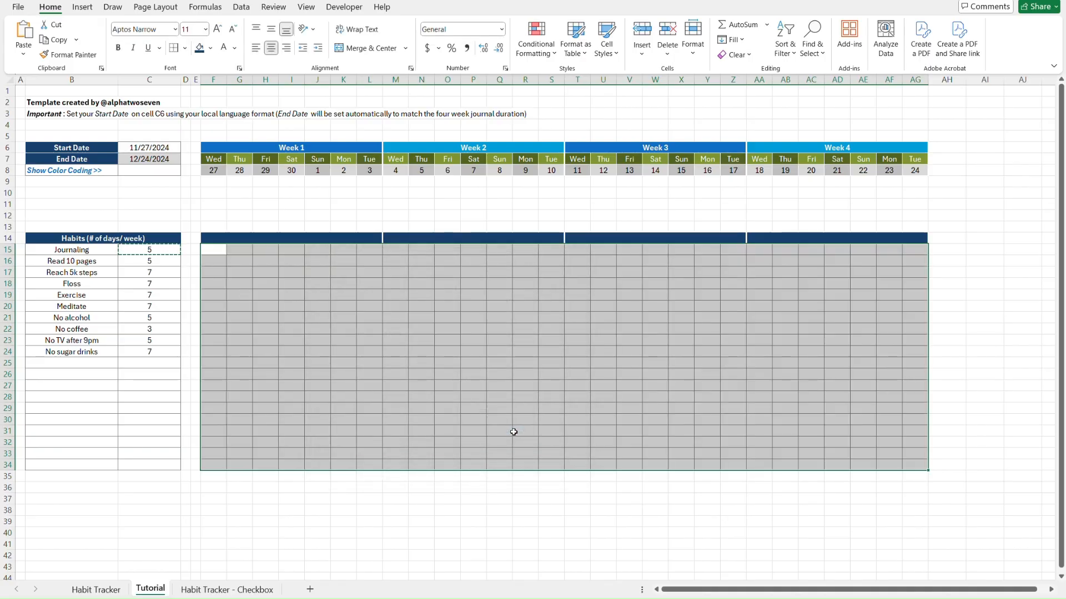
pyautogui.click(370, 251)
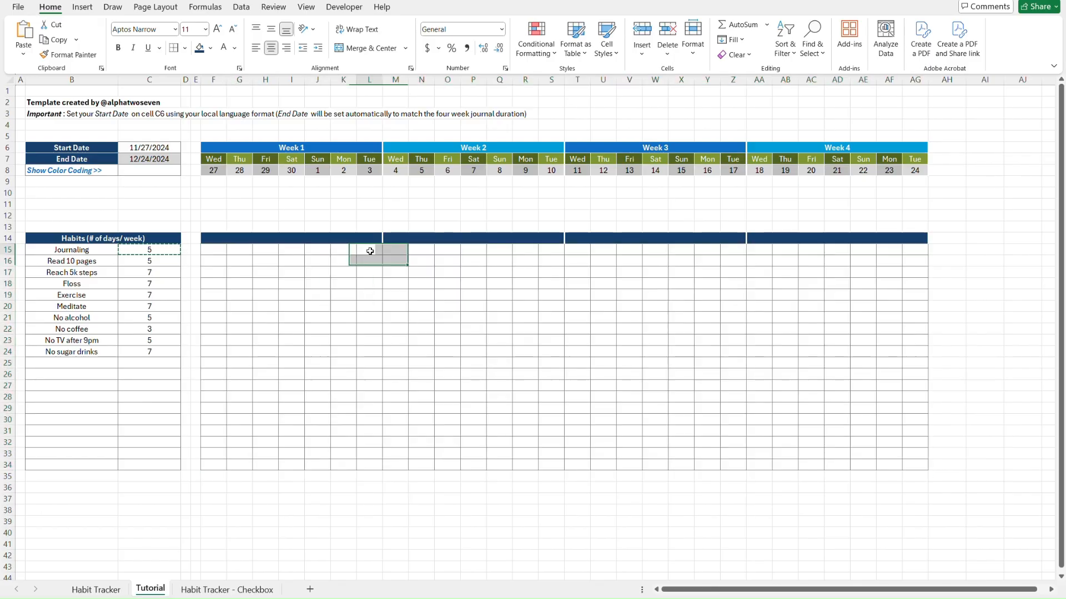
# Add a grey right border to week 1's Tuesday column L15:L34
pyautogui.keyDown('shift'); pyautogui.click(363, 461); pyautogui.keyUp('shift')
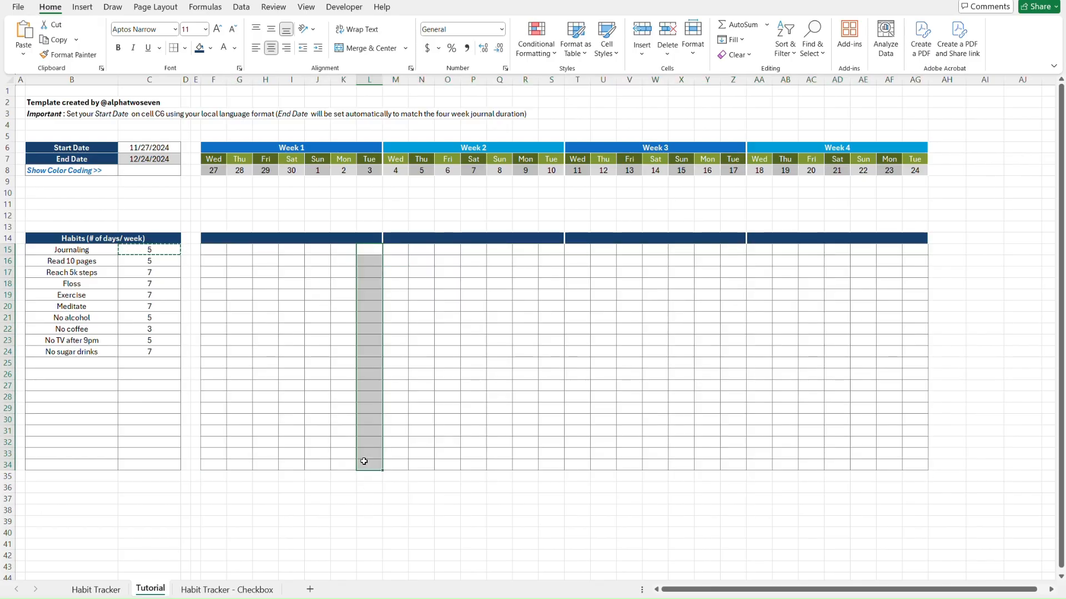
pyautogui.click(185, 48)
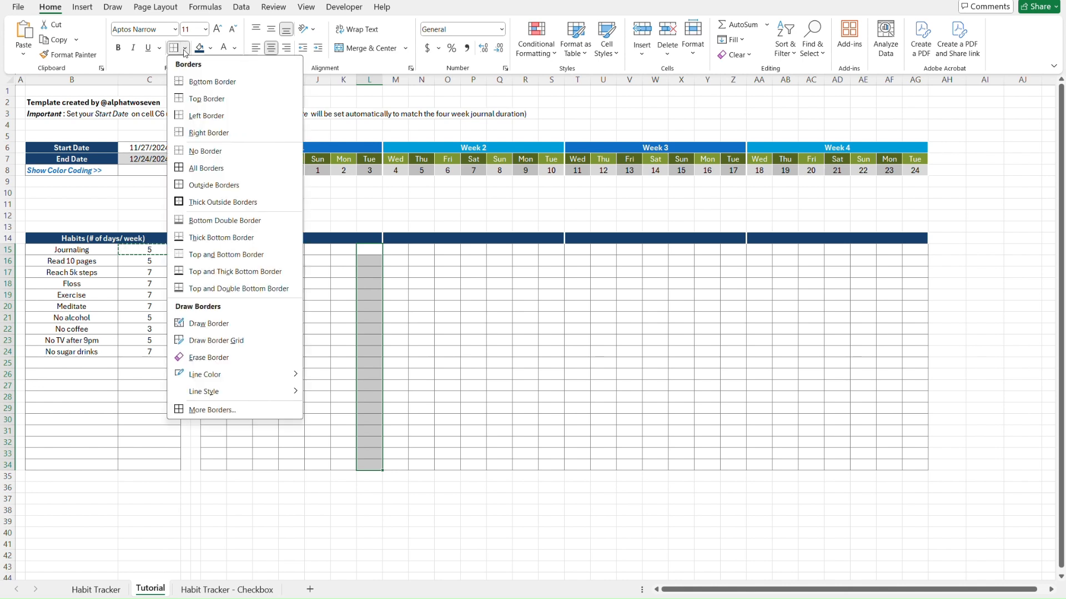
pyautogui.moveTo(258, 379)
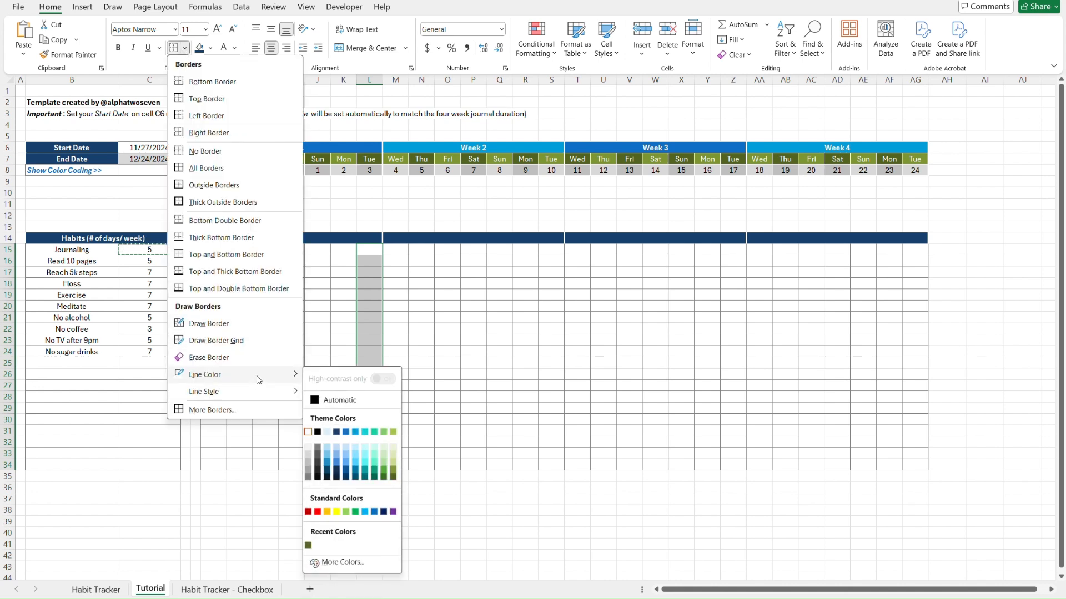
pyautogui.click(309, 476)
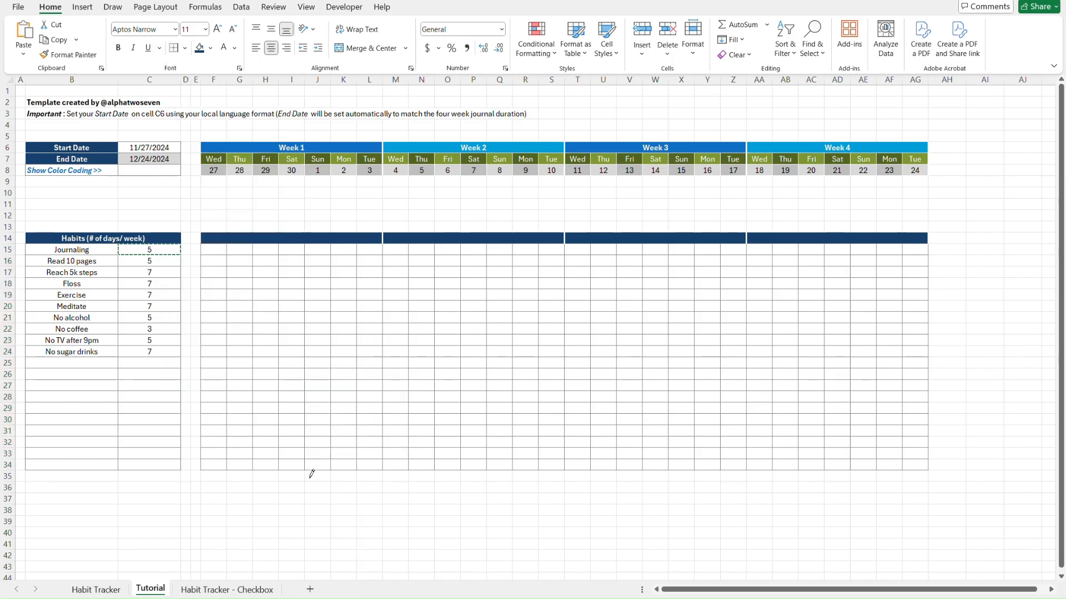
pyautogui.click(186, 49)
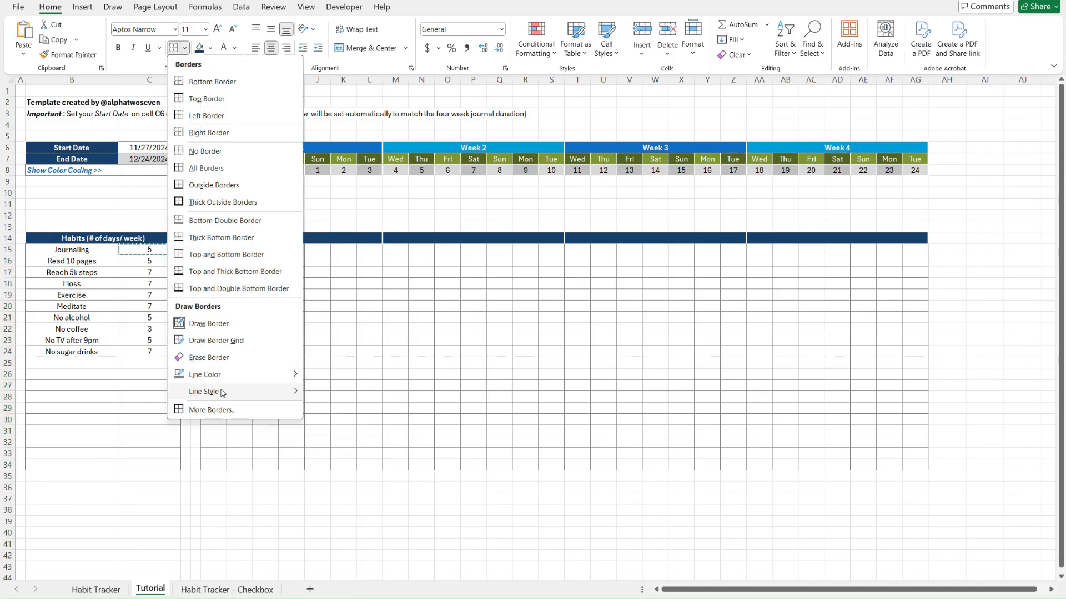
pyautogui.moveTo(222, 393)
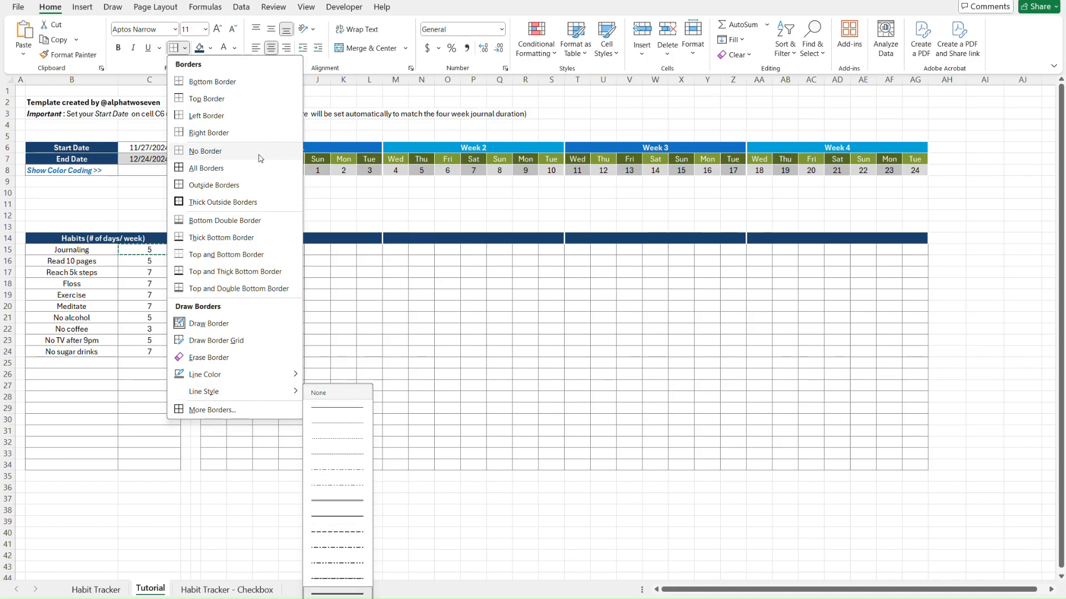
pyautogui.click(211, 134)
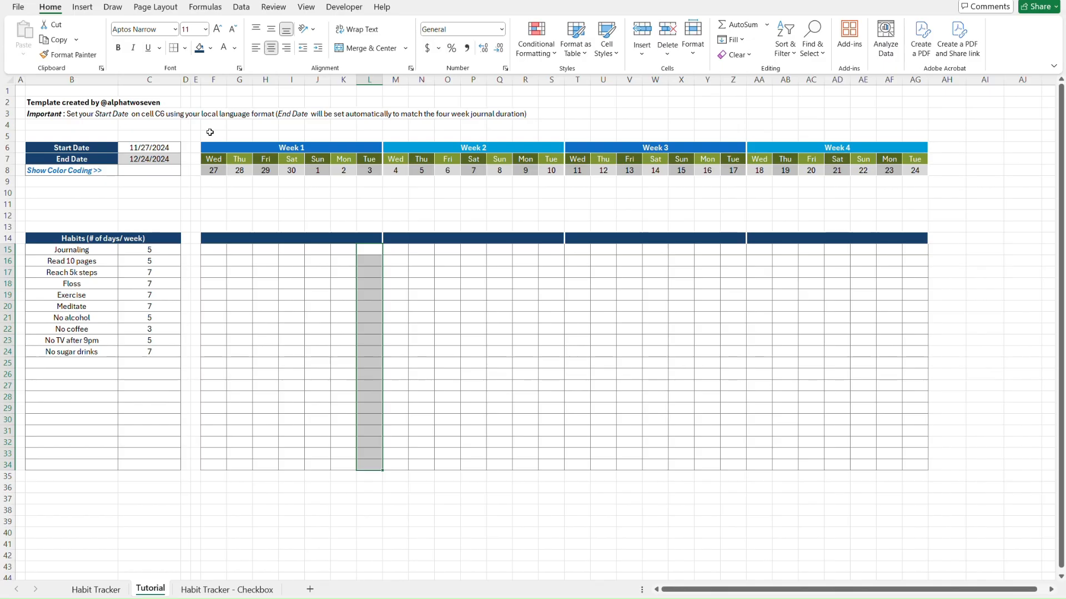
pyautogui.press('Right')
pyautogui.press('Right')
pyautogui.press('Right')
pyautogui.press('Right')
pyautogui.press('Right')
pyautogui.press('Left')
pyautogui.press('Left')
pyautogui.press('Left')
pyautogui.press('Left')
pyautogui.press('Left')
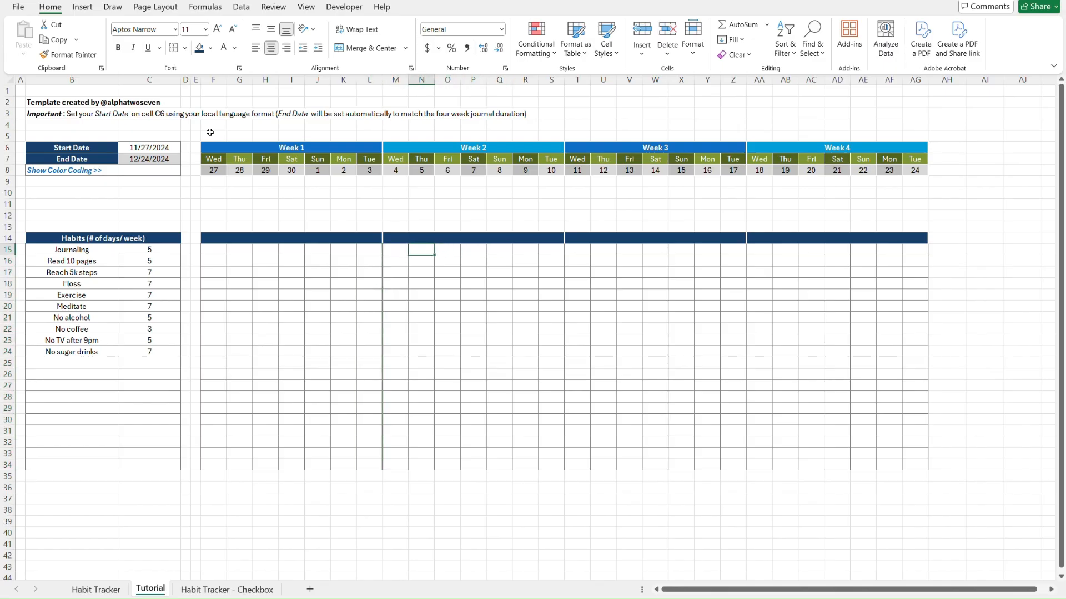
# Repeat the grey divider on columns S, Z and AG, then bring up the Habit Tracker sheet
pyautogui.click(553, 249)
pyautogui.keyDown('shift'); pyautogui.click(555, 465); pyautogui.keyUp('shift')
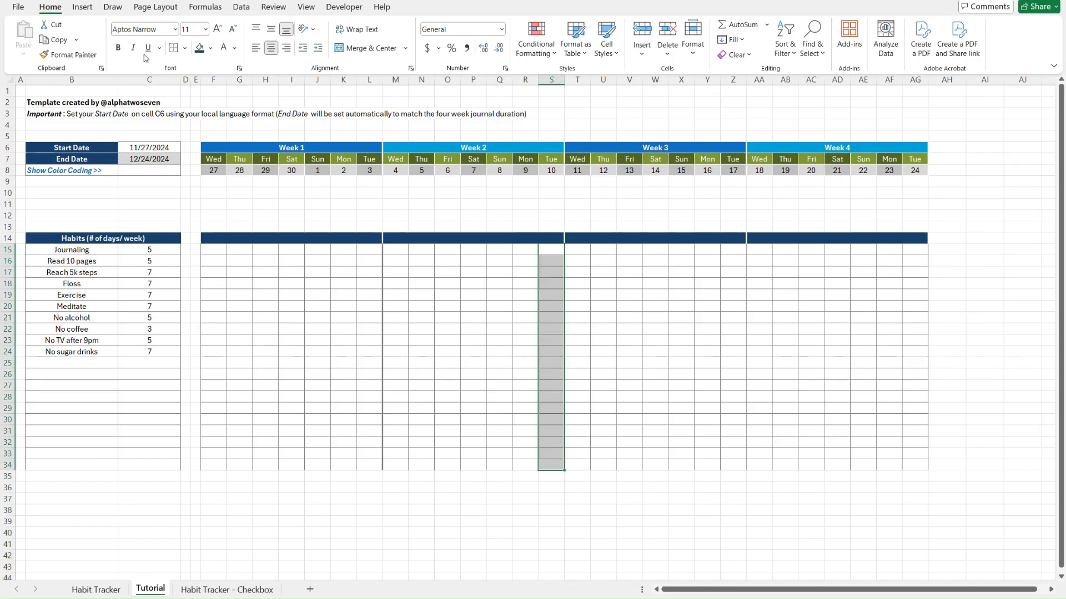
pyautogui.click(174, 50)
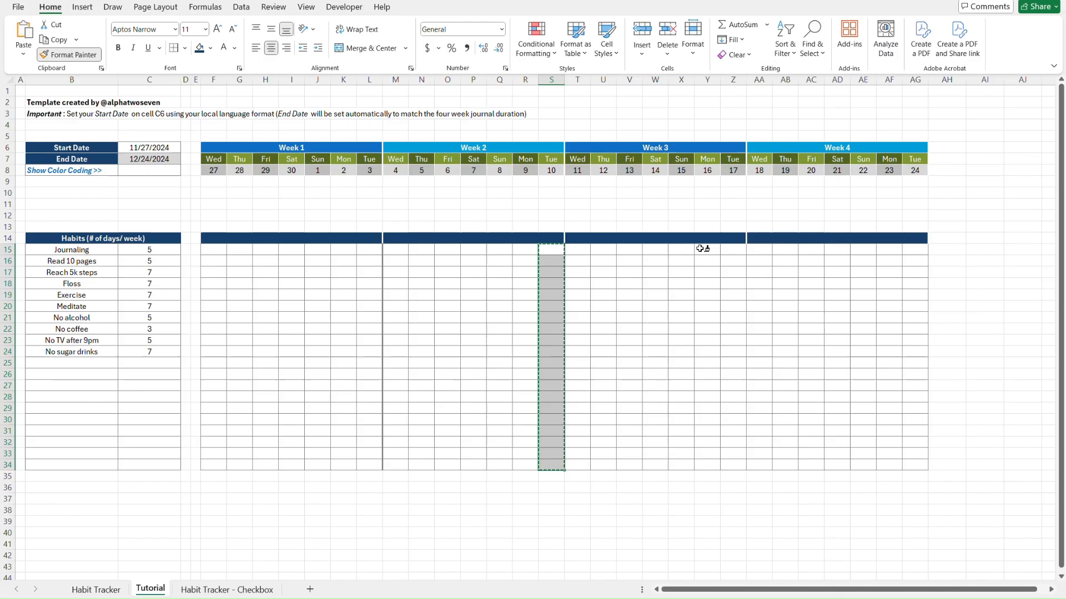
pyautogui.click(733, 248)
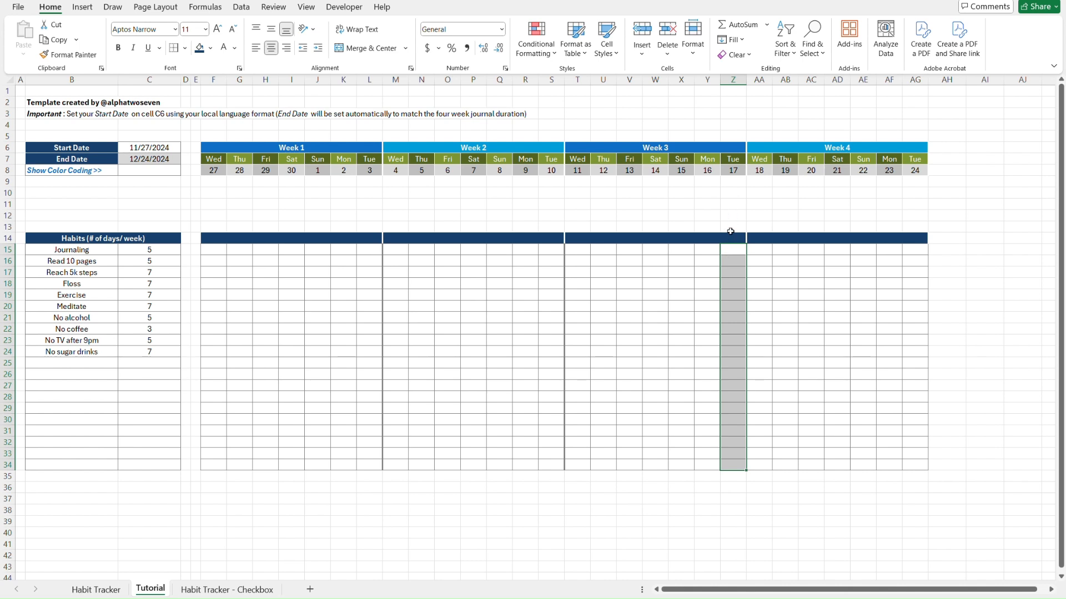
pyautogui.hotkey('alt', 'h')
pyautogui.press('f')
pyautogui.press('p')
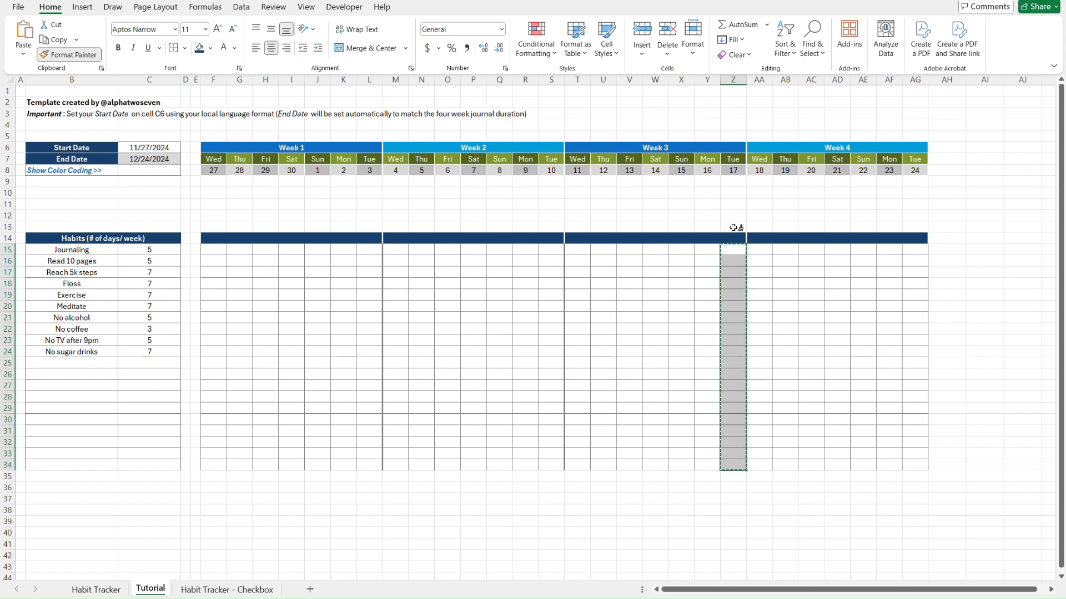
pyautogui.click(916, 251)
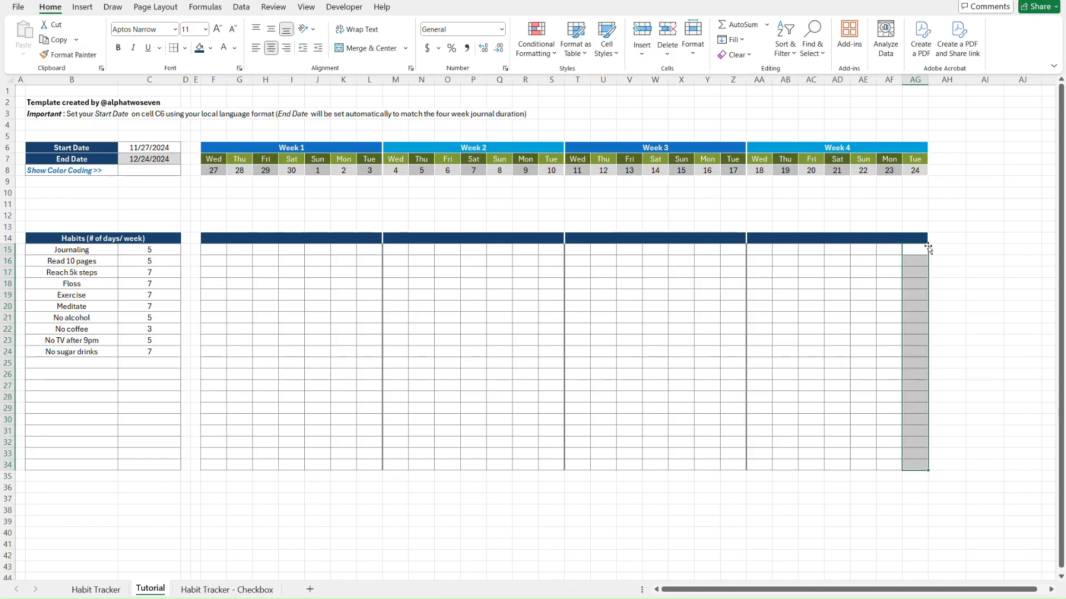
pyautogui.click(913, 481)
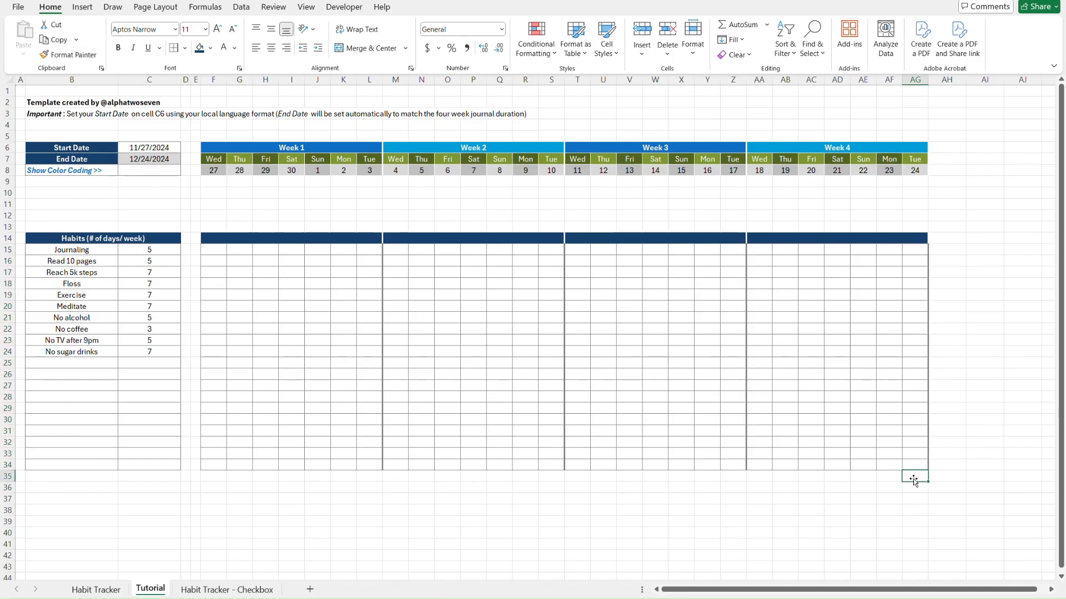
pyautogui.hotkey('ctrl', 'pageup')
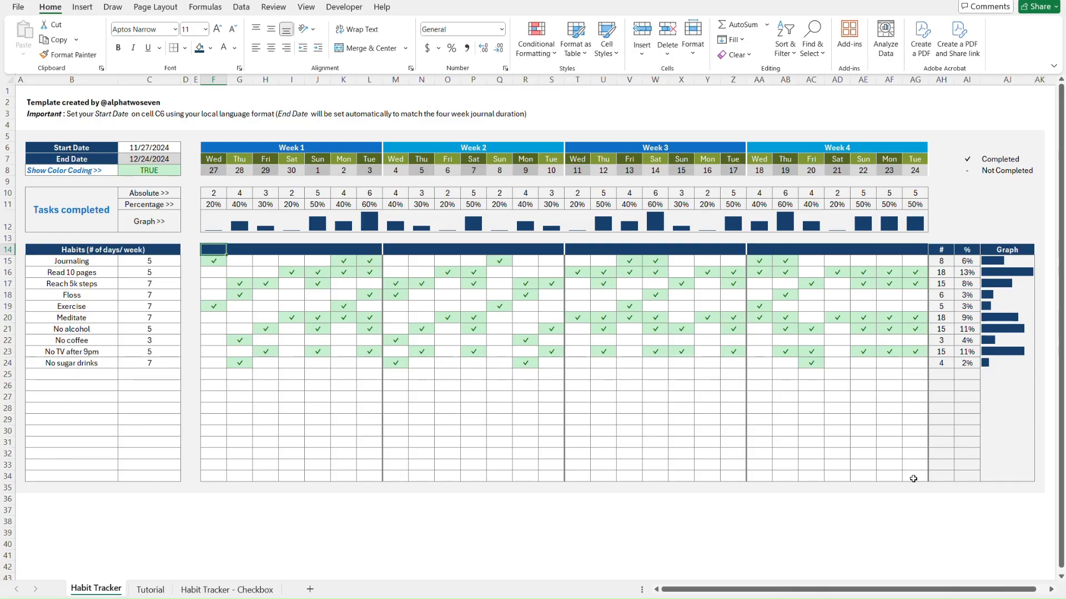
# Inspect the Habit Tracker grid's check-mark and dash dropdown choices
pyautogui.hotkey('ctrl', 'pagedown')
pyautogui.hotkey('ctrl', 'pageup')
pyautogui.click(217, 281)
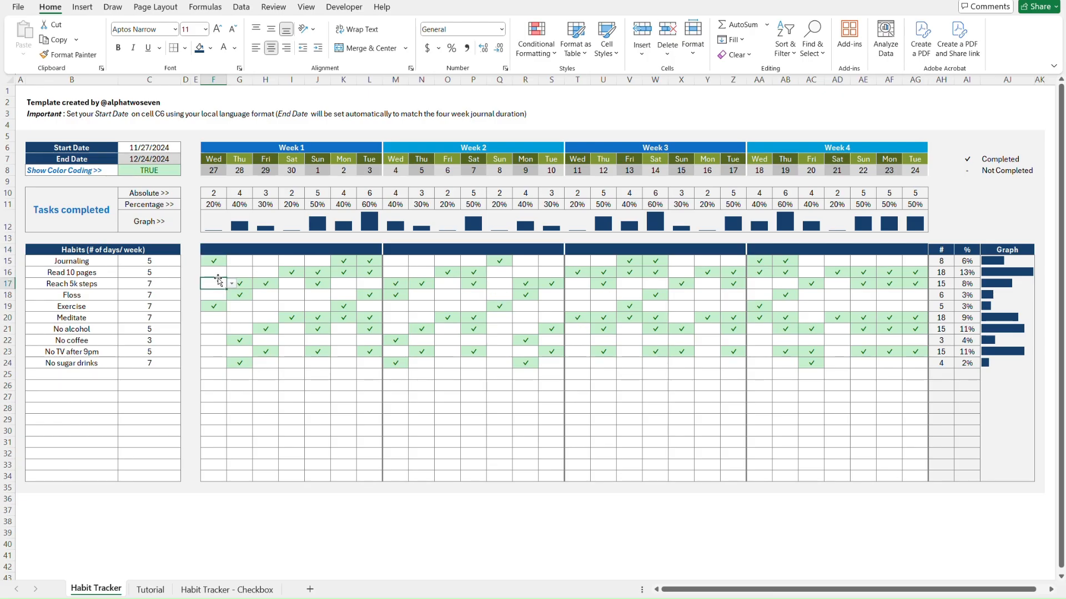
pyautogui.hotkey('alt', 'Down')
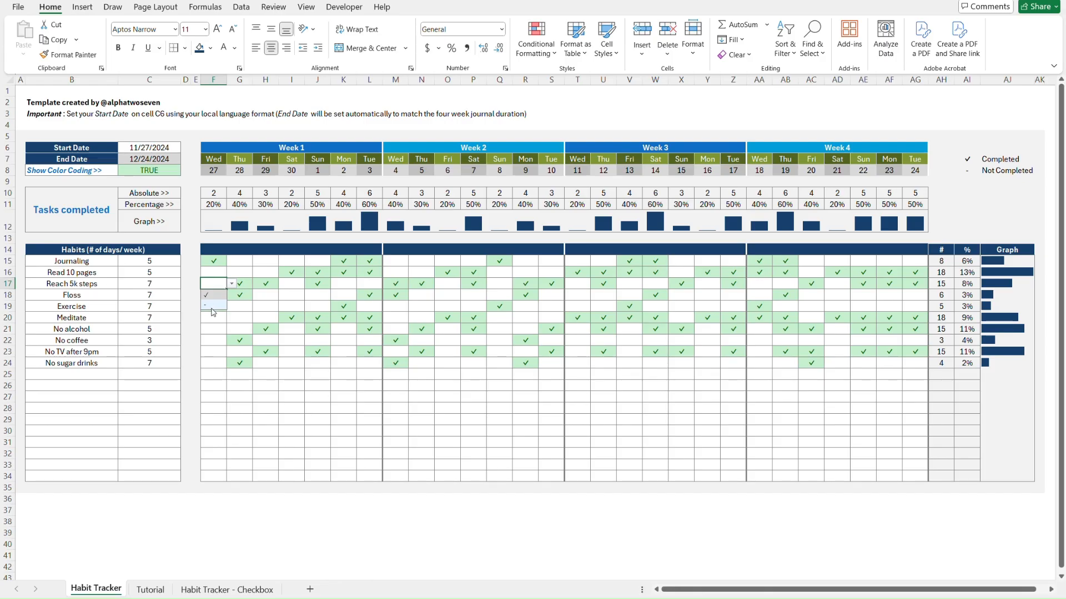
pyautogui.press('Escape')
pyautogui.click(236, 264)
pyautogui.press('Left')
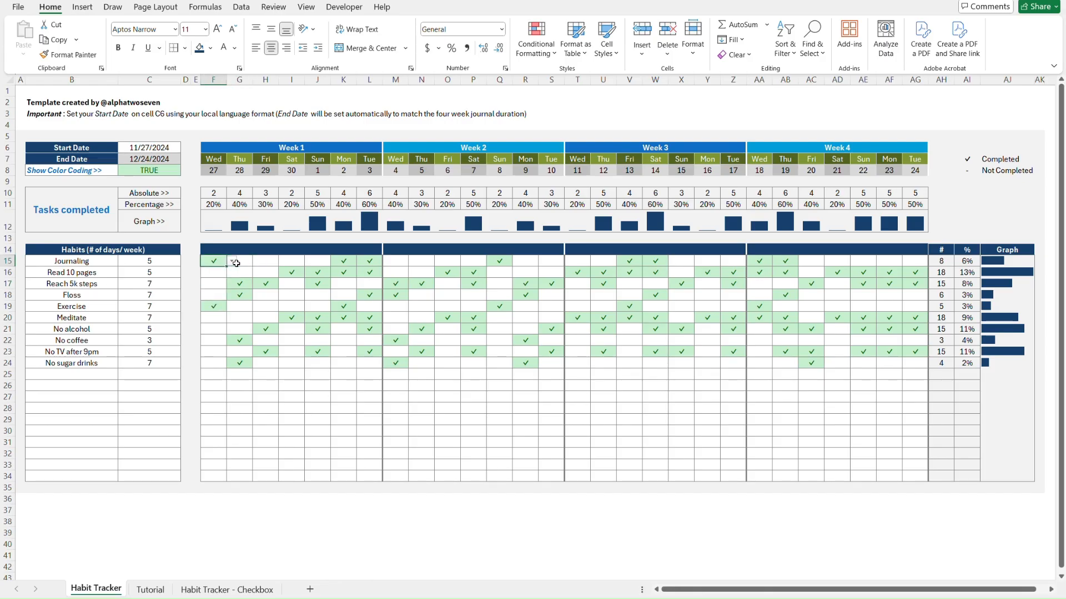
# Copy the legend's =UNICHAR(10003) formula and select AI7 on the Tutorial sheet
pyautogui.click(970, 162)
pyautogui.doubleClick(969, 161)
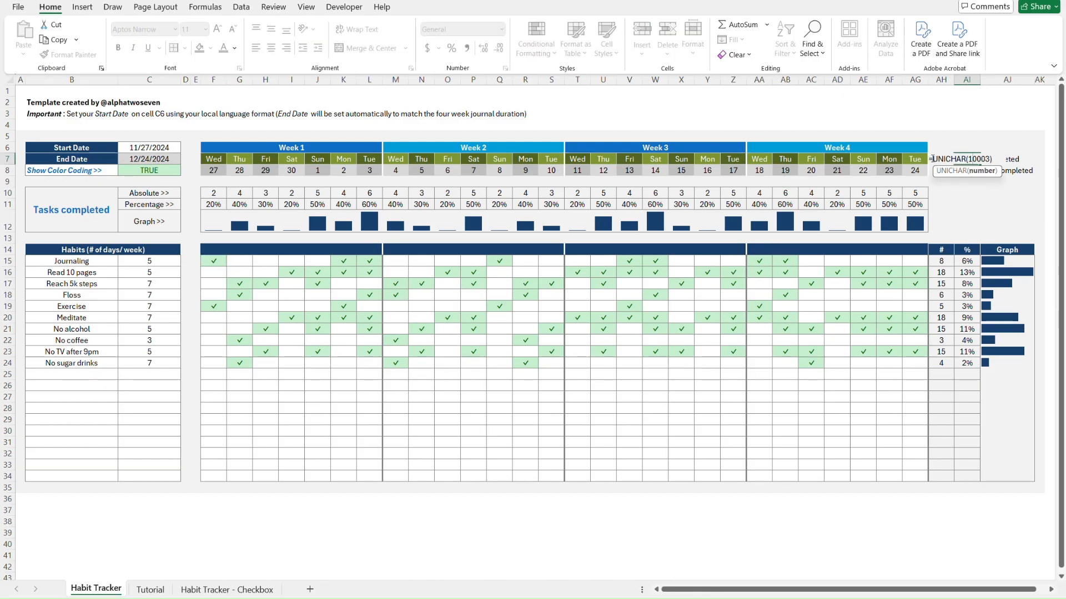
pyautogui.moveTo(930, 159); pyautogui.dragTo(997, 156)
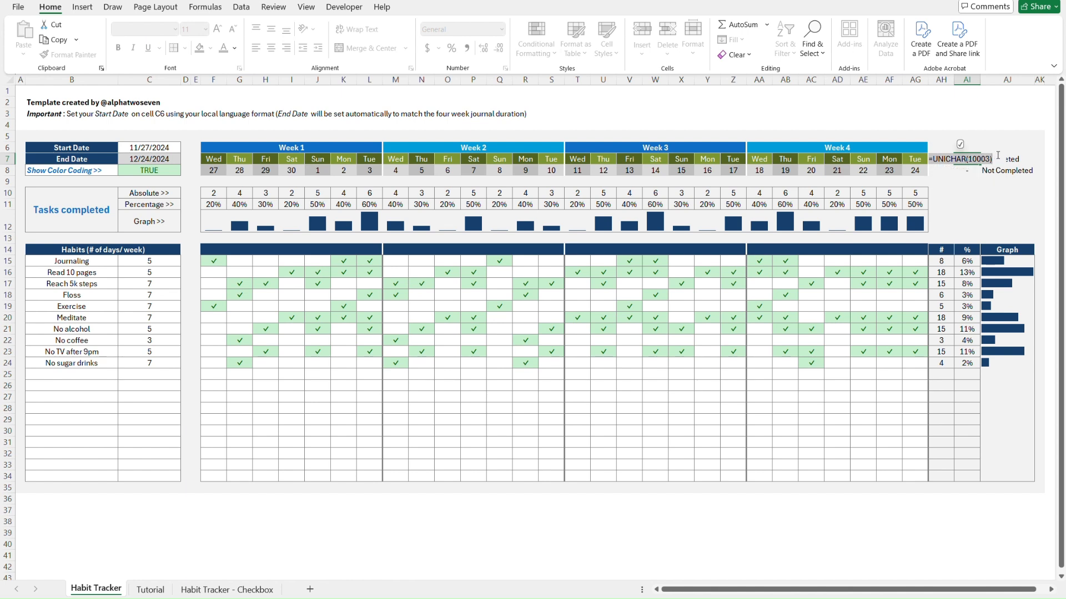
pyautogui.hotkey('ctrl', 'c')
pyautogui.press('Escape')
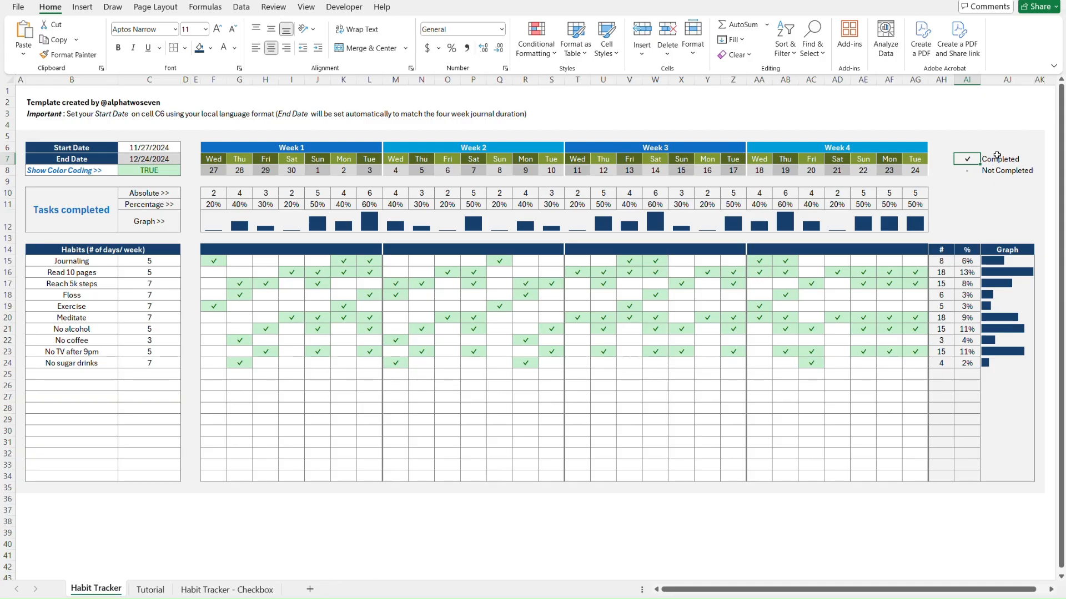
pyautogui.hotkey('ctrl', 'pagedown')
pyautogui.click(997, 157)
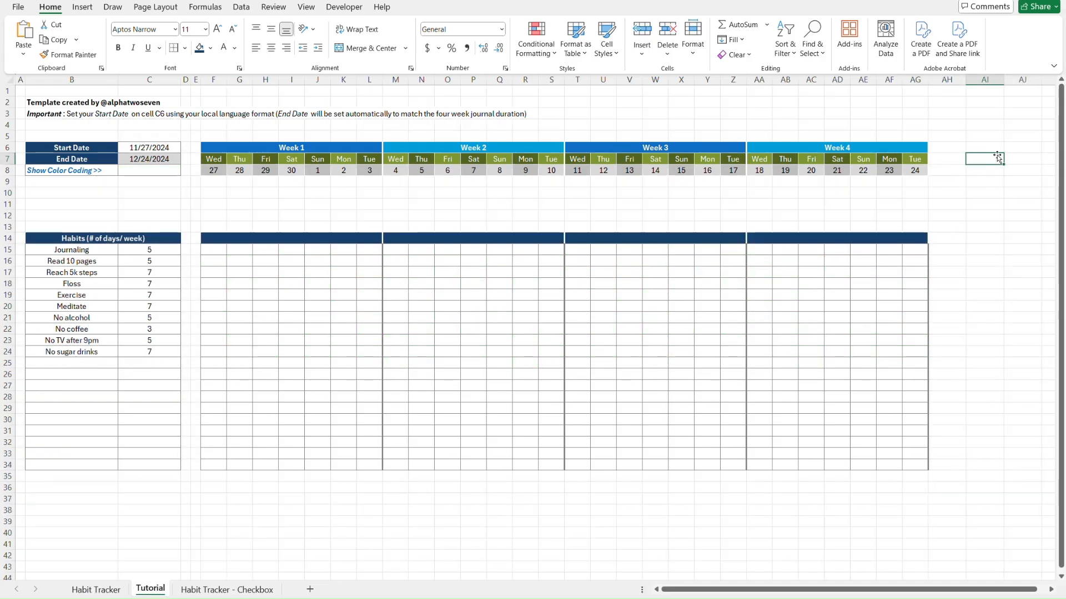
# Paste the check-mark formula into AI7 and convert it to a plain value
pyautogui.doubleClick(987, 159)
pyautogui.hotkey('ctrl', 'v')
pyautogui.hotkey('ctrl', 'Return')
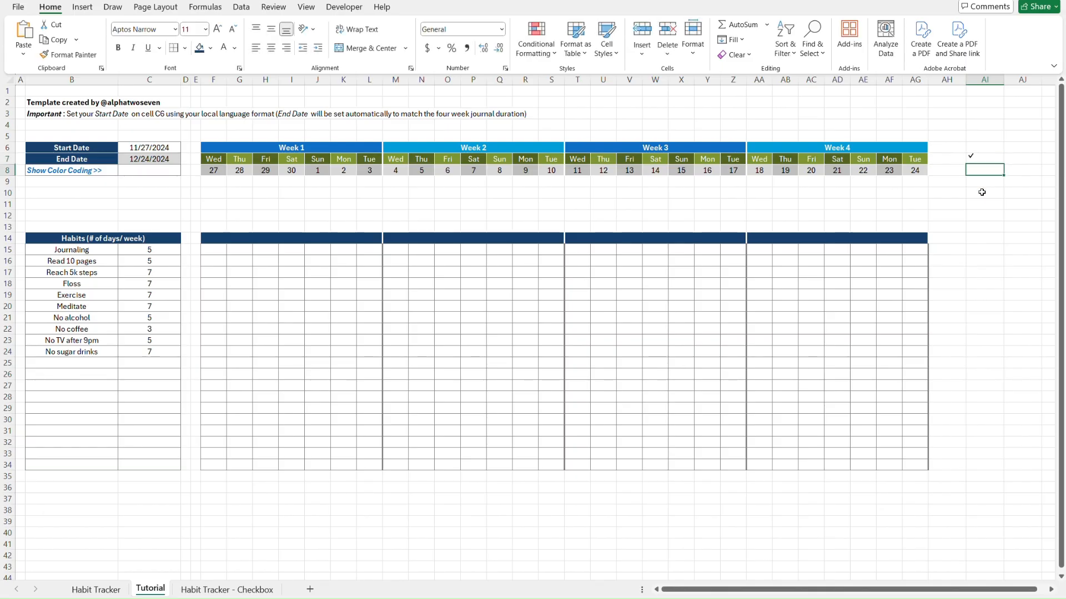
pyautogui.doubleClick(989, 160)
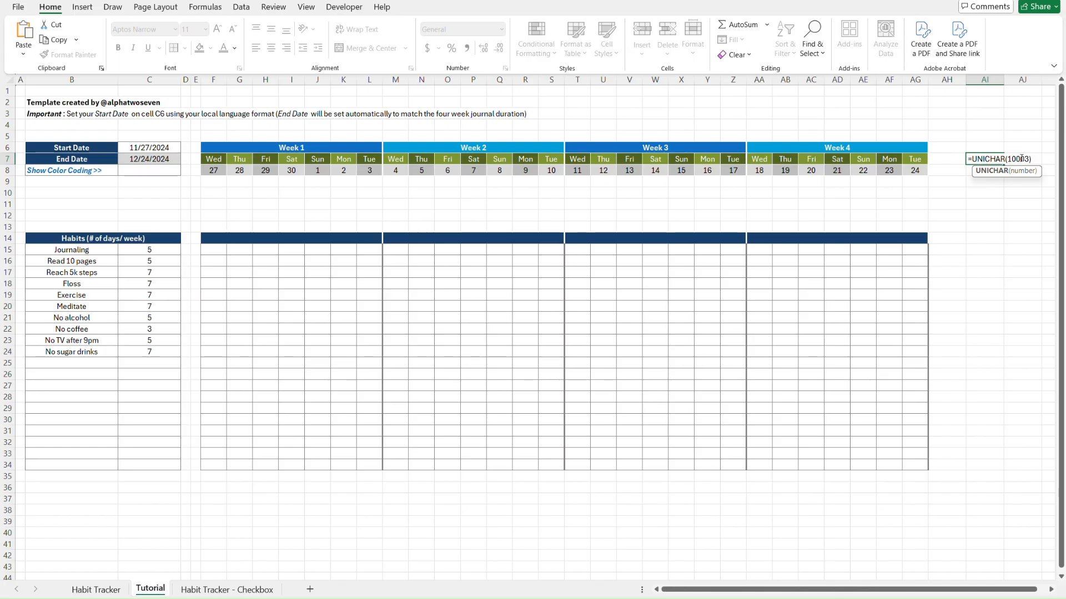
pyautogui.hotkey('ctrl', 'Return')
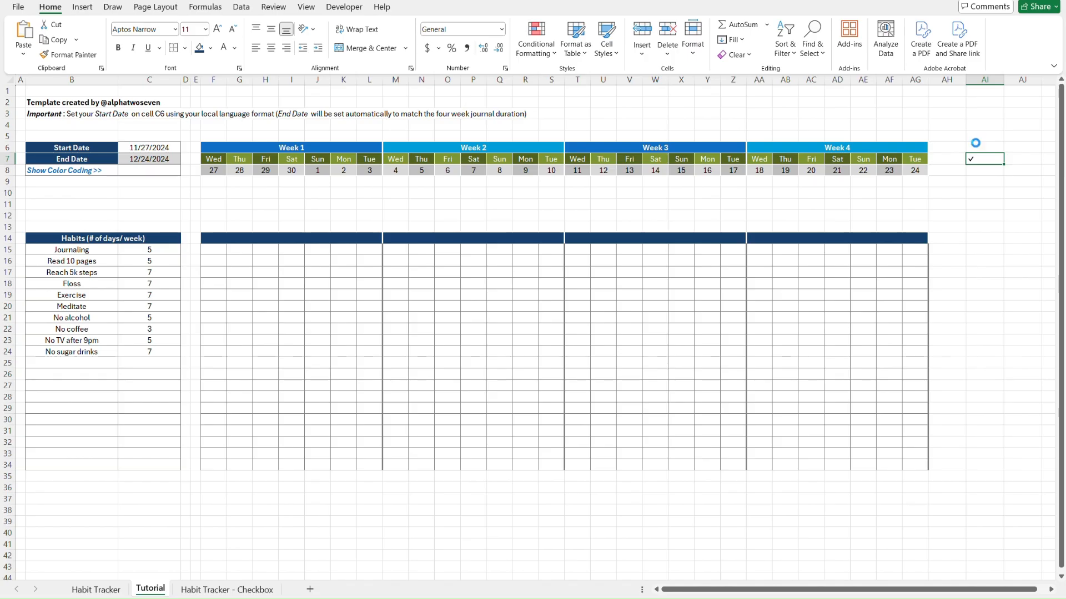
pyautogui.hotkey('ctrl', 'c')
pyautogui.hotkey('ctrl', 'alt', 'v')
pyautogui.press('v')
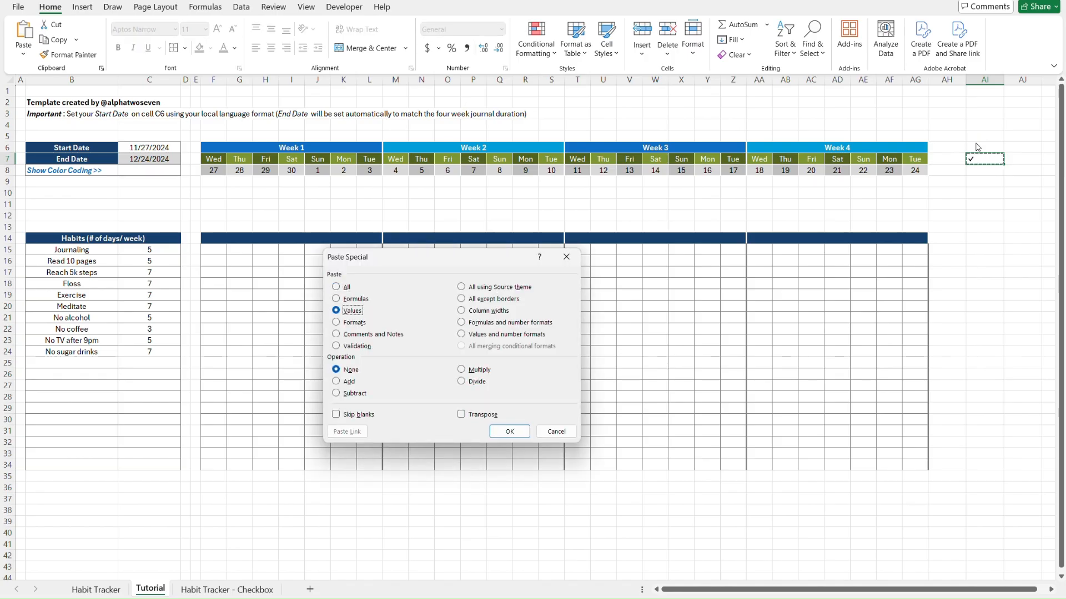
pyautogui.press('Return')
pyautogui.press('Escape')
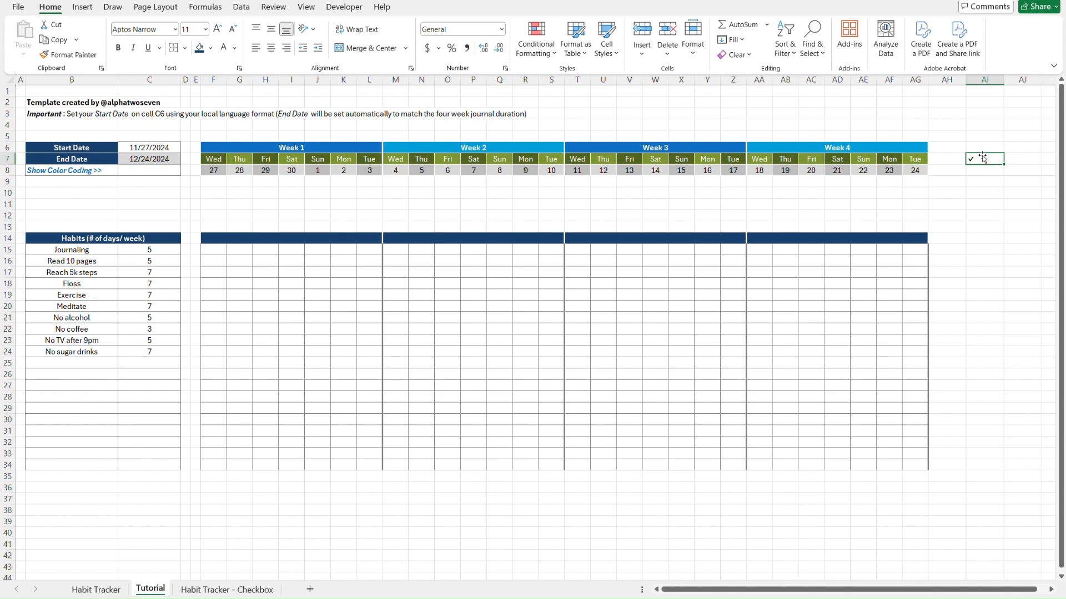
pyautogui.doubleClick(983, 158)
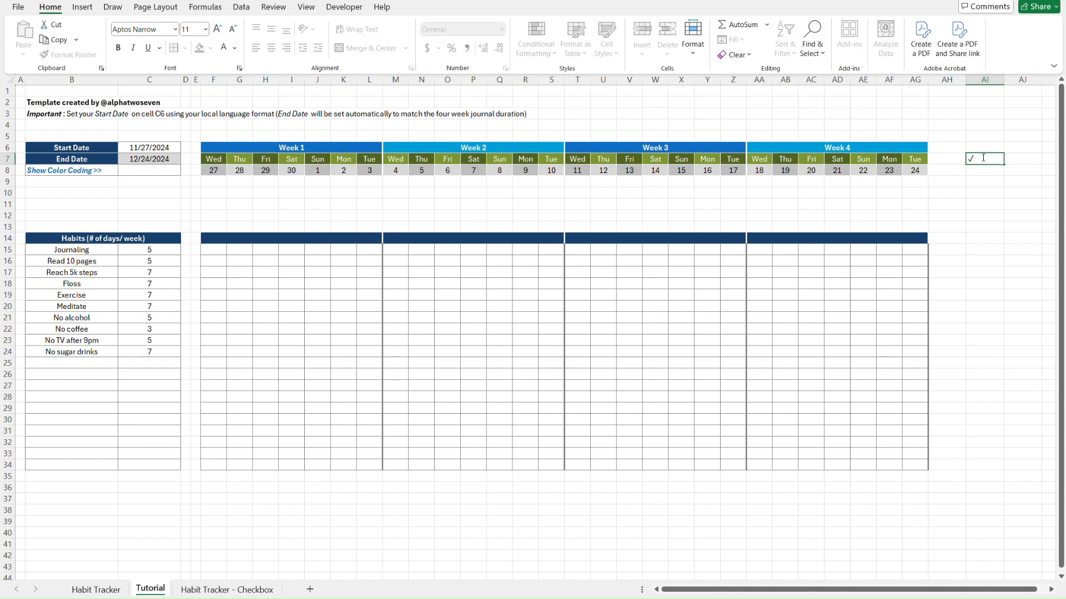
pyautogui.press('Escape')
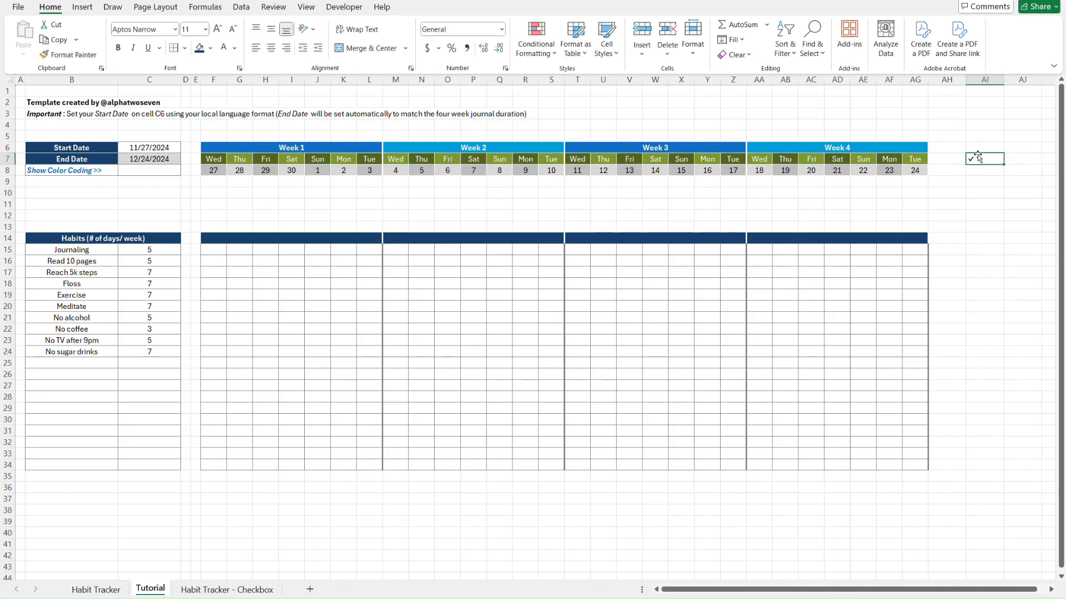
pyautogui.press('Return')
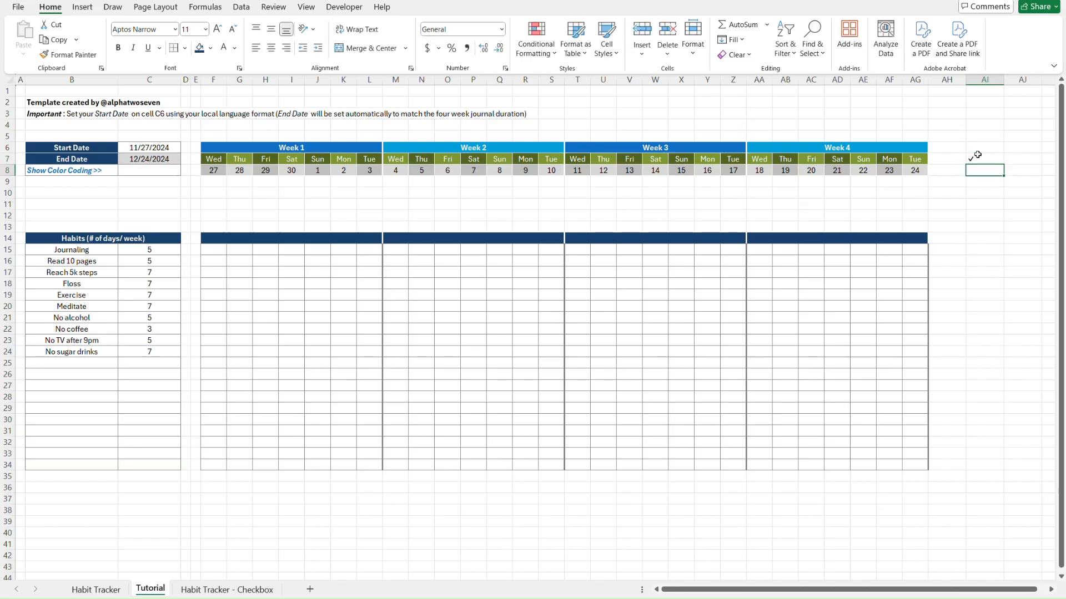
# Enter a dash as text ('-) in AI8 below the check mark
pyautogui.write('-')
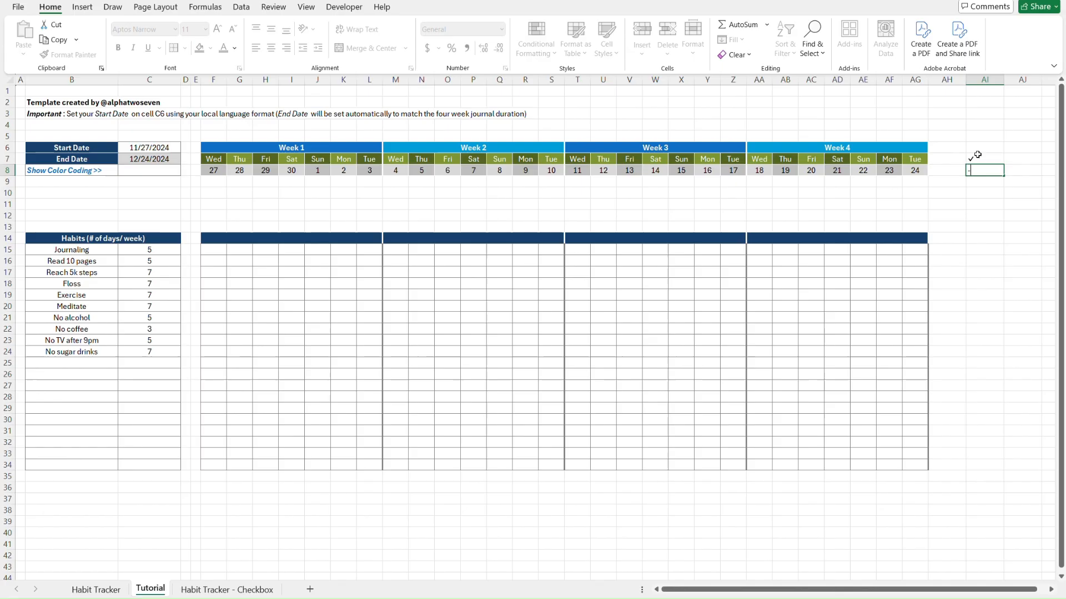
pyautogui.press('Return')
pyautogui.press('Up')
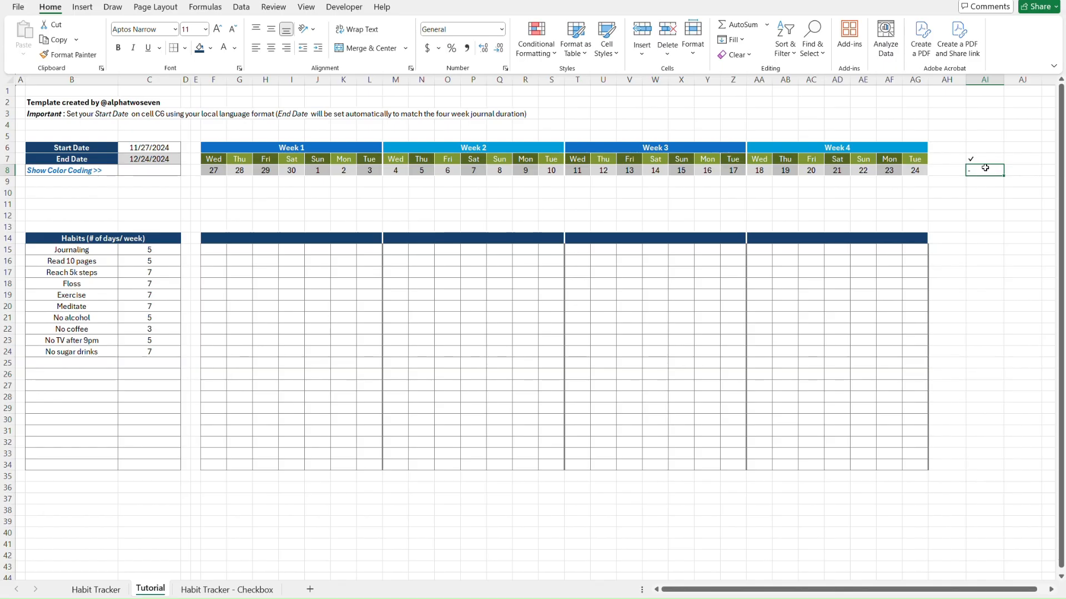
pyautogui.write("'")
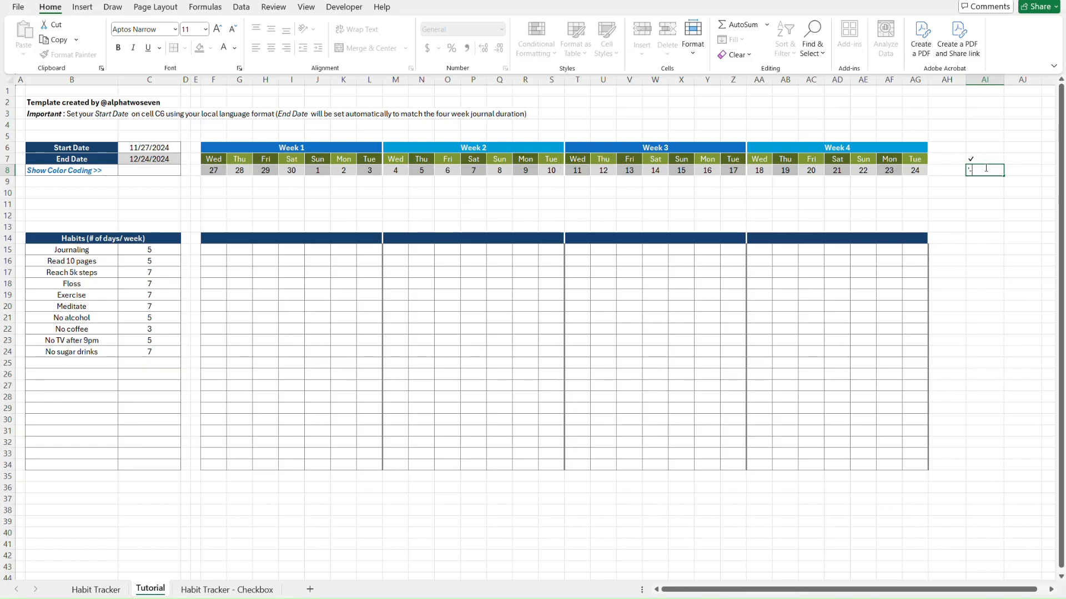
pyautogui.write('-')
pyautogui.press('Return')
pyautogui.click(984, 168)
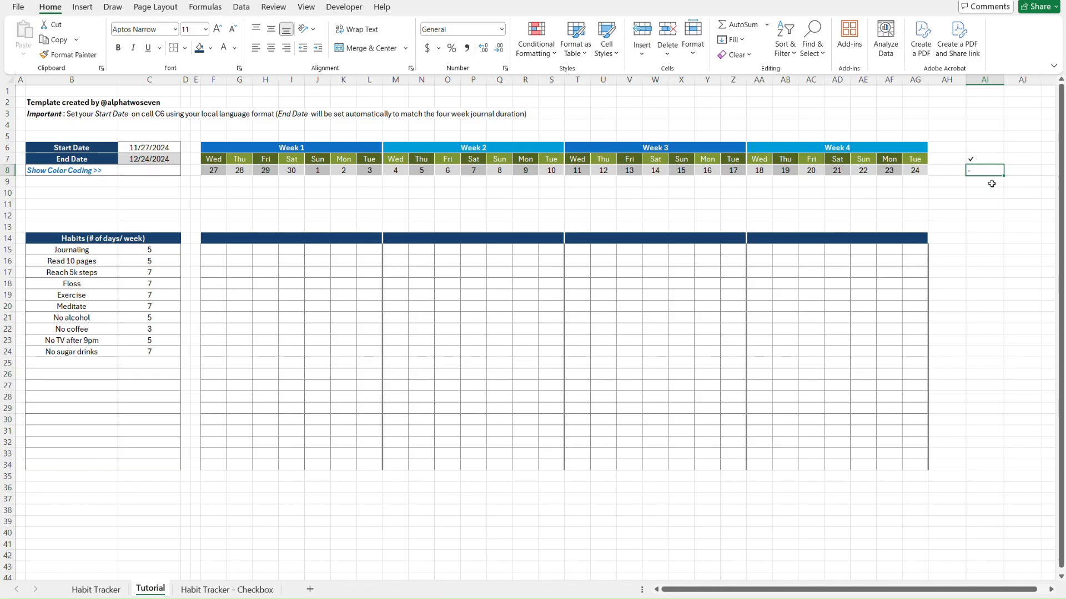
pyautogui.press('Up')
pyautogui.press('Down')
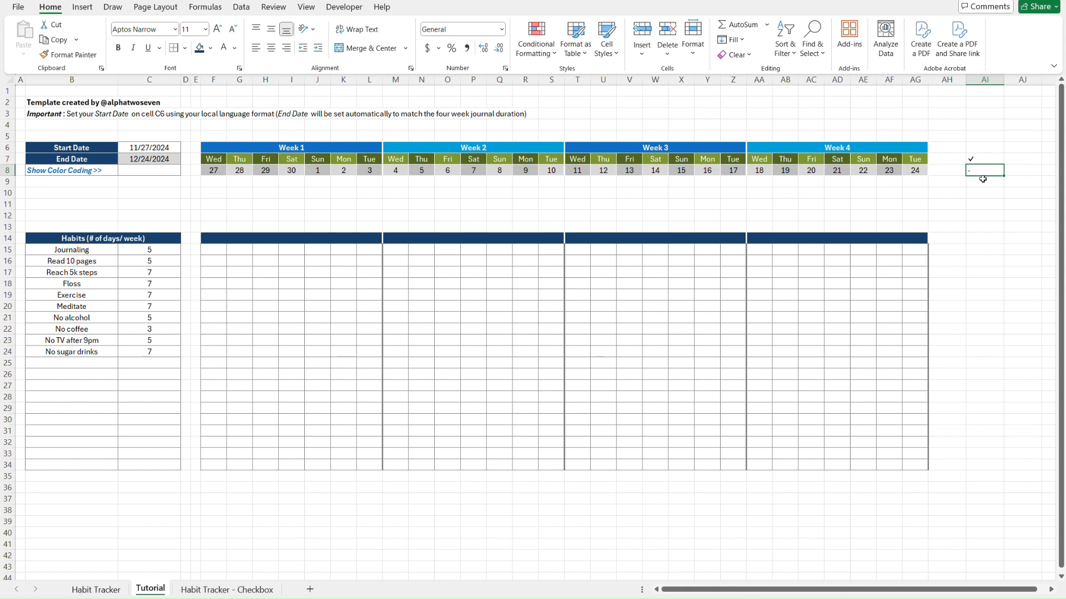
# Label the symbols Completed in AJ7 and Not Completed in AJ8
pyautogui.press('Up')
pyautogui.press('Right')
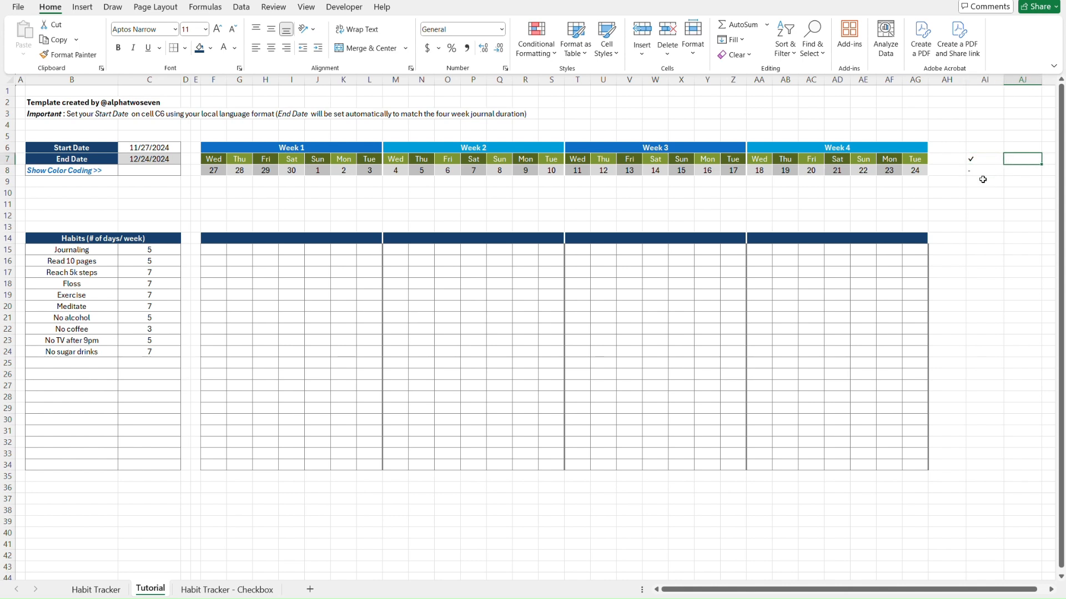
pyautogui.write('Completed')
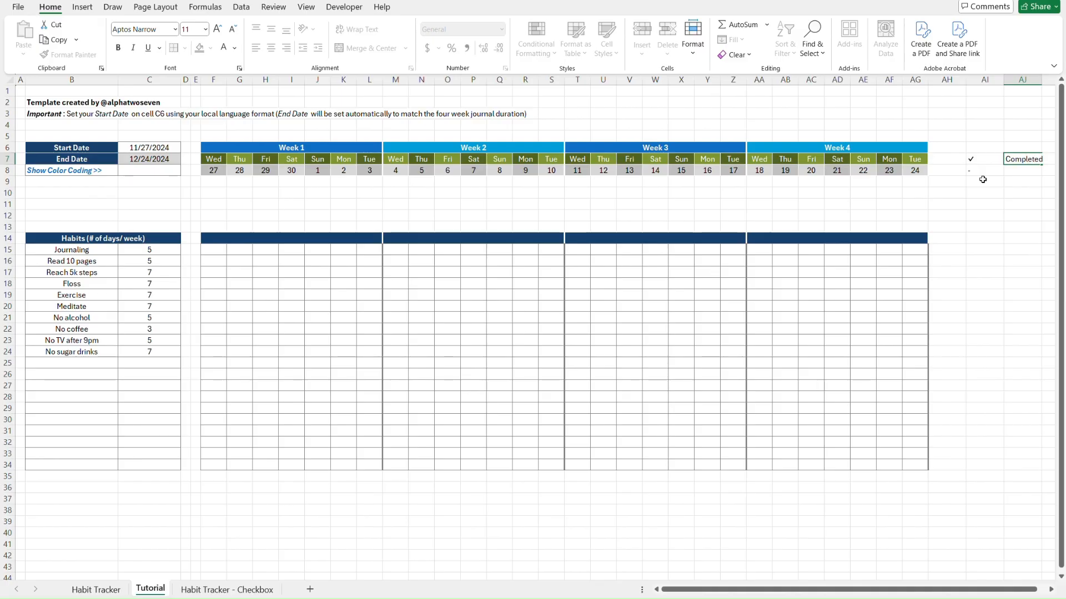
pyautogui.press('Return')
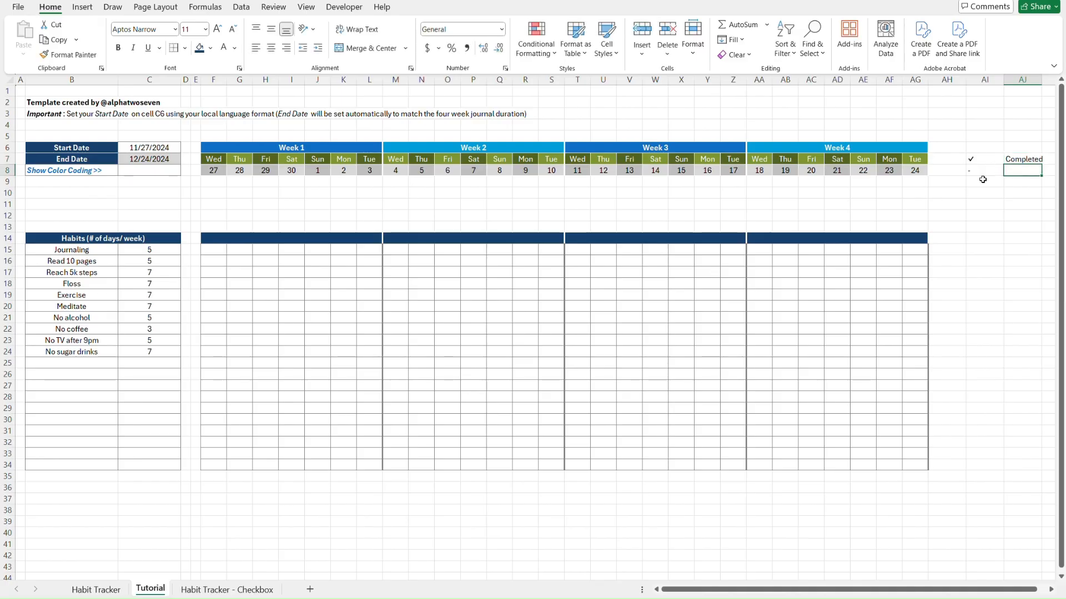
pyautogui.write('N')
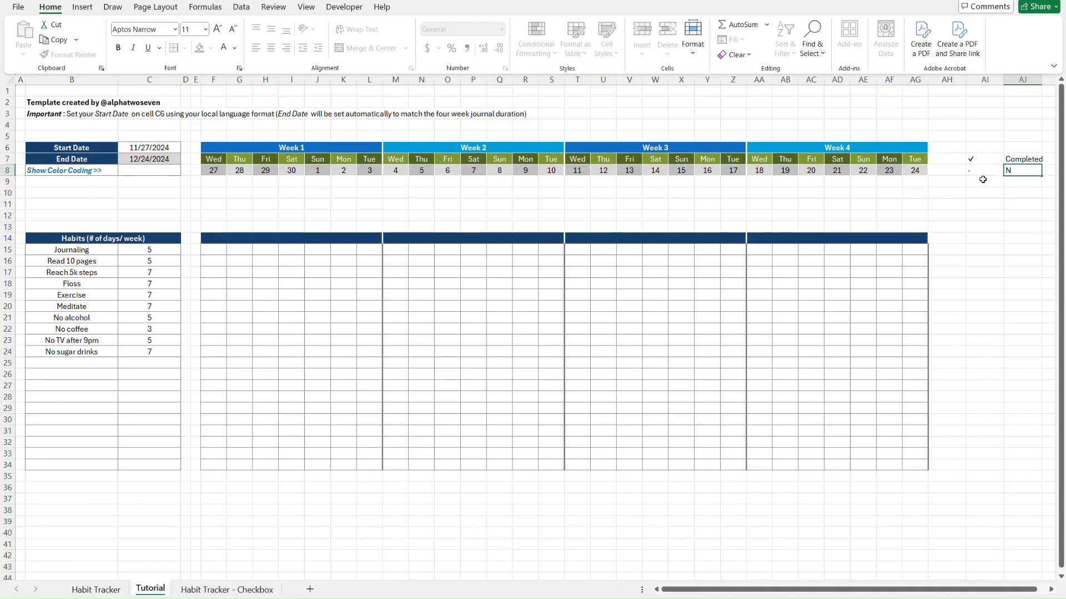
pyautogui.write('ot Completed')
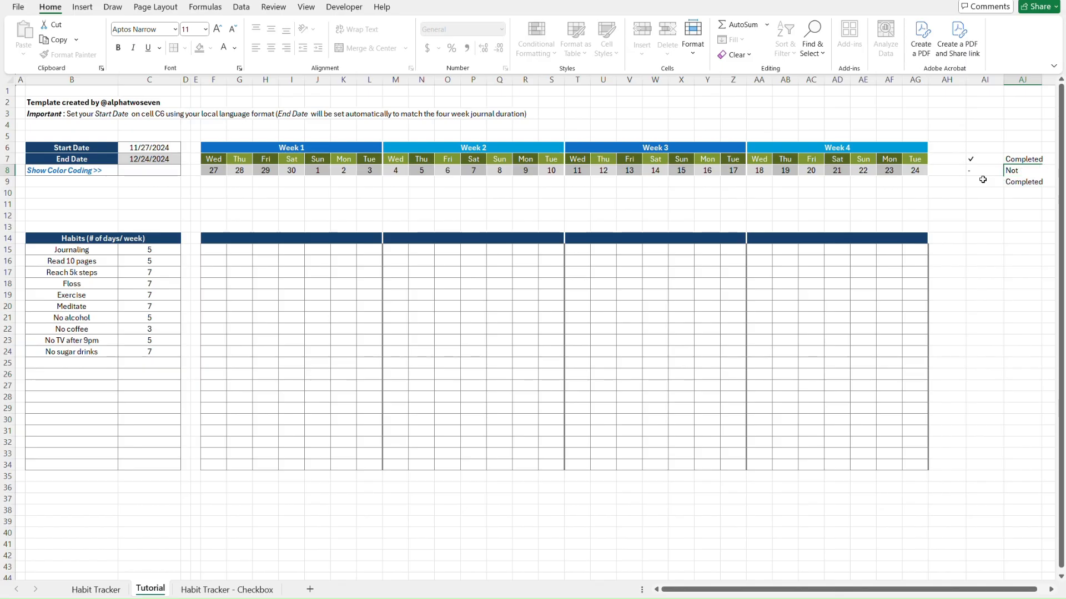
pyautogui.press('Return')
pyautogui.press('Up')
pyautogui.hotkey('ctrl', 'pageup')
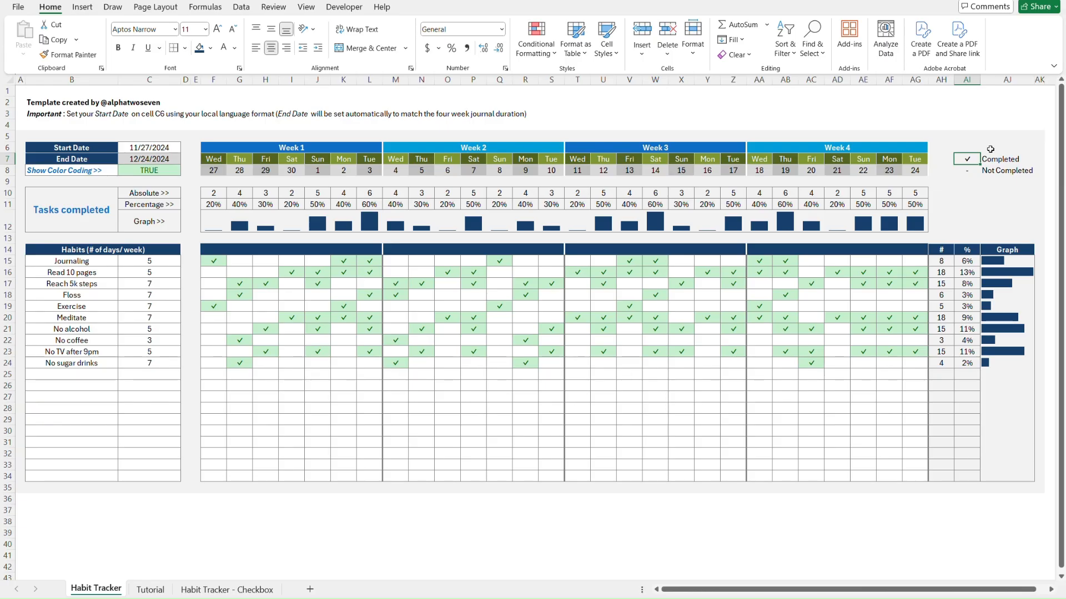
# Inspect legend columns AH and AI on the Habit Tracker reference sheet
pyautogui.click(942, 145)
pyautogui.press('Right')
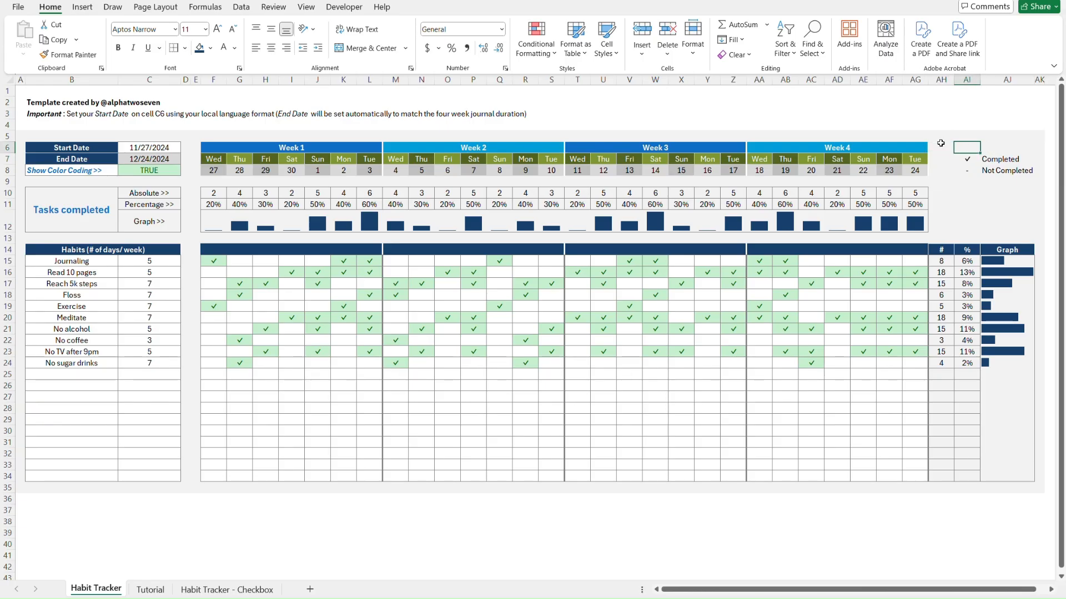
pyautogui.press('Left')
pyautogui.press('Right')
pyautogui.hotkey('ctrl', 'pagedown')
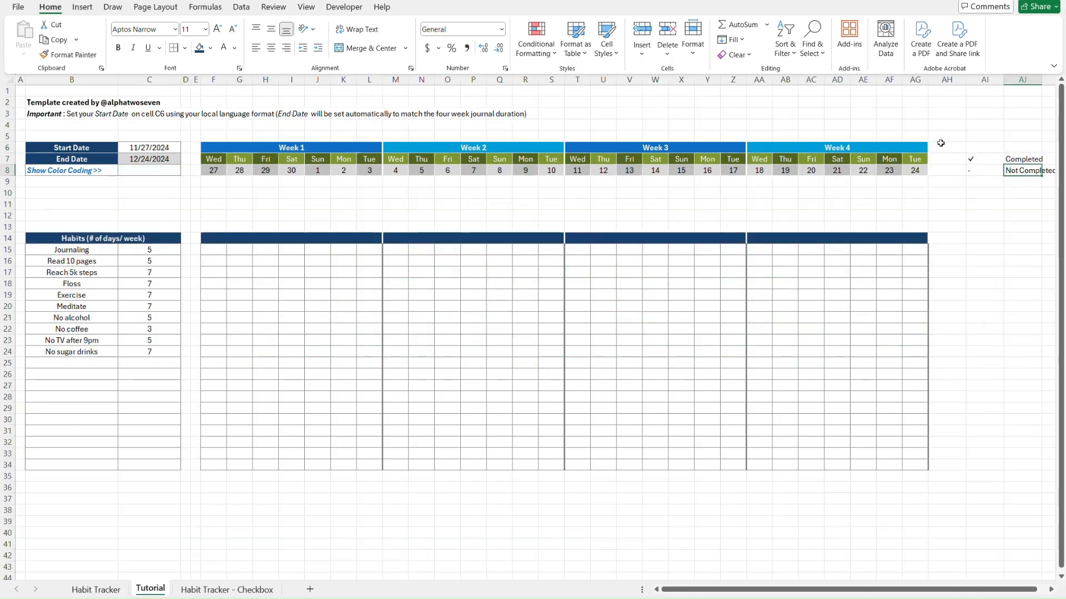
# Paste column AG's width from AG5 onto AH5:AI5 as column widths only
pyautogui.press('Left')
pyautogui.press('Left')
pyautogui.press('Left')
pyautogui.press('Up')
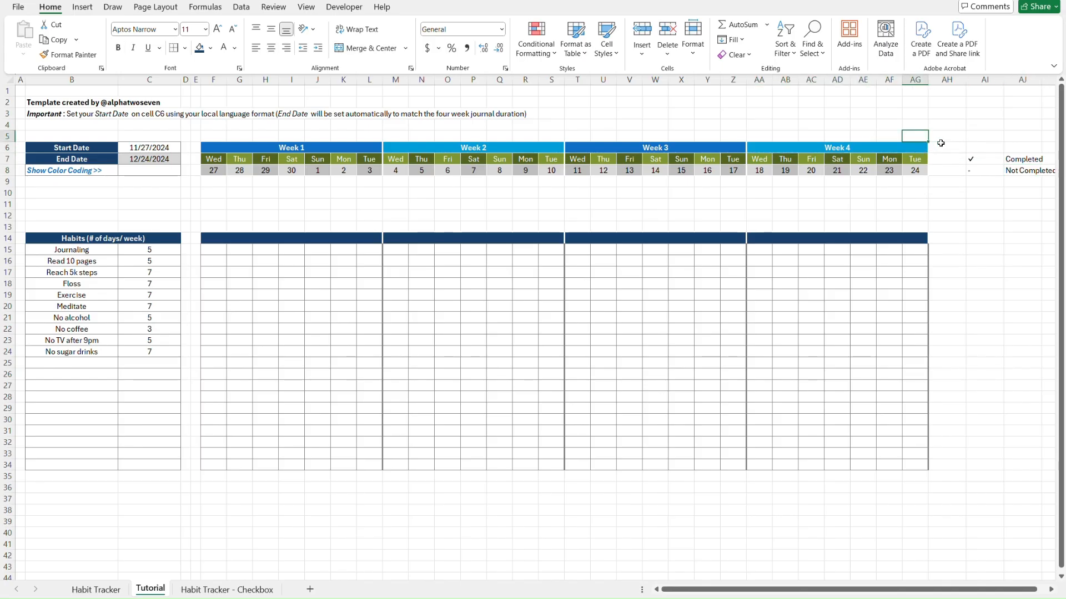
pyautogui.hotkey('ctrl', 'c')
pyautogui.press('Right')
pyautogui.hotkey('shift', 'Right')
pyautogui.hotkey('ctrl', 'alt', 'v')
pyautogui.press('w')
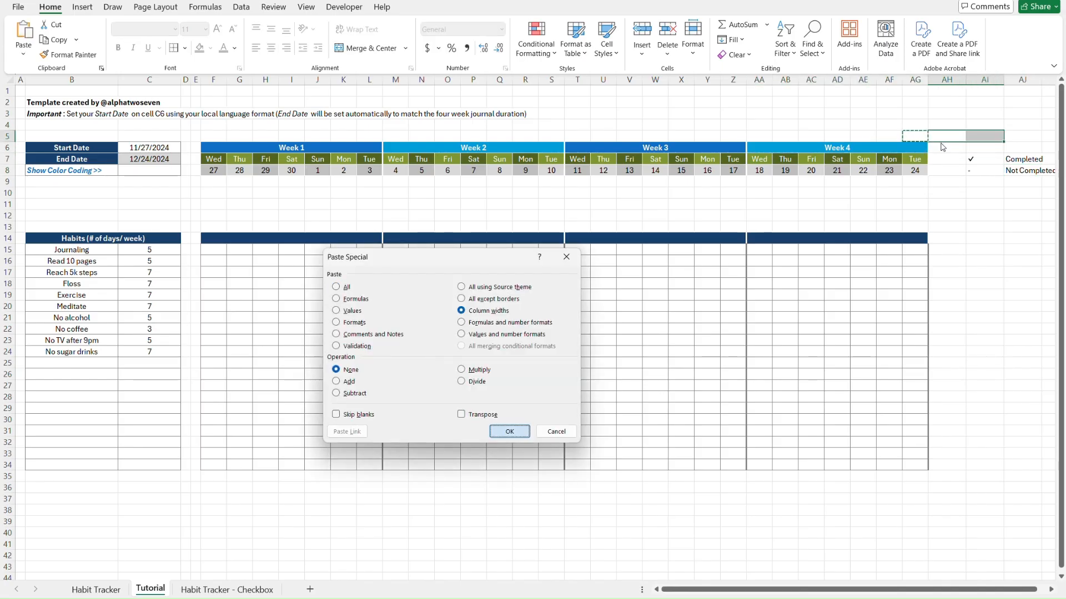
pyautogui.press('Return')
pyautogui.press('Escape')
# Check column AJ's current width on the Habit Tracker reference sheet
pyautogui.hotkey('ctrl', 'pageup')
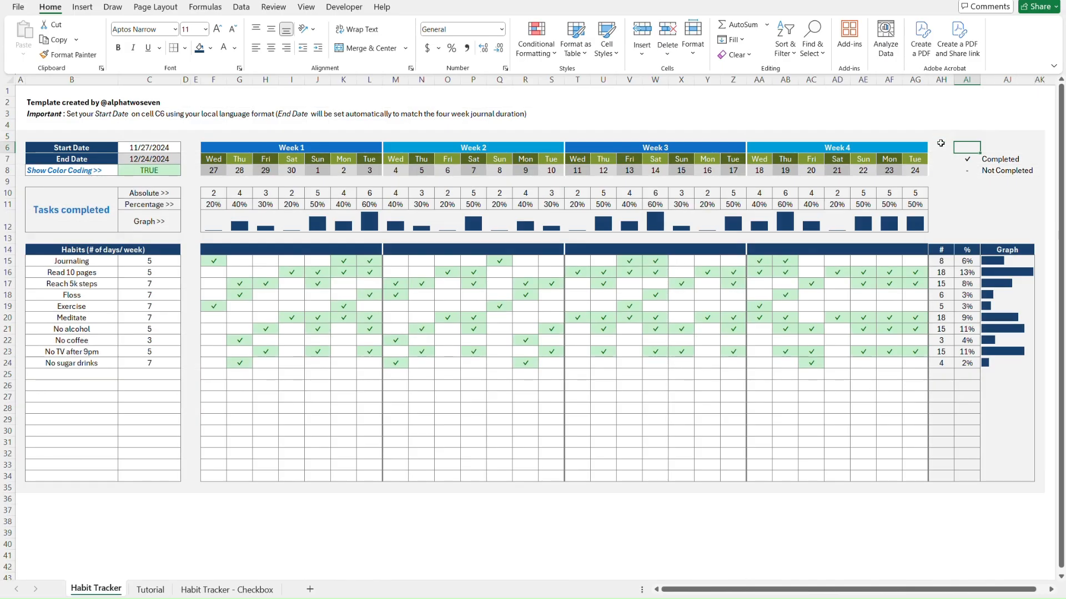
pyautogui.click(1008, 146)
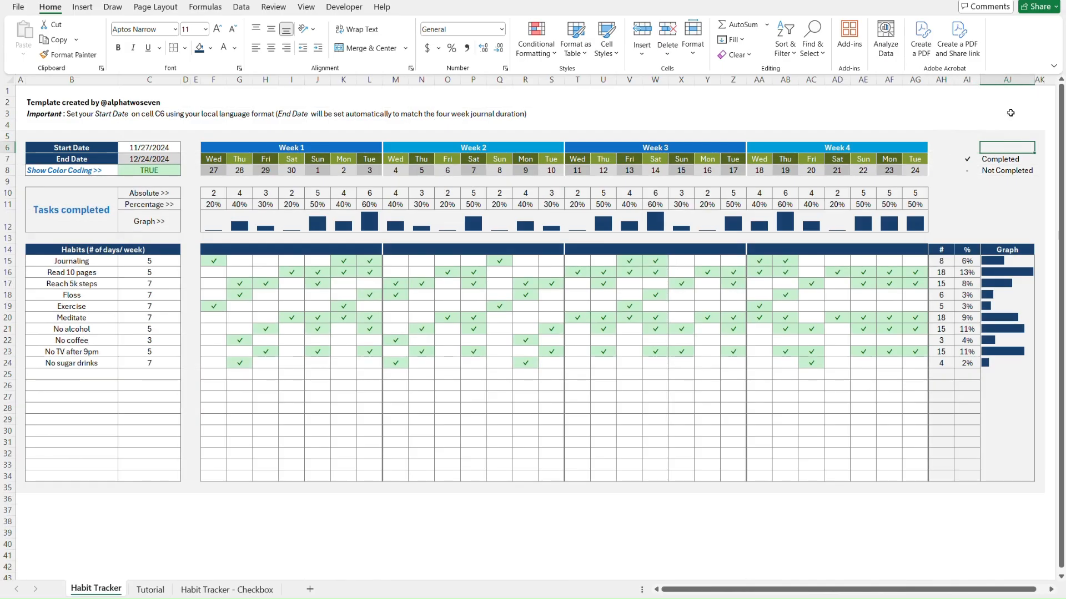
pyautogui.rightClick(1014, 80)
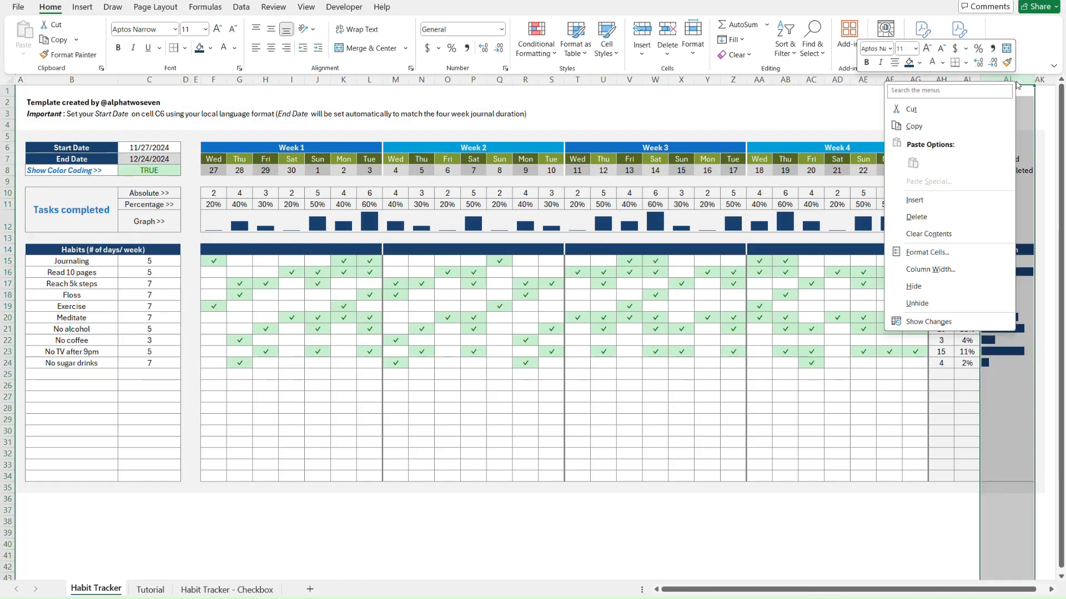
pyautogui.click(937, 269)
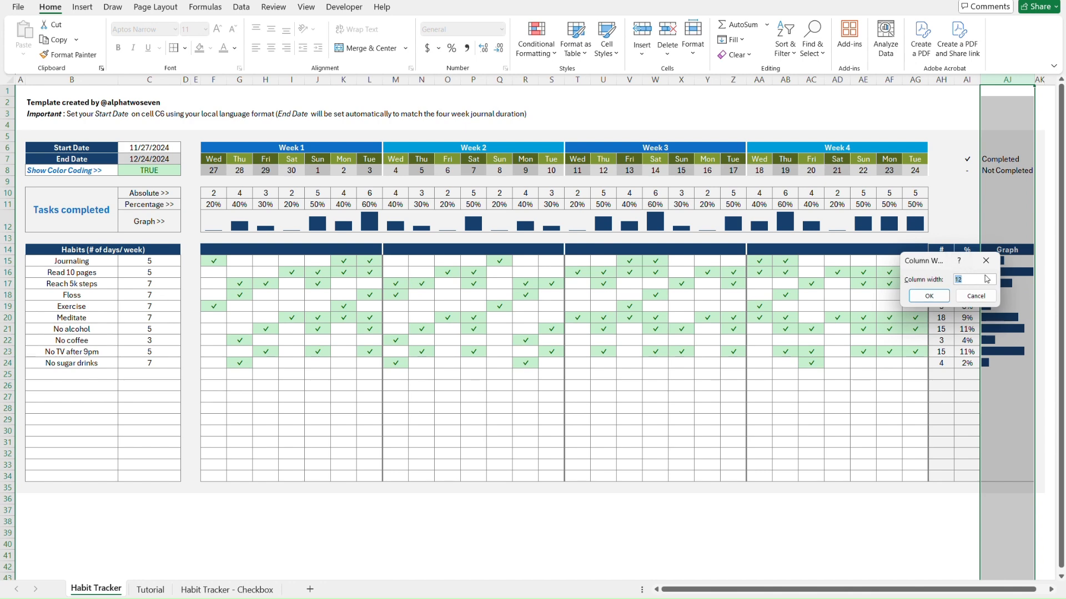
pyautogui.click(986, 260)
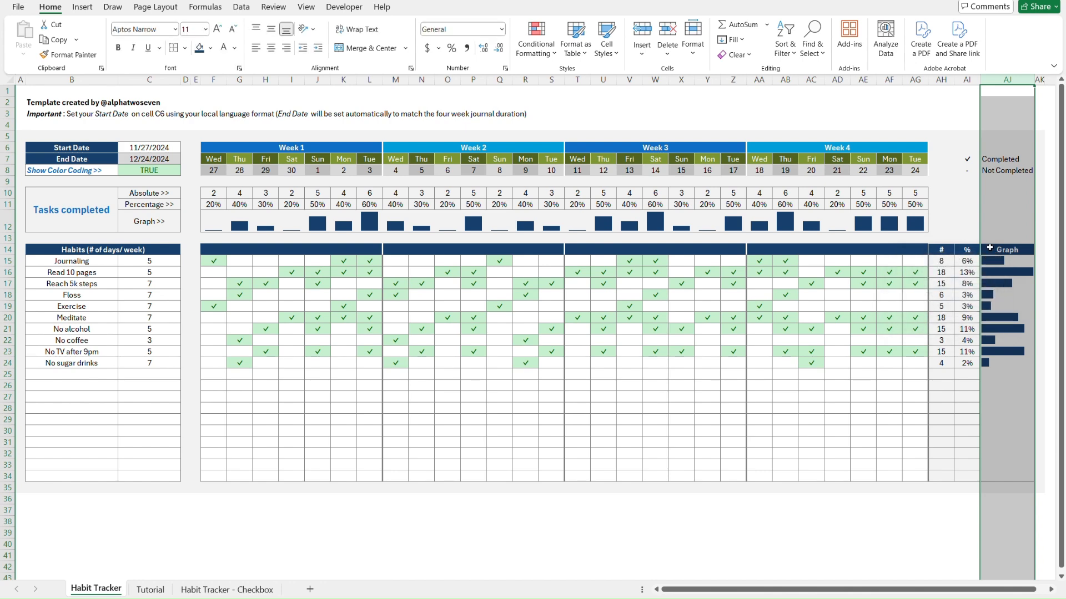
pyautogui.hotkey('ctrl', 'pagedown')
# Set column AJ's width to 12 on the Tutorial sheet
pyautogui.click(1009, 126)
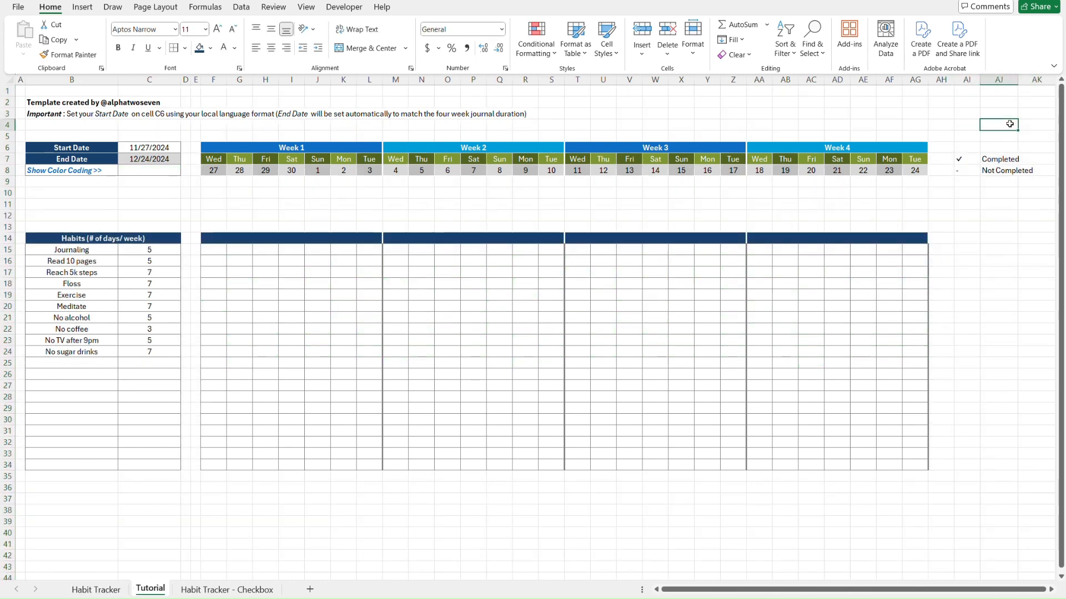
pyautogui.click(1003, 79)
pyautogui.rightClick(1003, 79)
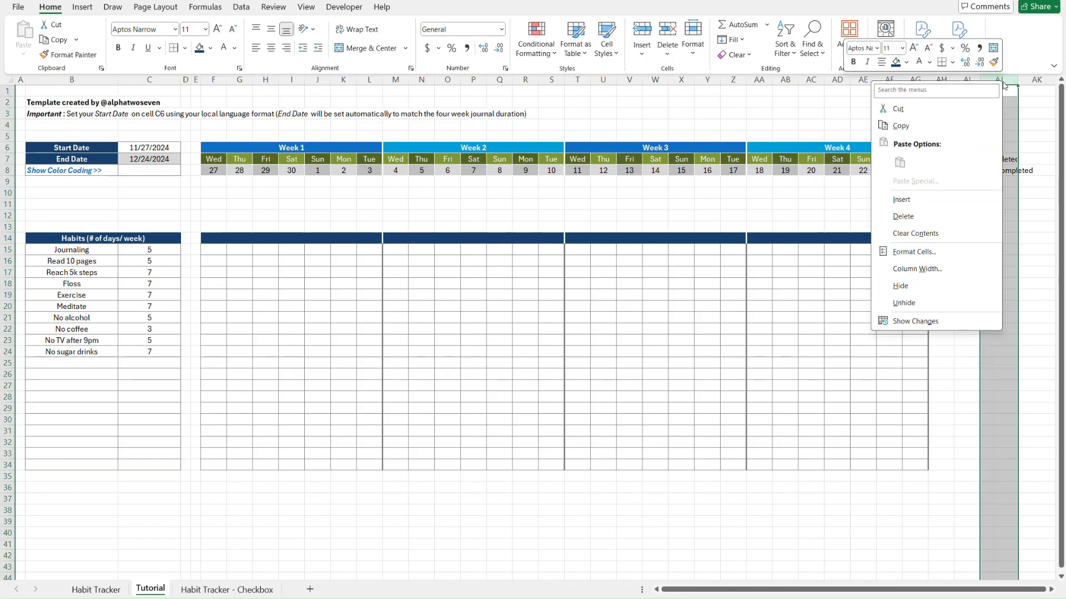
pyautogui.click(932, 269)
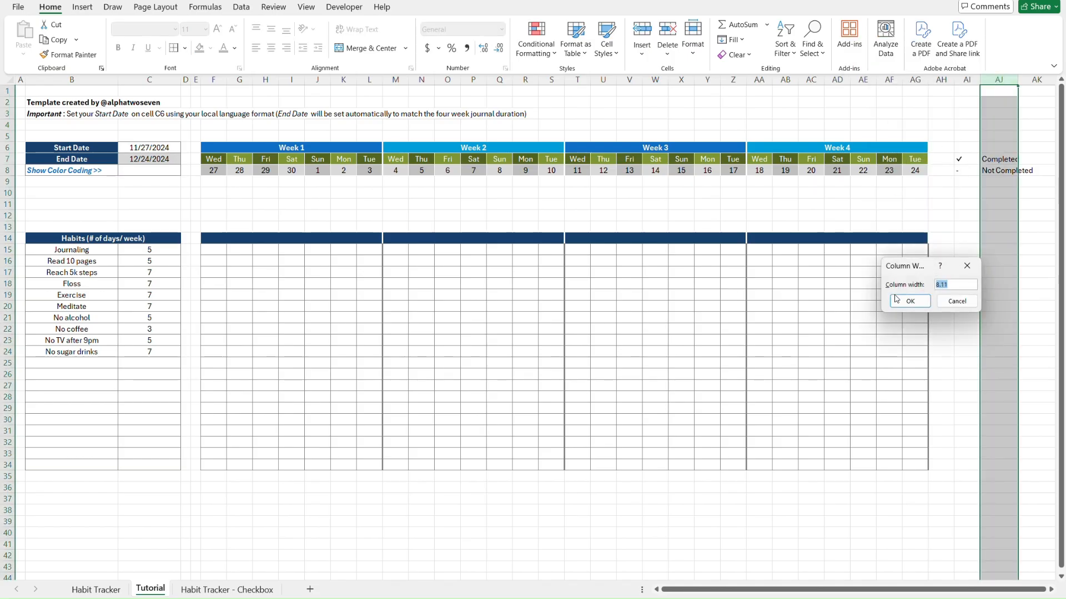
pyautogui.write('12')
pyautogui.press('Return')
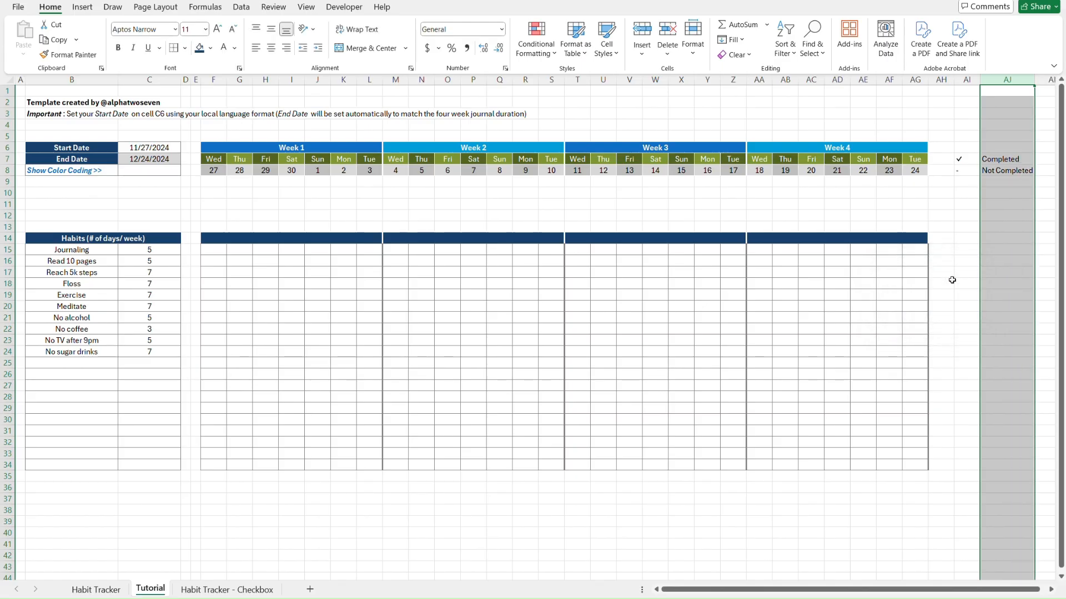
pyautogui.click(994, 139)
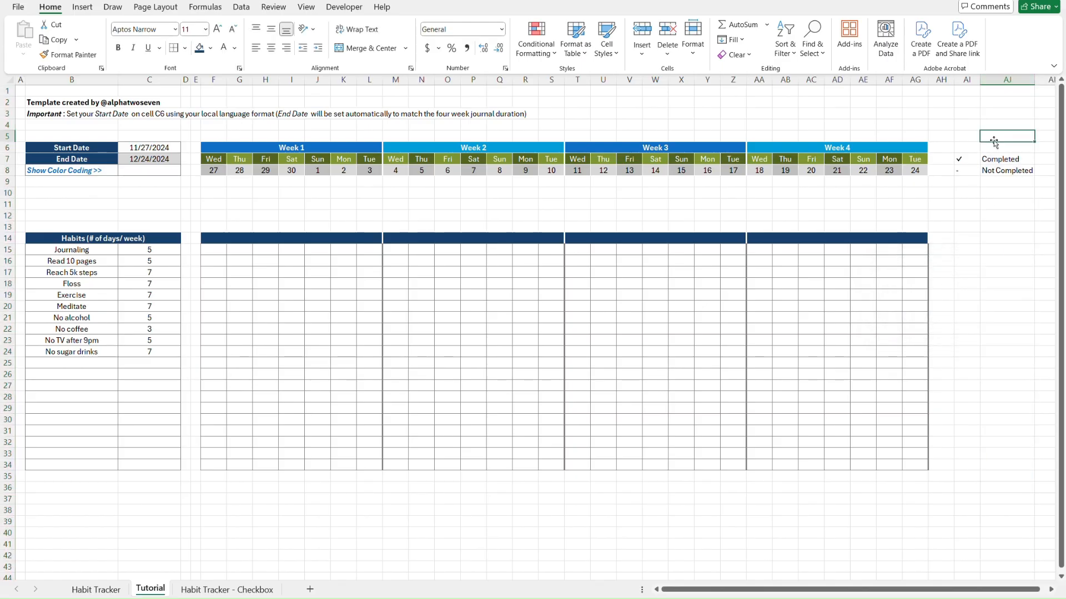
# Compare the Tutorial sheet with the Checkbox and Habit Tracker sheets
pyautogui.hotkey('ctrl', 'Home')
pyautogui.hotkey('ctrl', 'pagedown')
pyautogui.hotkey('ctrl', 'pageup')
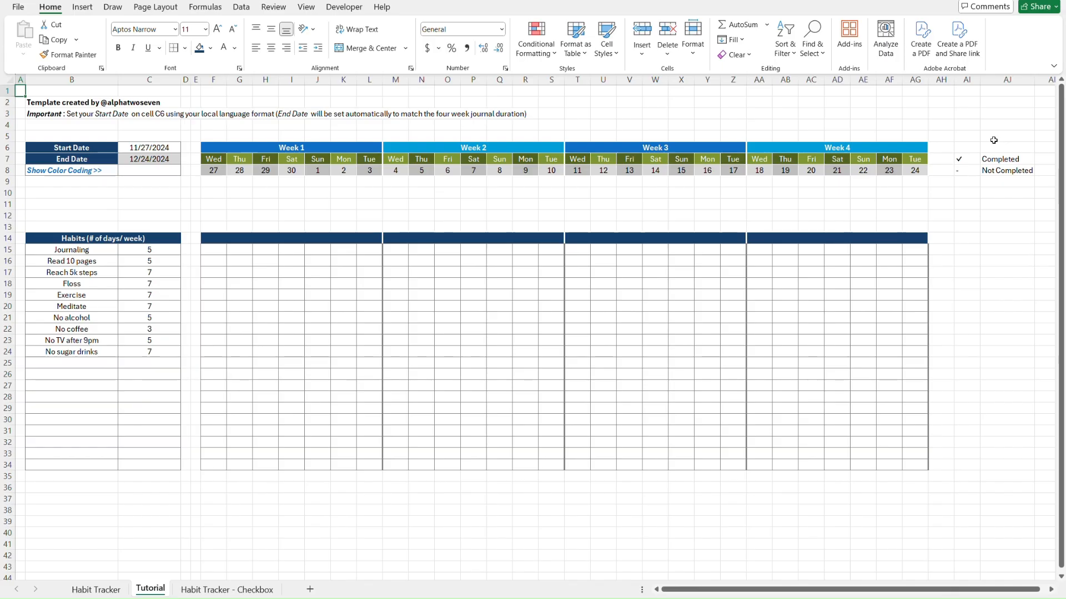
pyautogui.hotkey('ctrl', 'pageup')
pyautogui.hotkey('ctrl', 'pagedown')
# Centre the ✓ and - legend symbols in AI7:AI8
pyautogui.click(993, 140)
pyautogui.moveTo(966, 159); pyautogui.dragTo(966, 170)
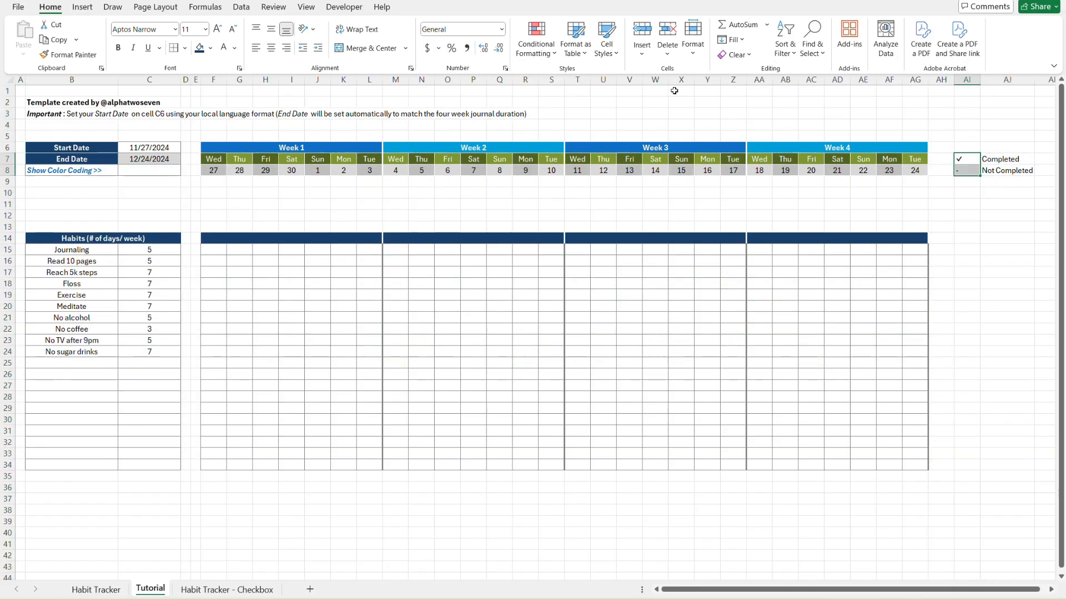
pyautogui.click(271, 49)
pyautogui.click(978, 192)
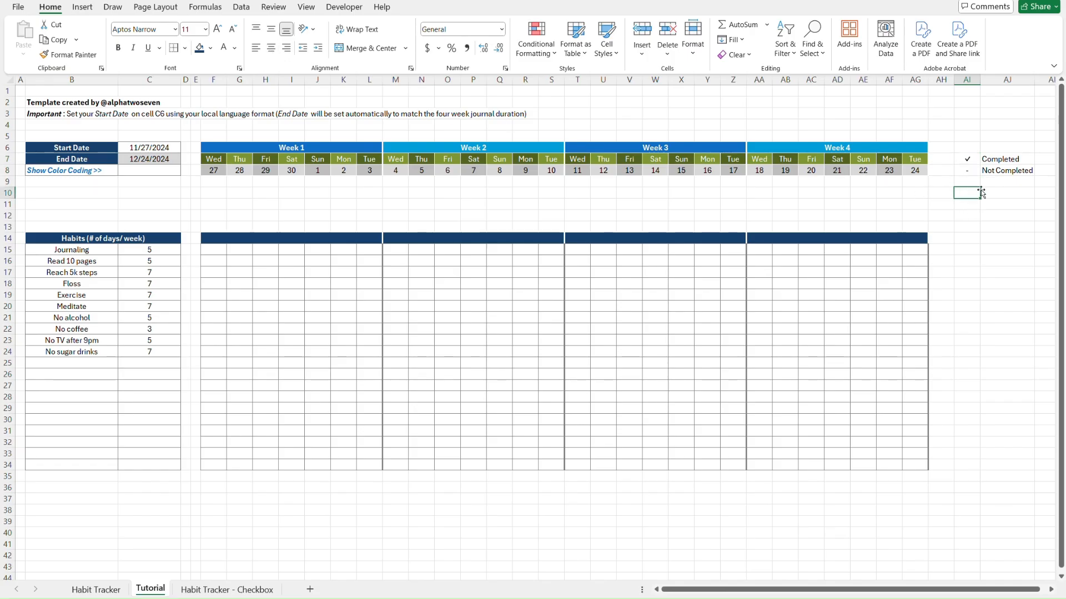
pyautogui.click(225, 251)
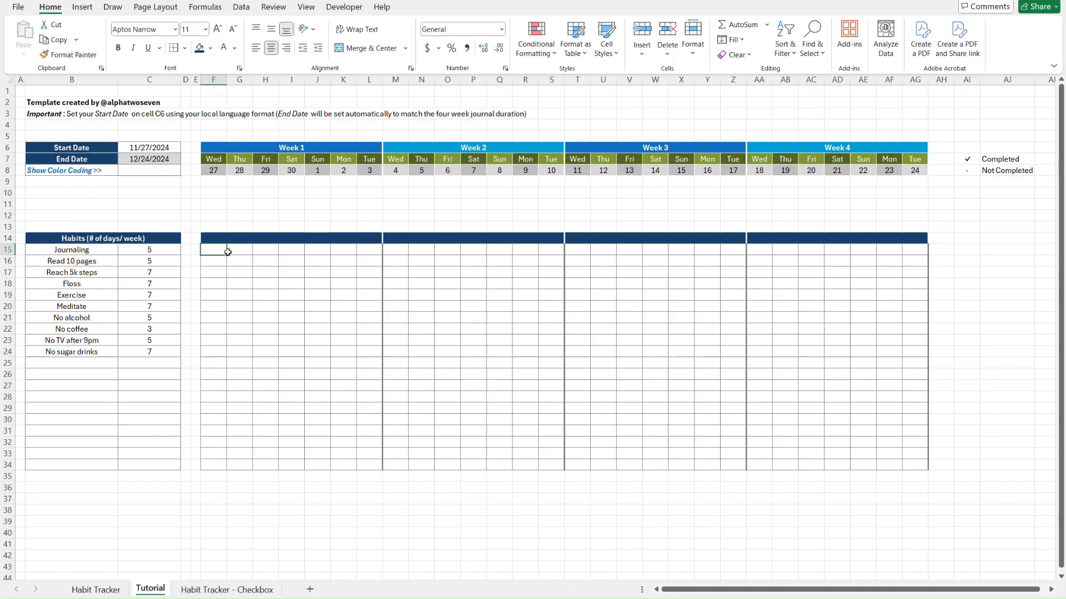
# Give the habit grid List data validation with source =$AI$7:$AI$8
pyautogui.keyDown('shift'); pyautogui.click(919, 463); pyautogui.keyUp('shift')
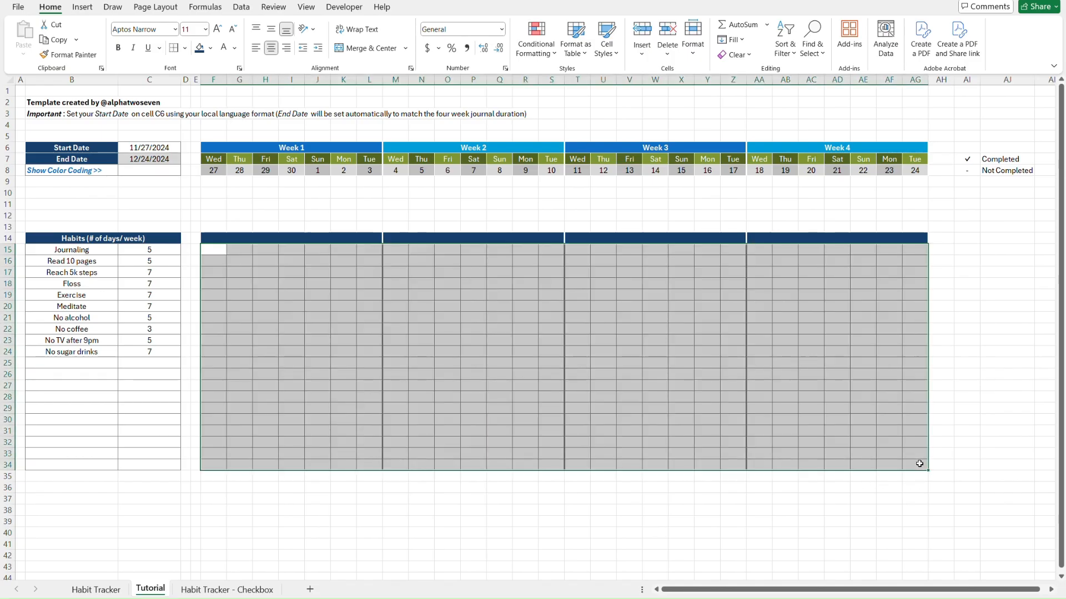
pyautogui.click(245, 9)
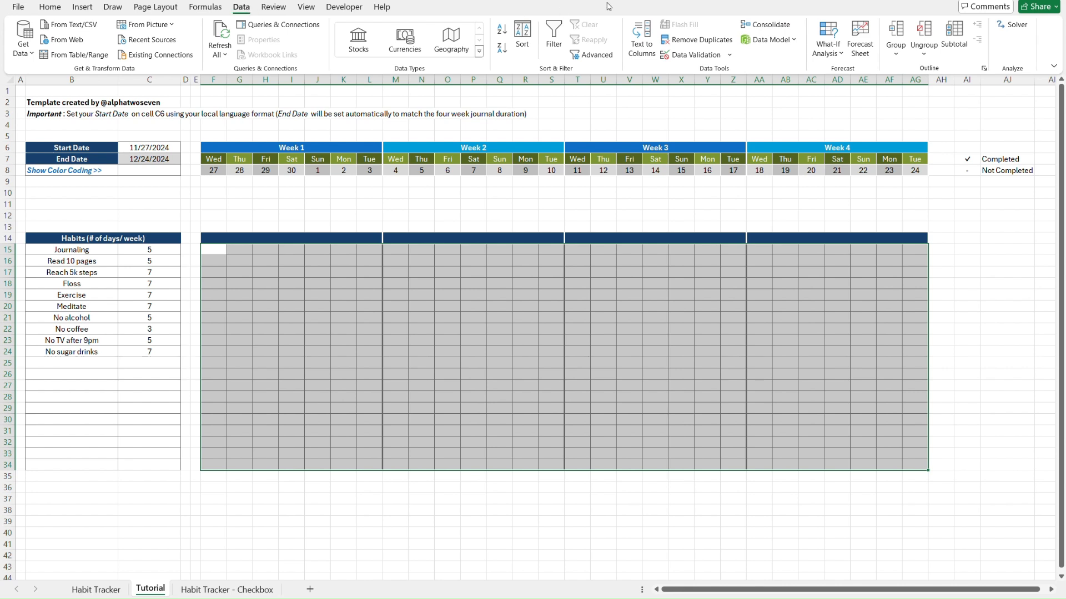
pyautogui.click(708, 58)
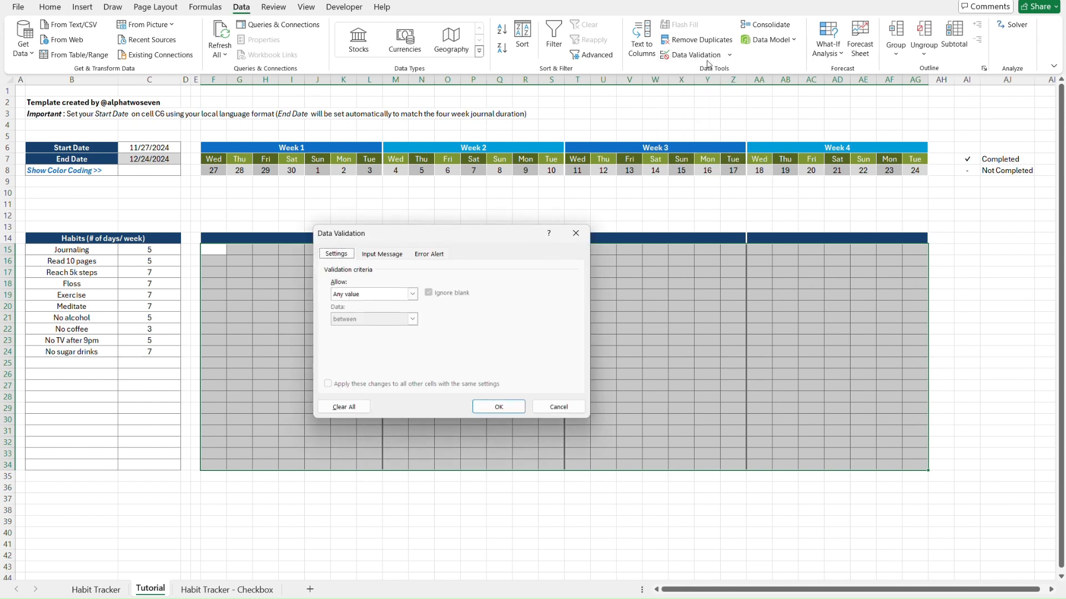
pyautogui.click(372, 294)
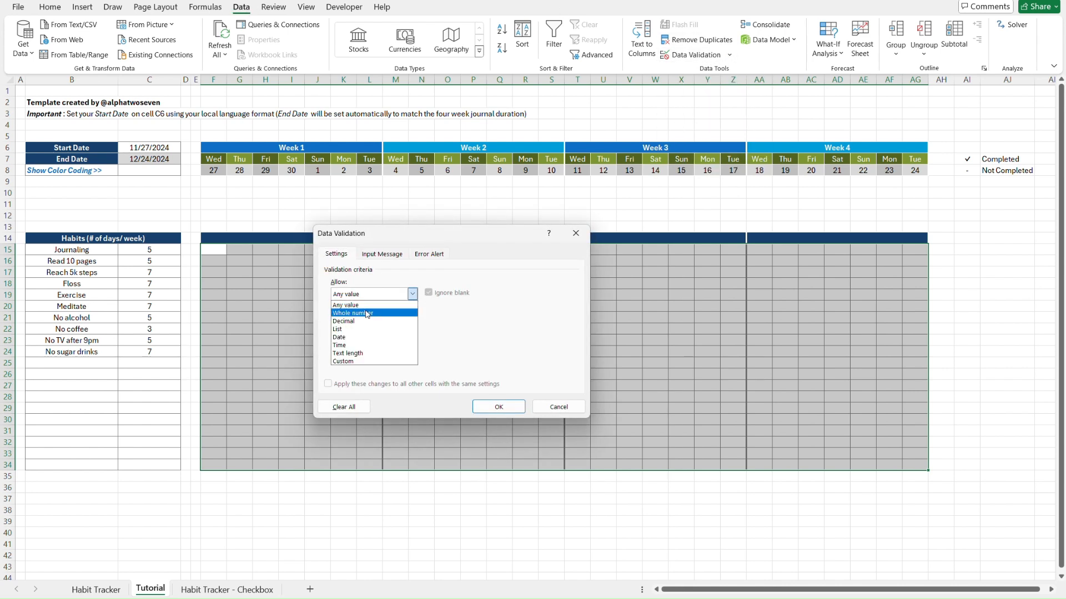
pyautogui.click(357, 330)
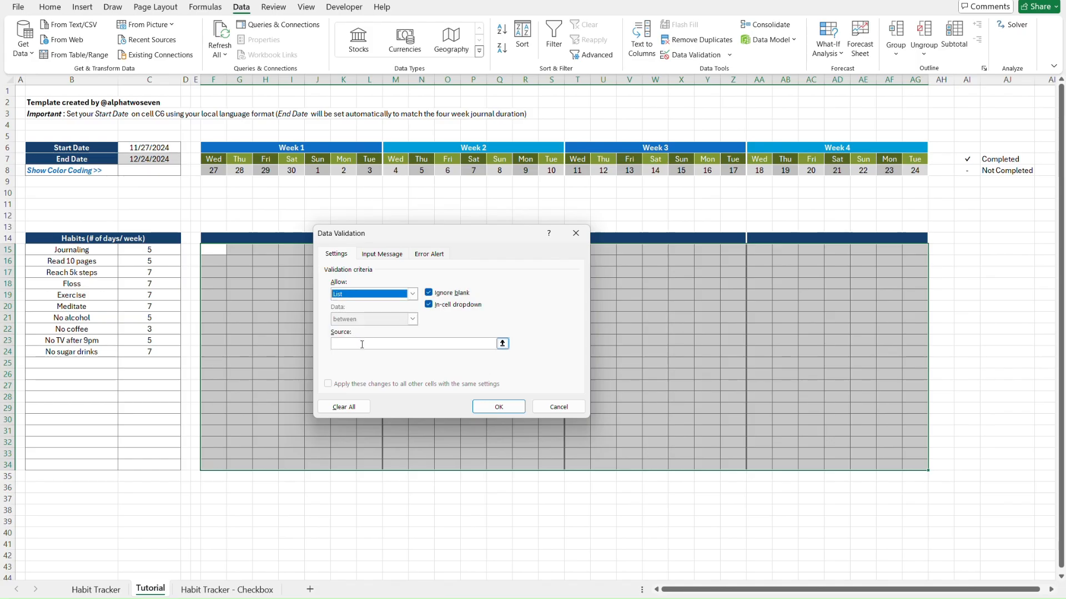
pyautogui.click(362, 344)
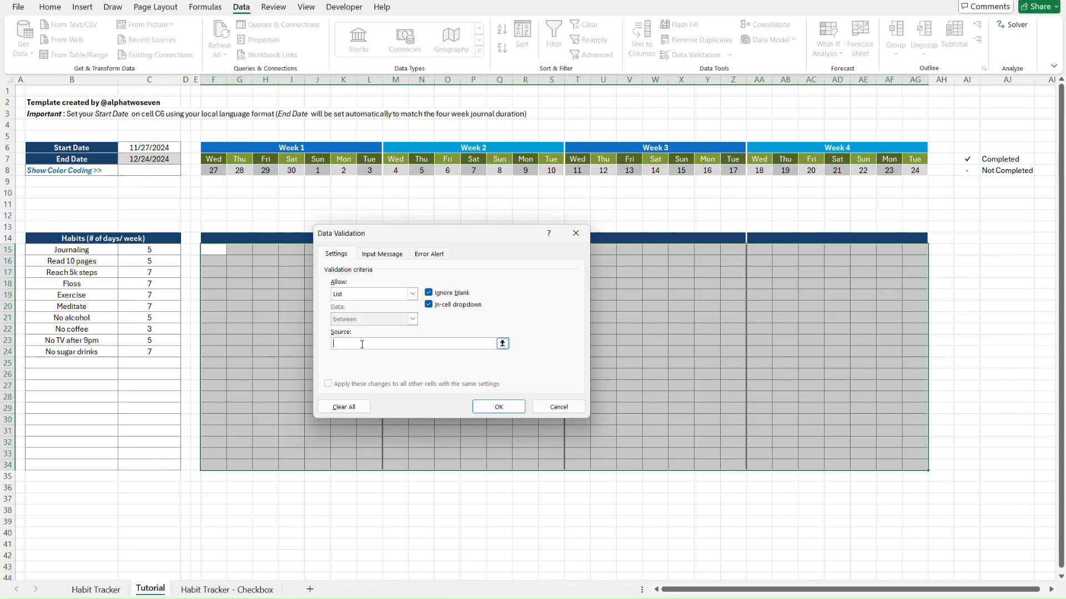
pyautogui.write('=')
pyautogui.moveTo(971, 160); pyautogui.dragTo(972, 171)
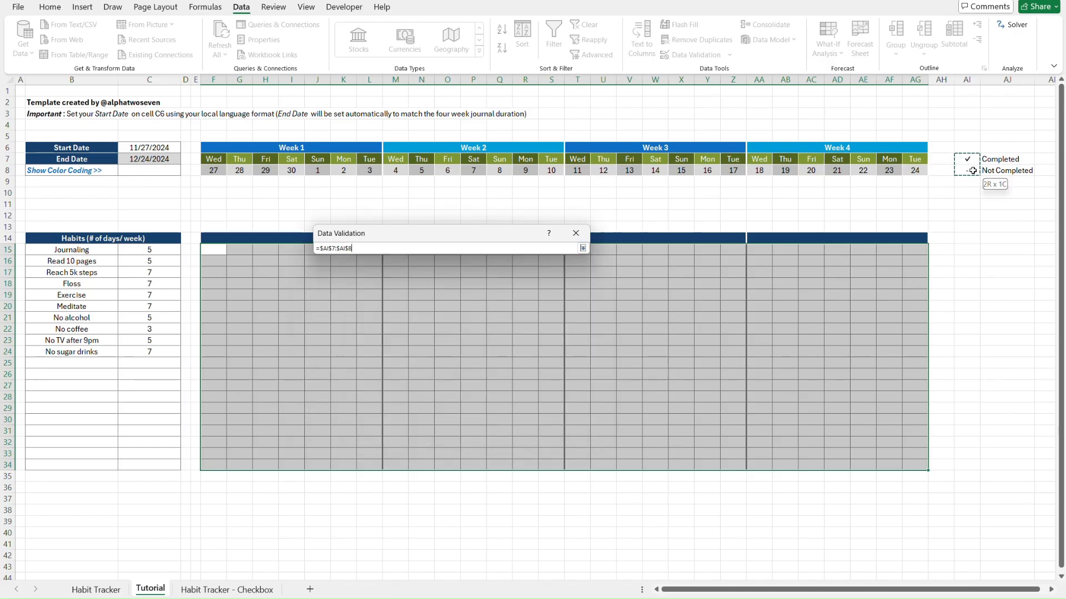
pyautogui.click(503, 406)
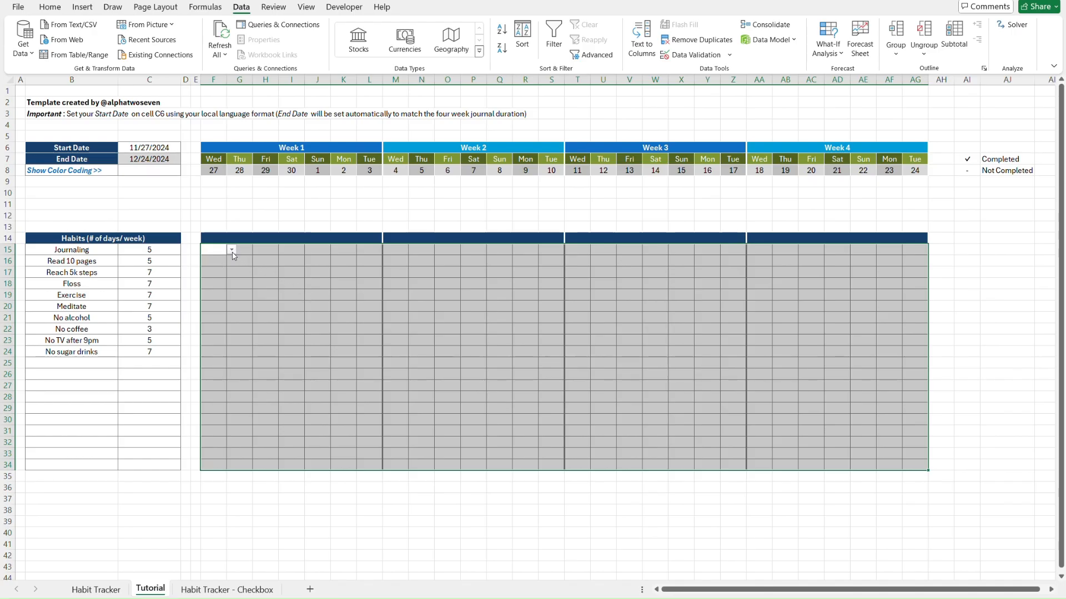
# Test grid cells, confirming F16's dropdown offers the ✓ and - choices
pyautogui.click(286, 285)
pyautogui.click(506, 338)
pyautogui.click(678, 284)
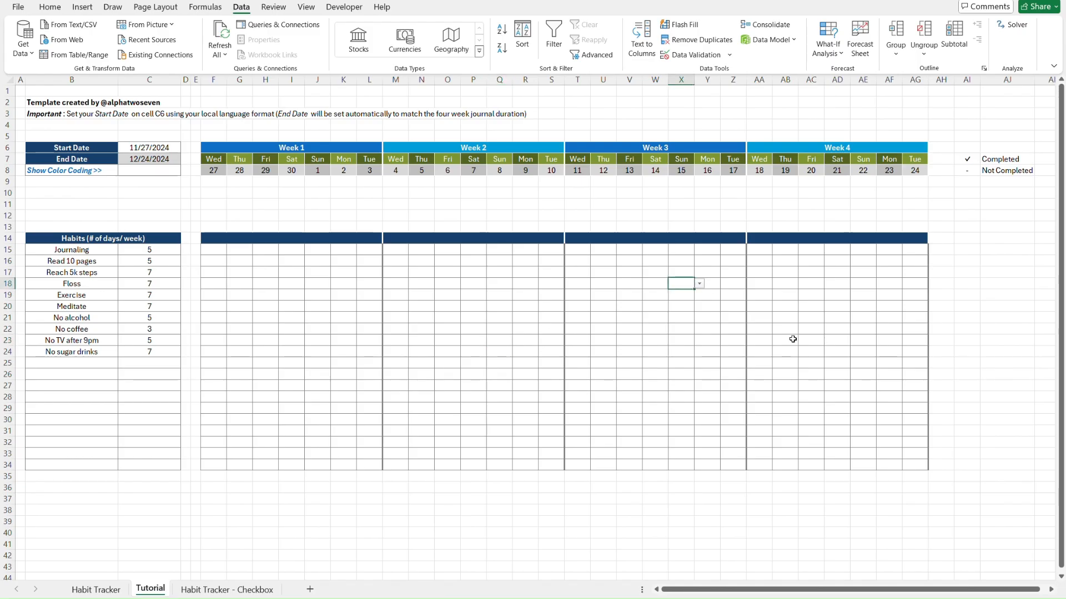
pyautogui.click(841, 408)
pyautogui.click(267, 419)
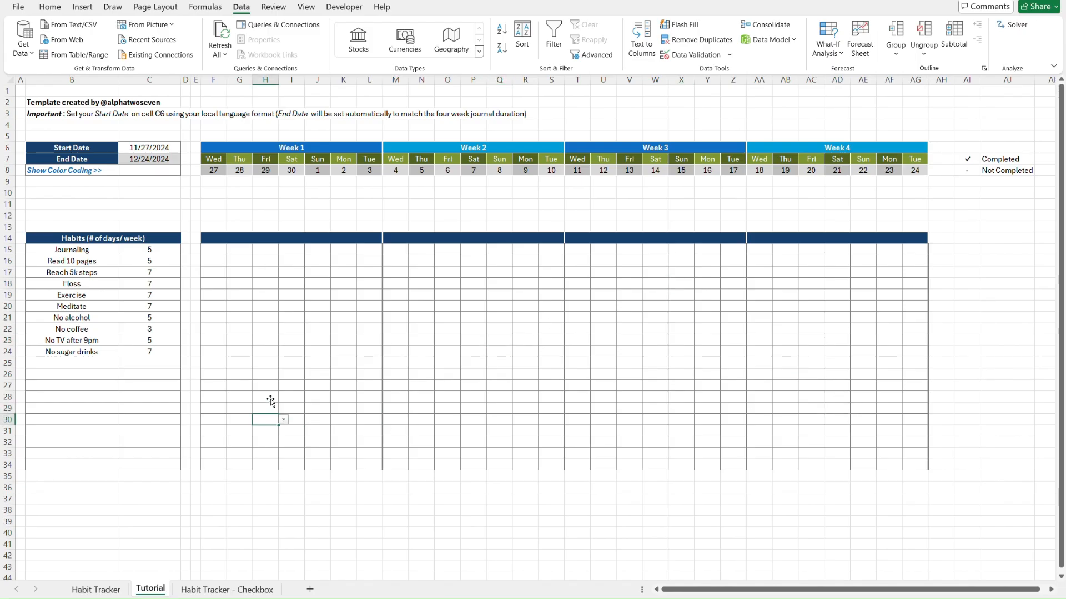
pyautogui.click(210, 256)
pyautogui.click(231, 261)
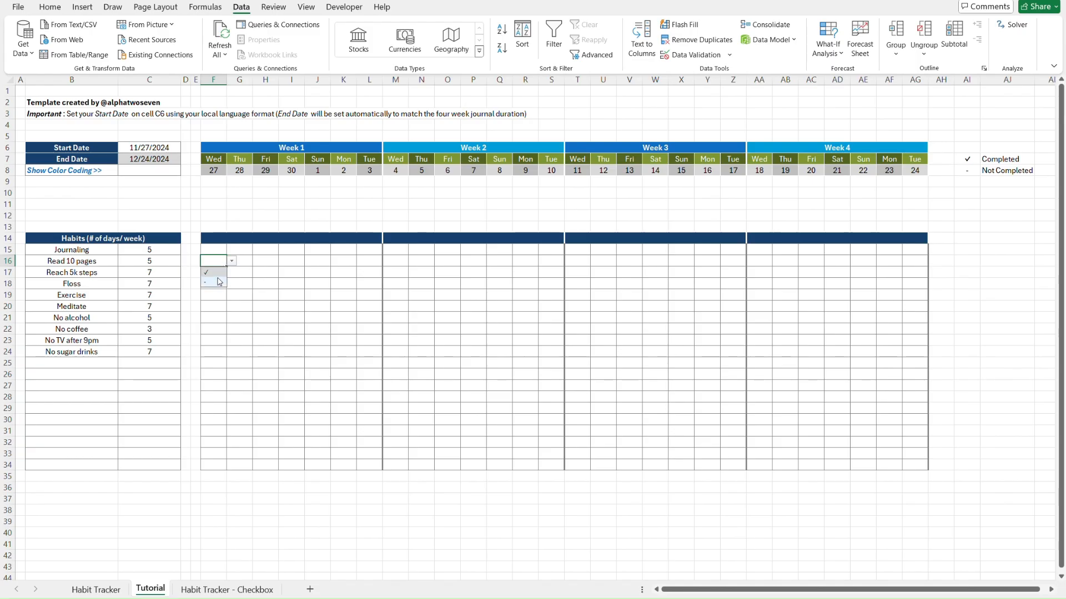
pyautogui.click(218, 281)
pyautogui.click(215, 240)
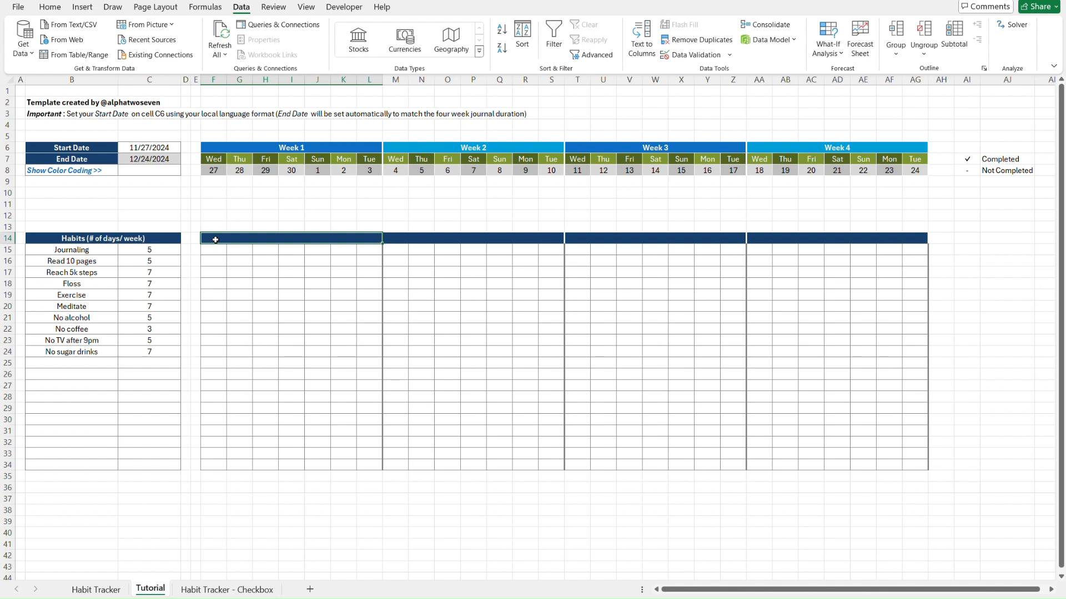
# Copy the Absolute, Percentage and Graph labels from Habit Tracker into Tutorial C10:C12
pyautogui.press('Down')
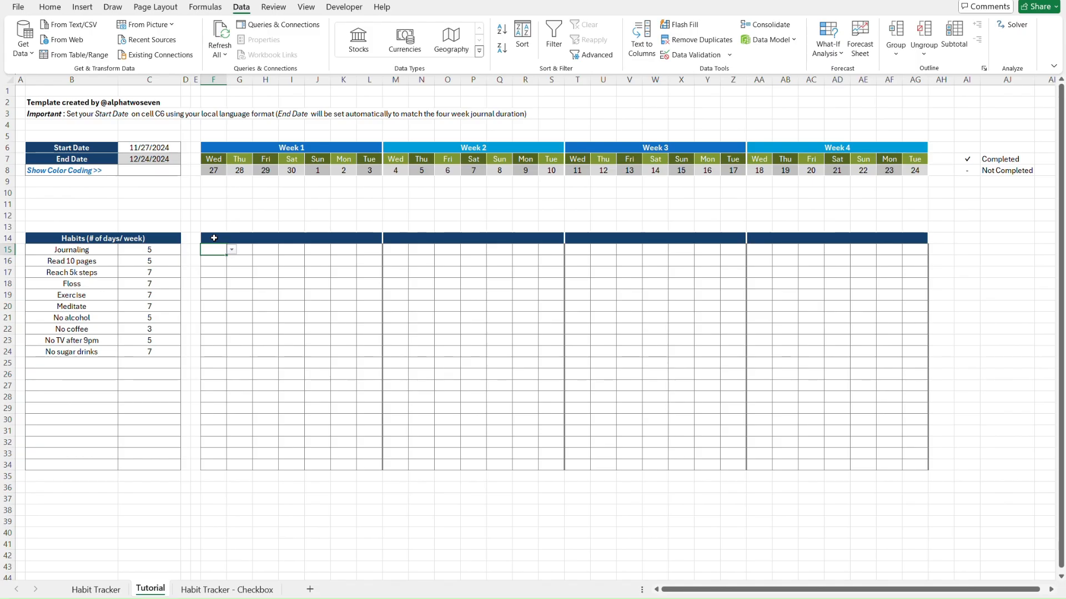
pyautogui.hotkey('ctrl', 'Home')
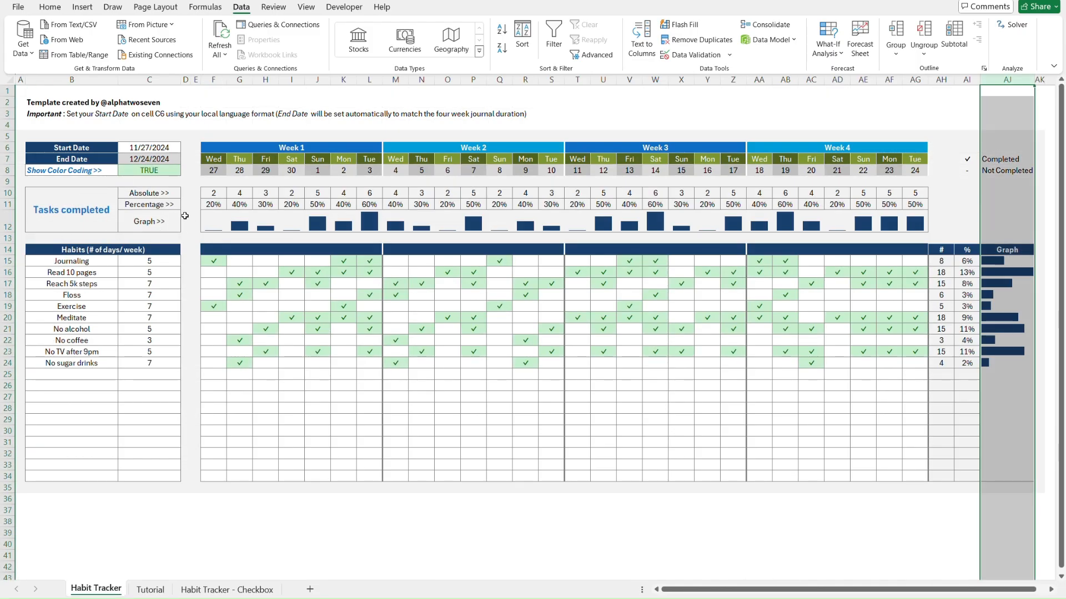
pyautogui.click(188, 183)
pyautogui.press('Down')
pyautogui.press('Left')
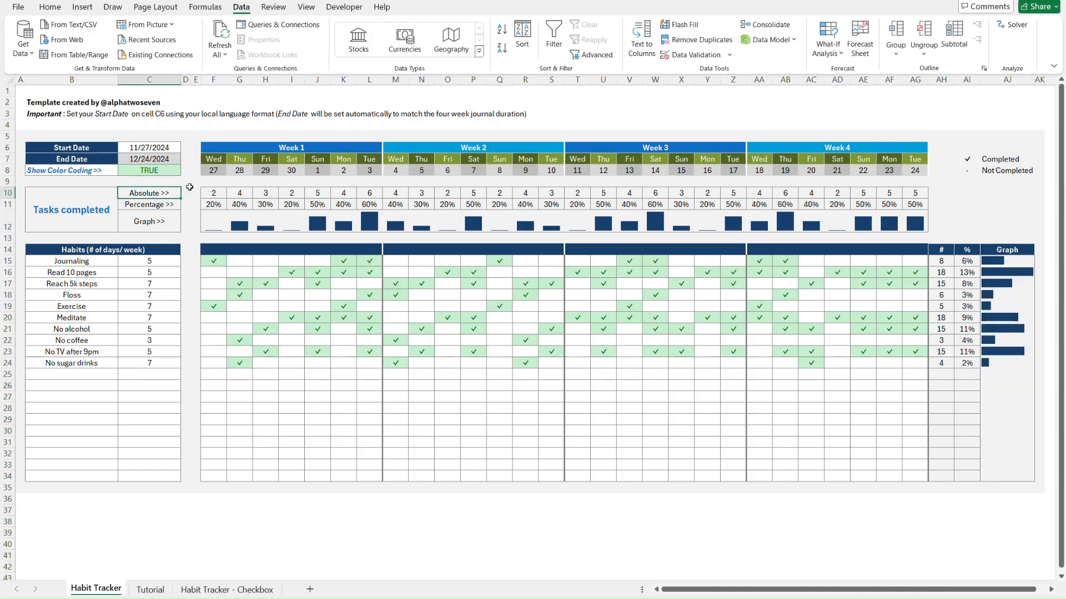
pyautogui.hotkey('shift', 'Down')
pyautogui.hotkey('shift', 'Down')
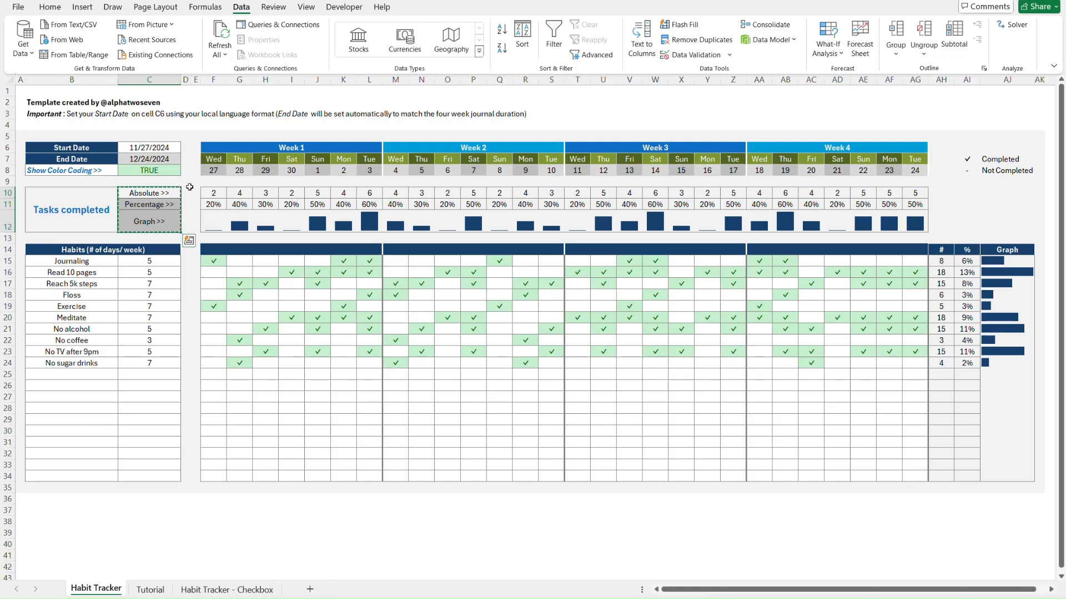
pyautogui.hotkey('ctrl', 'pagedown')
pyautogui.click(189, 187)
pyautogui.press('Left')
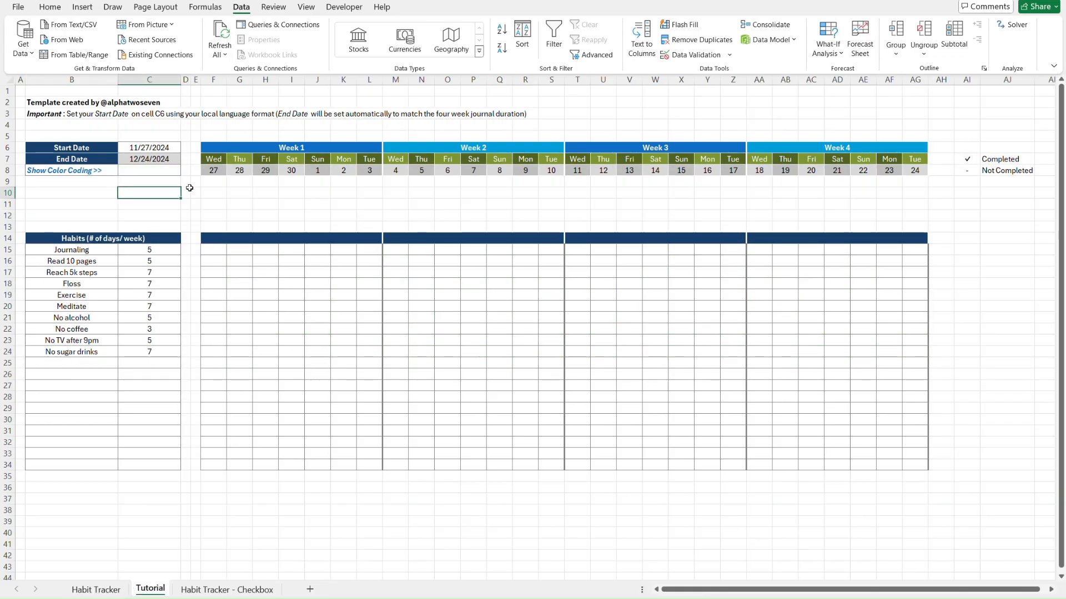
pyautogui.hotkey('ctrl', 'alt', 'v')
pyautogui.press('Return')
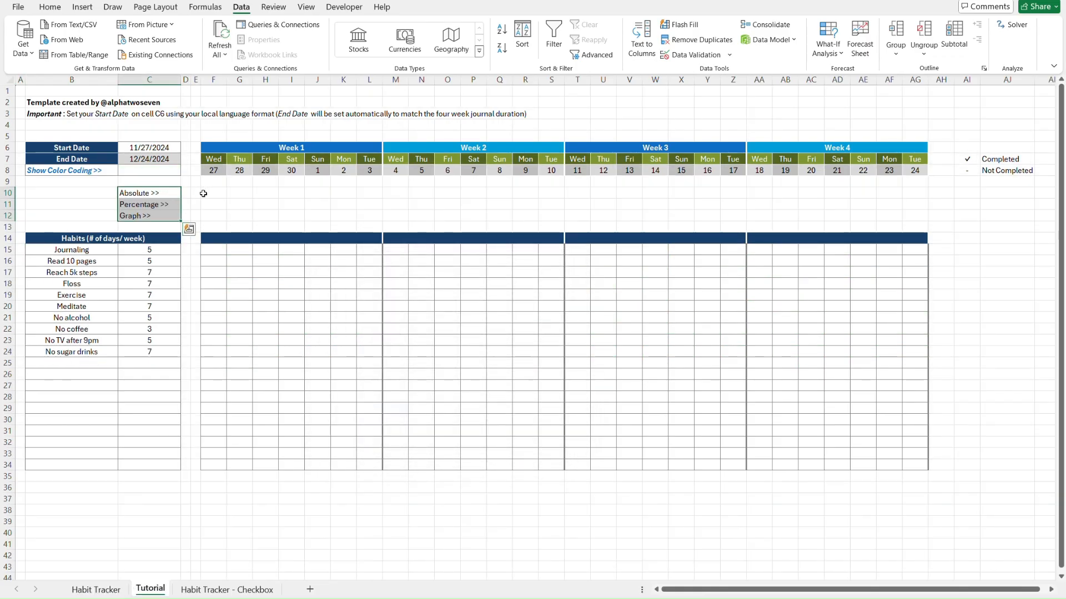
pyautogui.click(203, 194)
# Enter 'Tasks Completed' as the heading in B10
pyautogui.press('Left')
pyautogui.press('Left')
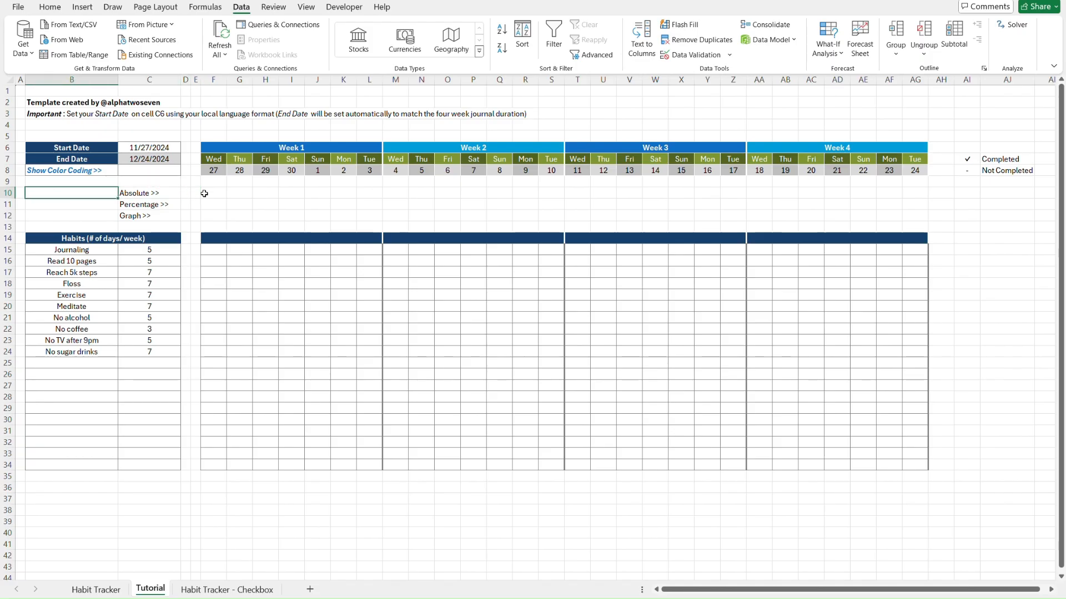
pyautogui.press('Down')
pyautogui.press('Down')
pyautogui.press('Left')
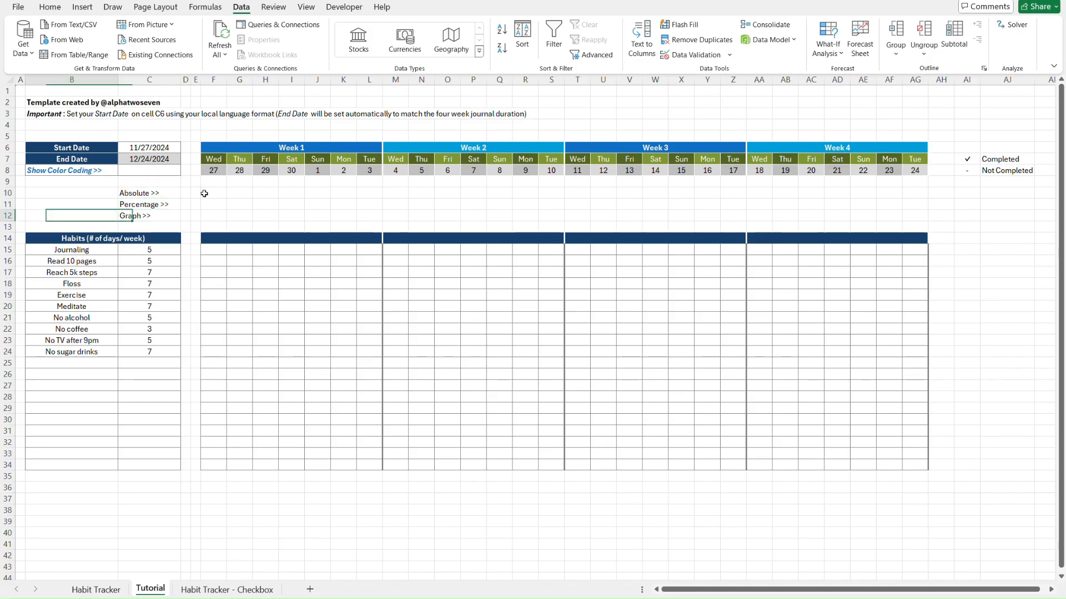
pyautogui.press('Up')
pyautogui.press('Up')
pyautogui.hotkey('ctrl', 'pageup')
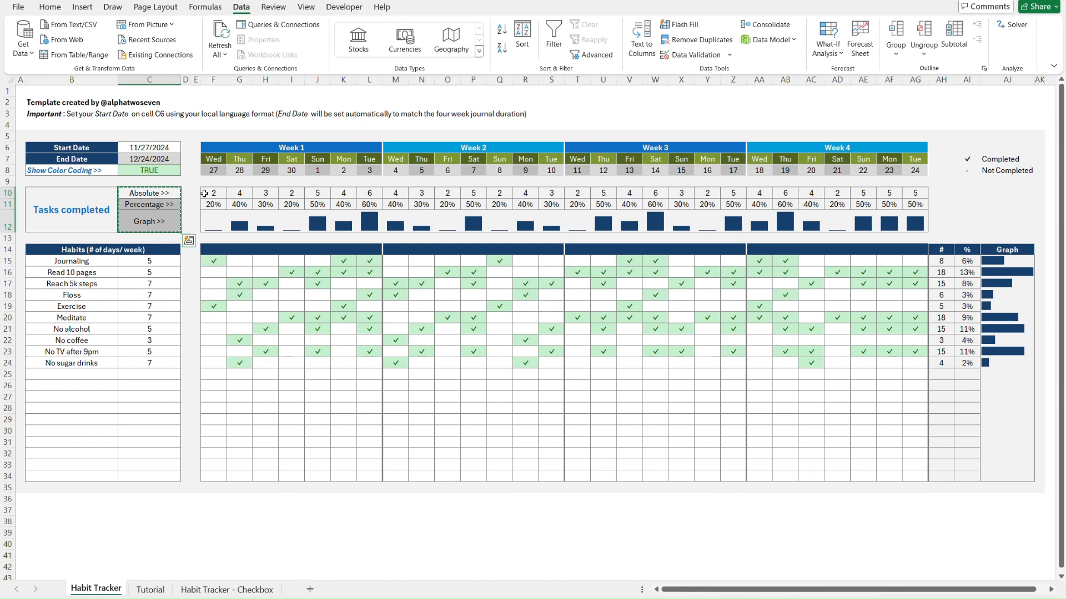
pyautogui.hotkey('ctrl', 'pagedown')
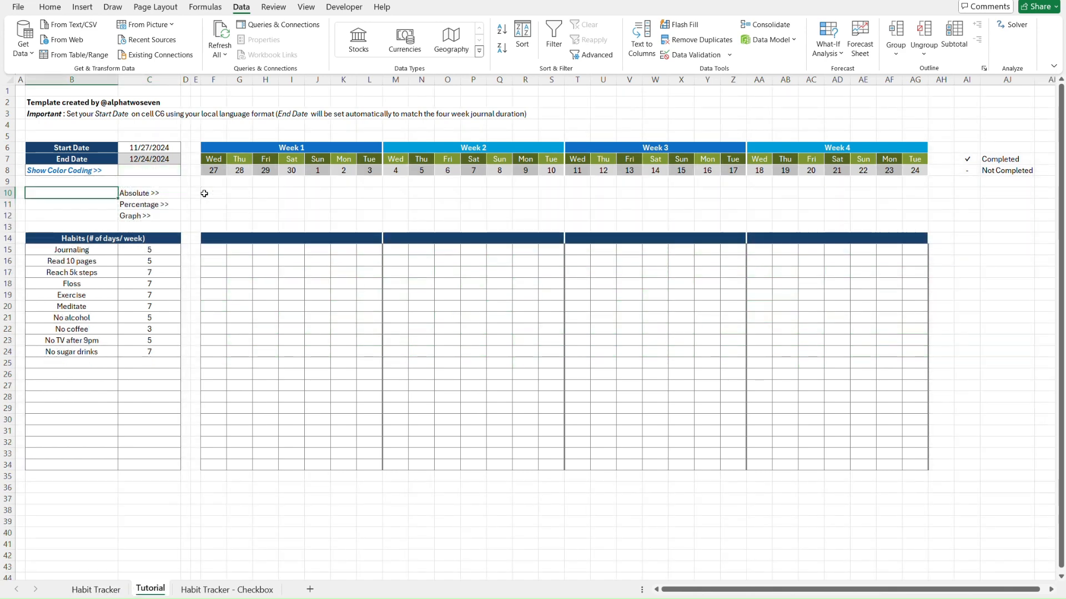
pyautogui.write('Tasks Co')
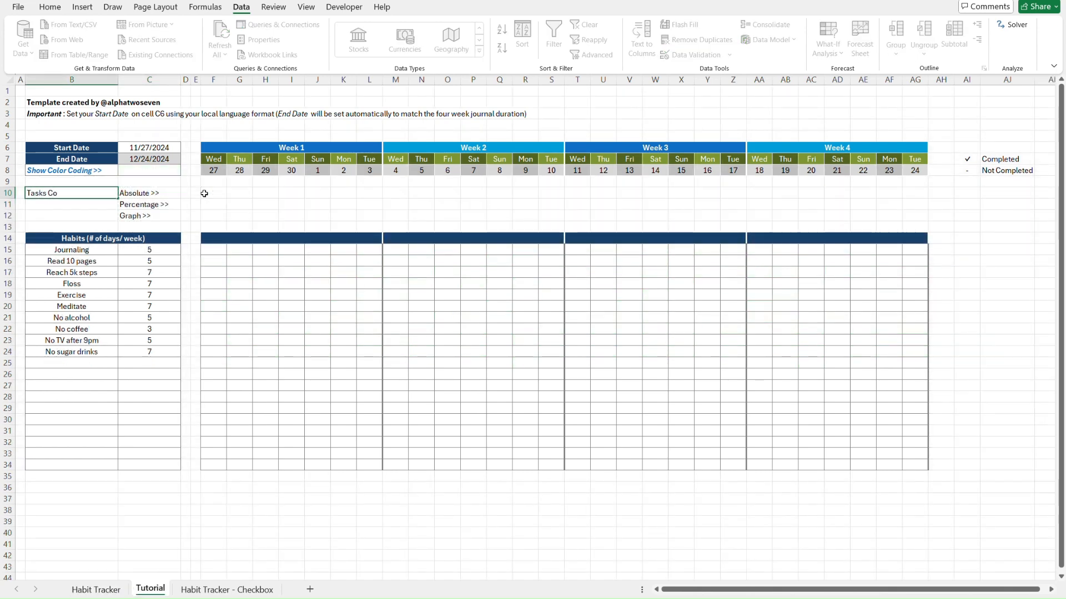
pyautogui.write('mpleted')
pyautogui.hotkey('ctrl', 'Return')
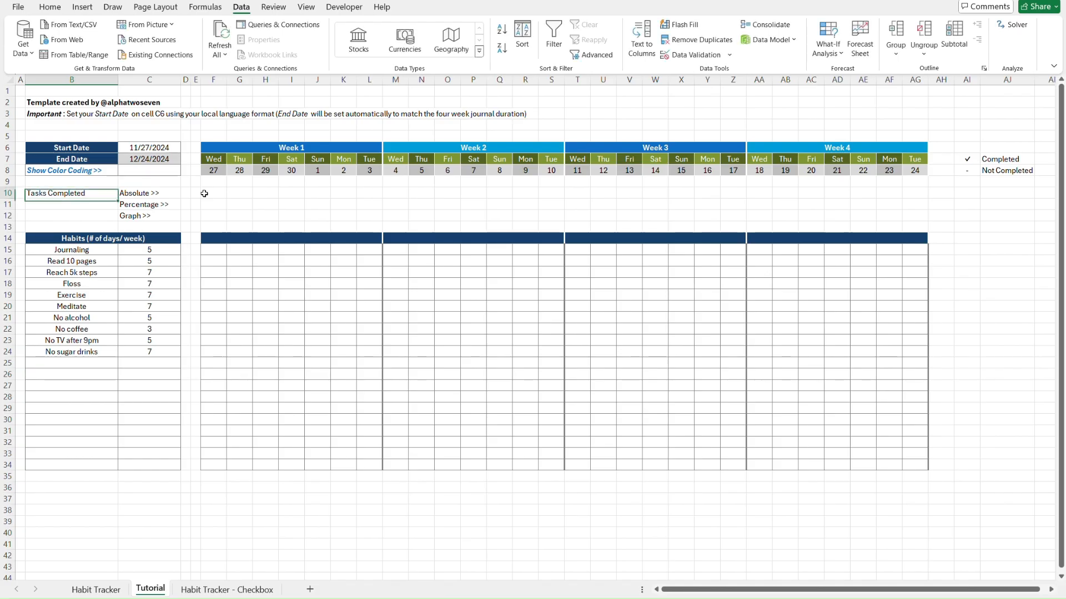
# Inspect the count row on the finished Habit Tracker sheet
pyautogui.click(204, 193)
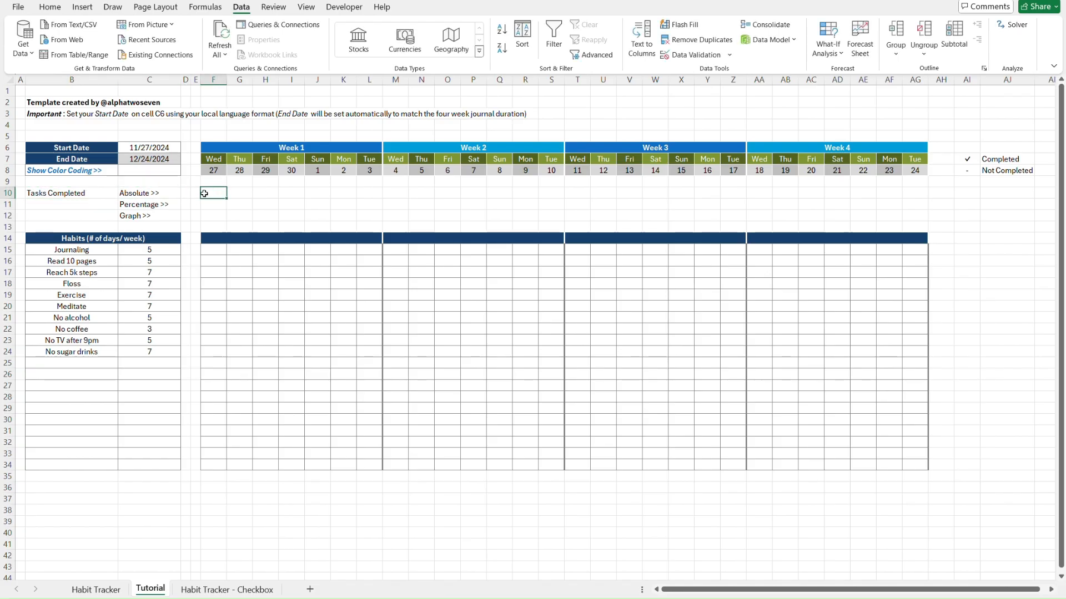
pyautogui.hotkey('ctrl', 'pageup')
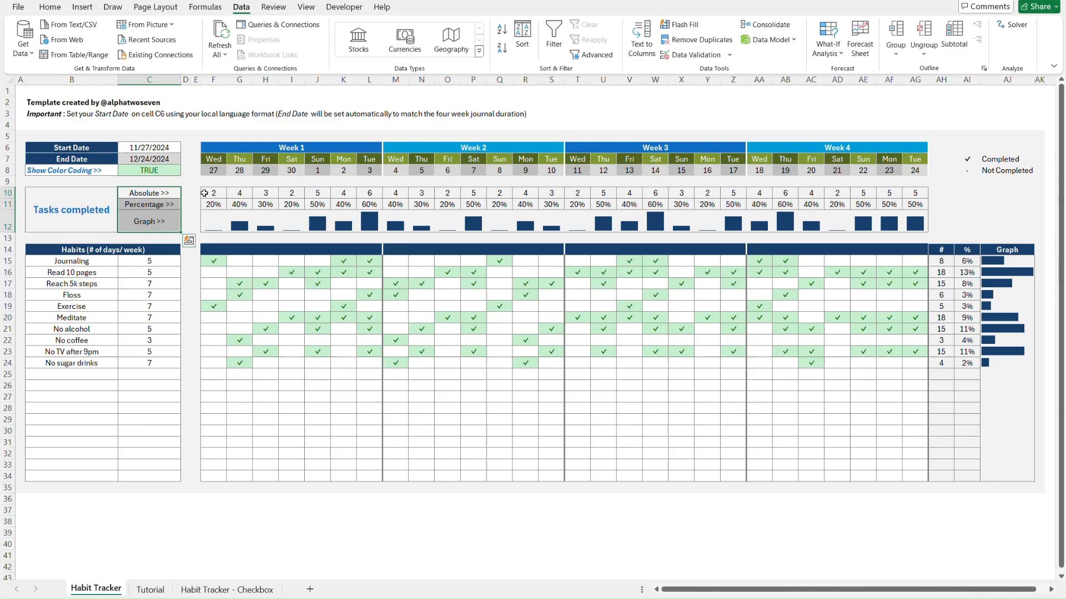
pyautogui.click(194, 192)
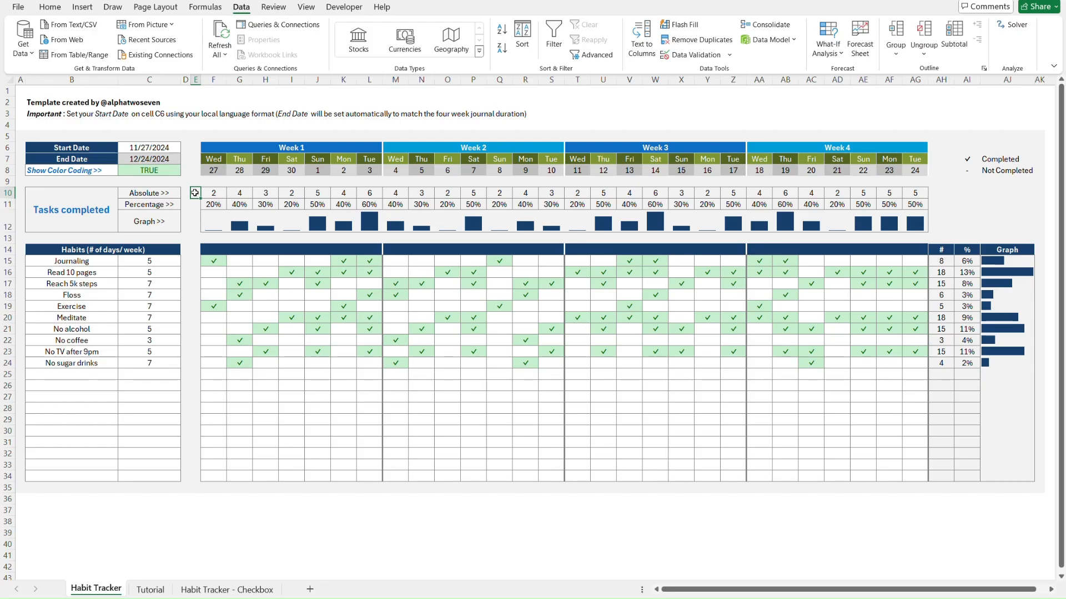
# Type =COUNTIFS(F15:F34,$AI$7) into F10 to count Wednesday's checkmarks
pyautogui.hotkey('ctrl', 'pagedown')
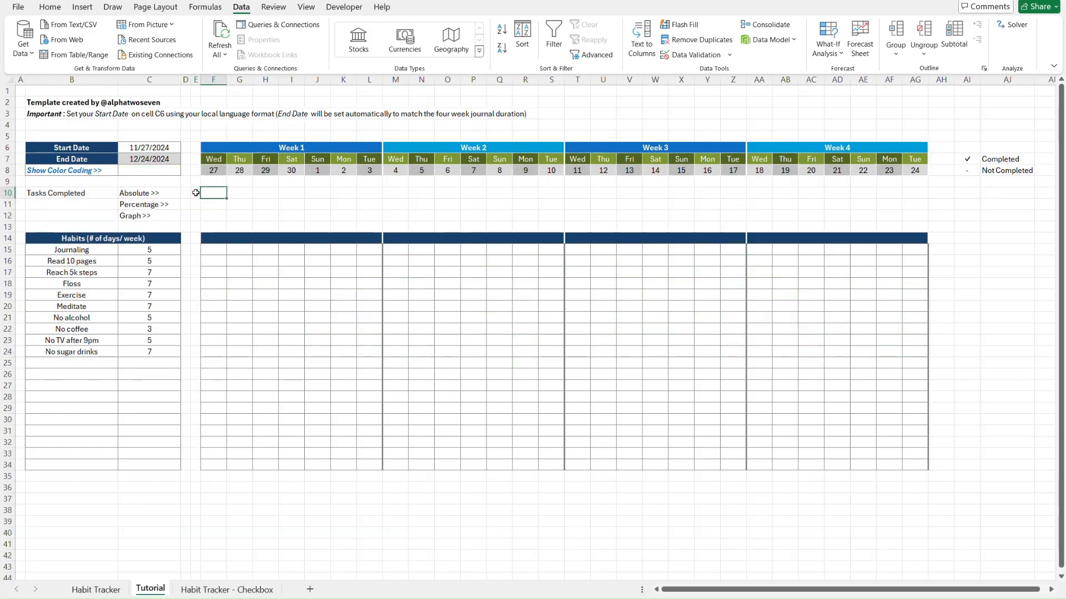
pyautogui.write('=')
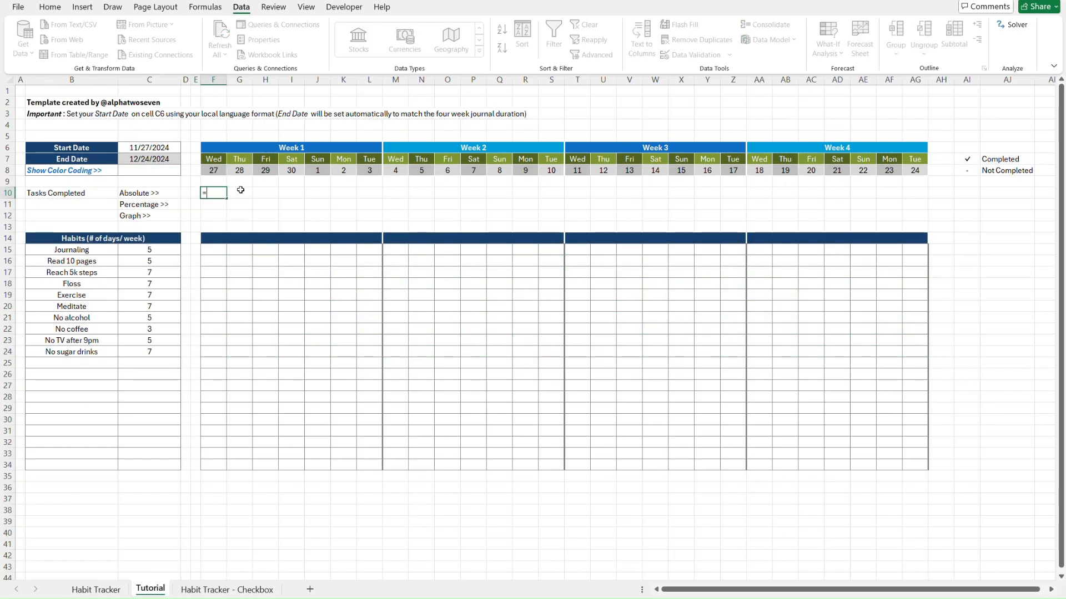
pyautogui.write('countifs')
pyautogui.press('Tab')
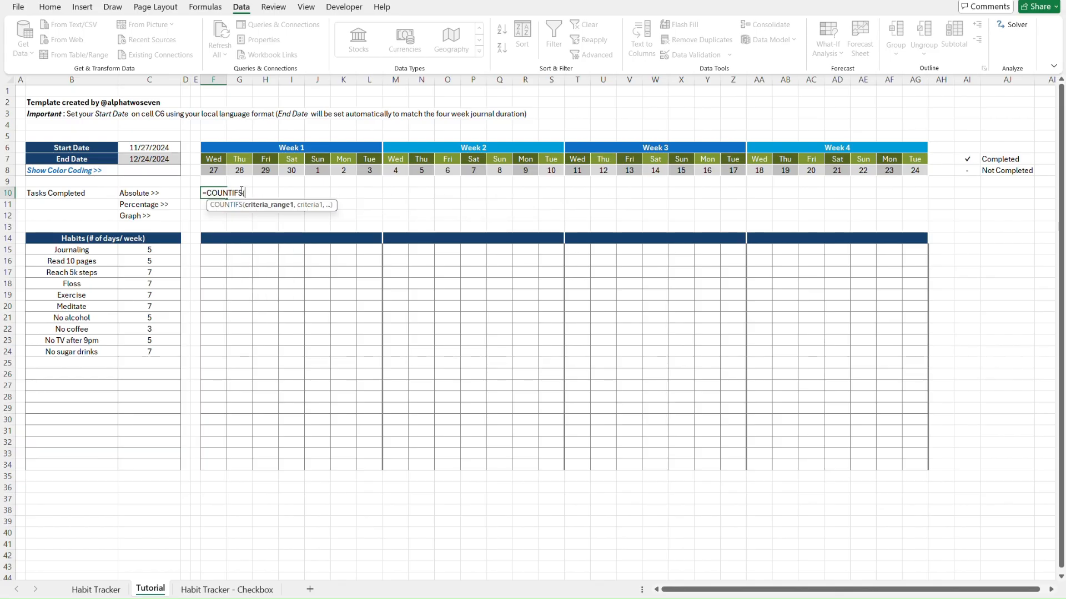
pyautogui.click(216, 248)
pyautogui.moveTo(215, 248); pyautogui.dragTo(212, 463)
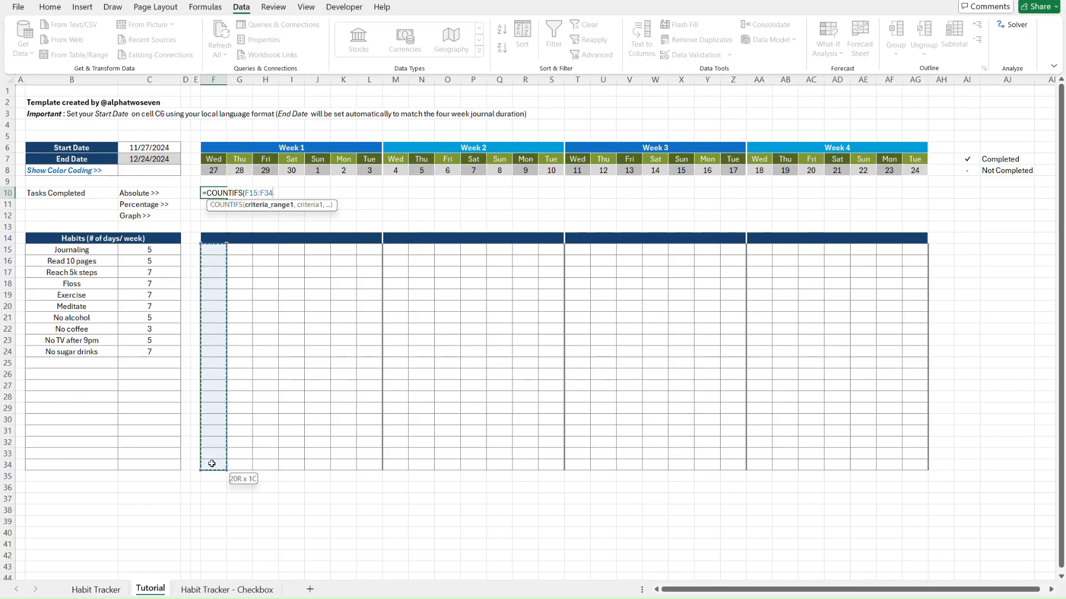
pyautogui.write(',')
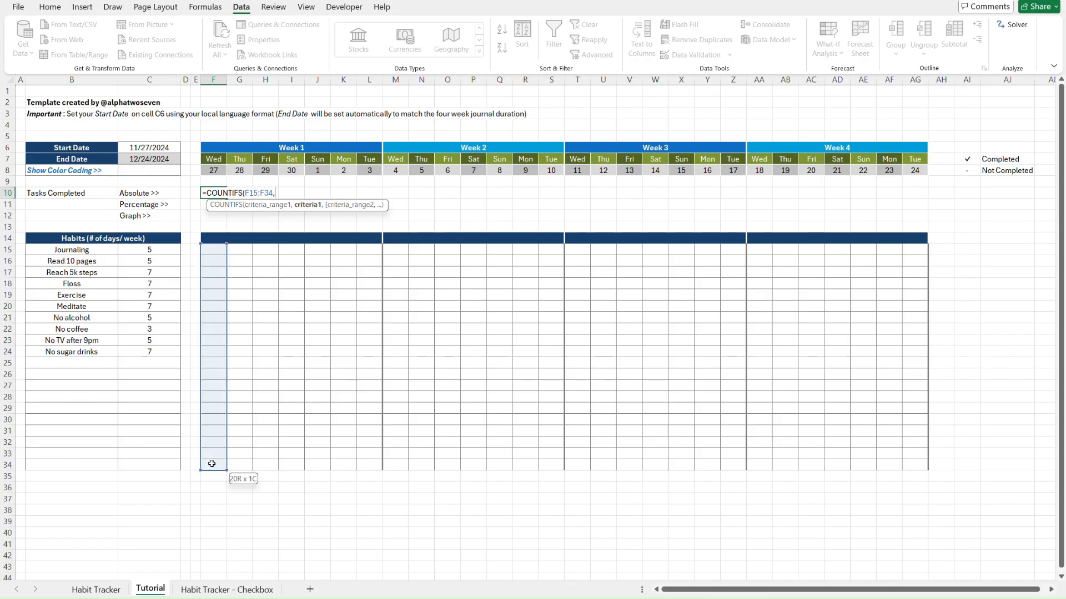
pyautogui.click(969, 161)
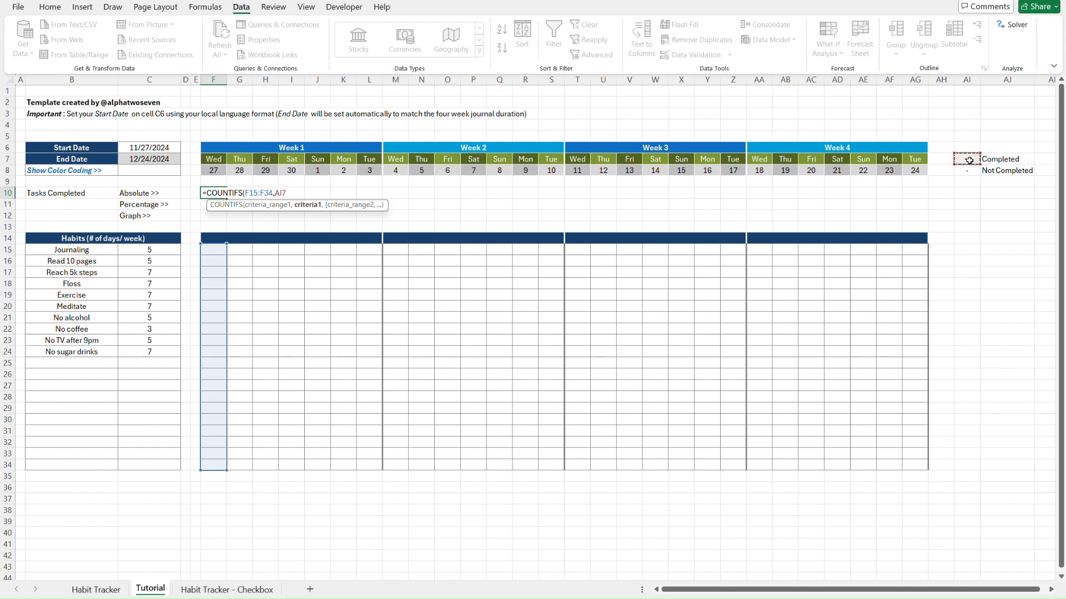
pyautogui.press('F4')
pyautogui.write(')')
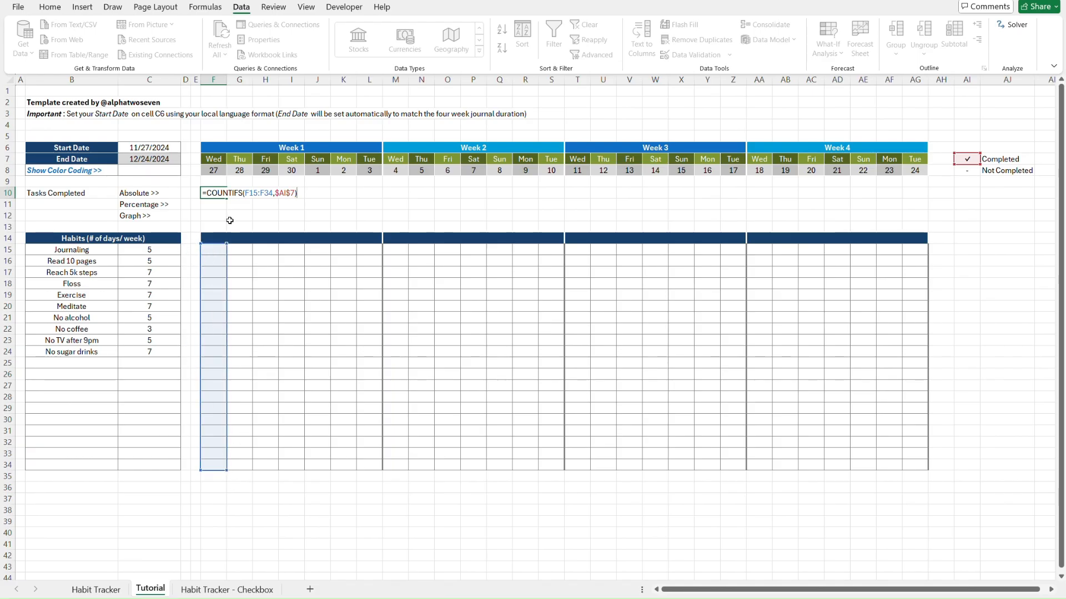
pyautogui.press('Return')
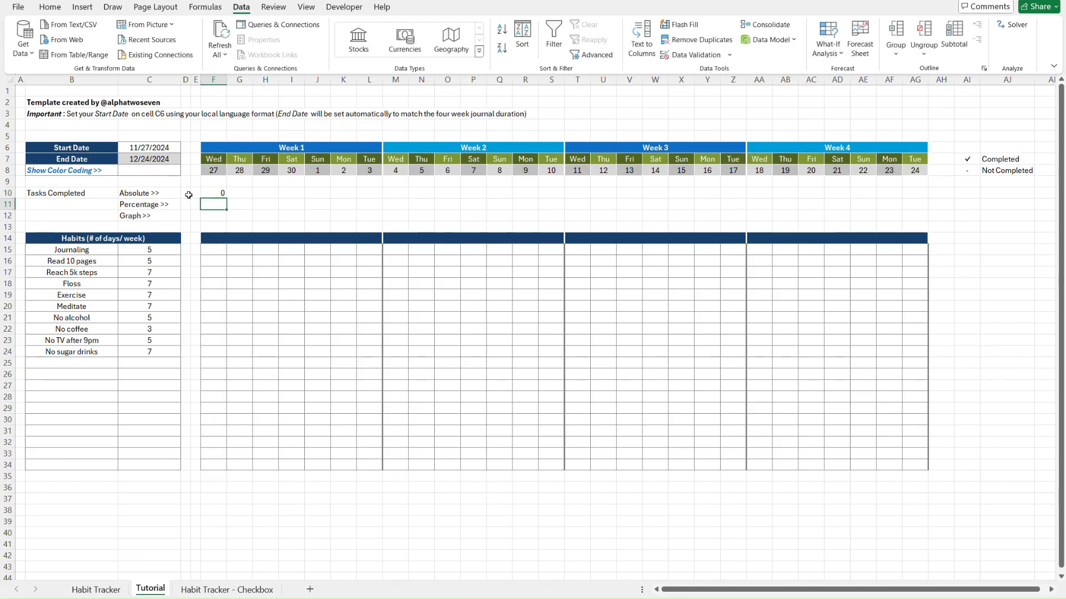
pyautogui.press('Up')
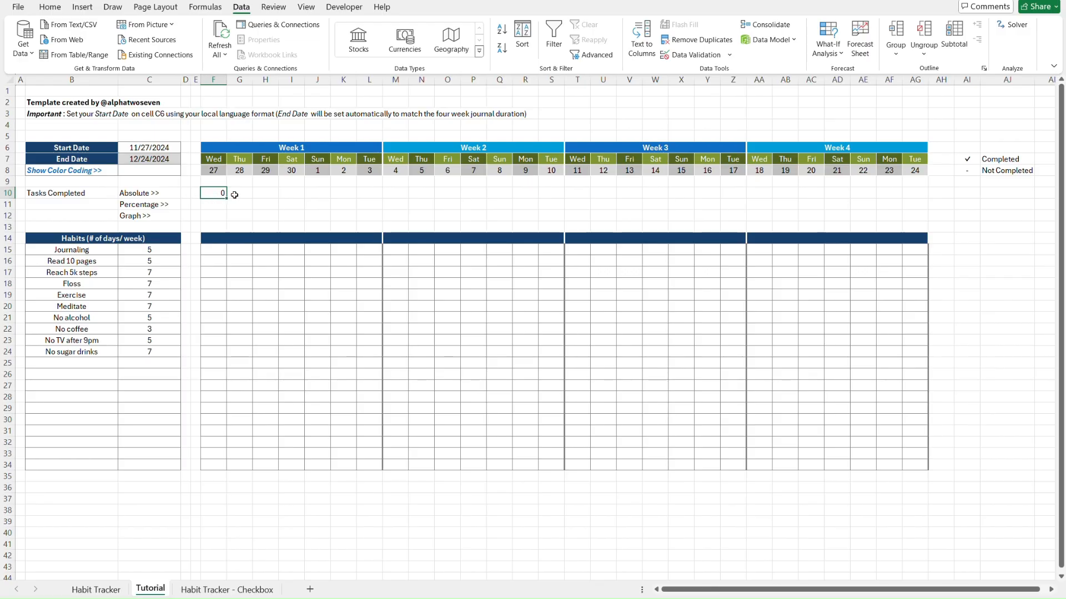
pyautogui.click(215, 261)
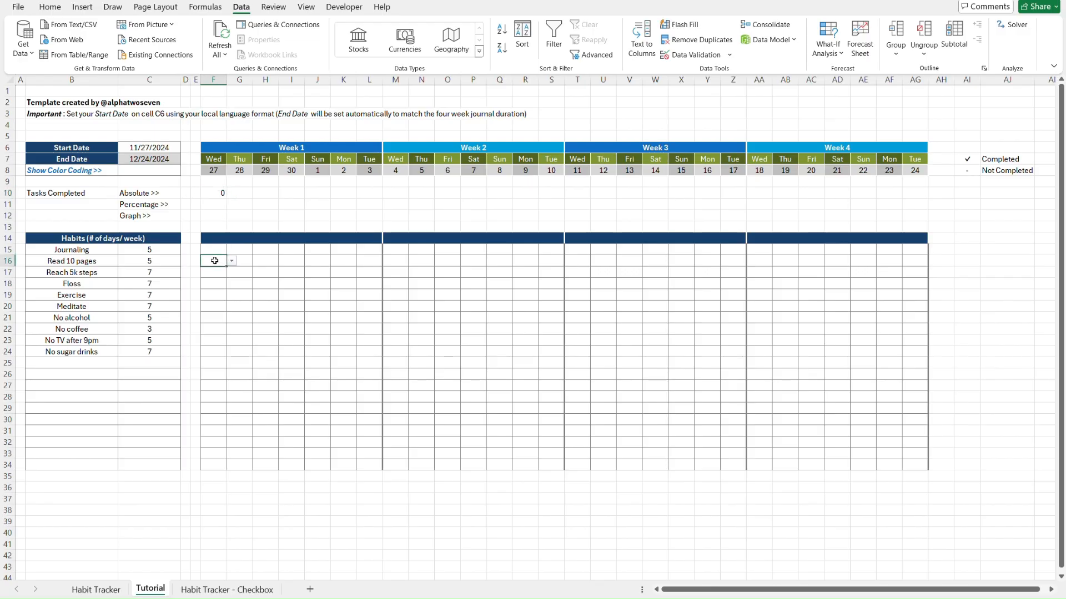
pyautogui.hotkey('alt', 'Down')
pyautogui.press('Return')
pyautogui.press('Down')
pyautogui.press('Down')
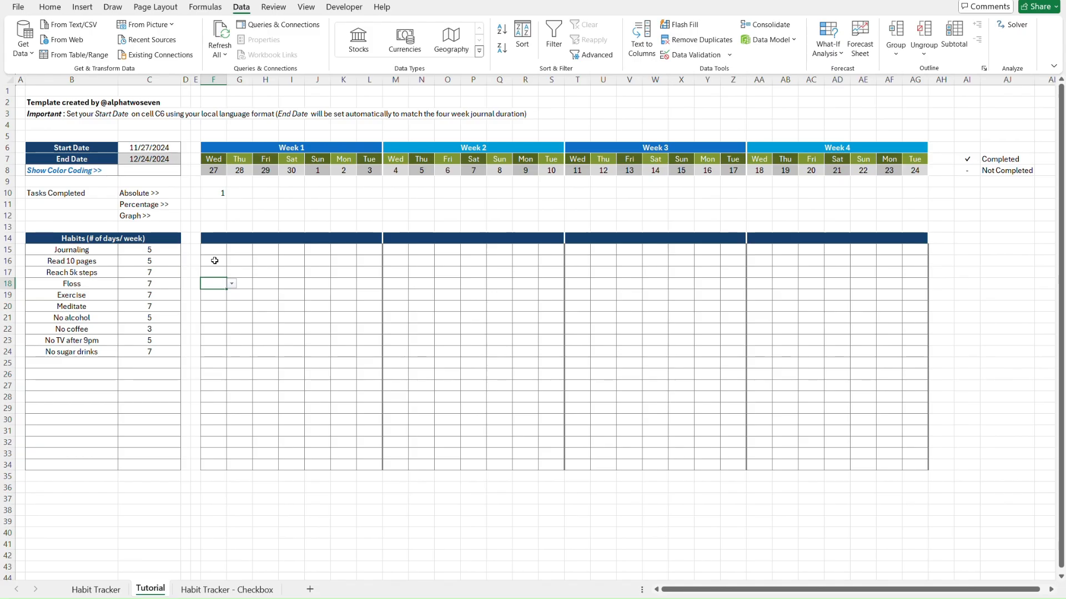
pyautogui.hotkey('alt', 'Down')
pyautogui.press('Down')
pyautogui.press('Return')
pyautogui.press('Down')
pyautogui.press('Down')
pyautogui.hotkey('alt', 'Down')
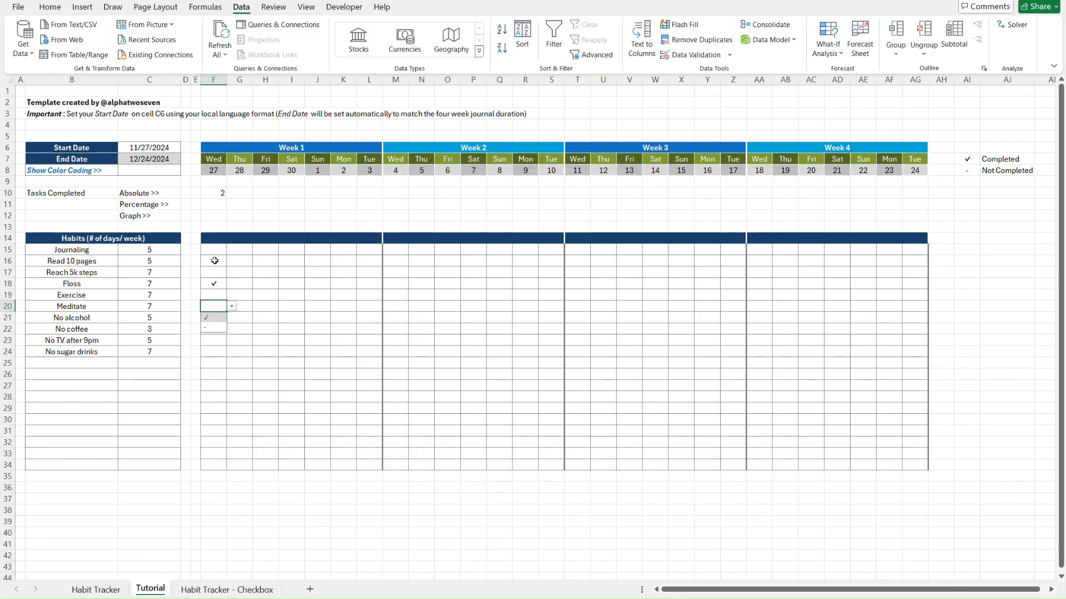
pyautogui.press('Down')
pyautogui.press('Return')
pyautogui.press('Down')
pyautogui.press('Down')
pyautogui.hotkey('alt', 'Down')
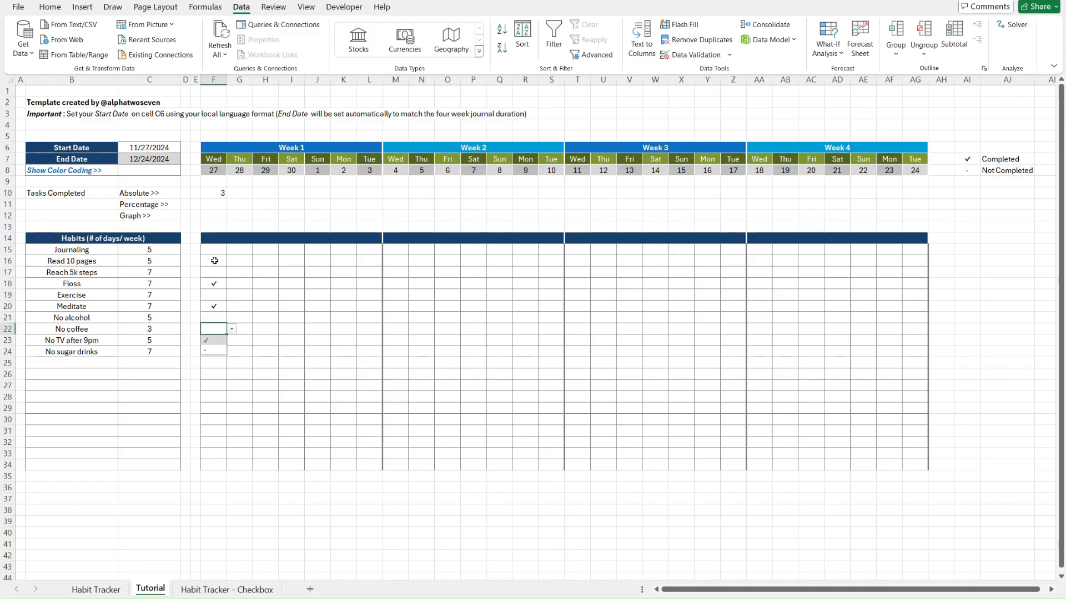
pyautogui.press('Return')
pyautogui.press('Down')
pyautogui.press('Down')
pyautogui.hotkey('alt', 'Down')
pyautogui.press('Down')
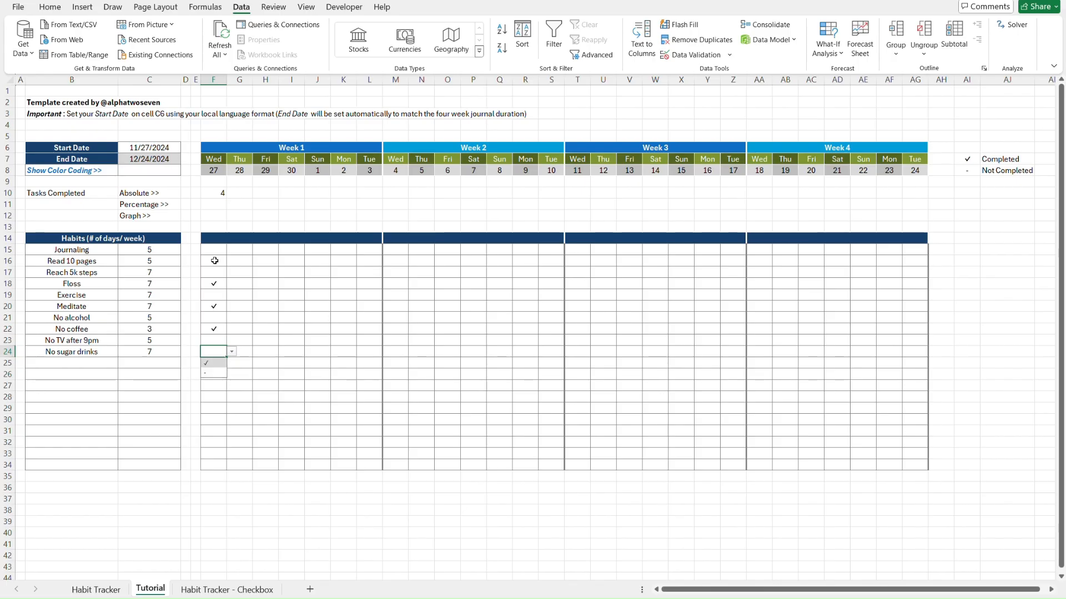
pyautogui.press('Return')
pyautogui.press('Down')
pyautogui.hotkey('alt', 'Down')
pyautogui.press('Down')
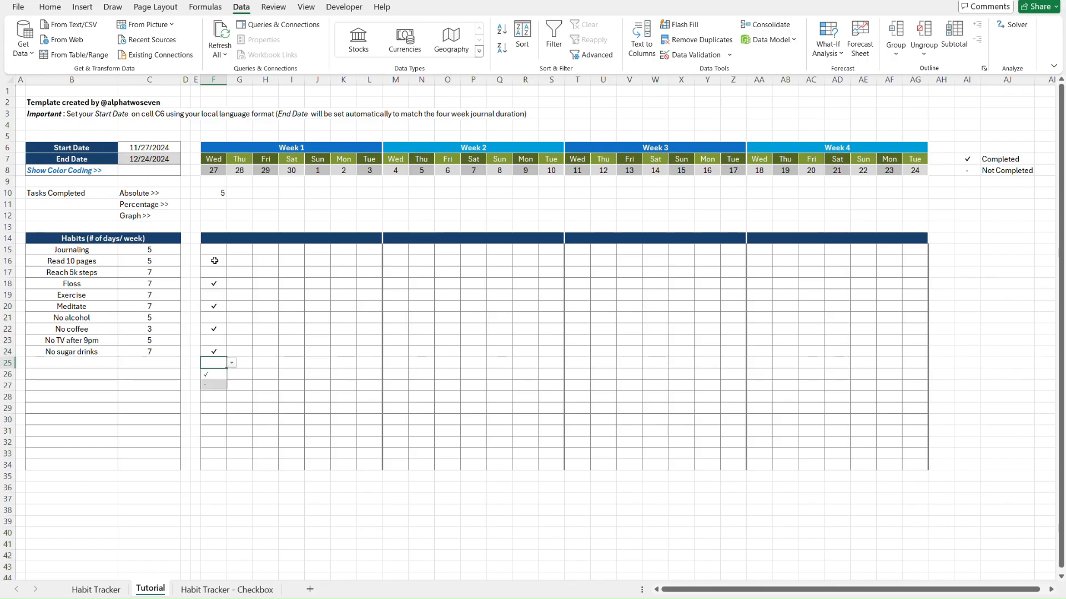
pyautogui.press('Return')
pyautogui.click(214, 261)
pyautogui.hotkey('alt', 'Down')
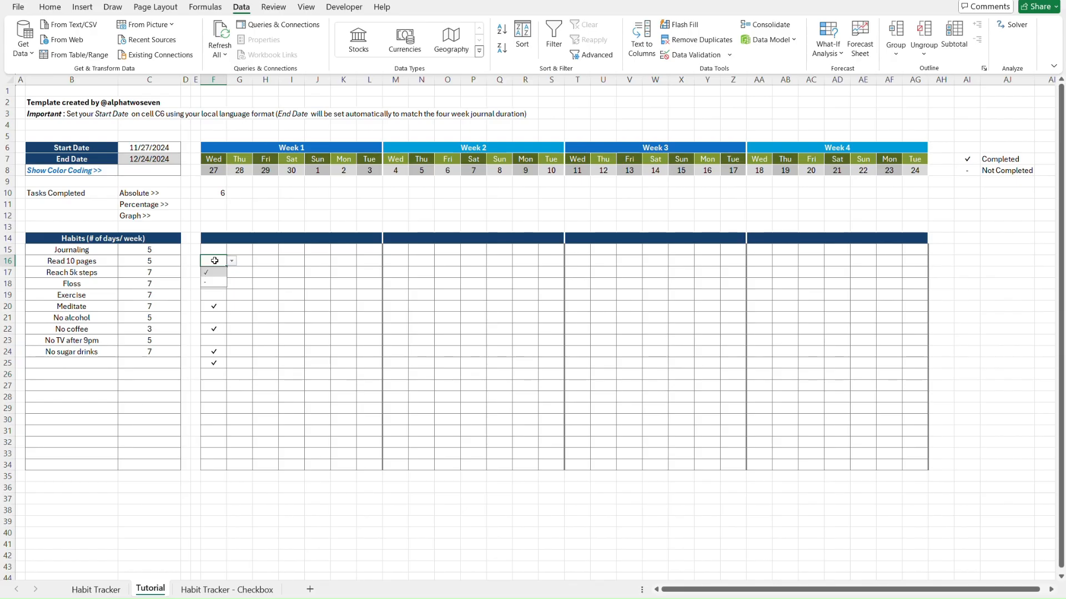
pyautogui.press('Down')
pyautogui.press('Return')
pyautogui.press('Down')
pyautogui.press('Down')
pyautogui.press('Down')
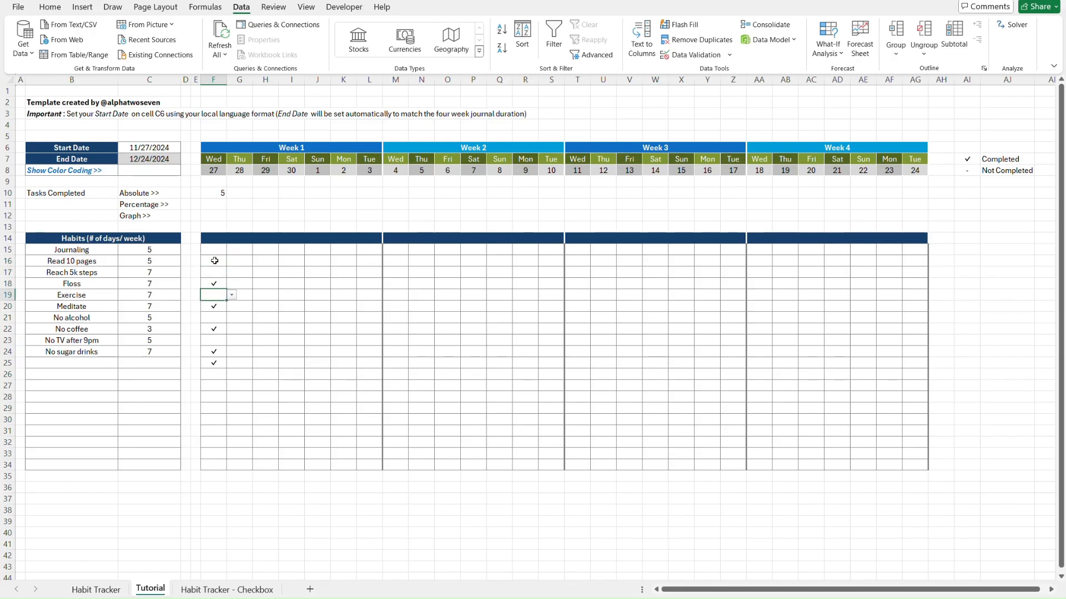
pyautogui.hotkey('alt', 'Down')
pyautogui.press('Down')
pyautogui.press('Return')
pyautogui.press('Down')
pyautogui.press('Down')
pyautogui.press('Down')
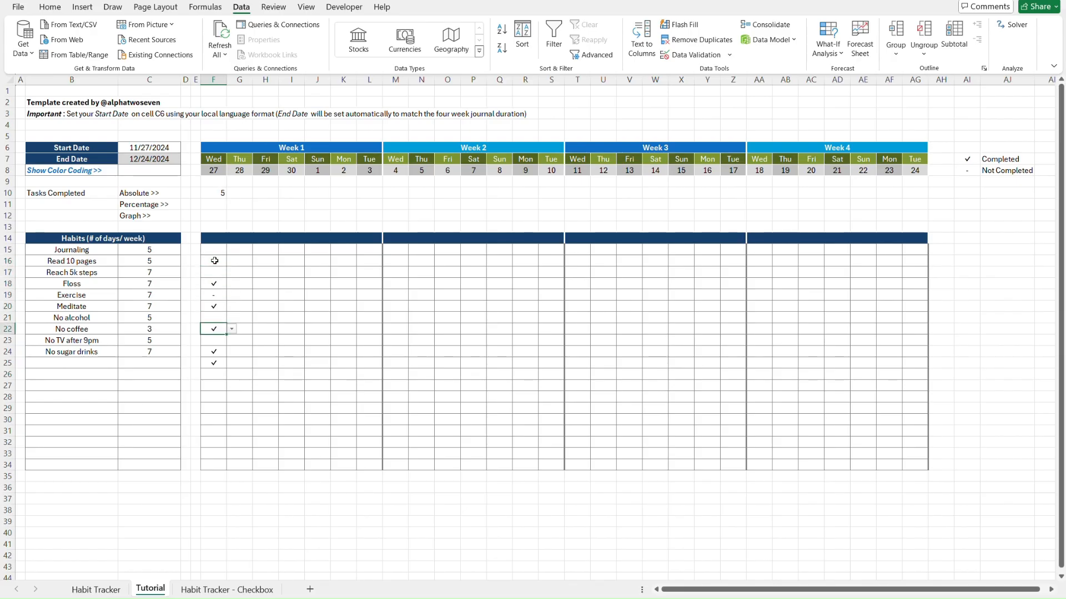
pyautogui.hotkey('alt', 'Down')
pyautogui.press('Down')
pyautogui.press('Return')
pyautogui.press('Down')
pyautogui.hotkey('alt', 'Down')
pyautogui.press('Down')
pyautogui.press('Return')
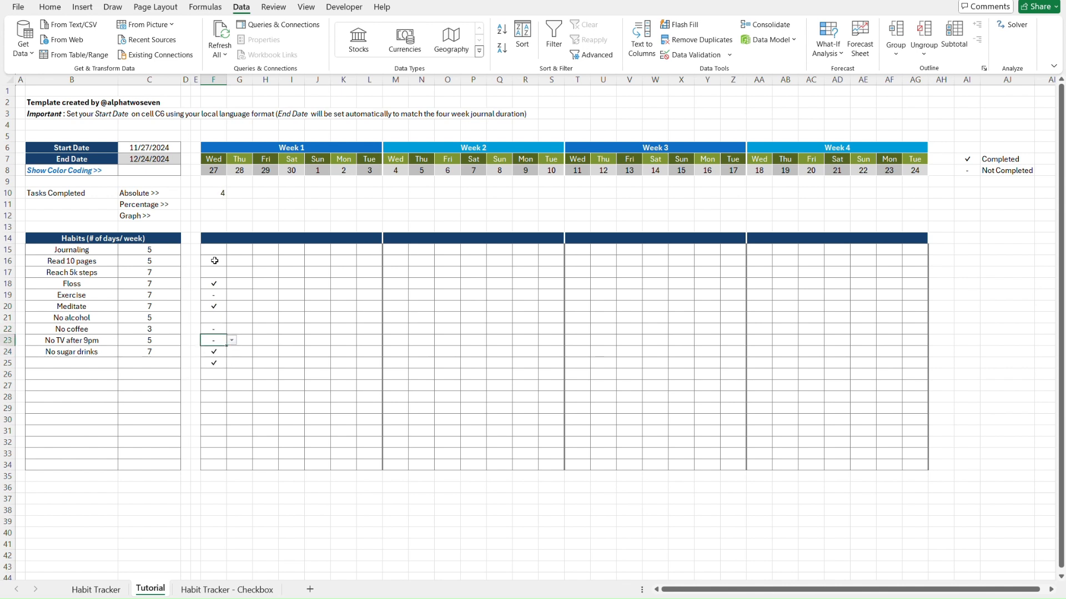
pyautogui.press('Down')
pyautogui.press('Down')
pyautogui.hotkey('alt', 'Down')
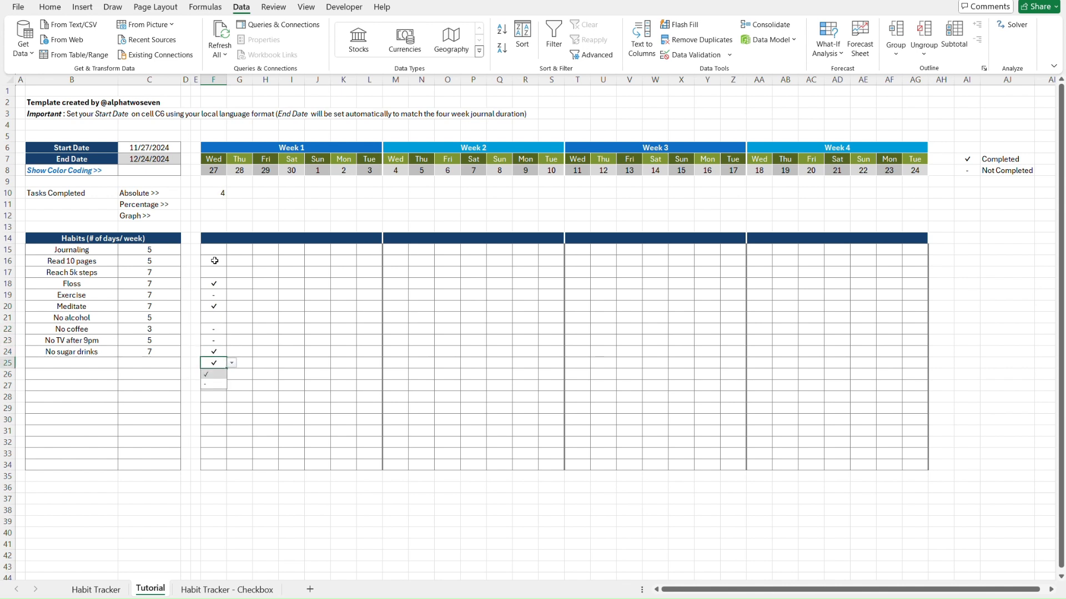
pyautogui.press('Down')
pyautogui.press('Return')
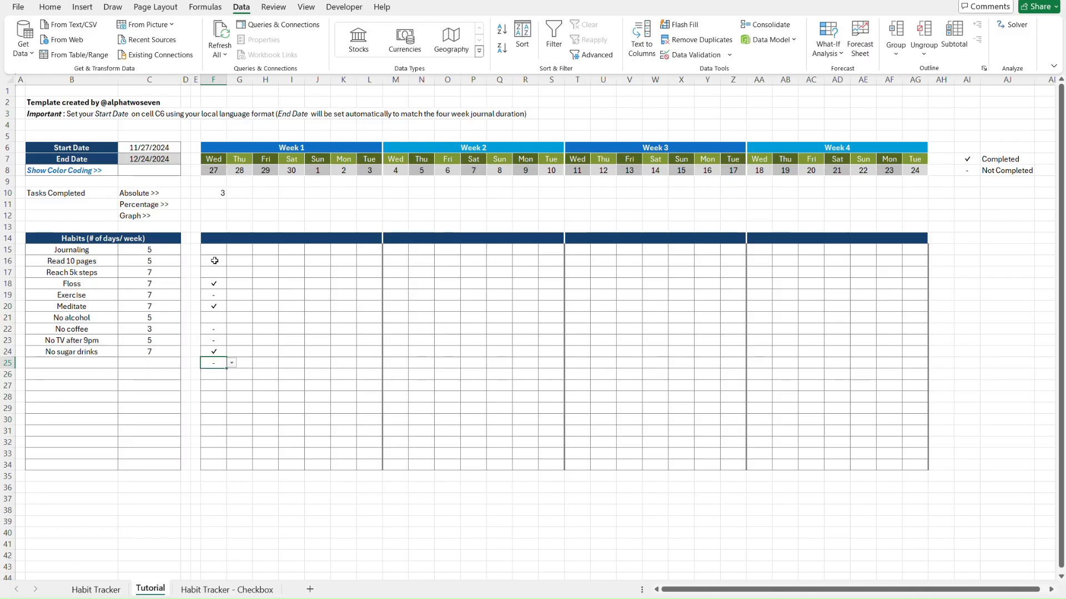
pyautogui.click(237, 262)
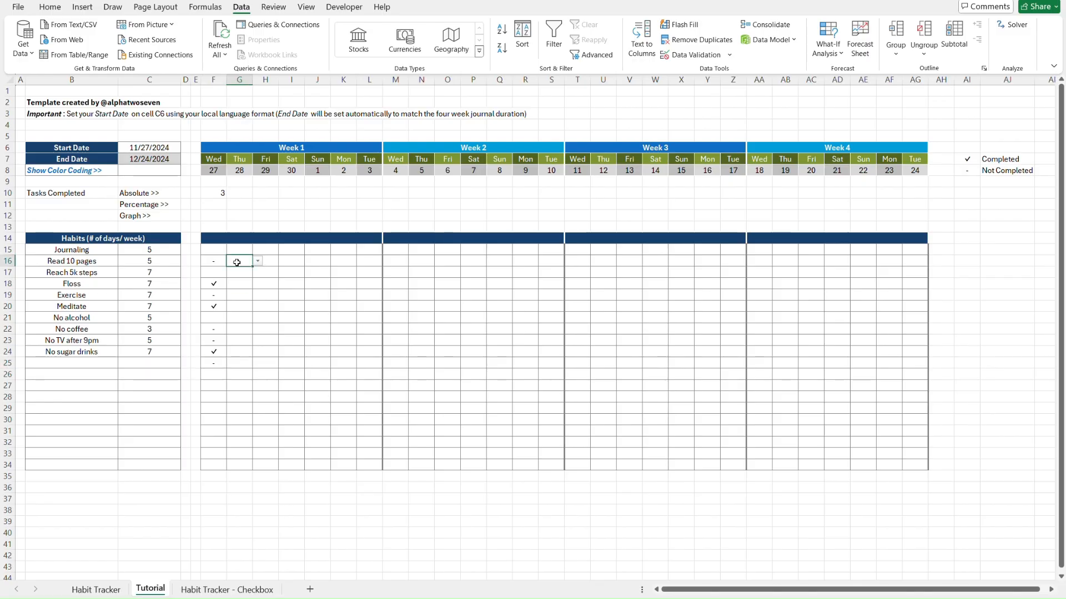
pyautogui.click(214, 261)
pyautogui.click(231, 261)
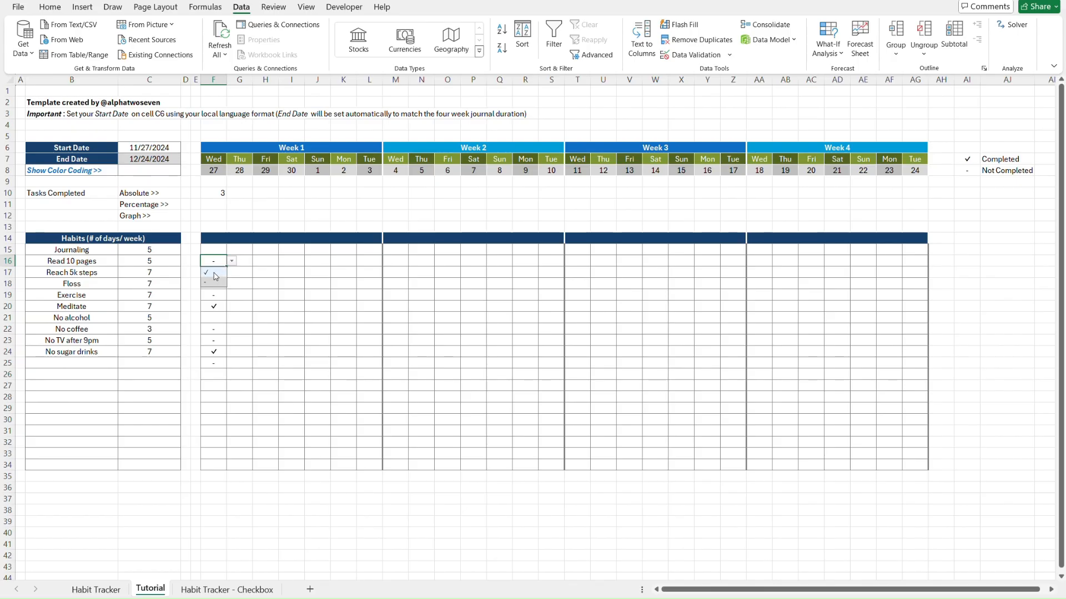
pyautogui.click(216, 276)
pyautogui.click(211, 193)
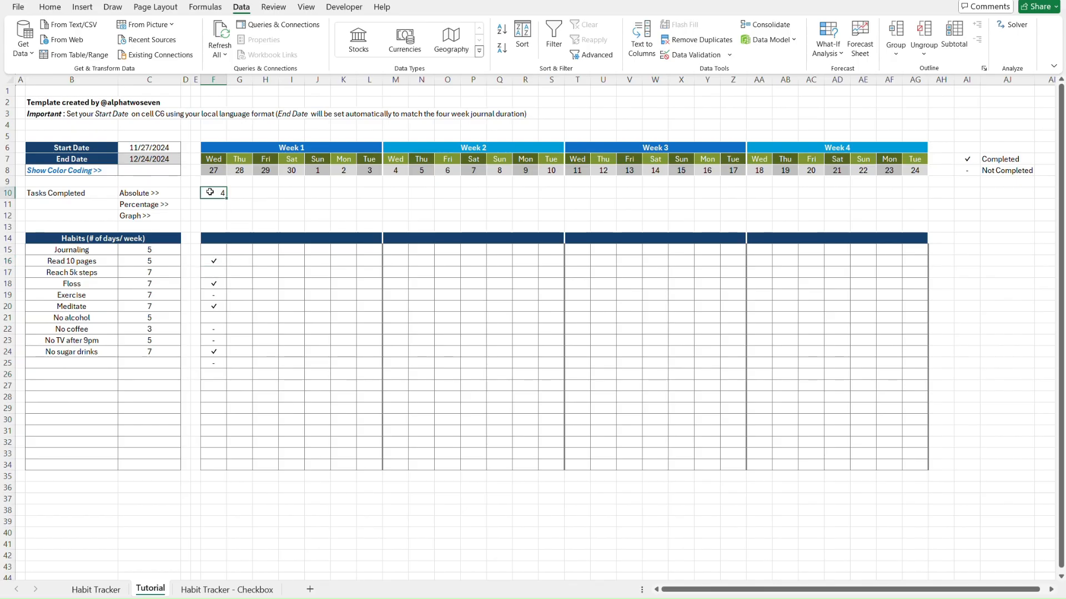
pyautogui.click(222, 259)
pyautogui.click(222, 284)
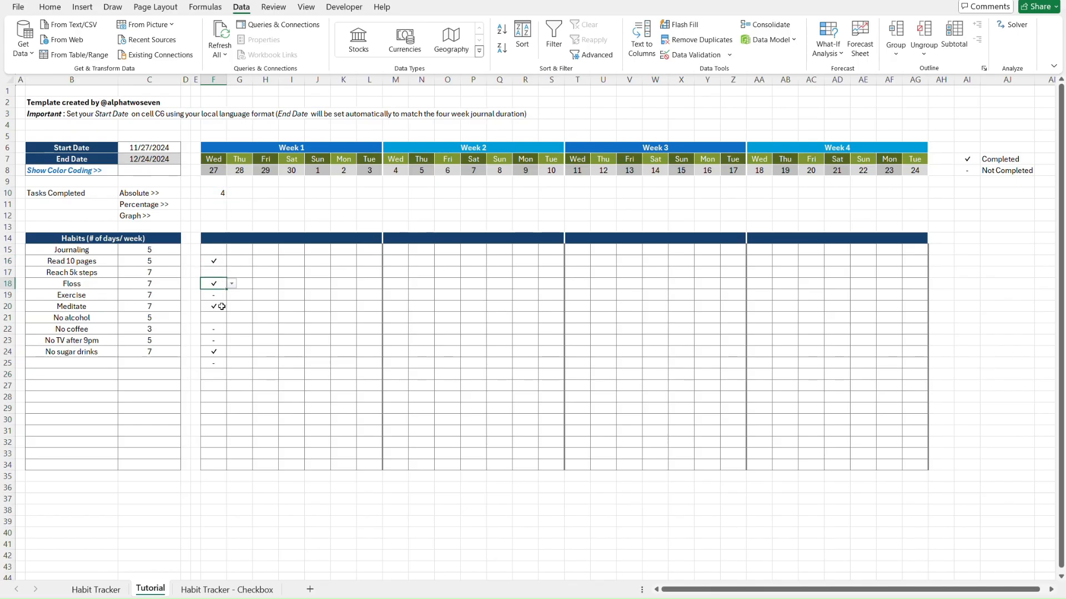
pyautogui.click(221, 306)
pyautogui.click(221, 351)
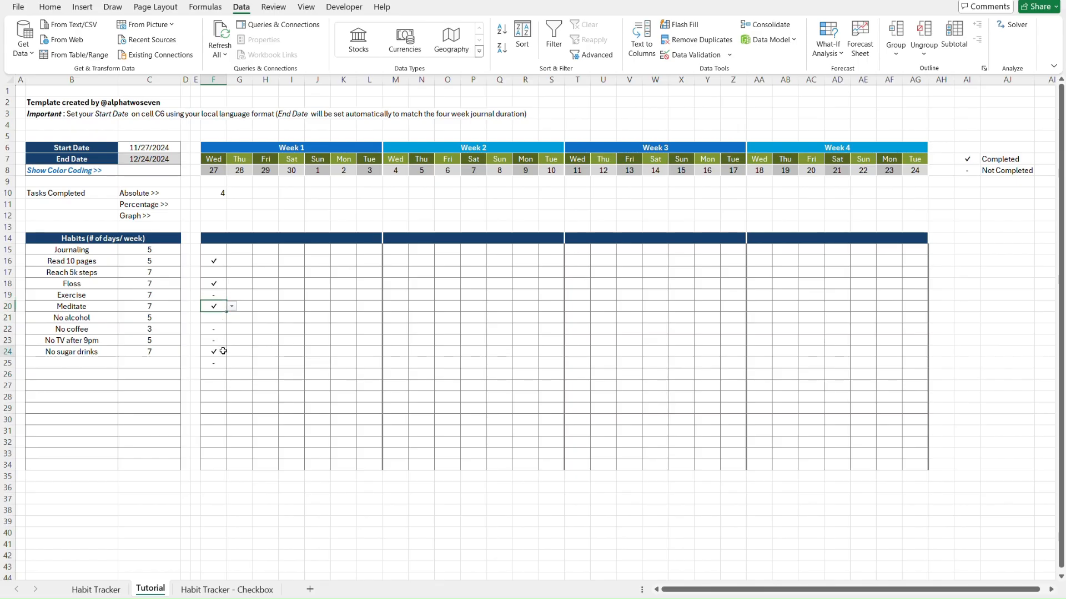
pyautogui.click(219, 192)
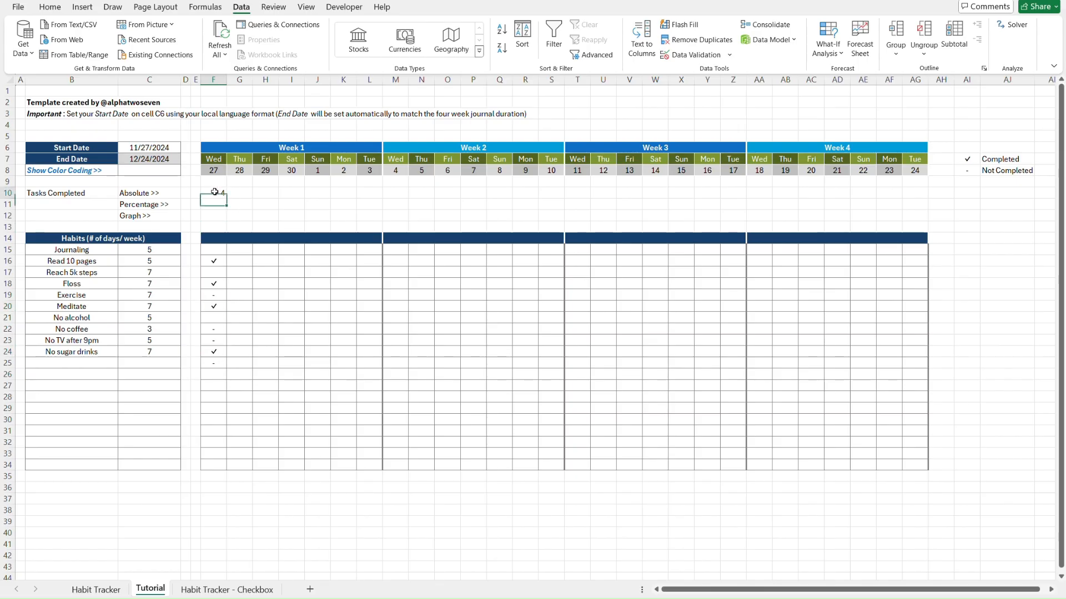
pyautogui.click(222, 261)
pyautogui.keyDown('shift'); pyautogui.click(210, 364); pyautogui.keyUp('shift')
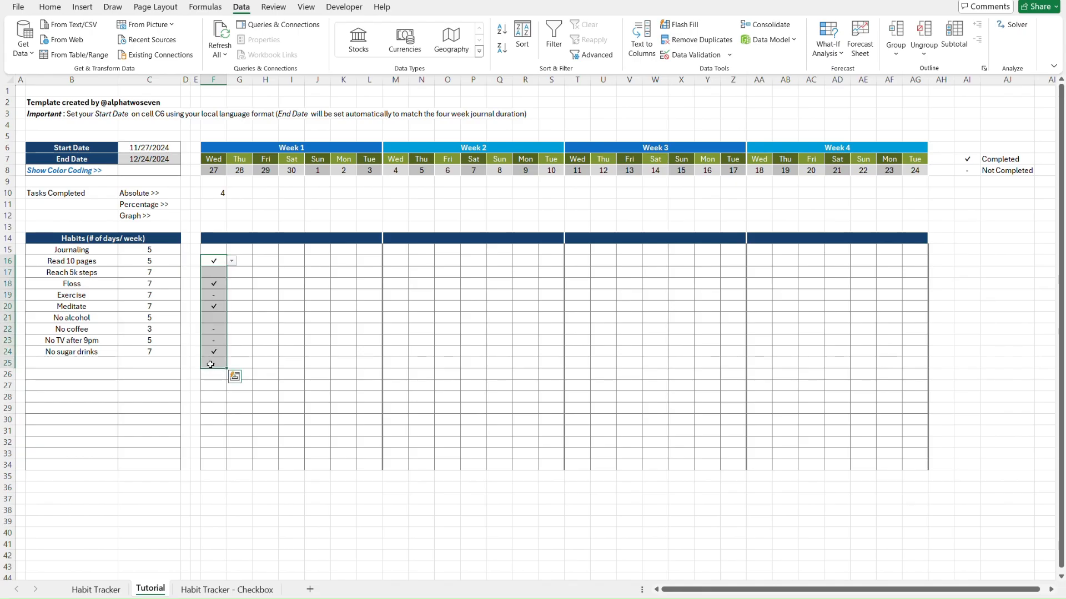
pyautogui.press('Delete')
pyautogui.click(265, 215)
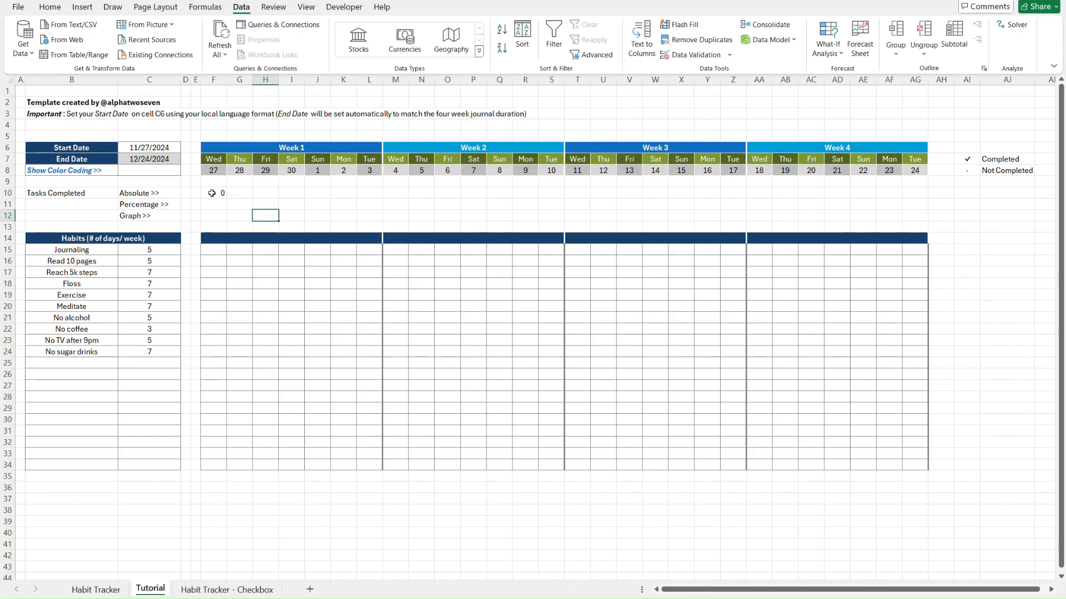
# Confirm F10's count formula and copy it into G10 and H10
pyautogui.click(211, 192)
pyautogui.doubleClick(210, 192)
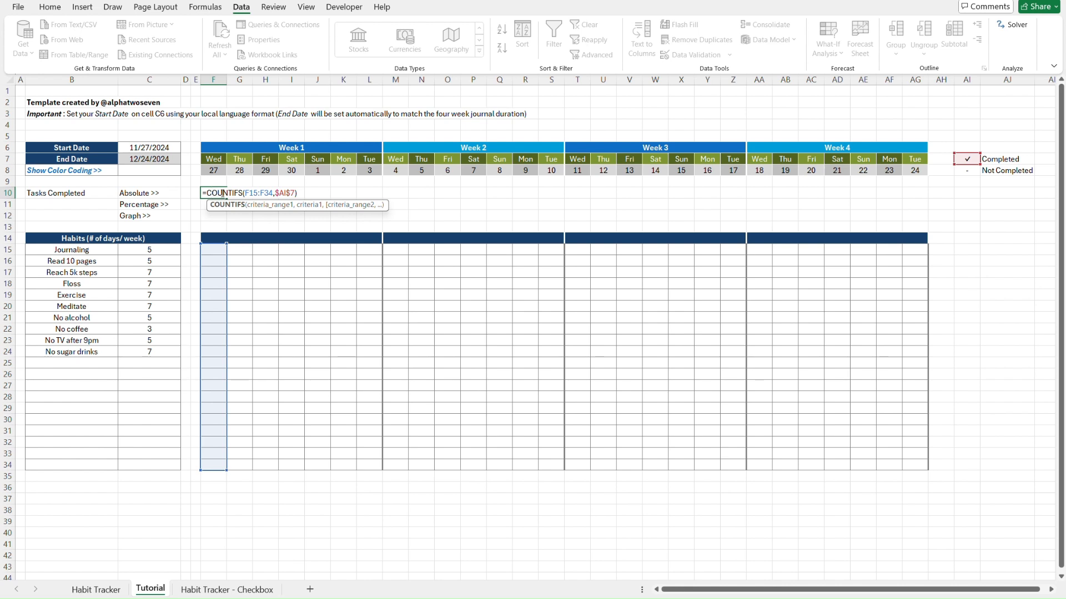
pyautogui.hotkey('ctrl', 'Return')
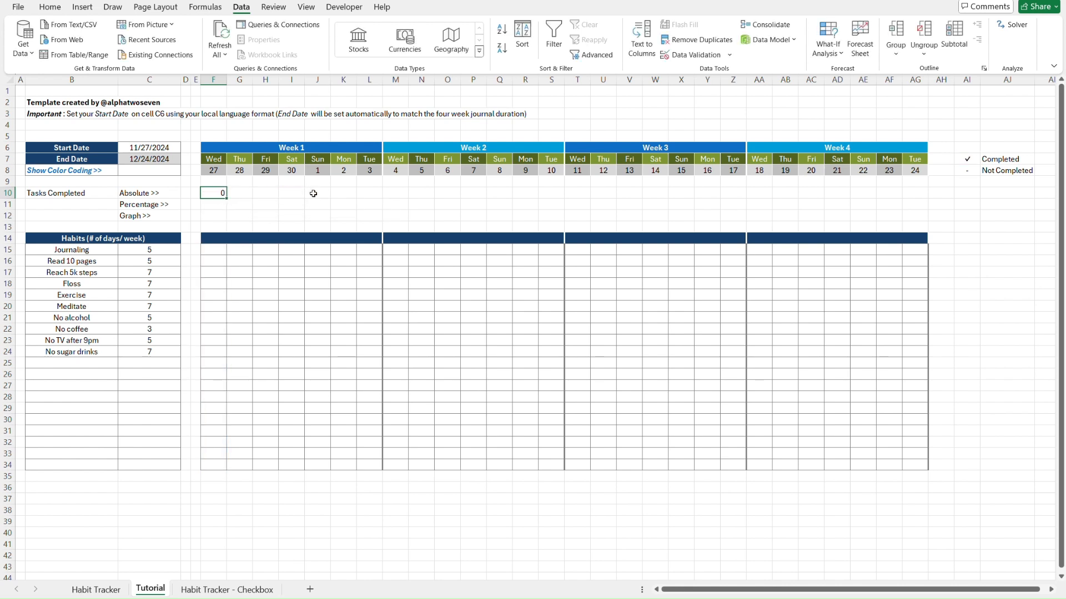
pyautogui.hotkey('ctrl', 'c')
pyautogui.press('Right')
pyautogui.hotkey('ctrl', 'v')
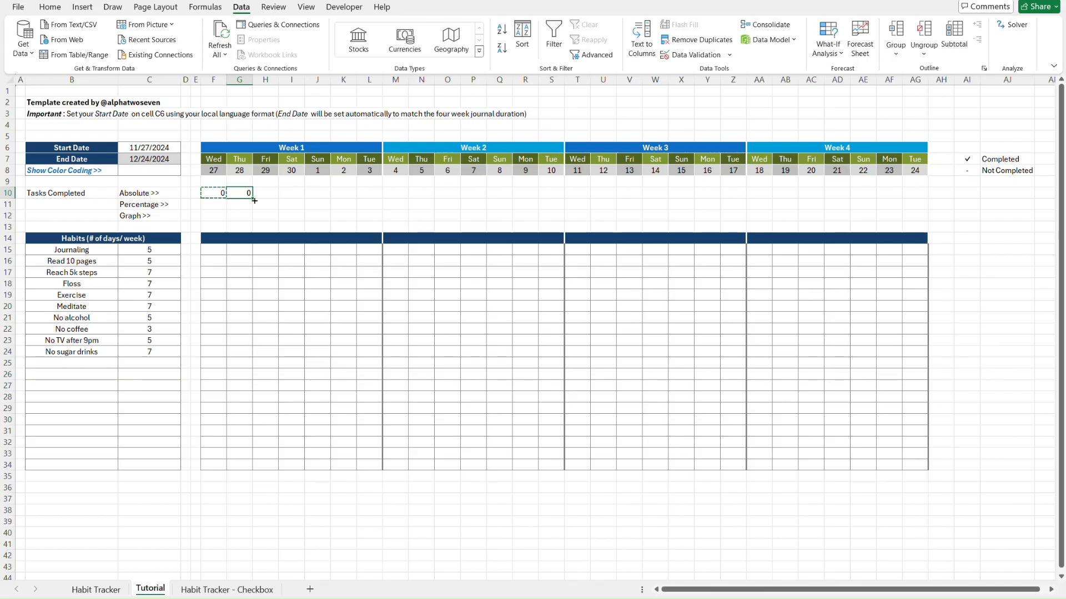
pyautogui.moveTo(253, 198); pyautogui.dragTo(275, 199)
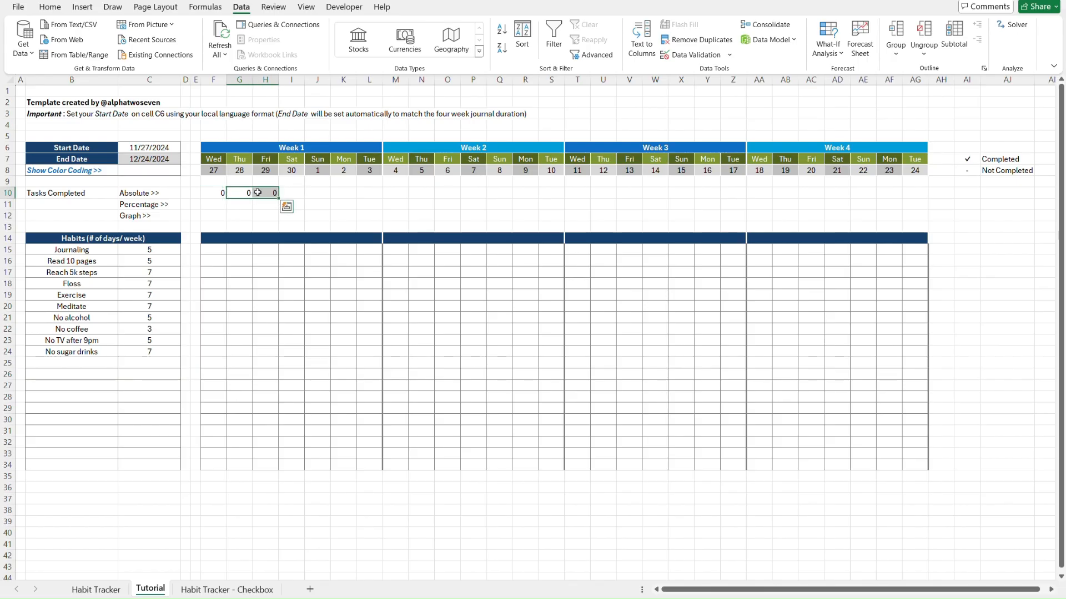
# Verify G10 and H10 count their own columns, G and H
pyautogui.click(262, 193)
pyautogui.press('Left')
pyautogui.doubleClick(262, 192)
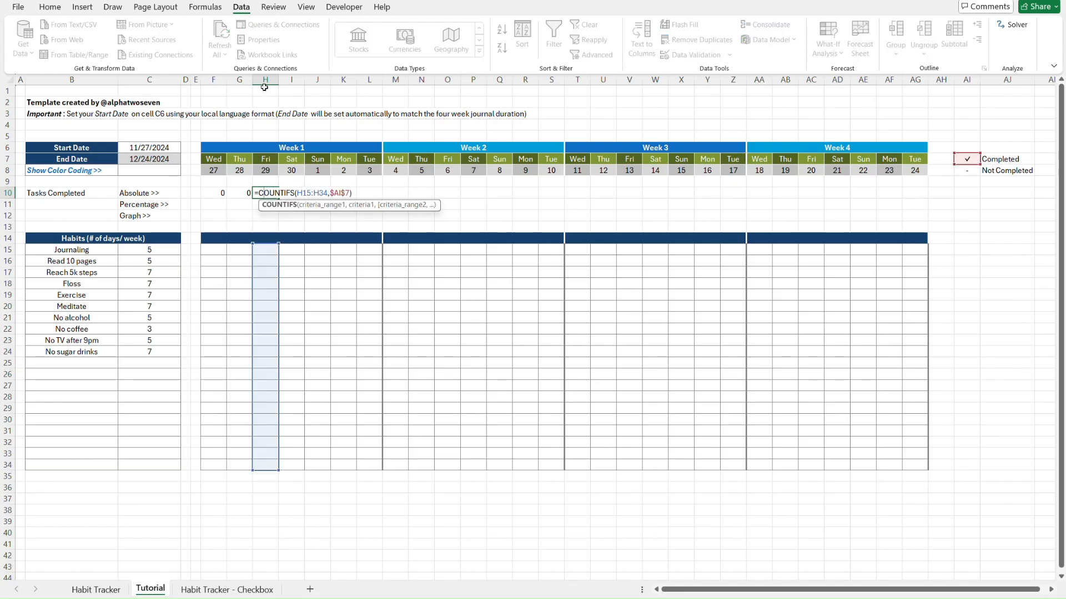
pyautogui.click(244, 193)
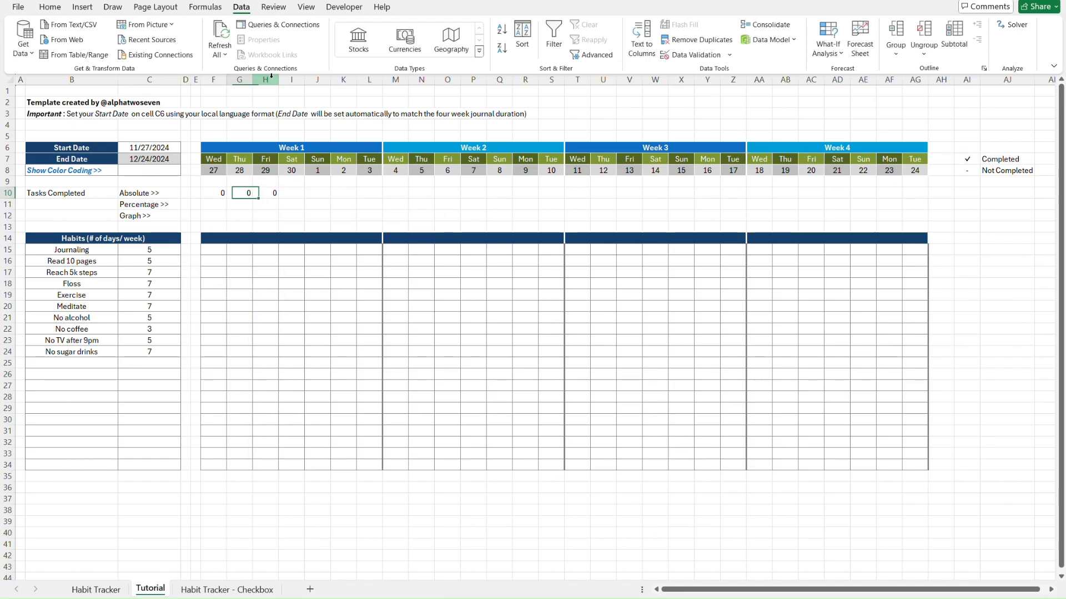
pyautogui.doubleClick(236, 192)
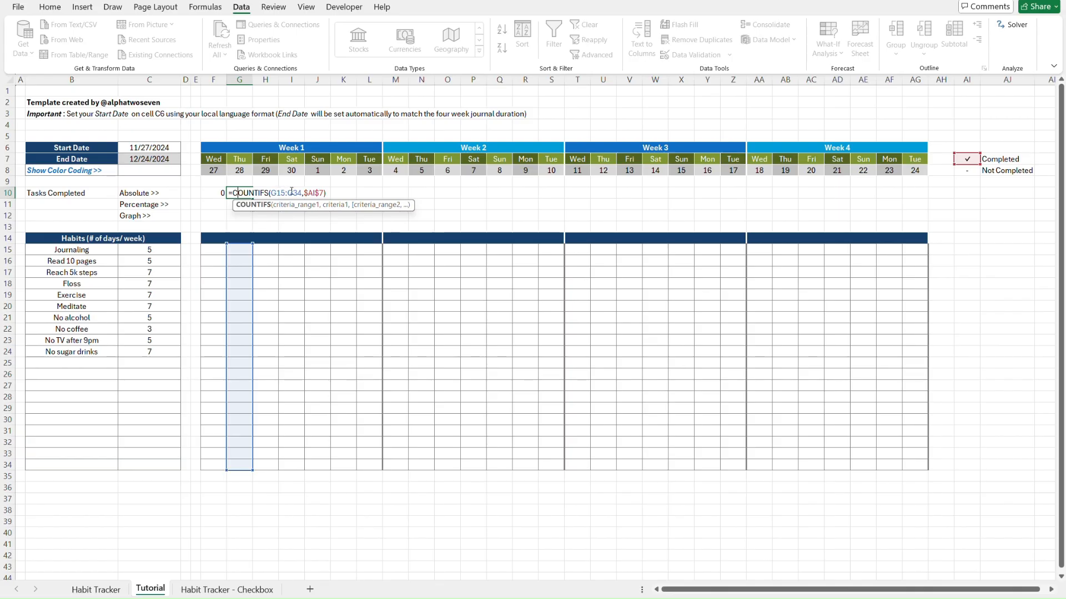
pyautogui.press('Tab')
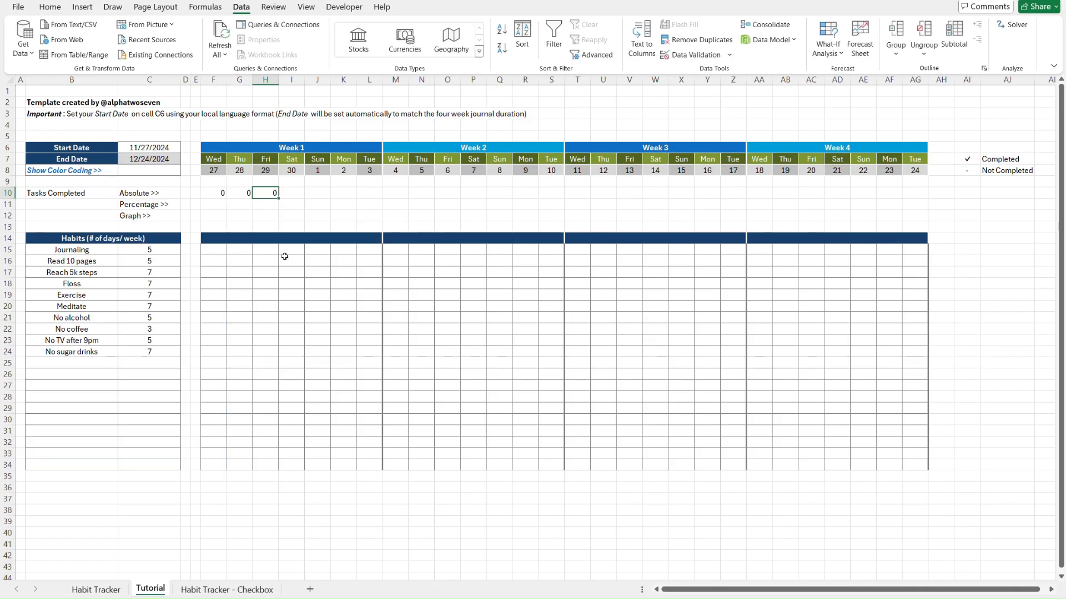
pyautogui.hotkey('shift', 'Right')
pyautogui.hotkey('shift', 'Right')
pyautogui.hotkey('shift', 'Right')
pyautogui.hotkey('shift', 'Right')
pyautogui.hotkey('shift', 'Right')
pyautogui.hotkey('shift', 'Right')
pyautogui.hotkey('shift', 'Right')
pyautogui.hotkey('shift', 'Right')
pyautogui.hotkey('shift', 'Right')
pyautogui.hotkey('shift', 'Right')
pyautogui.hotkey('shift', 'Right')
pyautogui.hotkey('shift', 'Right')
pyautogui.hotkey('shift', 'Right')
pyautogui.hotkey('shift', 'Right')
pyautogui.hotkey('shift', 'Right')
pyautogui.hotkey('shift', 'Right')
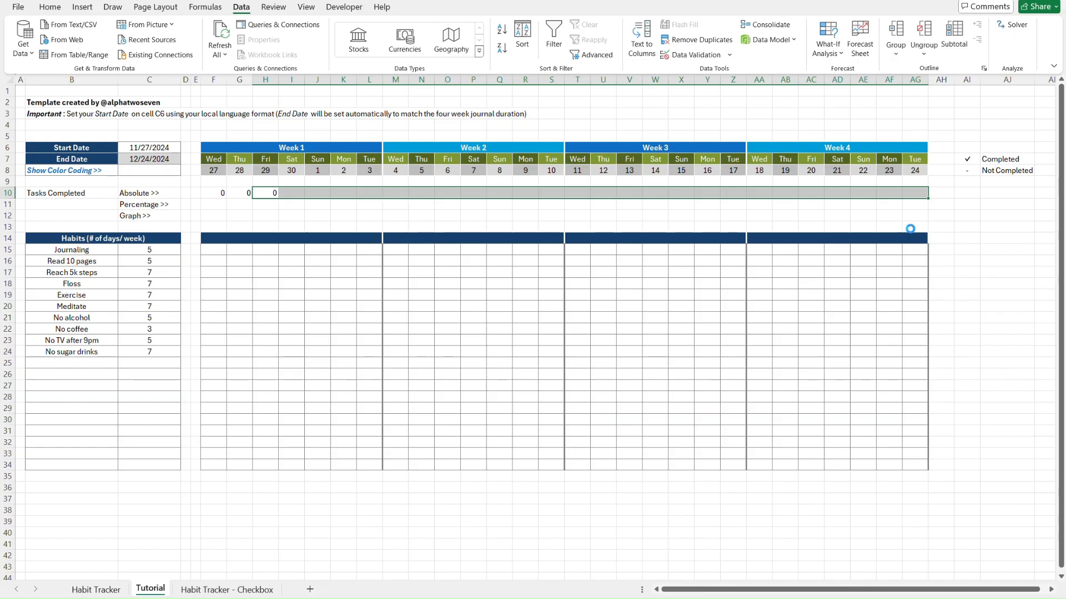
# Paste the count formula through AG10 and check the last day's formula
pyautogui.hotkey('ctrl', 'v')
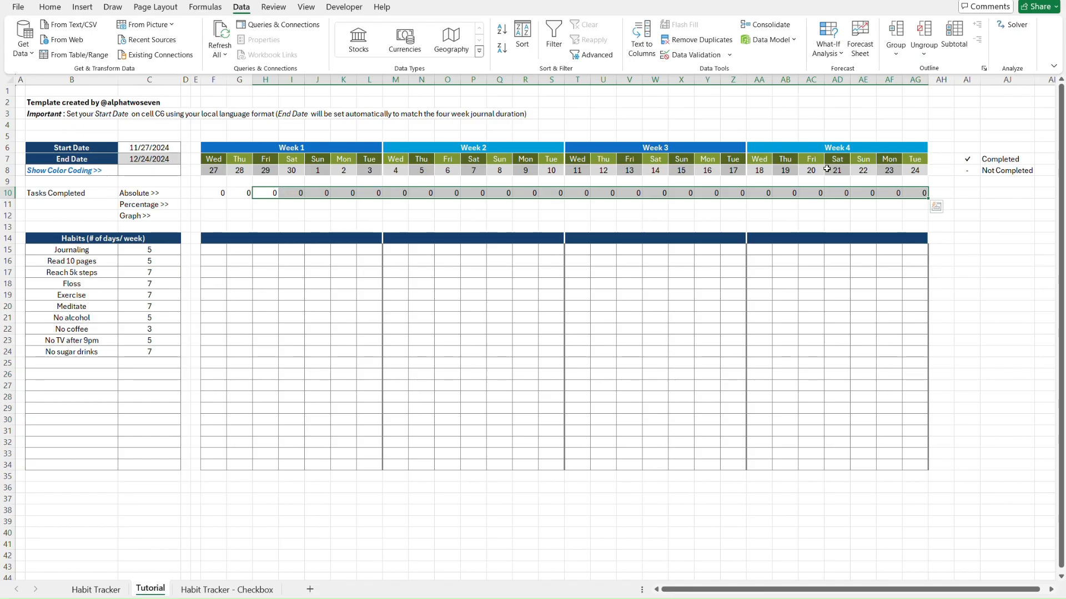
pyautogui.click(915, 193)
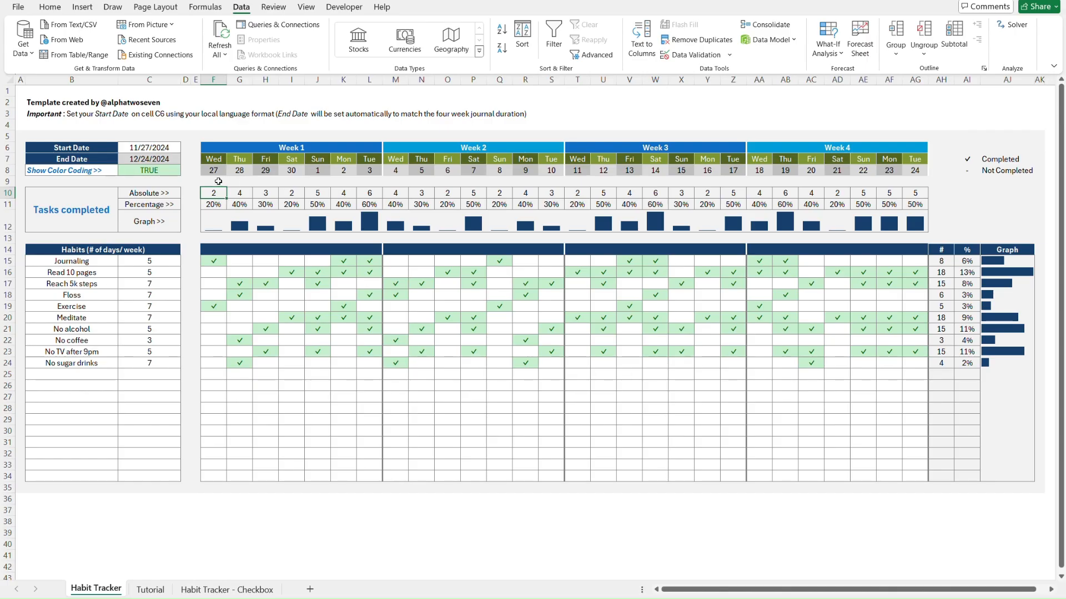
pyautogui.hotkey('ctrl', 'pagedown')
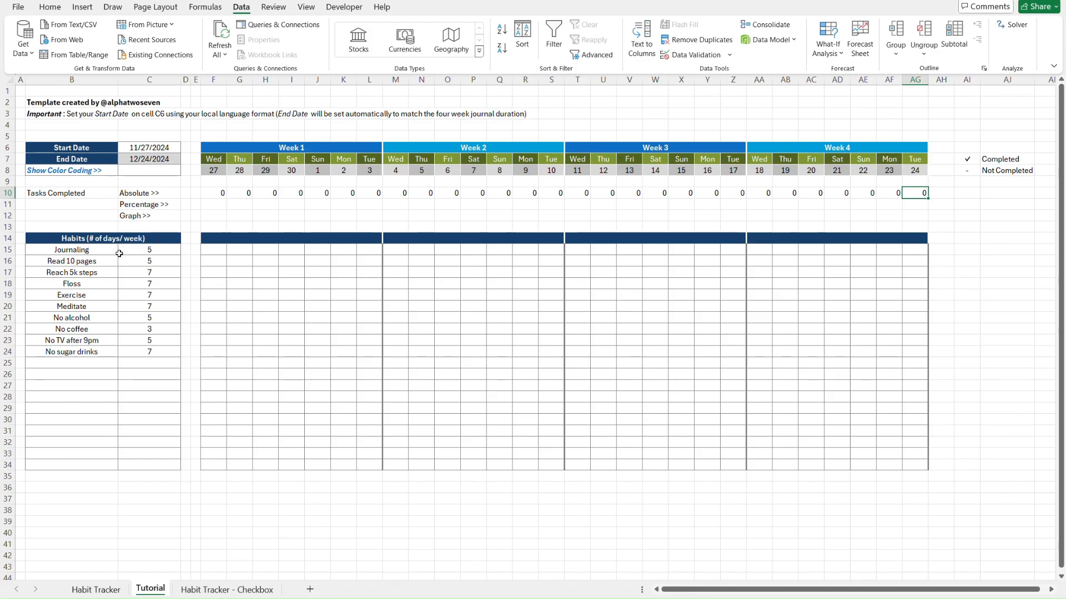
pyautogui.click(211, 193)
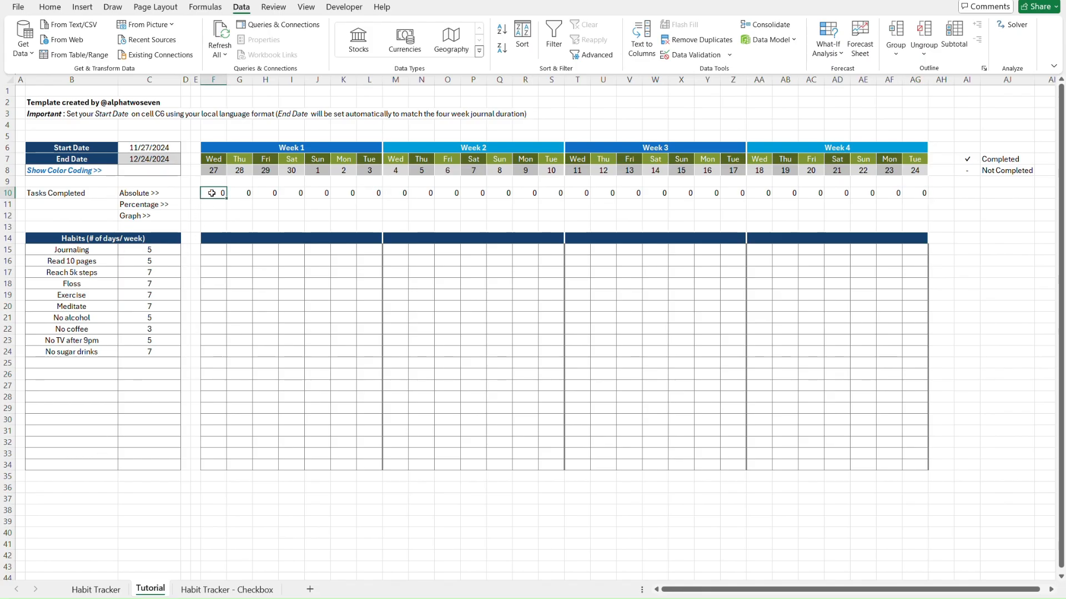
pyautogui.press('Down')
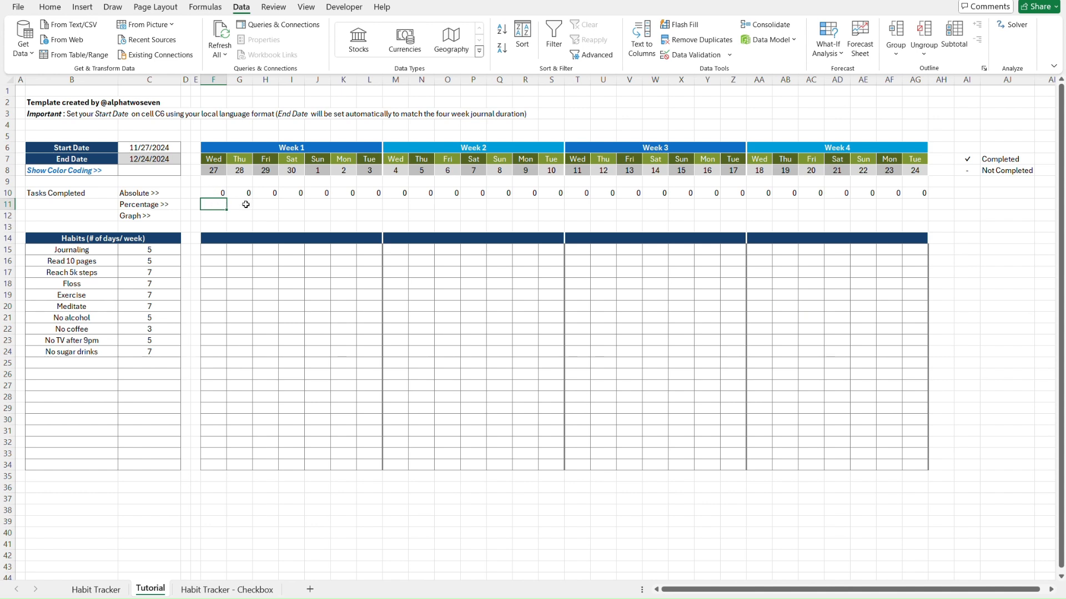
# Enter =COUNTIFS($B$15:$B$34,"<>") in F11, counting the 10 listed habits
pyautogui.write('=c')
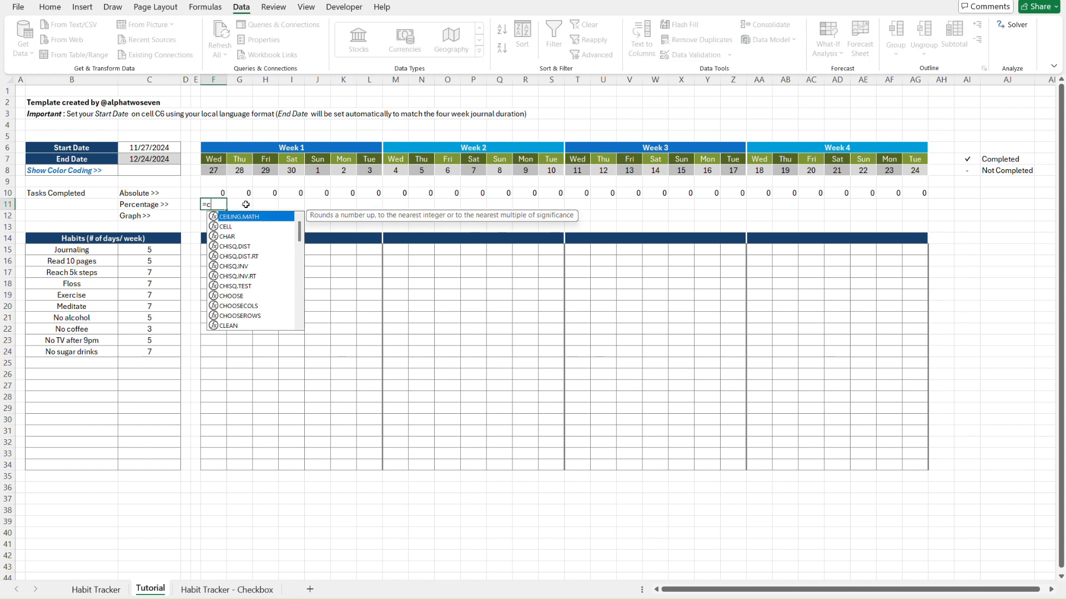
pyautogui.write('ountifs')
pyautogui.press('Tab')
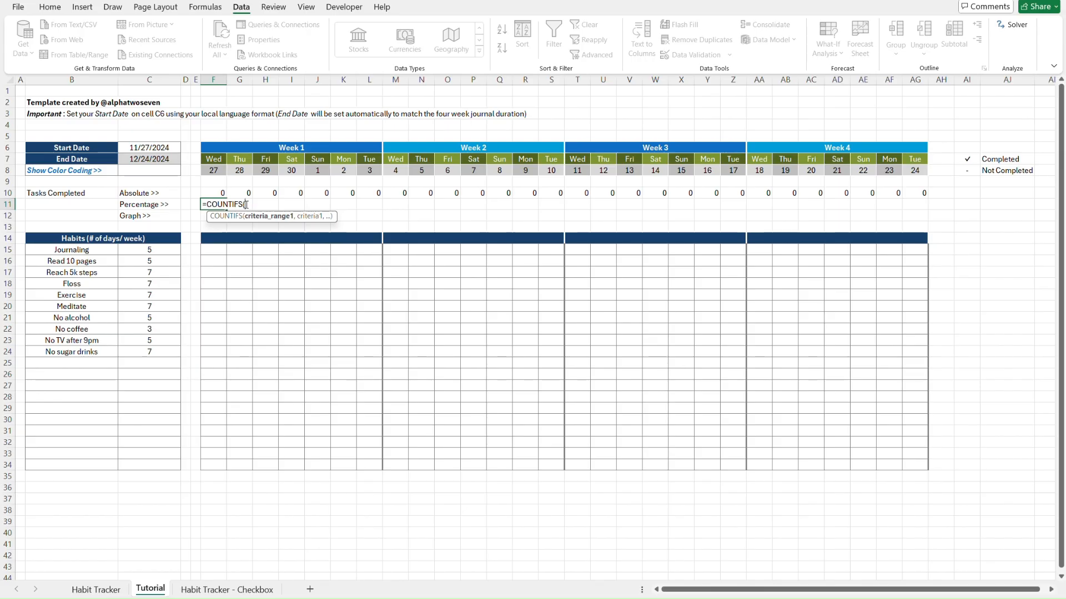
pyautogui.click(94, 251)
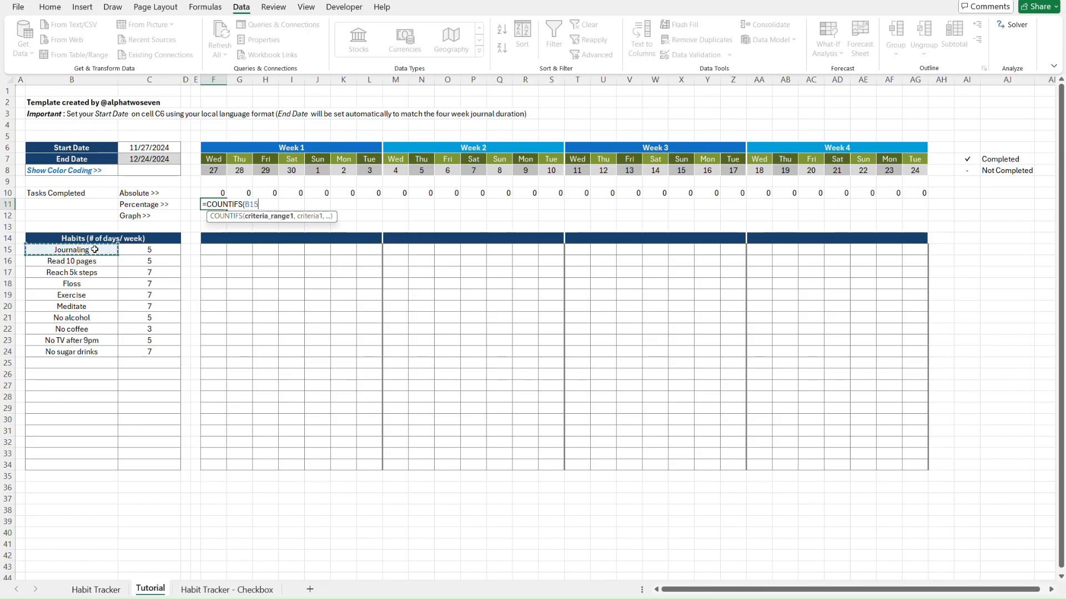
pyautogui.keyDown('shift'); pyautogui.click(77, 467); pyautogui.keyUp('shift')
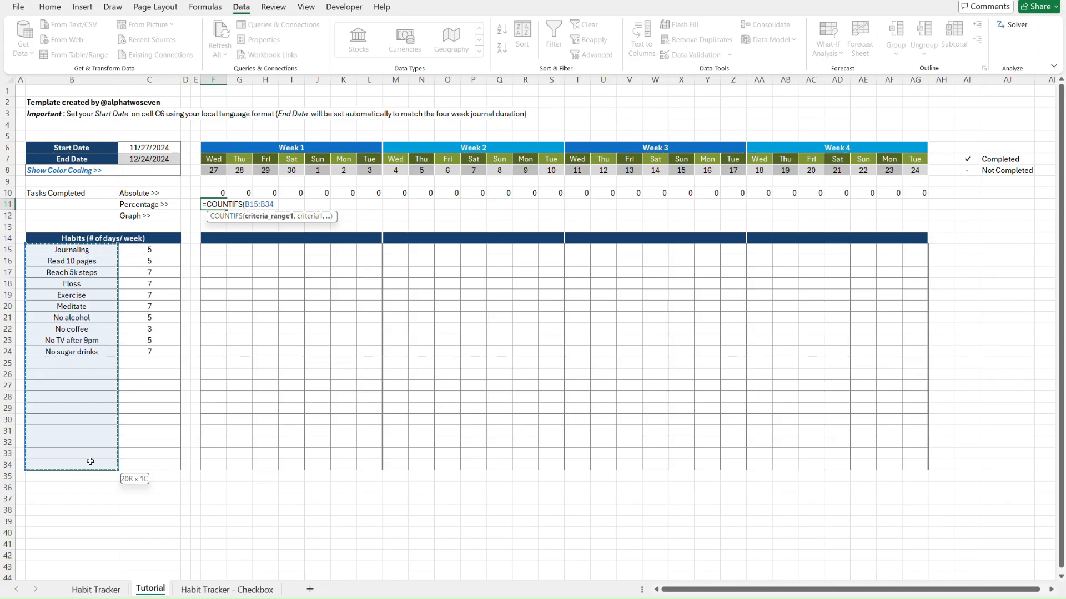
pyautogui.press('F4')
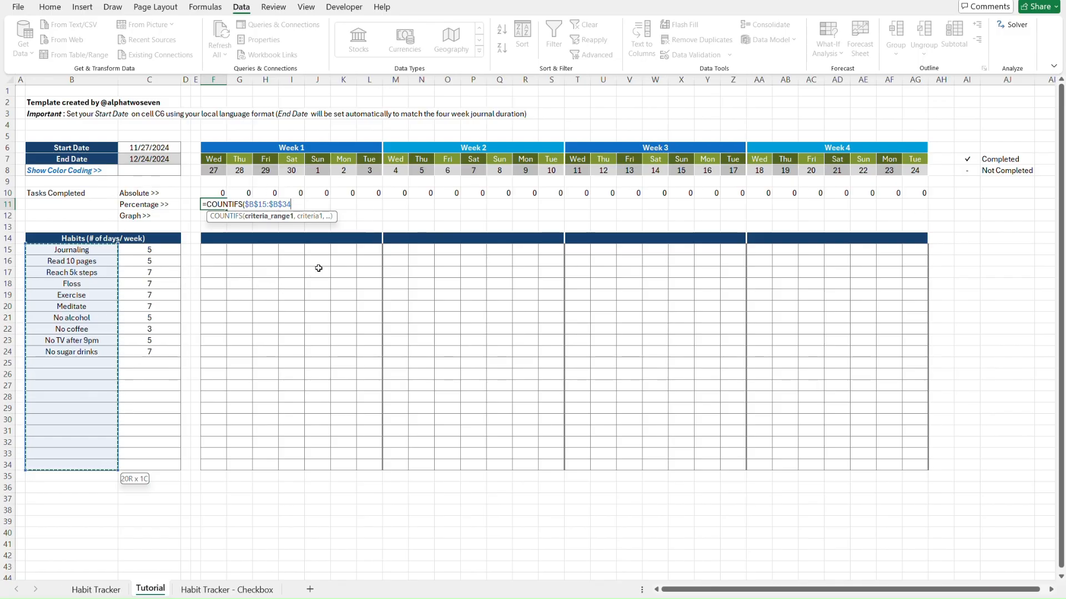
pyautogui.write(',')
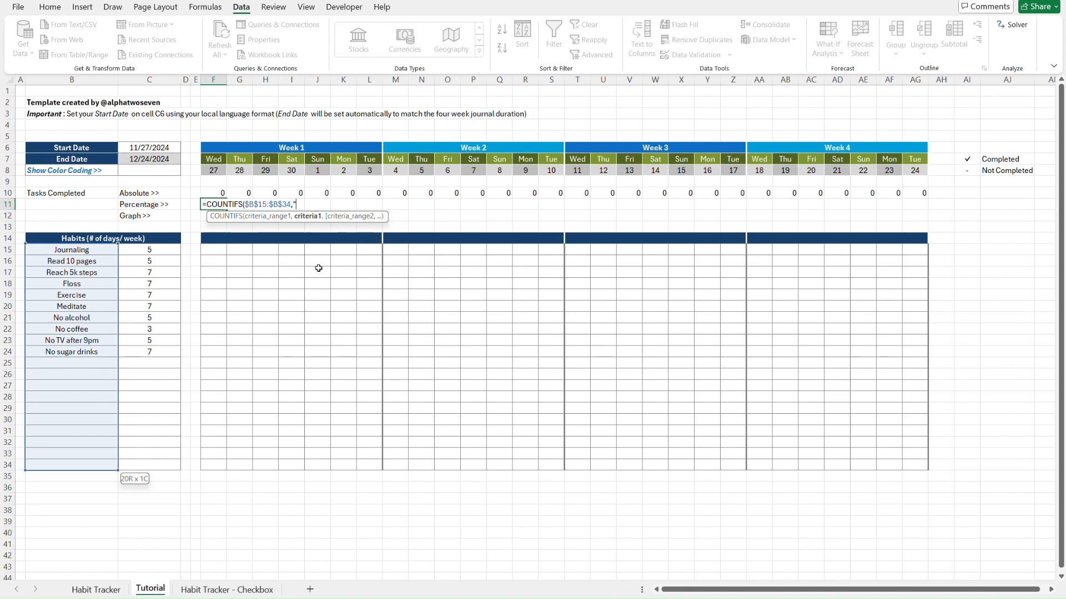
pyautogui.write('"<>')
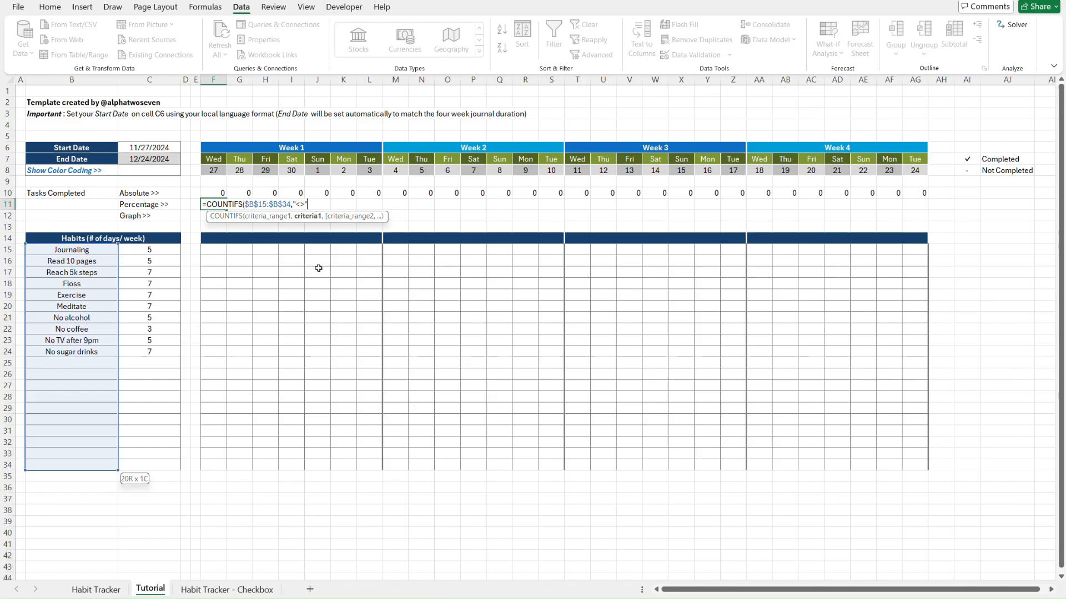
pyautogui.write('")')
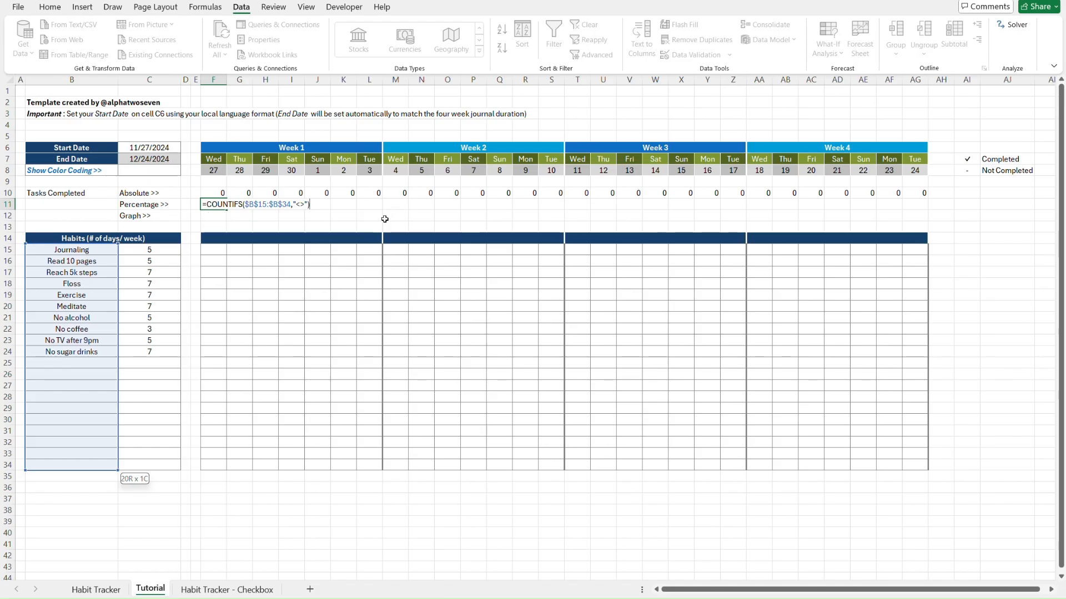
pyautogui.press('Return')
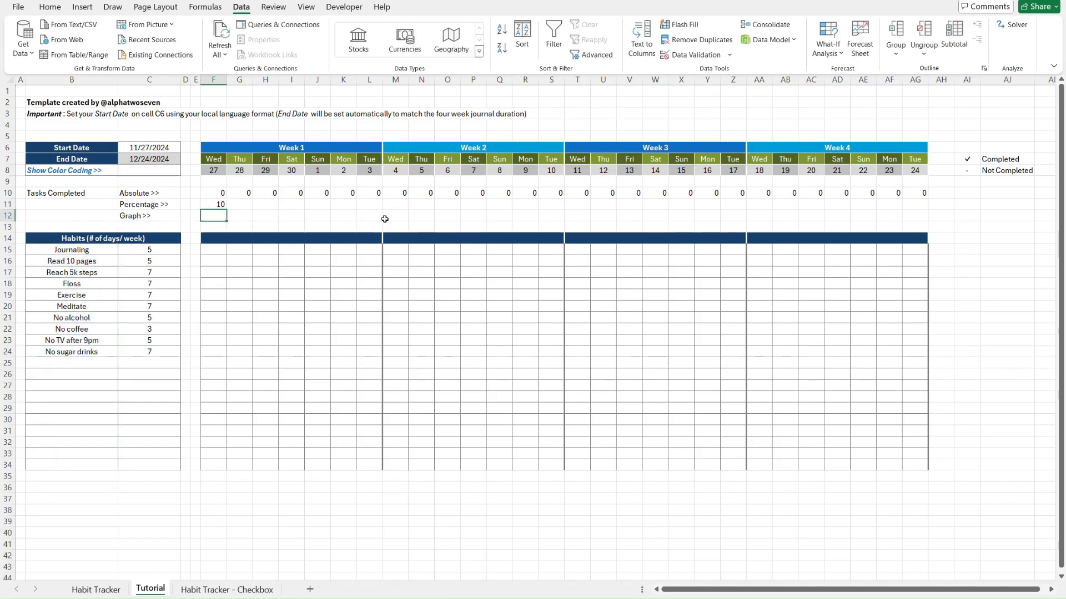
pyautogui.click(43, 249)
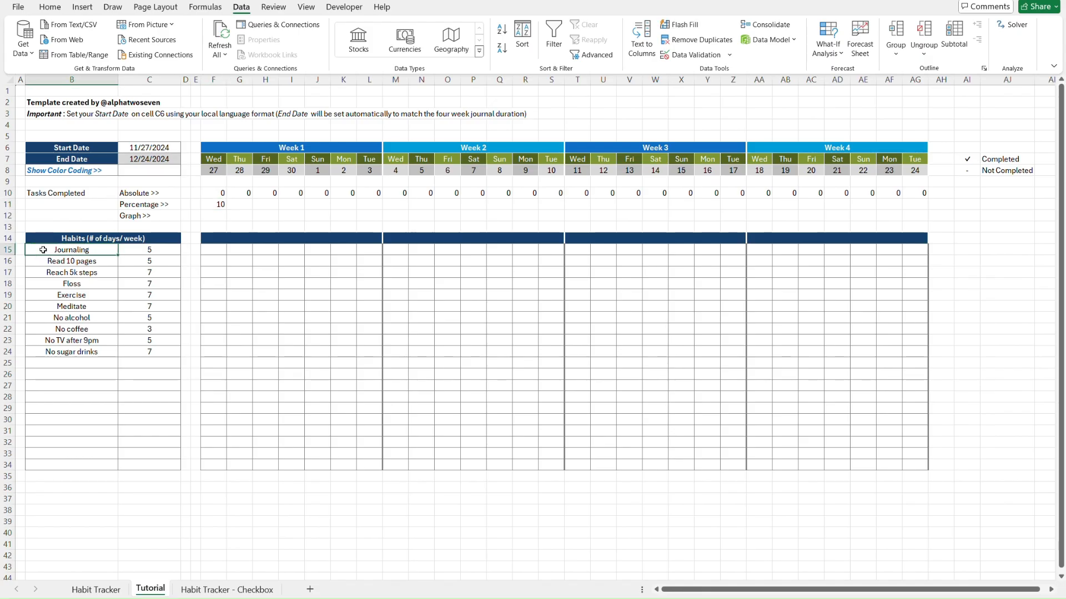
pyautogui.hotkey('ctrl', 'shift', 'Down')
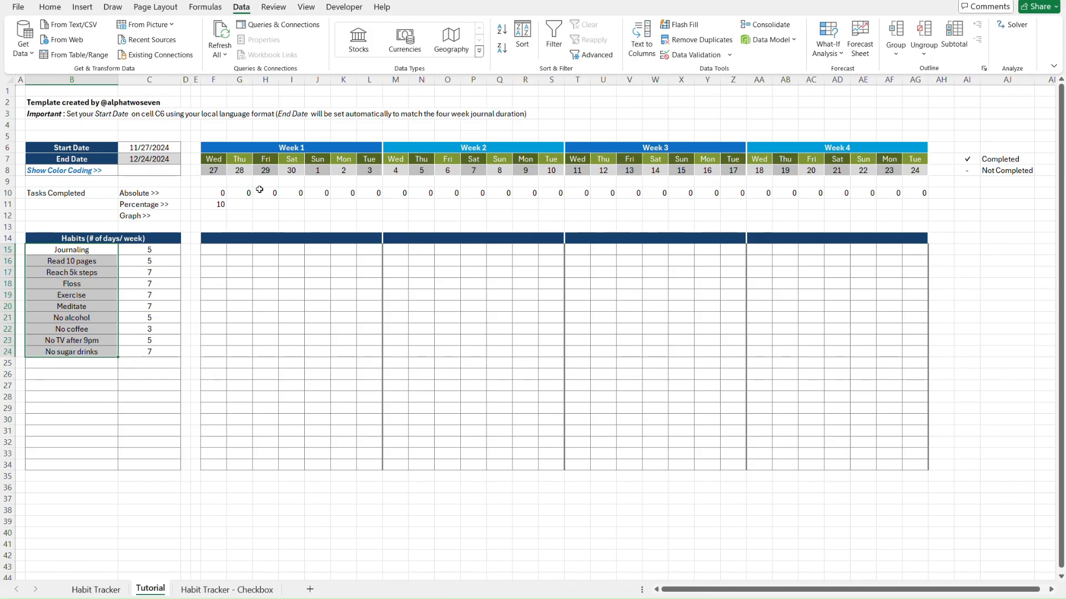
pyautogui.click(240, 206)
pyautogui.press('Left')
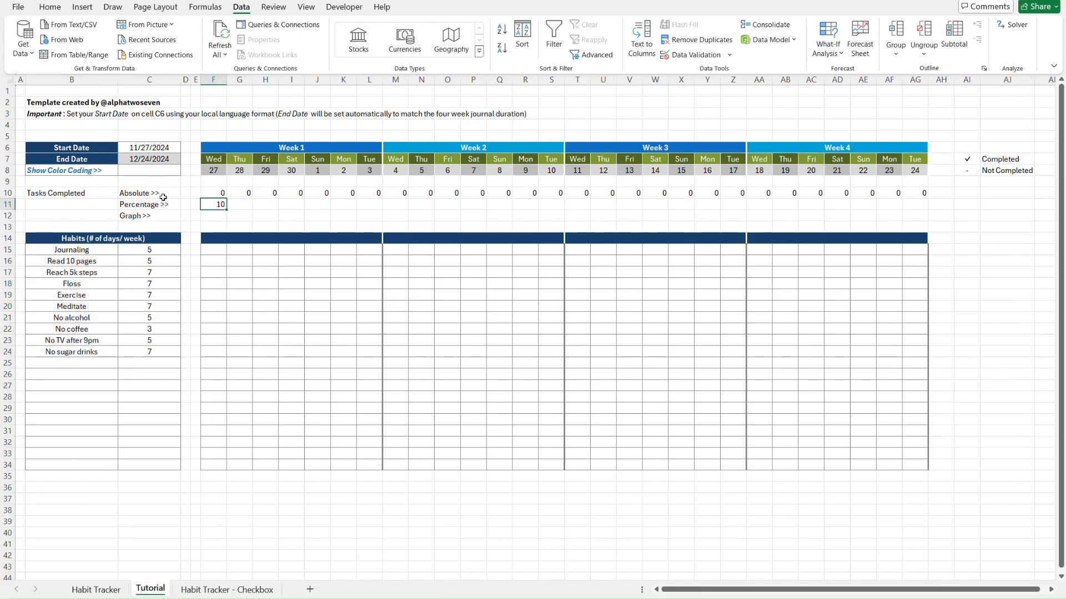
# Make F11 divide F10 by the habit count, testing by clearing and restoring habits
pyautogui.doubleClick(211, 204)
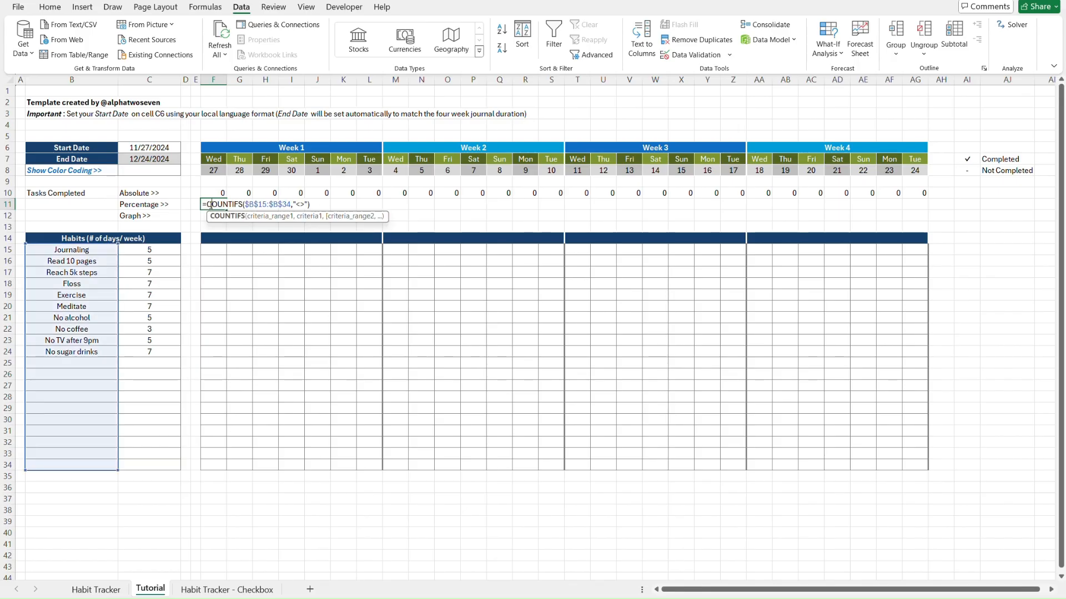
pyautogui.write('(')
pyautogui.click(207, 204)
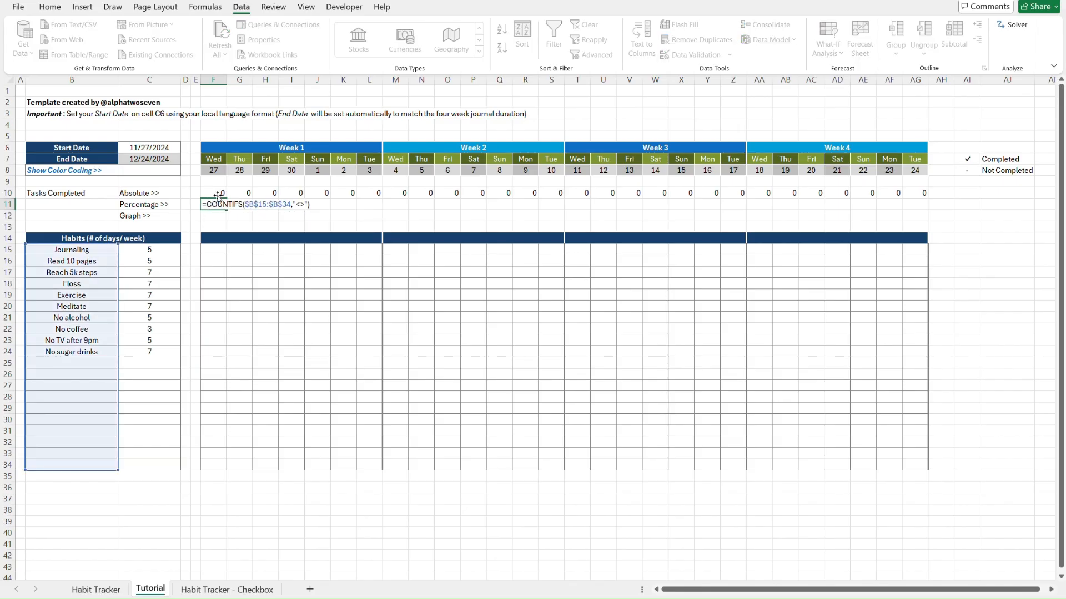
pyautogui.click(218, 193)
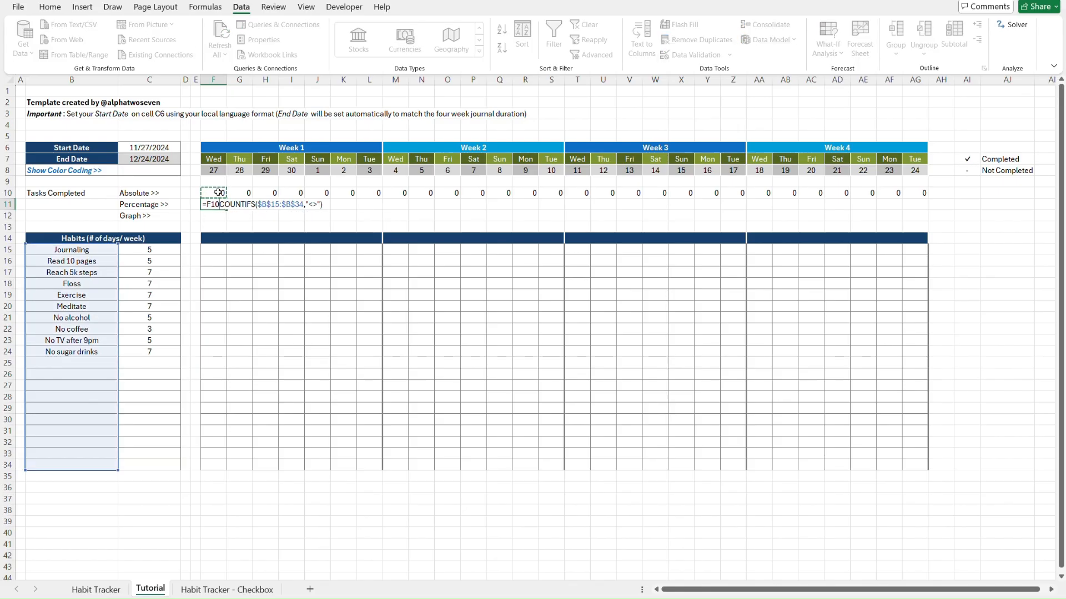
pyautogui.write('/')
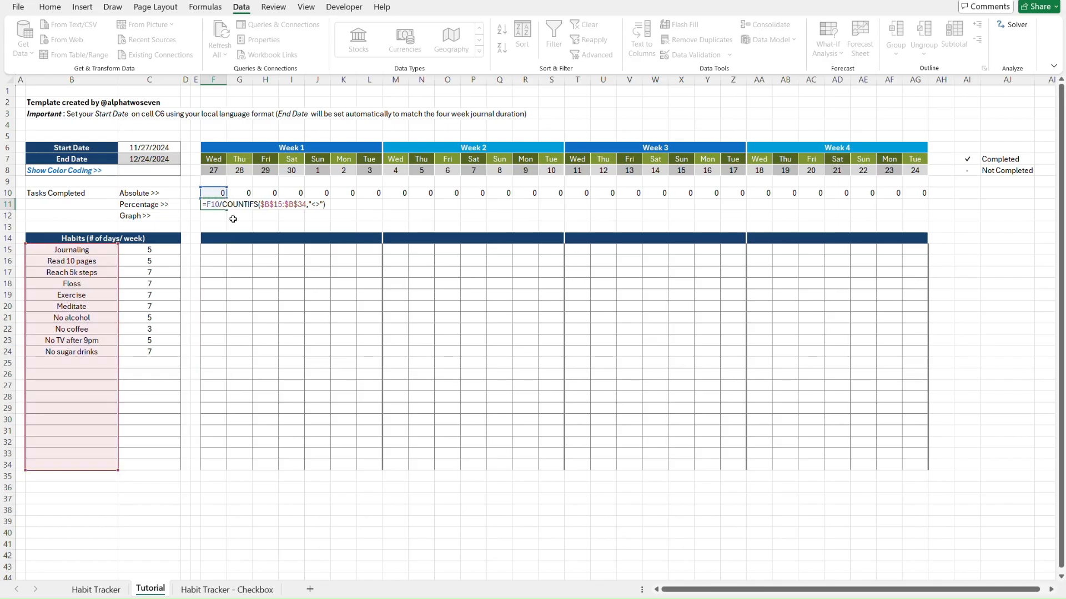
pyautogui.press('Return')
pyautogui.press('Up')
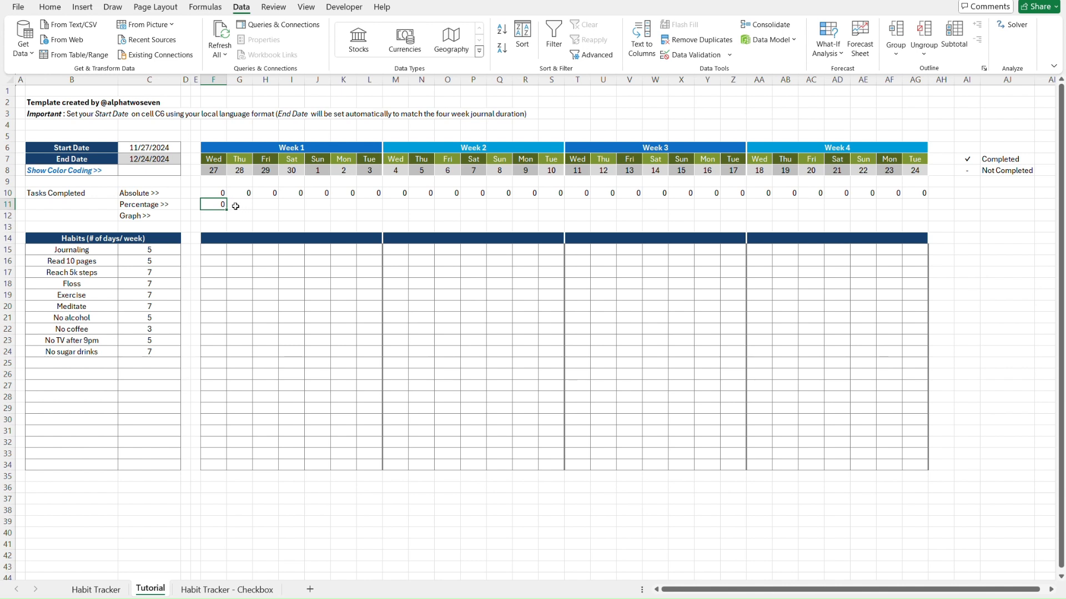
pyautogui.click(88, 248)
pyautogui.keyDown('shift'); pyautogui.click(159, 352); pyautogui.keyUp('shift')
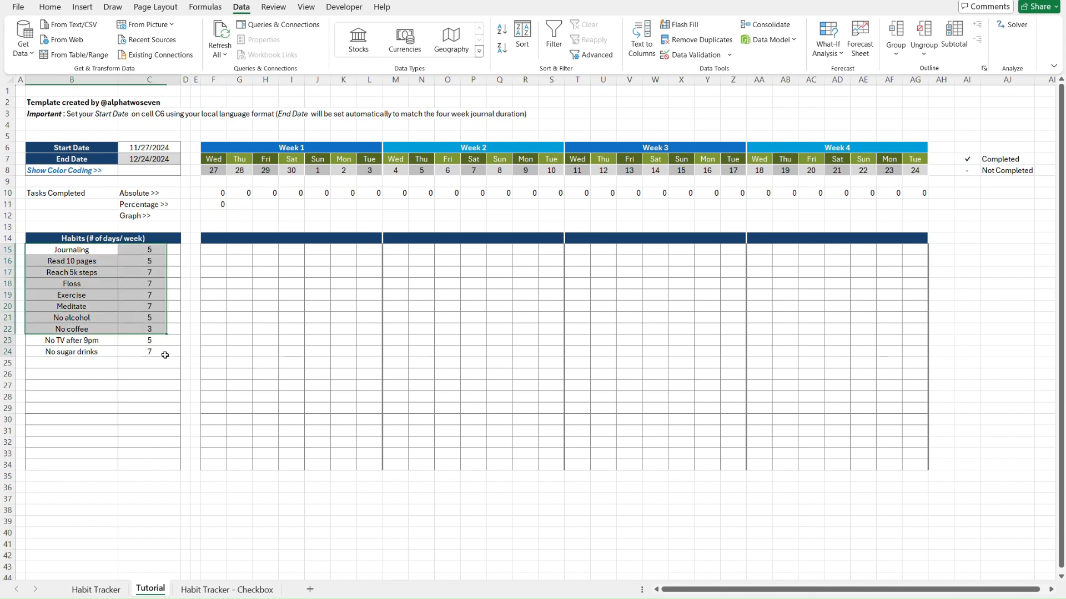
pyautogui.press('Delete')
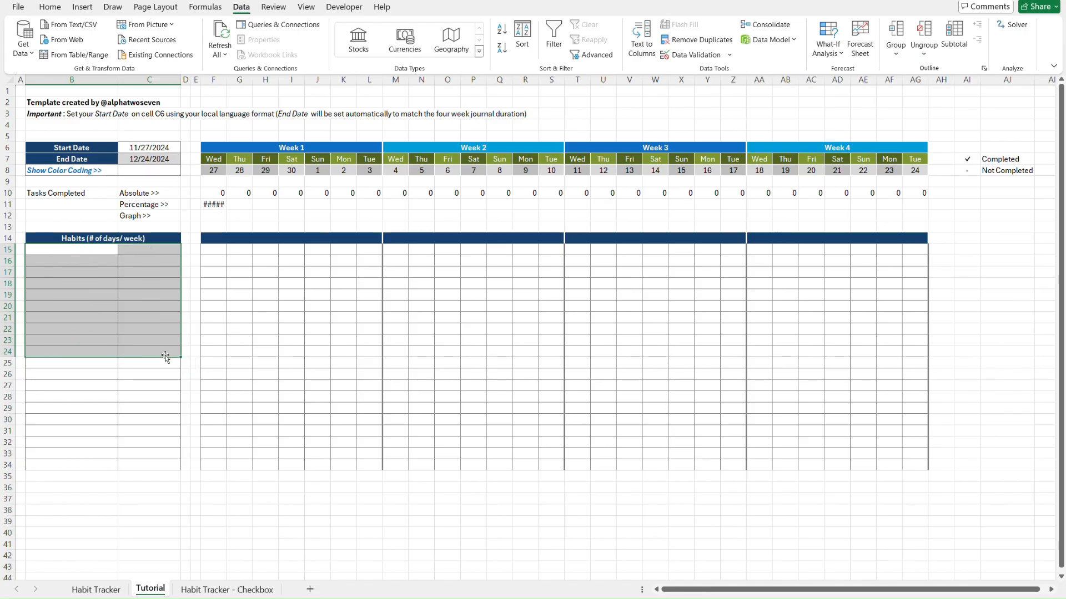
pyautogui.hotkey('ctrl', 'z')
# Wrap F11's percentage formula in IFERROR with a blank "" fallback
pyautogui.doubleClick(215, 204)
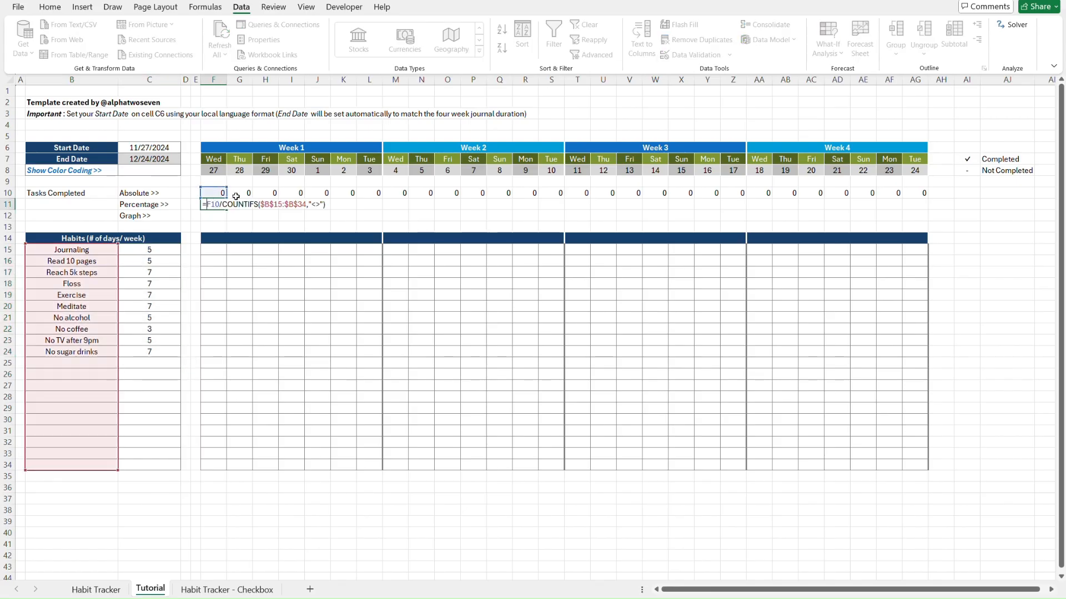
pyautogui.write('IFE')
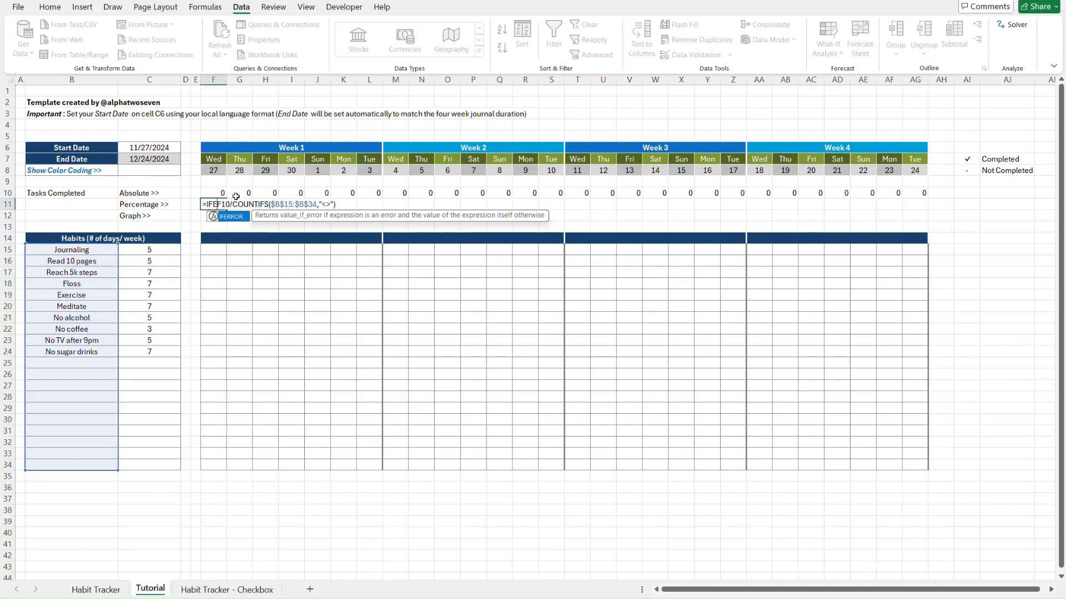
pyautogui.press('Tab')
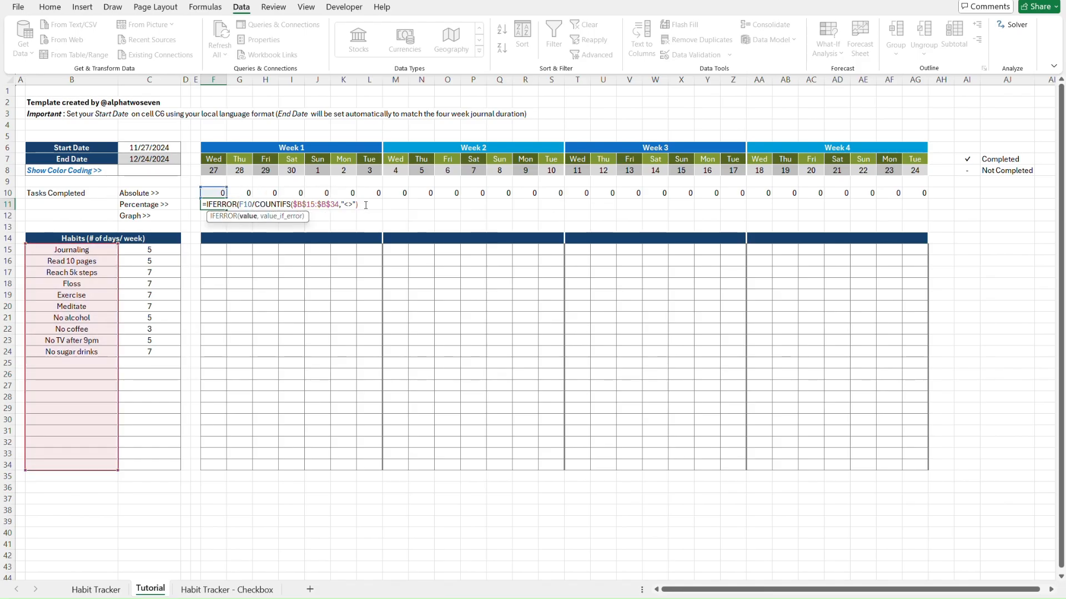
pyautogui.write(',""')
pyautogui.write(')')
pyautogui.press('Return')
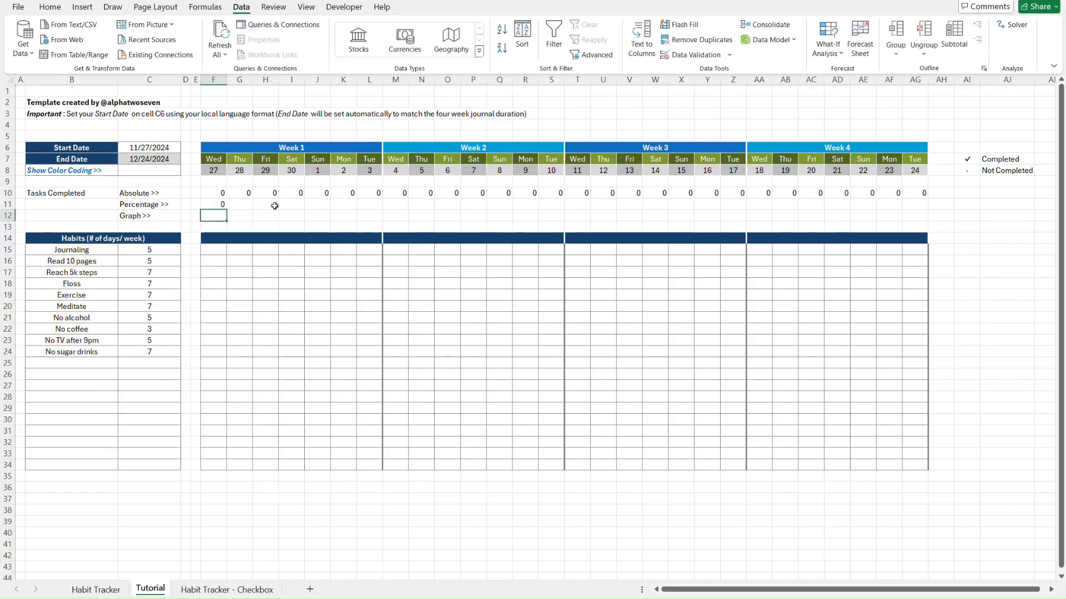
pyautogui.moveTo(83, 253); pyautogui.dragTo(153, 350)
pyautogui.hotkey('ctrl', 'c')
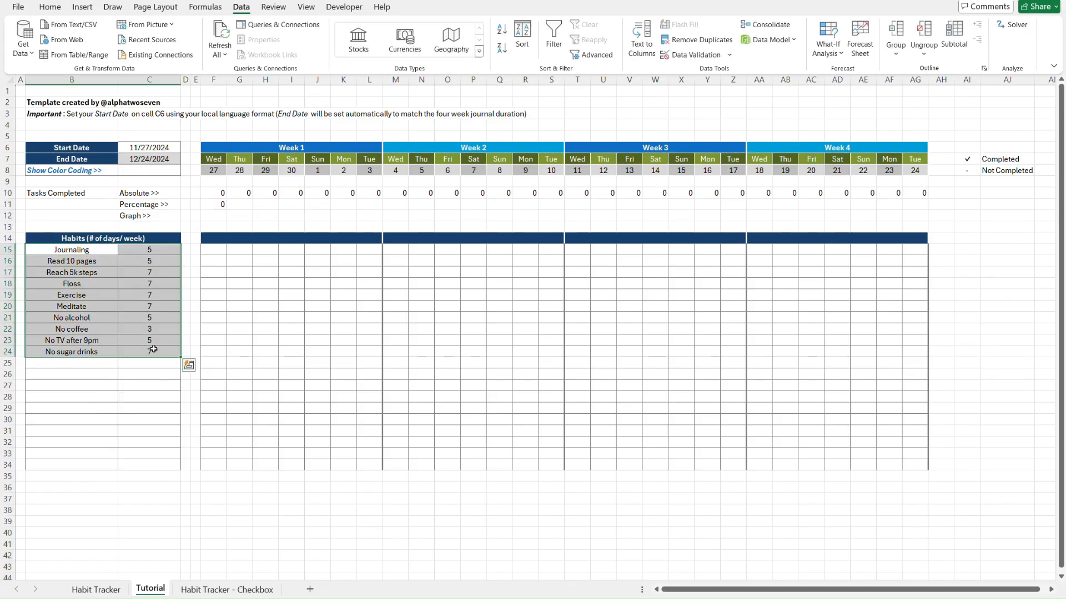
# Clear and restore the habit names and day counts to see how the dependent totals react
pyautogui.press('Delete')
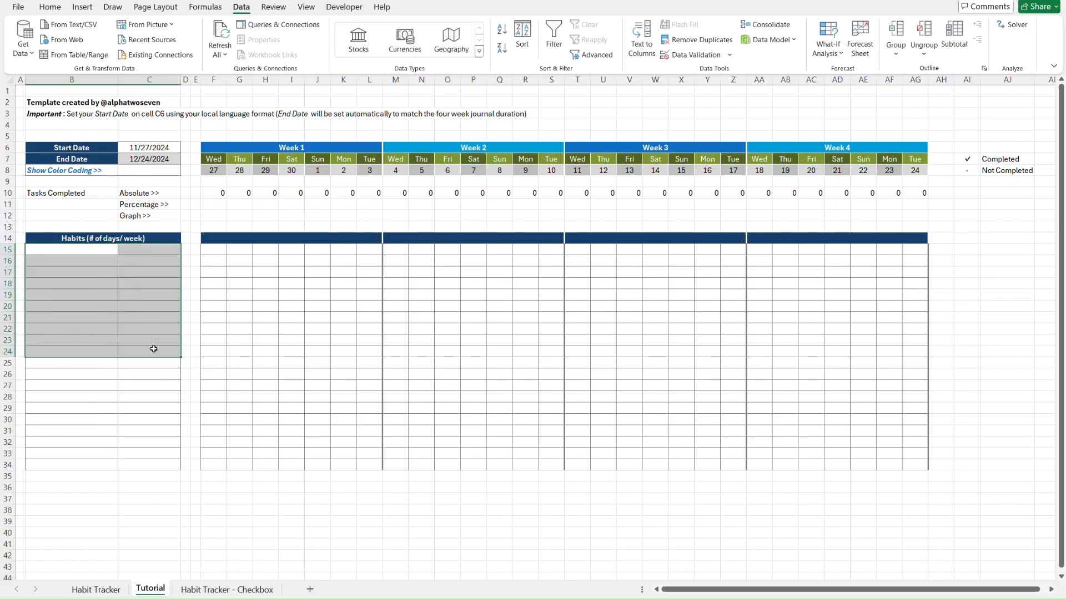
pyautogui.hotkey('ctrl', 'v')
pyautogui.click(244, 209)
pyautogui.hotkey('ctrl', 'pageup')
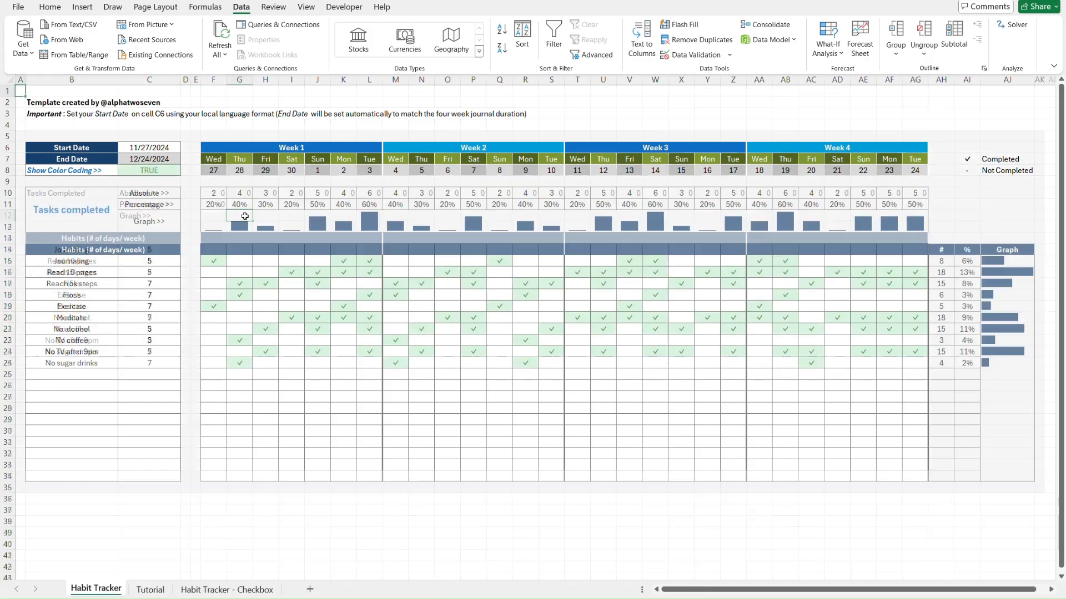
pyautogui.click(69, 272)
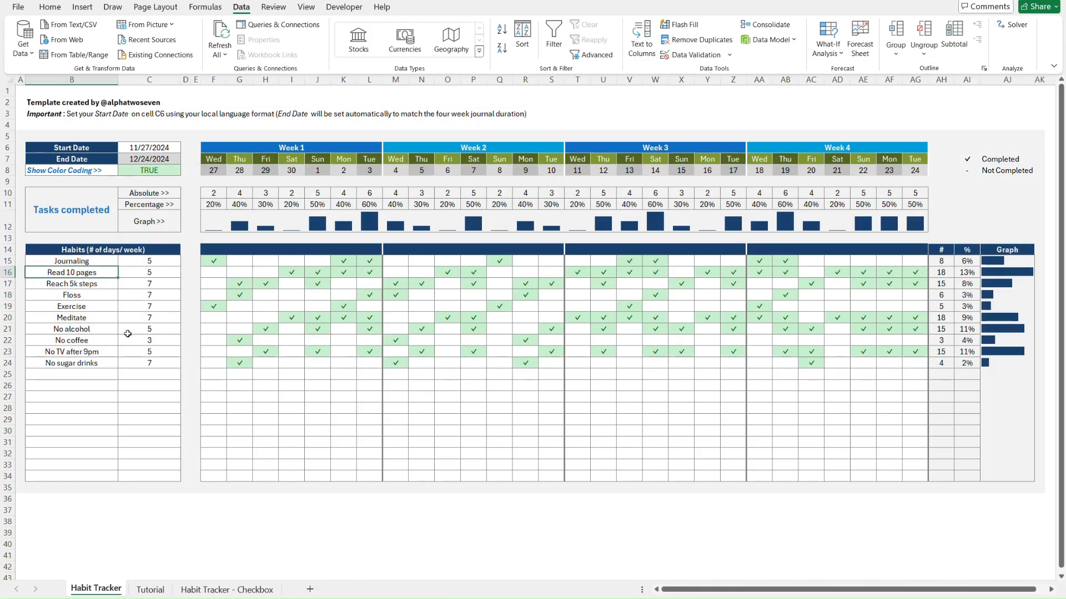
pyautogui.moveTo(160, 363); pyautogui.dragTo(83, 261)
pyautogui.hotkey('ctrl', 'v')
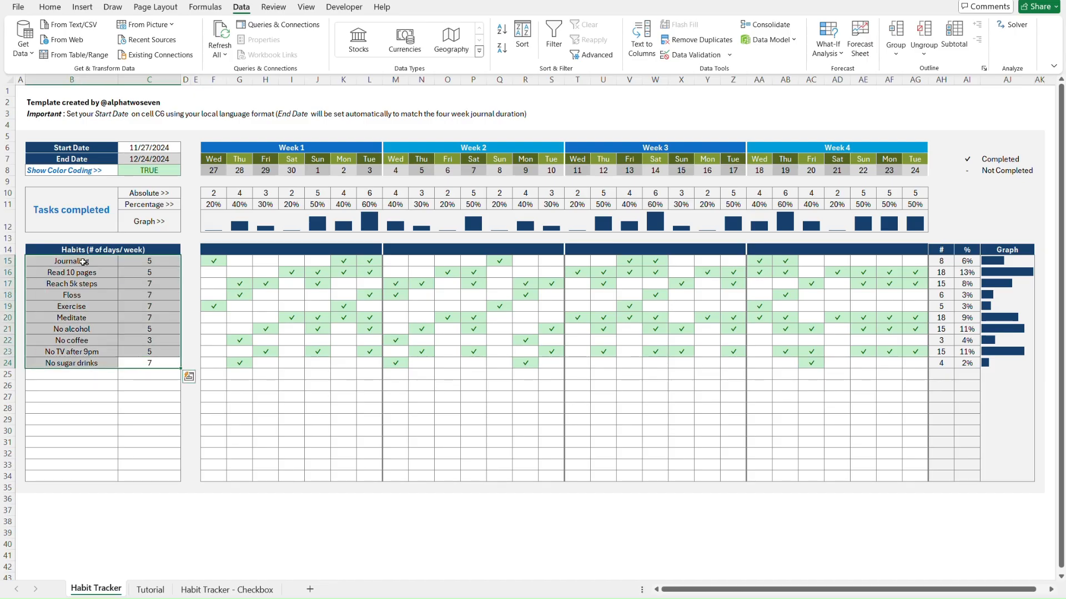
pyautogui.press('Delete')
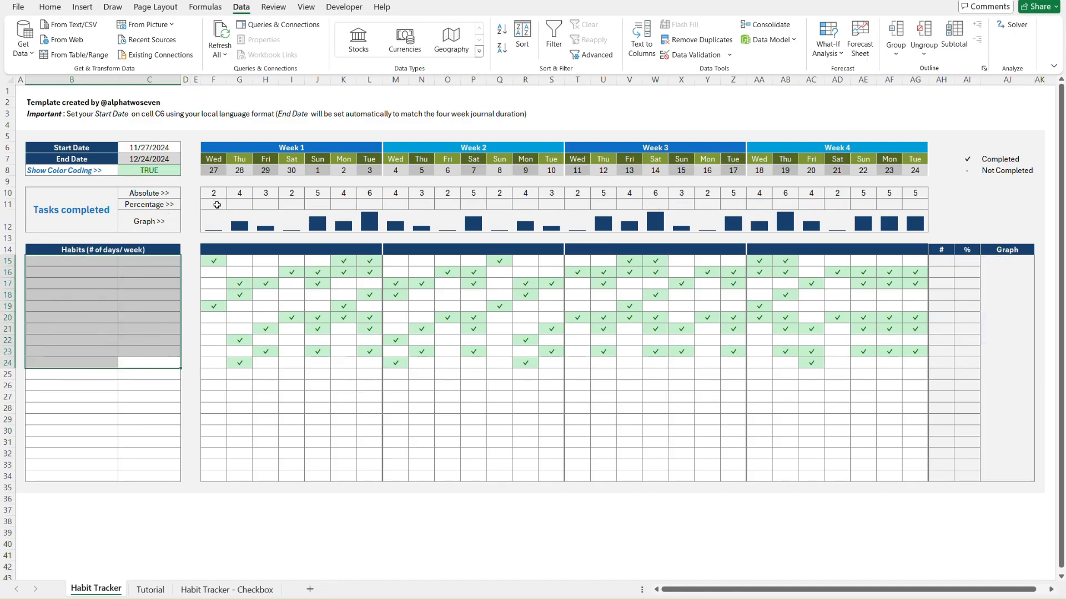
pyautogui.hotkey('ctrl', 'v')
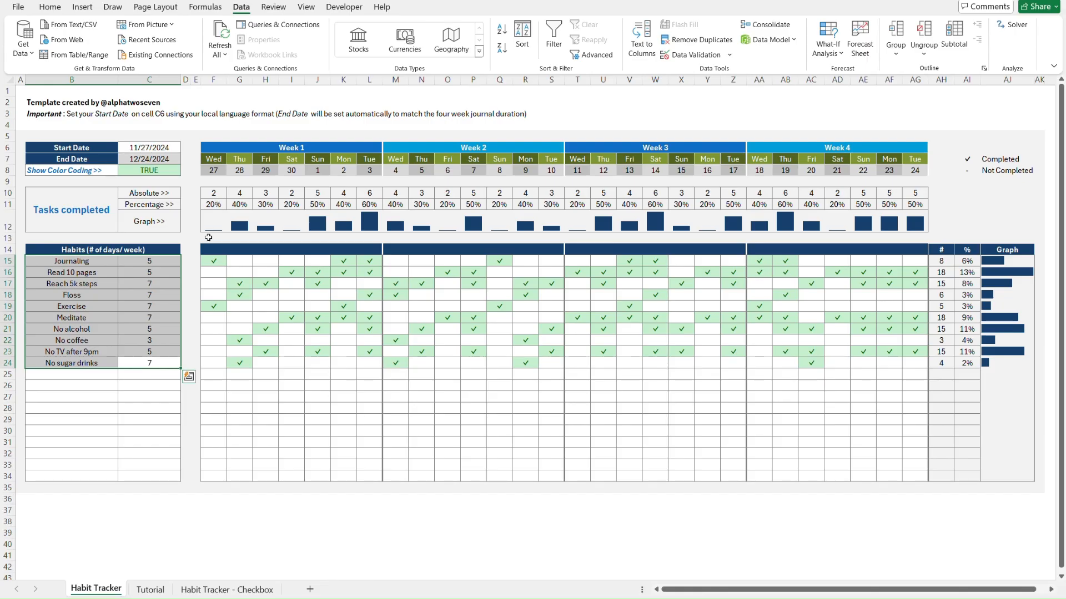
# On the Tutorial sheet, fill the F11 percentage formula right across F11:AG11
pyautogui.hotkey('ctrl', 'pagedown')
pyautogui.click(243, 205)
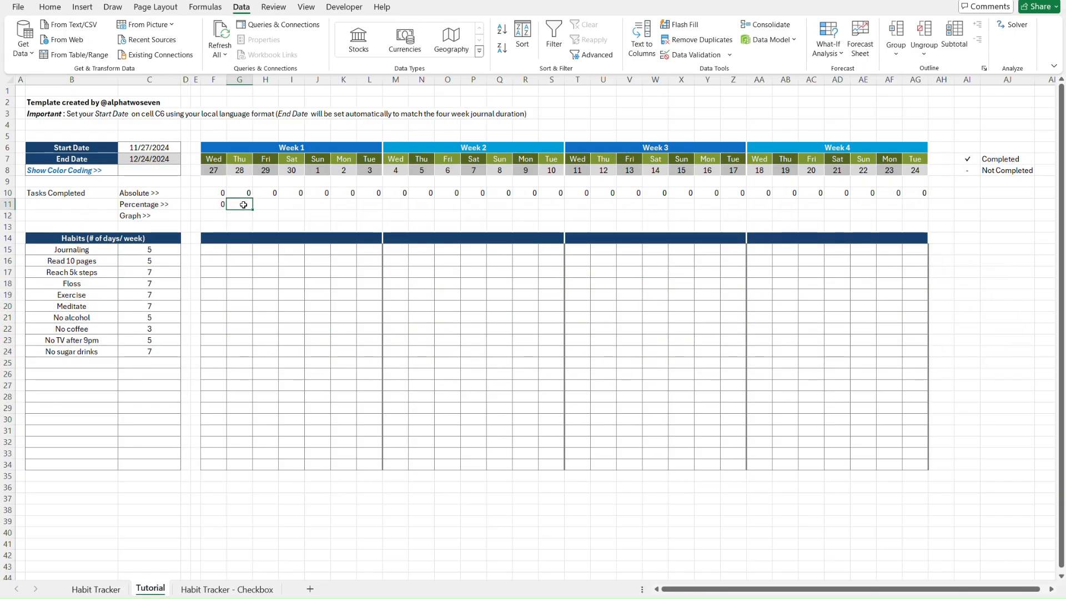
pyautogui.click(218, 204)
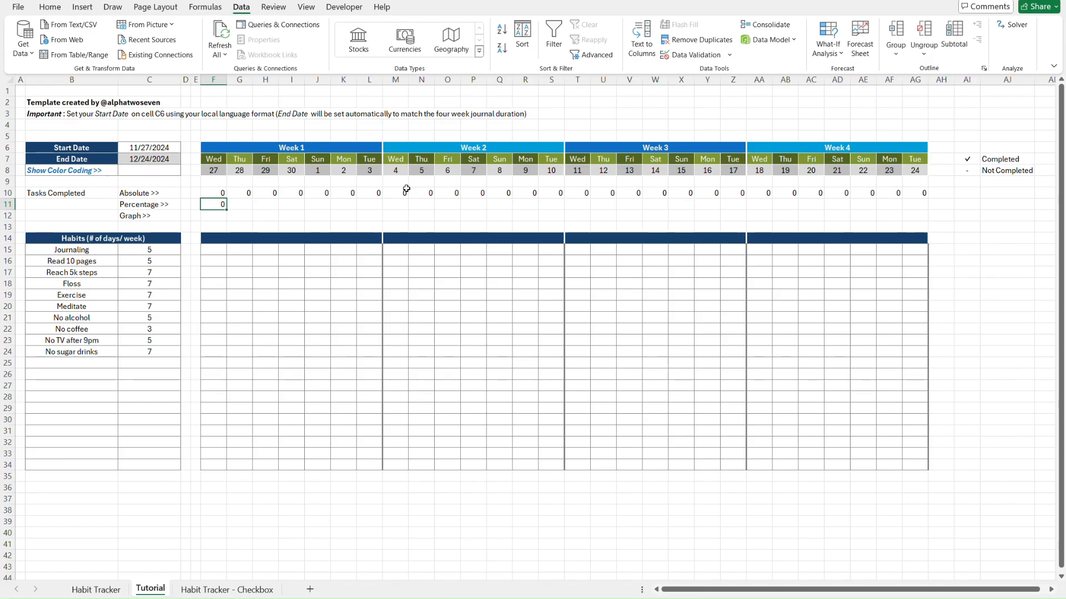
pyautogui.keyDown('shift'); pyautogui.click(921, 204); pyautogui.keyUp('shift')
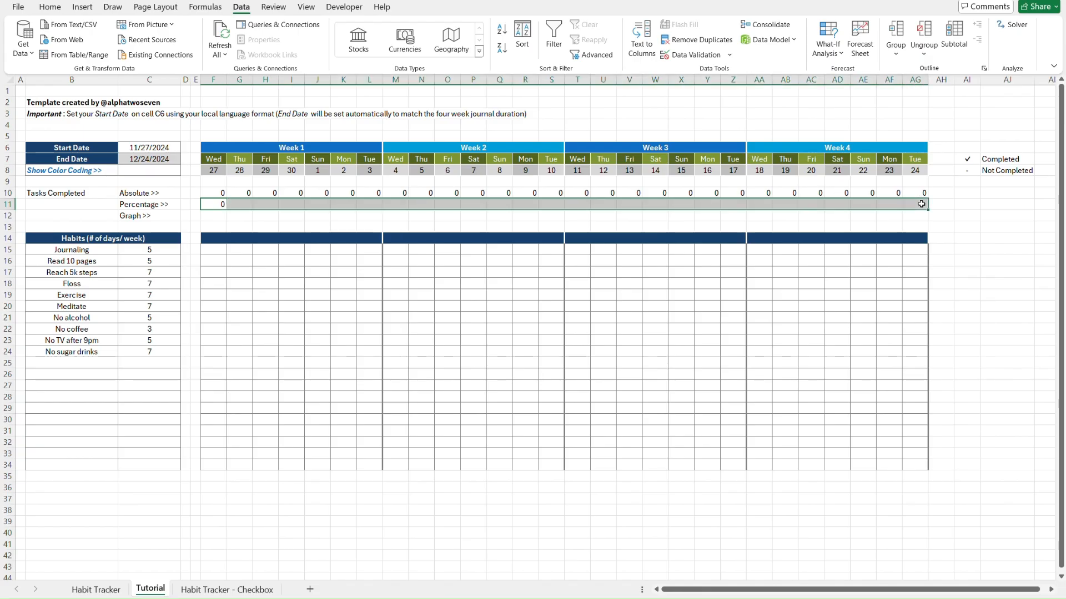
pyautogui.hotkey('ctrl', 'r')
# Apply Percent Style to F11:AG11 and centre the values in F10:AG11
pyautogui.click(47, 8)
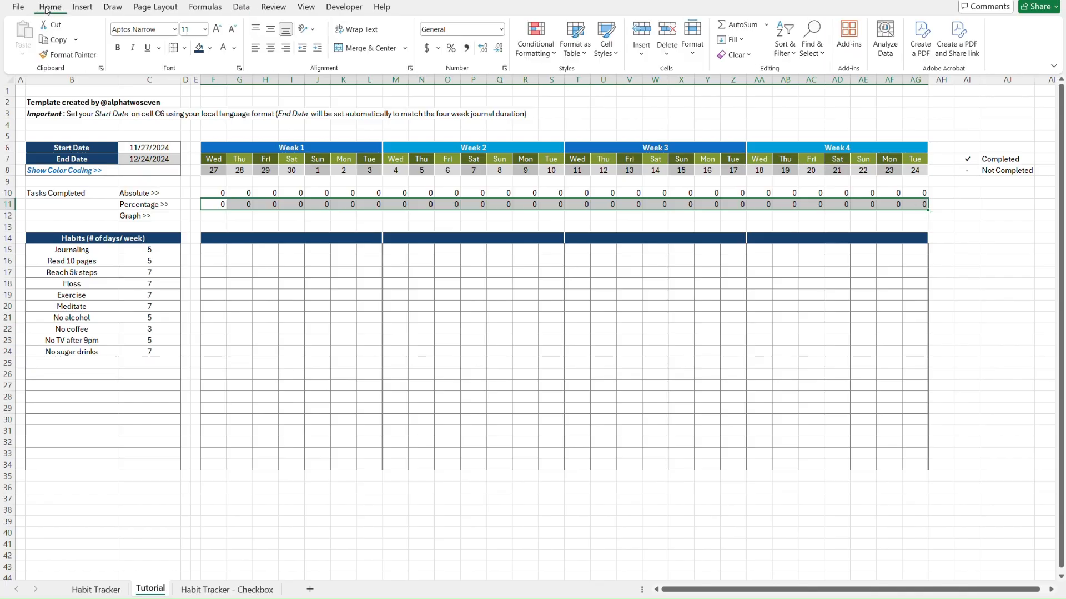
pyautogui.click(451, 49)
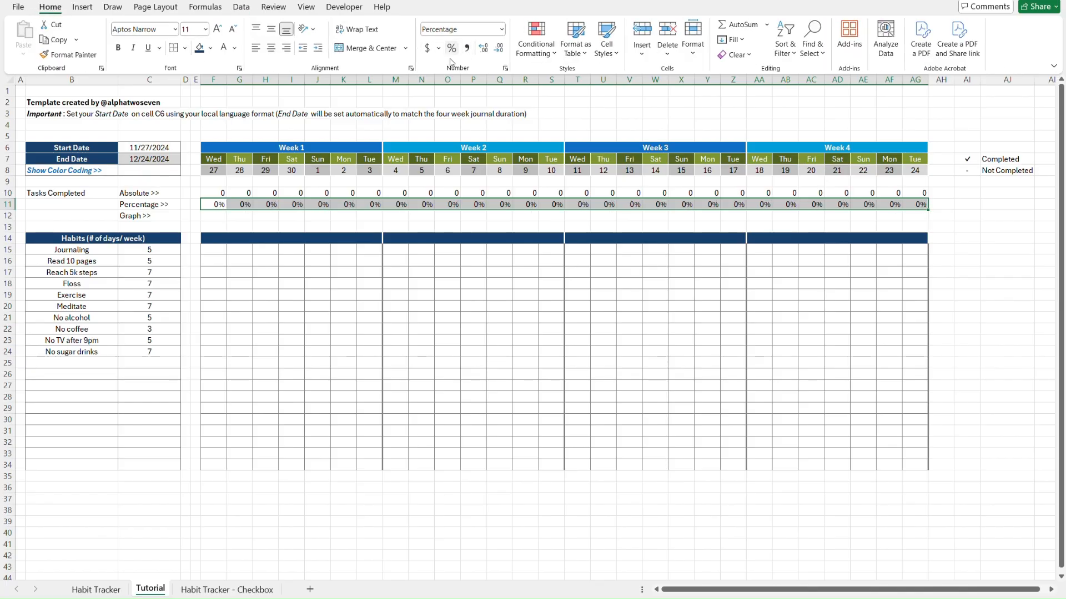
pyautogui.click(210, 194)
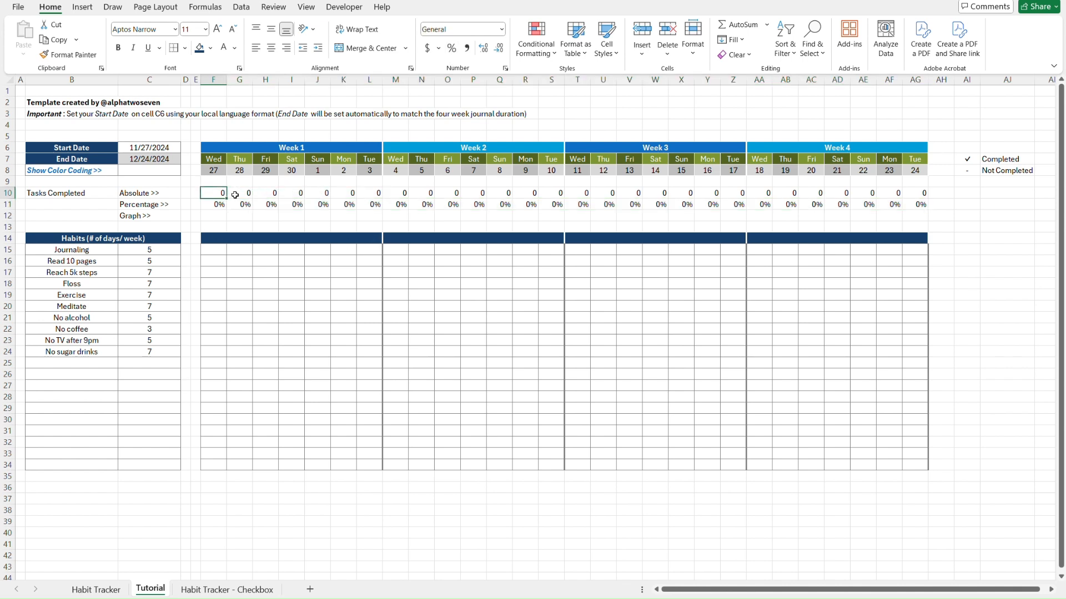
pyautogui.keyDown('shift'); pyautogui.click(921, 205); pyautogui.keyUp('shift')
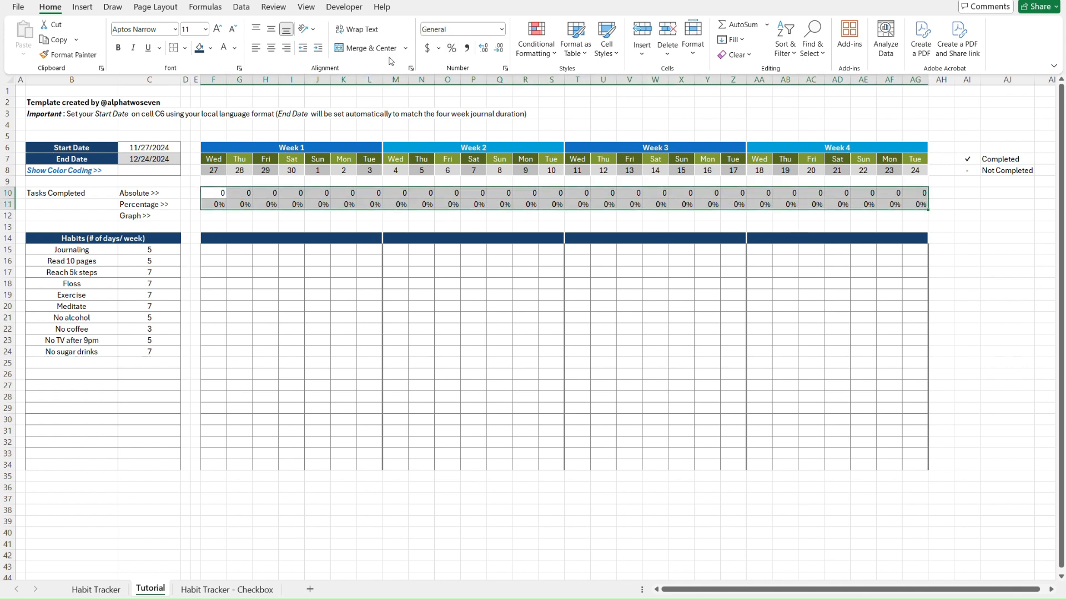
pyautogui.click(271, 49)
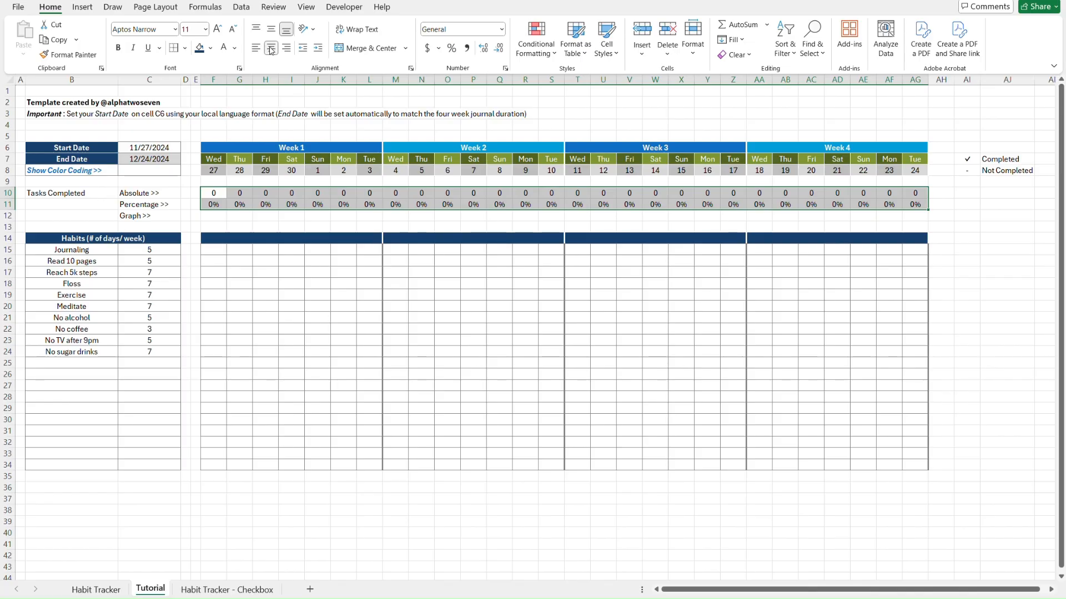
# Give every cell of F10:AG11 solid All Borders
pyautogui.click(186, 48)
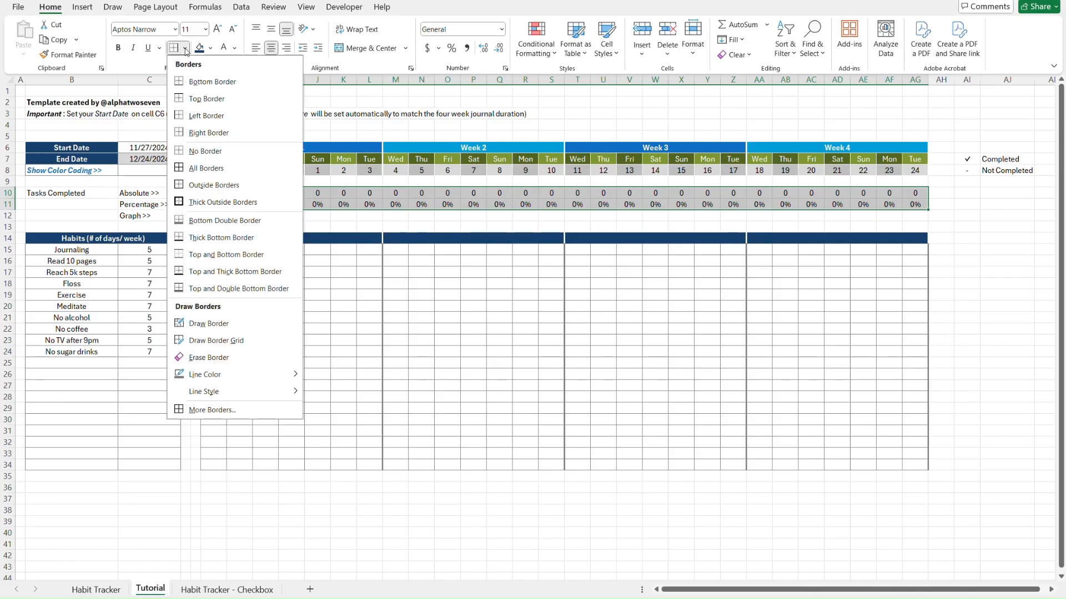
pyautogui.moveTo(236, 379)
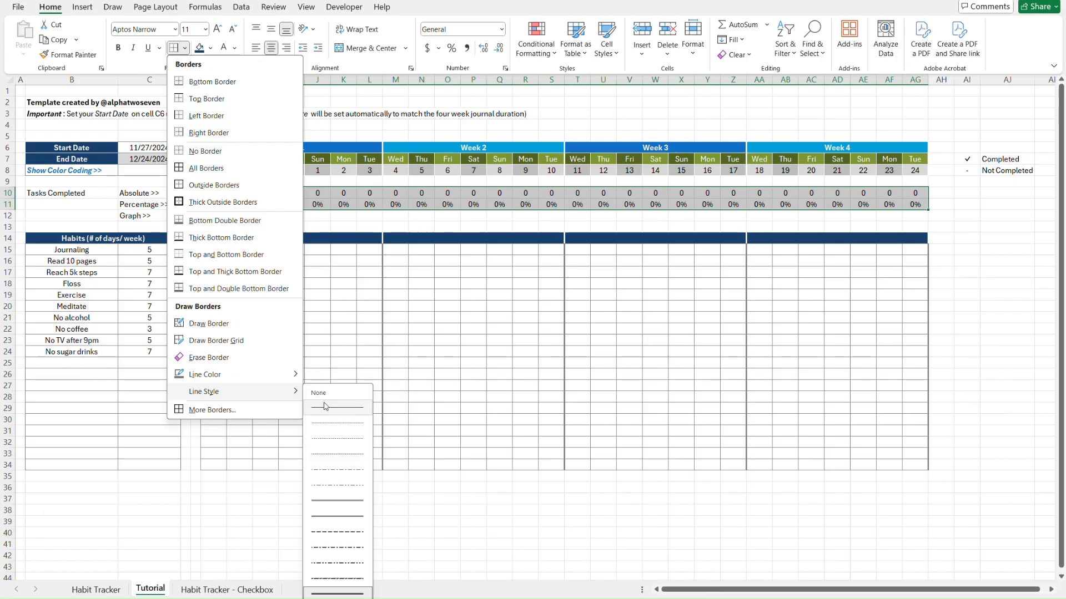
pyautogui.click(325, 407)
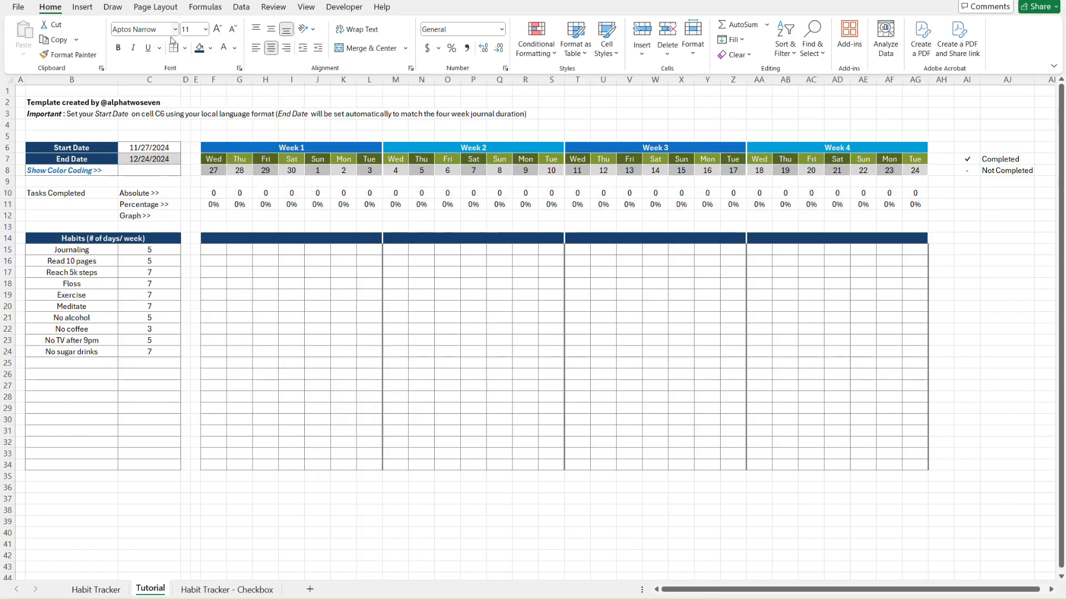
pyautogui.click(185, 47)
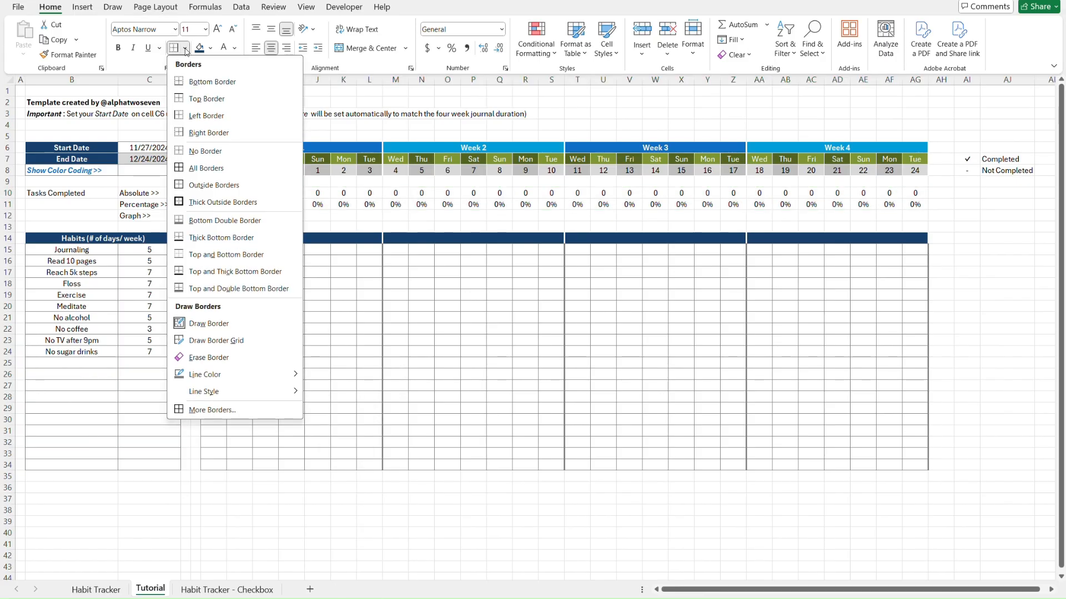
pyautogui.click(206, 169)
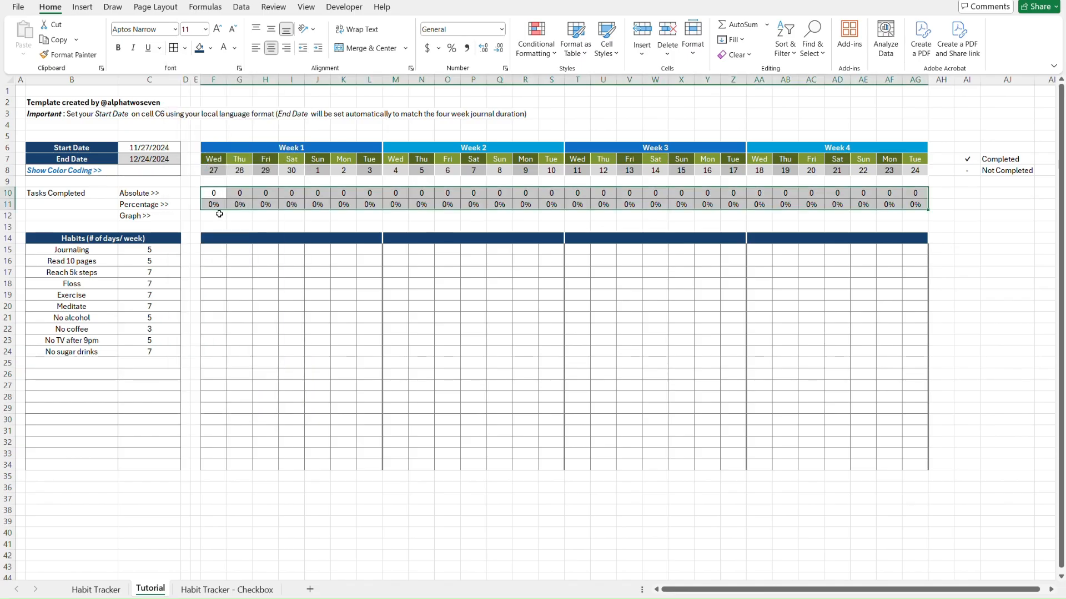
pyautogui.click(219, 215)
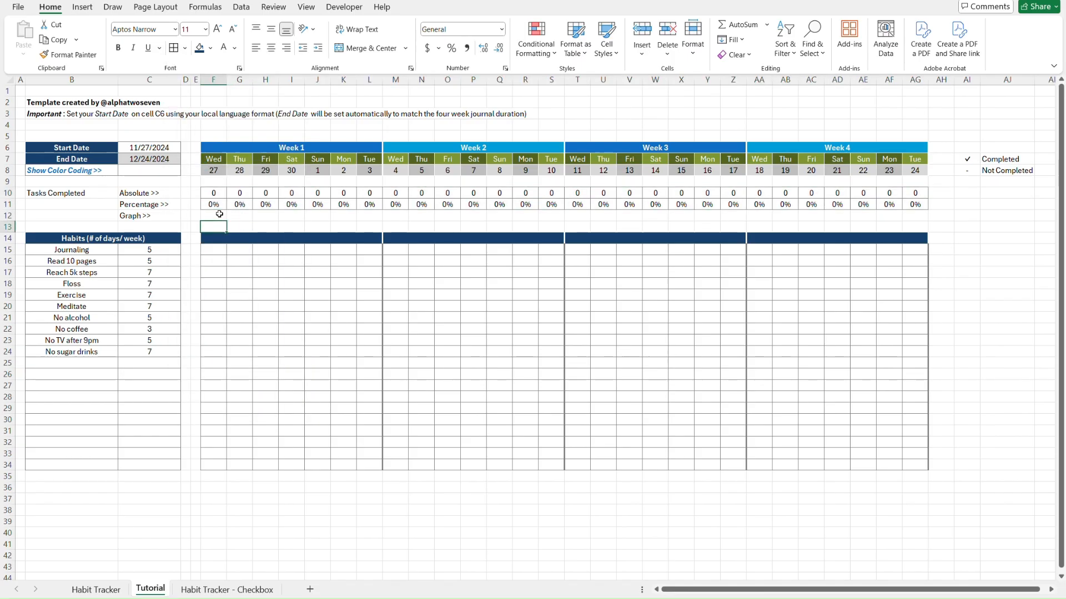
pyautogui.hotkey('ctrl', 'pageup')
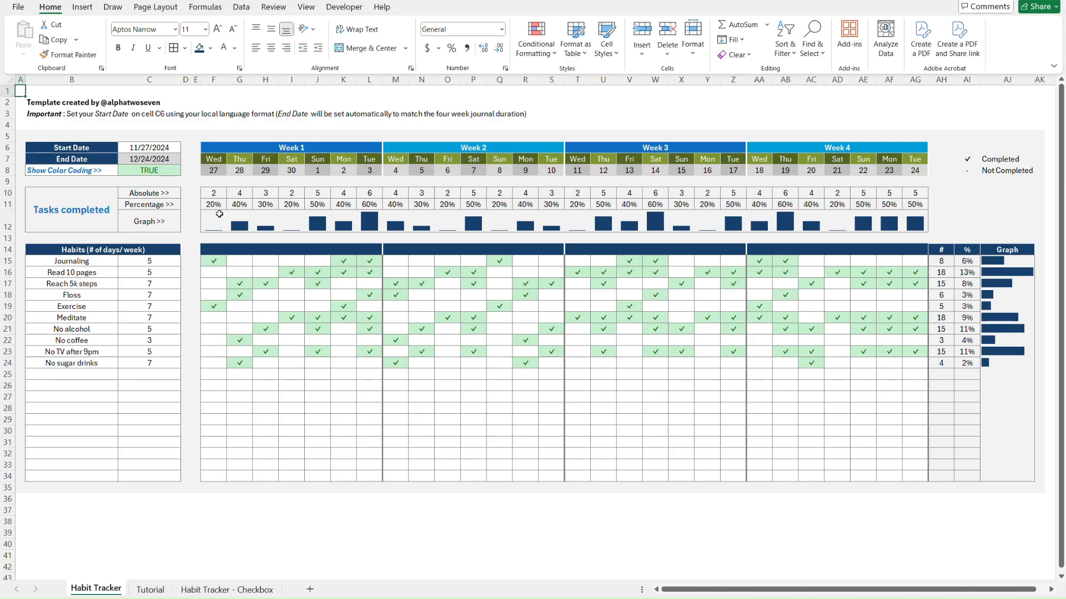
# Inspect the existing sparkline in F12 on the finished Habit Tracker sheet
pyautogui.click(214, 219)
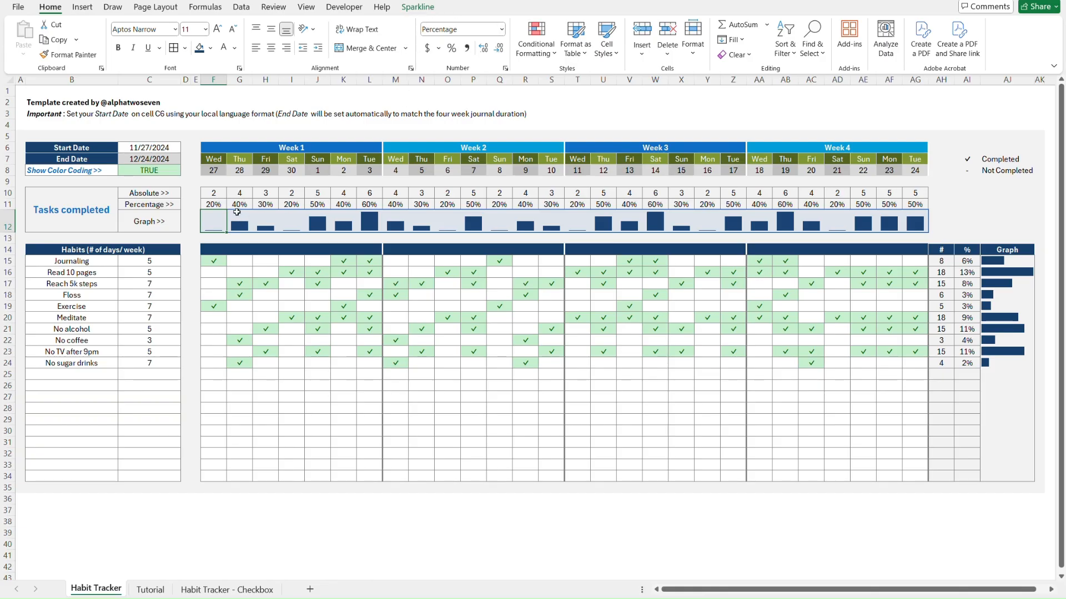
pyautogui.click(189, 194)
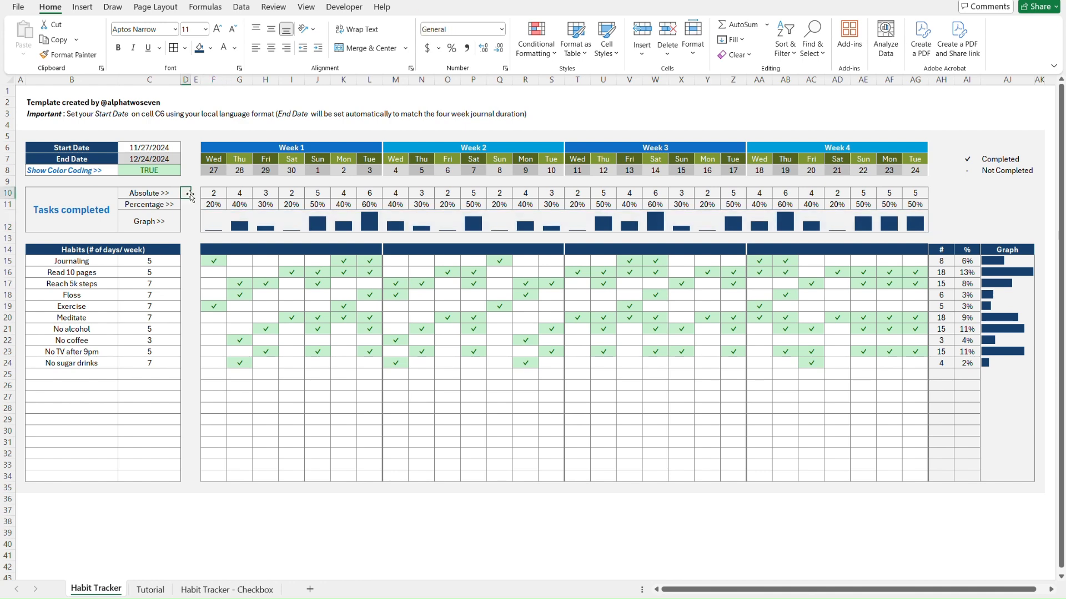
pyautogui.hotkey('ctrl', 'pagedown')
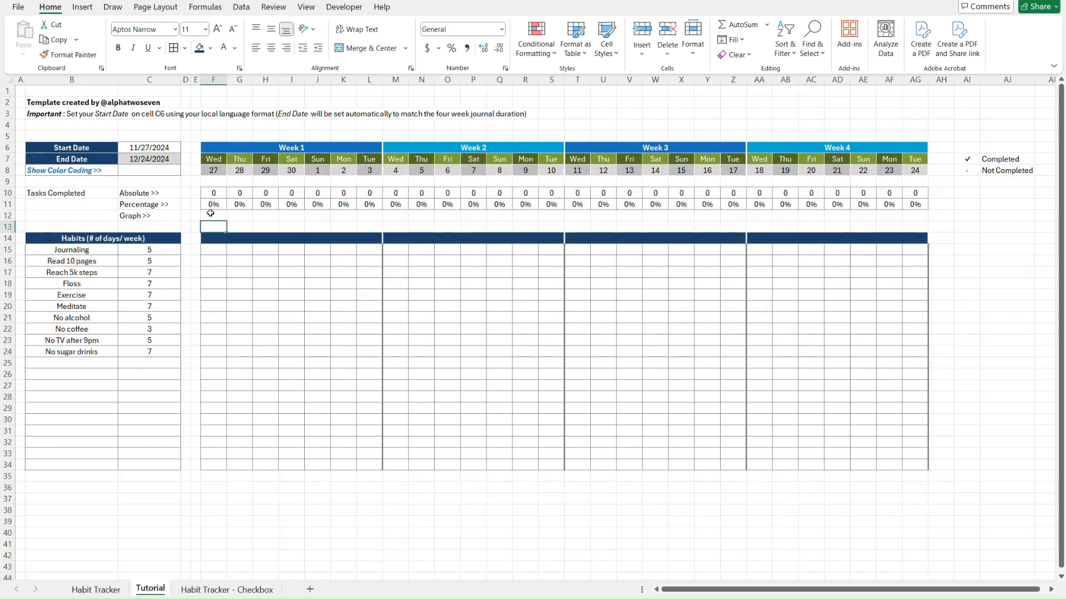
# Start inserting Column sparklines with F12:AG12 as their location
pyautogui.click(210, 213)
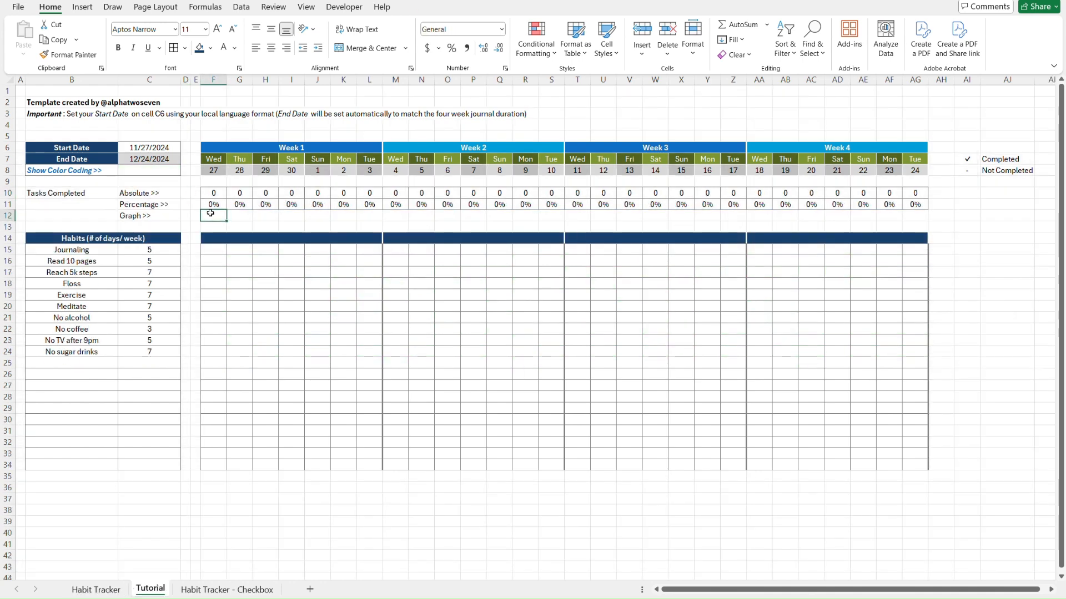
pyautogui.keyDown('shift'); pyautogui.click(917, 215); pyautogui.keyUp('shift')
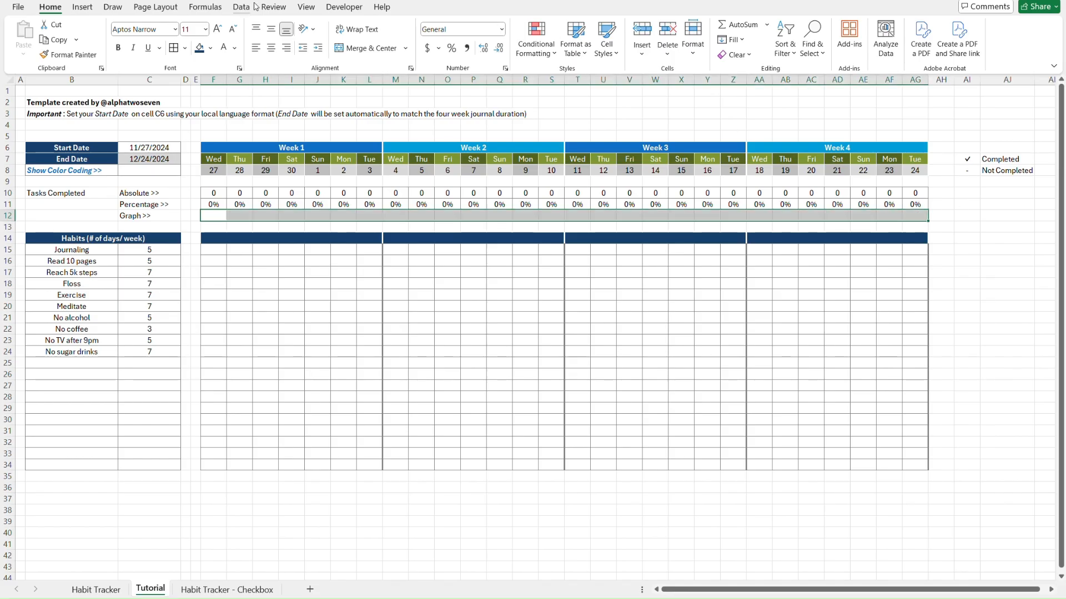
pyautogui.click(90, 10)
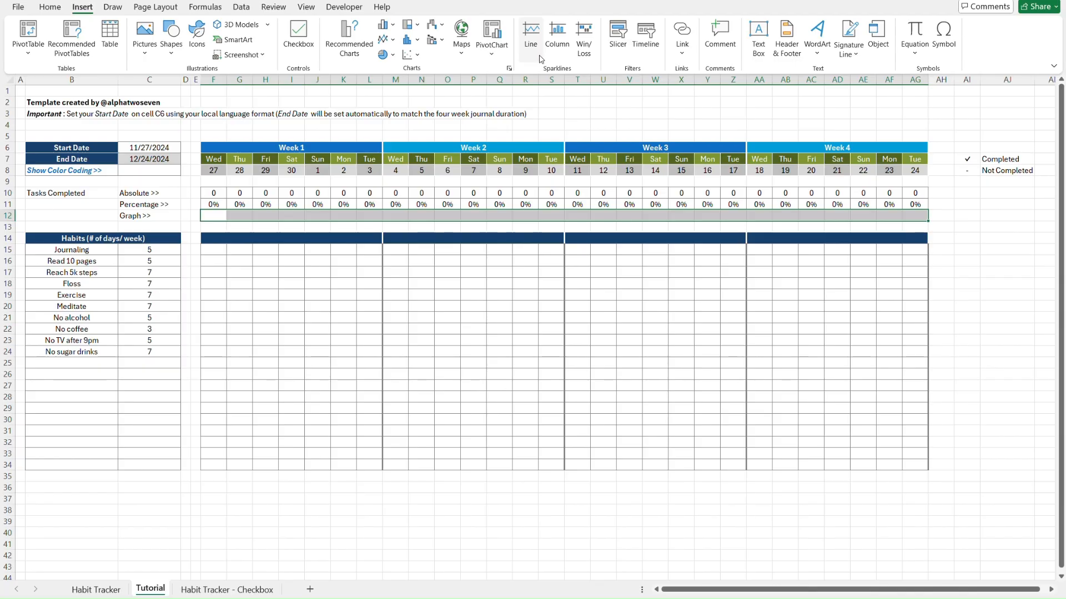
pyautogui.click(561, 51)
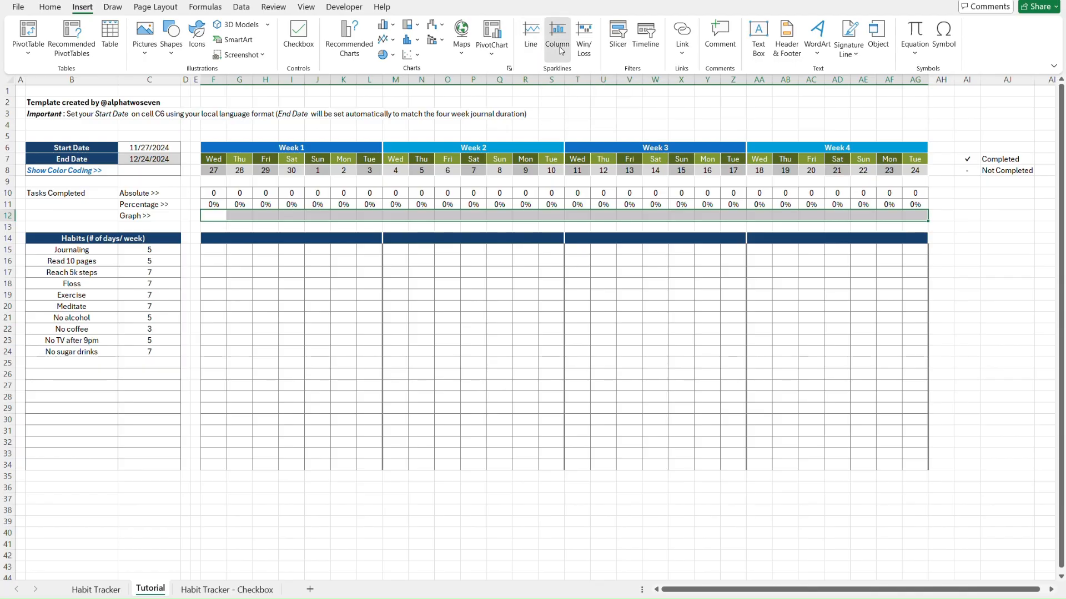
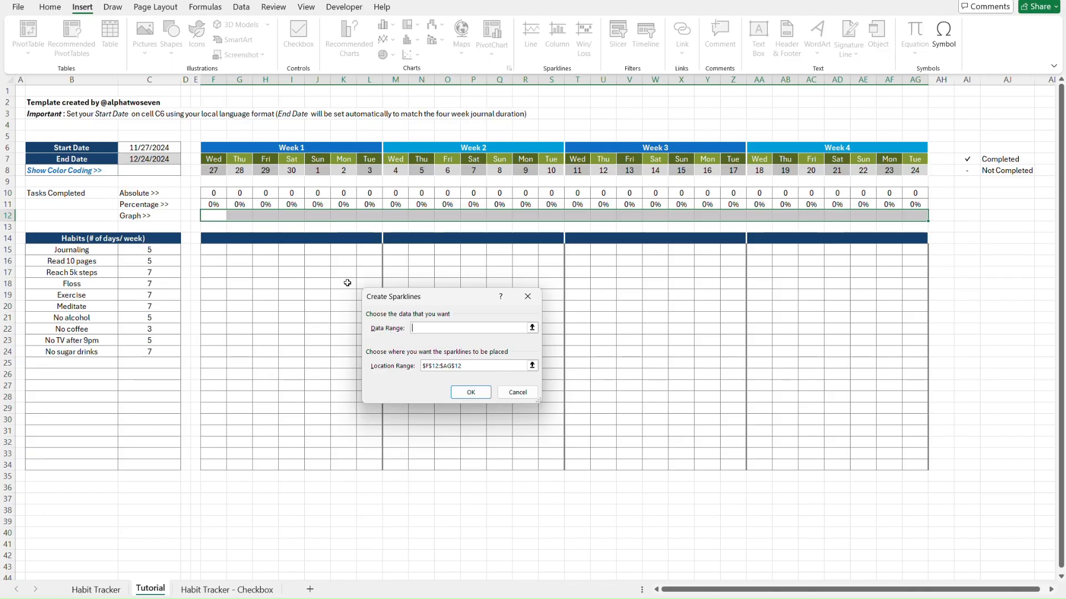
# Chart the daily completed counts in F10:AG10 as column sparklines in F12:AG12
pyautogui.moveTo(211, 193); pyautogui.dragTo(916, 192)
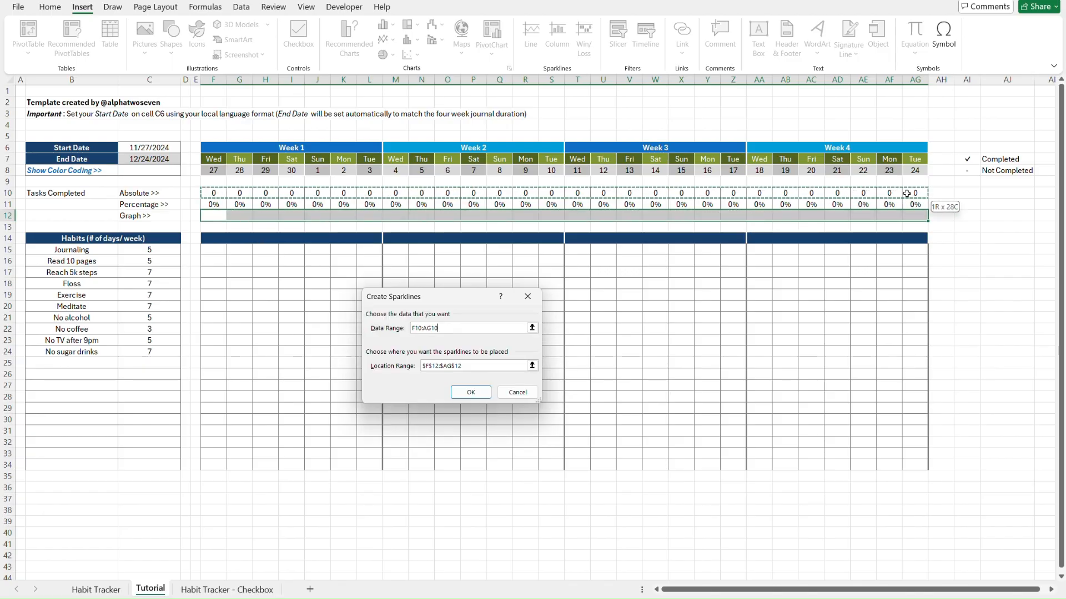
pyautogui.click(477, 392)
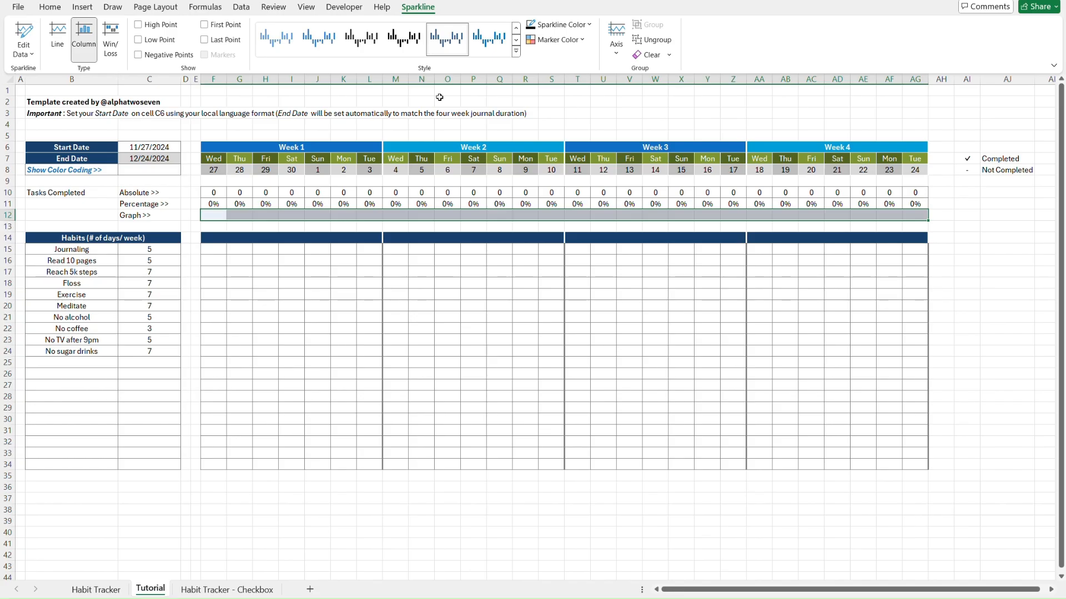
pyautogui.click(190, 194)
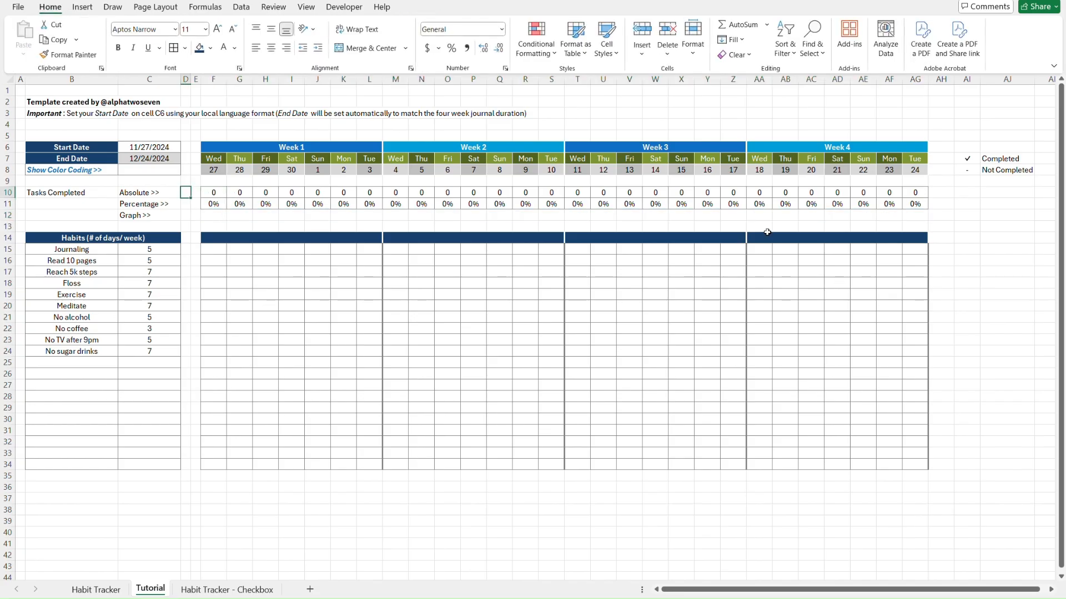
# Look up row 12's height of 28.8 on the finished Habit Tracker sheet
pyautogui.click(210, 216)
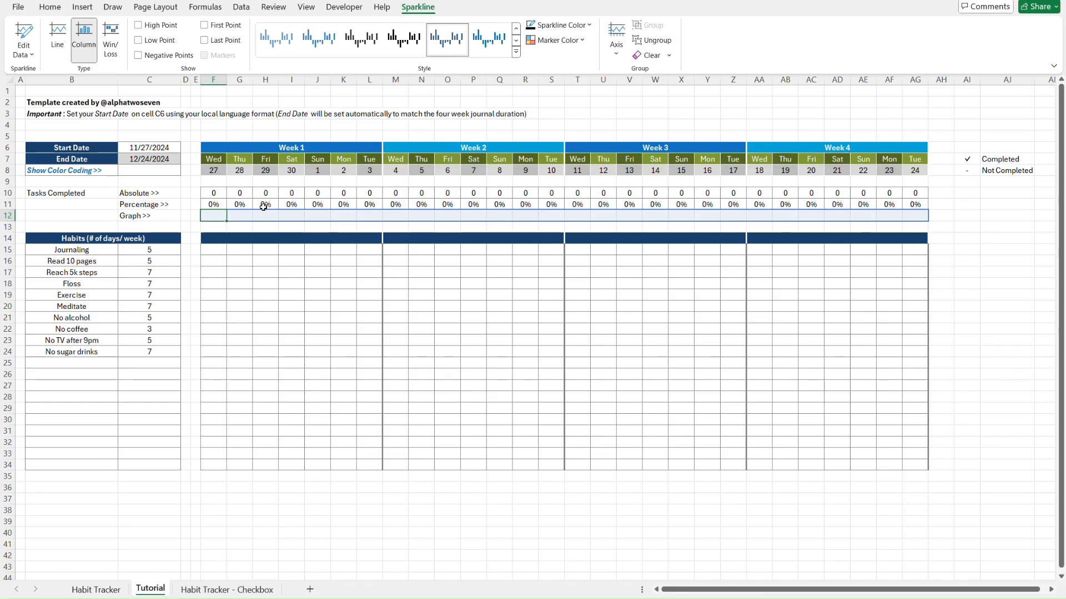
pyautogui.hotkey('ctrl', 'pageup')
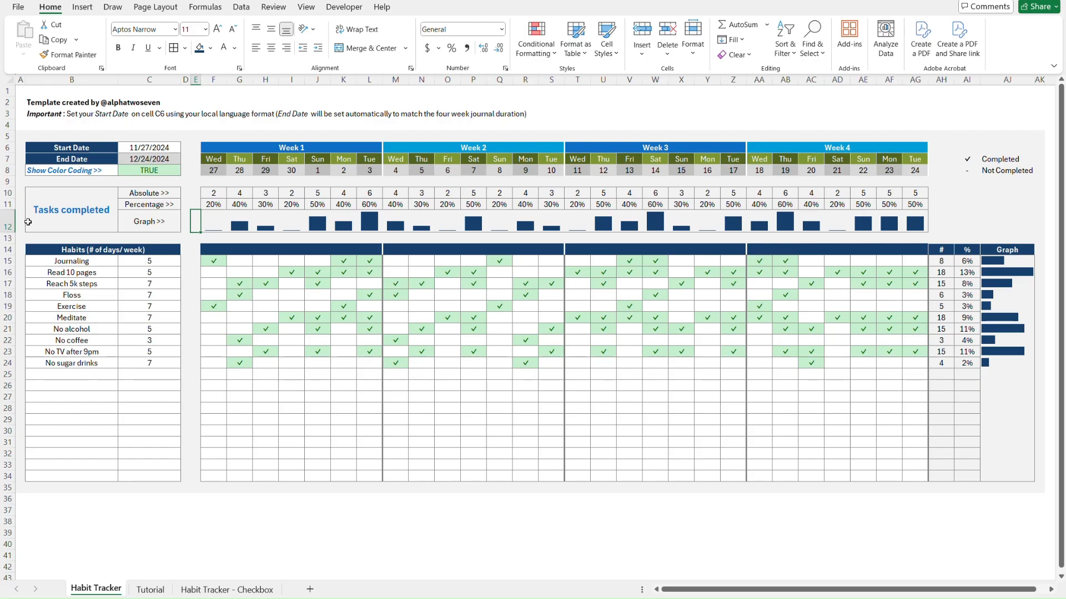
pyautogui.rightClick(6, 220)
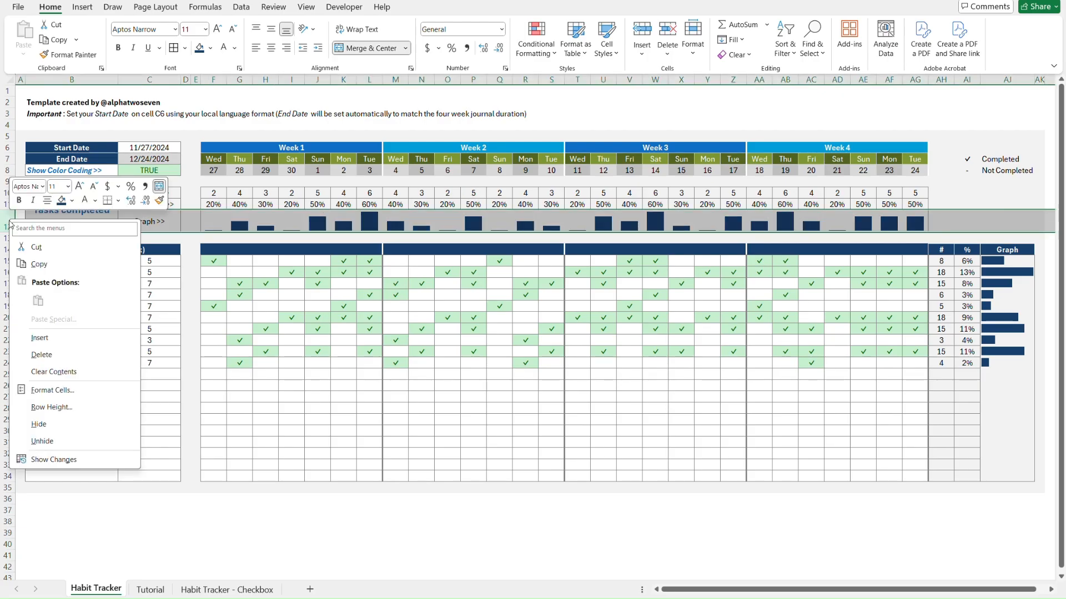
pyautogui.click(56, 407)
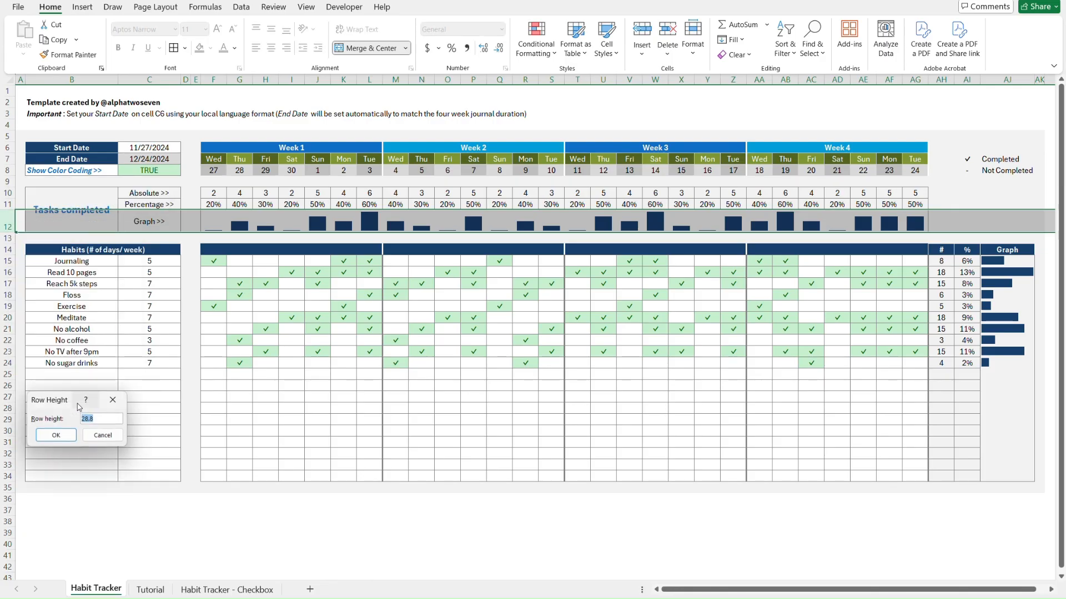
pyautogui.click(108, 419)
pyautogui.click(113, 399)
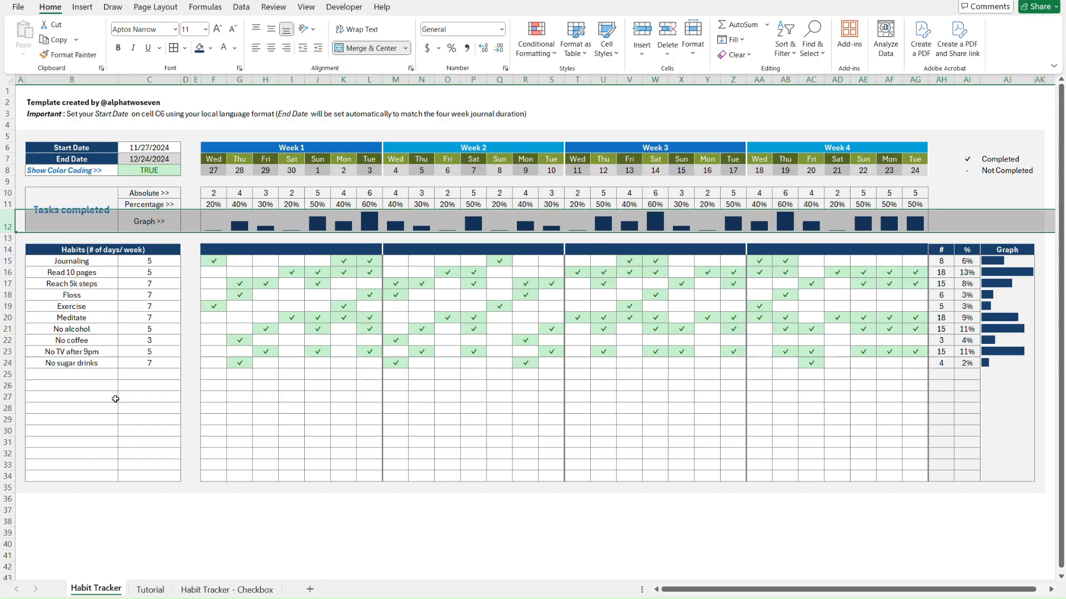
# Set row 12 on the Tutorial sheet to a height of 28.8
pyautogui.hotkey('ctrl', 'pagedown')
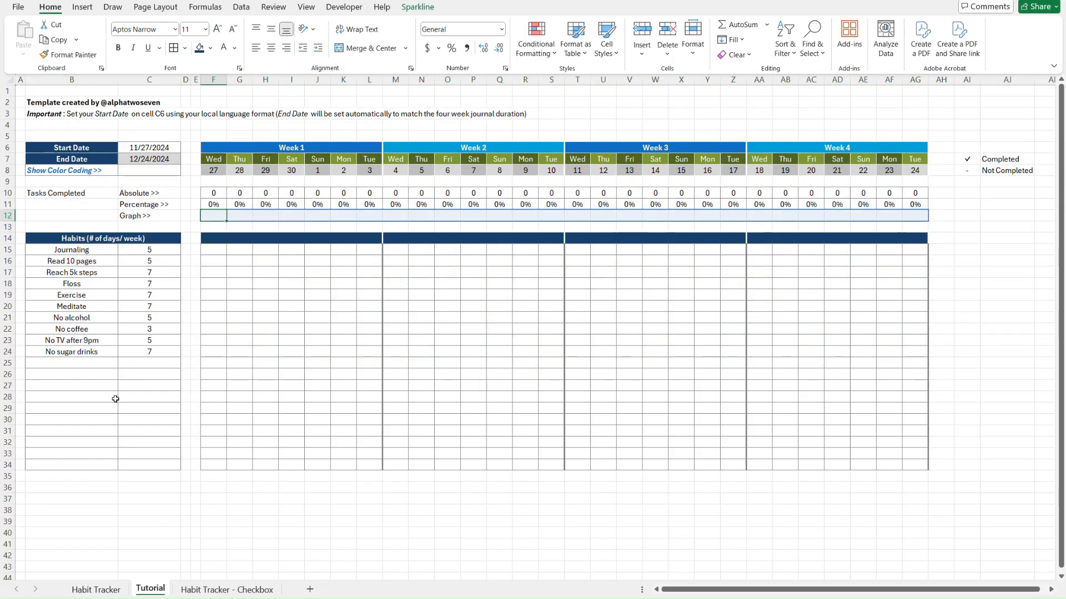
pyautogui.rightClick(8, 214)
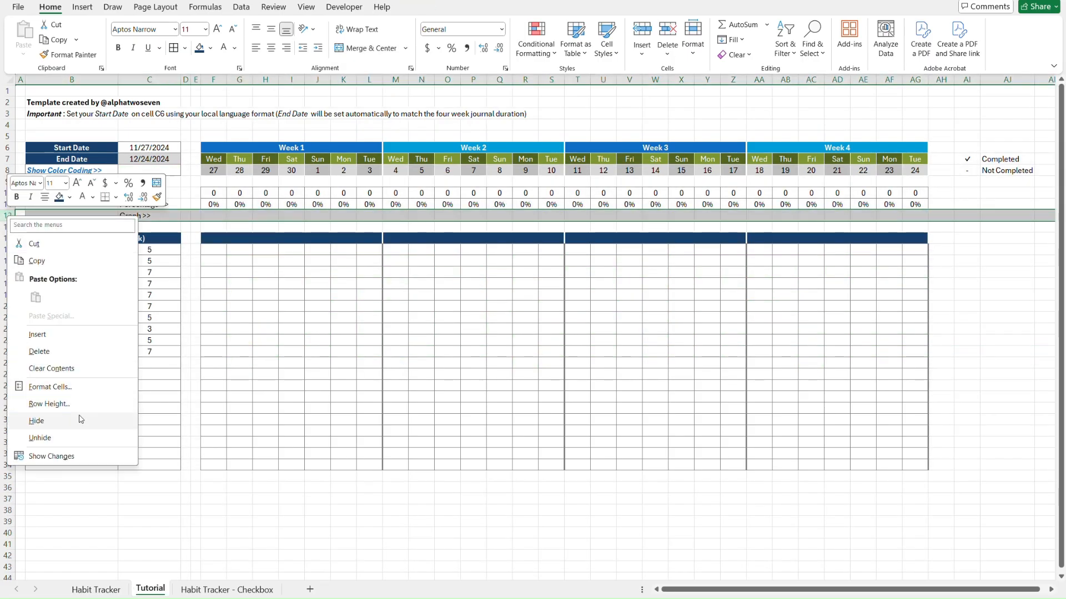
pyautogui.click(49, 404)
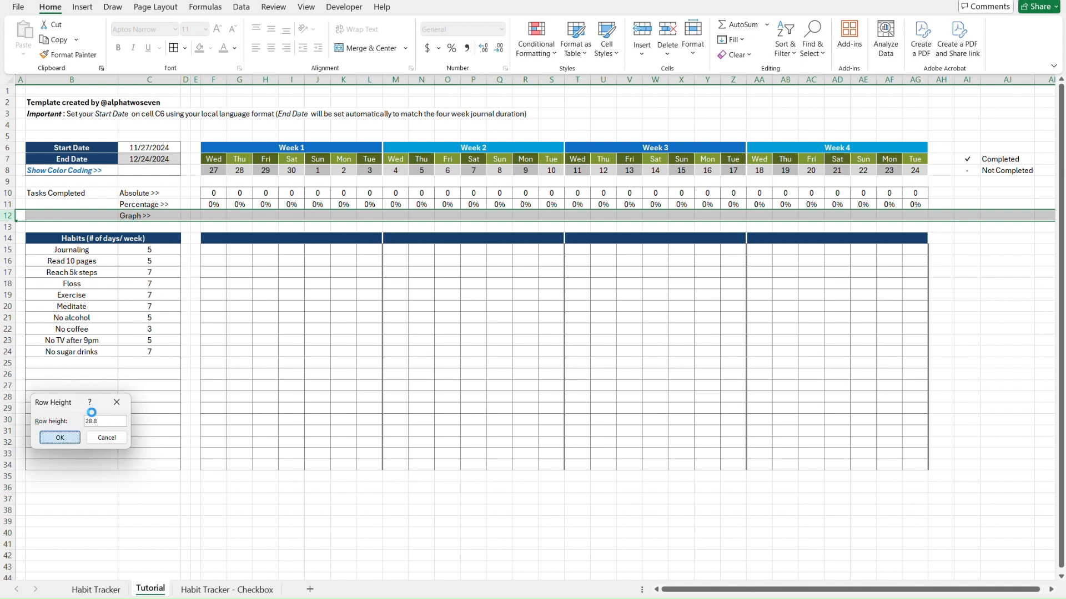
pyautogui.press('Return')
pyautogui.click(195, 192)
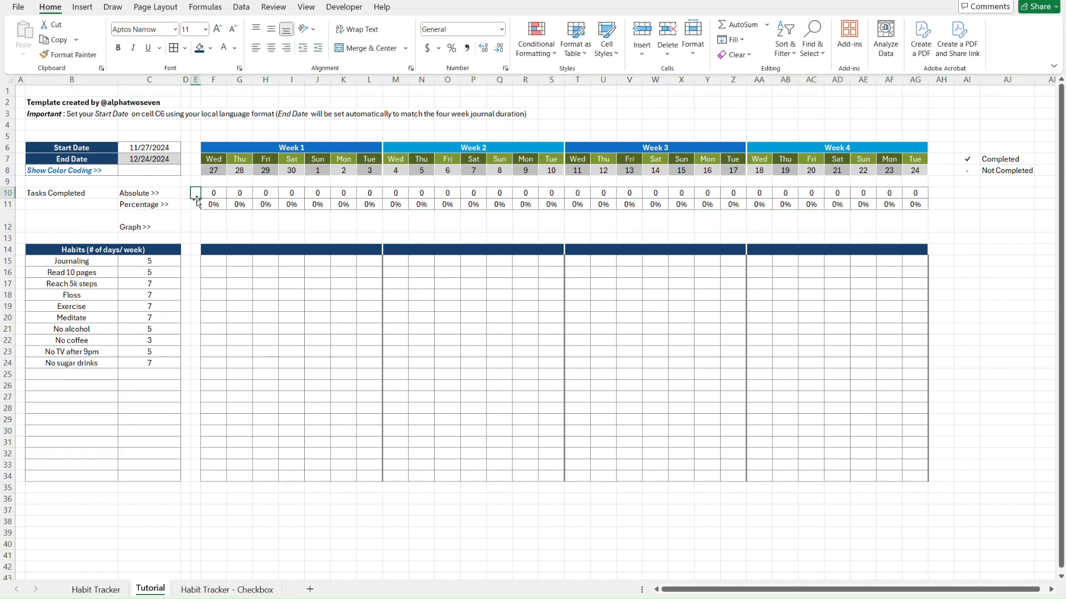
# Pick the ✓ checkmark in F16 and in O22, O23 and O24 as test data
pyautogui.click(219, 271)
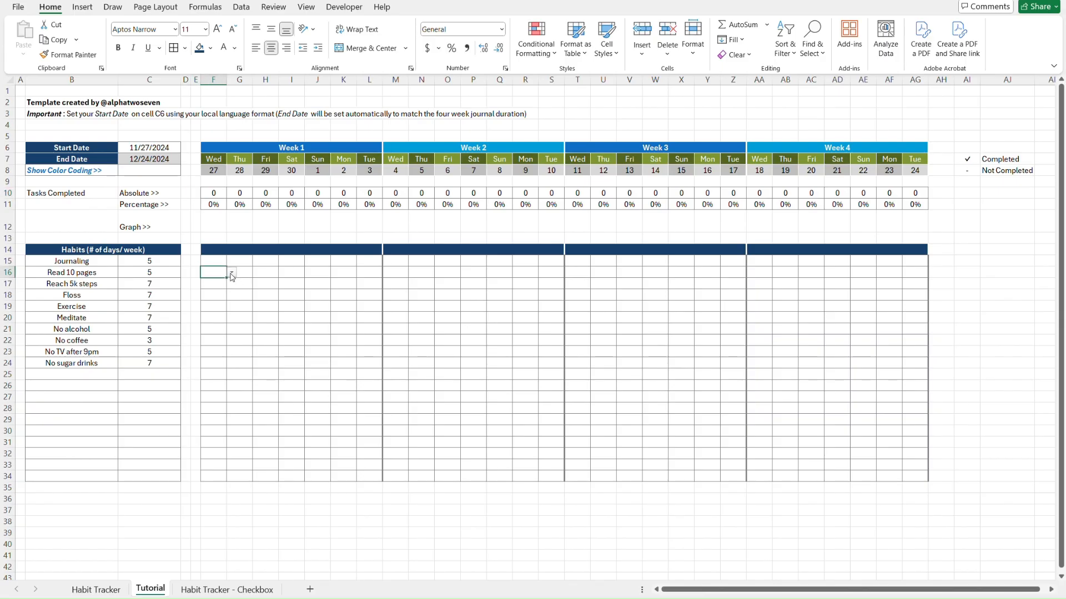
pyautogui.click(232, 277)
pyautogui.click(217, 284)
pyautogui.click(439, 344)
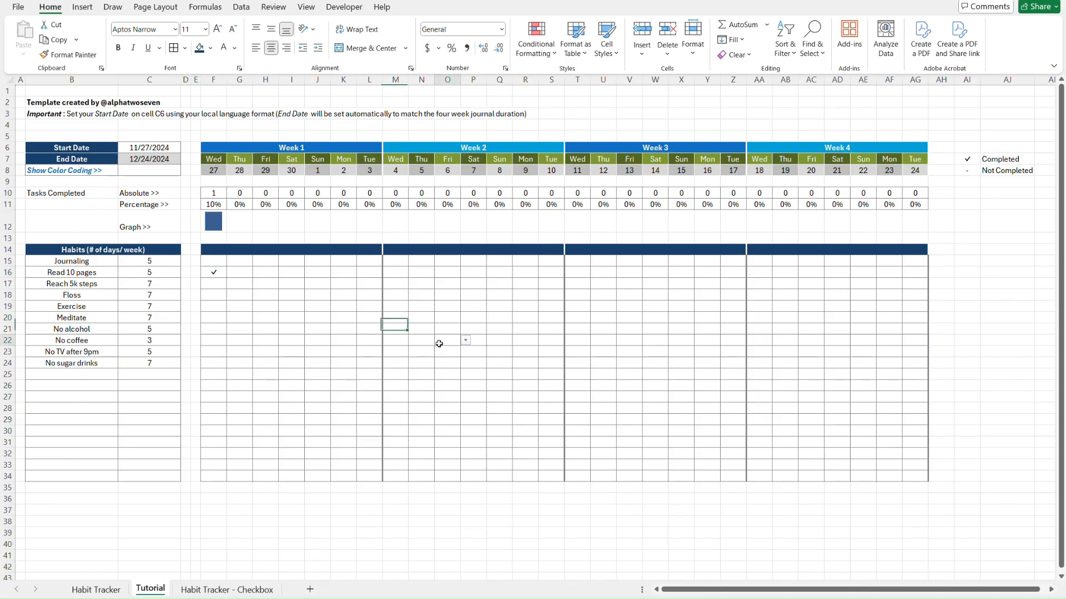
pyautogui.hotkey('alt', 'Down')
pyautogui.press('Return')
pyautogui.press('Down')
pyautogui.hotkey('alt', 'Down')
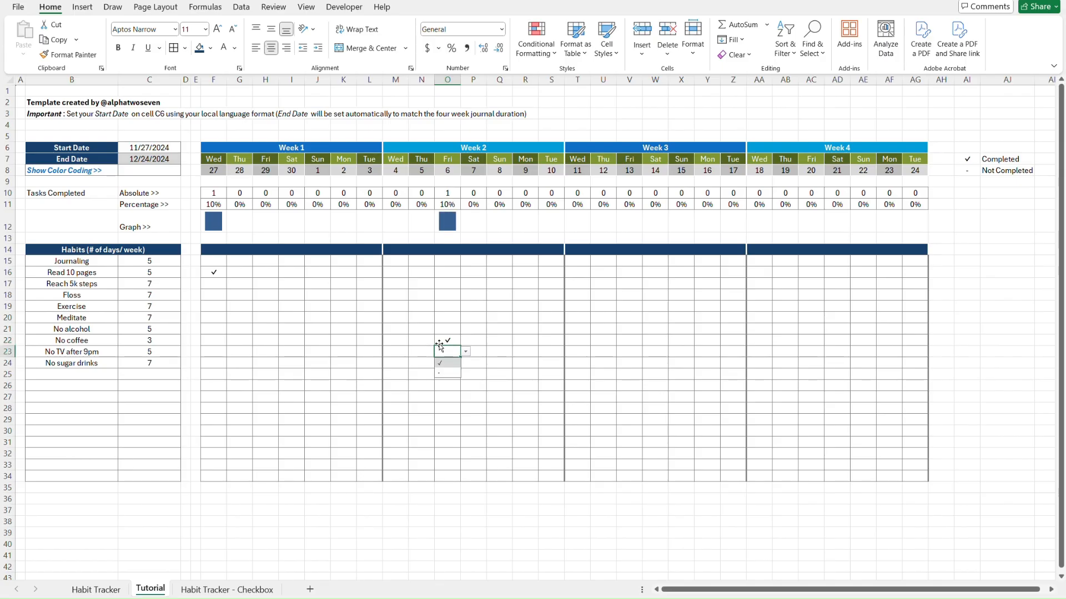
pyautogui.press('Return')
pyautogui.press('Down')
pyautogui.hotkey('alt', 'Down')
pyautogui.press('Return')
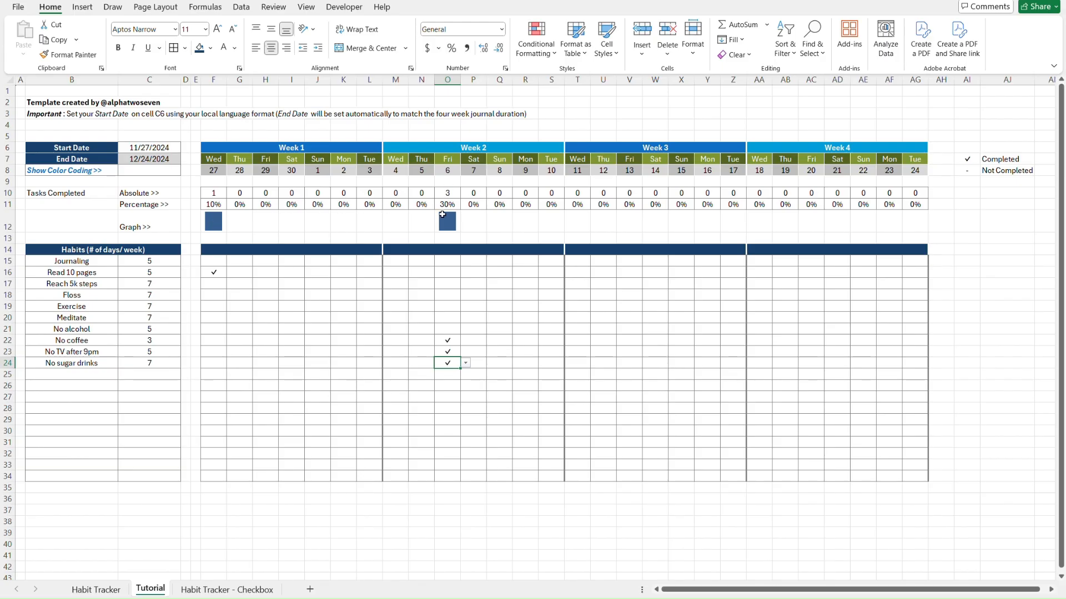
# Select the row 12 sparklines and review their Sparkline formatting options
pyautogui.click(230, 222)
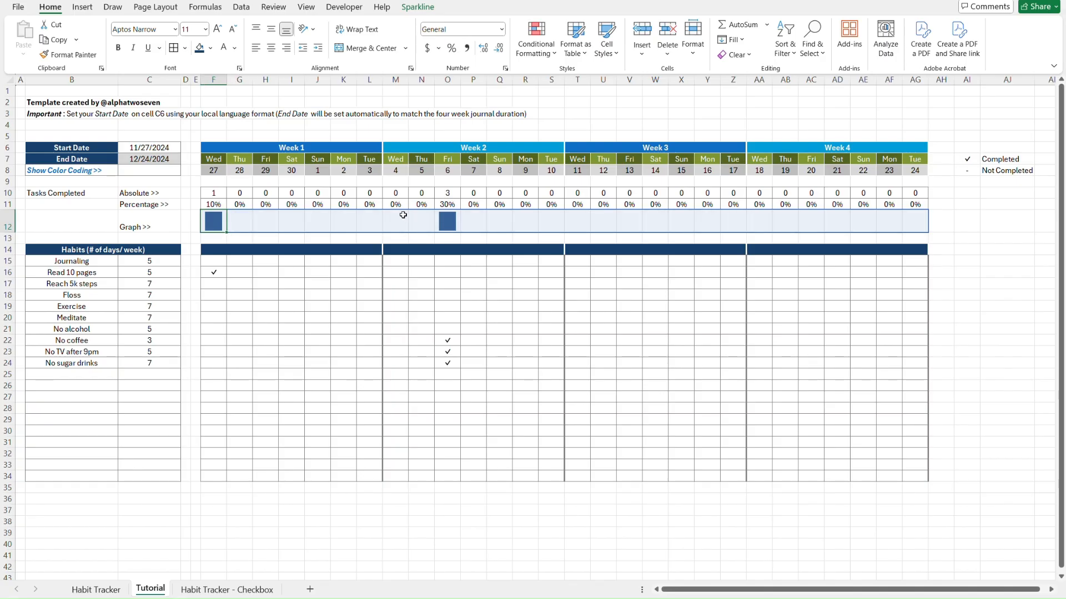
pyautogui.click(418, 8)
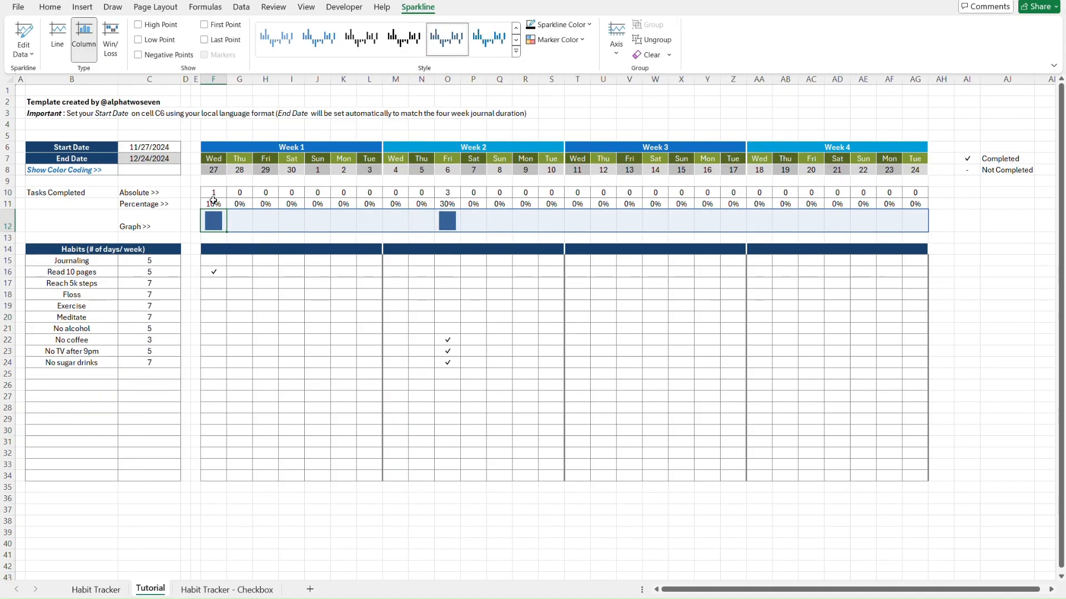
pyautogui.click(187, 194)
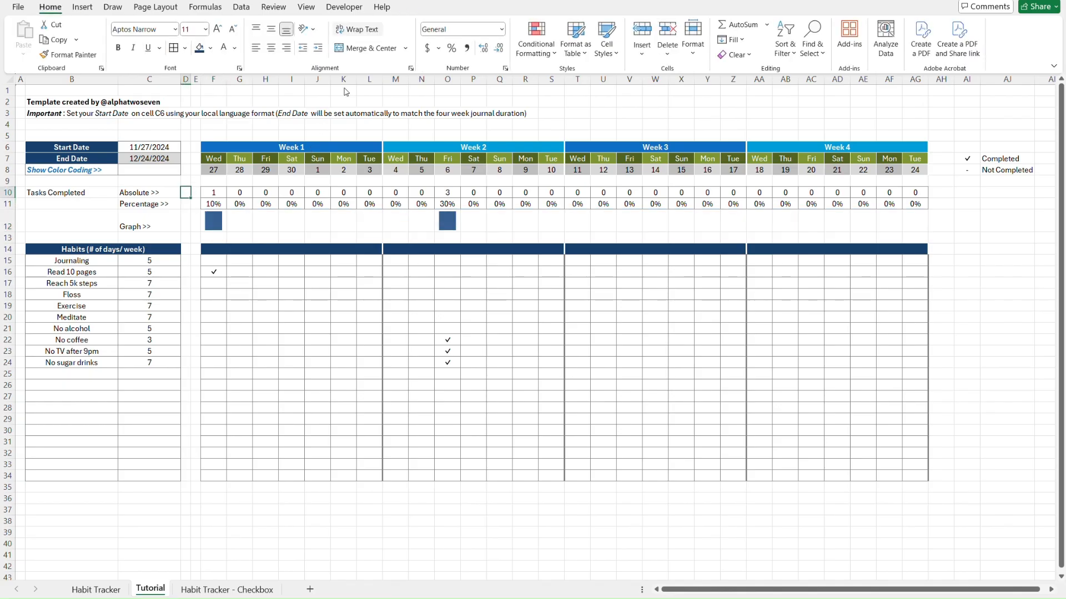
pyautogui.click(233, 220)
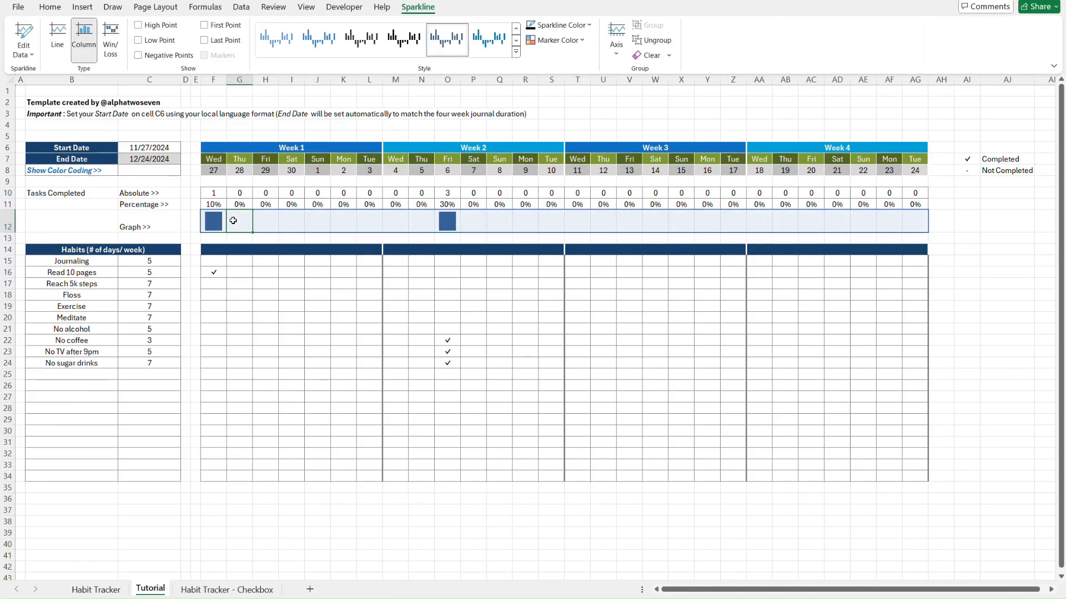
# Set both the sparkline axis minimum and maximum to Same for All Sparklines
pyautogui.press('Right')
pyautogui.press('Right')
pyautogui.press('Right')
pyautogui.press('Right')
pyautogui.press('Right')
pyautogui.press('Right')
pyautogui.press('Right')
pyautogui.press('Right')
pyautogui.press('Right')
pyautogui.press('Right')
pyautogui.press('Right')
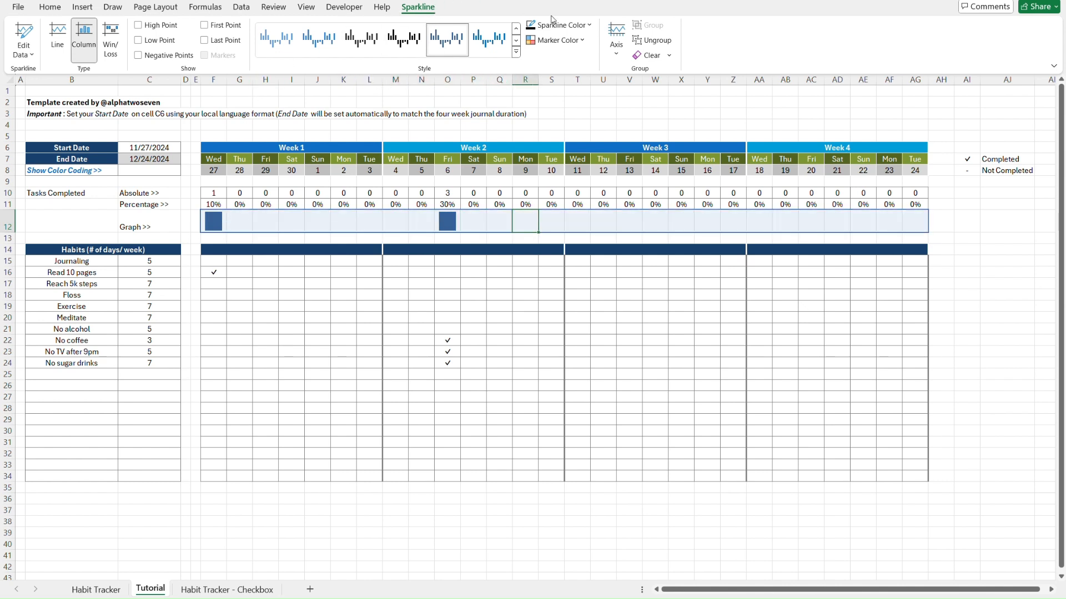
pyautogui.click(616, 56)
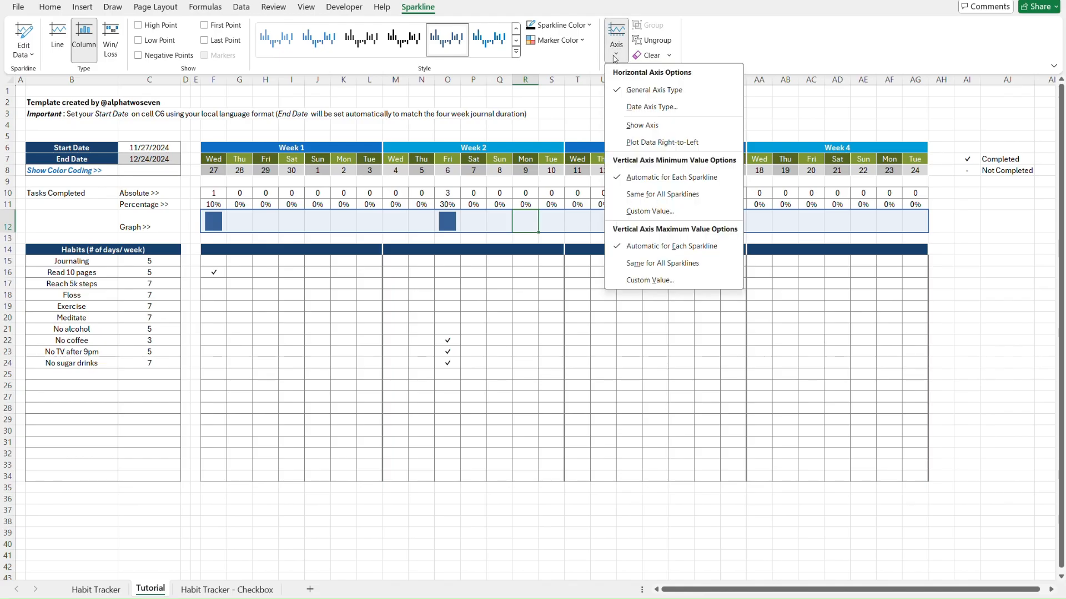
pyautogui.click(650, 195)
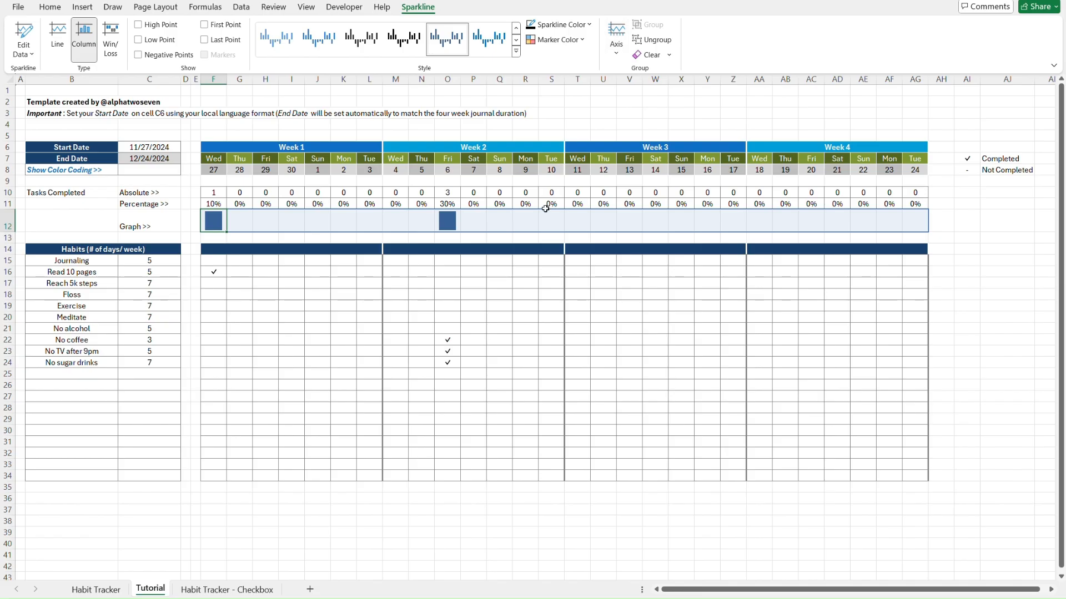
pyautogui.click(616, 53)
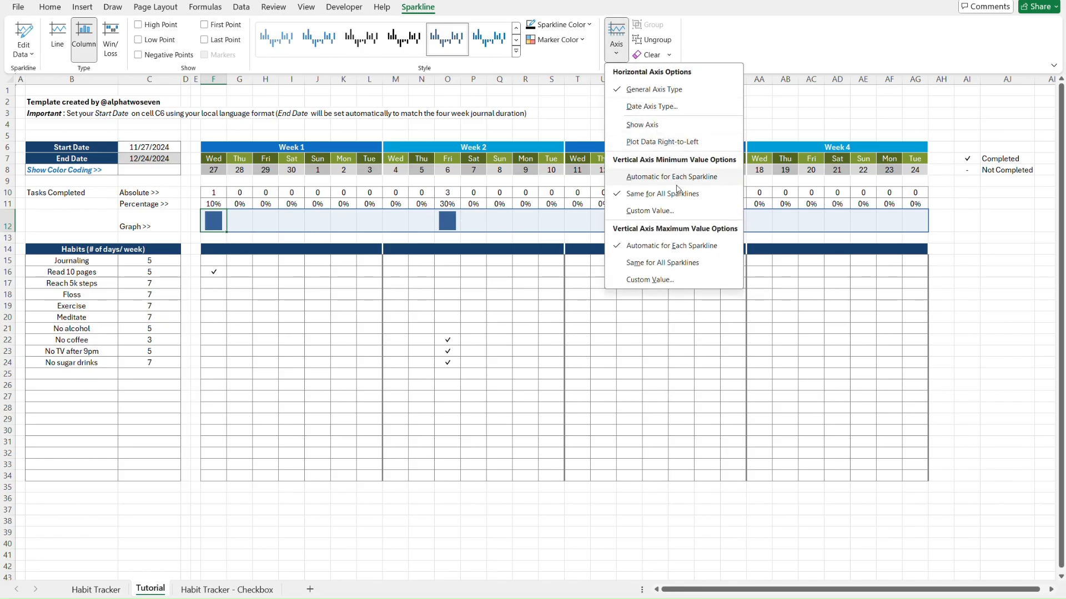
pyautogui.click(677, 263)
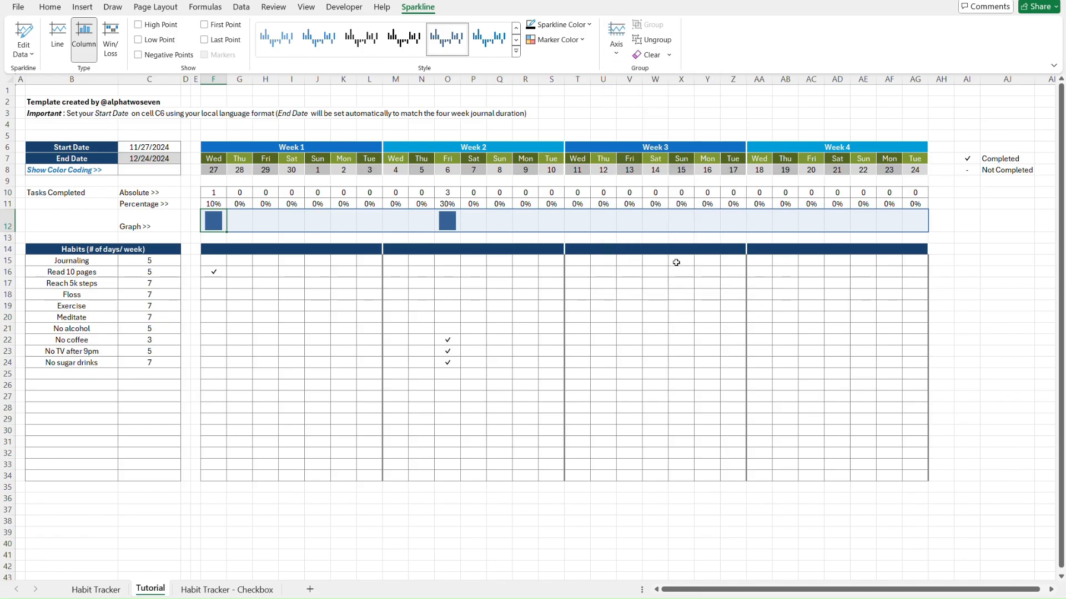
pyautogui.click(213, 236)
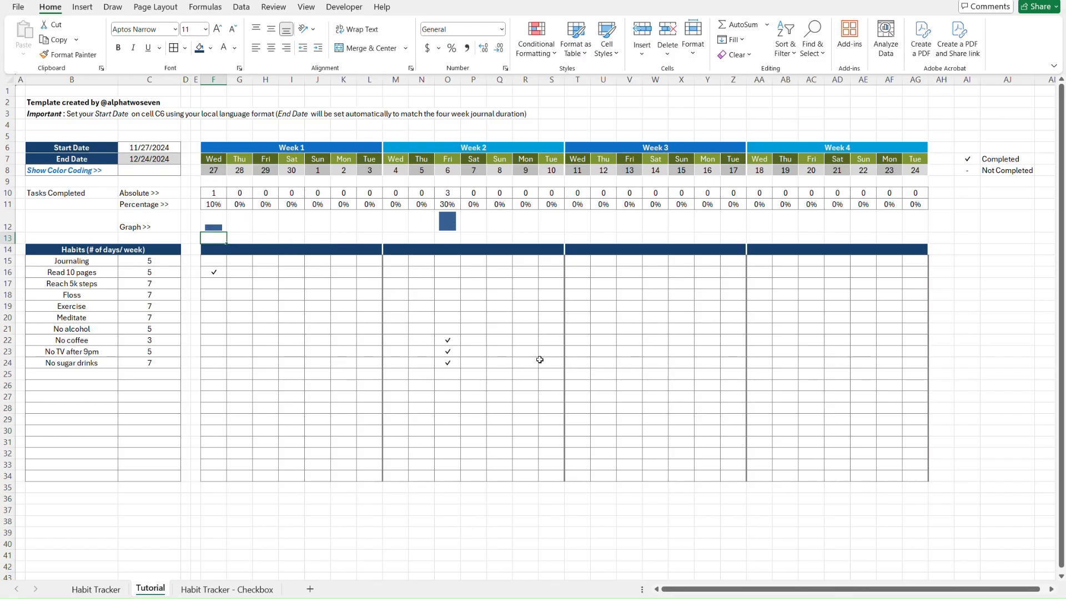
# Copy the Fri 6 checkmarks into P22:P27 and Q22:Q33 as extra test data
pyautogui.click(459, 341)
pyautogui.hotkey('shift', 'Down')
pyautogui.hotkey('shift', 'Down')
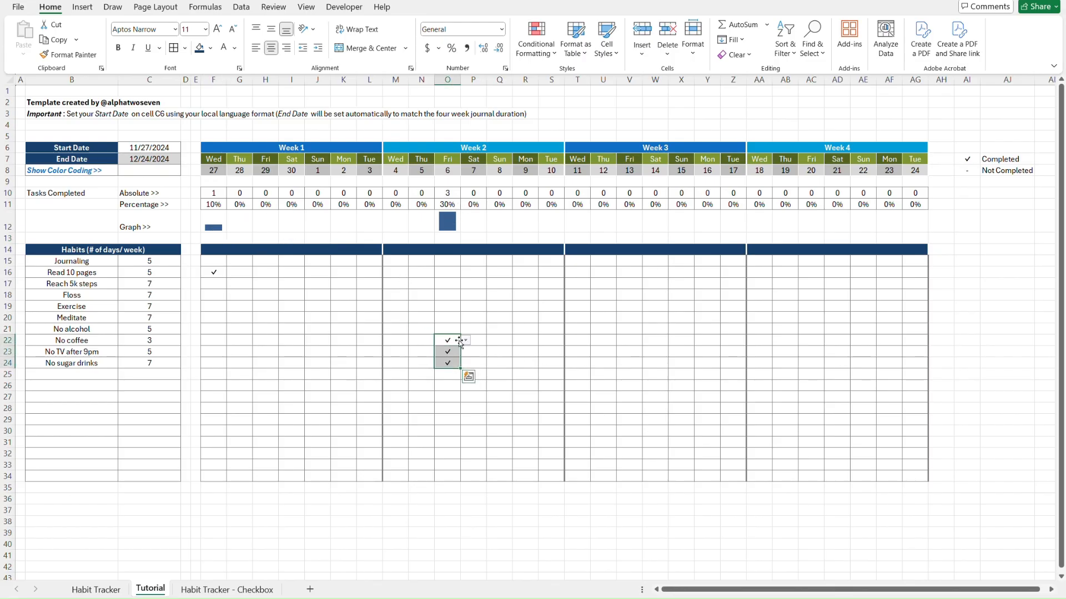
pyautogui.hotkey('ctrl', 'c')
pyautogui.press('Right')
pyautogui.hotkey('ctrl', 'v')
pyautogui.press('Down')
pyautogui.press('Down')
pyautogui.press('Down')
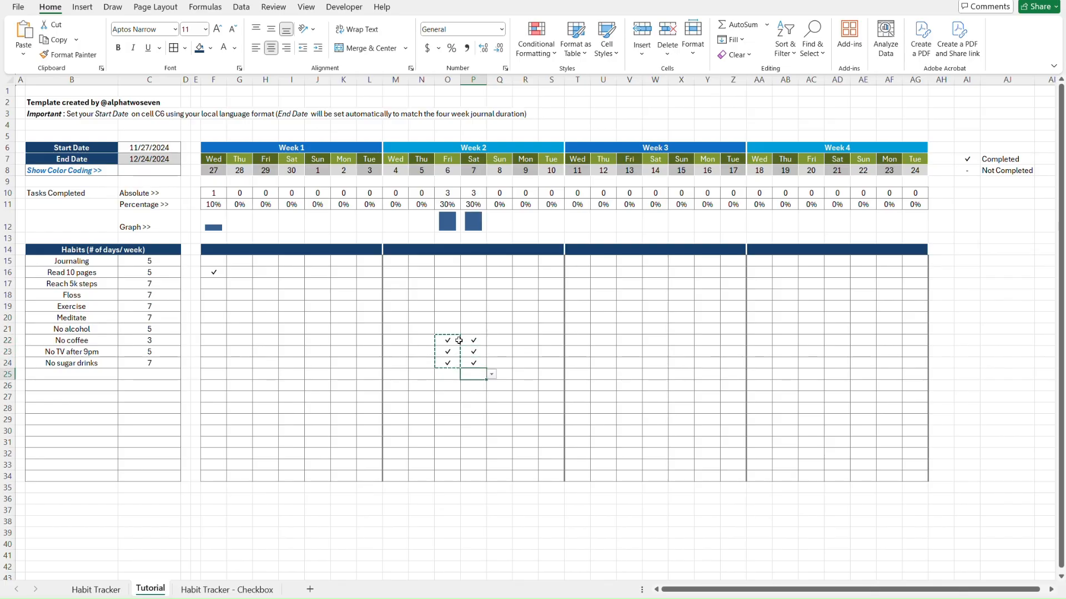
pyautogui.hotkey('ctrl', 'v')
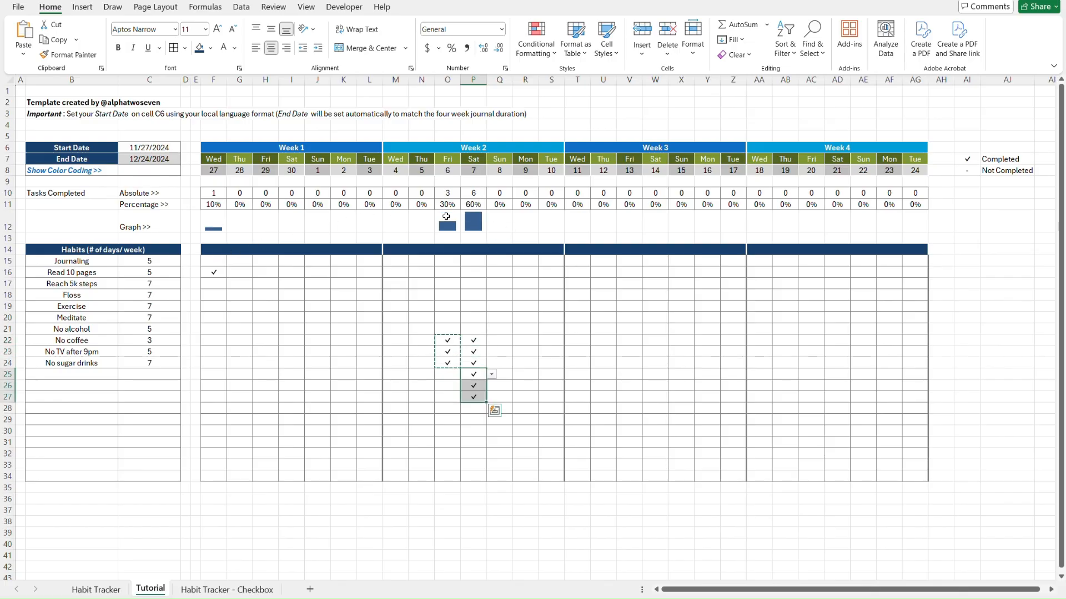
pyautogui.press('Up')
pyautogui.press('Up')
pyautogui.press('Up')
pyautogui.hotkey('ctrl', 'v')
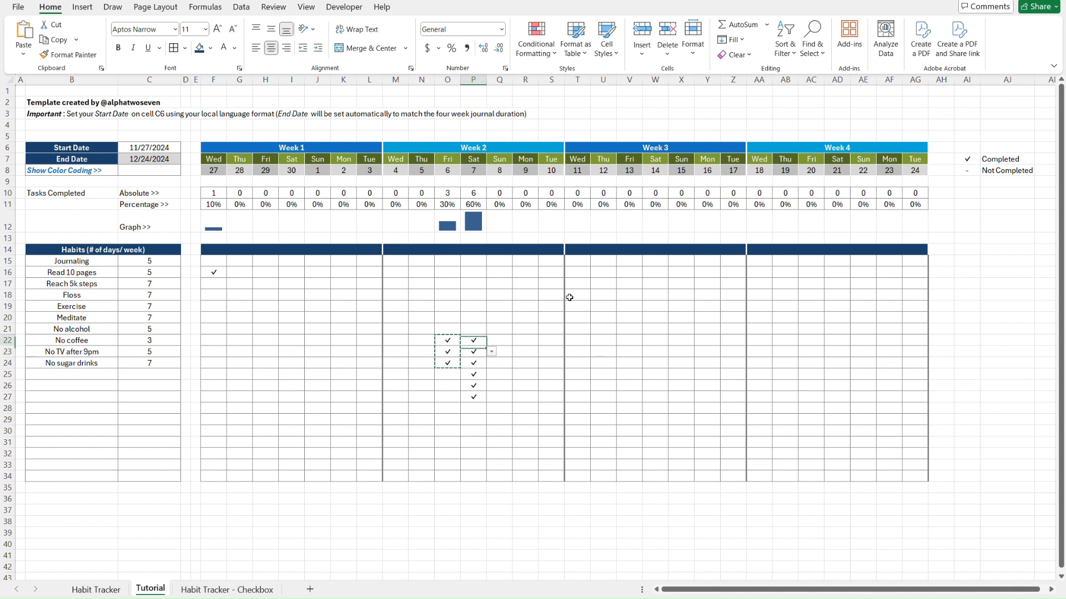
pyautogui.hotkey('shift', 'Down')
pyautogui.hotkey('shift', 'Down')
pyautogui.hotkey('shift', 'Down')
pyautogui.hotkey('ctrl', 'c')
pyautogui.press('Right')
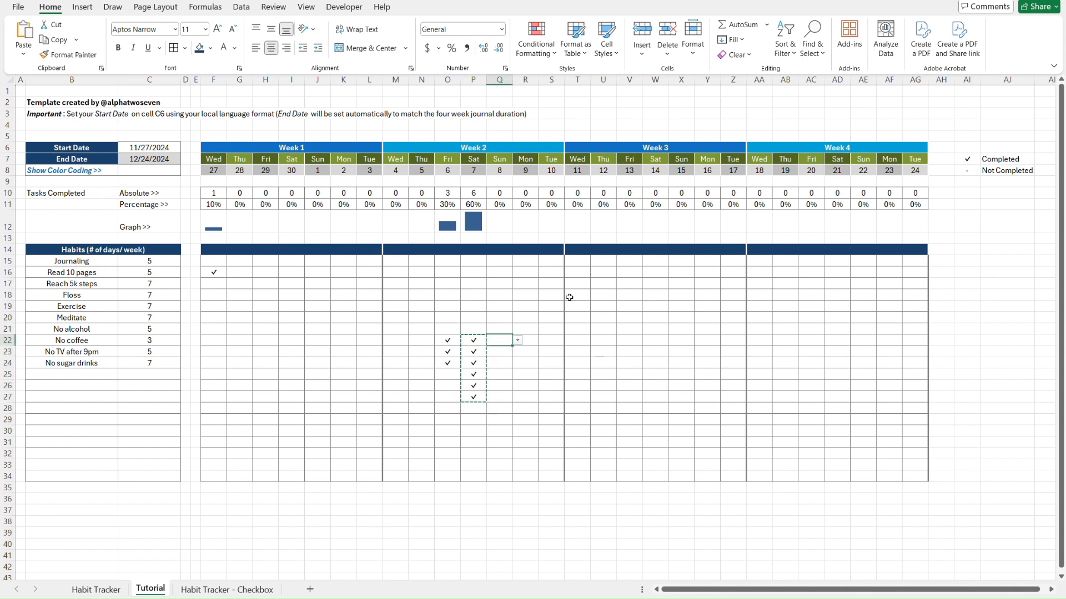
pyautogui.hotkey('ctrl', 'v')
pyautogui.press('Down')
pyautogui.press('Down')
pyautogui.press('Down')
pyautogui.press('Down')
pyautogui.press('Down')
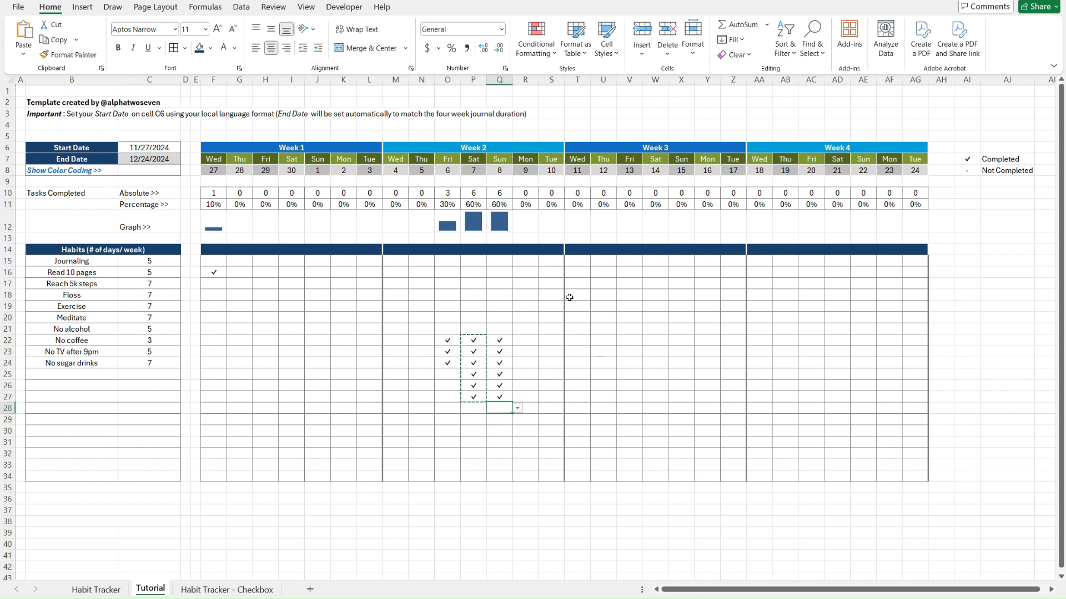
pyautogui.hotkey('ctrl', 'v')
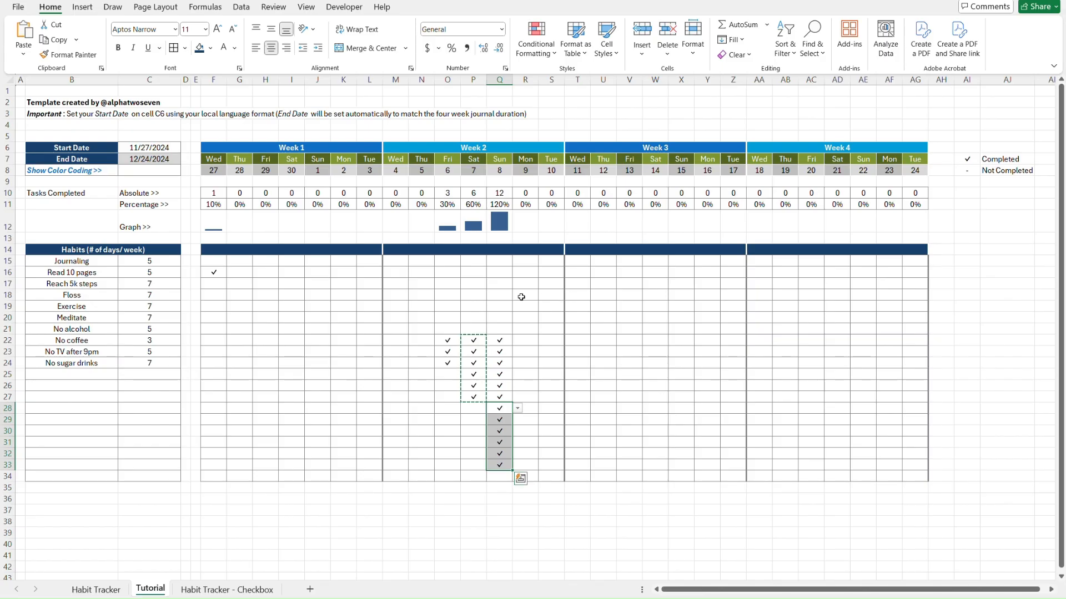
pyautogui.click(494, 305)
# Delete all test checkmarks in F16:Q33
pyautogui.click(502, 464)
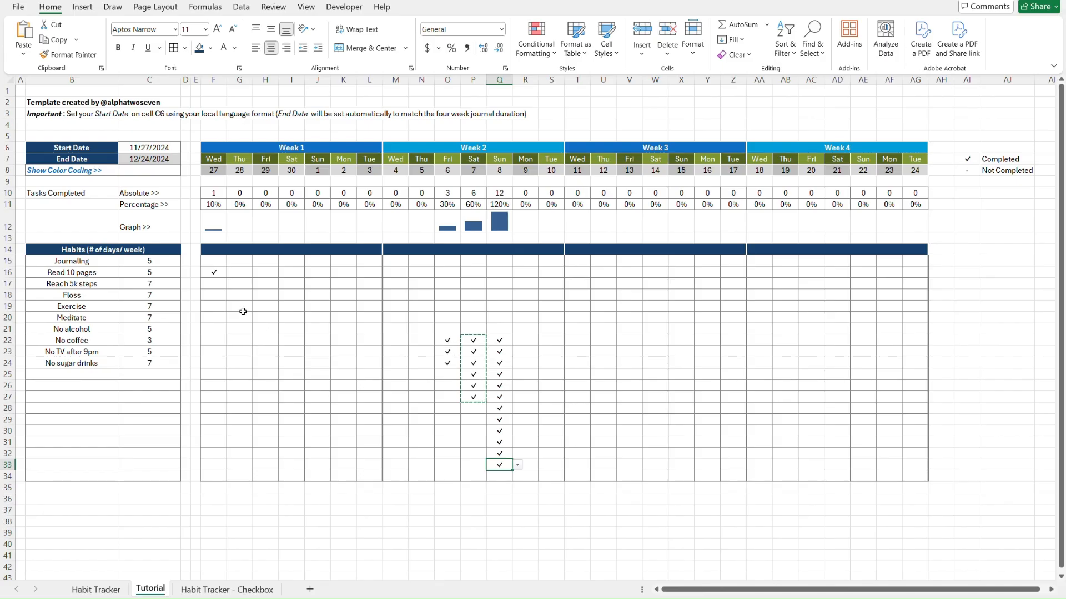
pyautogui.keyDown('shift'); pyautogui.click(216, 274); pyautogui.keyUp('shift')
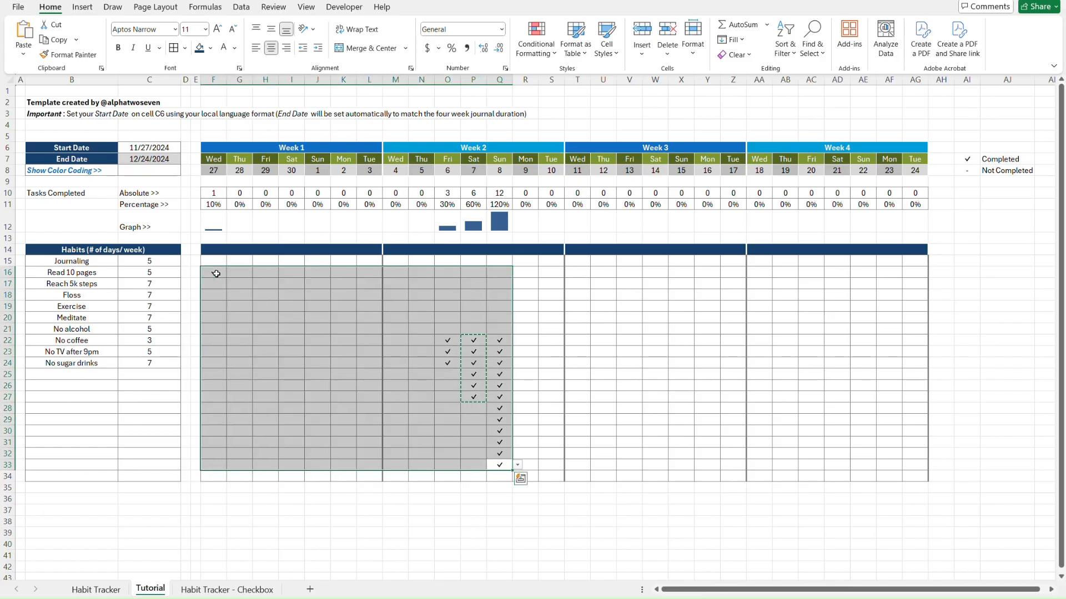
pyautogui.press('Delete')
pyautogui.click(217, 259)
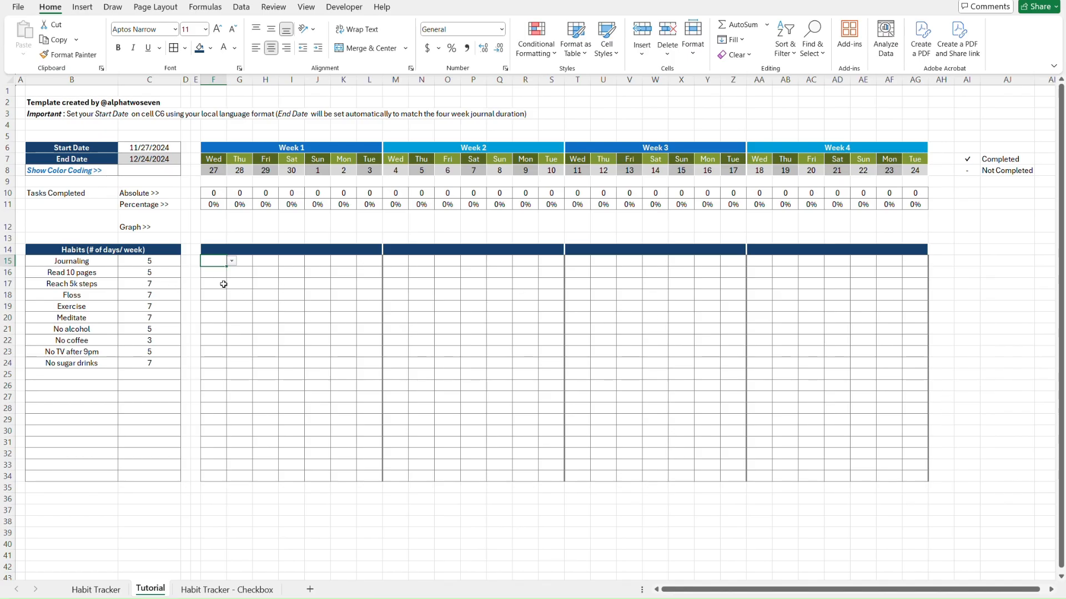
# Give the row 12 sparklines a new theme colour, then select the labels C10:C12
pyautogui.click(216, 229)
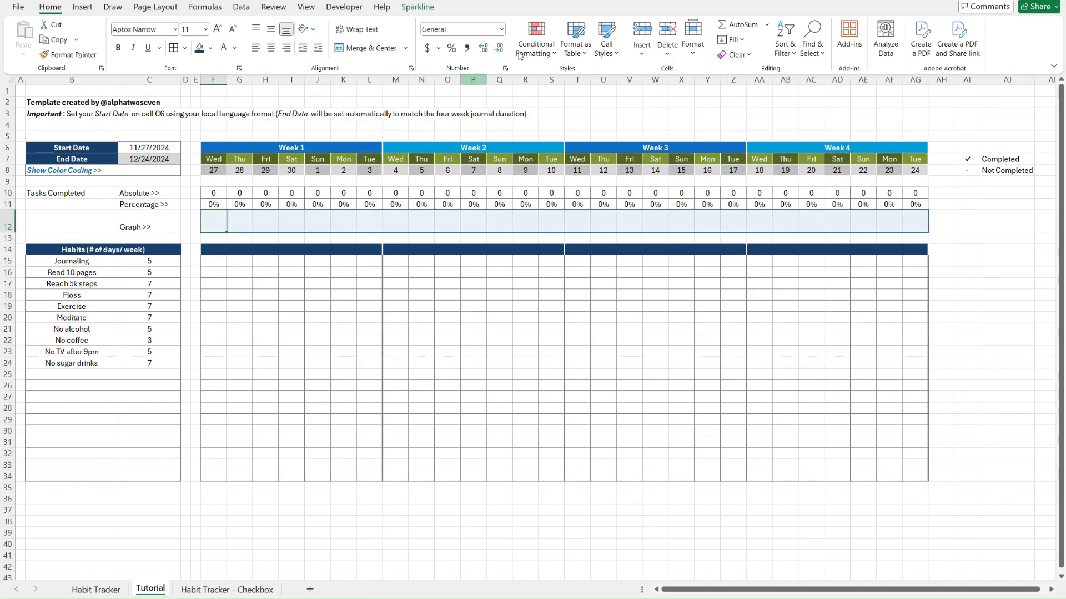
pyautogui.click(419, 7)
pyautogui.click(575, 25)
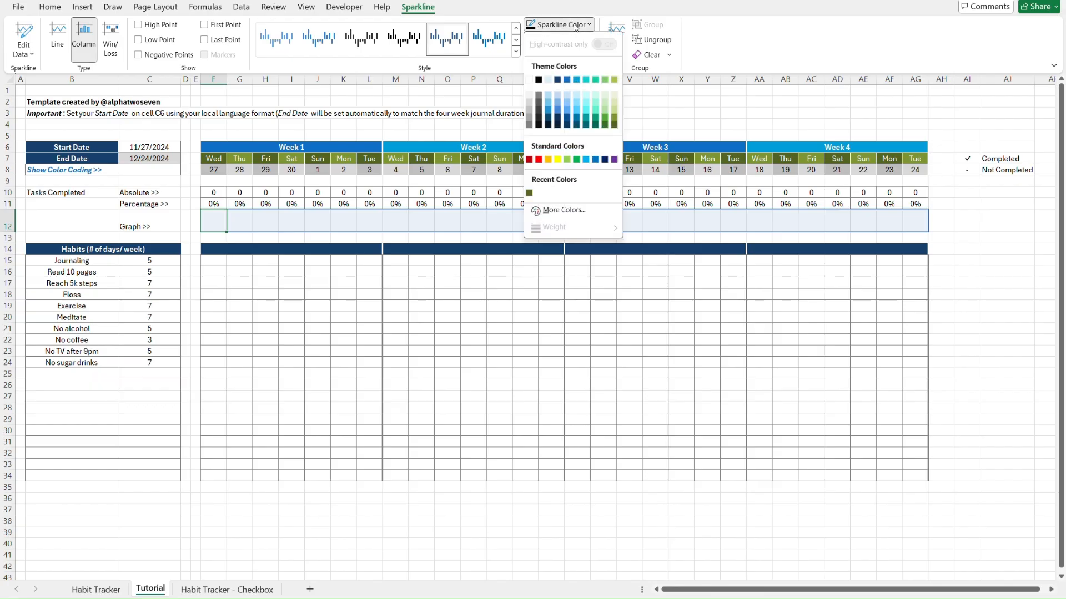
pyautogui.click(557, 80)
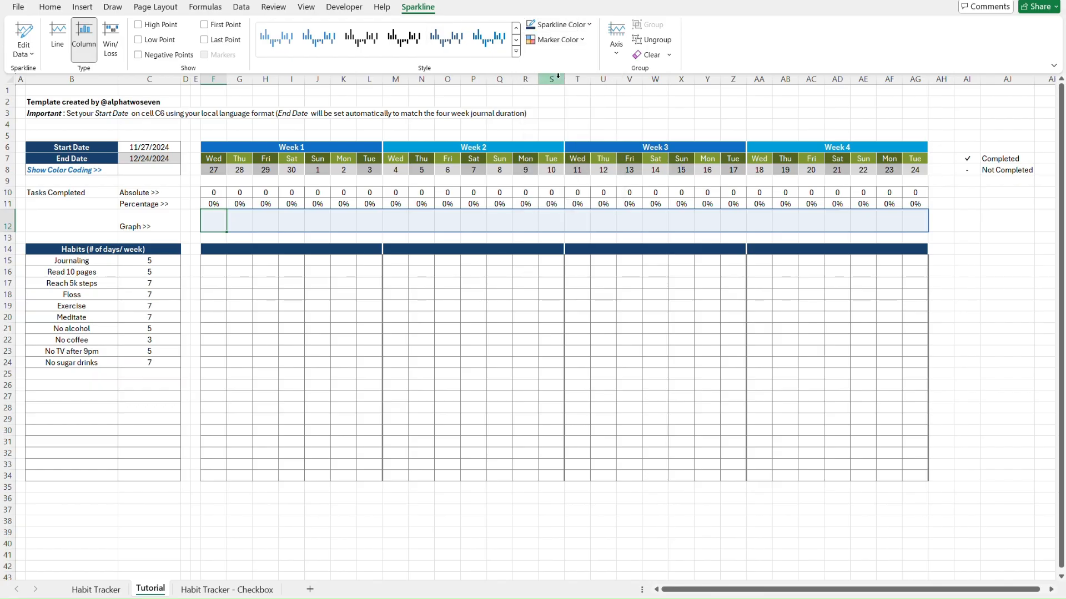
pyautogui.click(217, 262)
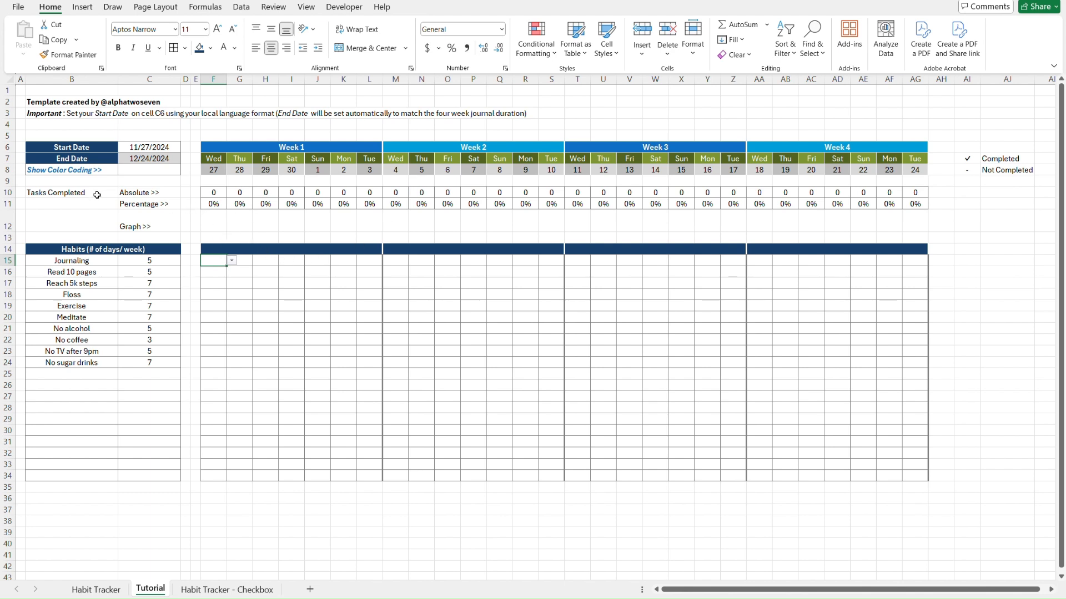
pyautogui.click(144, 193)
pyautogui.hotkey('shift', 'Down')
pyautogui.hotkey('shift', 'Down')
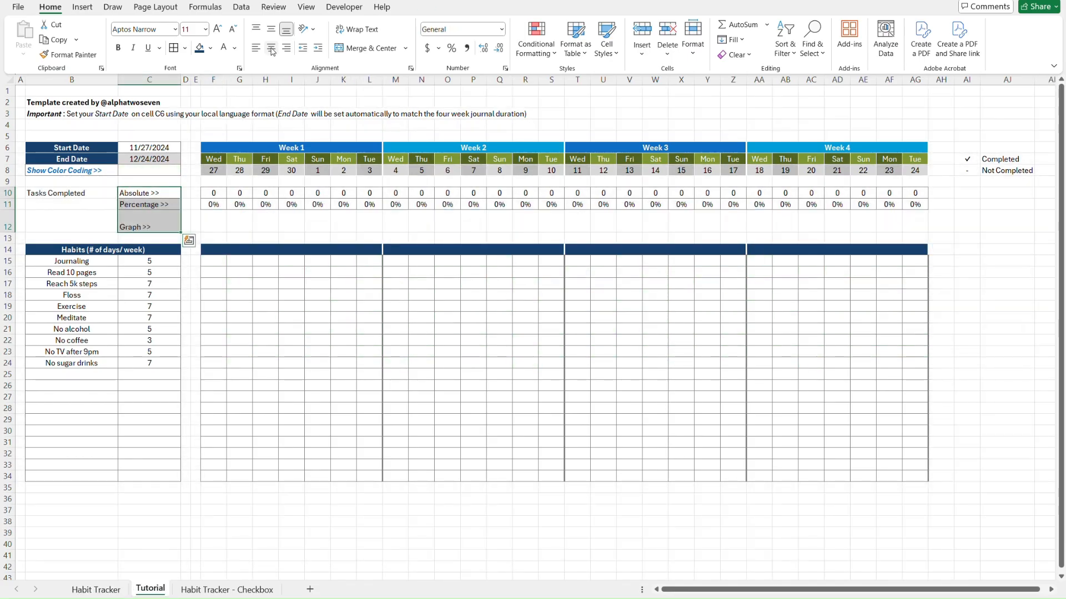
# Centre the Absolute, Percentage and Graph labels horizontally and vertically
pyautogui.click(272, 49)
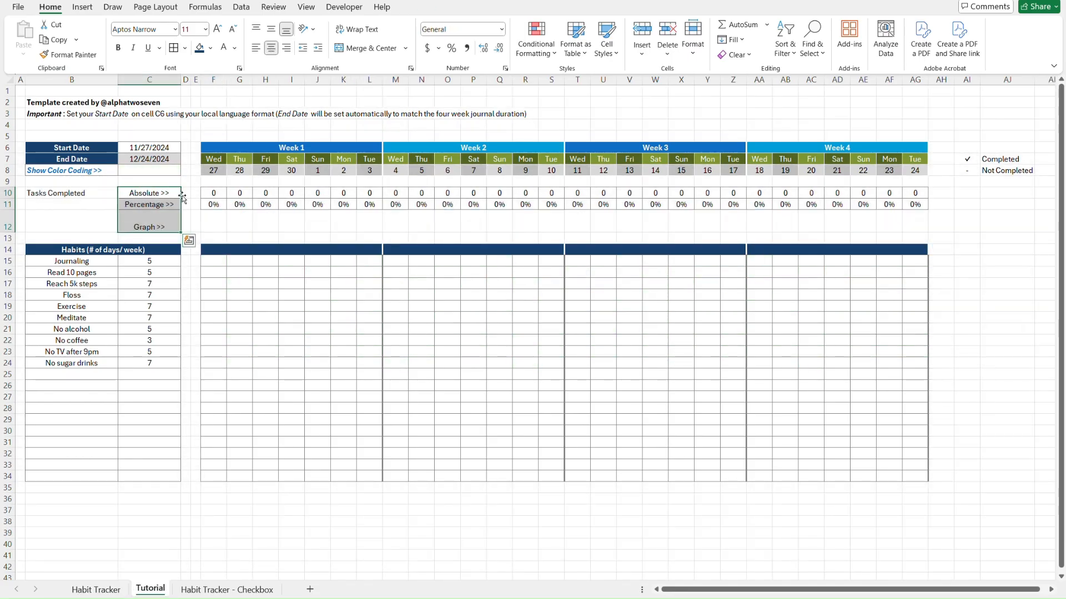
pyautogui.click(169, 219)
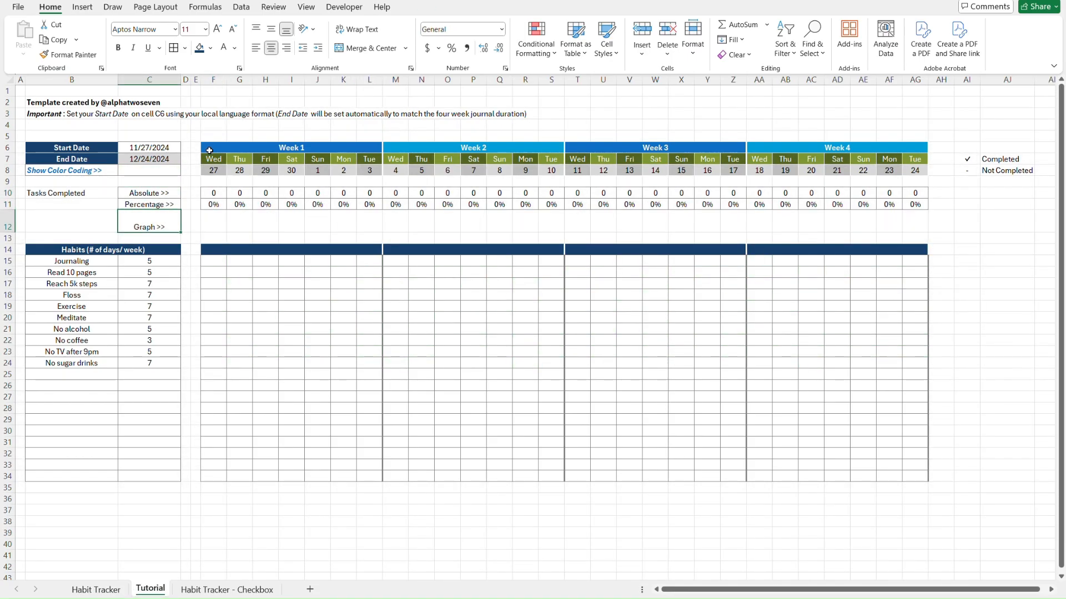
pyautogui.click(272, 31)
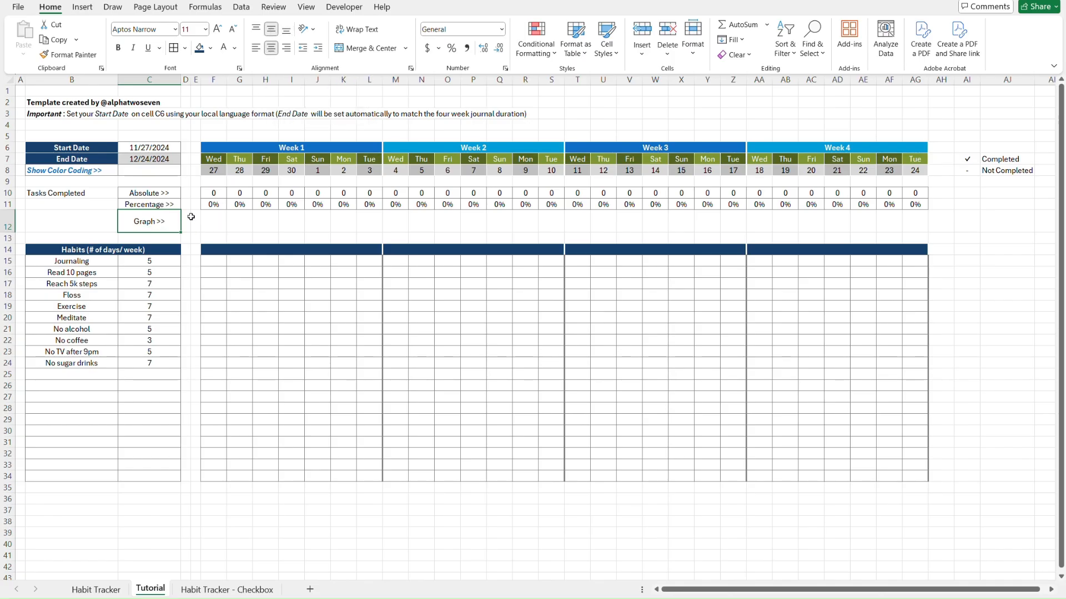
pyautogui.press('Left')
pyautogui.press('Left')
pyautogui.press('Up')
pyautogui.press('Up')
pyautogui.press('Right')
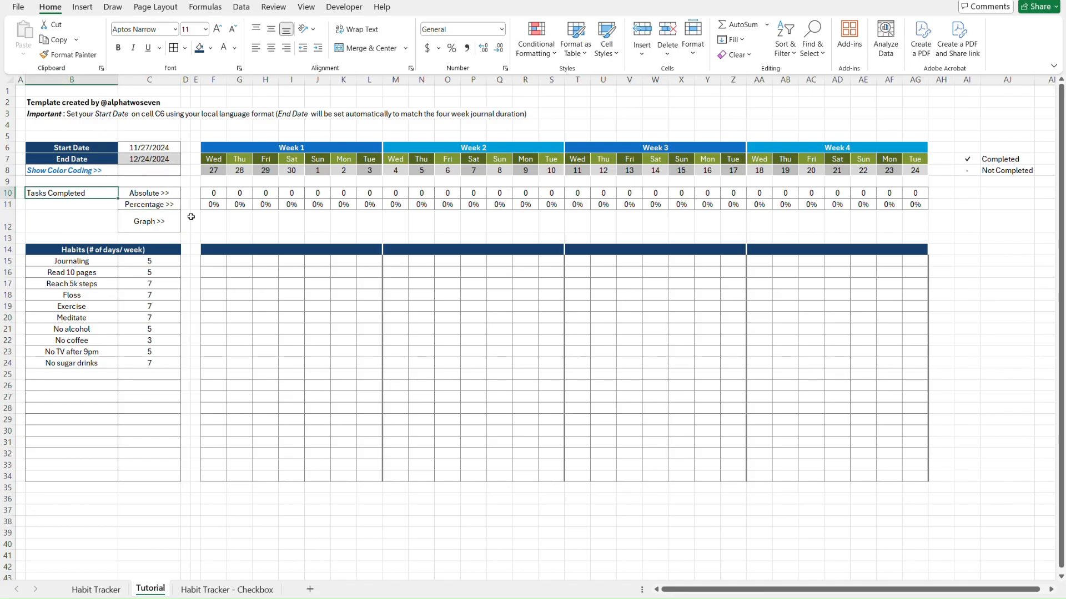
# Check the blue font colour of the Tasks completed title on the finished Habit Tracker sheet
pyautogui.hotkey('ctrl', 'pageup')
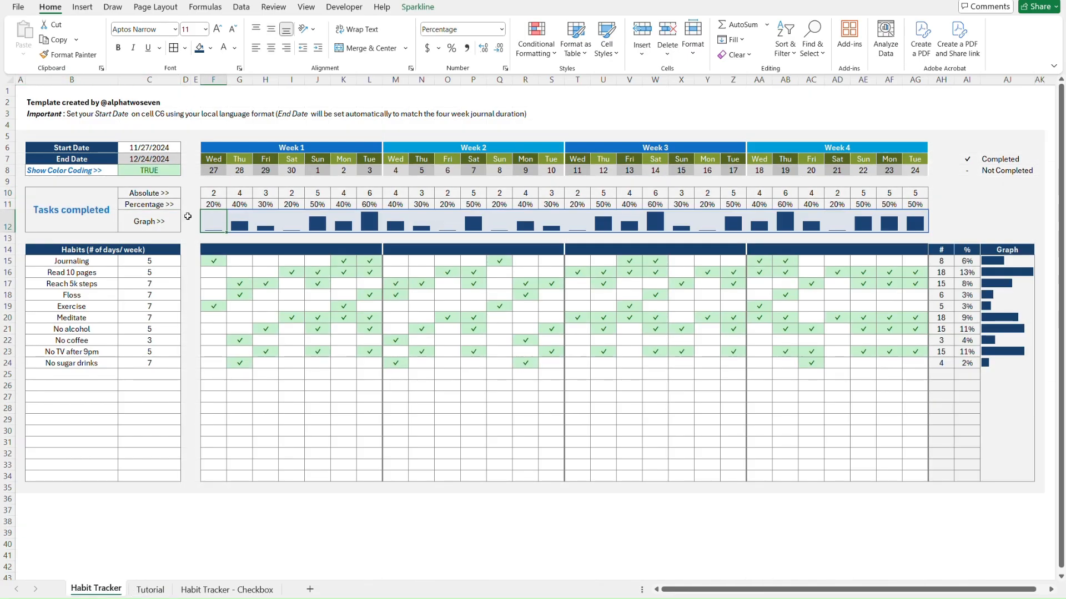
pyautogui.click(94, 201)
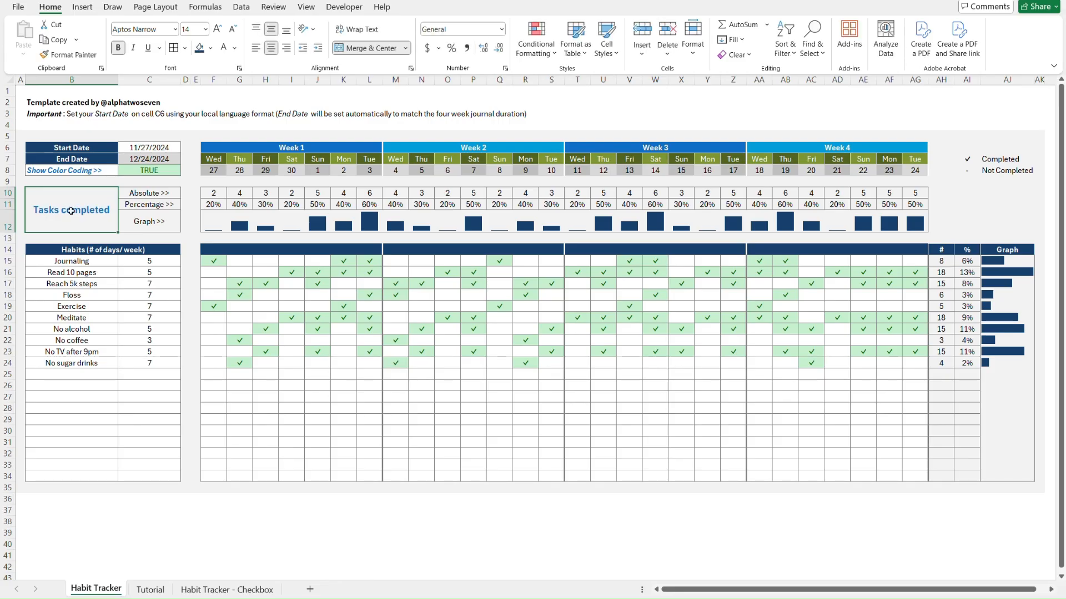
pyautogui.click(235, 47)
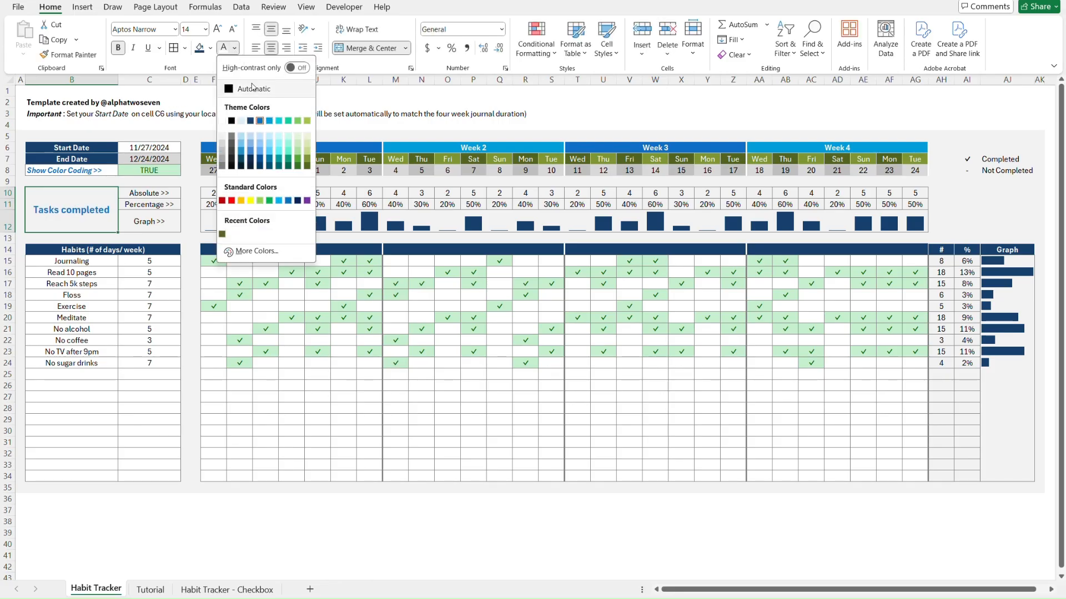
pyautogui.click(261, 122)
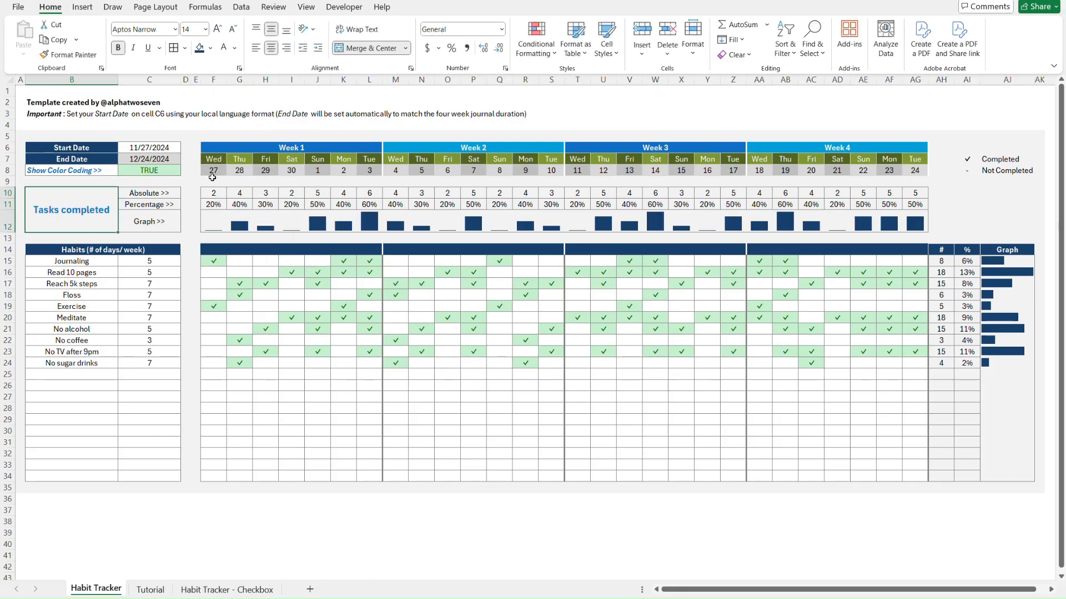
pyautogui.hotkey('ctrl', 'pagedown')
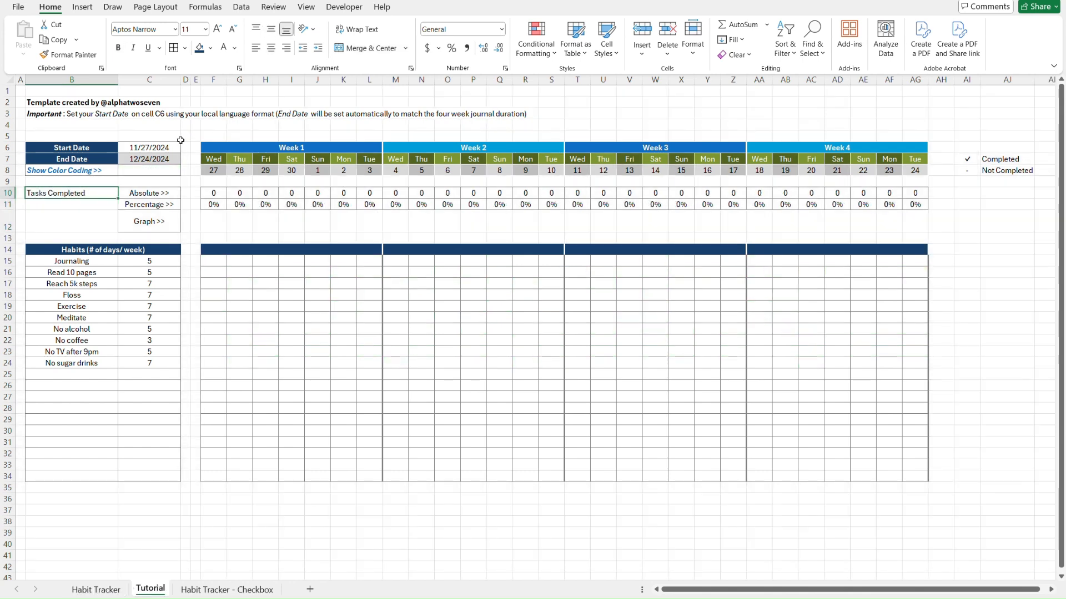
# Make B10:B12 a bold blue 14 pt title, middle-aligned and merged and centred
pyautogui.hotkey('shift', 'Down')
pyautogui.hotkey('shift', 'Down')
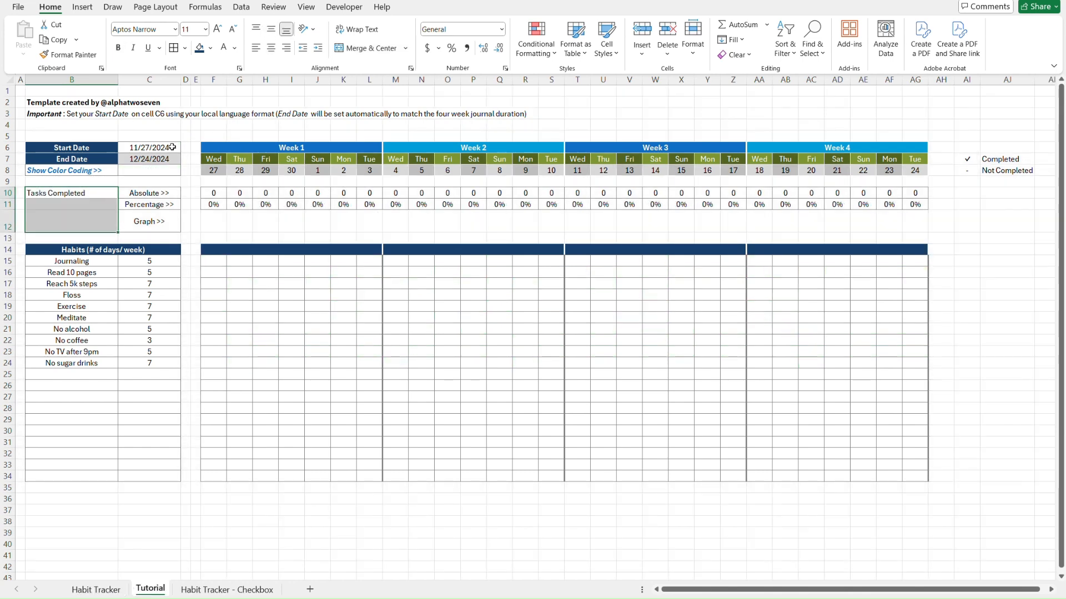
pyautogui.click(194, 29)
pyautogui.press('Return')
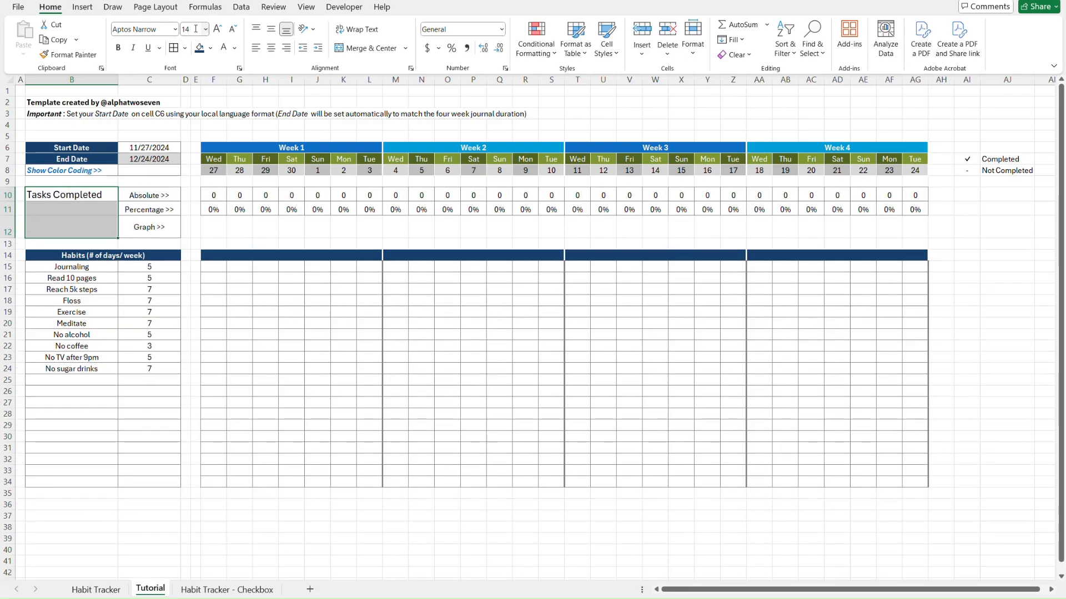
pyautogui.click(235, 48)
pyautogui.click(260, 120)
pyautogui.click(119, 48)
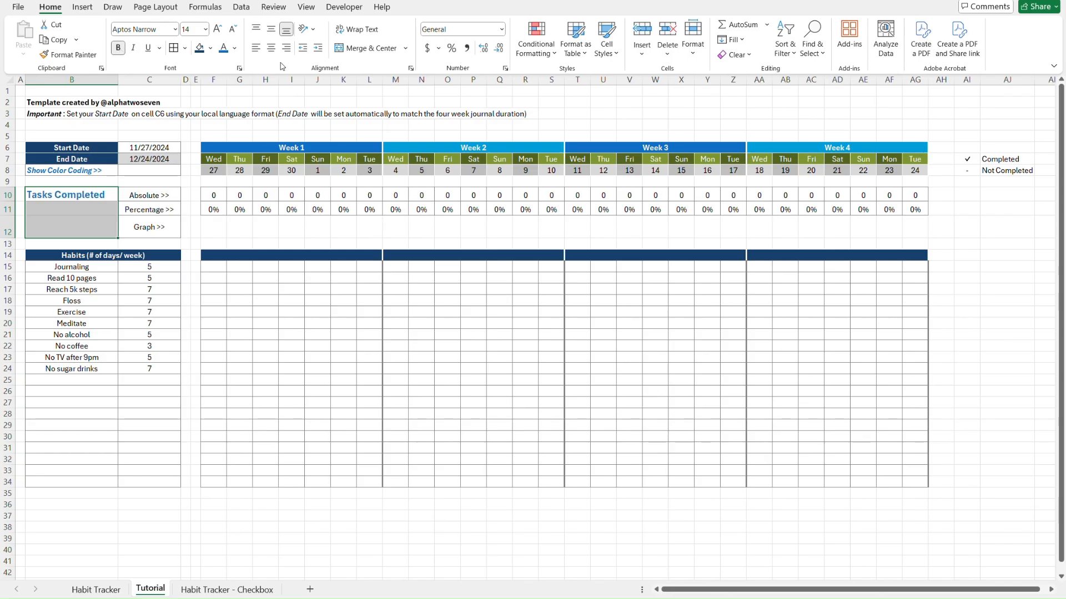
pyautogui.click(271, 30)
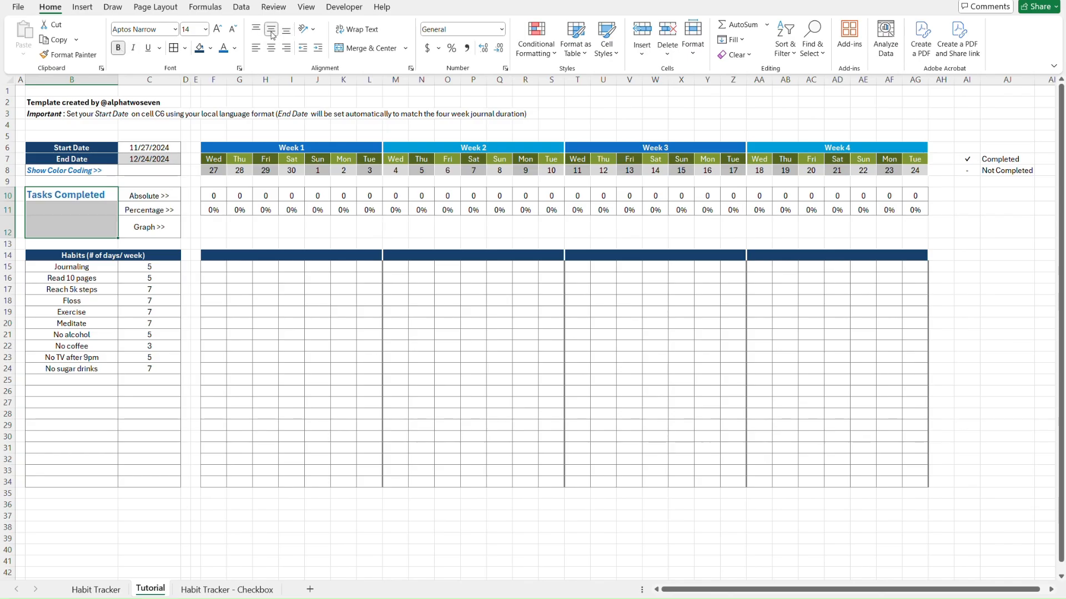
pyautogui.click(366, 50)
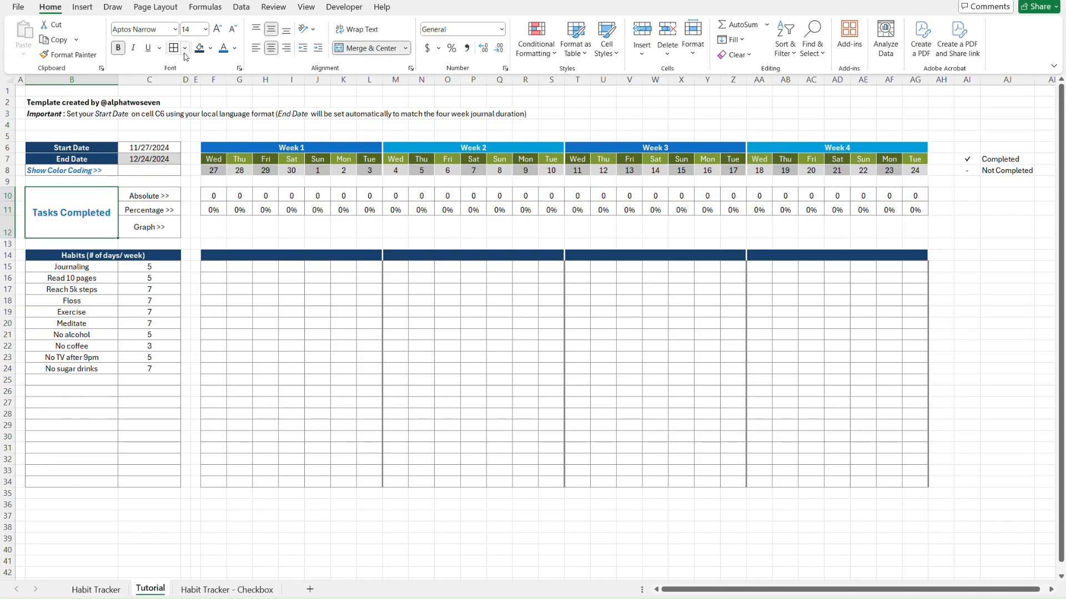
pyautogui.click(197, 197)
# Compare both sheets and check row 10's height on the finished Habit Tracker sheet
pyautogui.hotkey('ctrl', 'pageup')
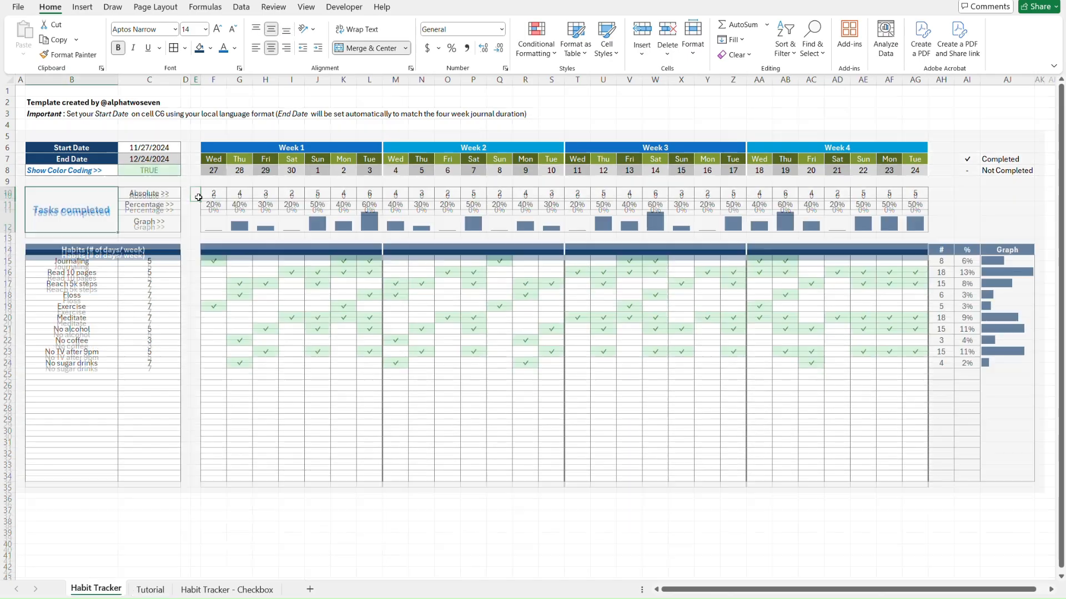
pyautogui.hotkey('ctrl', 'pagedown')
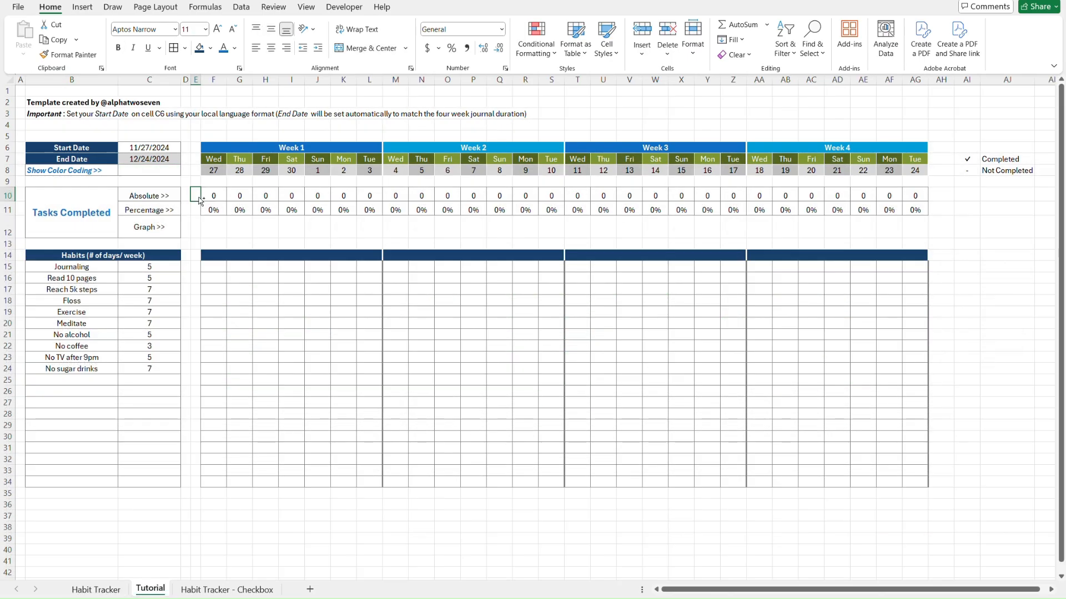
pyautogui.hotkey('ctrl', 'pageup')
pyautogui.hotkey('ctrl', 'pagedown')
pyautogui.hotkey('ctrl', 'pageup')
pyautogui.hotkey('ctrl', 'pagedown')
pyautogui.hotkey('ctrl', 'pageup')
pyautogui.click(8, 194)
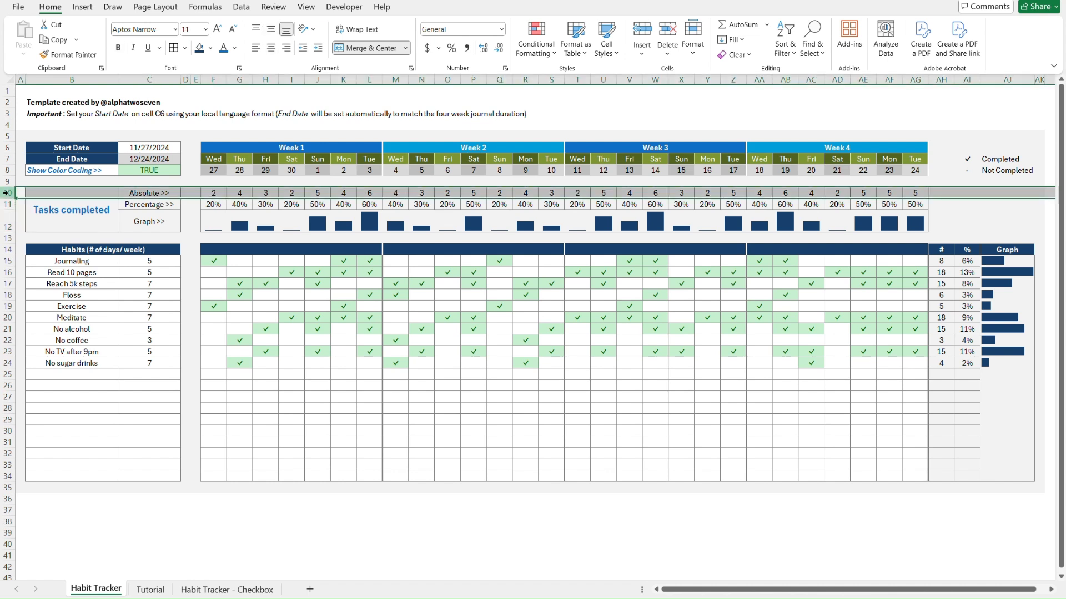
pyautogui.rightClick(8, 194)
pyautogui.click(65, 381)
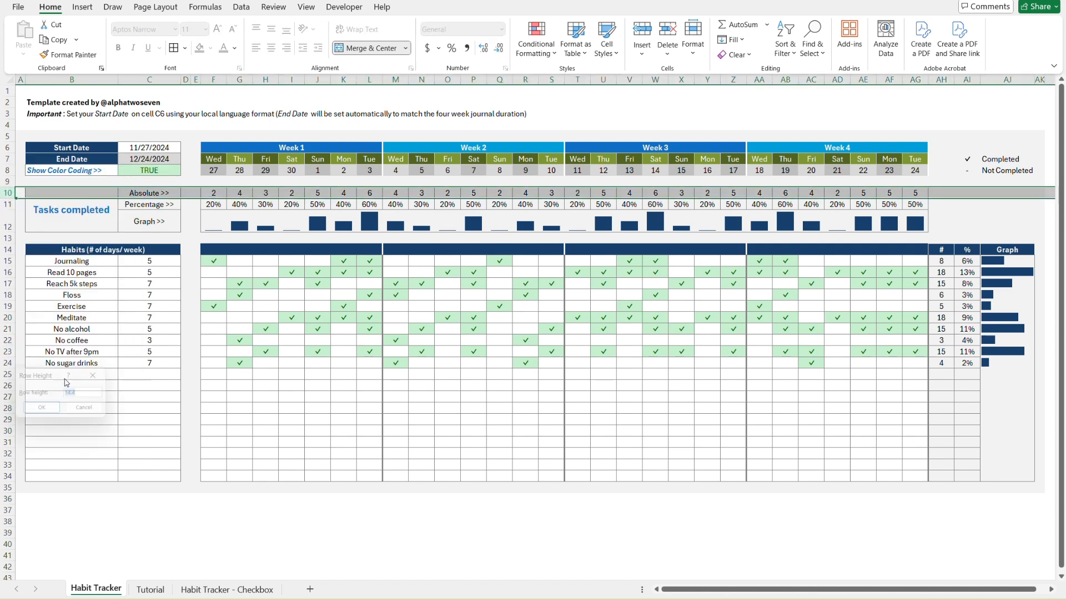
pyautogui.click(100, 378)
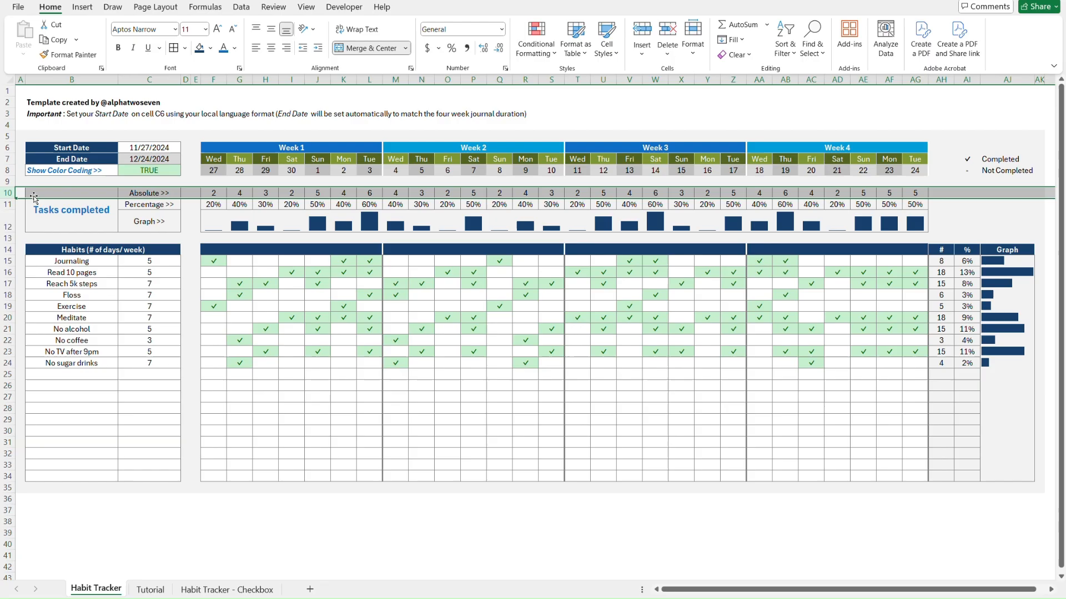
# Set rows 10 and 11 on the Tutorial sheet to a height of 14.4
pyautogui.hotkey('ctrl', 'pagedown')
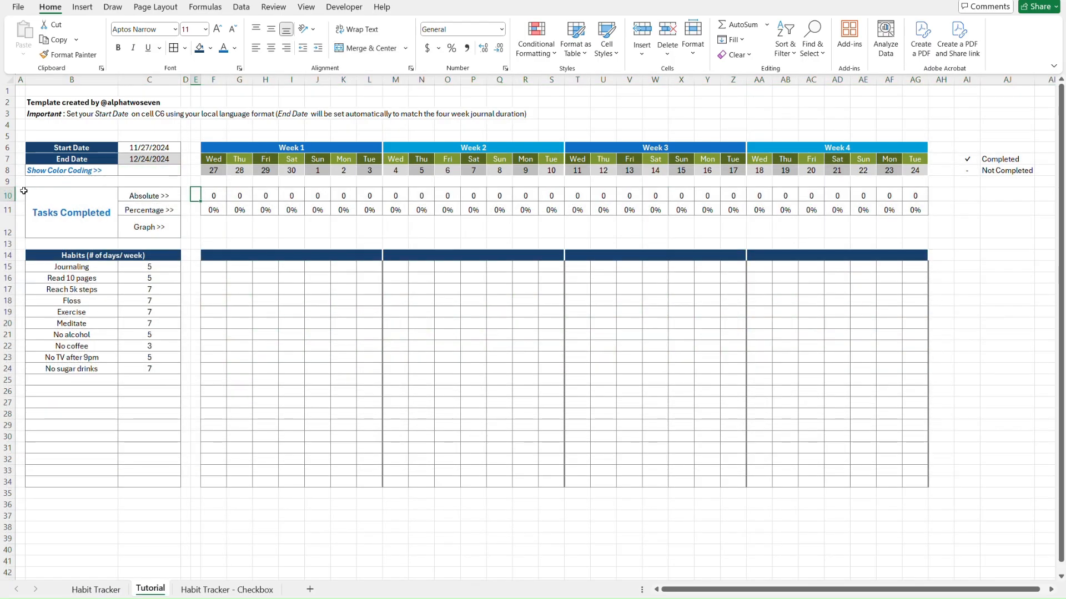
pyautogui.click(7, 195)
pyautogui.hotkey('shift', 'Down')
pyautogui.hotkey('shift', 'Down')
pyautogui.hotkey('shift', 'Down')
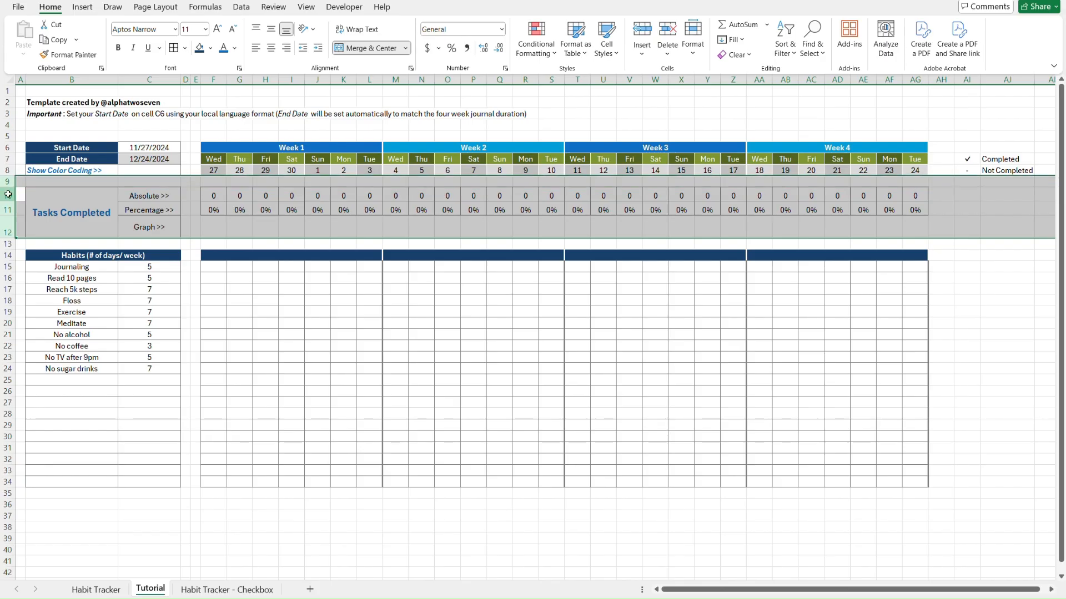
pyautogui.click(5, 195)
pyautogui.click(7, 215)
pyautogui.keyDown('shift'); pyautogui.click(5, 210); pyautogui.keyUp('shift')
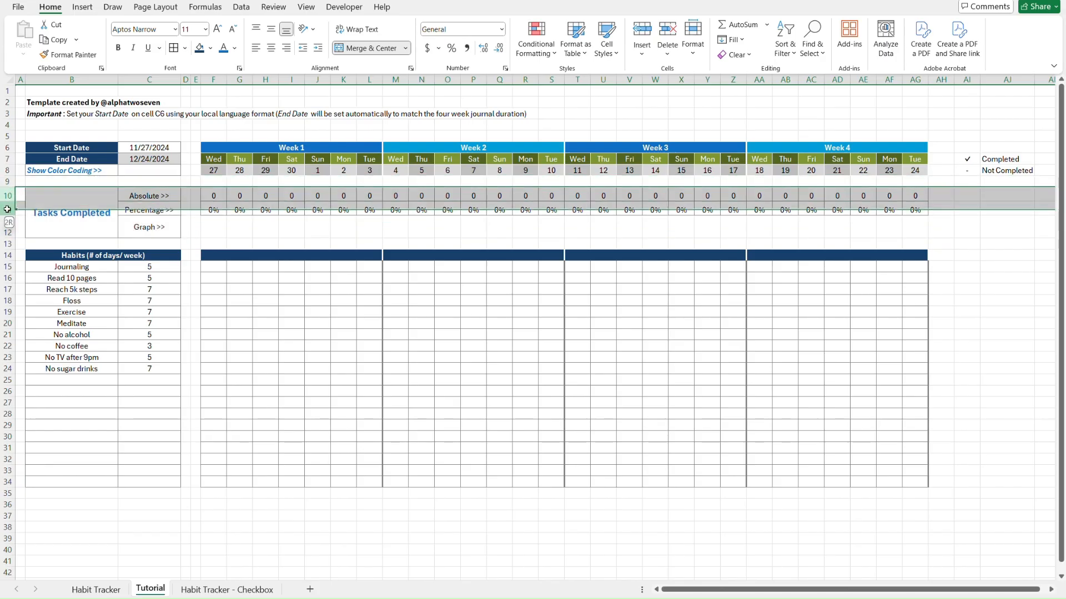
pyautogui.rightClick(5, 210)
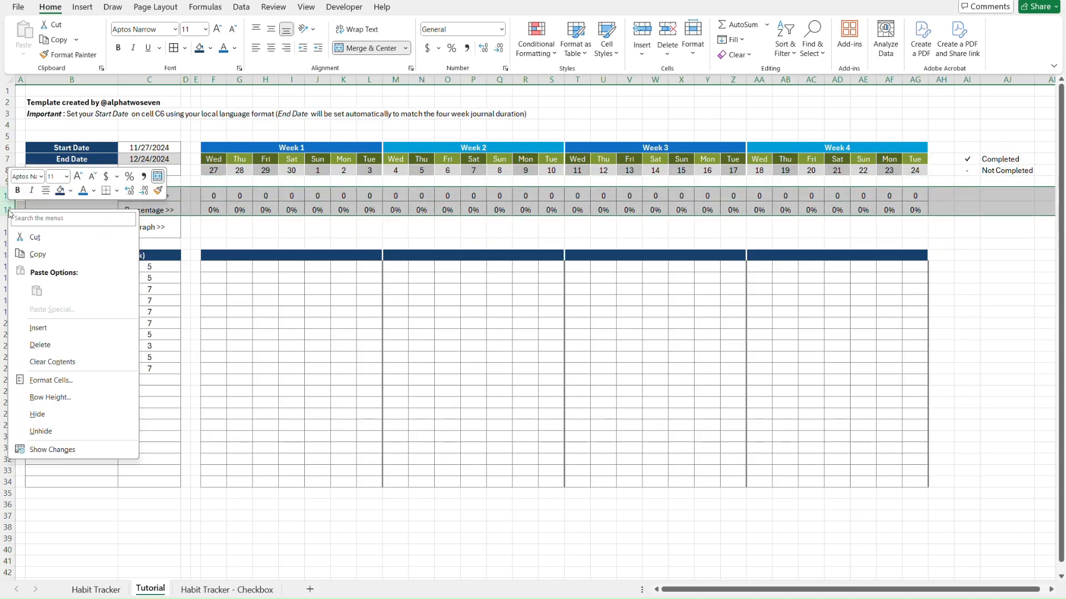
pyautogui.click(88, 395)
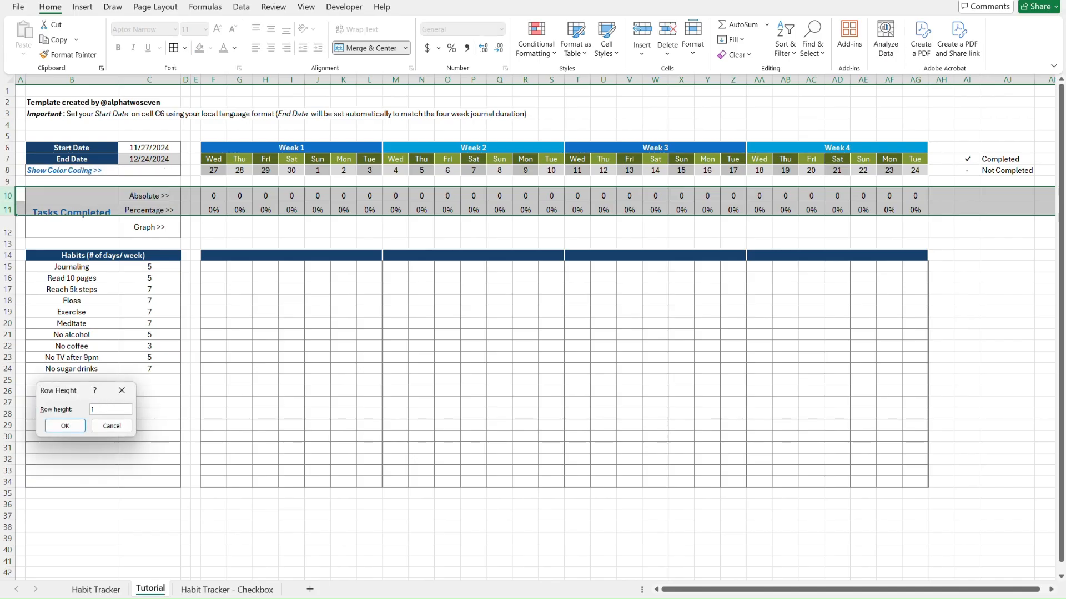
pyautogui.write('14.4')
pyautogui.press('Return')
pyautogui.click(222, 368)
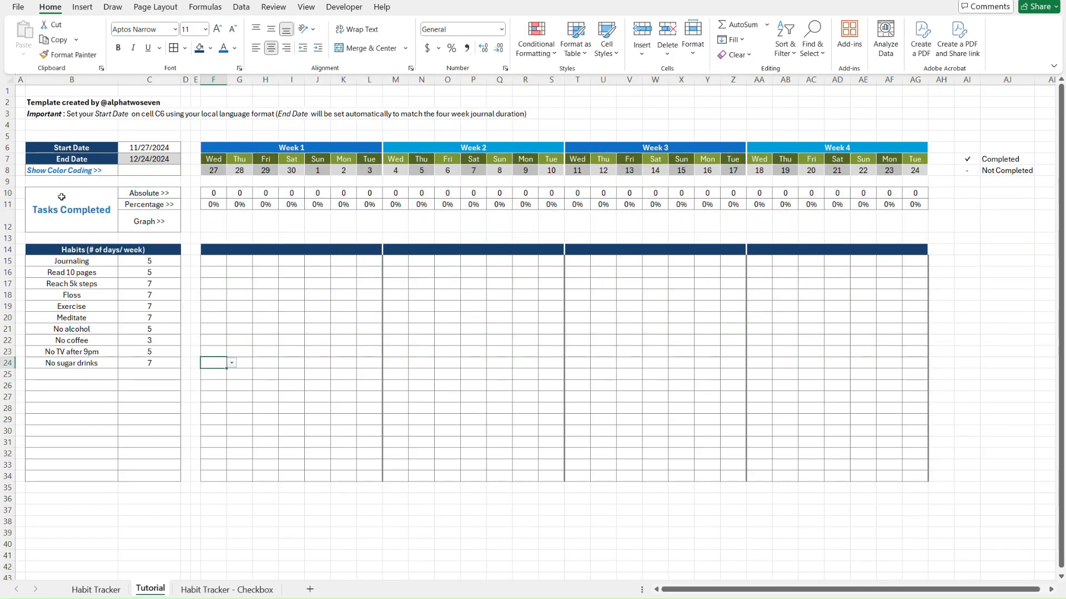
# Change the title text in B10 to 'Tasks completed' with a lowercase c
pyautogui.click(66, 206)
pyautogui.doubleClick(66, 207)
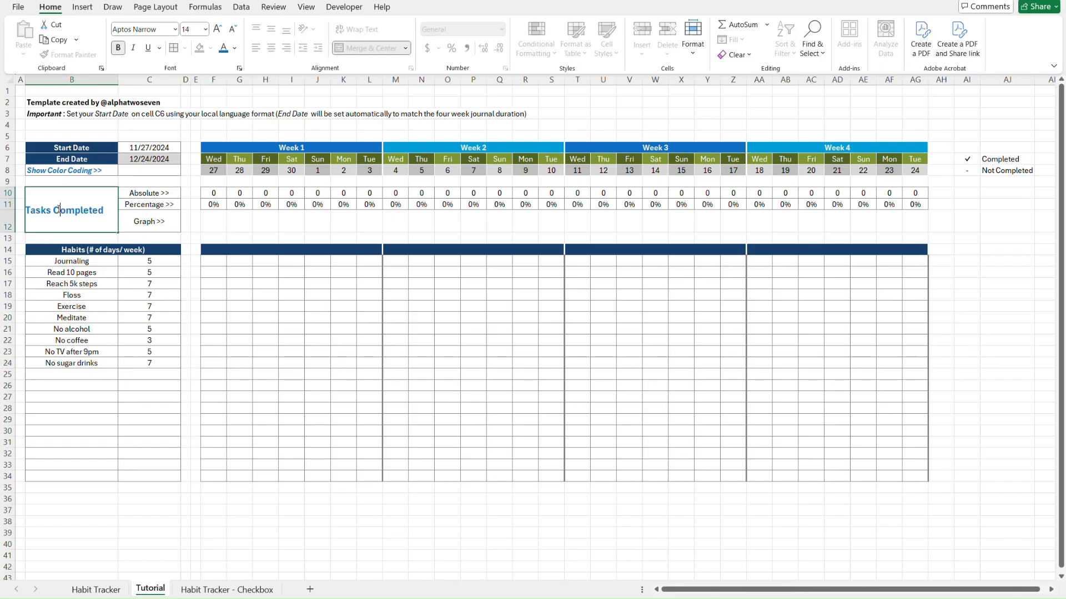
pyautogui.press('BackSpace')
pyautogui.write('c')
pyautogui.press('Return')
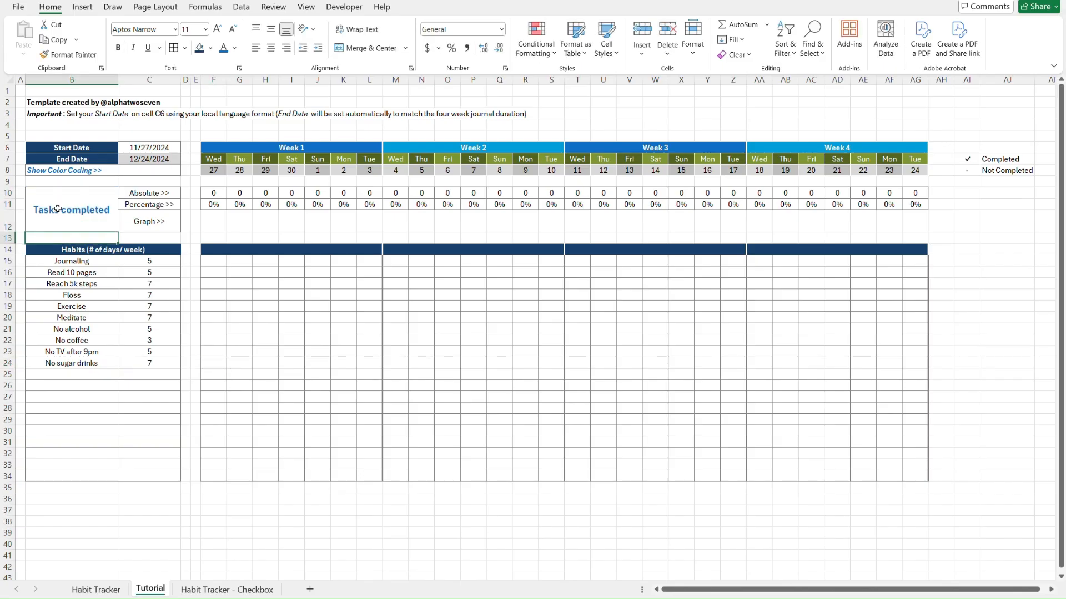
pyautogui.hotkey('ctrl', 'Home')
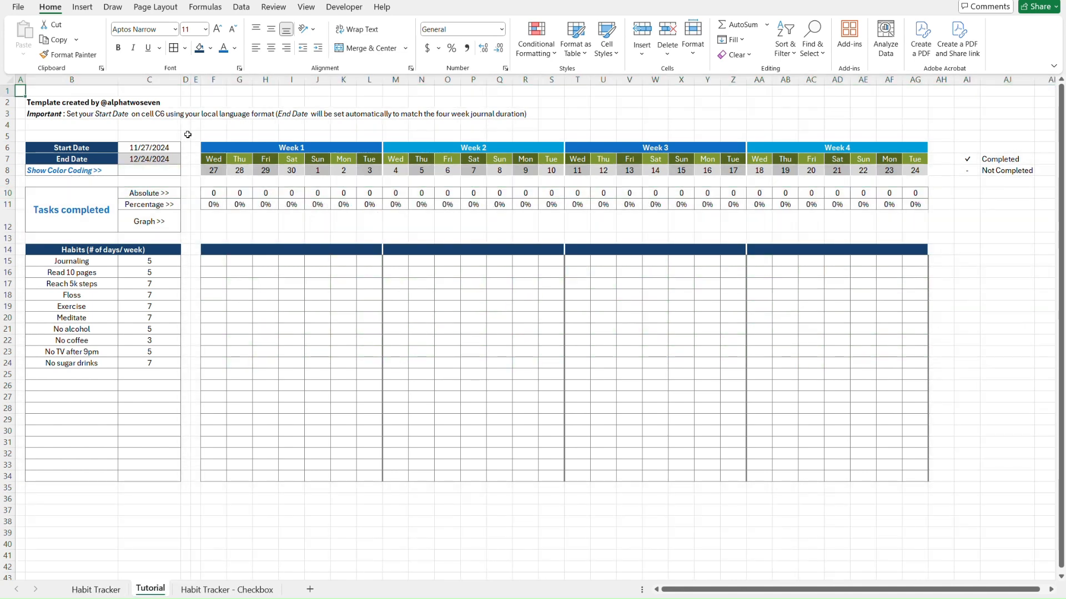
pyautogui.hotkey('ctrl', 'pagedown')
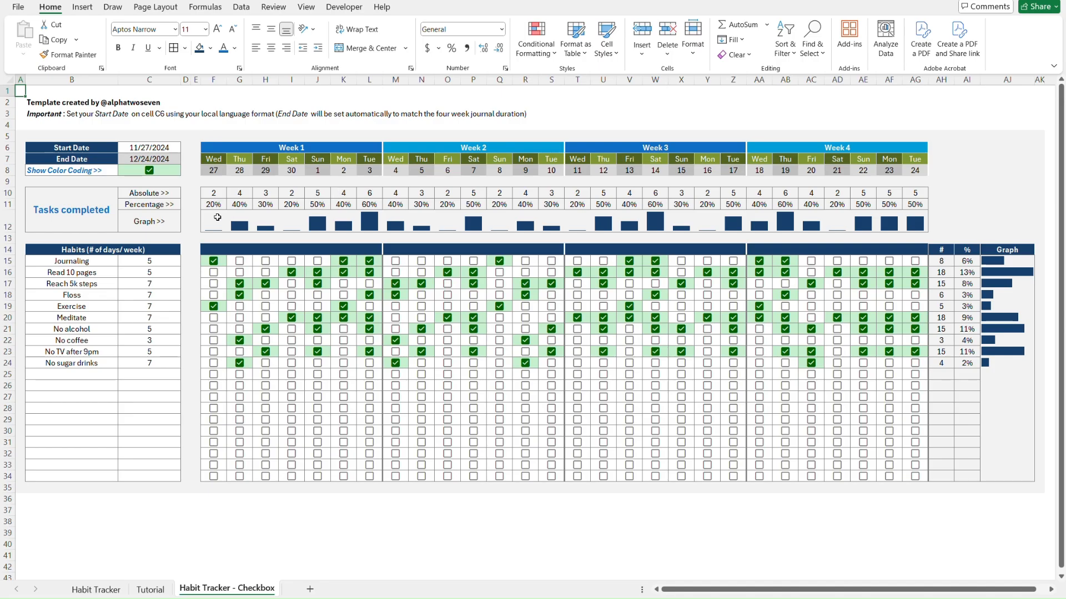
pyautogui.hotkey('ctrl', 'pageup')
pyautogui.hotkey('ctrl', 'pageup')
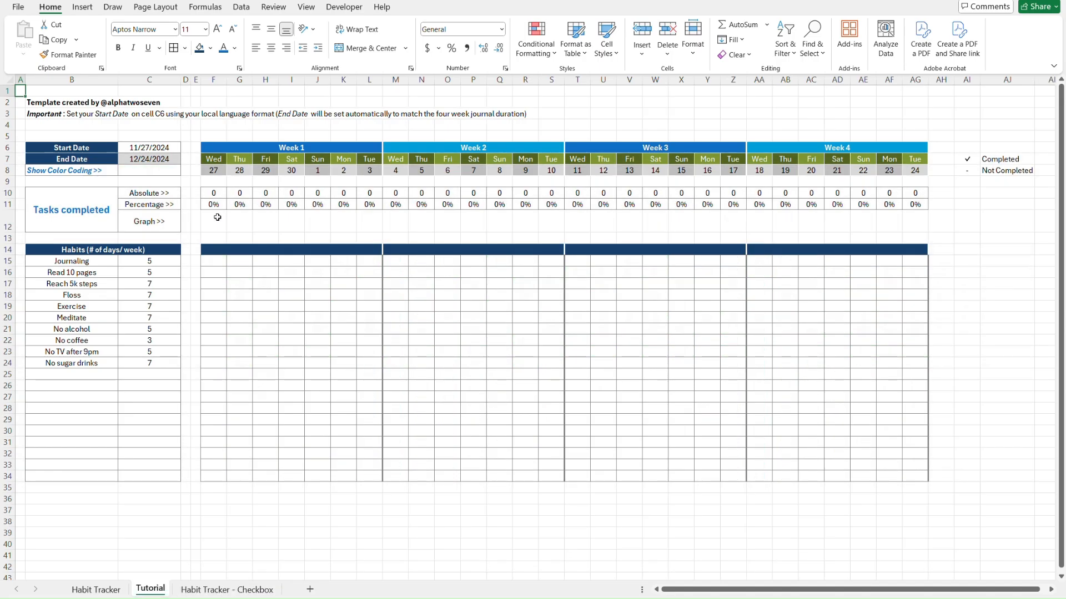
# Give F12:AG12 an Outside Borders outline instead of All Borders
pyautogui.hotkey('ctrl', 'pagedown')
pyautogui.click(217, 217)
pyautogui.moveTo(218, 217); pyautogui.dragTo(922, 221)
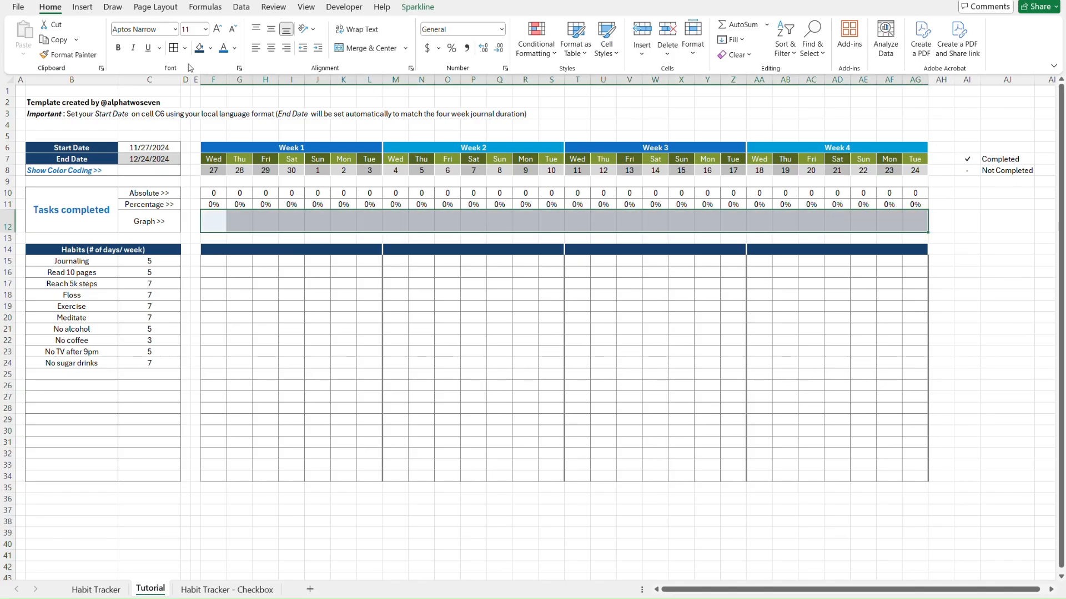
pyautogui.click(174, 54)
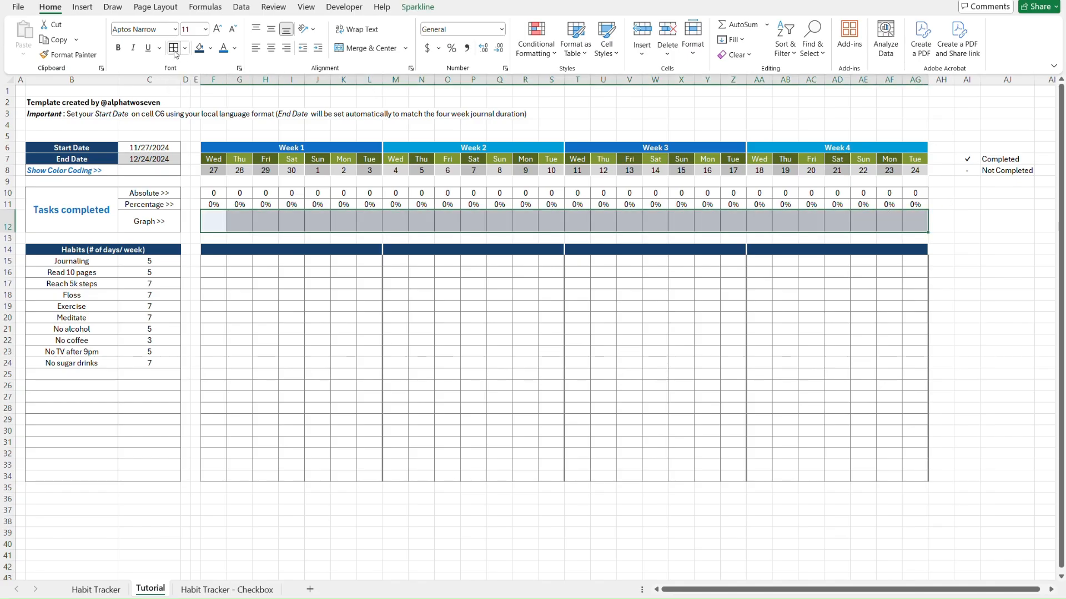
pyautogui.press('Left')
pyautogui.press('Right')
pyautogui.press('Right')
pyautogui.press('Right')
pyautogui.press('Right')
pyautogui.press('Right')
pyautogui.press('Right')
pyautogui.press('Right')
pyautogui.press('Right')
pyautogui.press('Right')
pyautogui.press('Right')
pyautogui.press('Right')
pyautogui.press('Right')
pyautogui.press('Right')
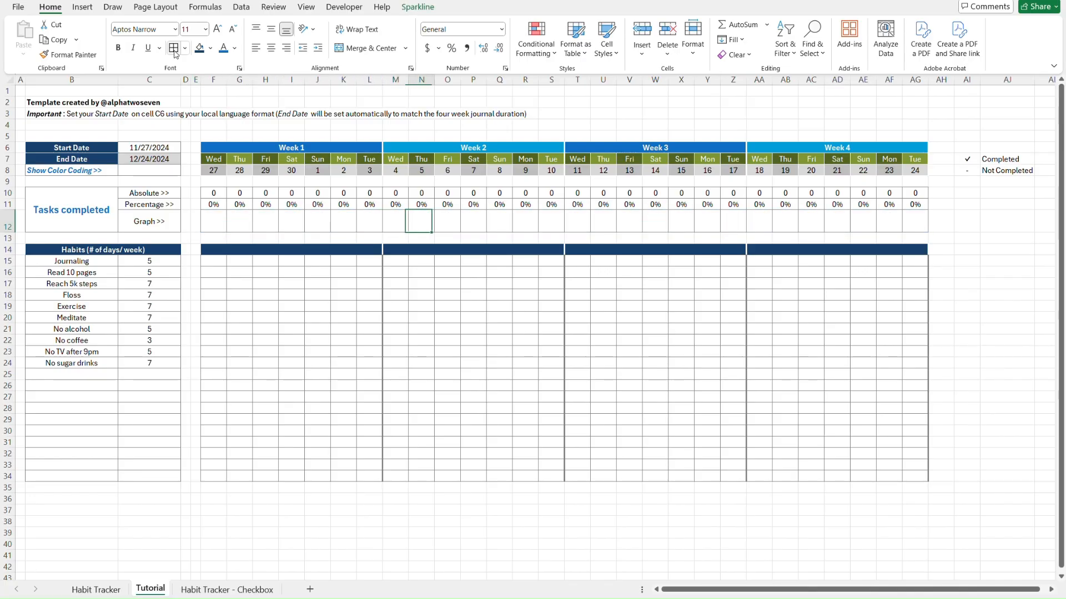
pyautogui.hotkey('ctrl', 'z')
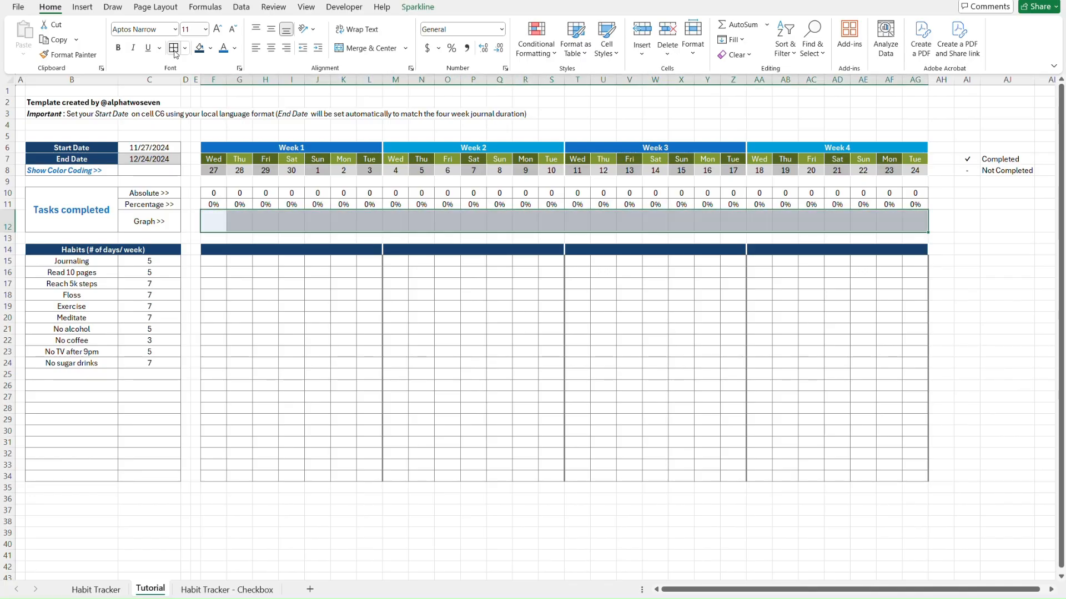
pyautogui.click(186, 50)
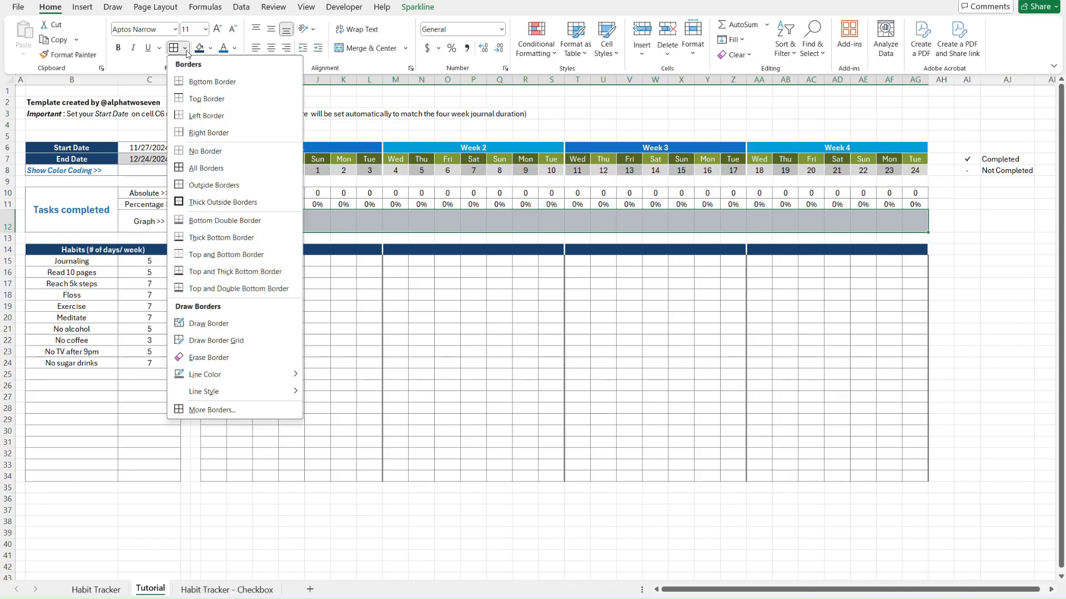
pyautogui.click(211, 185)
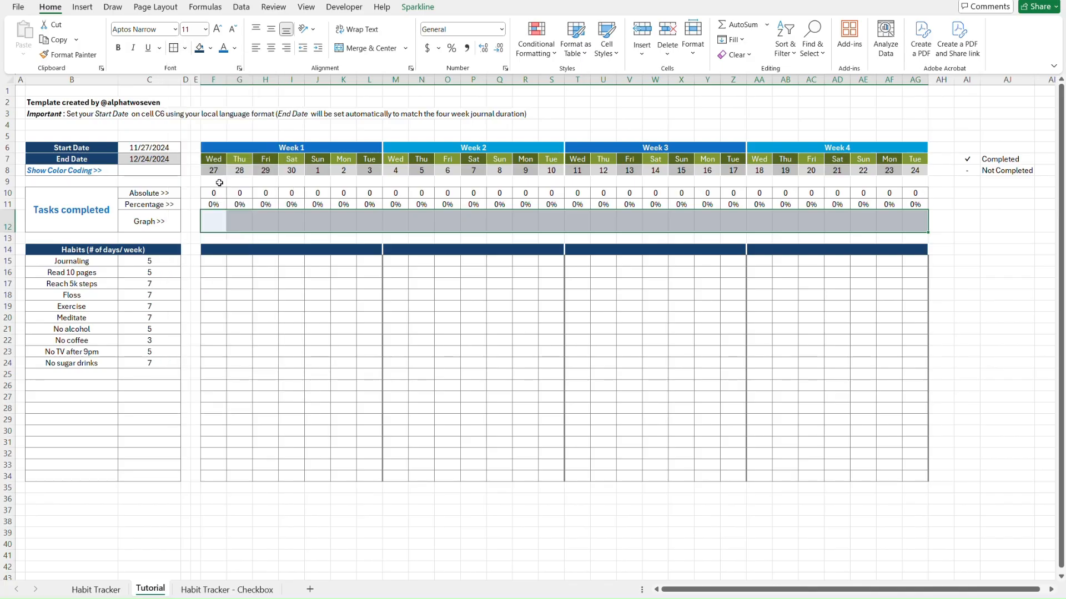
pyautogui.press('Left')
pyautogui.press('Left')
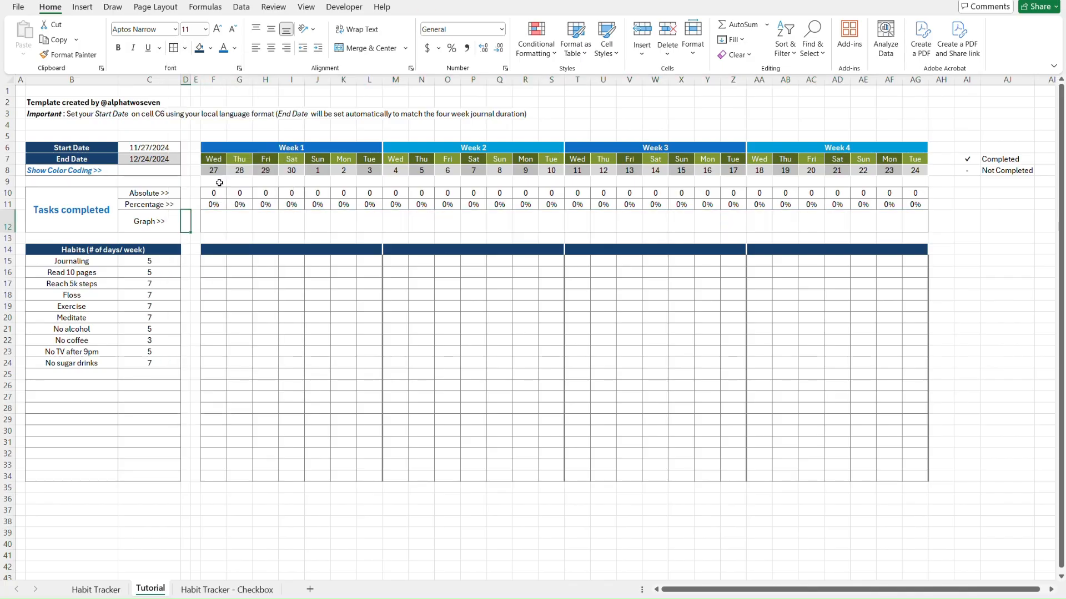
# Compare the Tutorial sheet against the finished Habit Tracker sheet
pyautogui.hotkey('ctrl', 'pageup')
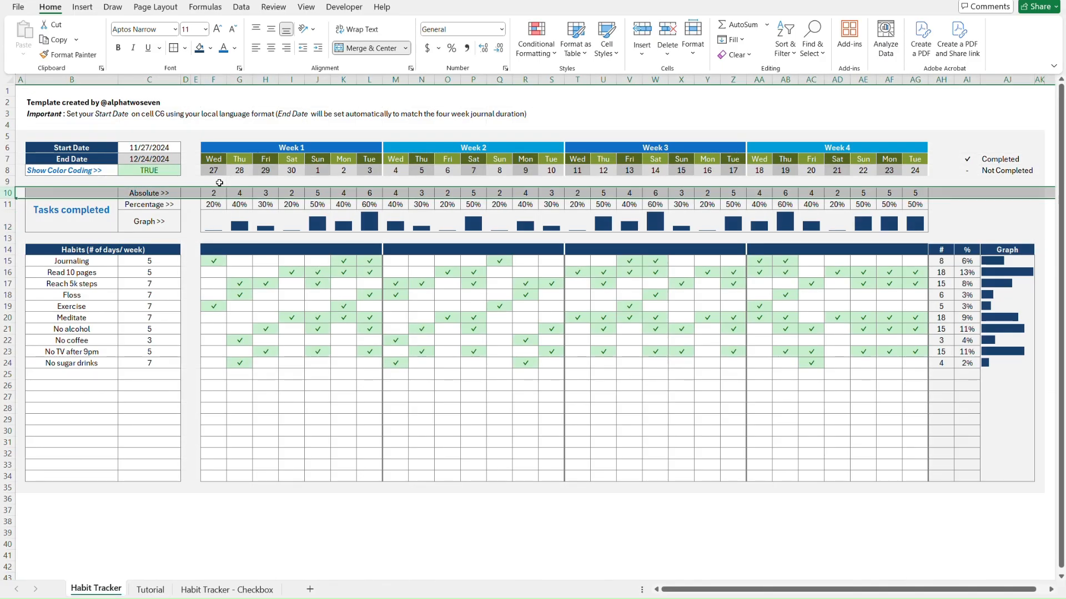
pyautogui.hotkey('ctrl', 'Home')
pyautogui.hotkey('ctrl', 'pagedown')
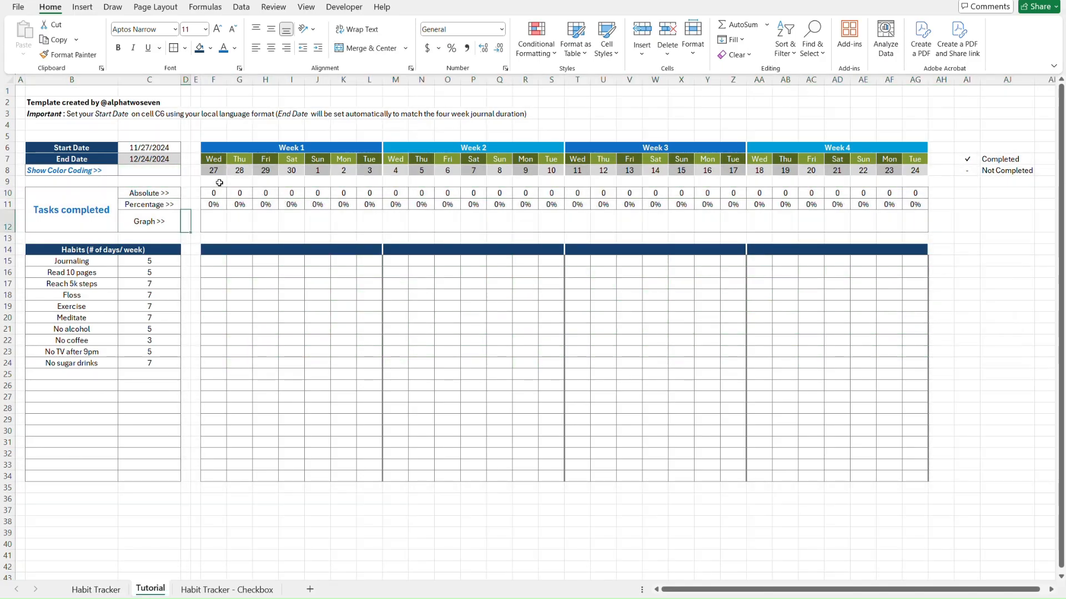
pyautogui.hotkey('ctrl', 'pageup')
pyautogui.hotkey('ctrl', 'pagedown')
pyautogui.hotkey('ctrl', 'pageup')
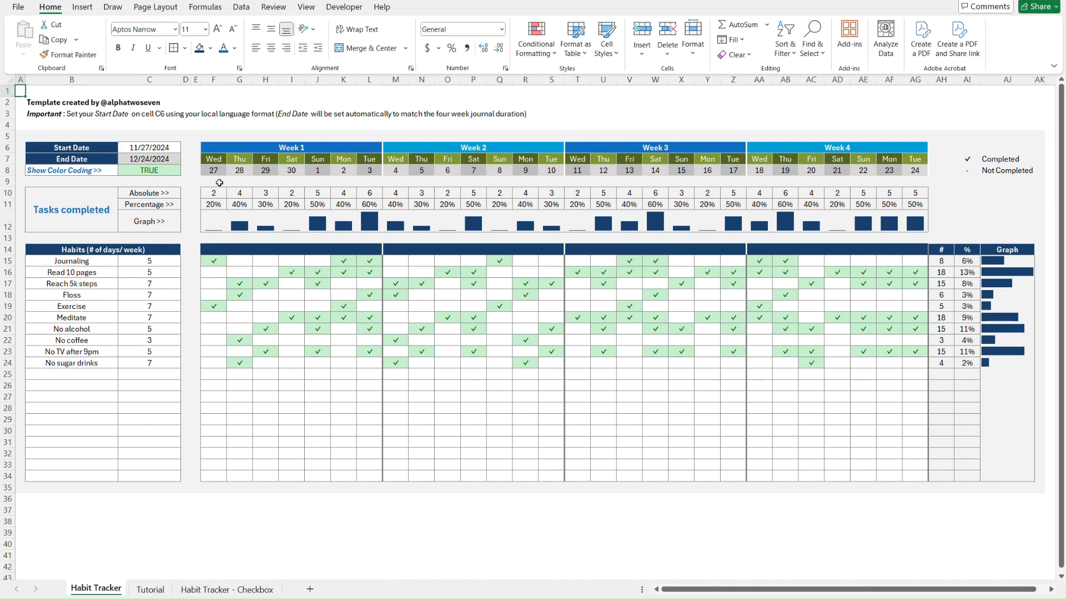
pyautogui.hotkey('ctrl', 'pagedown')
pyautogui.hotkey('ctrl', 'pageup')
pyautogui.hotkey('ctrl', 'pagedown')
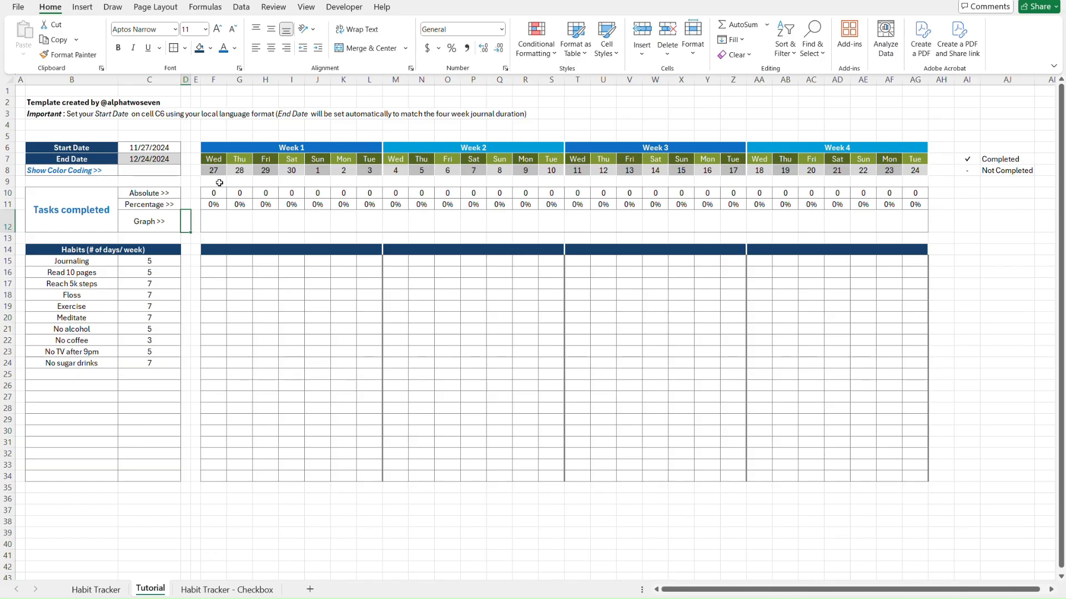
# Copy the Start Date header's dark blue formatting onto AH14:AJ14
pyautogui.click(67, 147)
pyautogui.hotkey('ctrl', 'c')
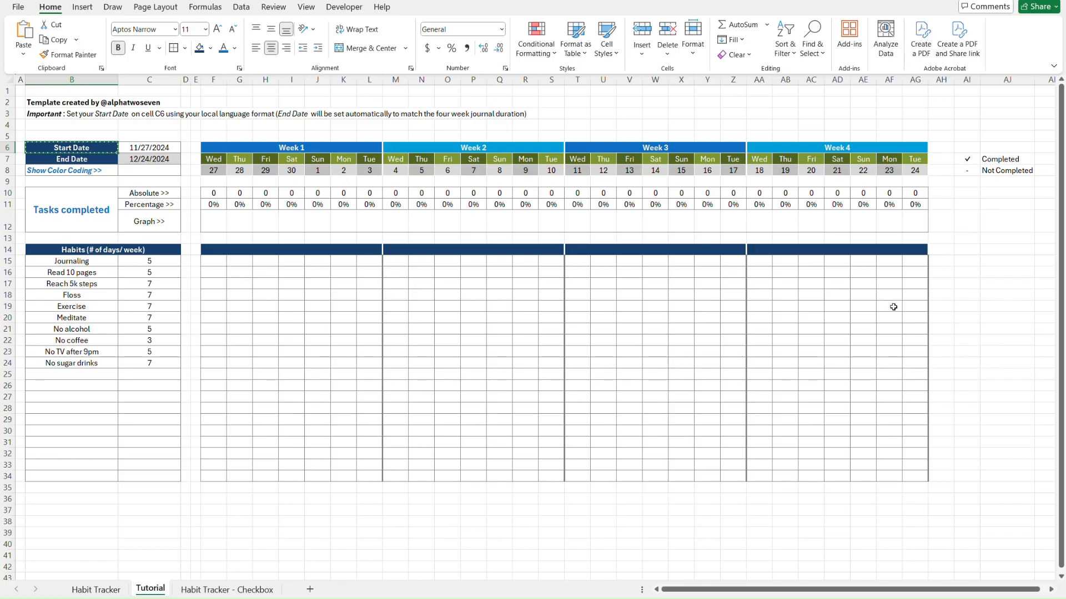
pyautogui.click(944, 249)
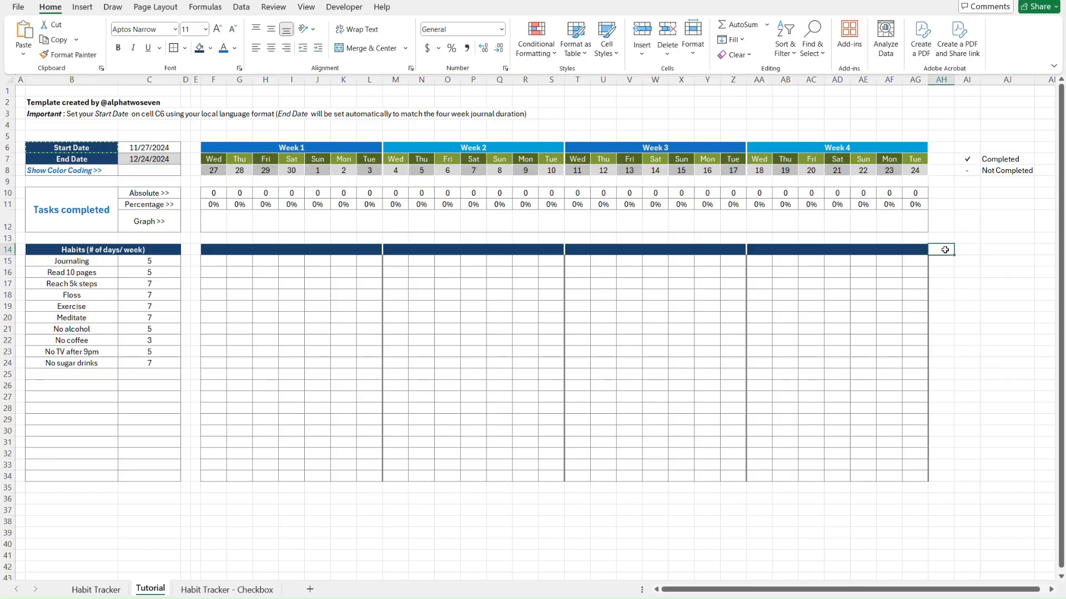
pyautogui.hotkey('shift', 'Right')
pyautogui.hotkey('shift', 'Right')
pyautogui.hotkey('ctrl', 'alt', 'v')
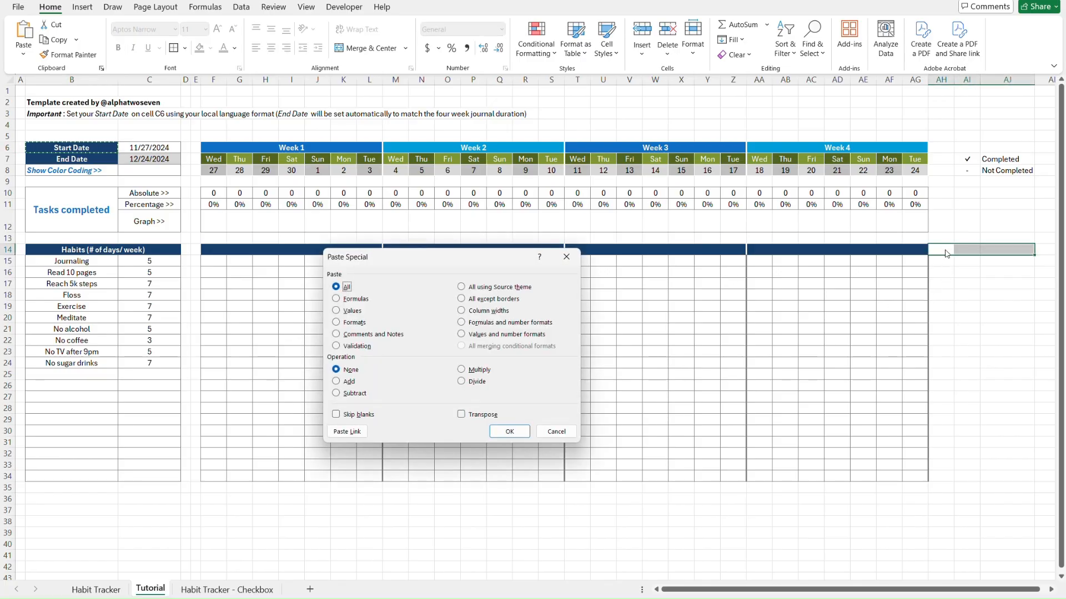
pyautogui.press('t')
pyautogui.press('Return')
pyautogui.click(945, 250)
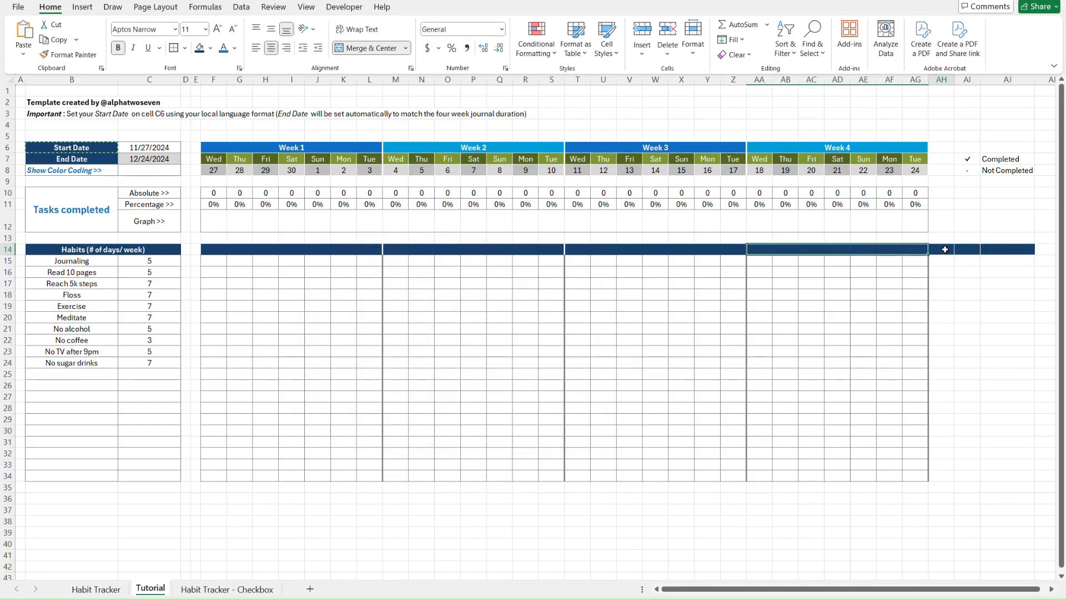
pyautogui.hotkey('ctrl', 'pageup')
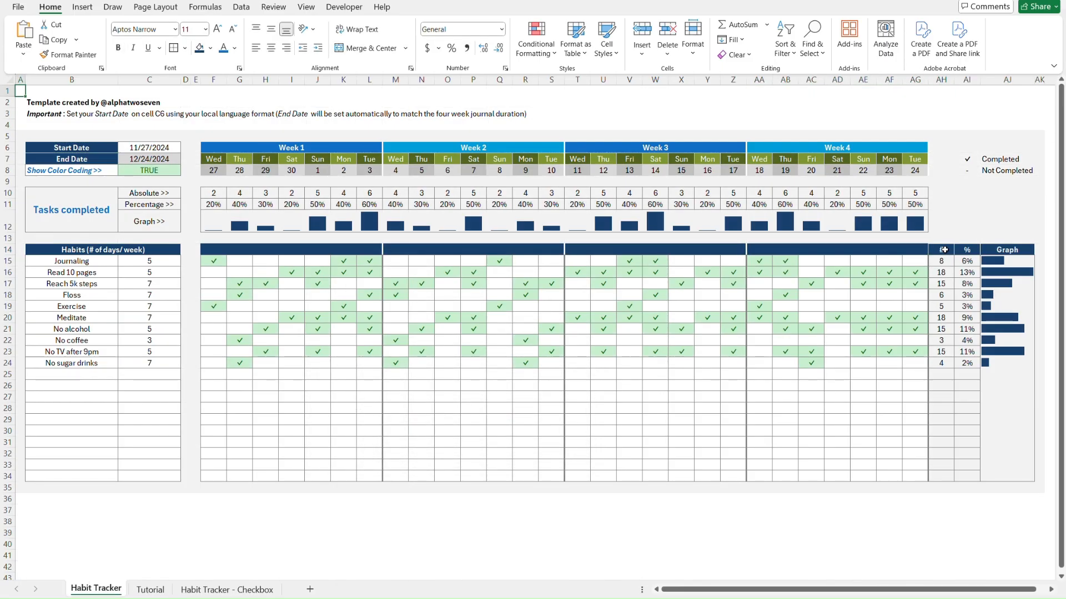
pyautogui.hotkey('ctrl', 'pagedown')
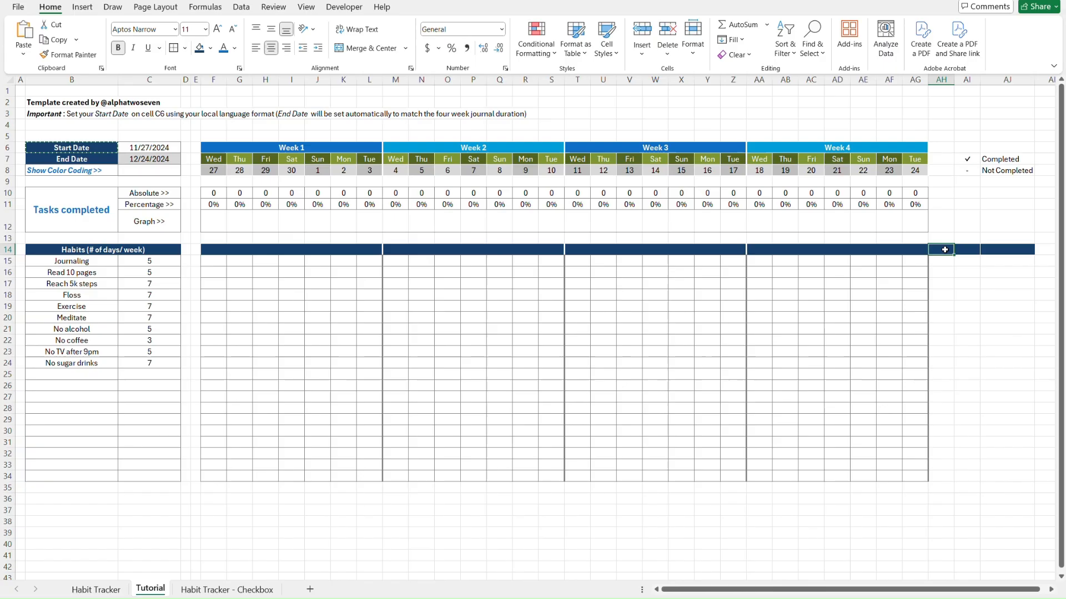
# Label AI14 '%' and AJ14 'Graph'
pyautogui.press('Escape')
pyautogui.press('Right')
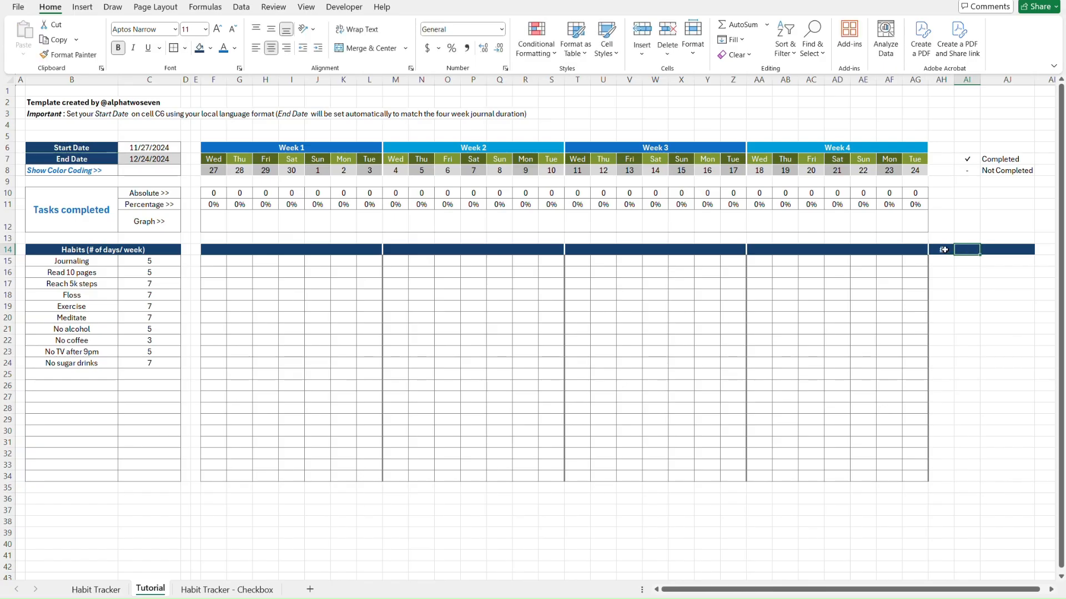
pyautogui.write('%')
pyautogui.press('Right')
pyautogui.write('Gra')
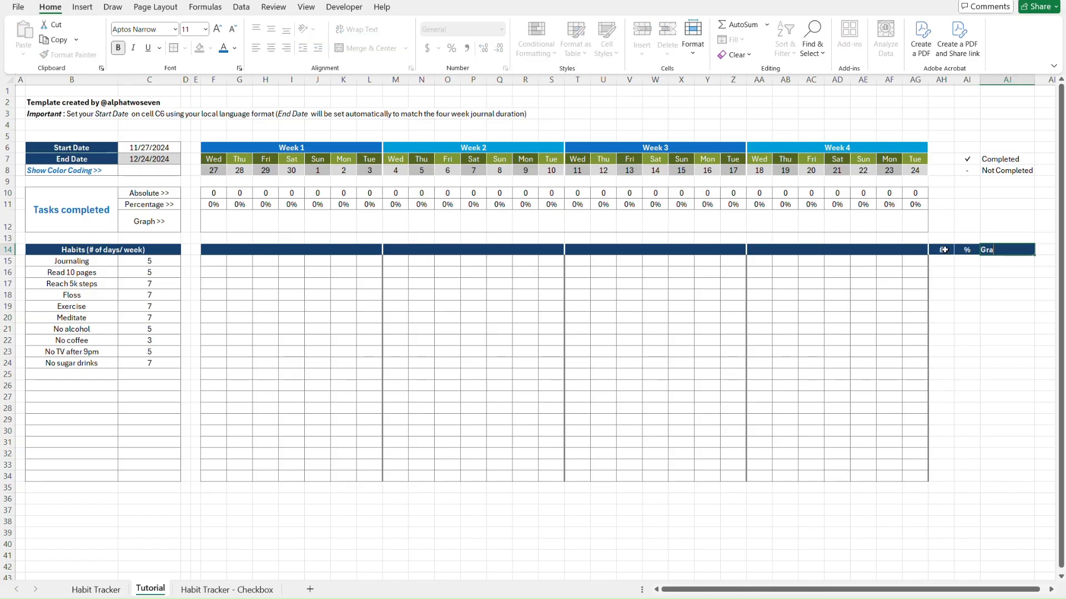
pyautogui.write('ph')
pyautogui.press('Return')
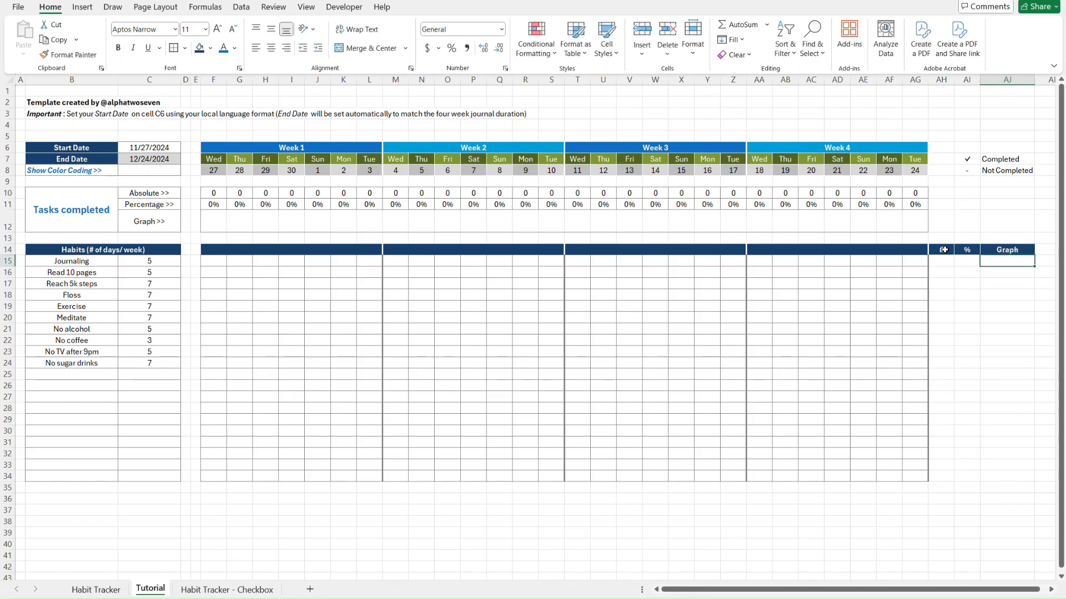
pyautogui.press('Left')
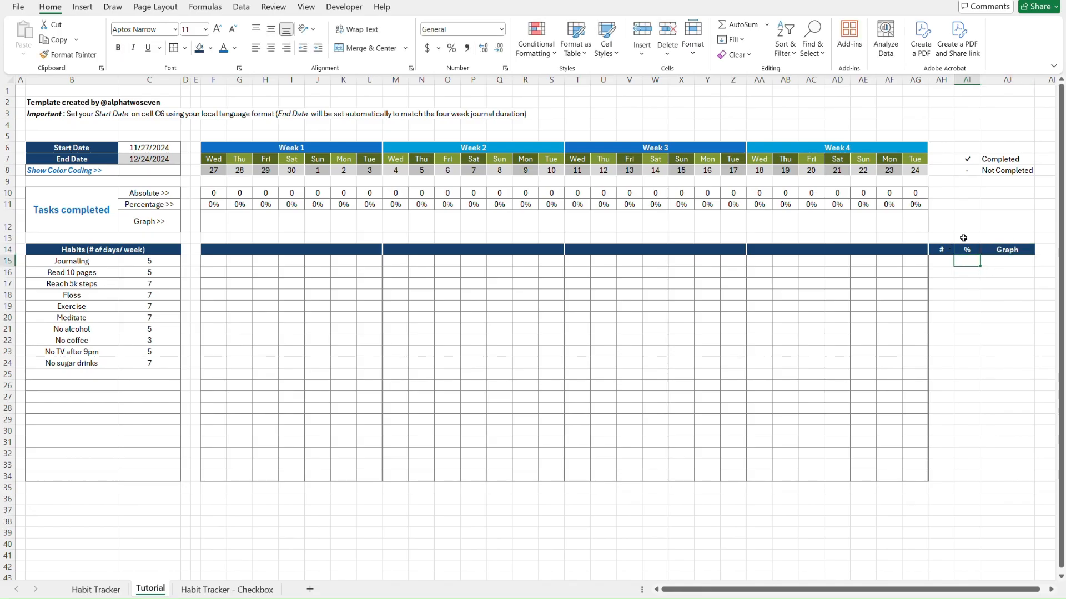
# Enter =COUNTIFS(F15:AG15,$AI$7) in AH15 to count Journaling's checkmarks, giving 0
pyautogui.hotkey('ctrl', 'pageup')
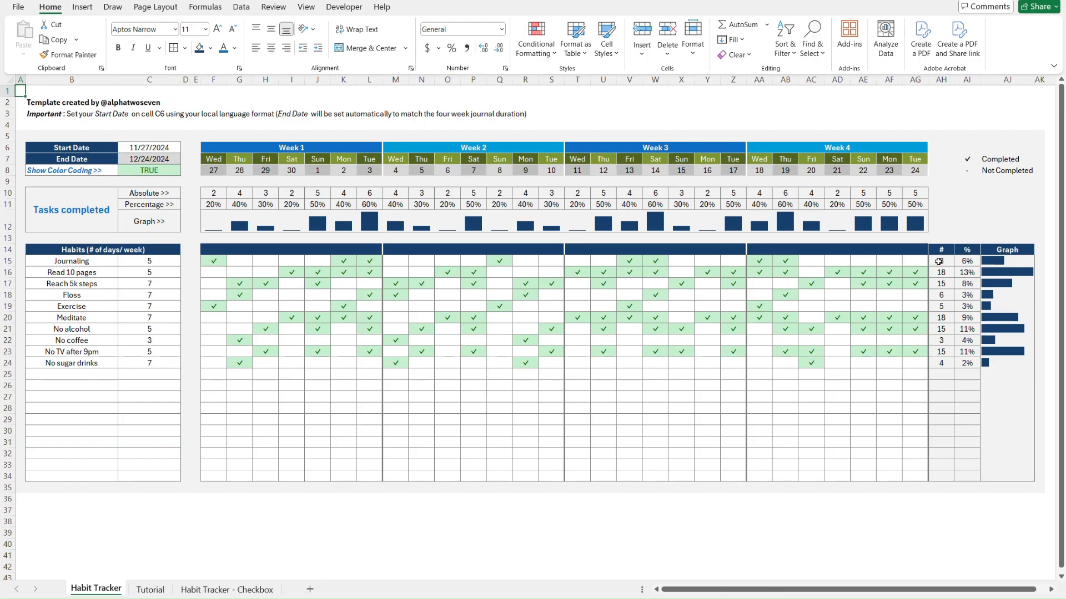
pyautogui.hotkey('ctrl', 'pagedown')
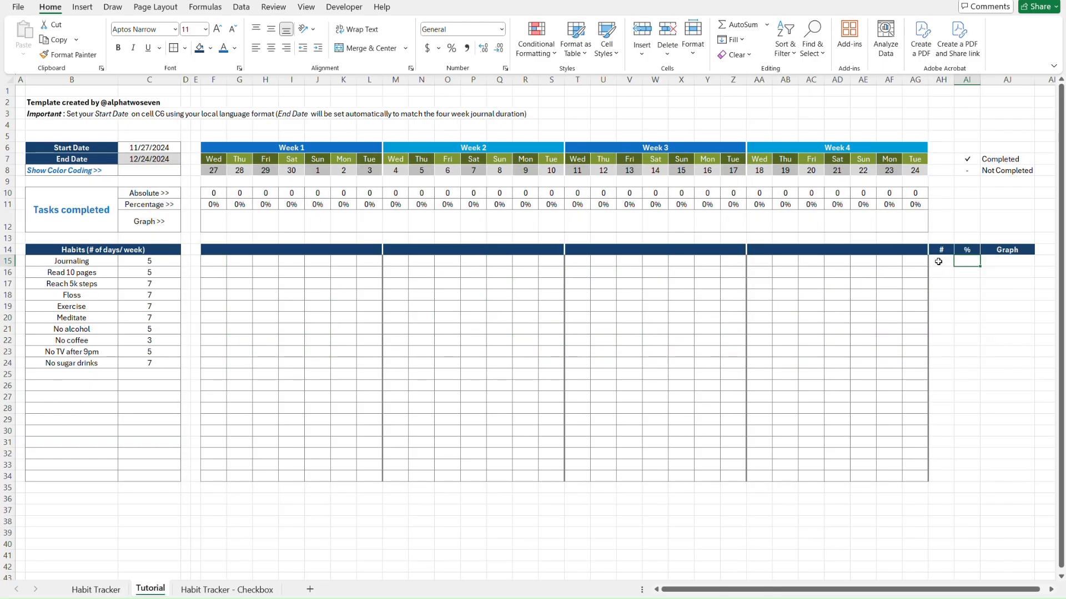
pyautogui.click(938, 261)
pyautogui.write('=COUNTIFS(')
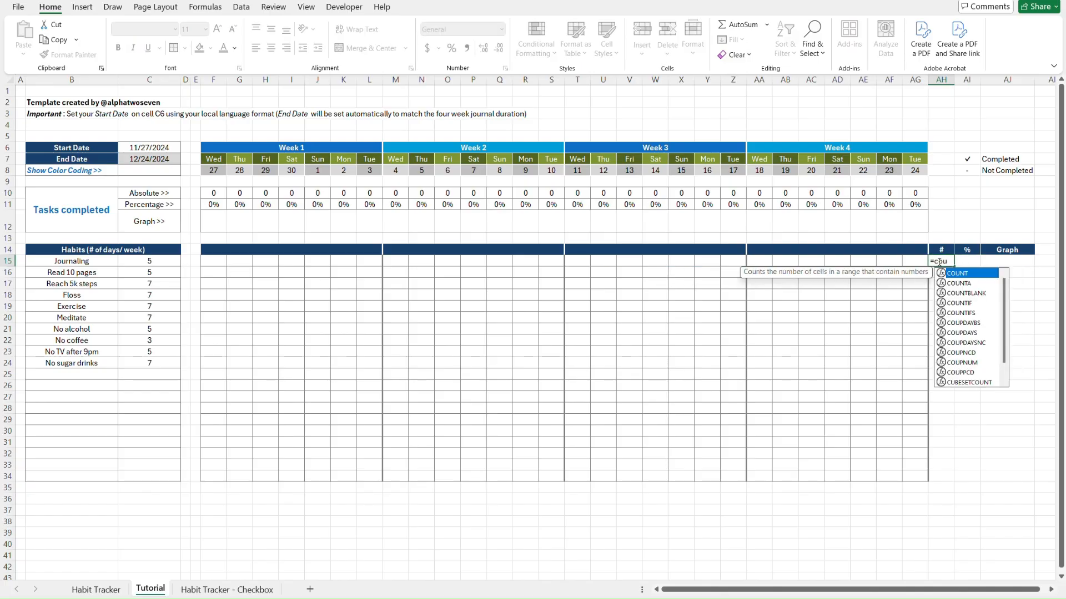
pyautogui.moveTo(914, 261); pyautogui.dragTo(202, 262)
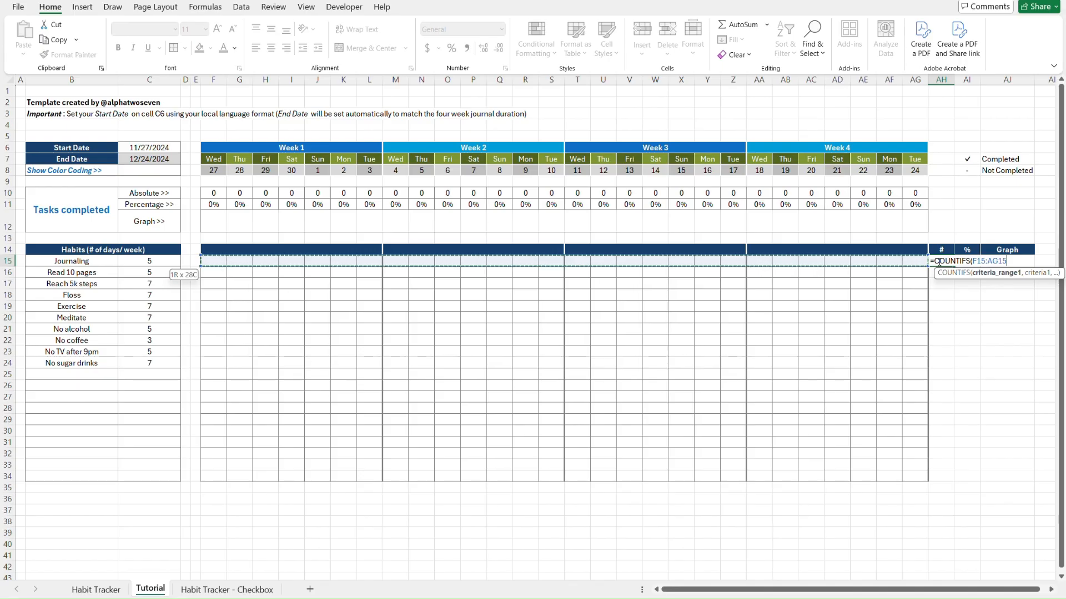
pyautogui.write(',')
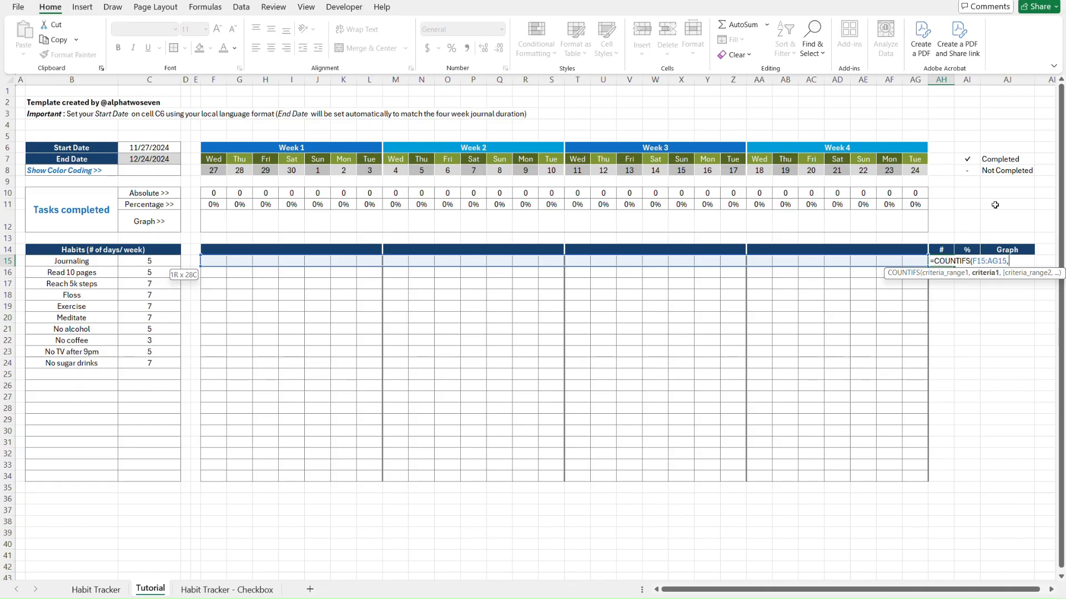
pyautogui.click(970, 160)
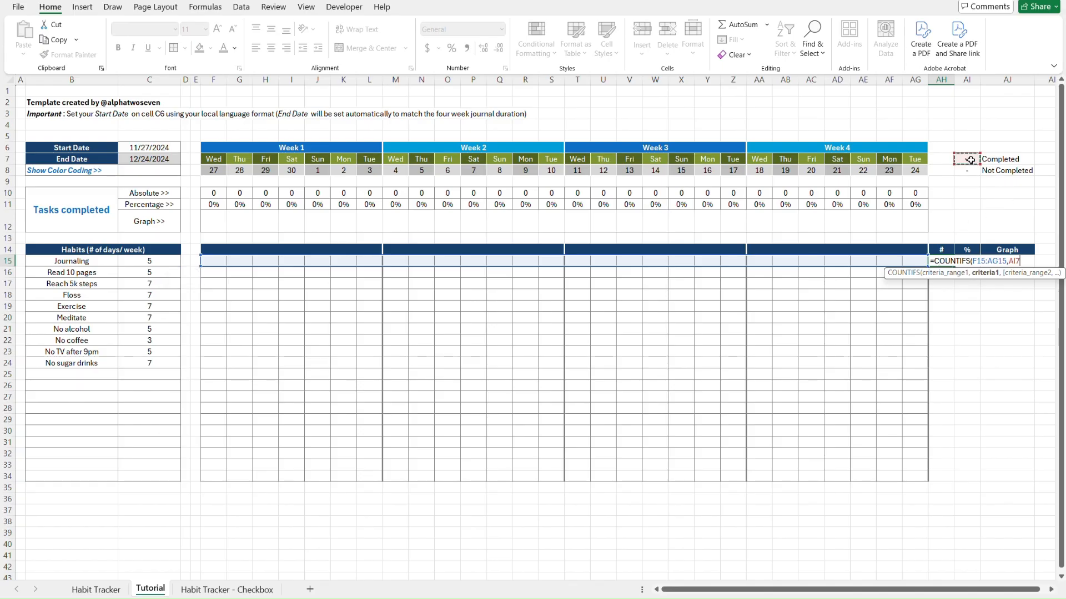
pyautogui.press('F4')
pyautogui.hotkey('ctrl', 'Return')
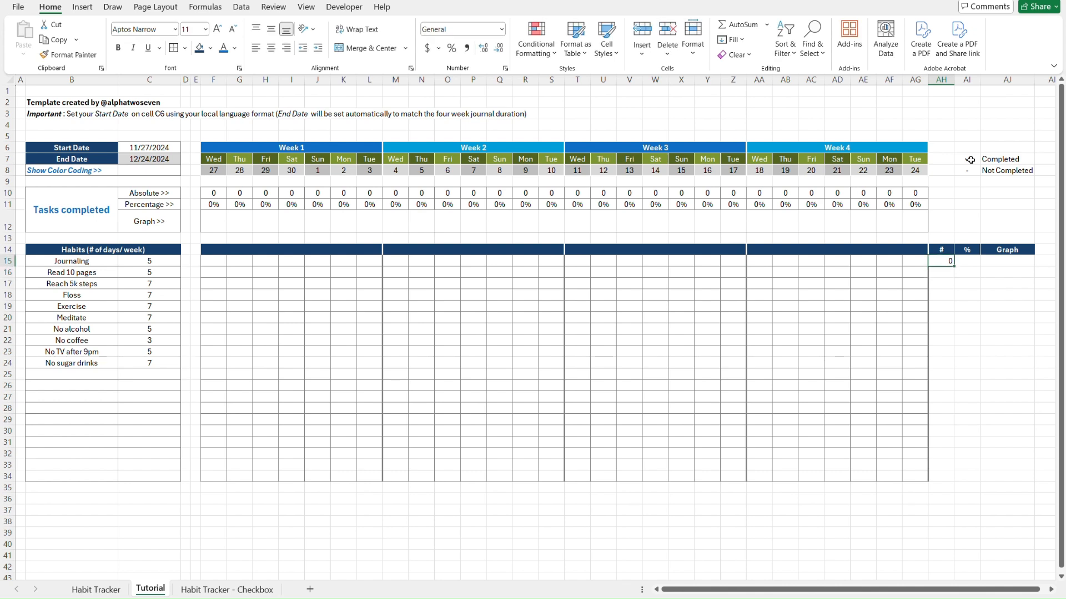
pyautogui.hotkey('ctrl', 'pageup')
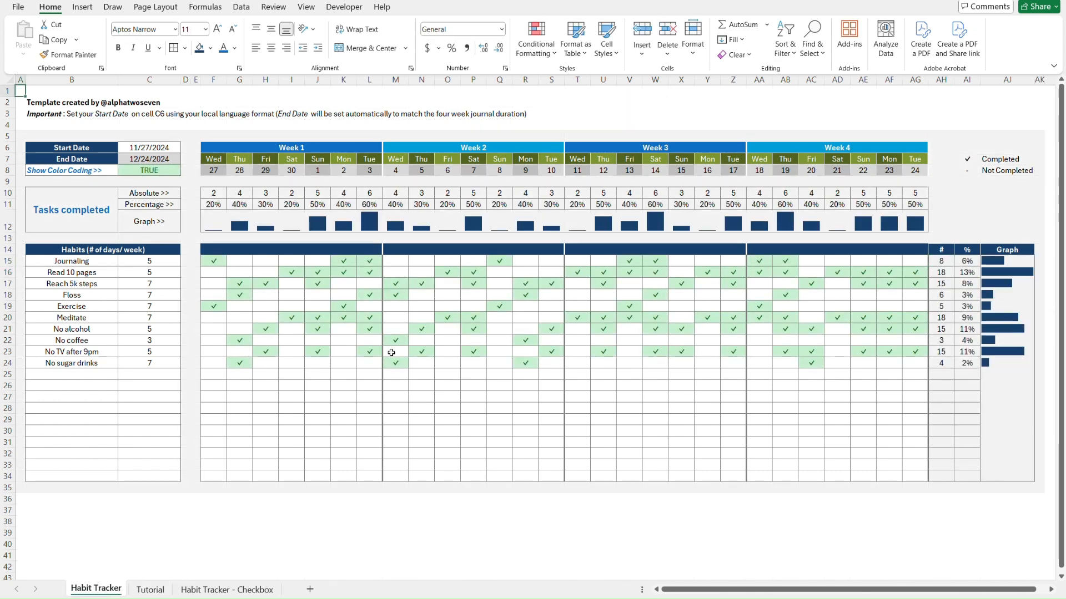
# Paste Habit Tracker's F15:AG24 checkmarks as values at F15 on Tutorial, making Journaling's count 8
pyautogui.click(213, 261)
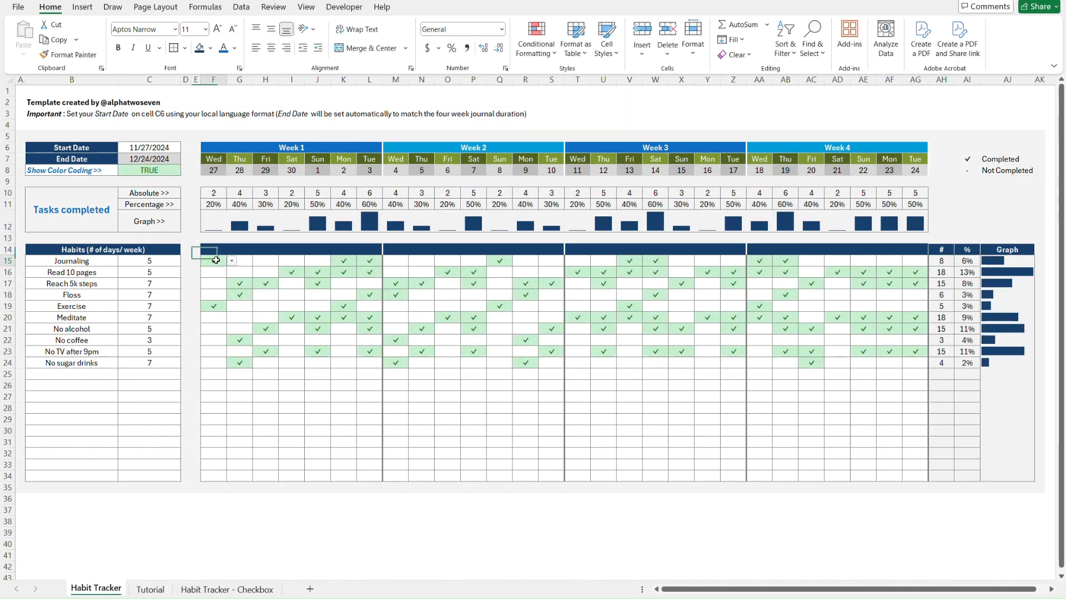
pyautogui.keyDown('shift'); pyautogui.click(918, 363); pyautogui.keyUp('shift')
pyautogui.hotkey('ctrl', 'c')
pyautogui.hotkey('ctrl', 'pagedown')
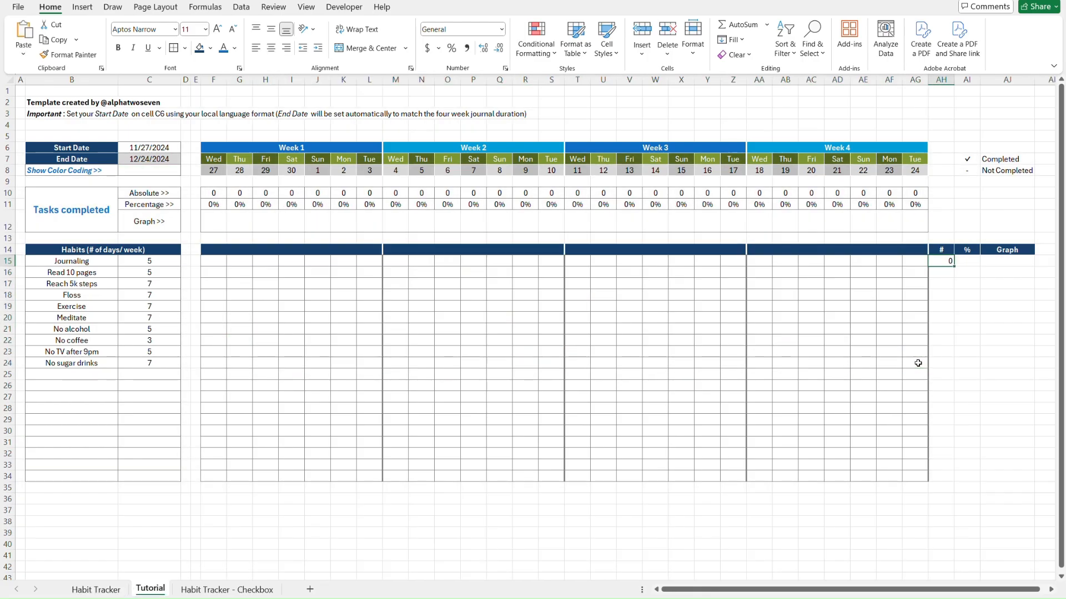
pyautogui.click(219, 260)
pyautogui.hotkey('ctrl', 'alt', 'v')
pyautogui.press('v')
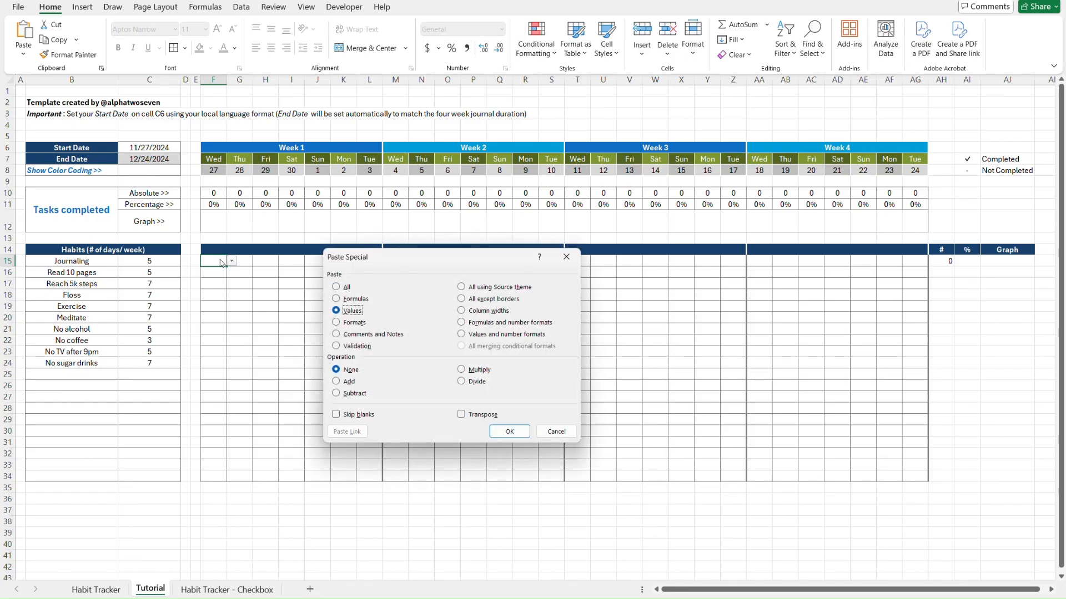
pyautogui.press('Return')
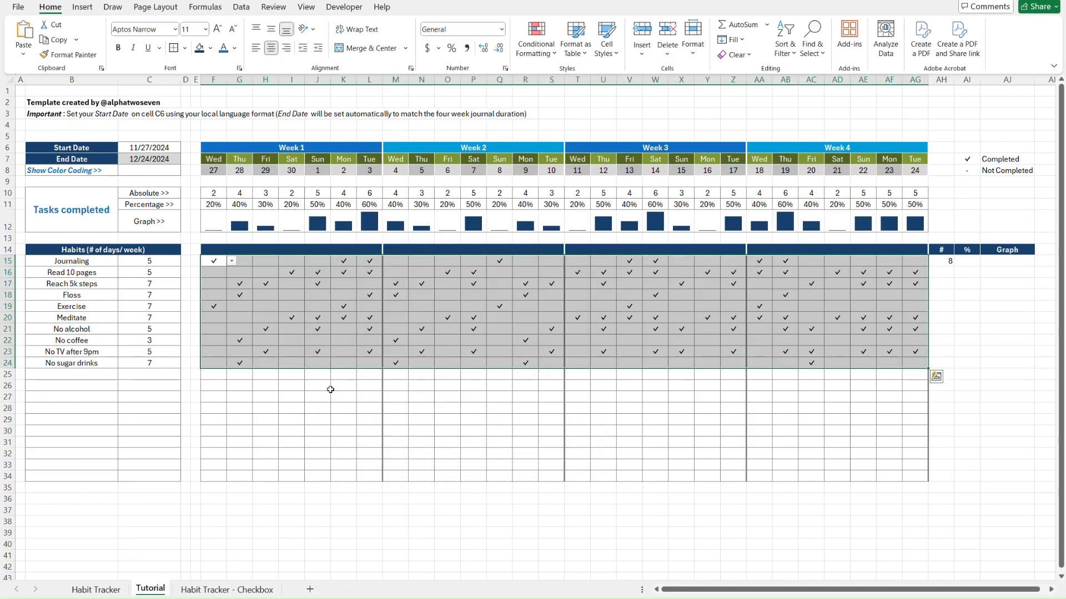
pyautogui.click(328, 387)
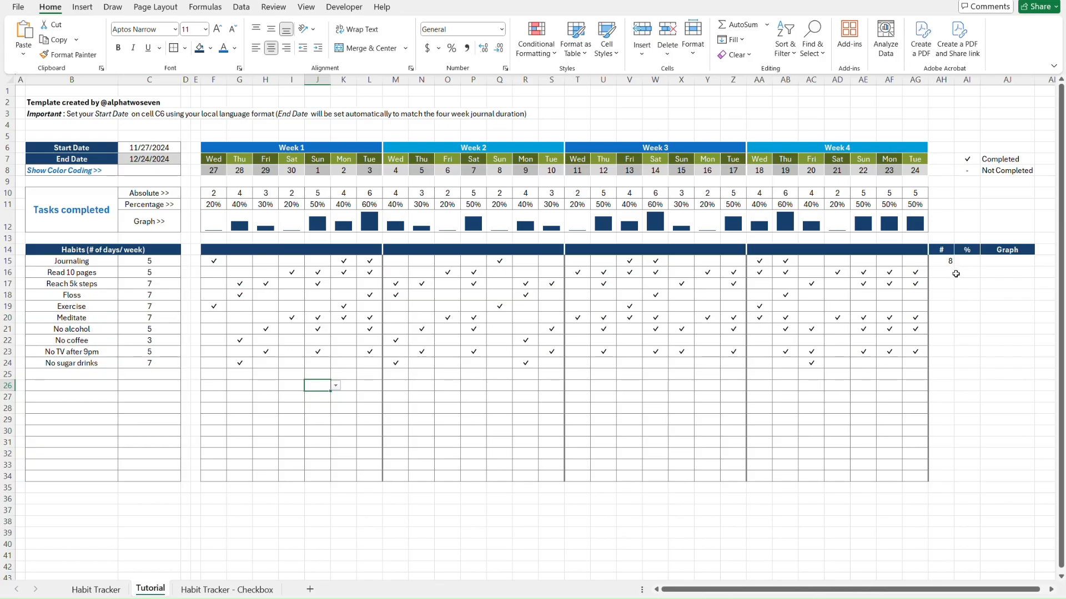
pyautogui.click(211, 260)
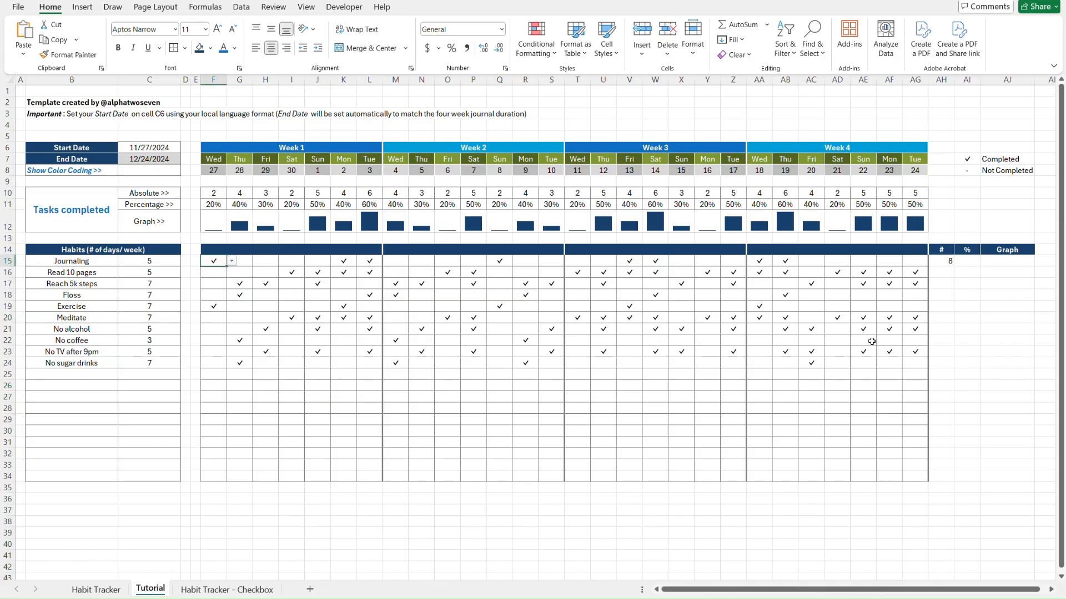
pyautogui.click(942, 262)
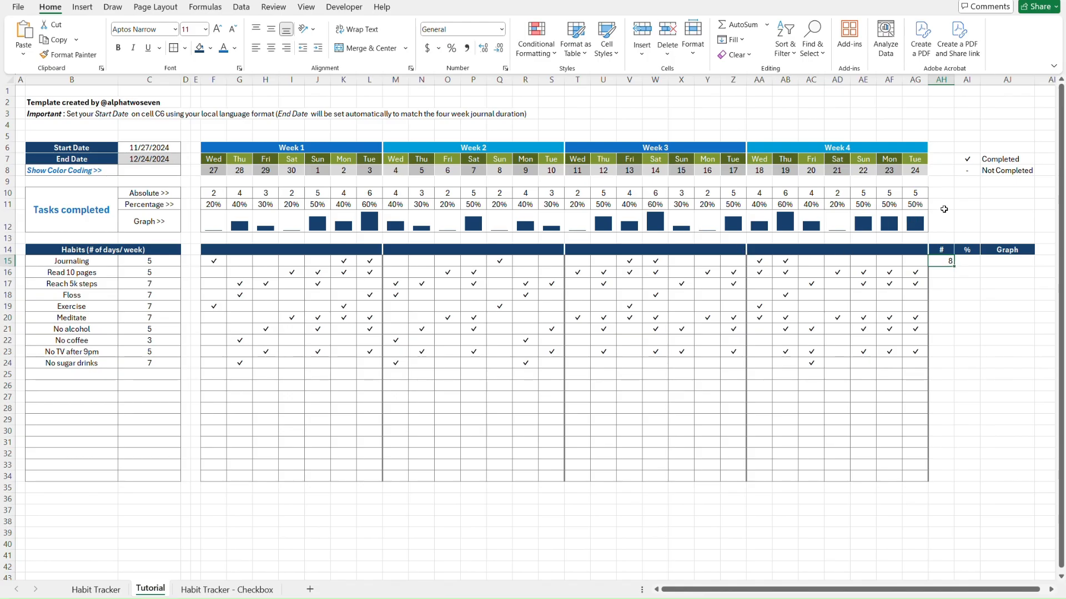
# Enter =COUNTA($F$8:$AG$8)/7*C15 in AI15 and format it as General, showing 20
pyautogui.click(969, 260)
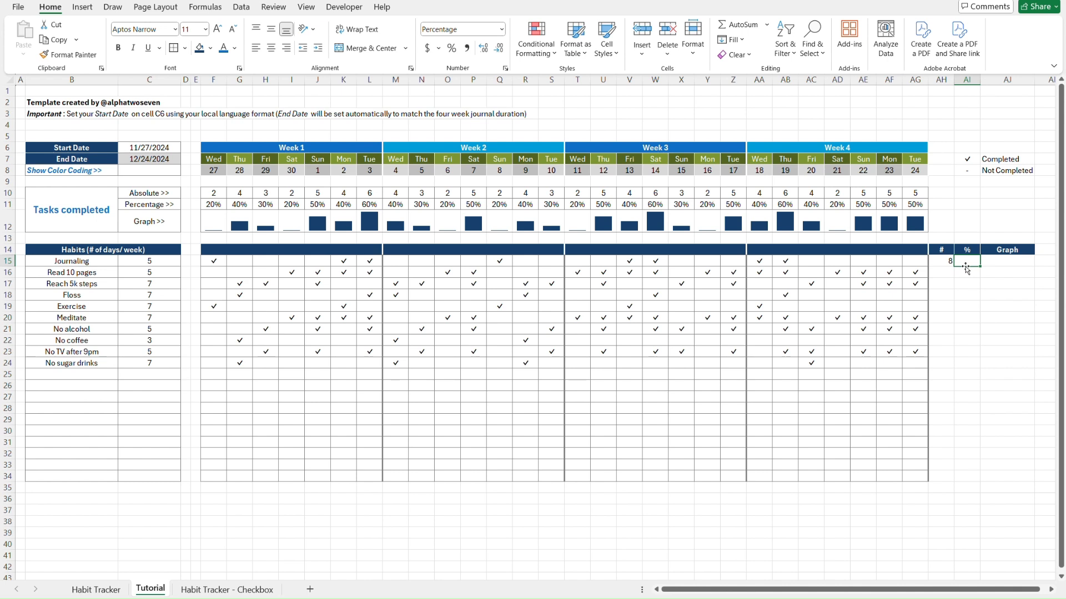
pyautogui.write('=COUNTA(')
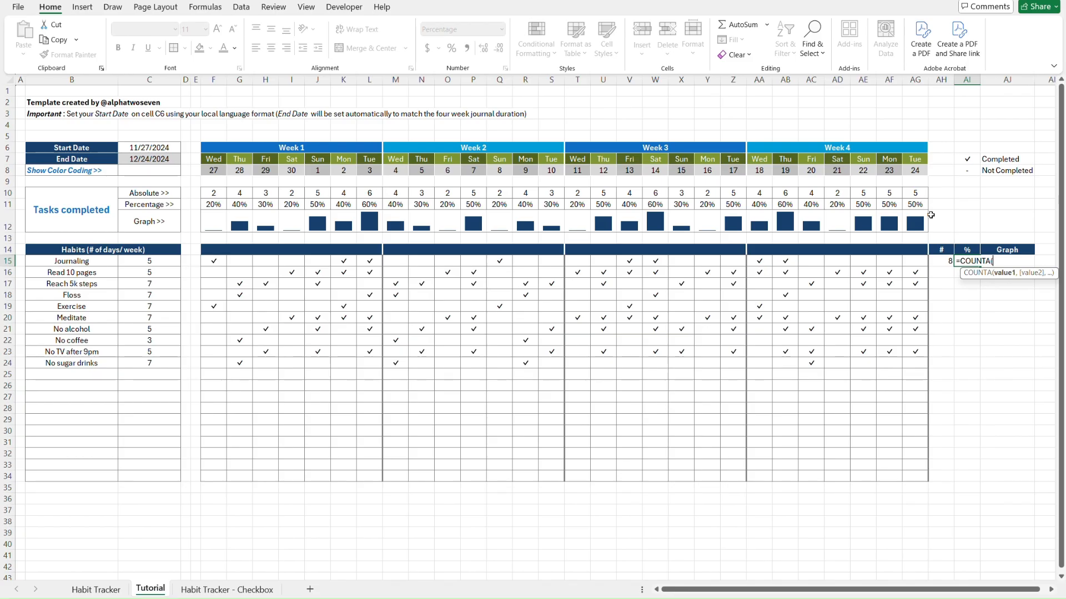
pyautogui.moveTo(915, 170); pyautogui.dragTo(223, 170)
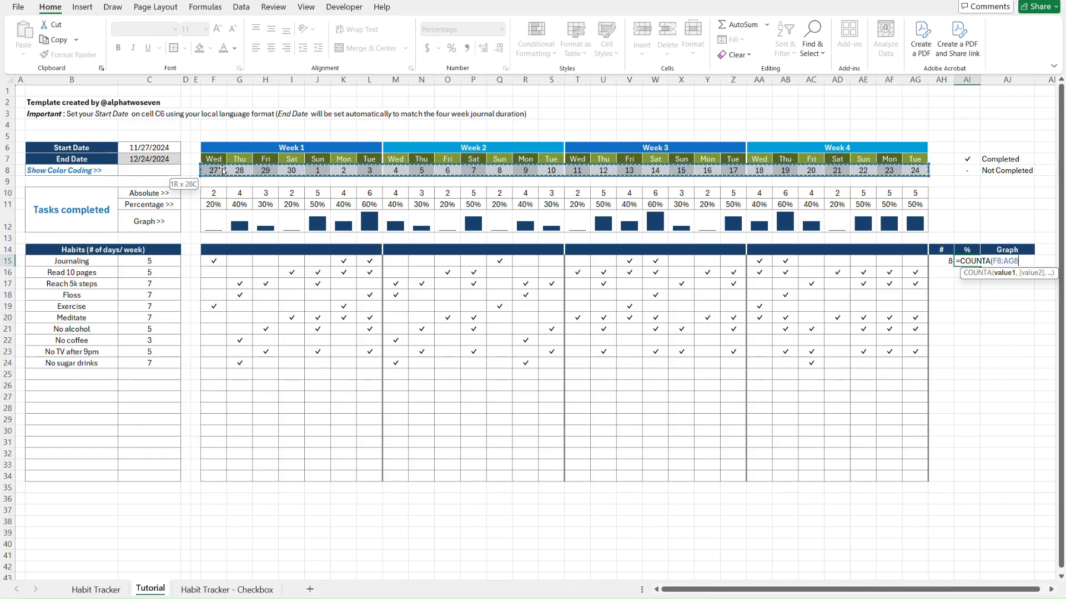
pyautogui.press('F4')
pyautogui.write(')/7*')
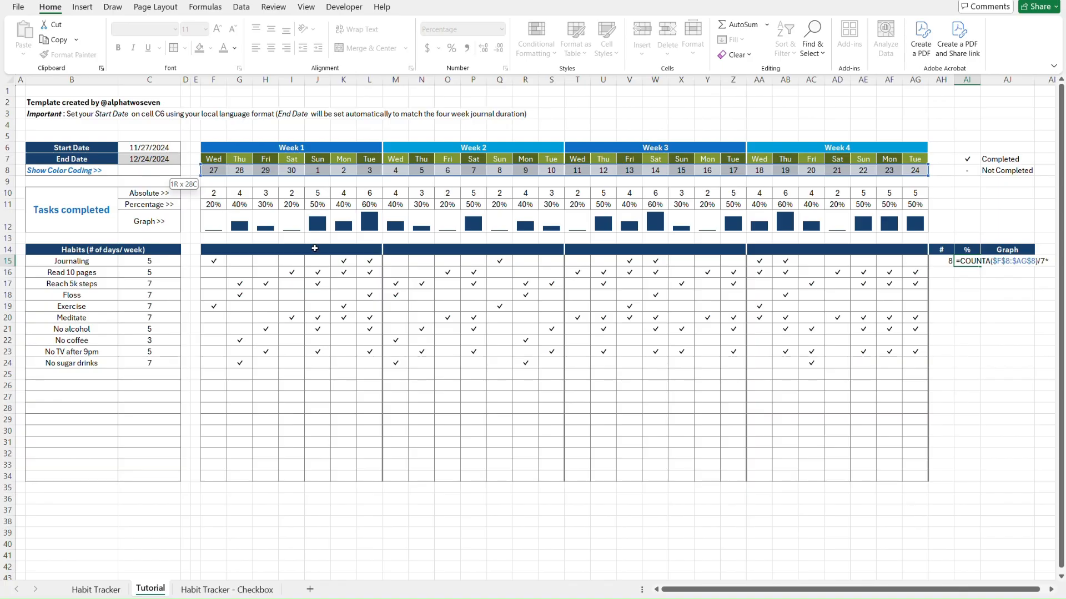
pyautogui.click(165, 261)
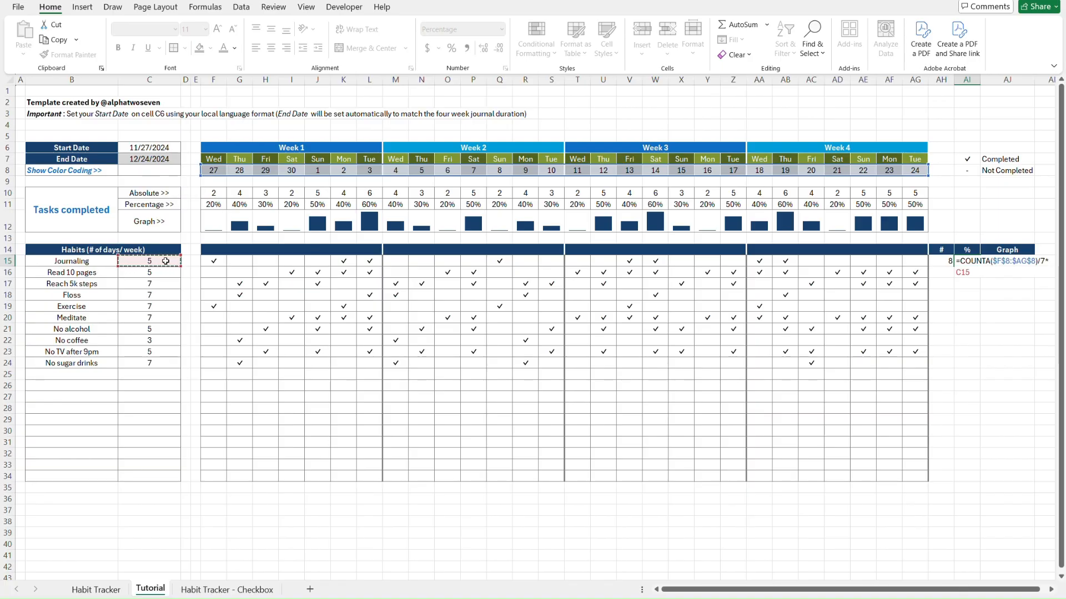
pyautogui.press('Return')
pyautogui.press('Up')
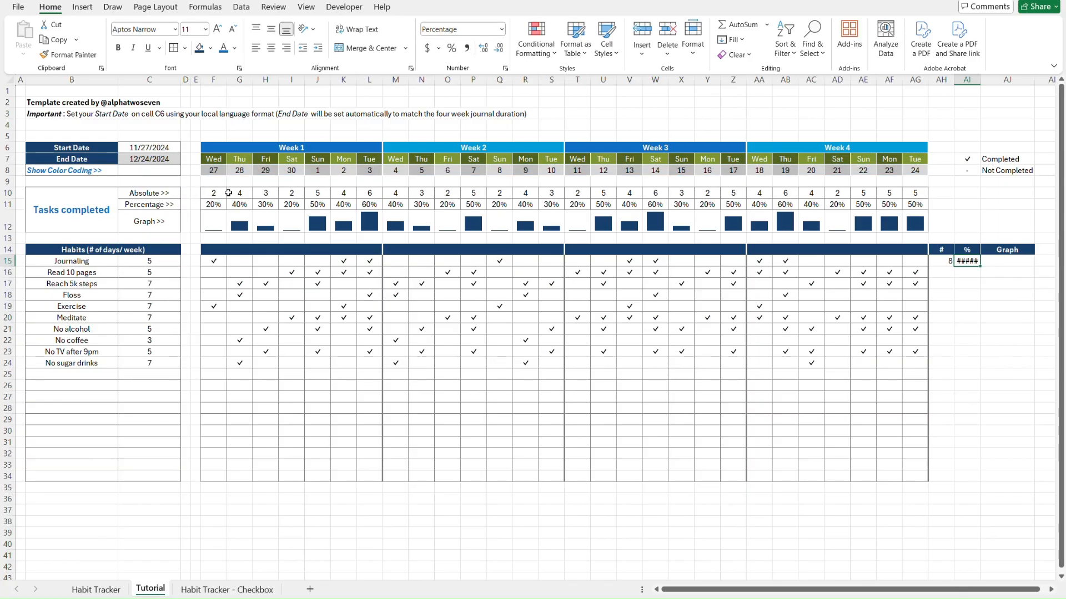
pyautogui.click(500, 30)
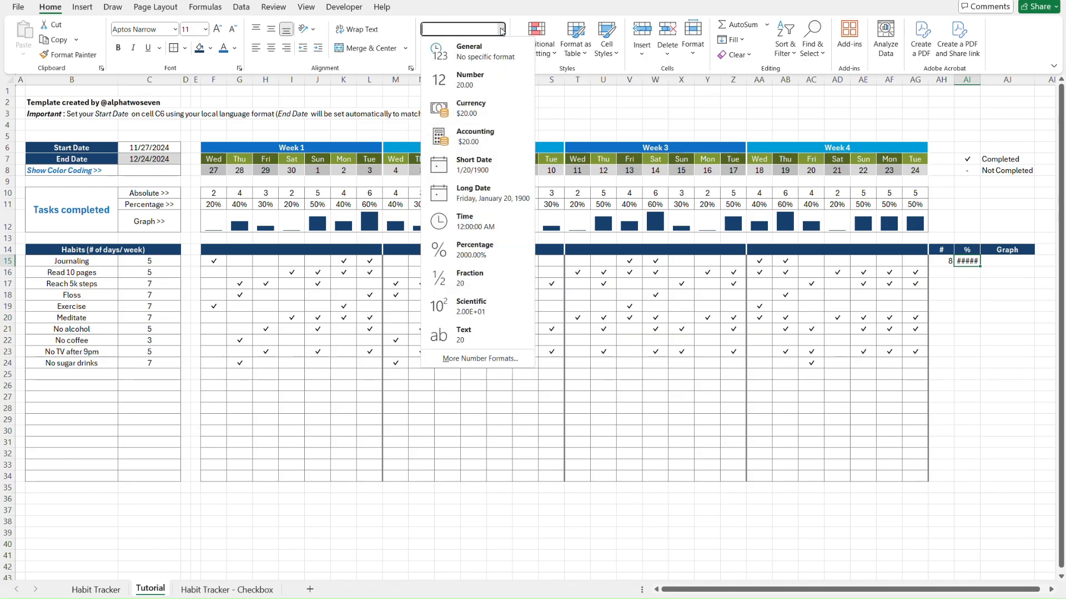
pyautogui.click(501, 59)
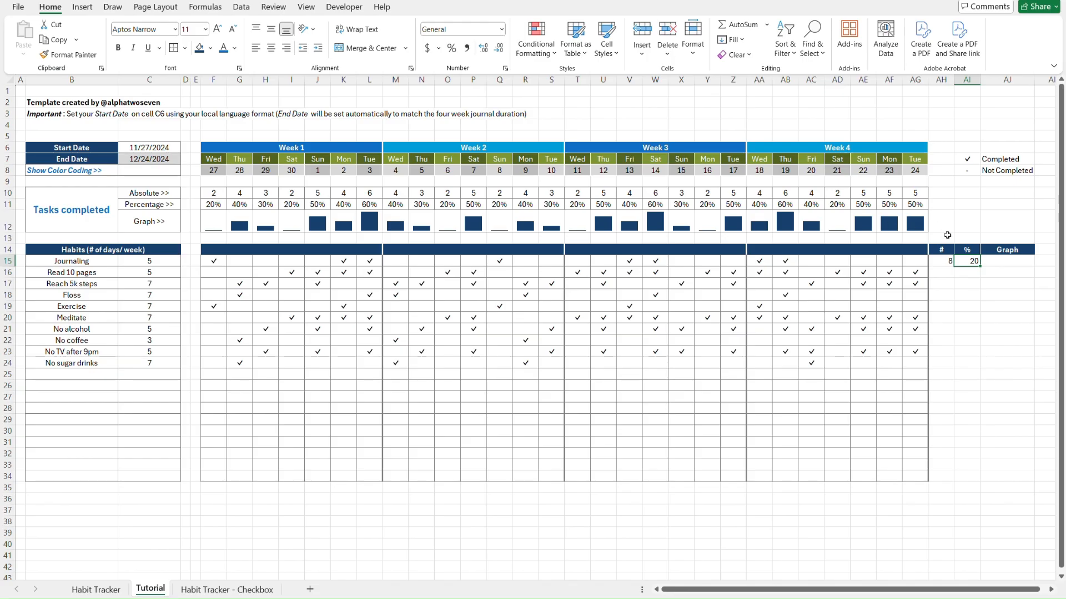
# Copy AI15's target-days formula into AI16 and AI17
pyautogui.hotkey('ctrl', 'c')
pyautogui.press('Down')
pyautogui.hotkey('ctrl', 'v')
pyautogui.press('Down')
pyautogui.hotkey('ctrl', 'v')
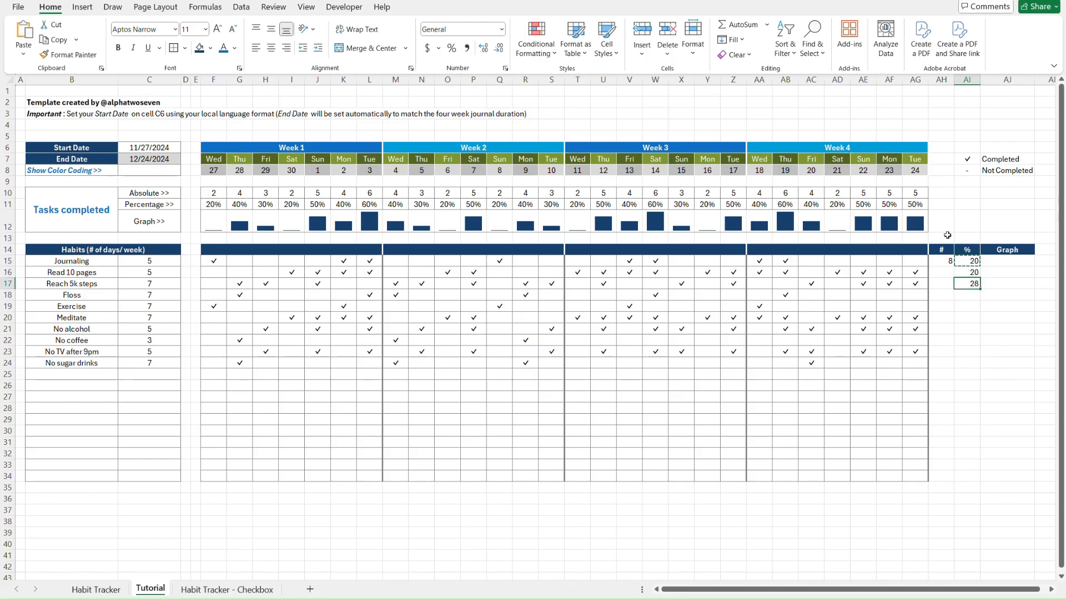
pyautogui.press('Escape')
# Change AI15 to =AH15/(COUNTA($F$8:$AG$8)/7*C15) in Percent Style, showing 40%
pyautogui.click(964, 261)
pyautogui.doubleClick(965, 261)
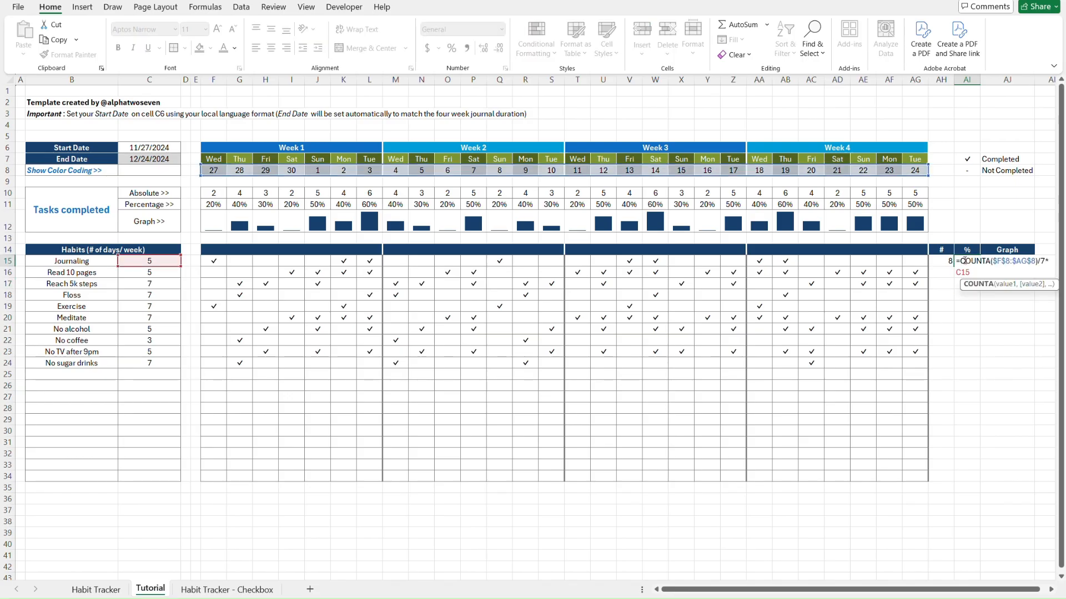
pyautogui.click(961, 259)
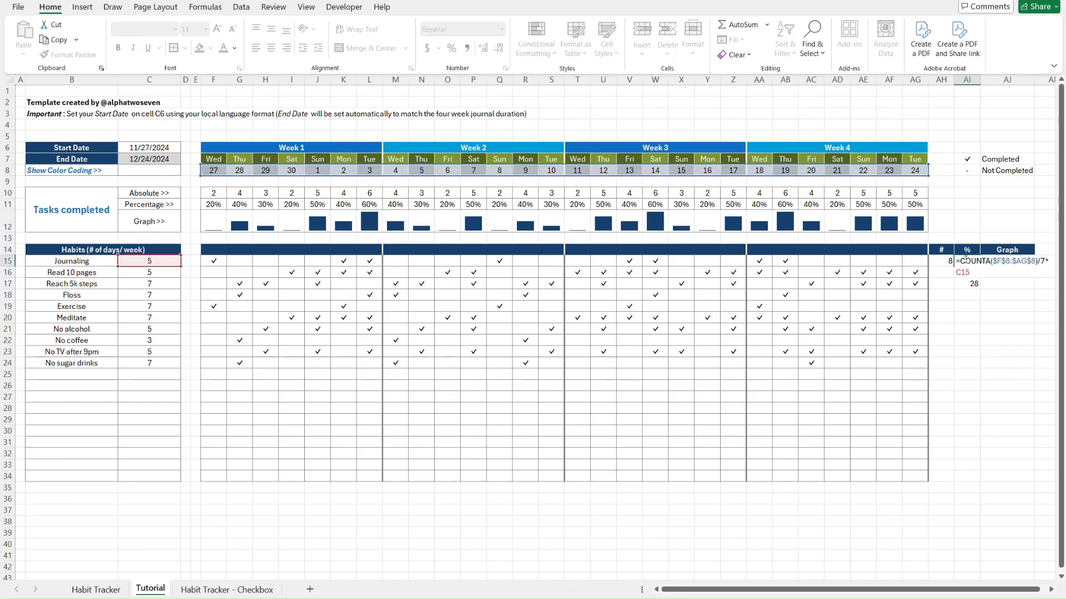
pyautogui.click(941, 259)
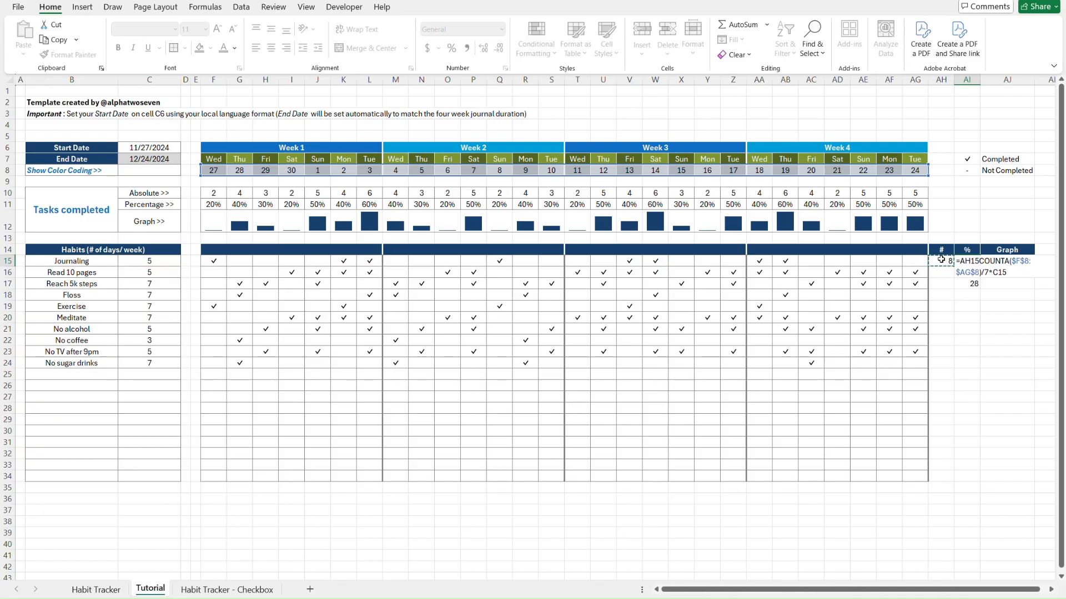
pyautogui.write('/(')
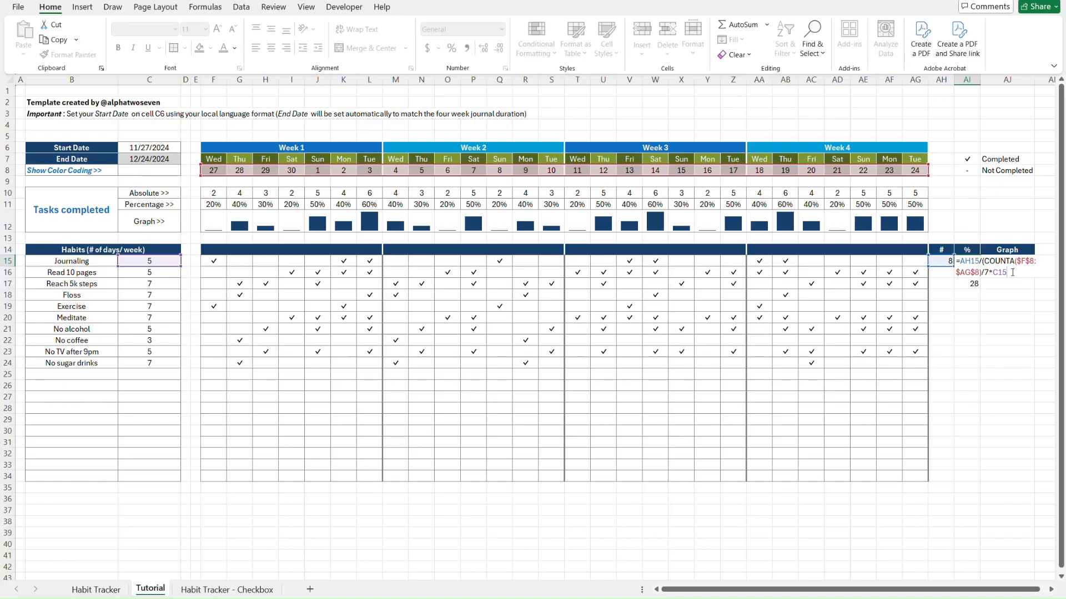
pyautogui.hotkey('ctrl', 'Return')
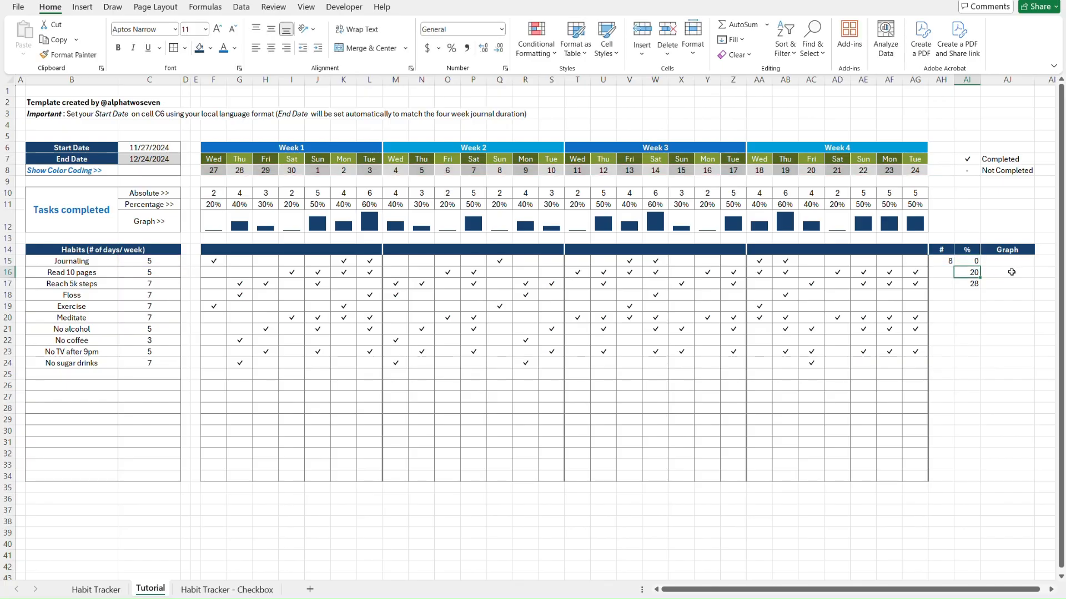
pyautogui.click(451, 48)
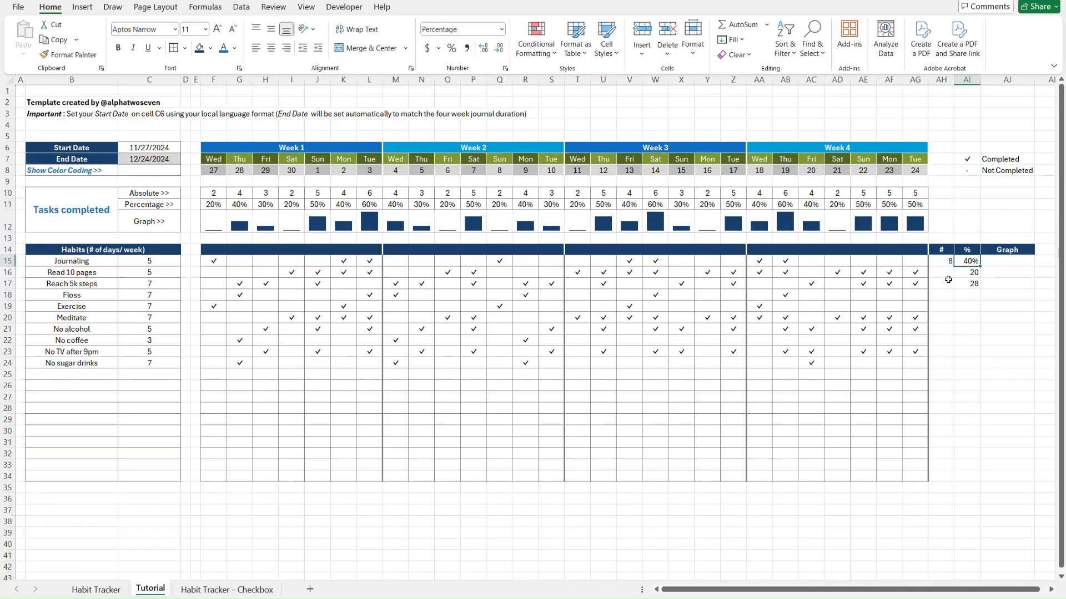
# Copy the AH15:AI15 formulas down through row 34
pyautogui.moveTo(944, 261); pyautogui.dragTo(968, 262)
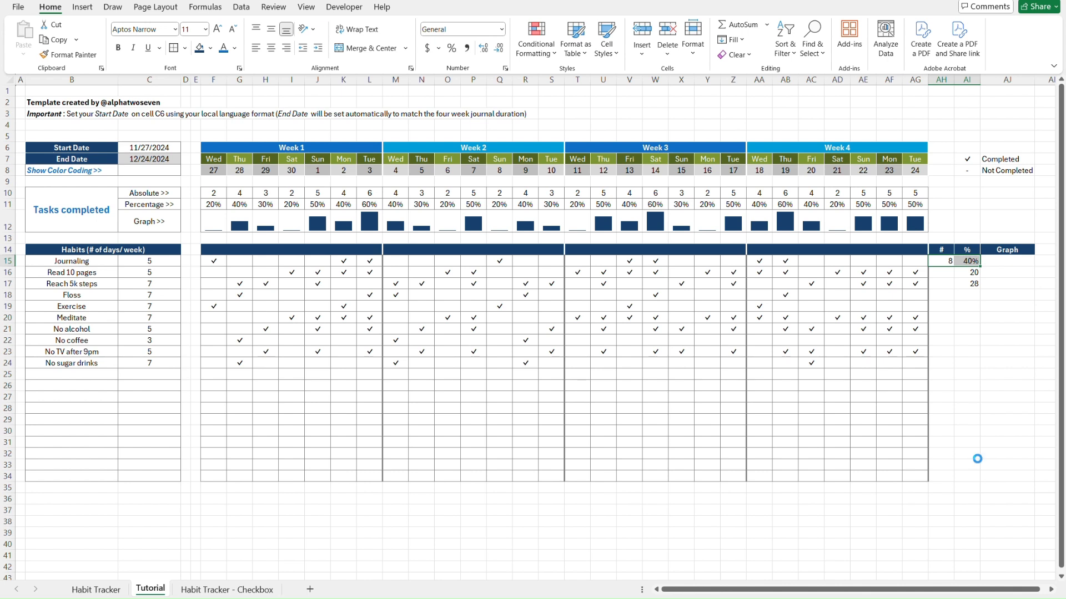
pyautogui.hotkey('ctrl', 'c')
pyautogui.keyDown('shift'); pyautogui.click(970, 475); pyautogui.keyUp('shift')
pyautogui.hotkey('ctrl', 'v')
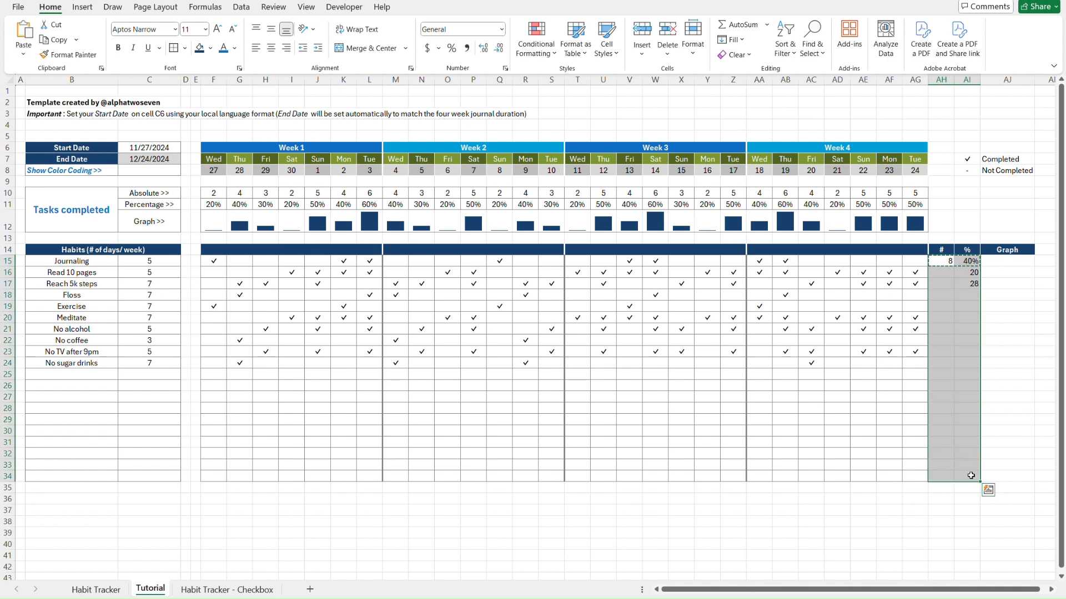
# Paste only the formulas, then only the formatting, into the # and % columns through row 34
pyautogui.hotkey('ctrl', 'alt', 'v')
pyautogui.press('f')
pyautogui.press('Return')
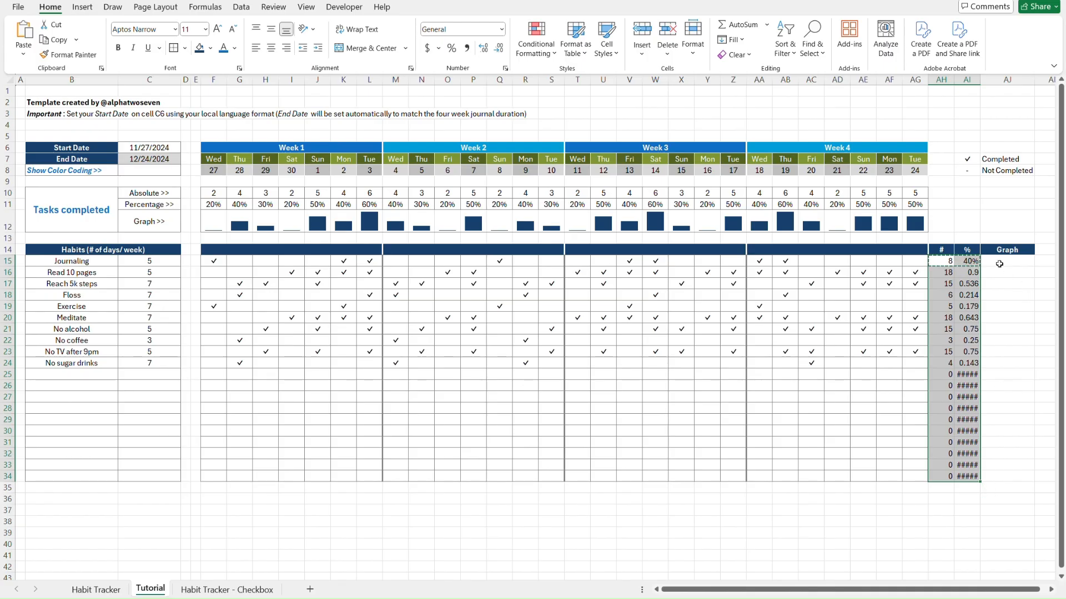
pyautogui.hotkey('ctrl', 'alt', 'v')
pyautogui.press('t')
pyautogui.press('Return')
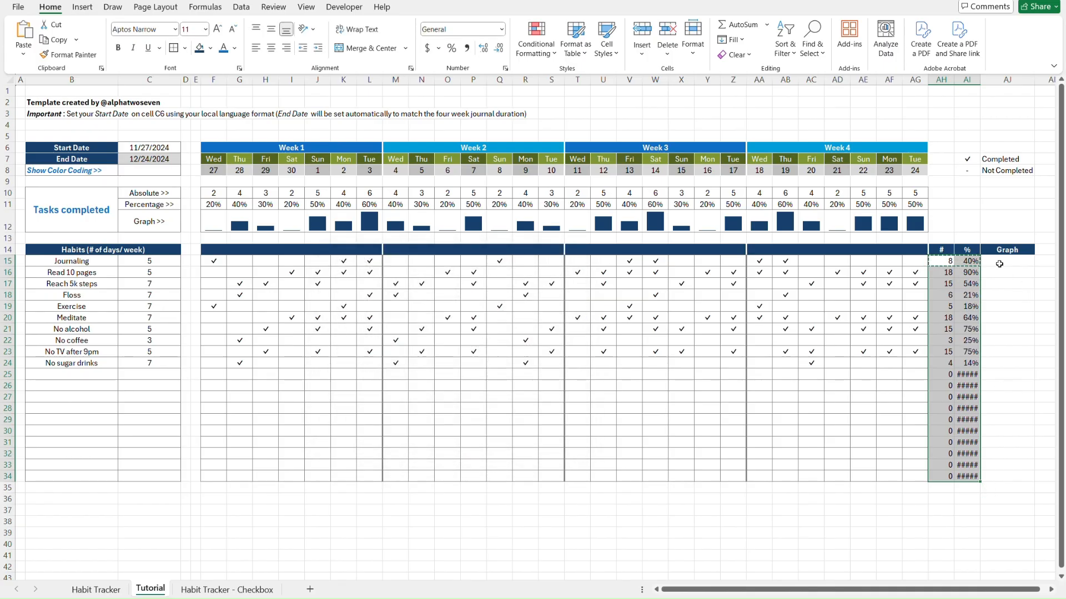
pyautogui.click(1003, 317)
pyautogui.press('Escape')
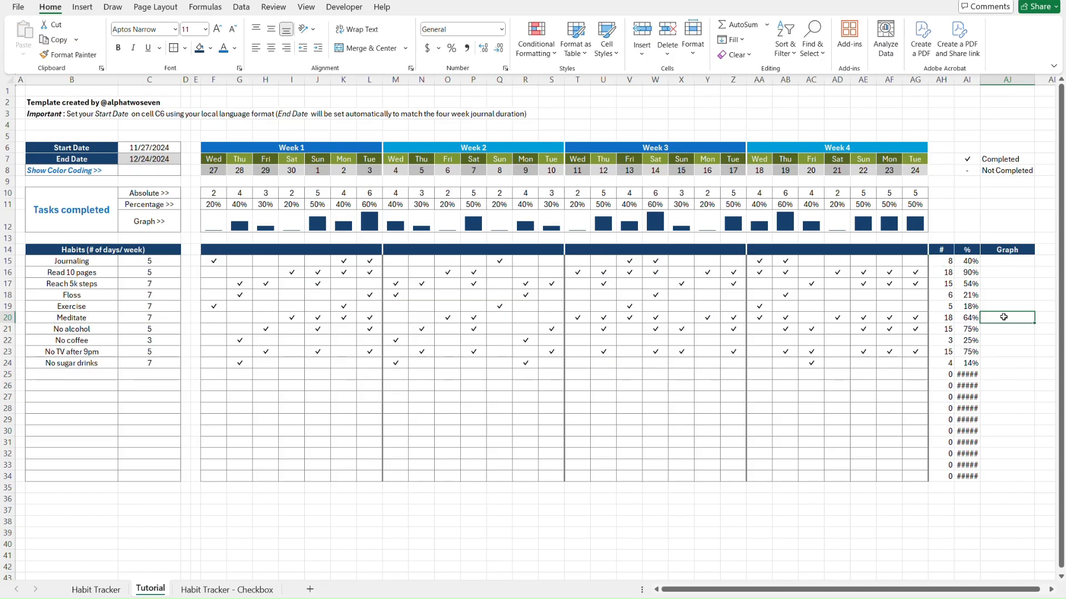
# Compare the % column's rates and empty rows against the finished Habit Tracker sheet
pyautogui.press('Left')
pyautogui.press('Down')
pyautogui.press('Down')
pyautogui.press('Down')
pyautogui.press('Down')
pyautogui.press('Down')
pyautogui.press('Down')
pyautogui.press('Down')
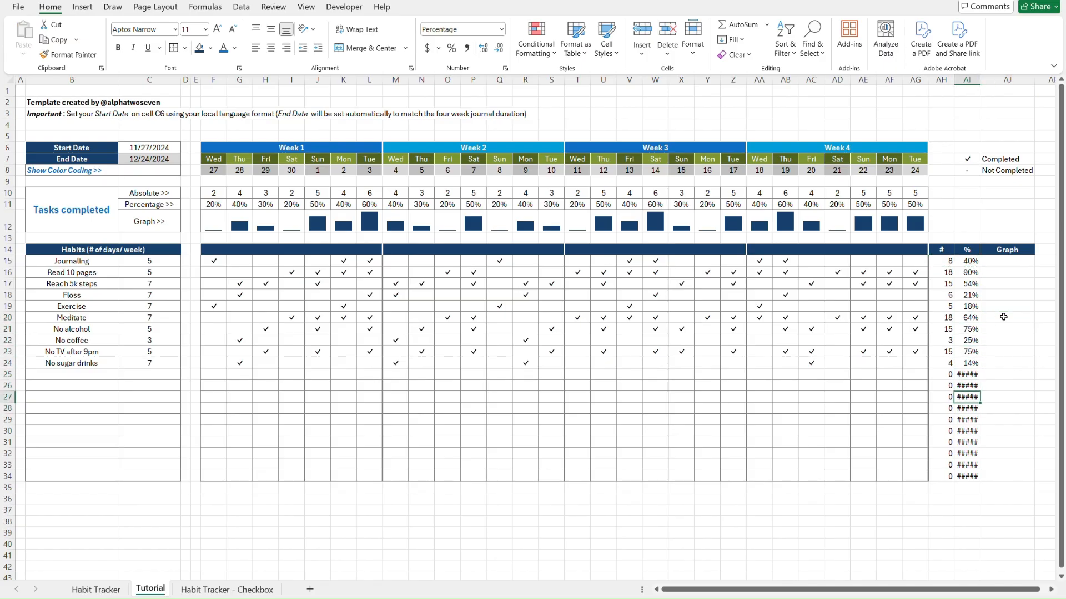
pyautogui.press('Up')
pyautogui.hotkey('ctrl', 'pageup')
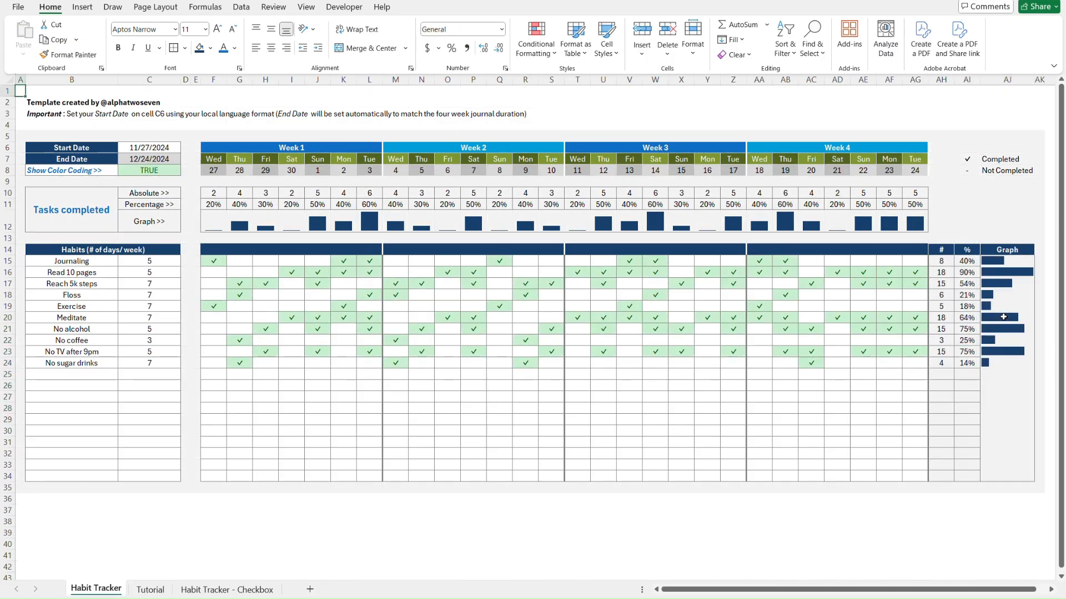
pyautogui.hotkey('ctrl', 'pagedown')
pyautogui.hotkey('ctrl', 'pageup')
pyautogui.hotkey('ctrl', 'pagedown')
pyautogui.press('Up')
pyautogui.press('Up')
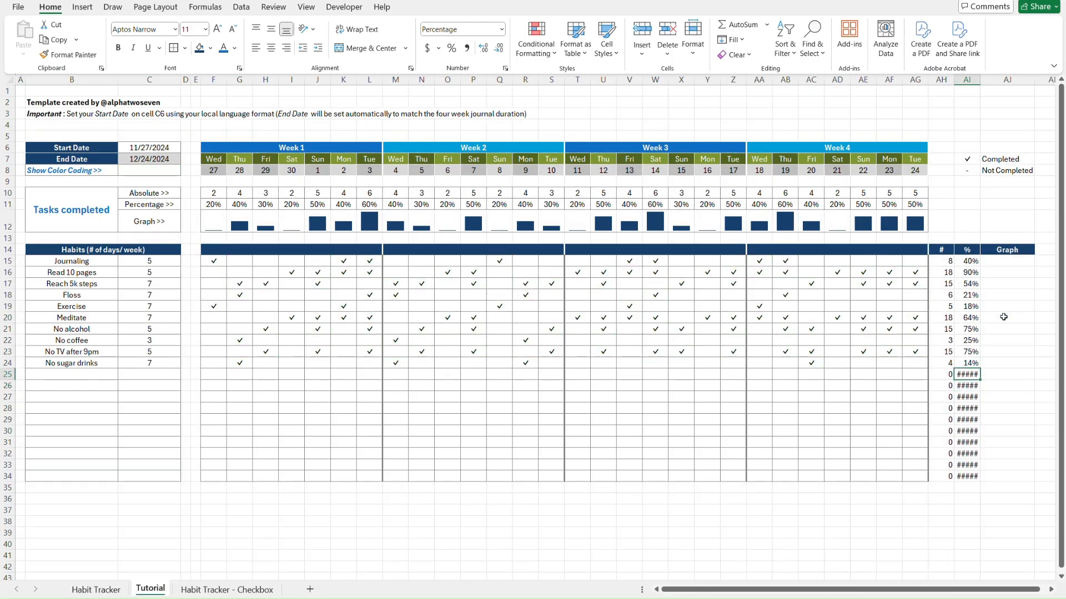
pyautogui.press('Down')
# Inspect the row 25 formula, then start wrapping AI15's formula in IF(C15<>"",…,"")
pyautogui.doubleClick(967, 374)
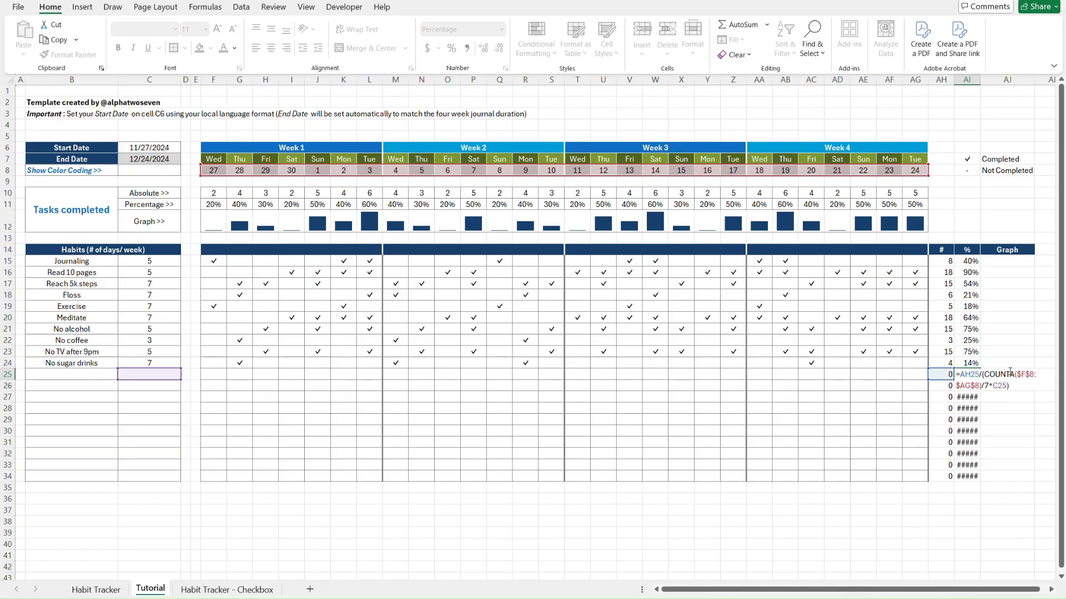
pyautogui.hotkey('ctrl', 'Return')
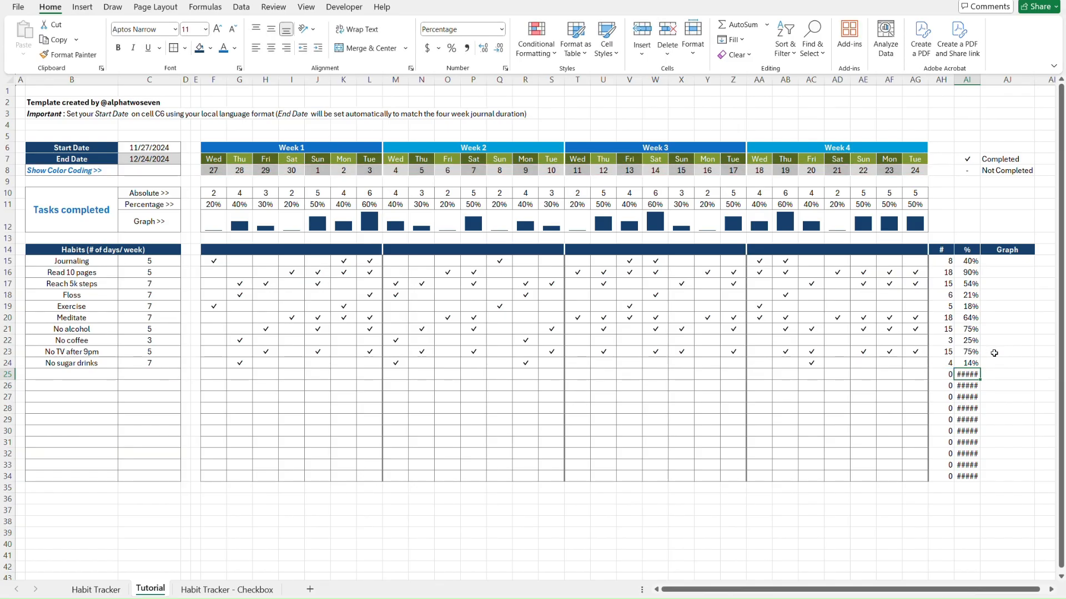
pyautogui.click(966, 262)
pyautogui.doubleClick(967, 261)
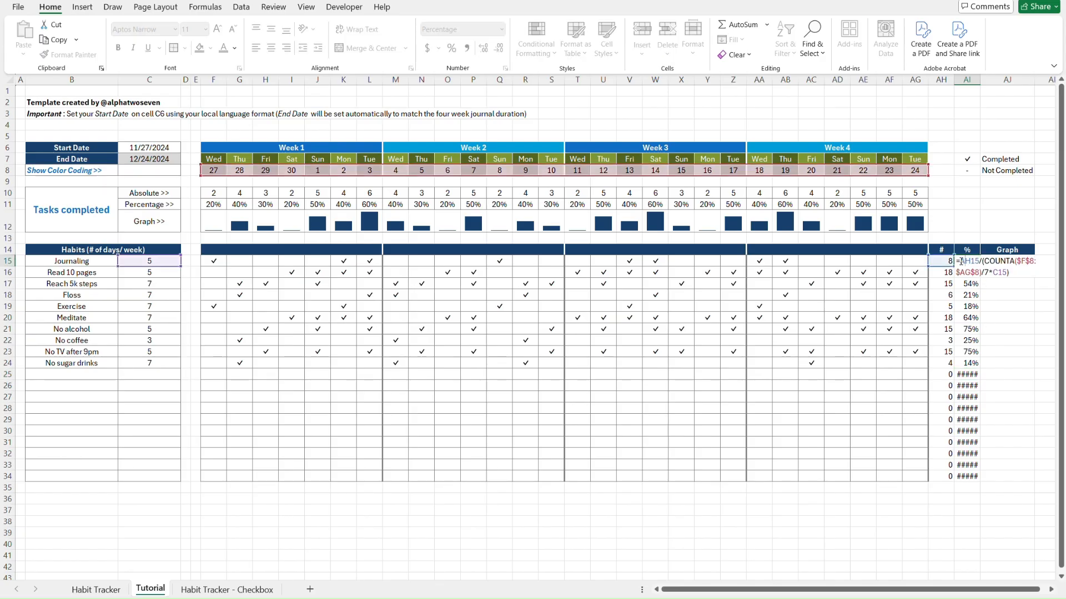
pyautogui.write('if(')
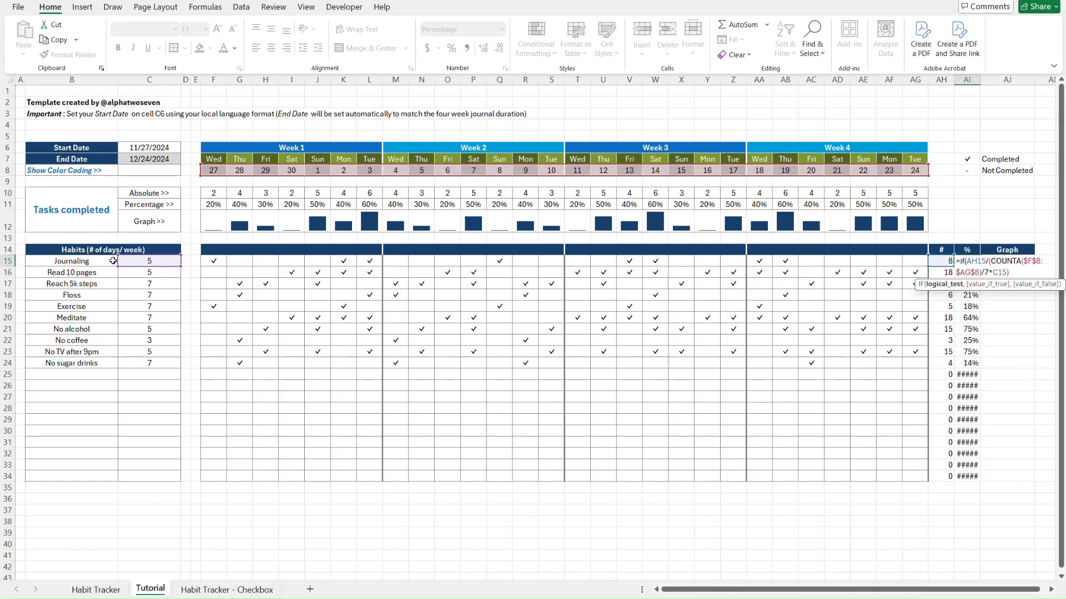
pyautogui.click(137, 262)
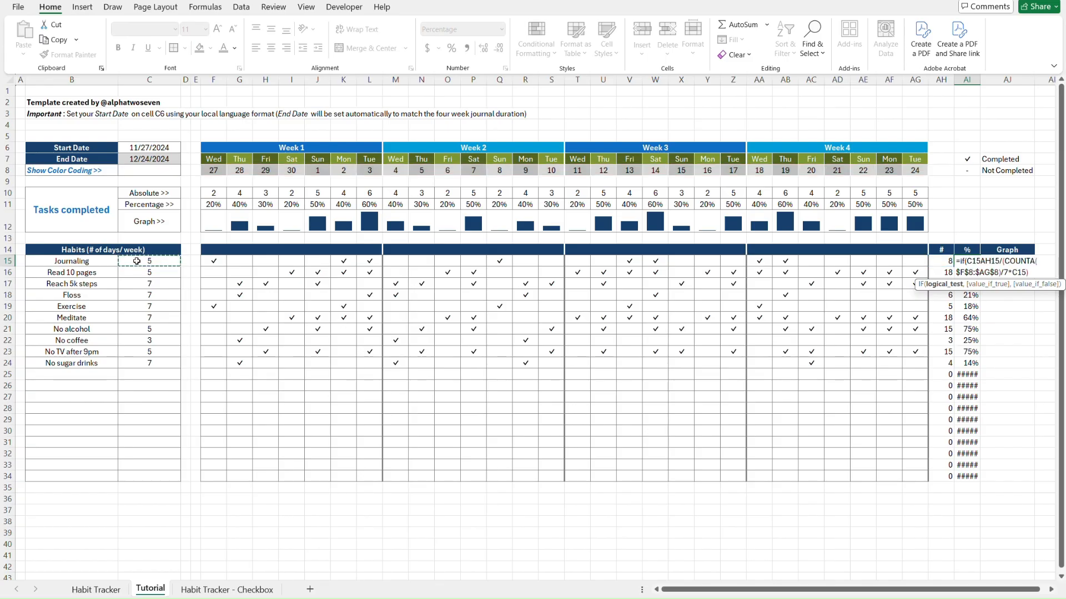
pyautogui.write('<>')
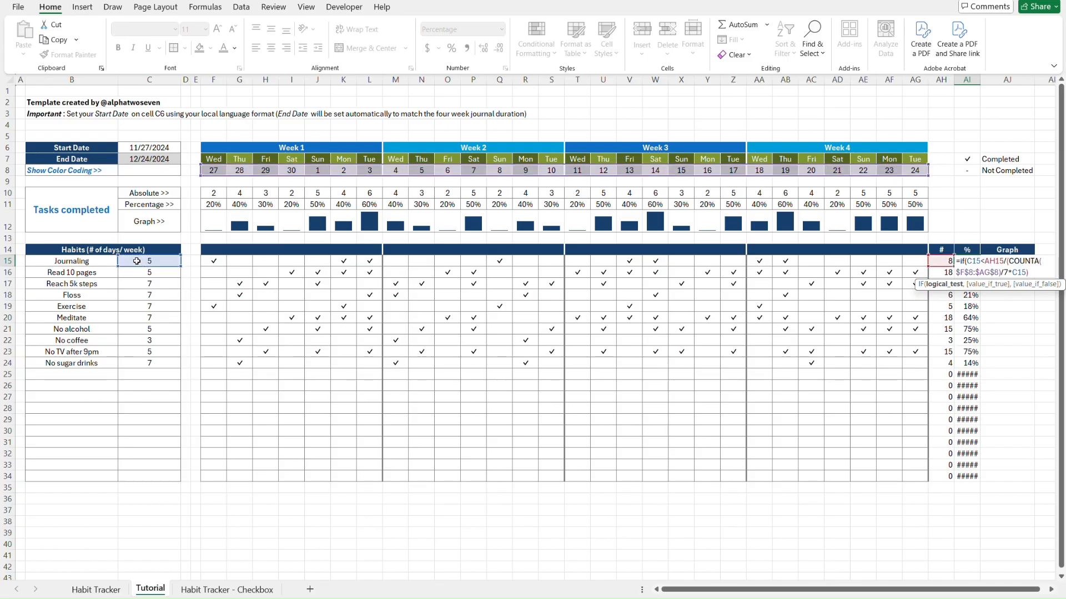
pyautogui.write('""')
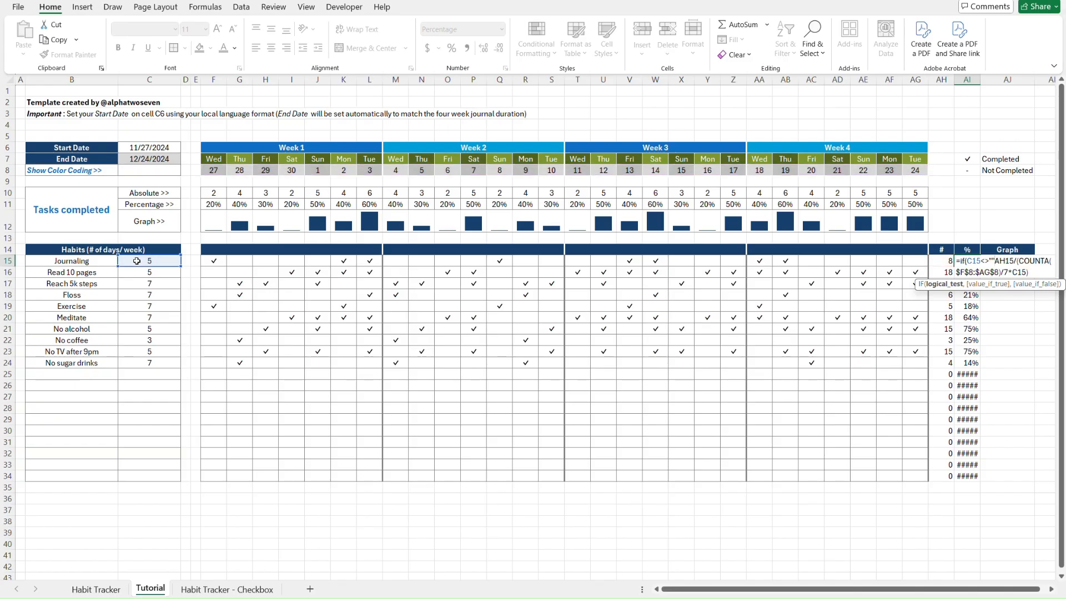
pyautogui.write(',')
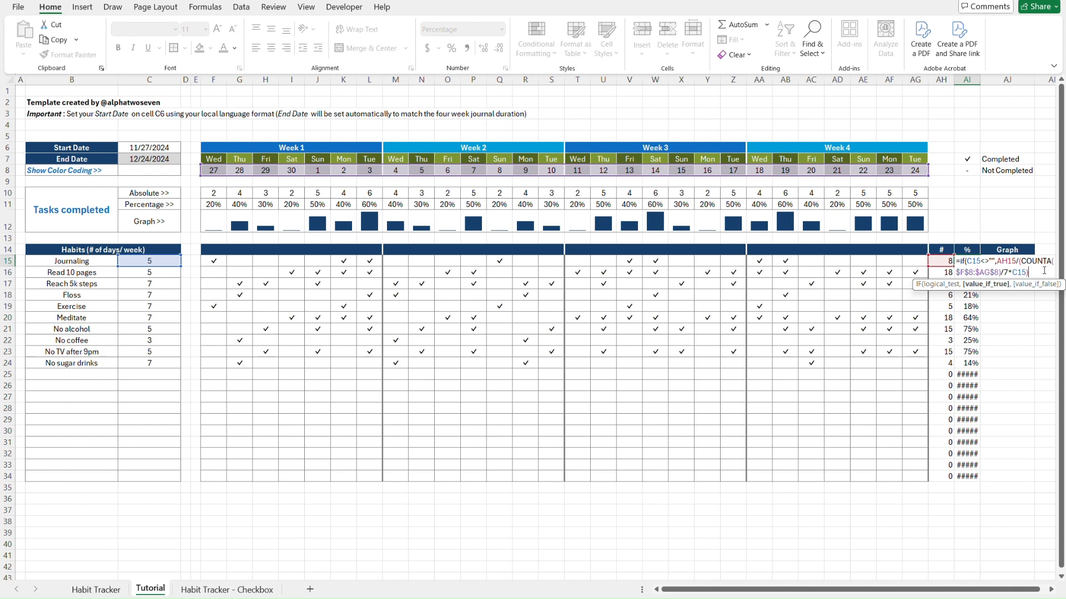
pyautogui.write(',"")')
# Commit AI15's IF formula and paste it as formulas-only down AI16:AI34
pyautogui.hotkey('ctrl', 'Return')
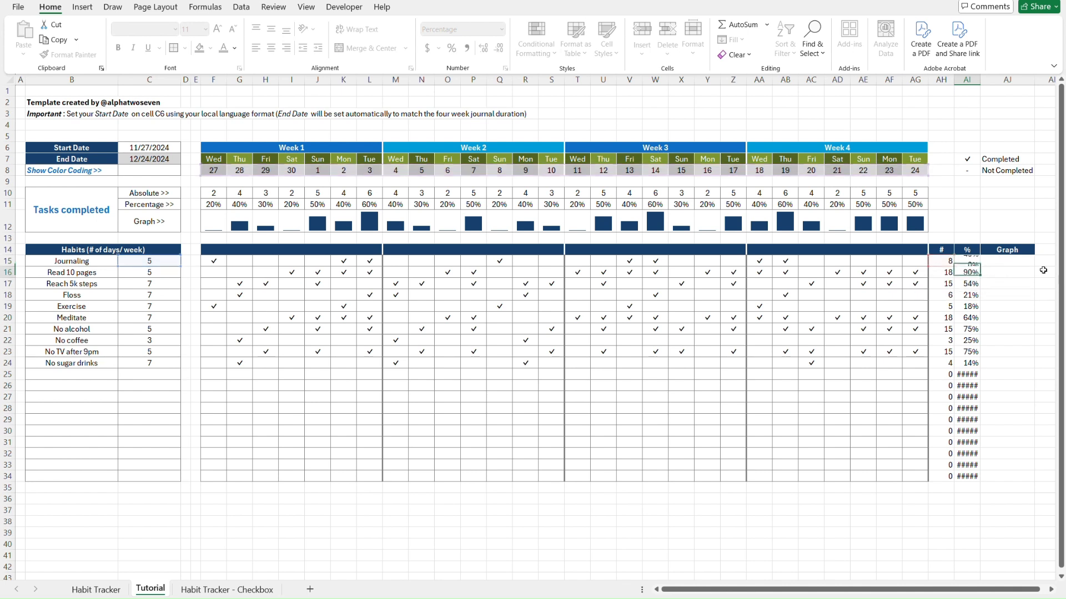
pyautogui.hotkey('ctrl', 'c')
pyautogui.press('Down')
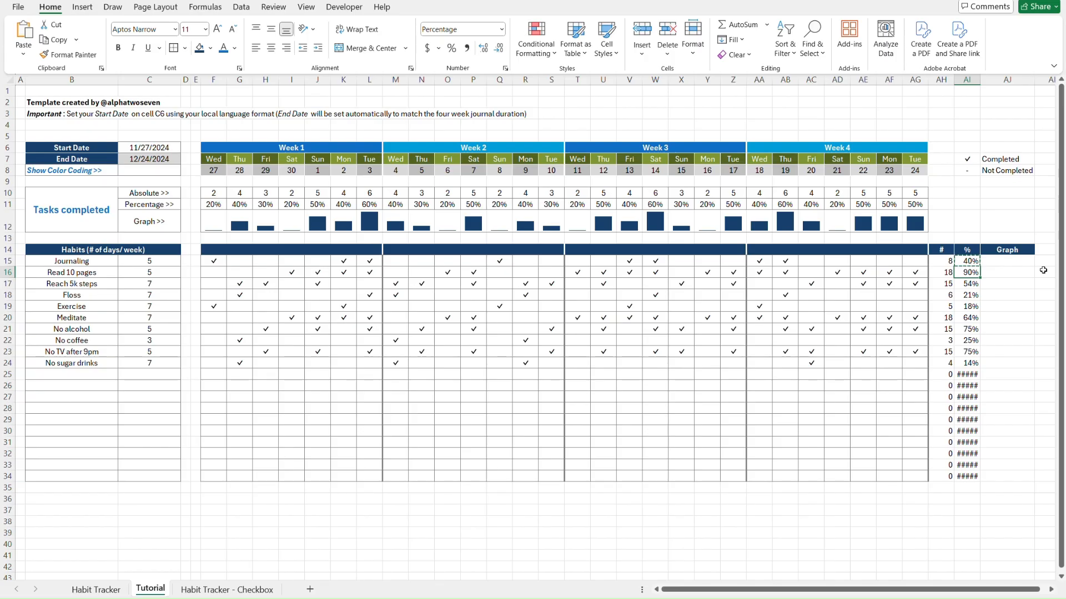
pyautogui.hotkey('ctrl', 'shift', 'Down')
pyautogui.hotkey('ctrl', 'v')
pyautogui.hotkey('ctrl', 'alt', 'v')
pyautogui.press('f')
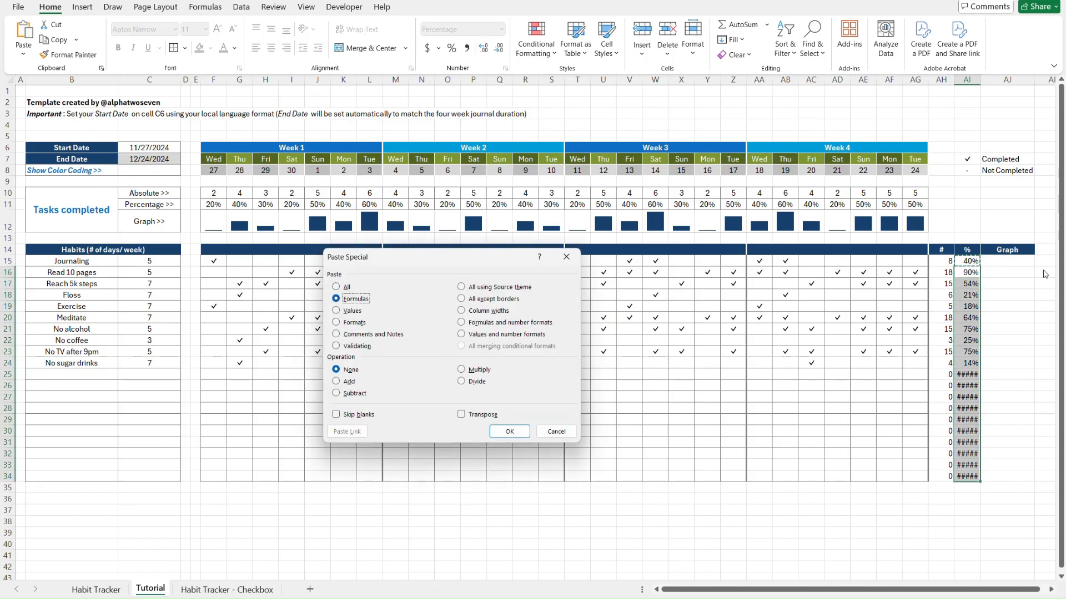
pyautogui.press('Return')
pyautogui.press('Escape')
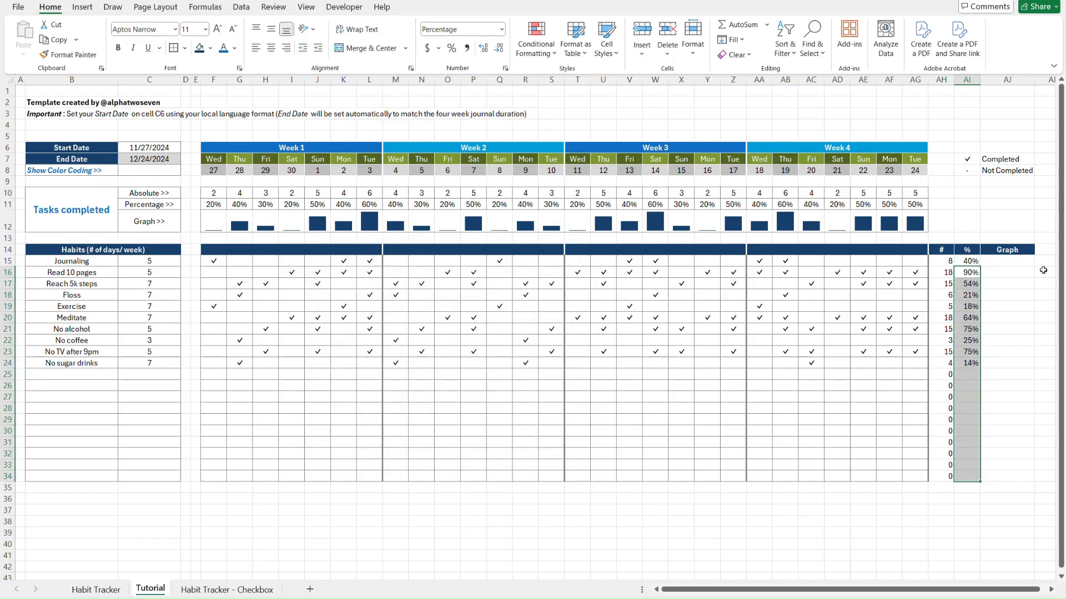
pyautogui.press('Up')
pyautogui.press('Down')
# Check that empty rows 25–34 stay blank and compare with the Habit Tracker sheet
pyautogui.press('Up')
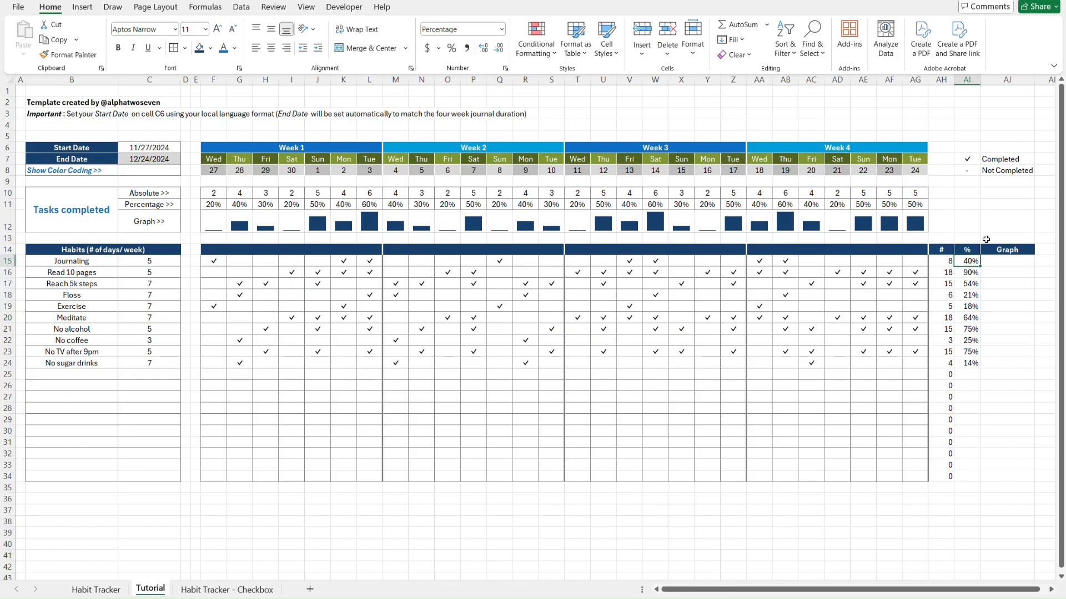
pyautogui.click(940, 375)
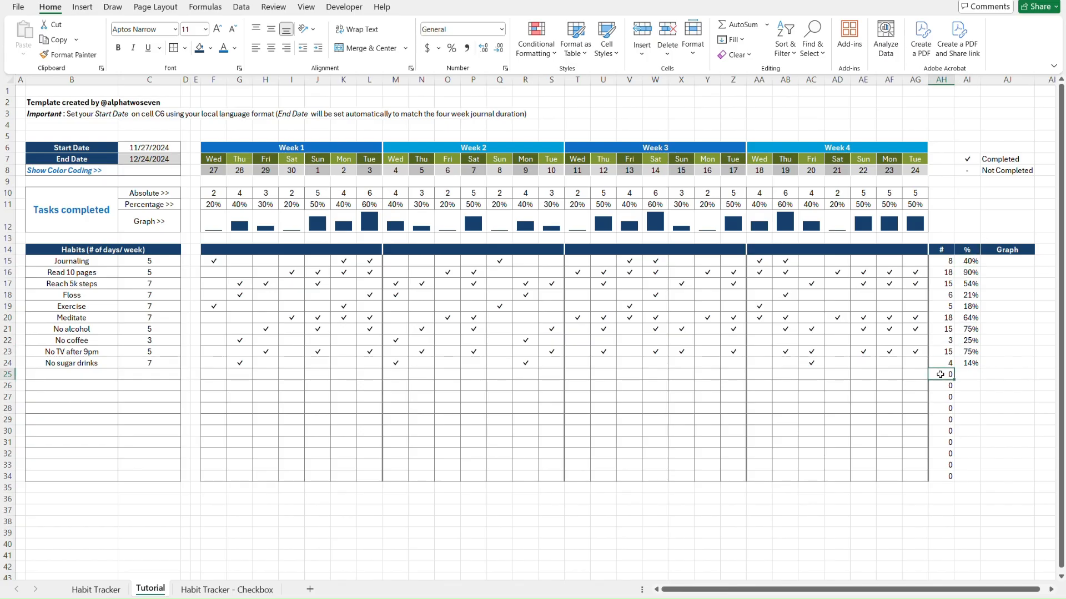
pyautogui.hotkey('ctrl', 'shift', 'Down')
pyautogui.press('Right')
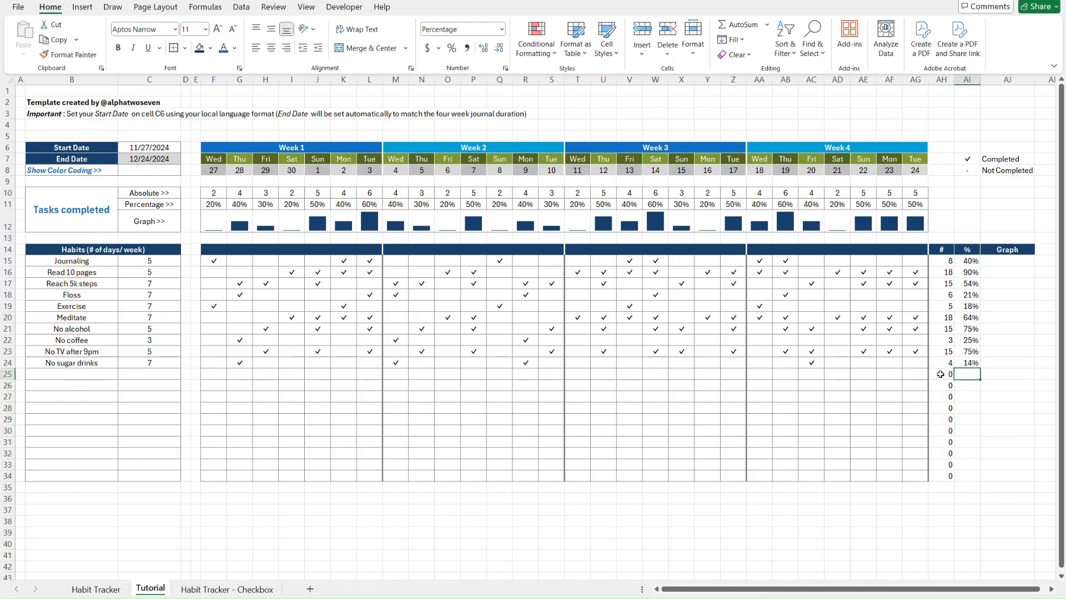
pyautogui.hotkey('ctrl', 'pageup')
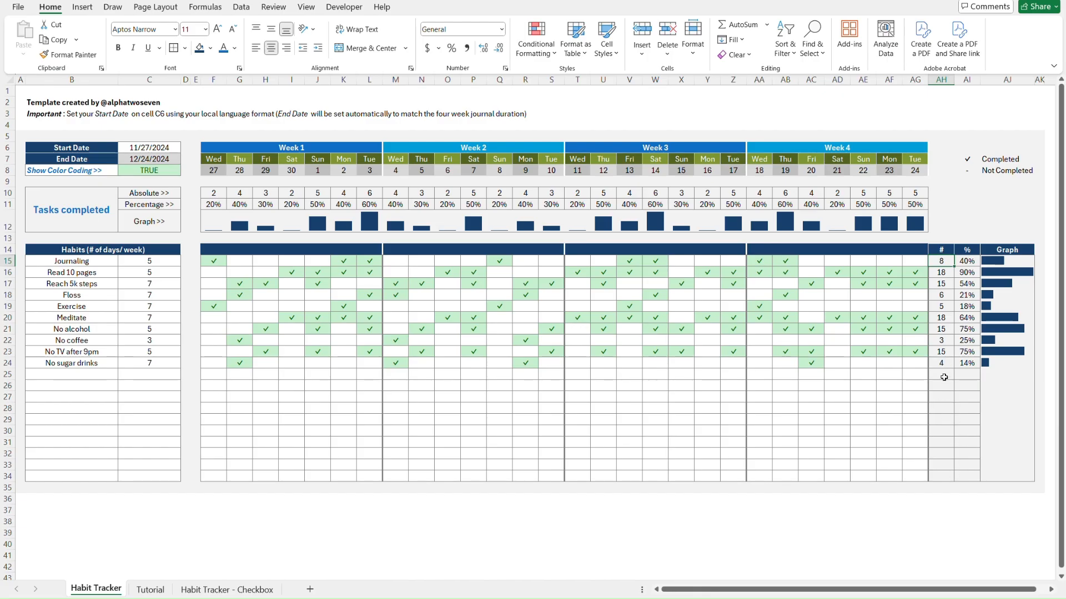
pyautogui.hotkey('ctrl', 'pagedown')
pyautogui.click(940, 262)
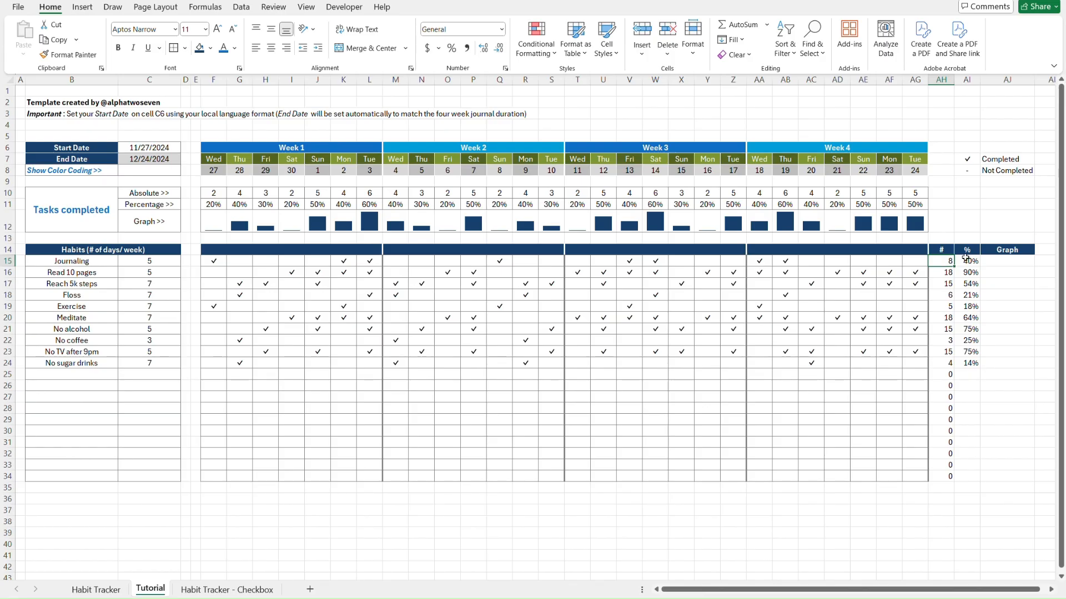
# Change AH15 to =IF(B15<>"",COUNTIFS(F15:AG15,$AI$7),""), still showing 8
pyautogui.doubleClick(942, 260)
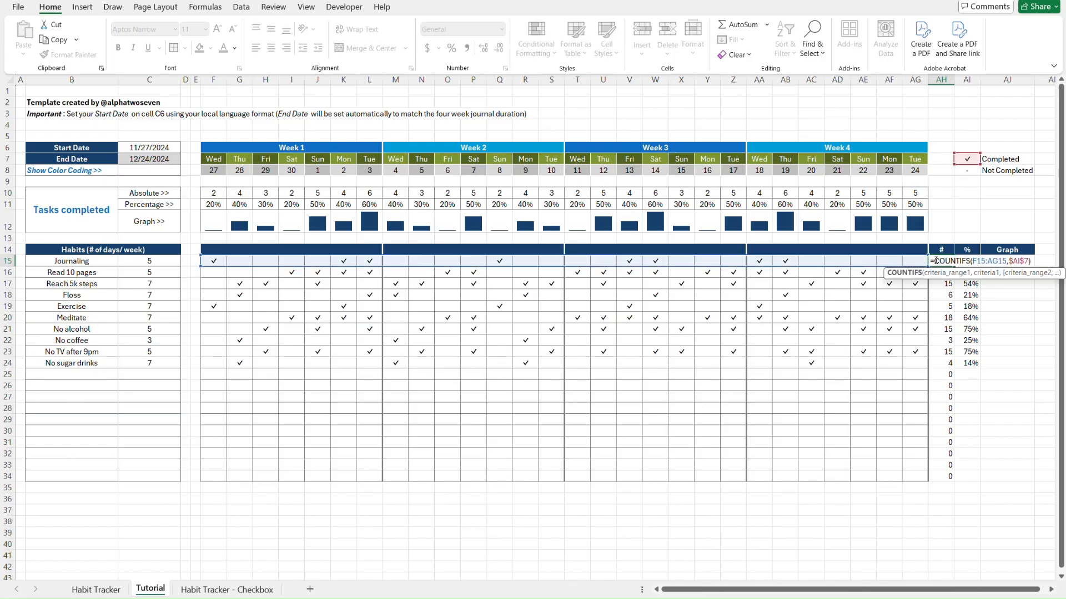
pyautogui.click(936, 261)
pyautogui.write('IF(')
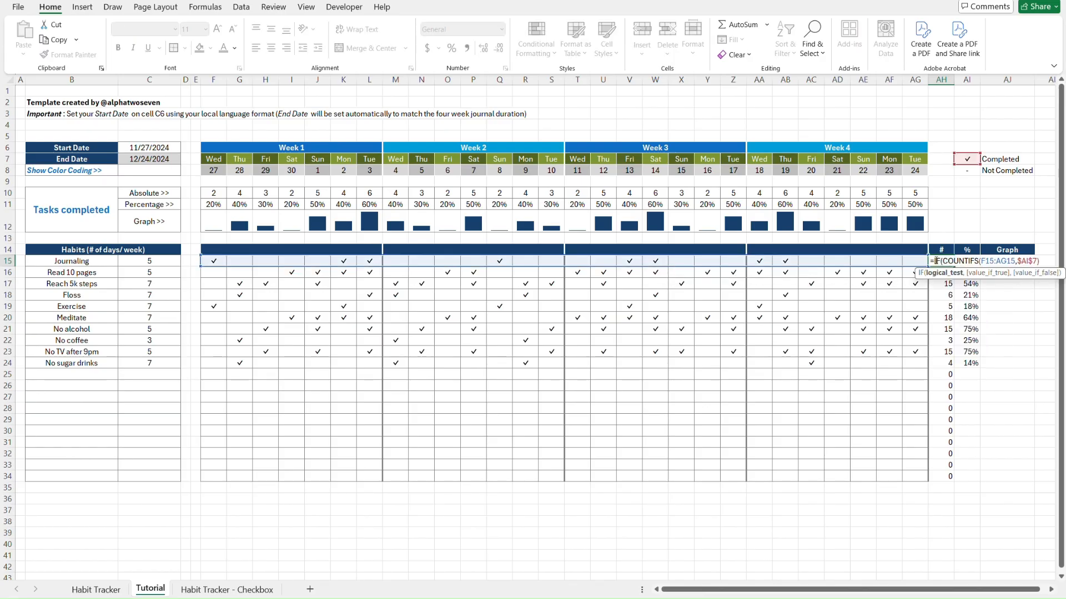
pyautogui.click(64, 261)
pyautogui.write('<>')
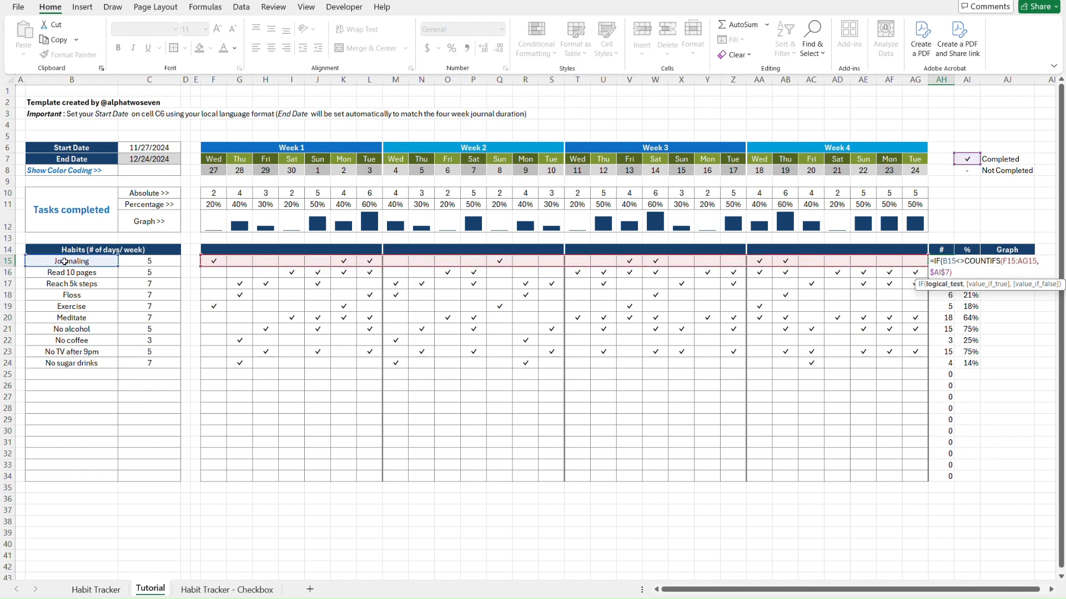
pyautogui.write('"",')
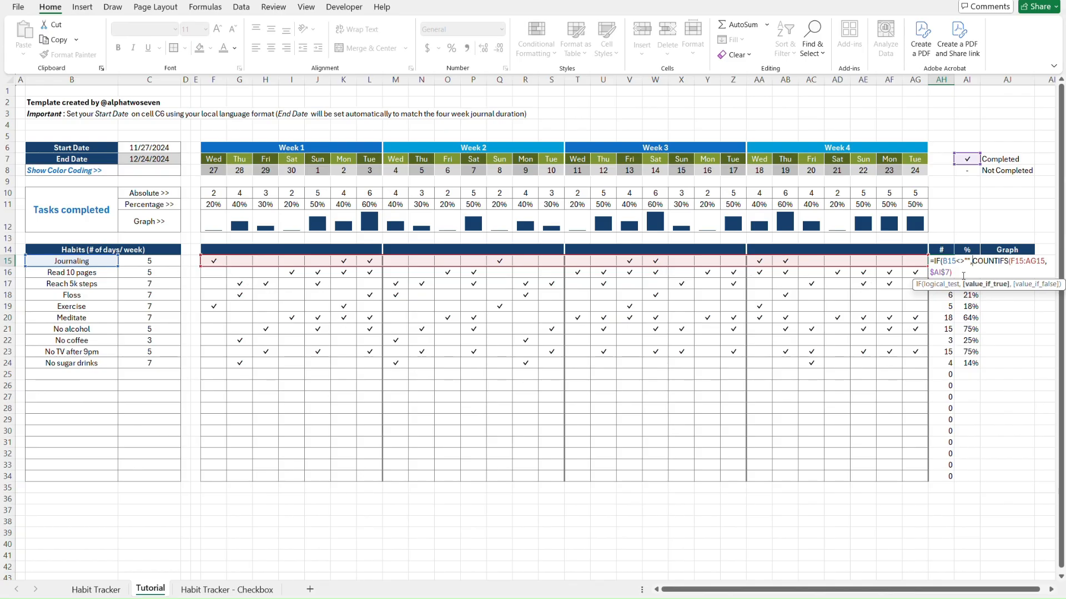
pyautogui.write(',"")')
pyautogui.press('Return')
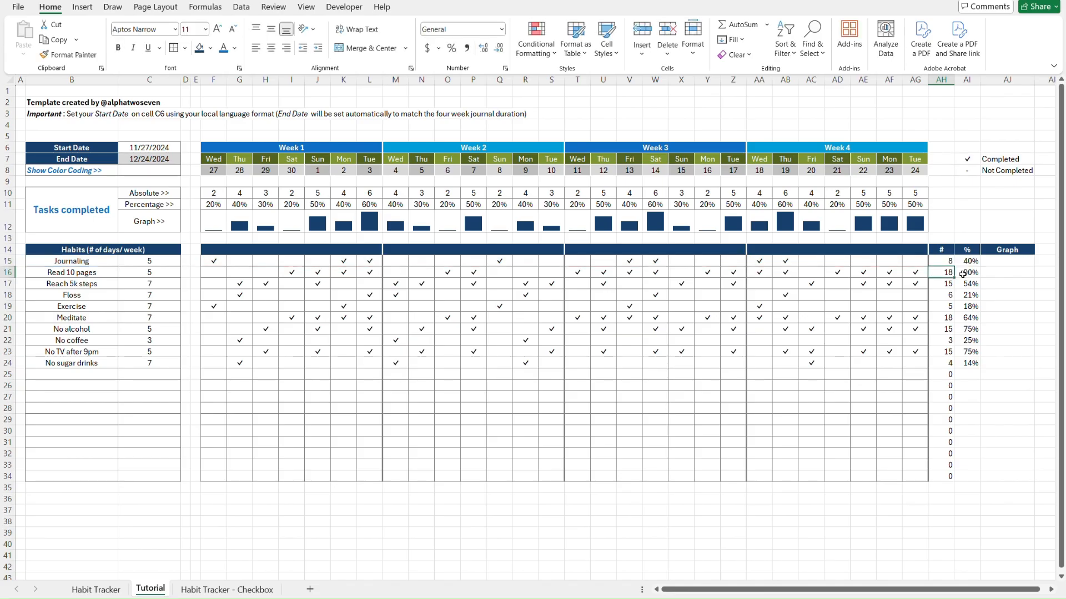
pyautogui.press('Up')
pyautogui.press('Right')
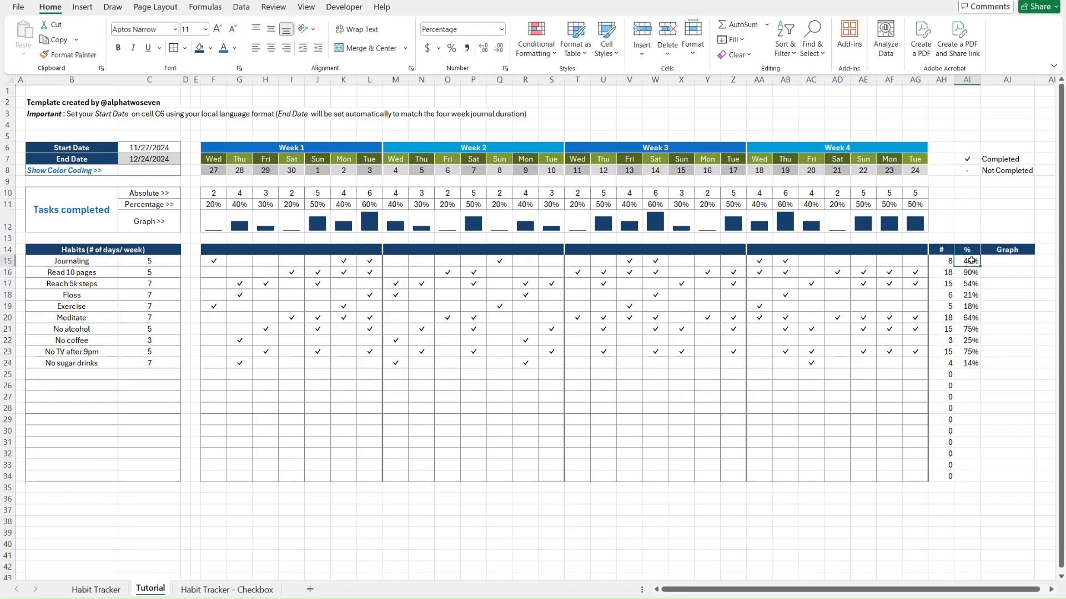
# Change AI15's IF condition to test AH15 instead of C15
pyautogui.doubleClick(971, 261)
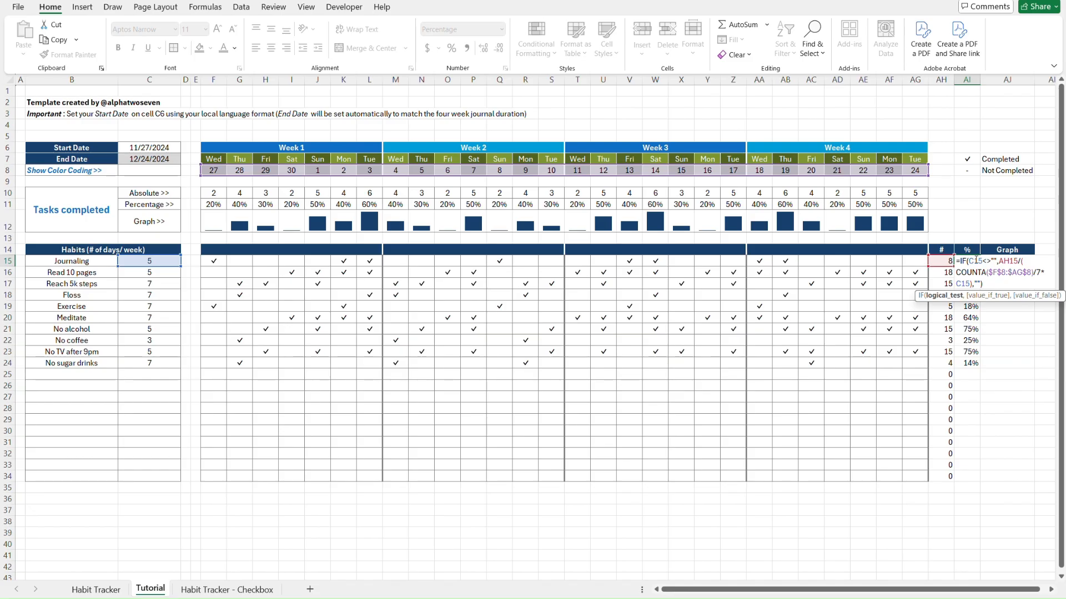
pyautogui.doubleClick(972, 260)
pyautogui.write('AH15')
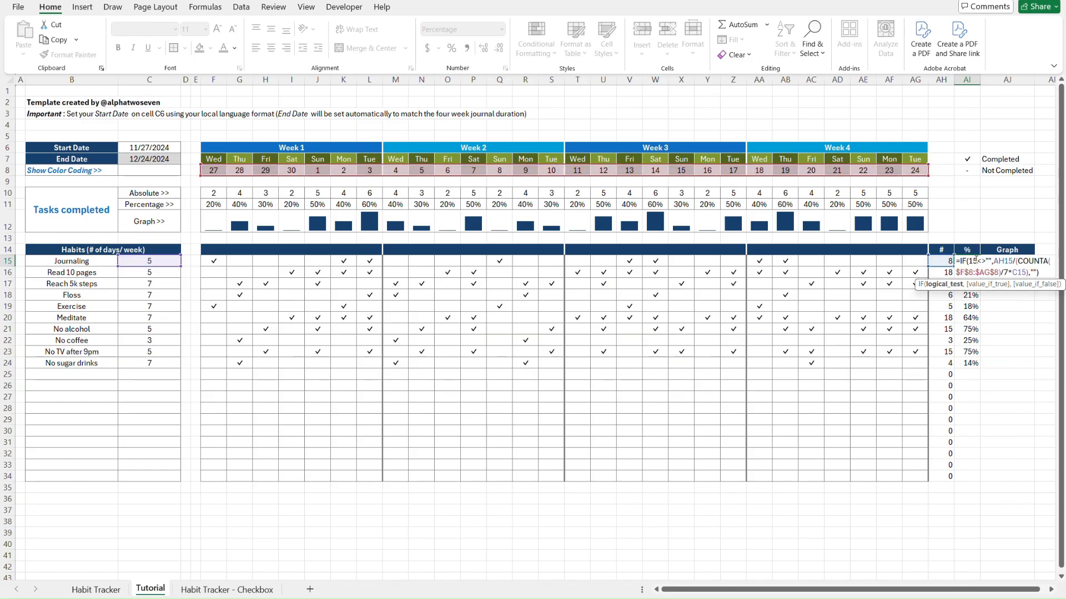
pyautogui.press('Return')
# Fill the AH15:AI15 count and percentage formulas down through row 34
pyautogui.press('Left')
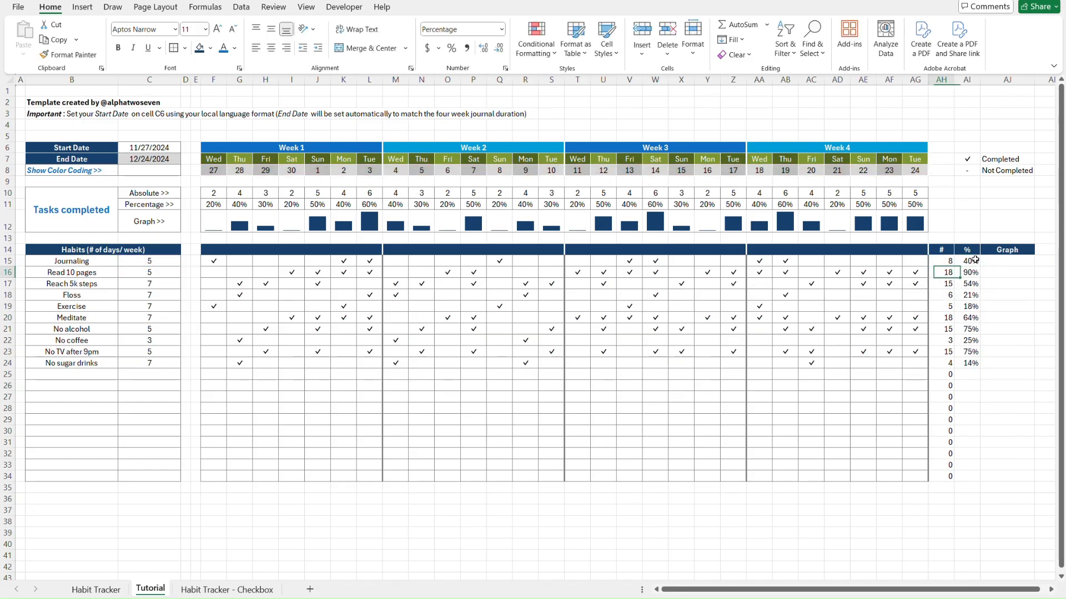
pyautogui.press('Up')
pyautogui.hotkey('shift', 'Right')
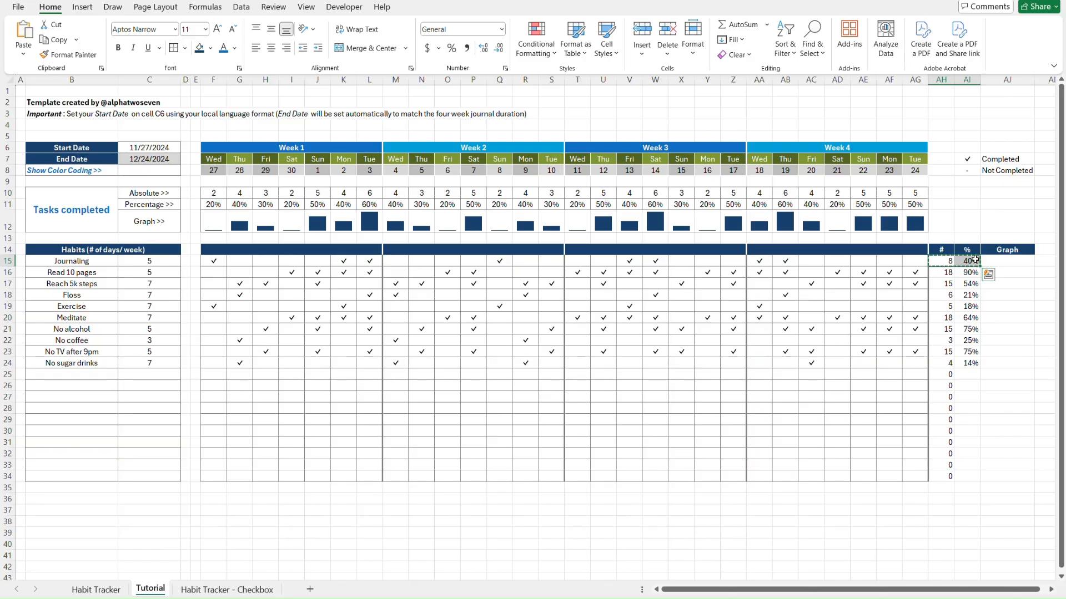
pyautogui.hotkey('ctrl', 'shift', 'Down')
pyautogui.hotkey('ctrl', 'alt', 'v')
pyautogui.press('Return')
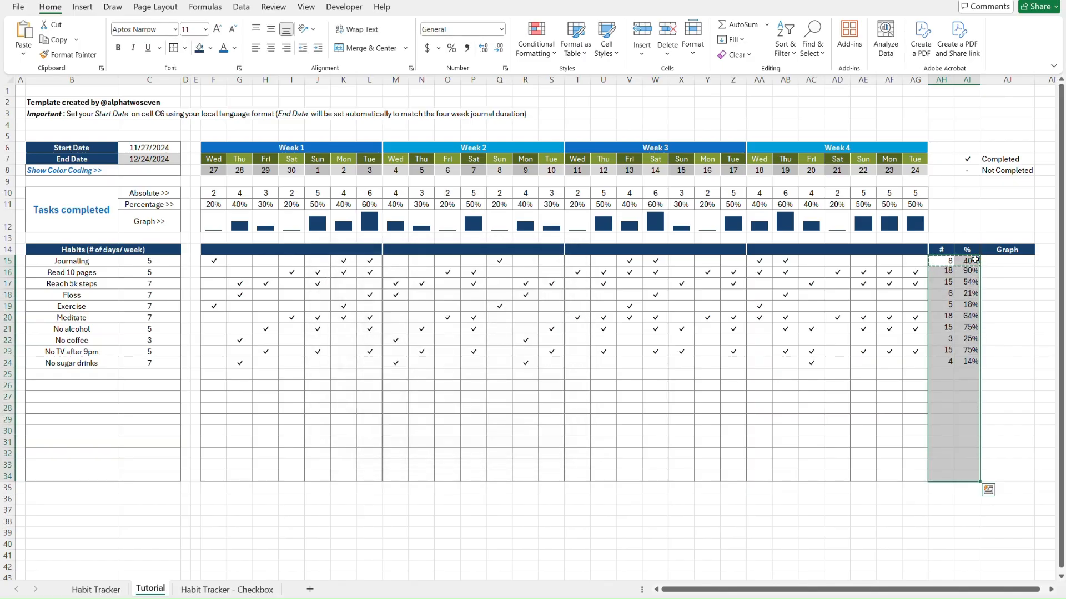
pyautogui.press('Escape')
pyautogui.press('Up')
pyautogui.press('Up')
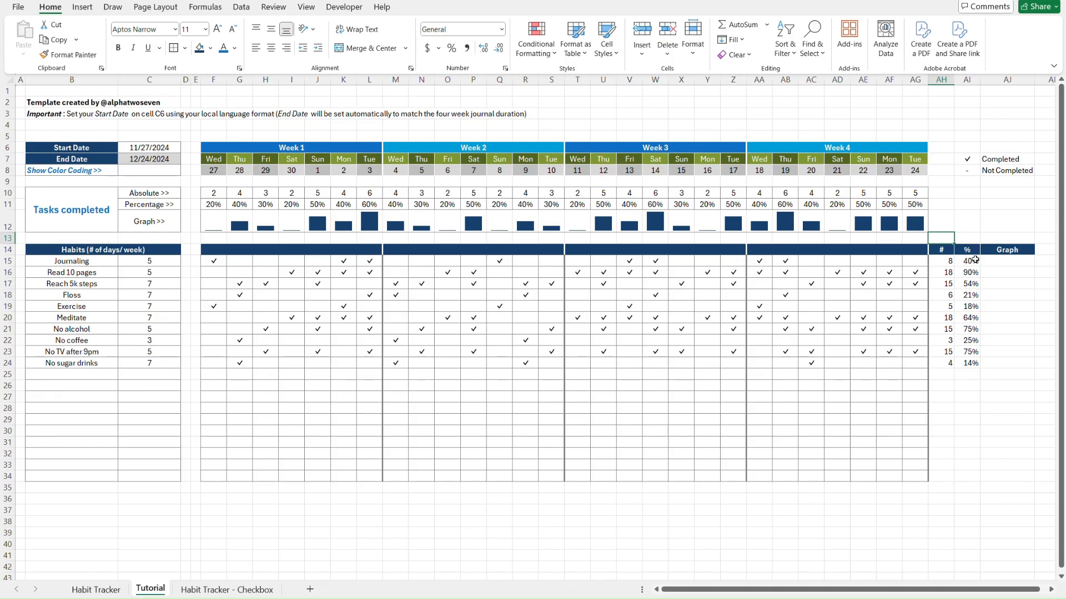
# Compare the # and % columns with the Habit Tracker sheet, then select AH15:AI34
pyautogui.hotkey('ctrl', 'pageup')
pyautogui.hotkey('ctrl', 'pagedown')
pyautogui.hotkey('ctrl', 'pageup')
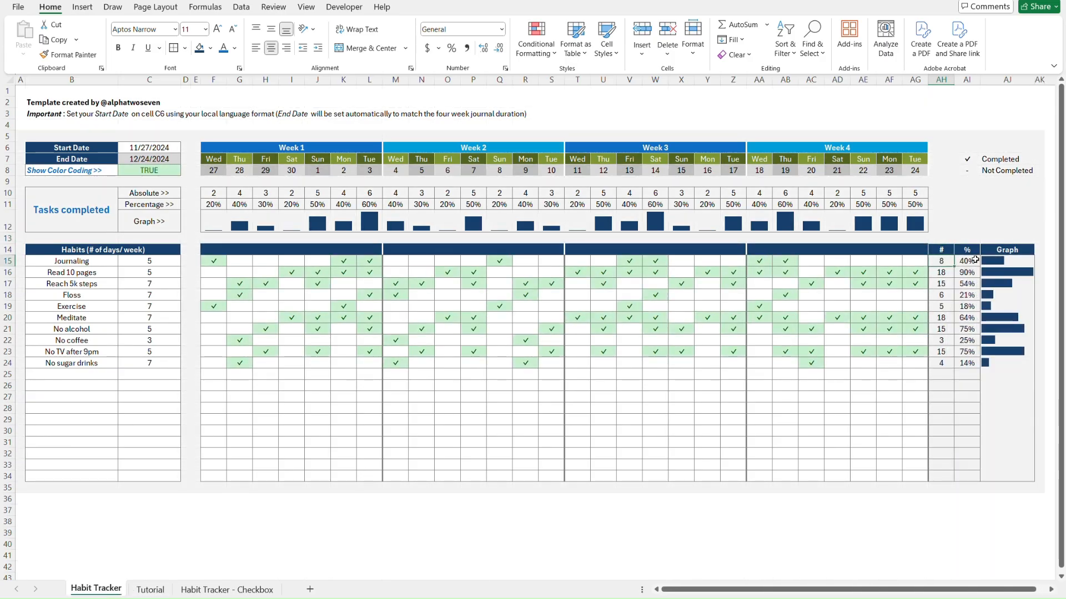
pyautogui.hotkey('ctrl', 'pagedown')
pyautogui.hotkey('ctrl', 'pageup')
pyautogui.hotkey('ctrl', 'pagedown')
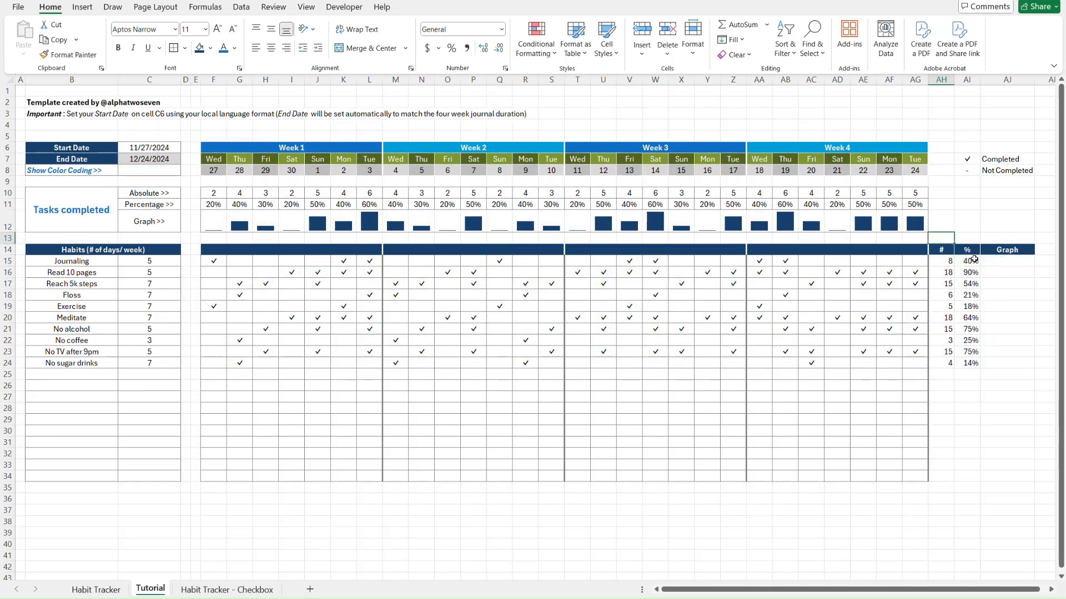
pyautogui.hotkey('ctrl', 'pageup')
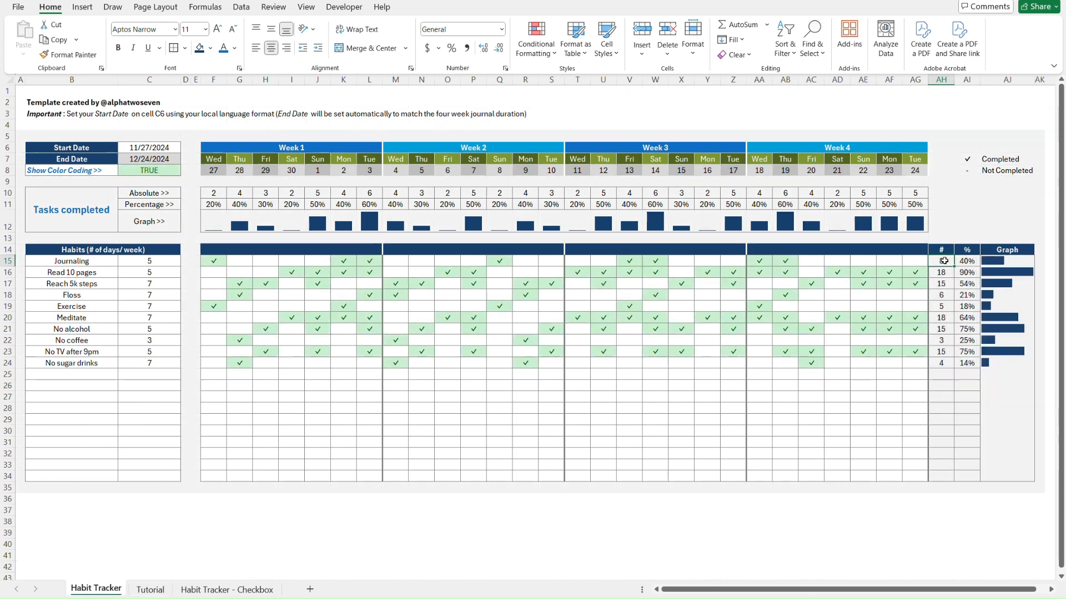
pyautogui.hotkey('ctrl', 'pagedown')
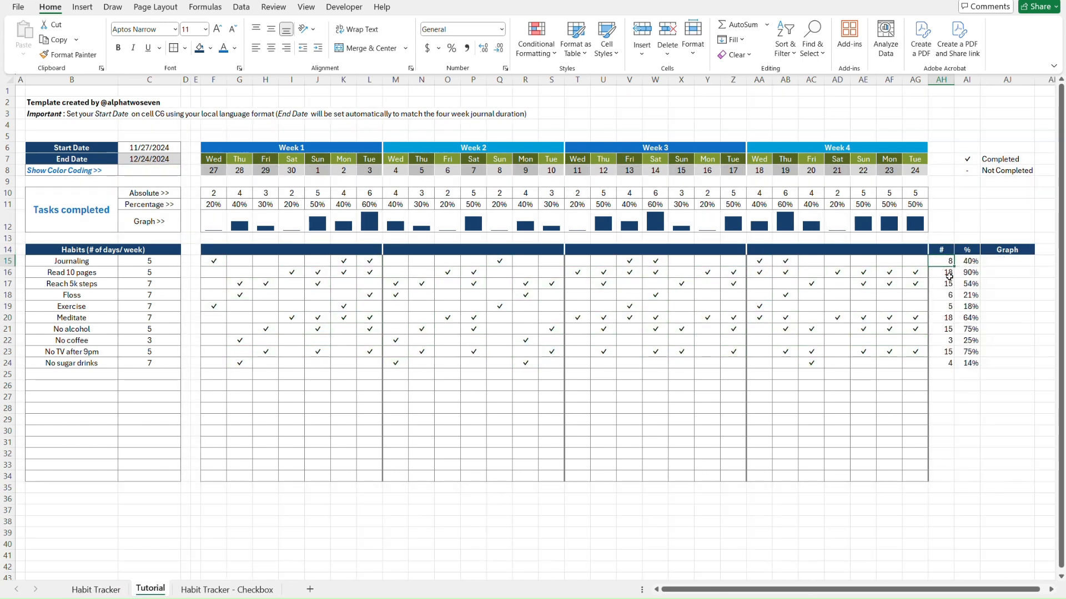
pyautogui.keyDown('shift'); pyautogui.click(971, 476); pyautogui.keyUp('shift')
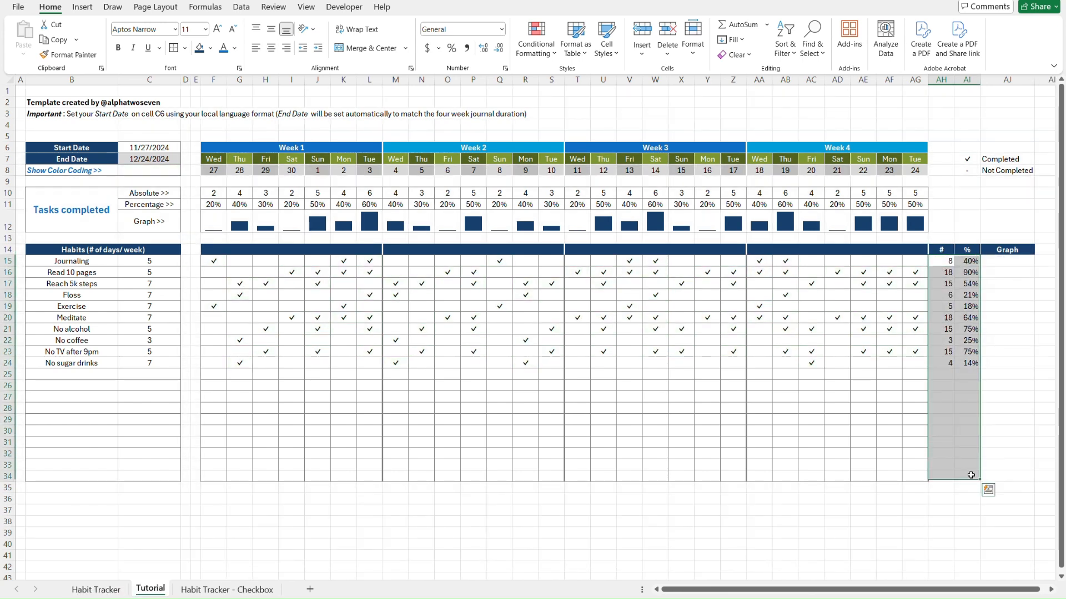
pyautogui.click(211, 48)
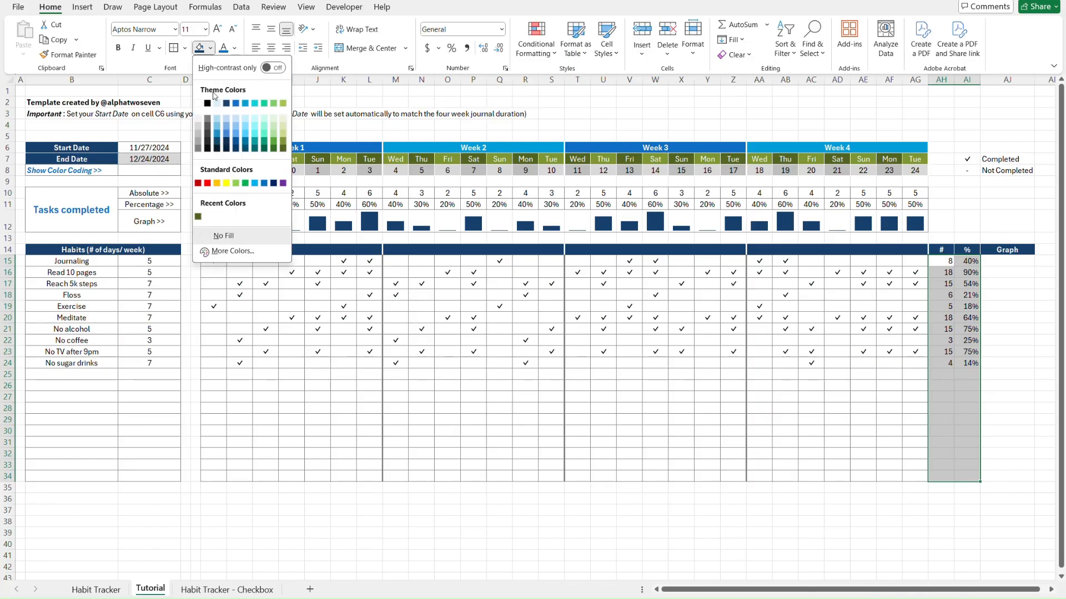
# Give the # and % cells AH15:AI34 a grey fill, centered values and all borders
pyautogui.click(198, 133)
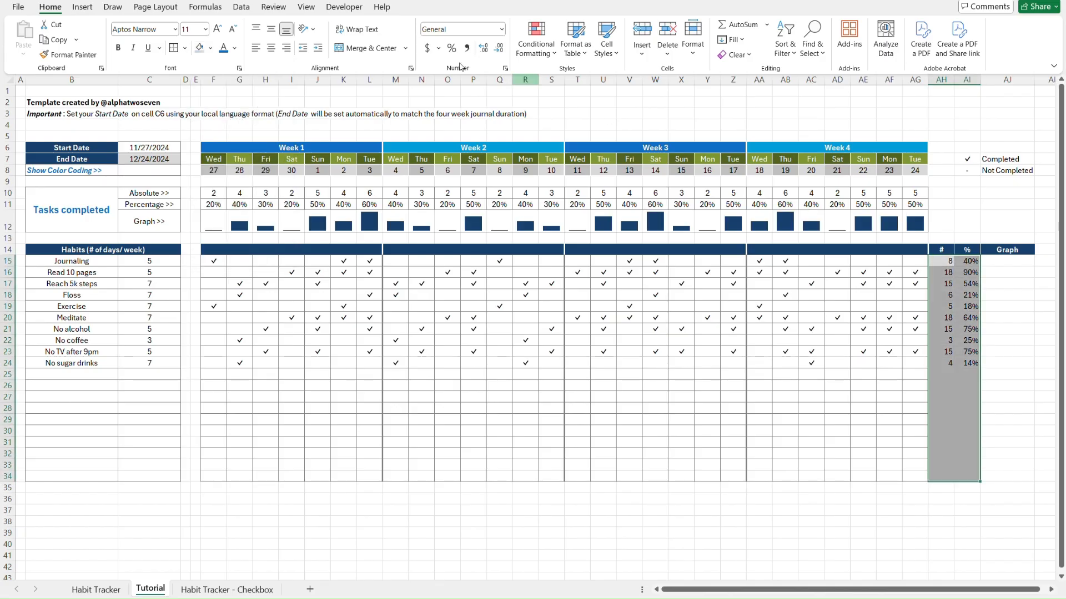
pyautogui.click(271, 48)
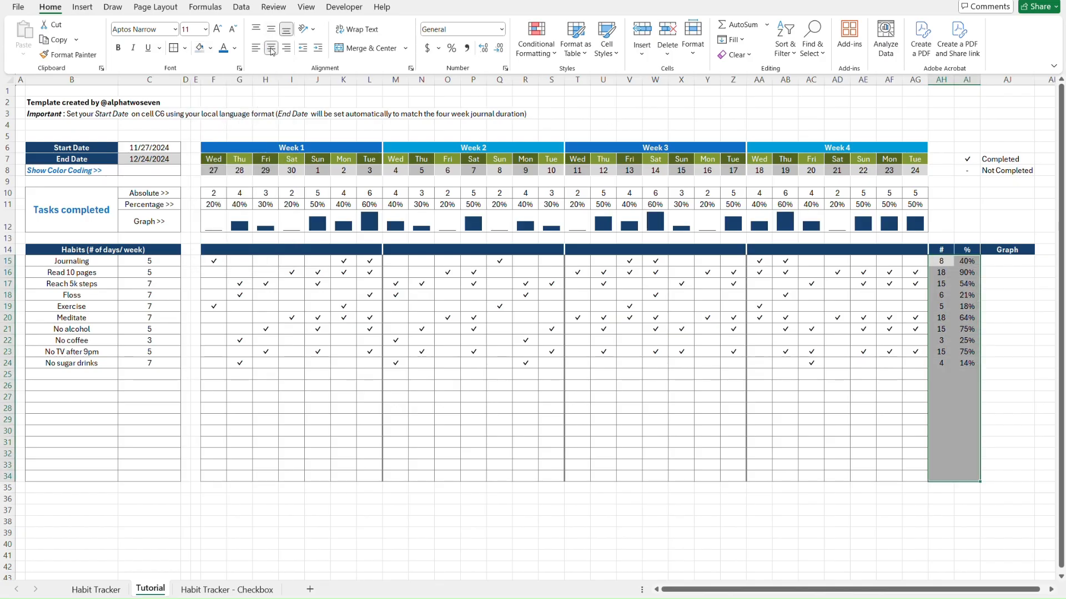
pyautogui.click(185, 48)
pyautogui.click(218, 167)
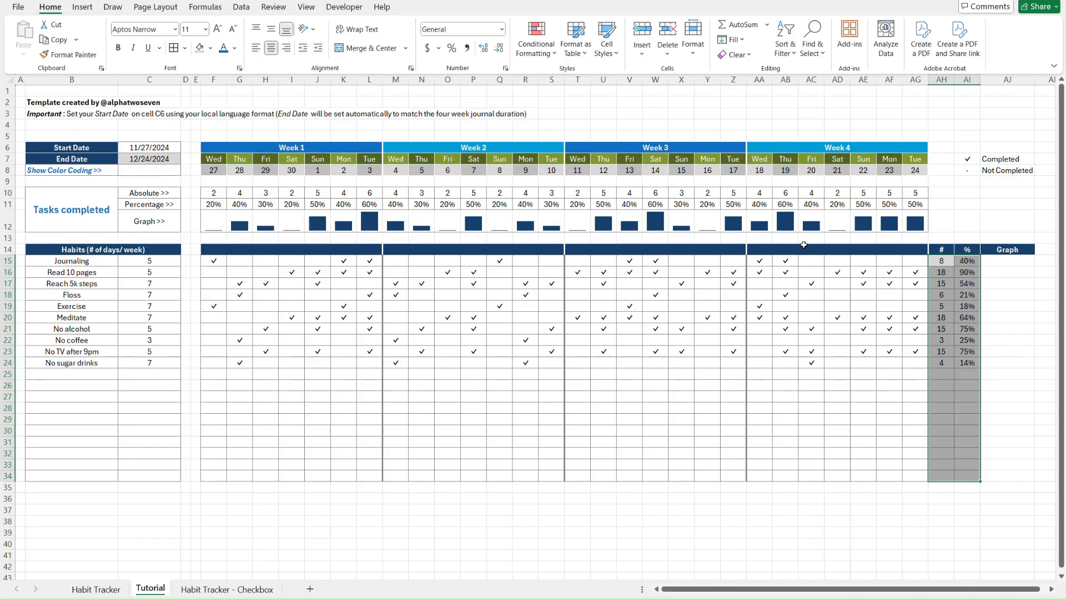
pyautogui.press('Right')
pyautogui.press('Right')
# Check the Habit Tracker sheet and change the AH15:AI34 fill to a lighter grey to match
pyautogui.hotkey('ctrl', 'pageup')
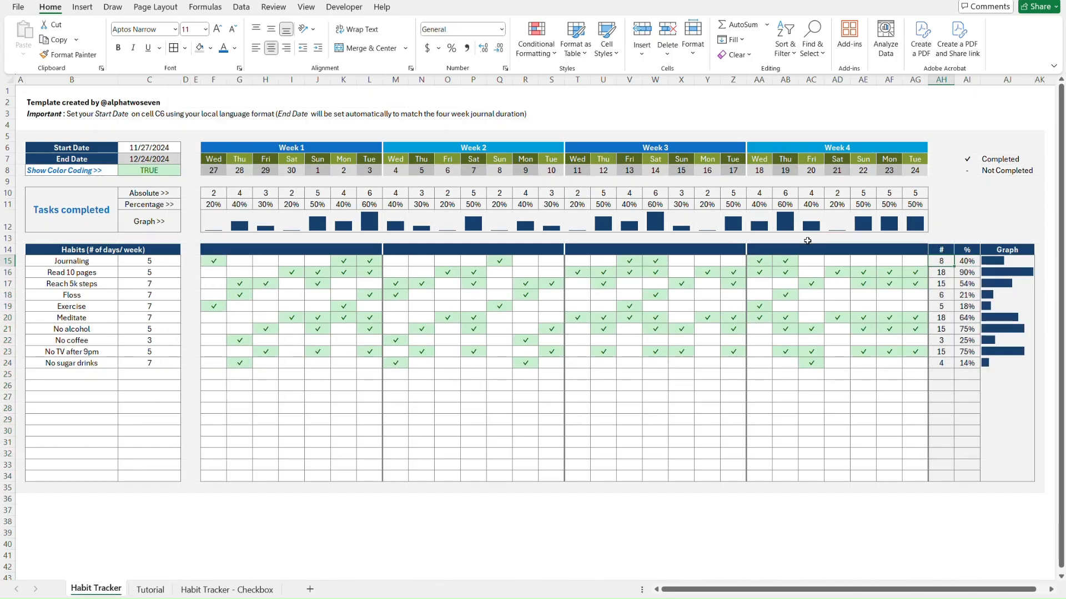
pyautogui.hotkey('ctrl', 'pagedown')
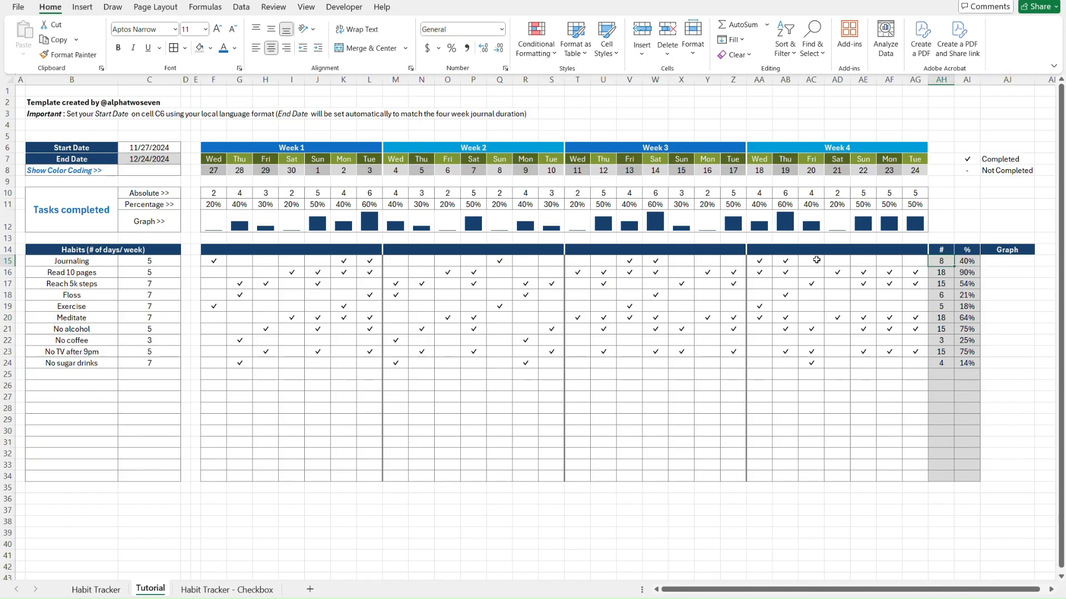
pyautogui.keyDown('shift'); pyautogui.click(972, 477); pyautogui.keyUp('shift')
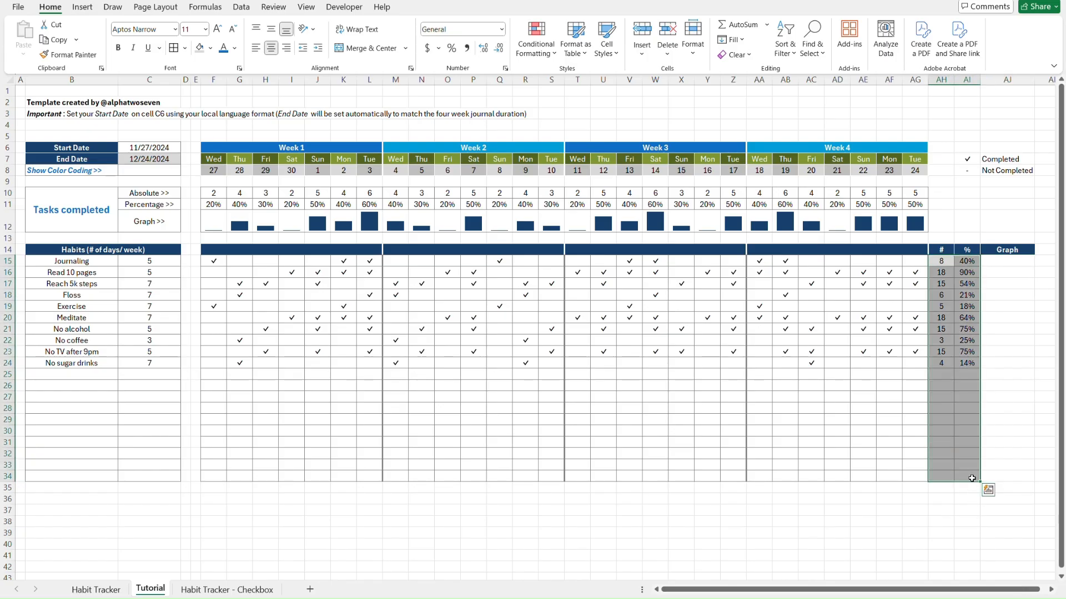
pyautogui.click(211, 48)
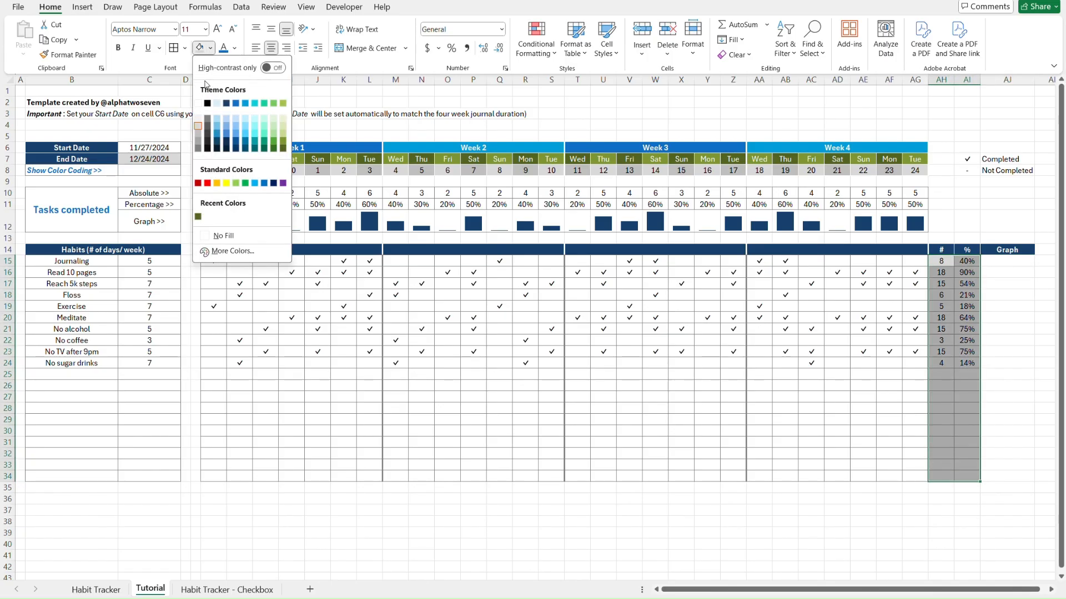
pyautogui.click(201, 120)
pyautogui.press('Right')
pyautogui.press('Right')
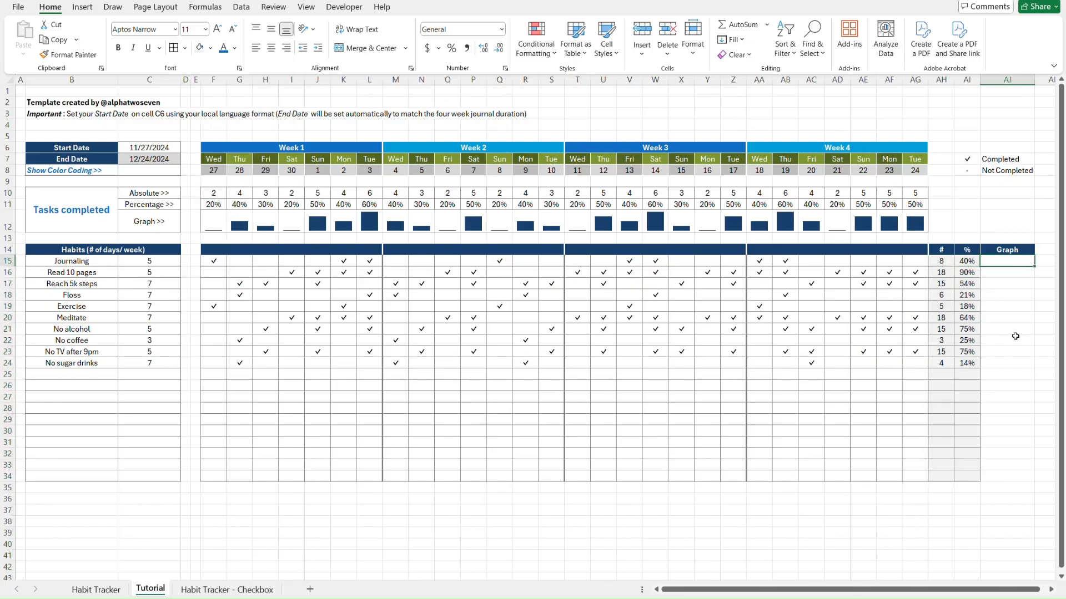
pyautogui.hotkey('ctrl', 'pageup')
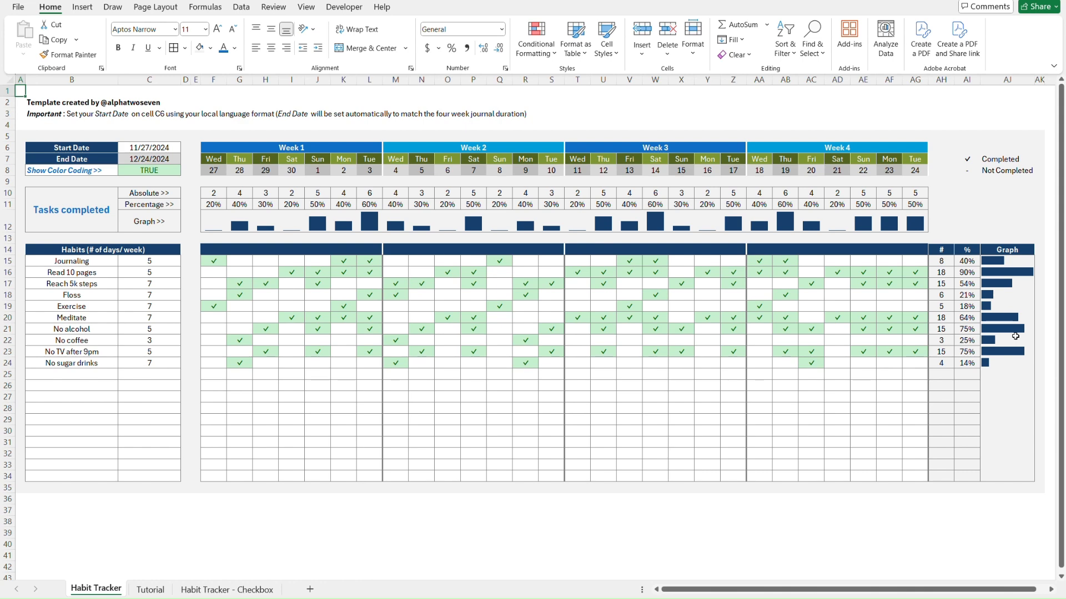
pyautogui.hotkey('ctrl', 'pagedown')
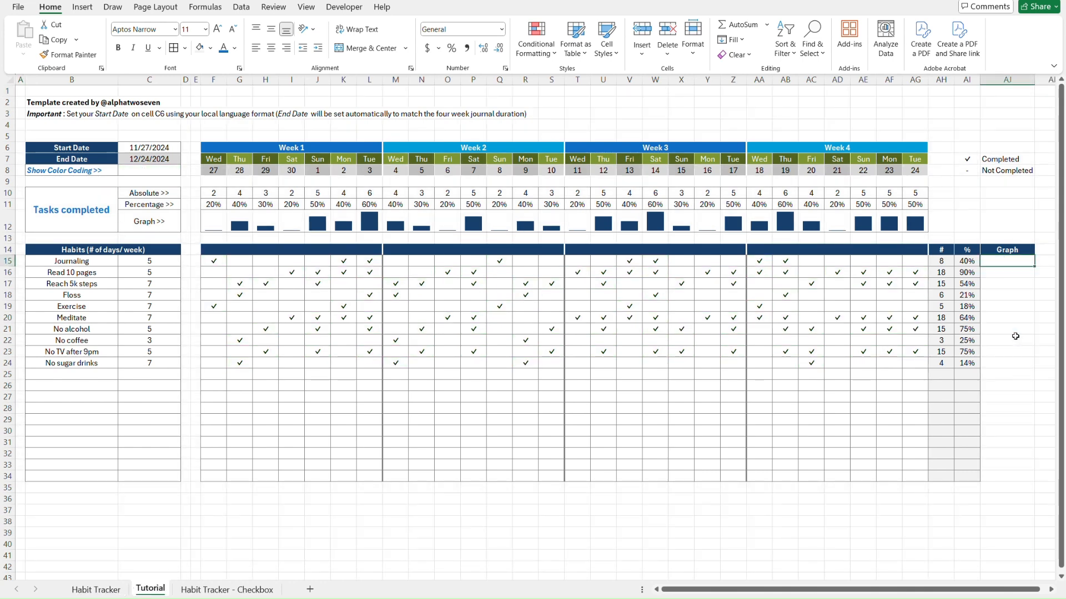
# Start a new Data Bar rule for AJ15:AJ34 set to Show Bar Only
pyautogui.keyDown('shift'); pyautogui.click(1007, 475); pyautogui.keyUp('shift')
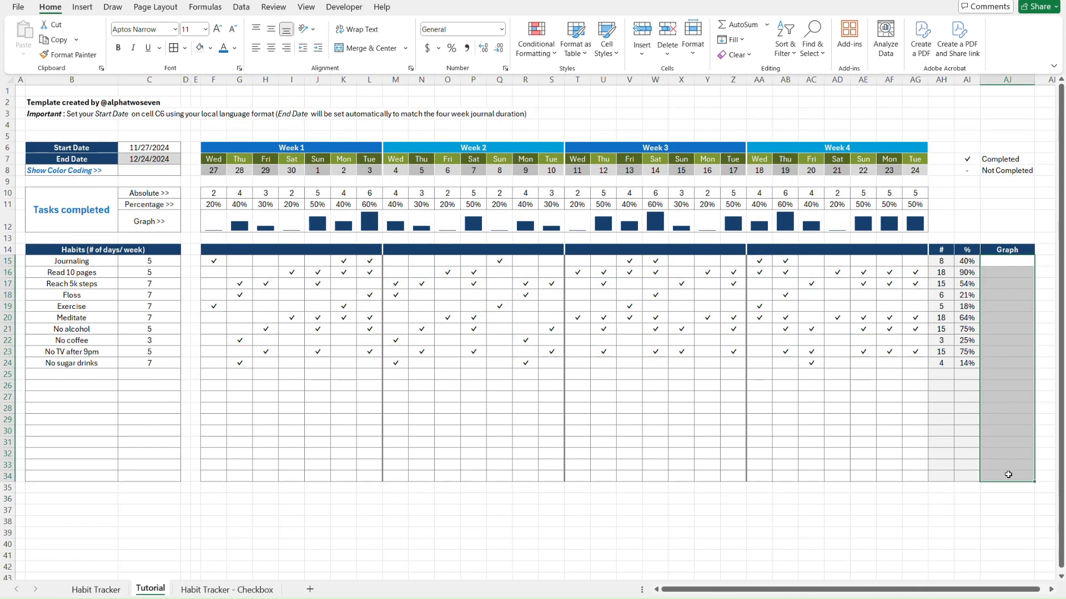
pyautogui.click(549, 59)
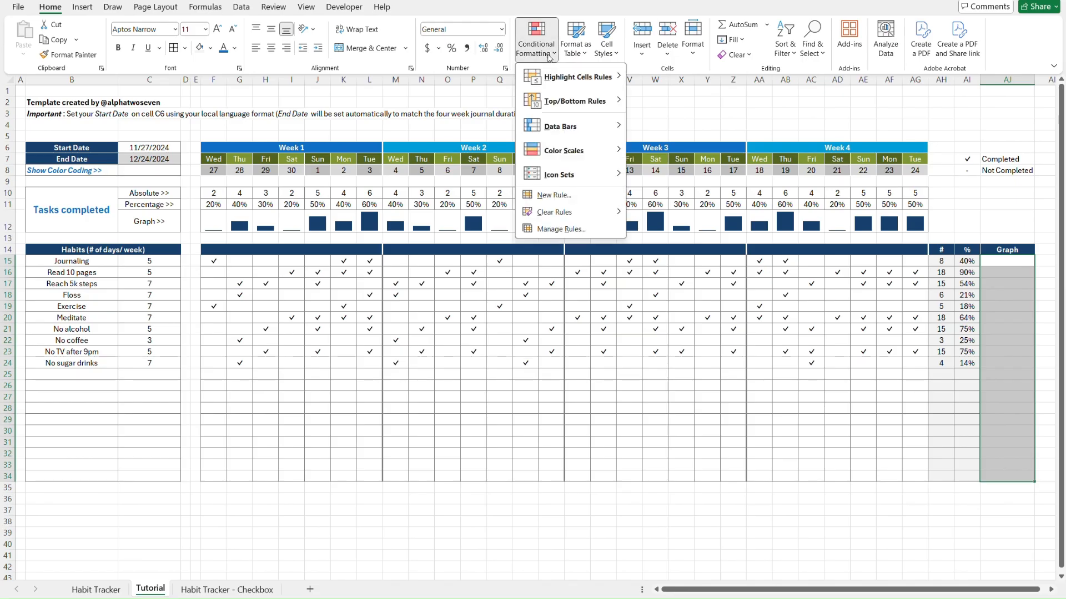
pyautogui.click(555, 195)
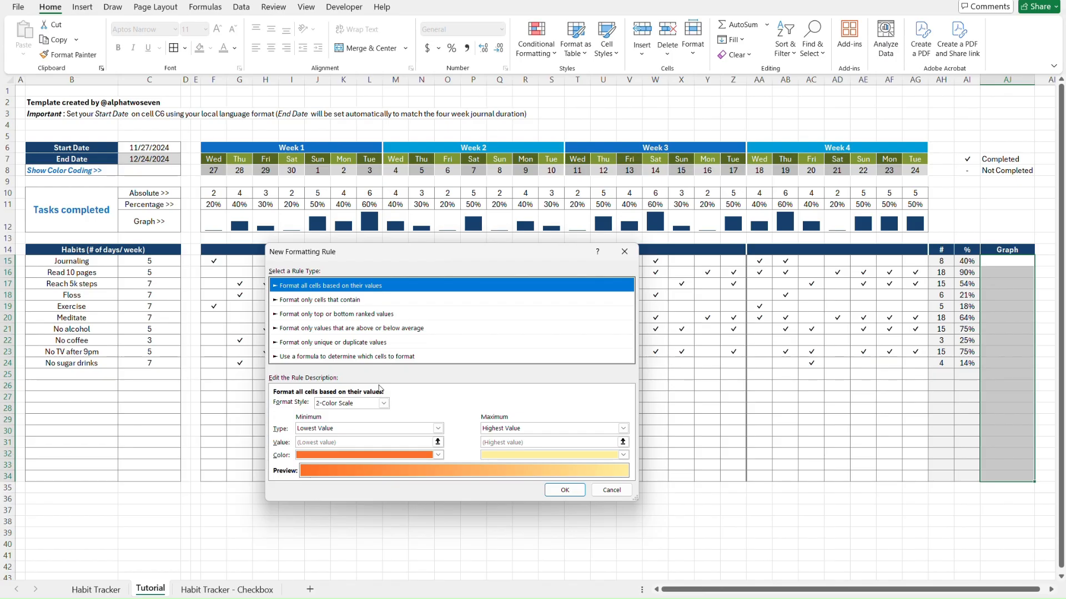
pyautogui.click(382, 404)
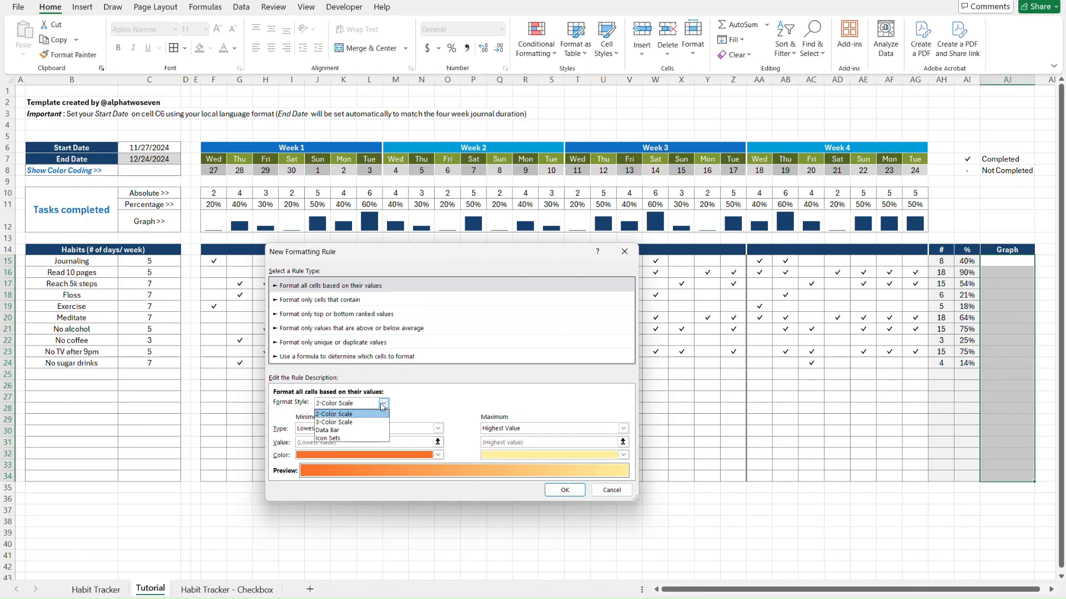
pyautogui.click(356, 426)
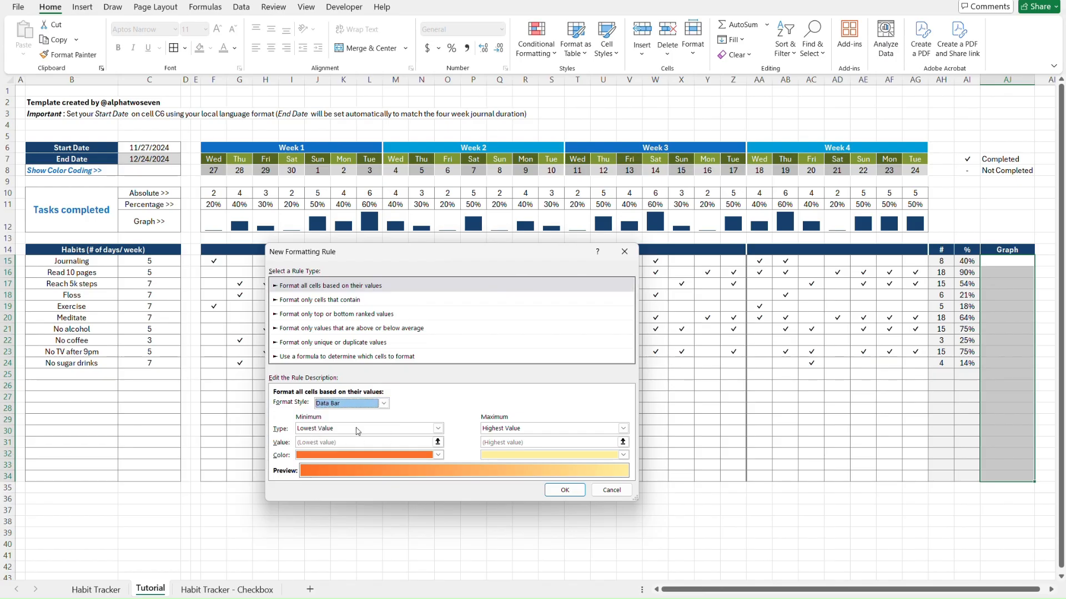
pyautogui.click(399, 404)
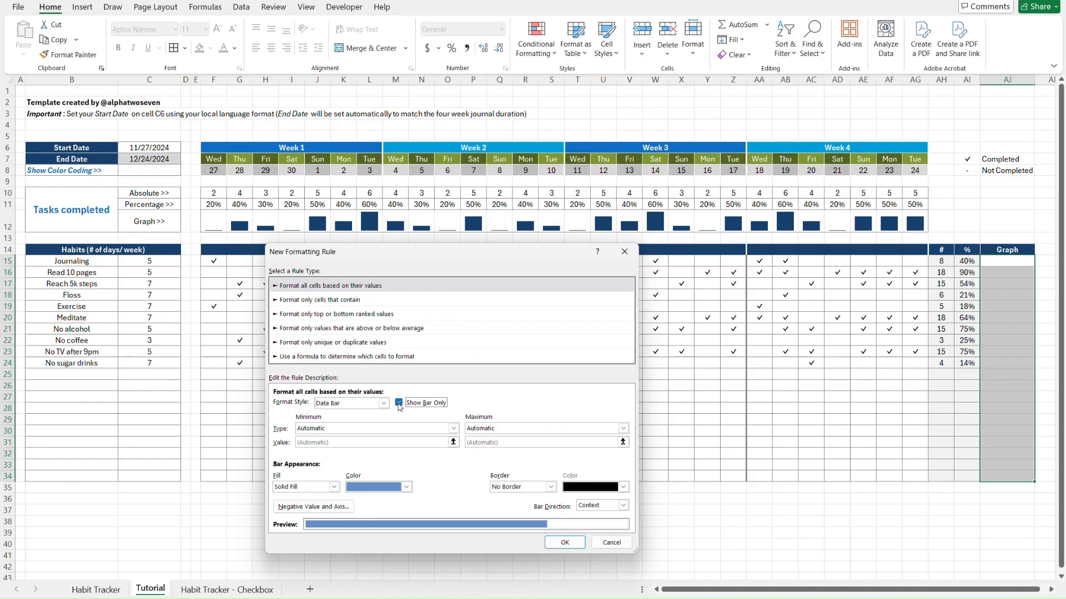
# Set the bar minimum to Number 0, keep the maximum automatic, choose a dark navy fill, and confirm
pyautogui.click(340, 430)
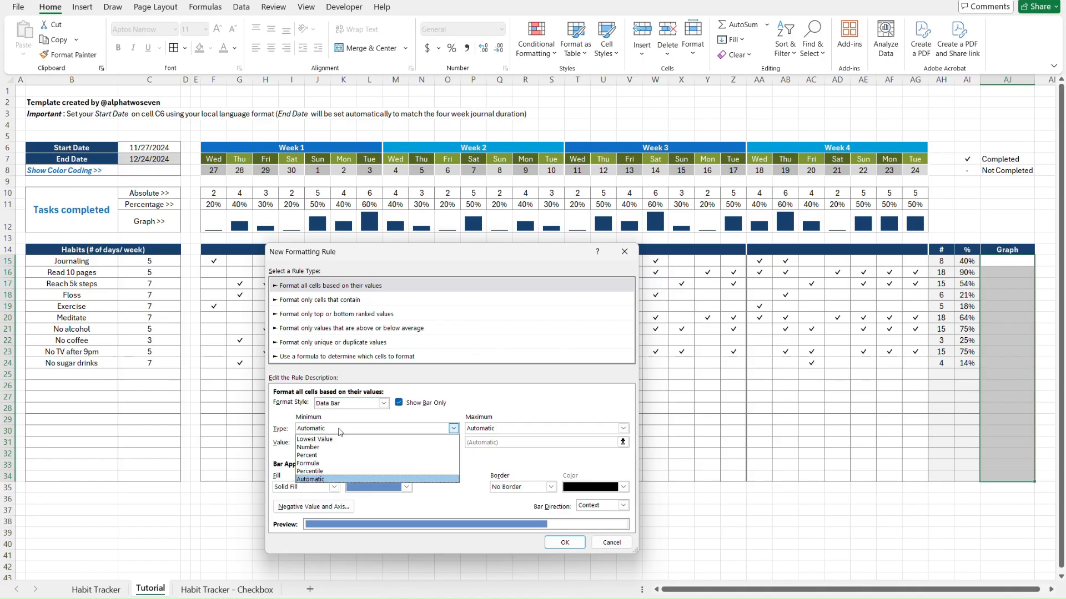
pyautogui.click(336, 450)
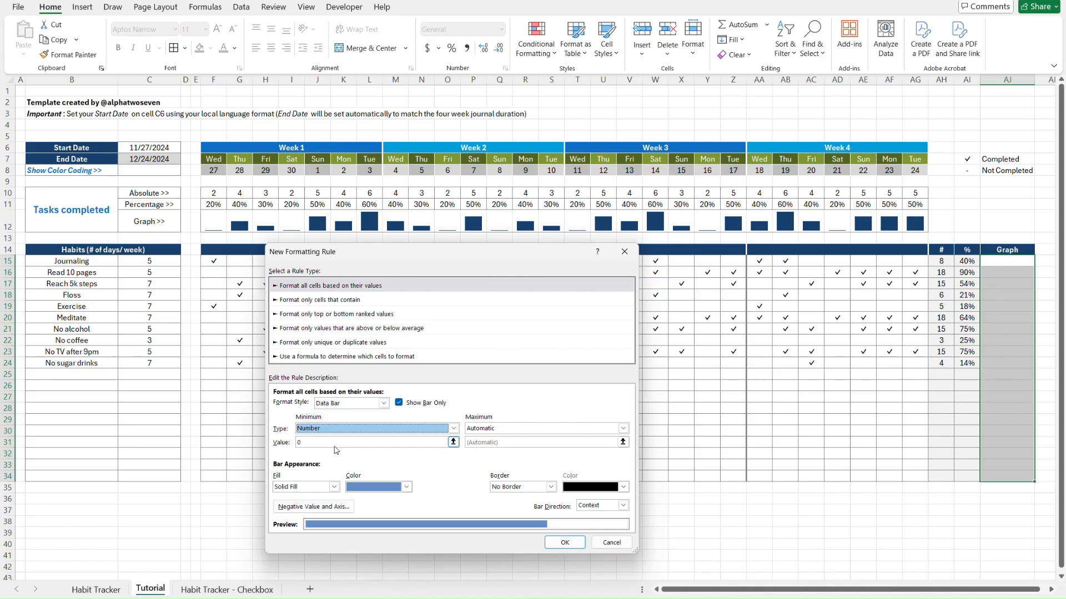
pyautogui.click(516, 430)
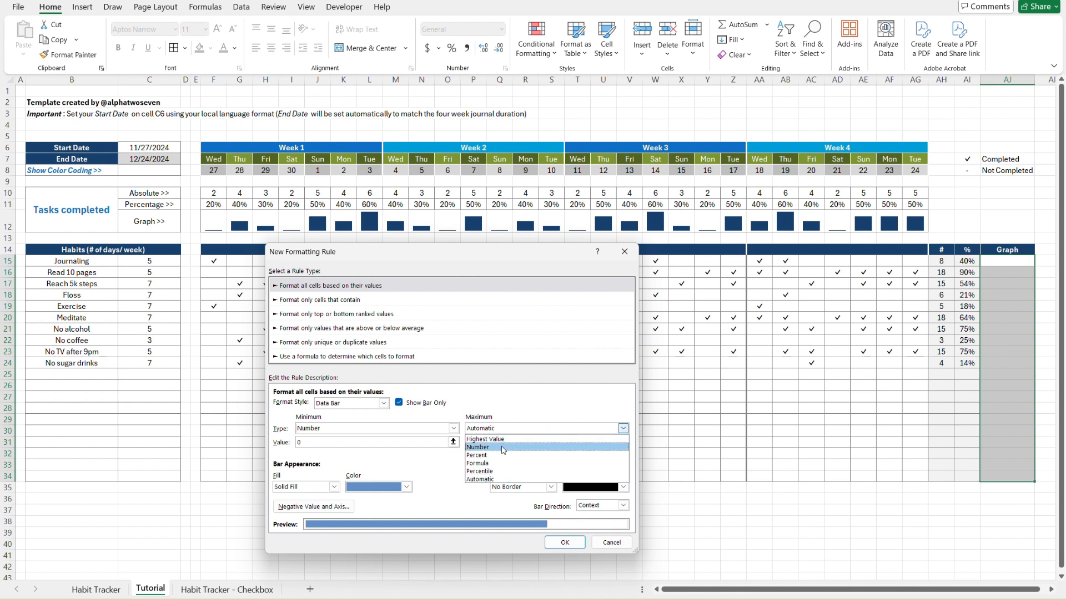
pyautogui.click(503, 447)
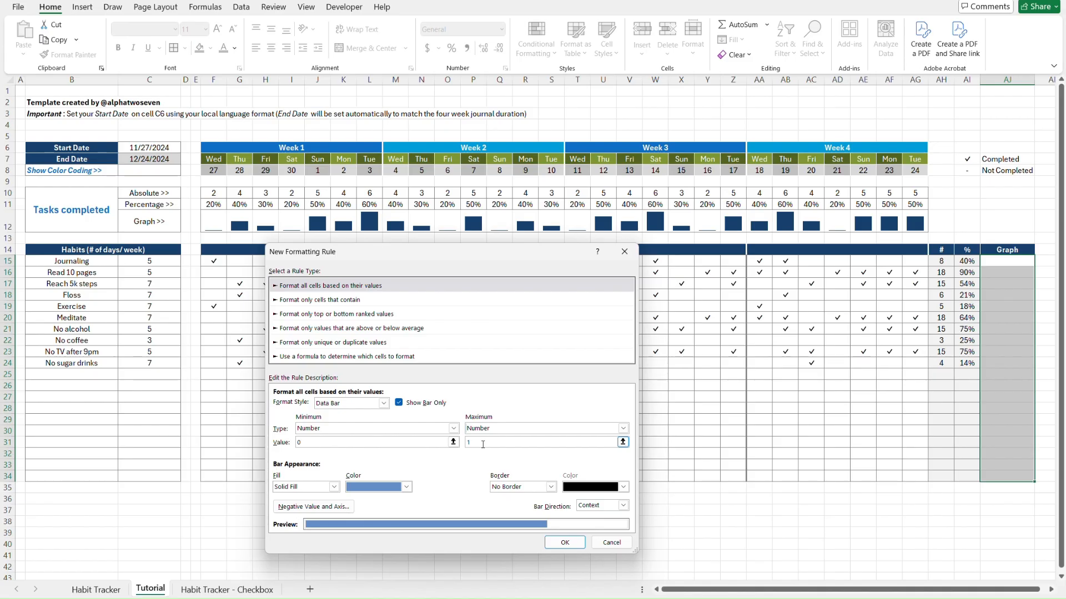
pyautogui.click(315, 444)
pyautogui.click(476, 442)
pyautogui.click(559, 428)
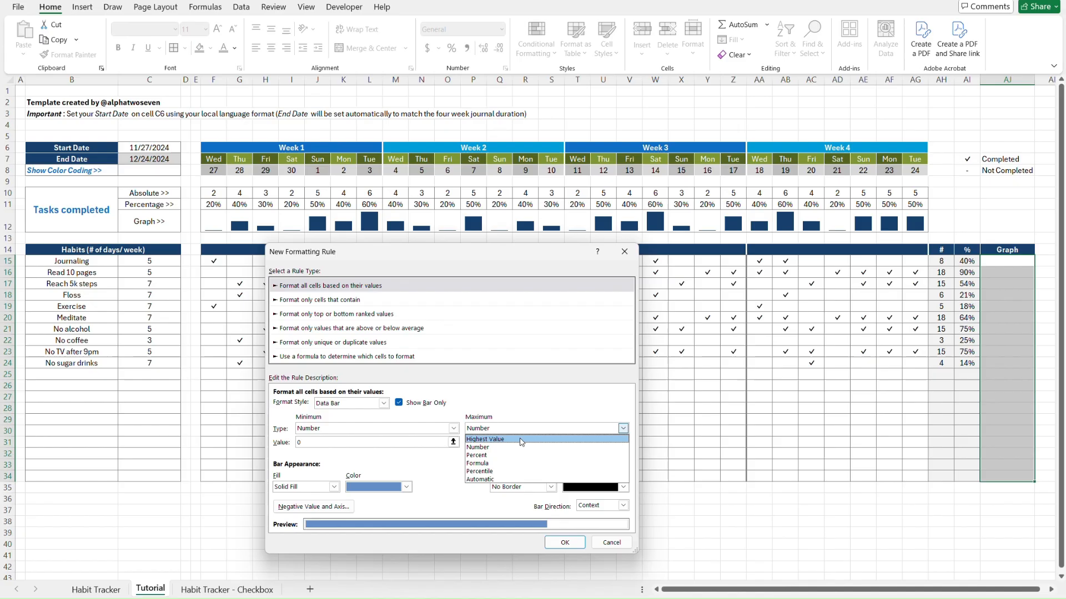
pyautogui.click(506, 479)
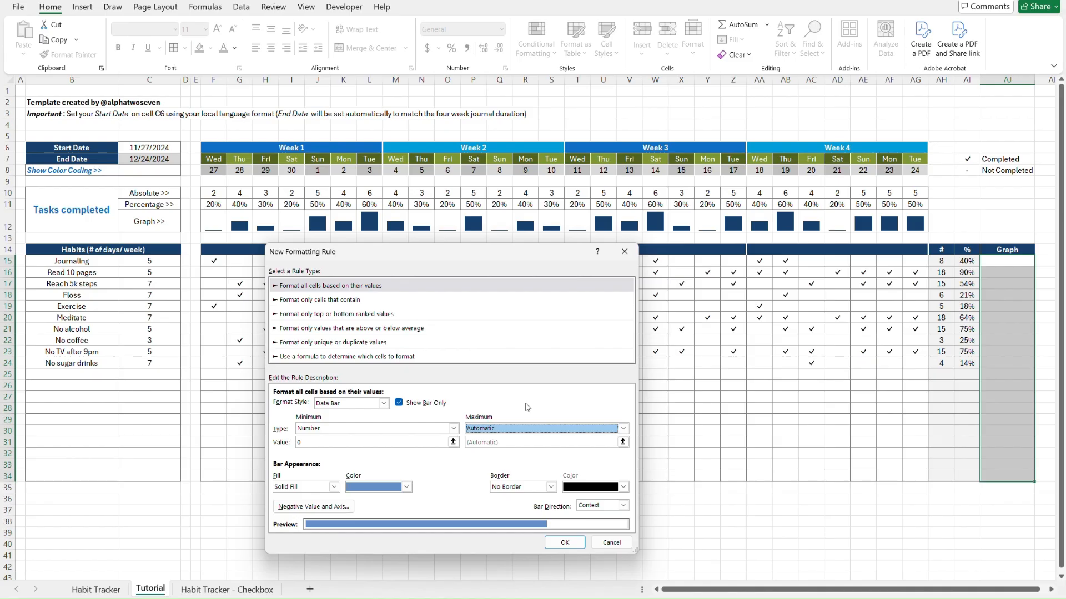
pyautogui.click(406, 488)
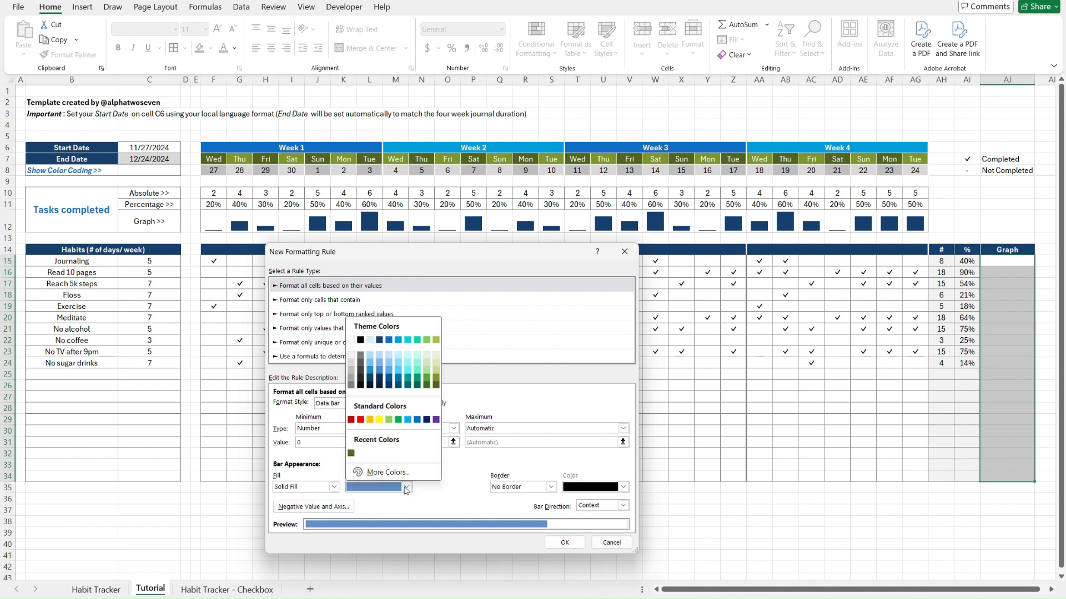
pyautogui.click(380, 340)
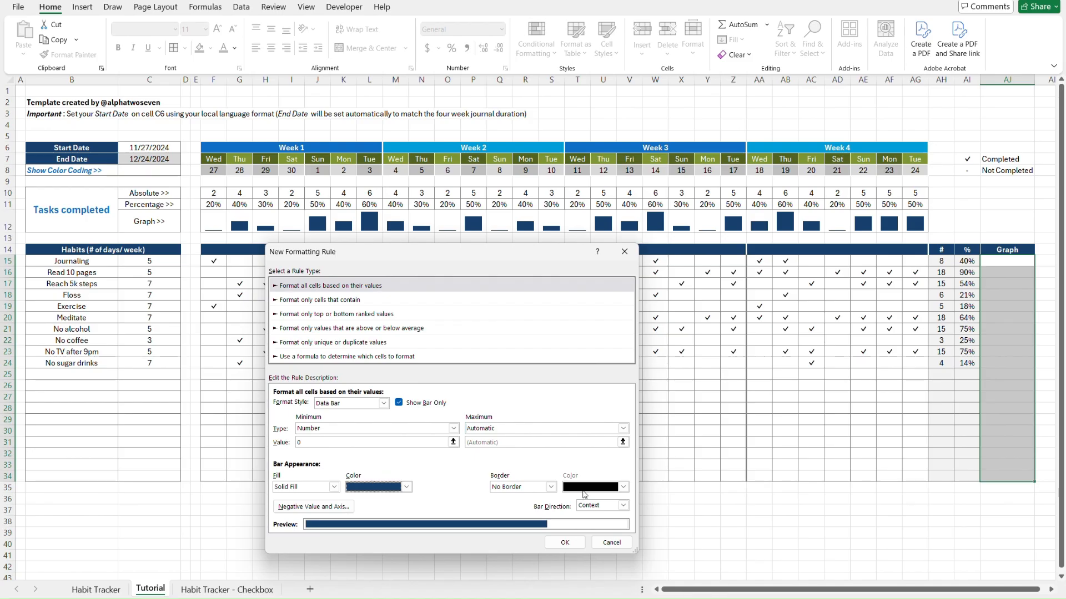
pyautogui.click(565, 542)
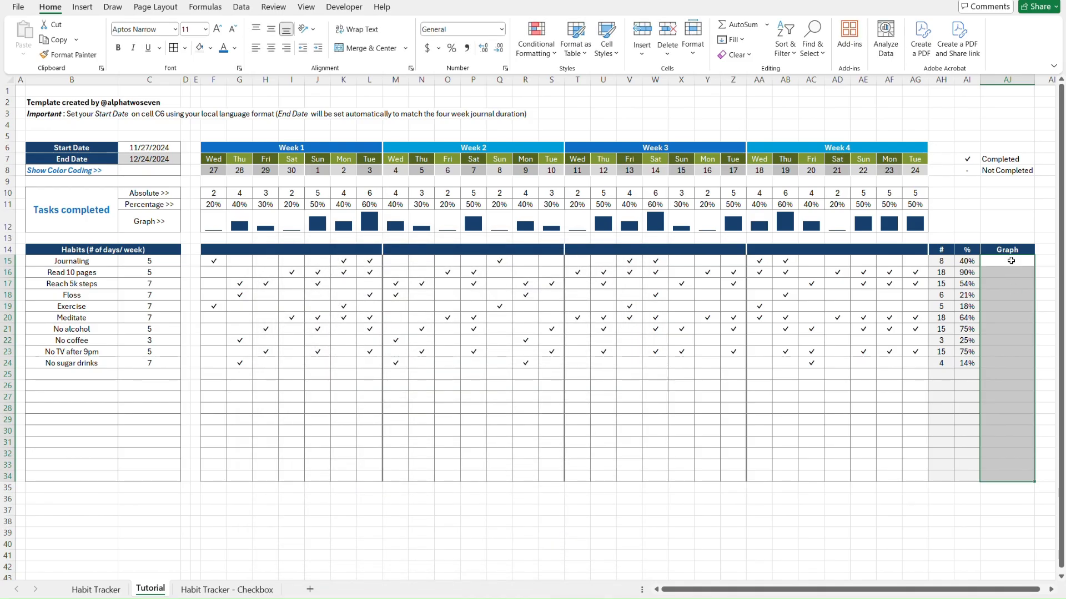
# Enter the formula =AI15 in cell AJ15
pyautogui.click(993, 262)
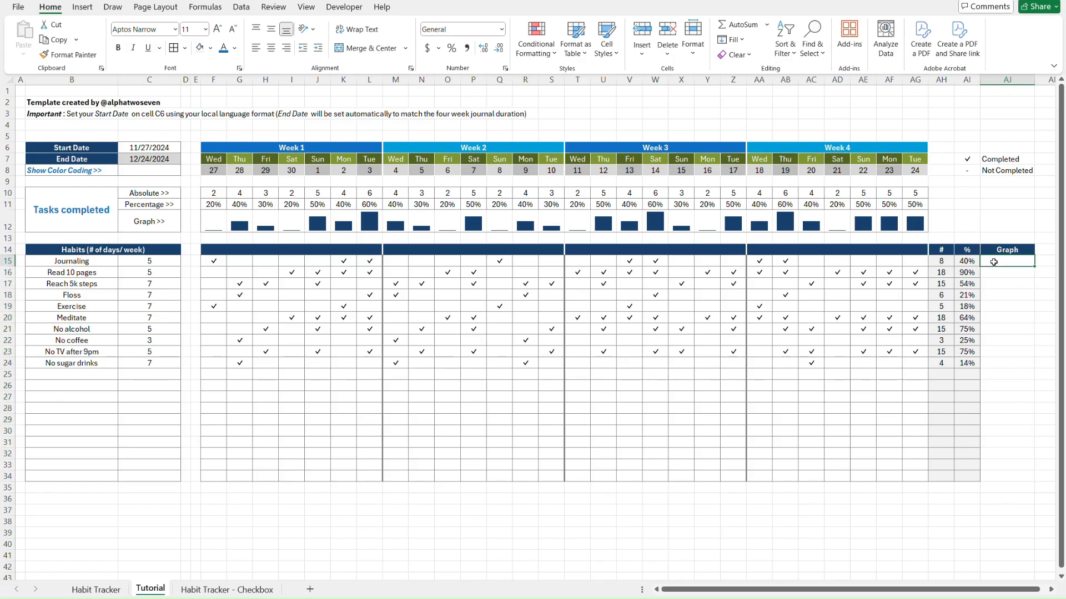
pyautogui.keyDown('shift'); pyautogui.click(1007, 478); pyautogui.keyUp('shift')
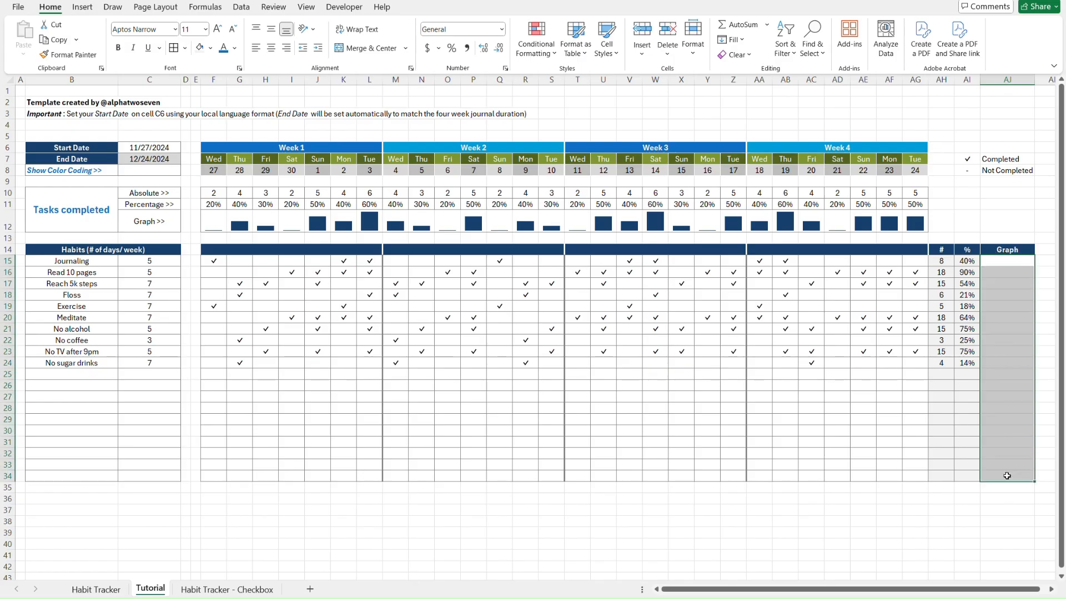
pyautogui.click(1015, 261)
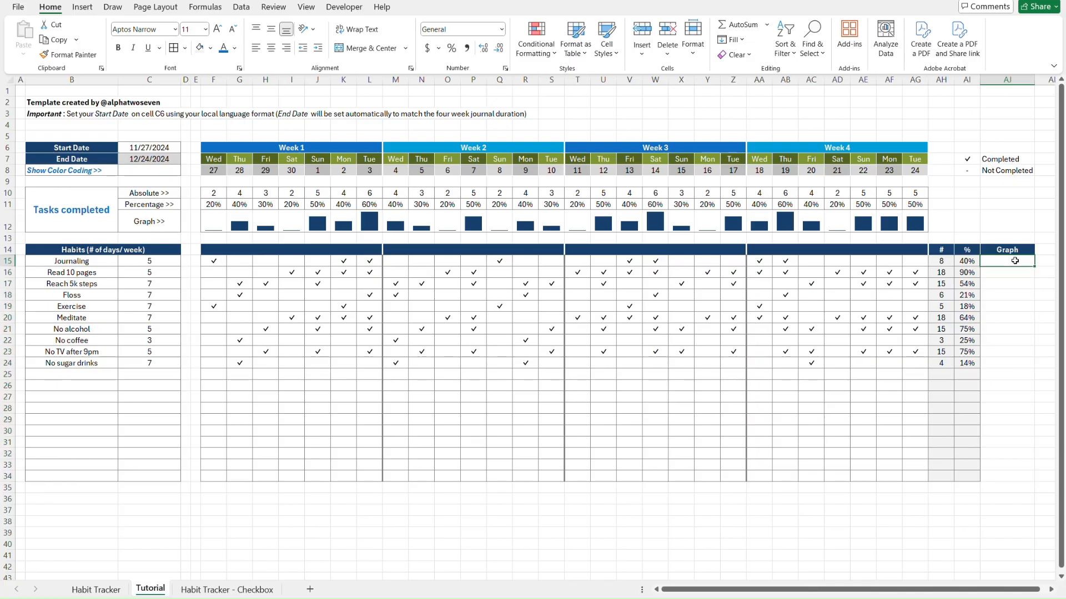
pyautogui.write('=')
pyautogui.press('Left')
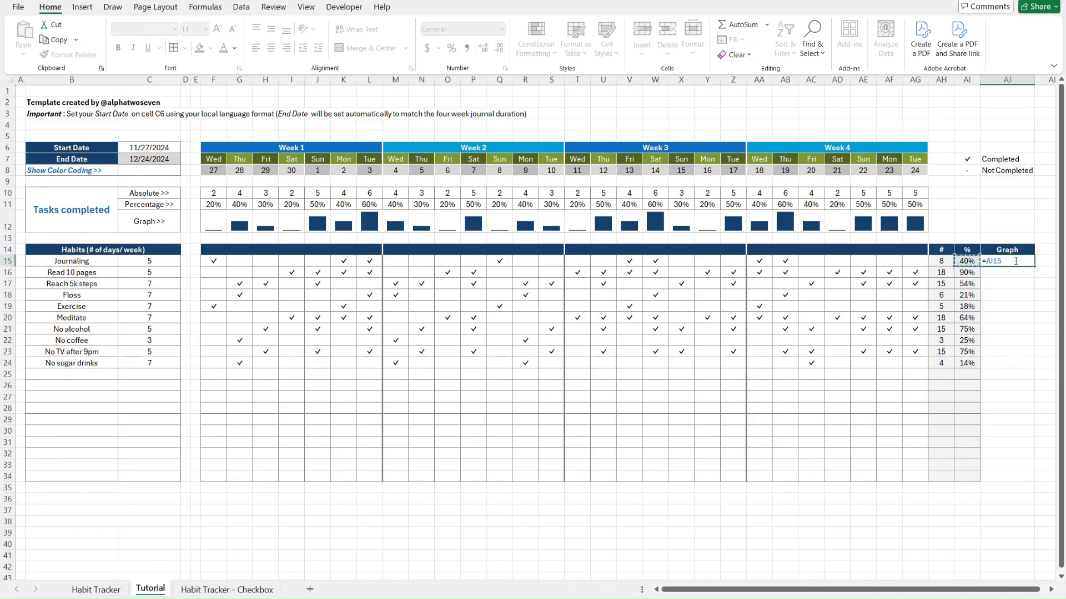
pyautogui.press('Return')
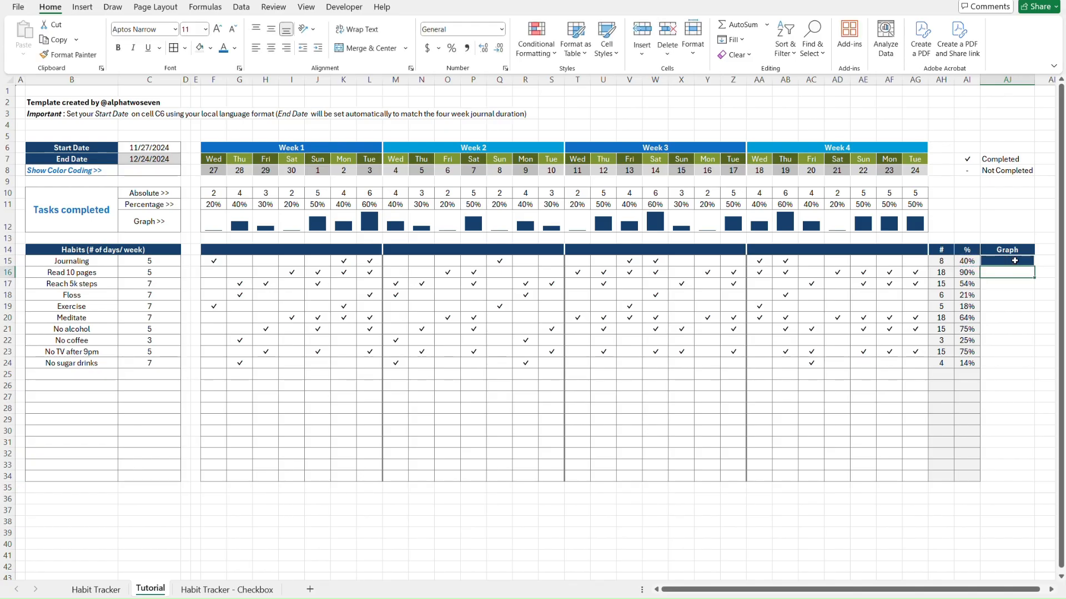
# Copy AJ15's formula down AJ15:AJ34 using Paste Special Formulas so the navy bars appear
pyautogui.click(1014, 261)
pyautogui.hotkey('ctrl', 'c')
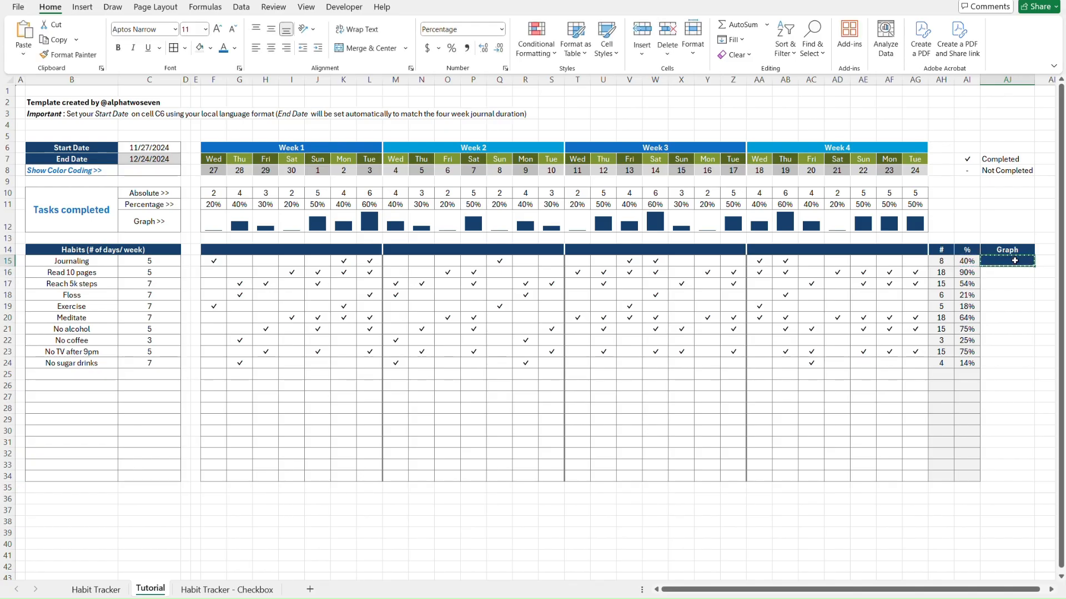
pyautogui.keyDown('shift'); pyautogui.click(999, 480); pyautogui.keyUp('shift')
pyautogui.hotkey('ctrl', 'alt', 'v')
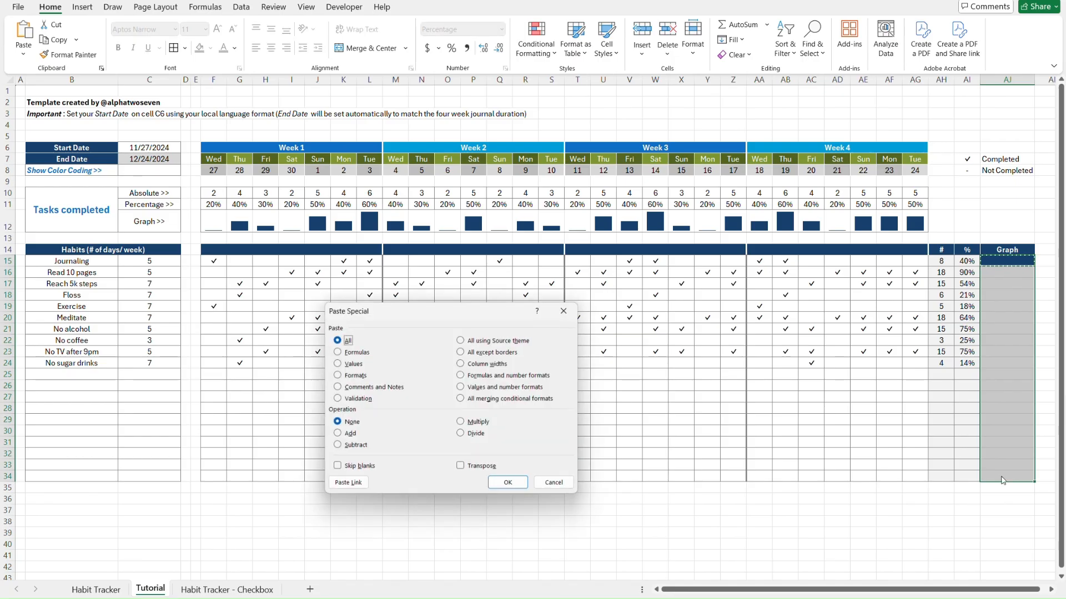
pyautogui.press('f')
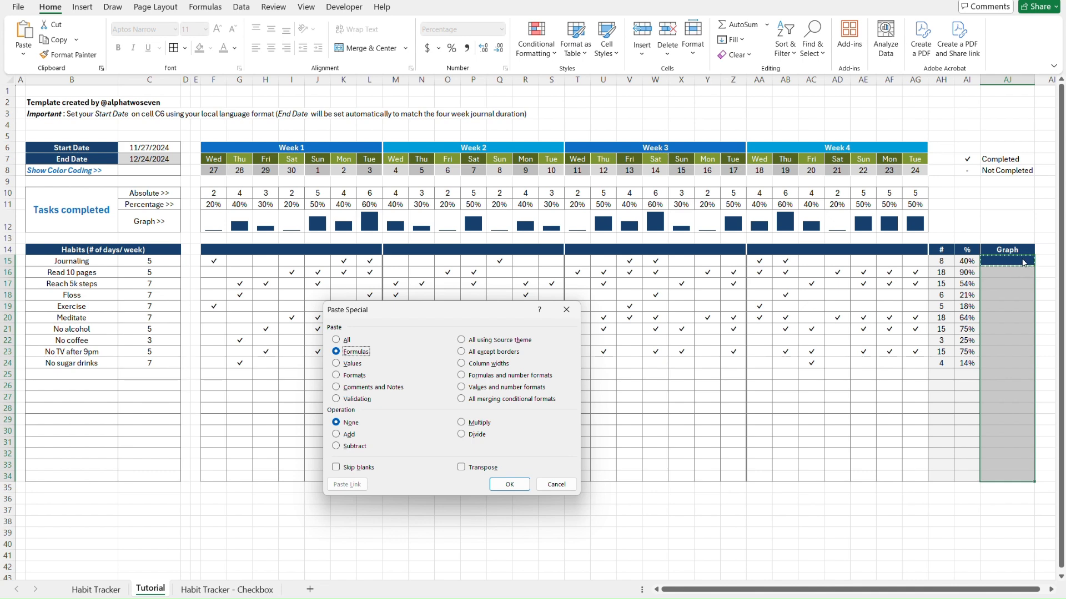
pyautogui.press('Return')
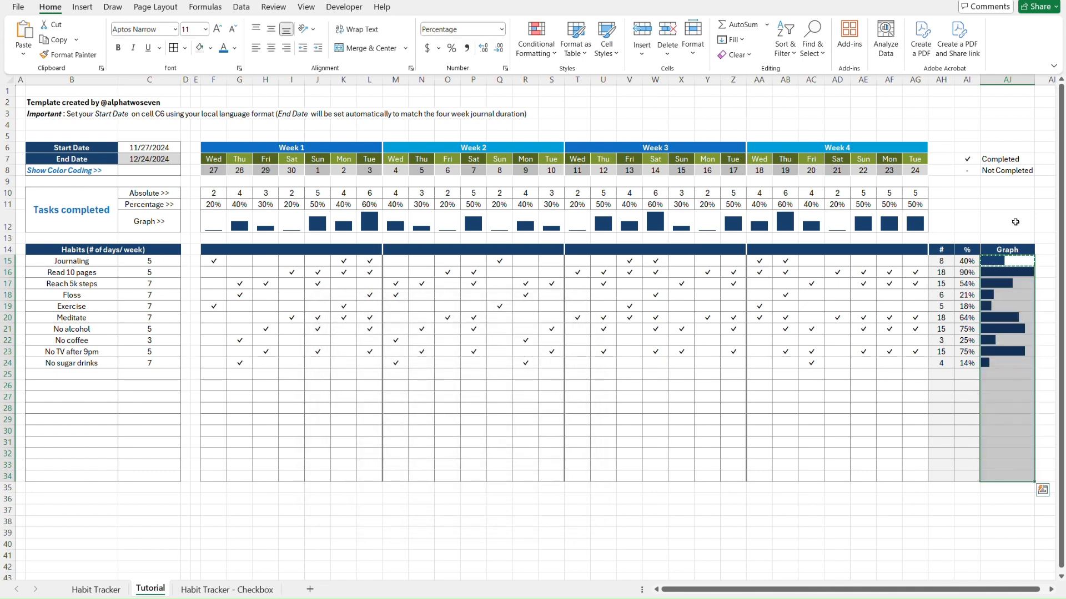
pyautogui.click(1013, 220)
pyautogui.press('Escape')
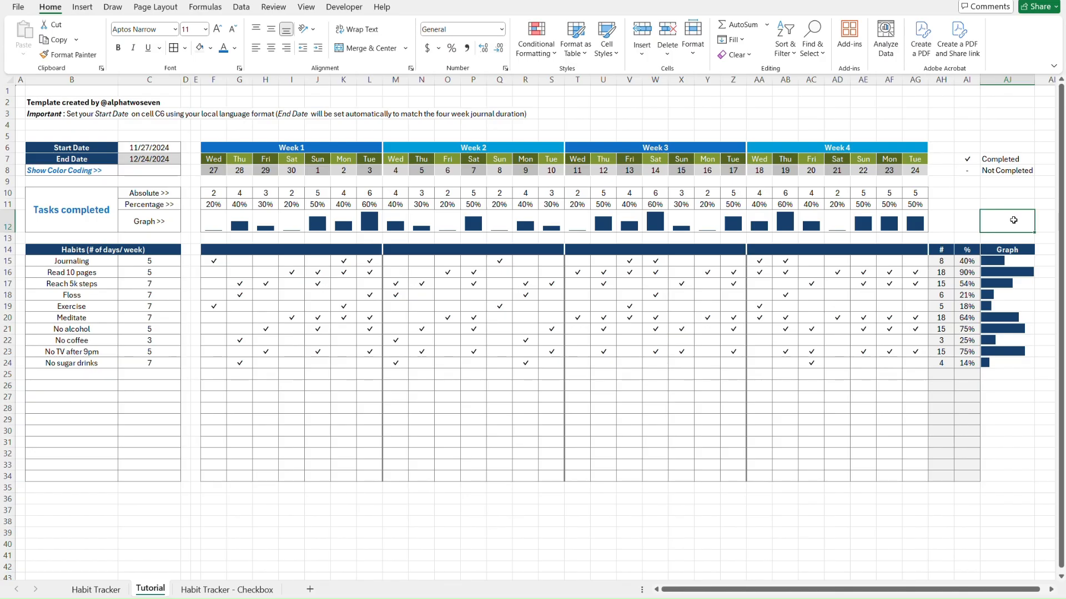
pyautogui.click(1018, 260)
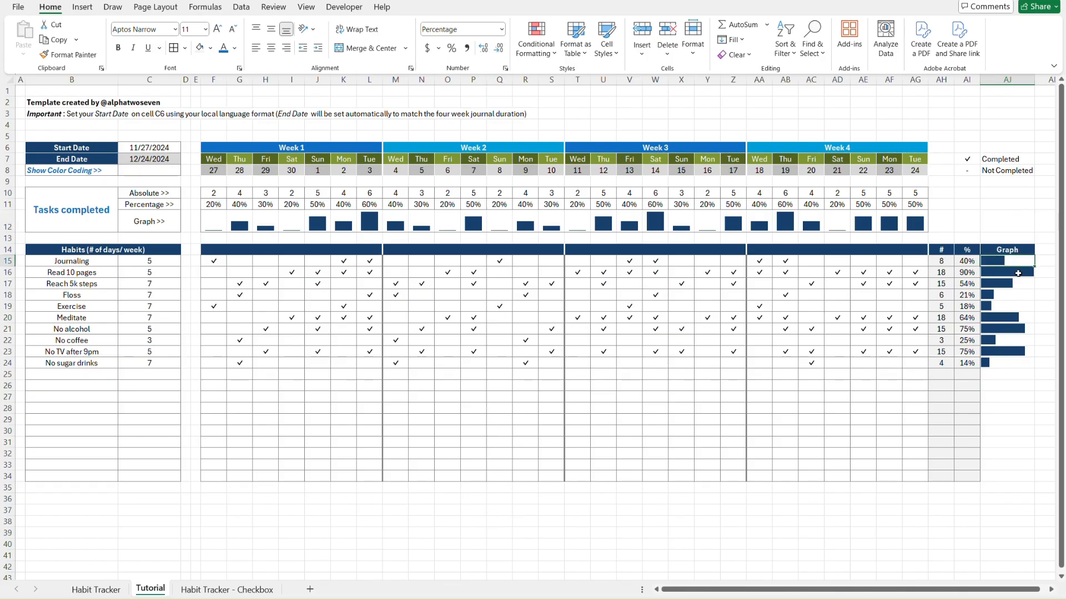
pyautogui.keyDown('shift'); pyautogui.click(1007, 478); pyautogui.keyUp('shift')
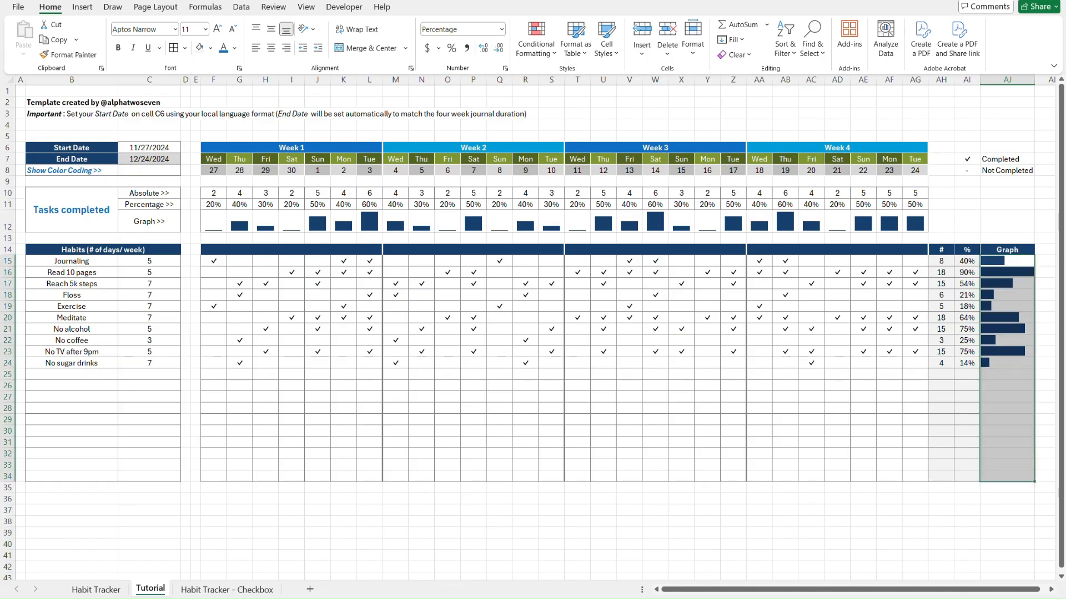
# Edit the Data Bar rule so its maximum is Number 1, apply it, and close the rules manager
pyautogui.click(536, 39)
pyautogui.click(566, 229)
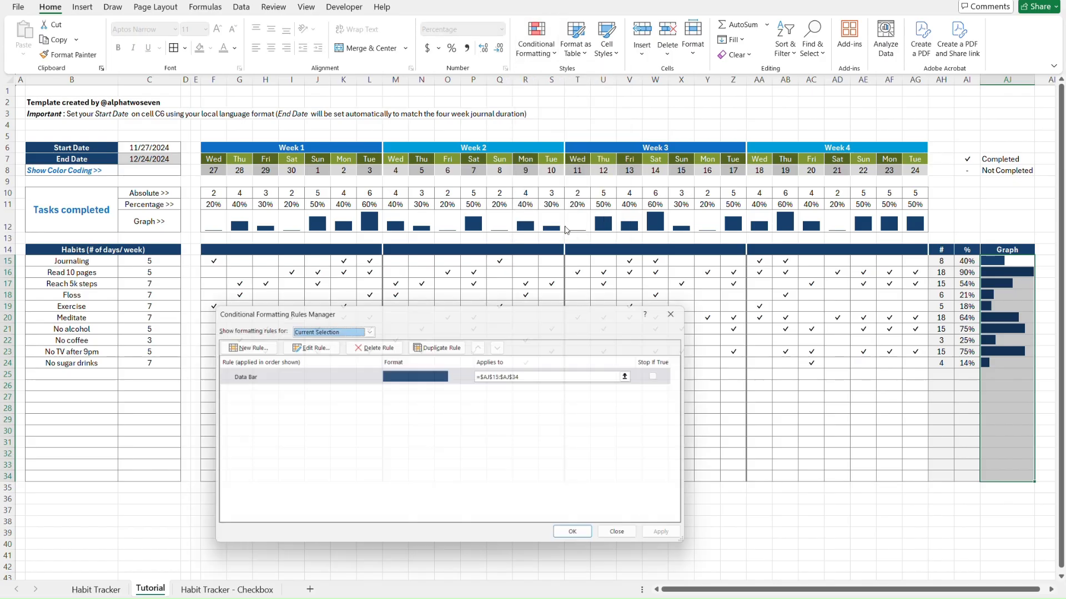
pyautogui.click(285, 377)
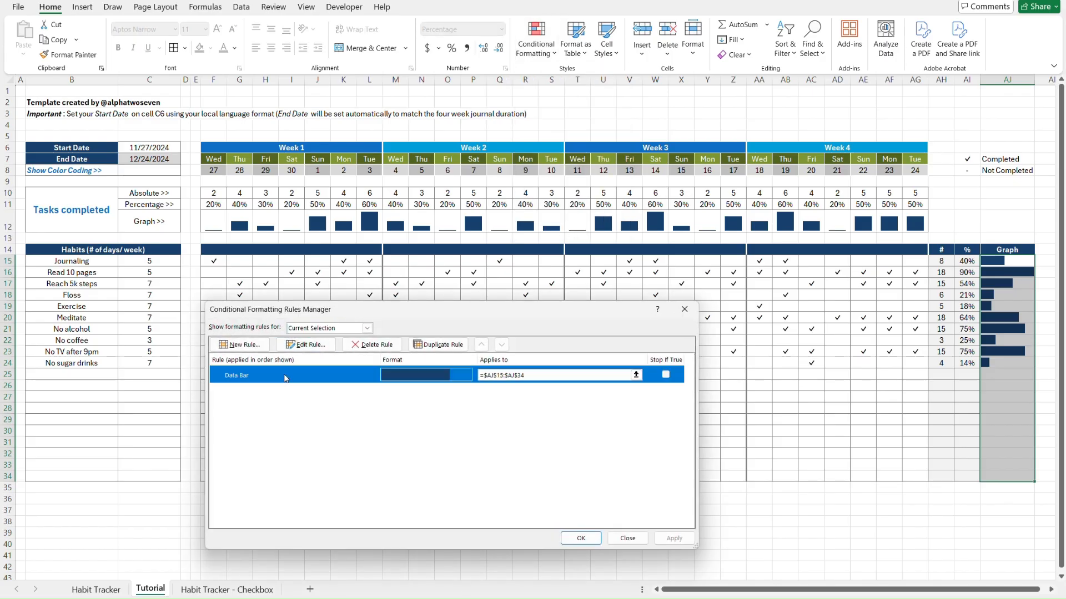
pyautogui.click(305, 345)
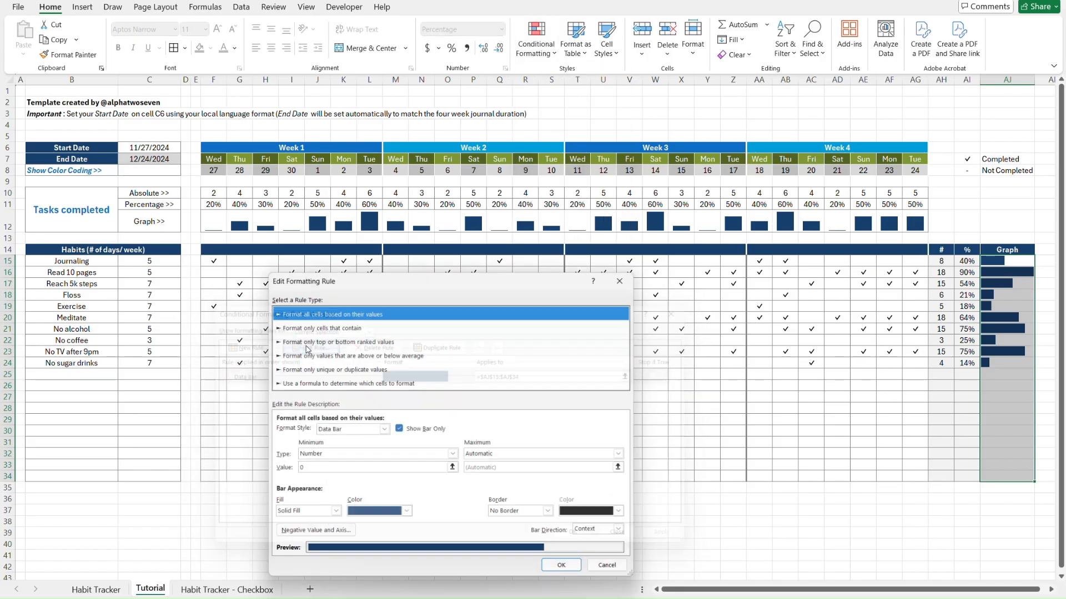
pyautogui.click(508, 456)
pyautogui.click(507, 479)
pyautogui.click(505, 468)
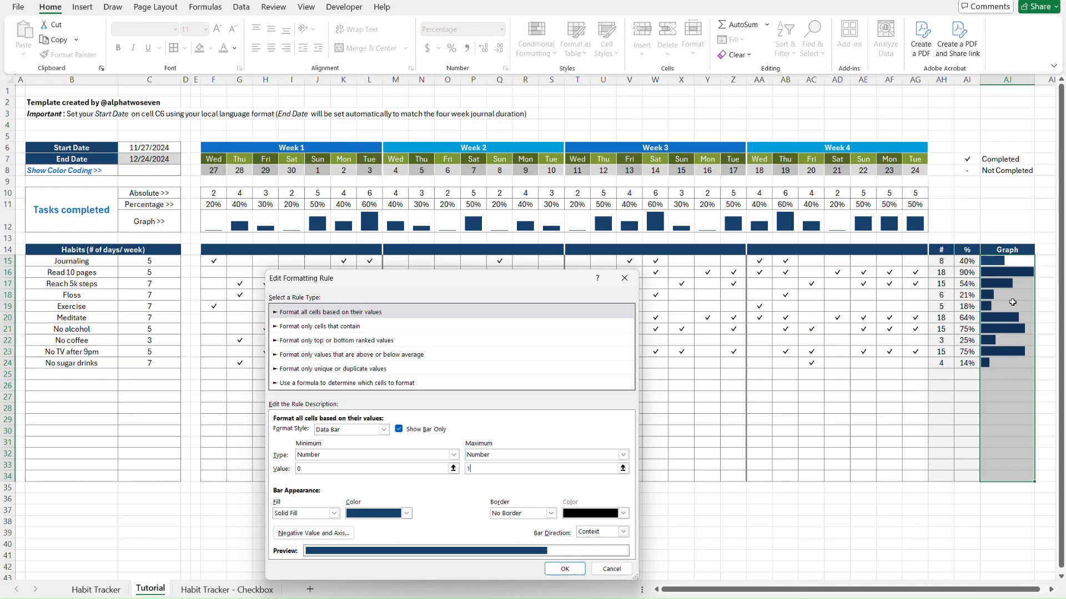
pyautogui.press('Return')
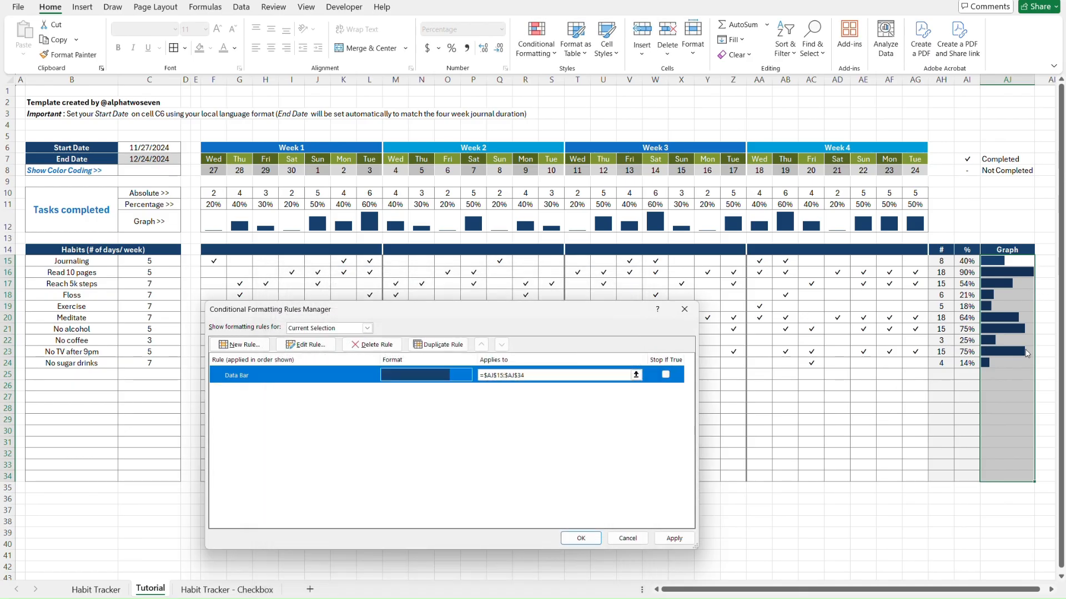
pyautogui.click(666, 540)
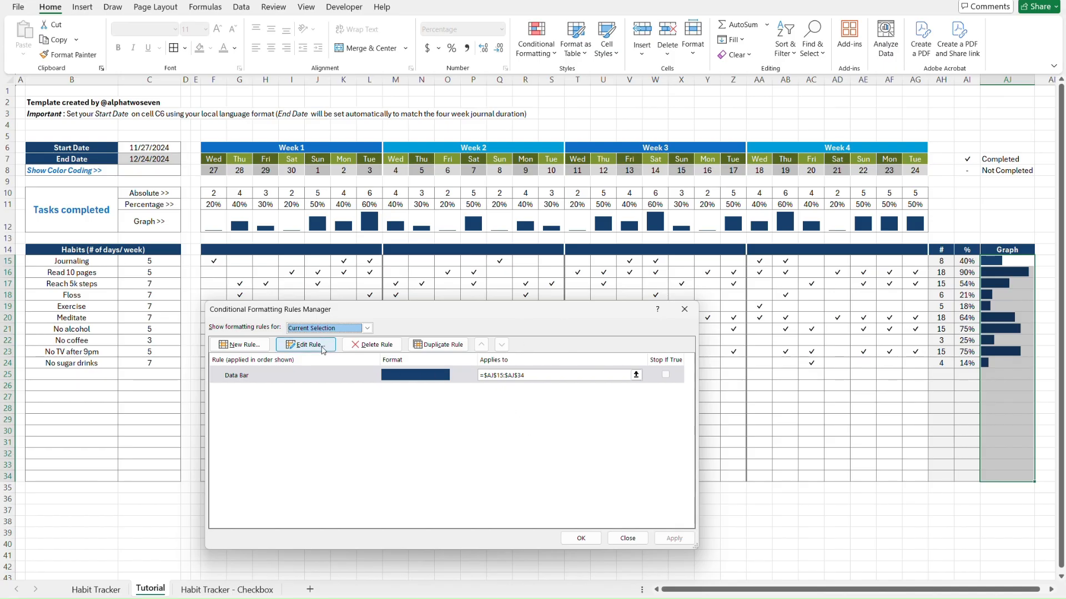
pyautogui.click(293, 380)
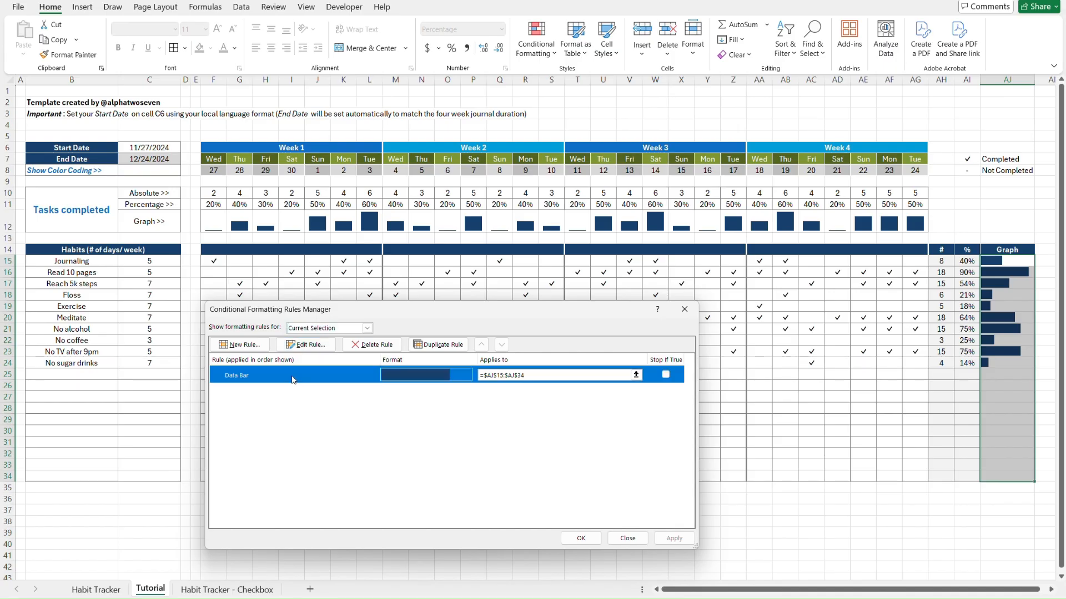
pyautogui.click(686, 312)
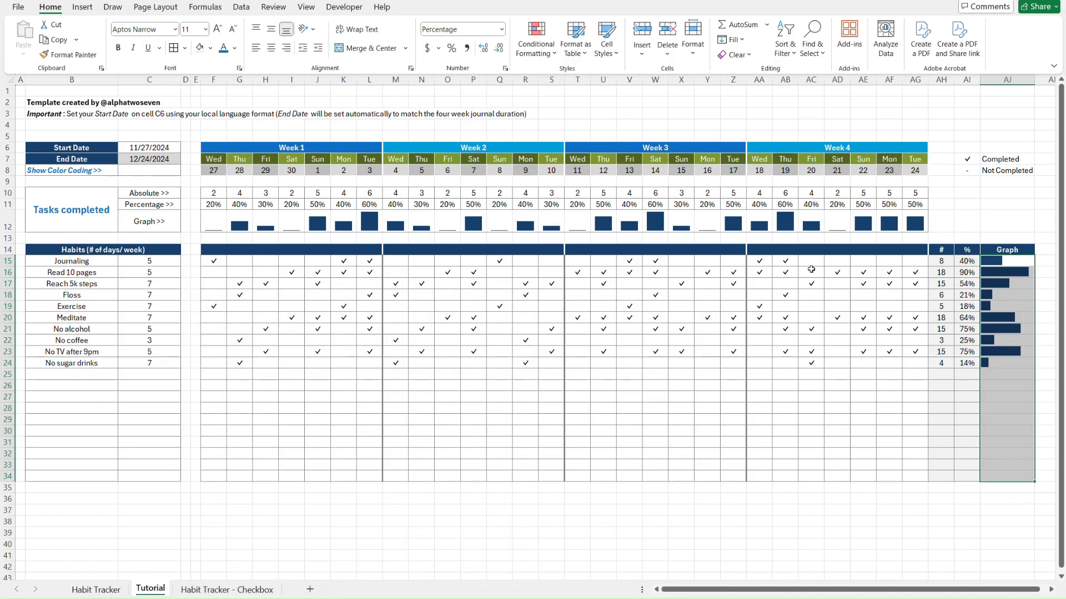
# Put an outline border around the Graph cells AJ15:AJ34
pyautogui.moveTo(1006, 283); pyautogui.dragTo(996, 220)
pyautogui.click(996, 221)
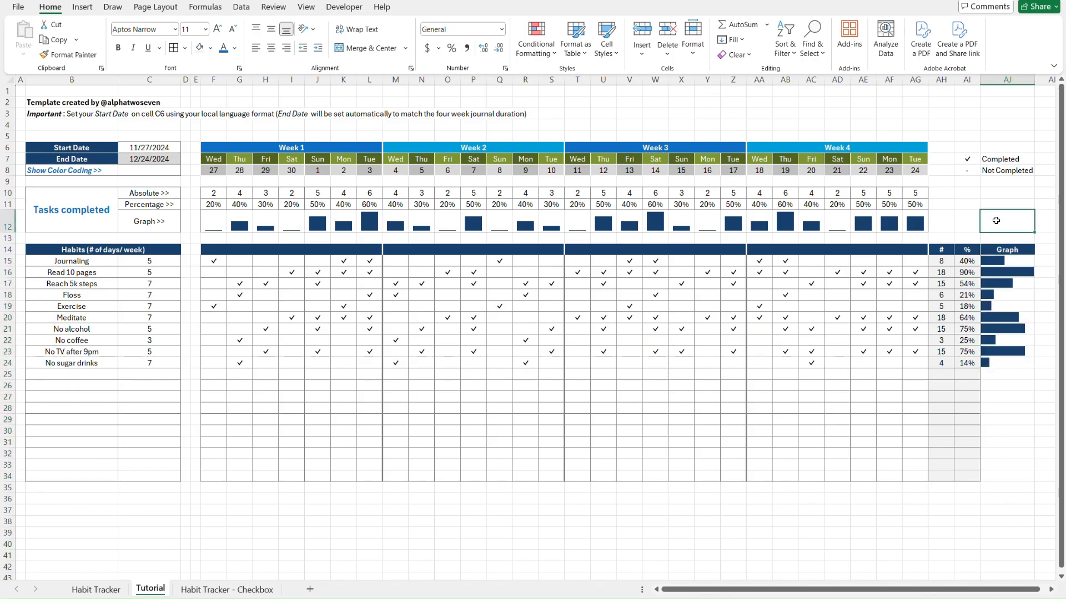
pyautogui.hotkey('ctrl', 'pageup')
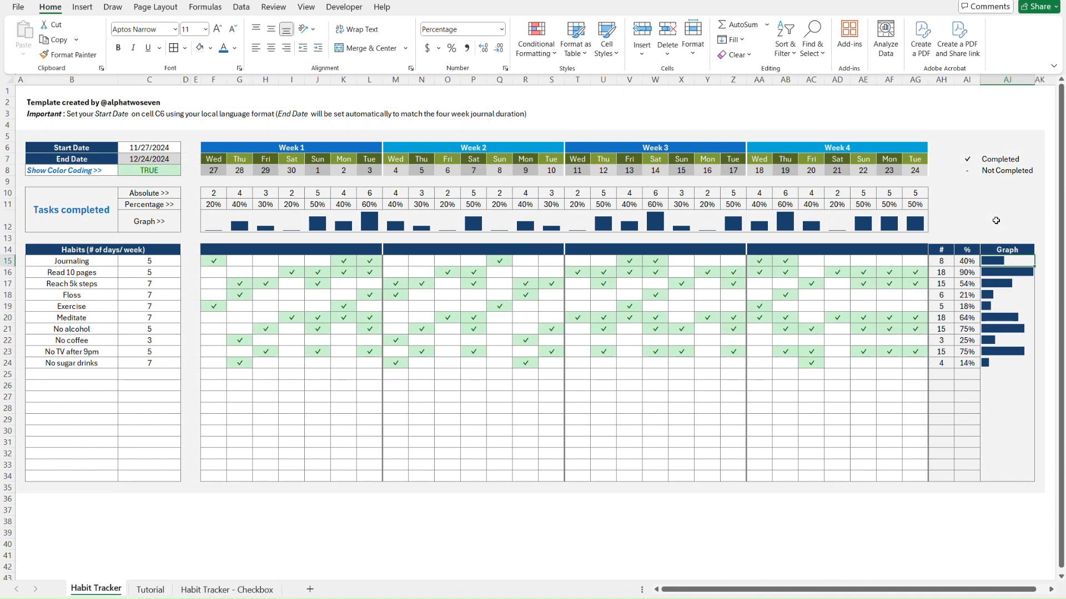
pyautogui.hotkey('ctrl', 'pagedown')
pyautogui.press('Down')
pyautogui.press('Down')
pyautogui.press('Down')
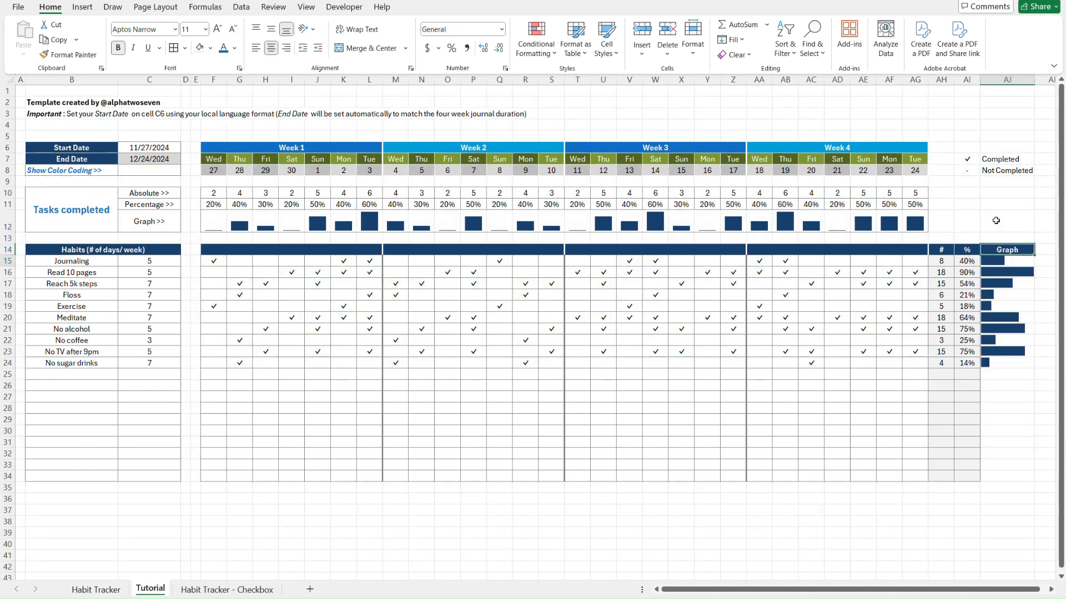
pyautogui.keyDown('shift'); pyautogui.click(1007, 480); pyautogui.keyUp('shift')
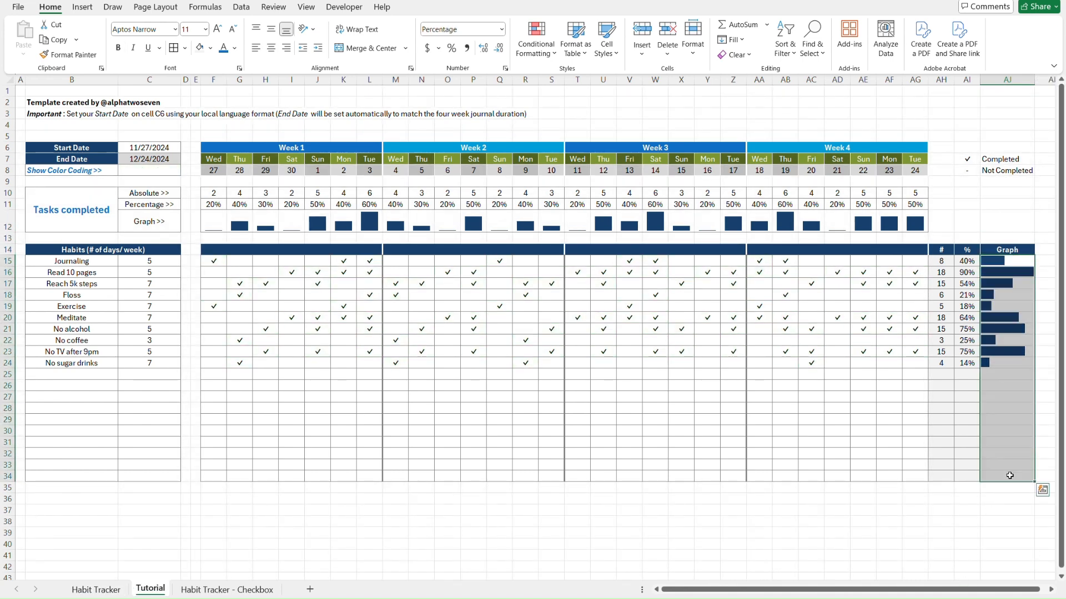
pyautogui.click(186, 48)
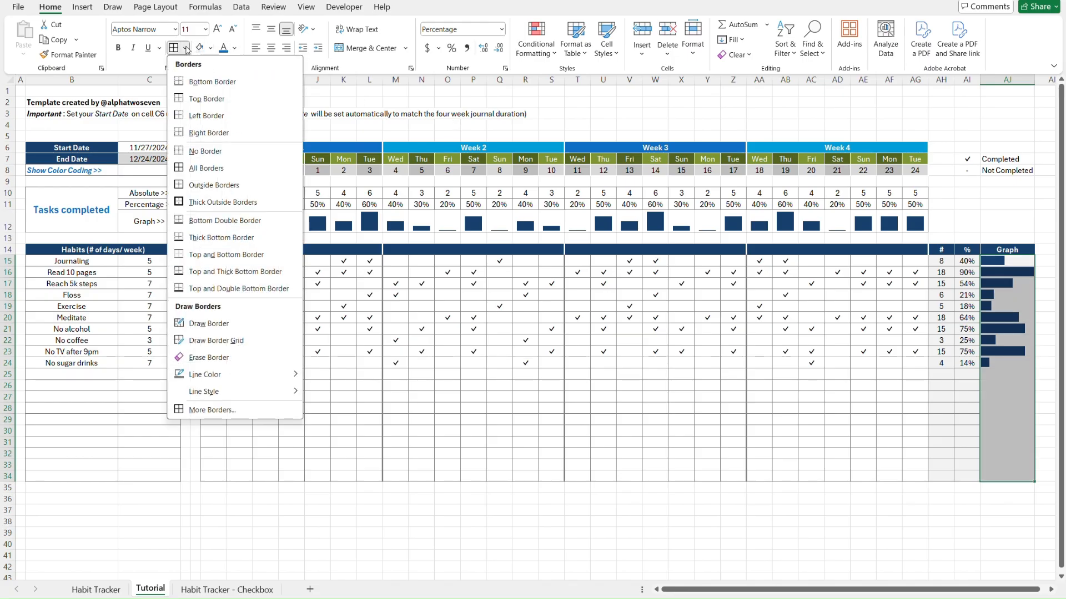
pyautogui.click(220, 186)
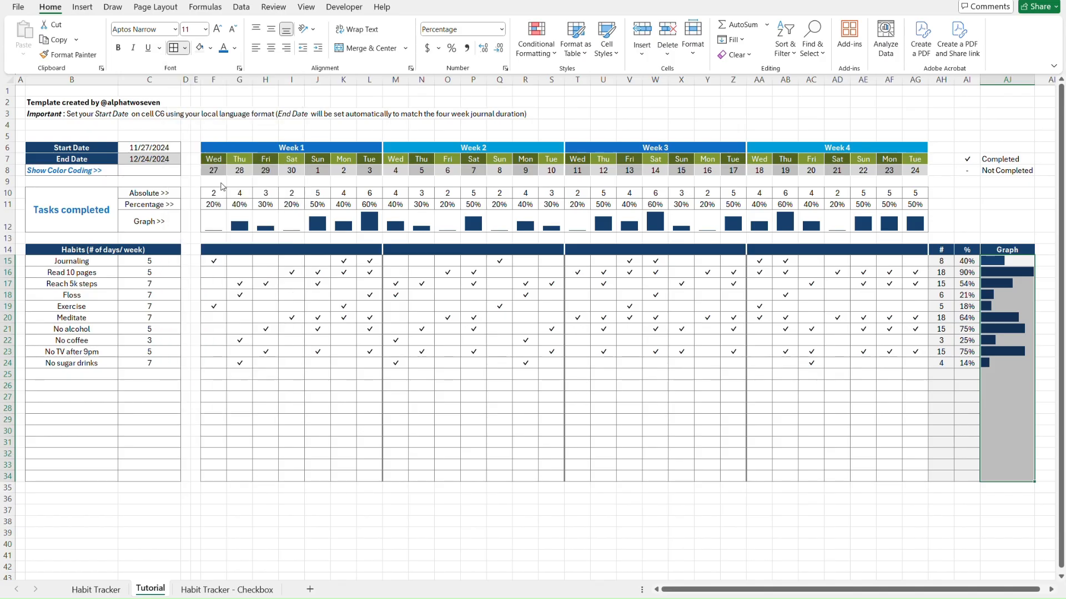
pyautogui.click(913, 489)
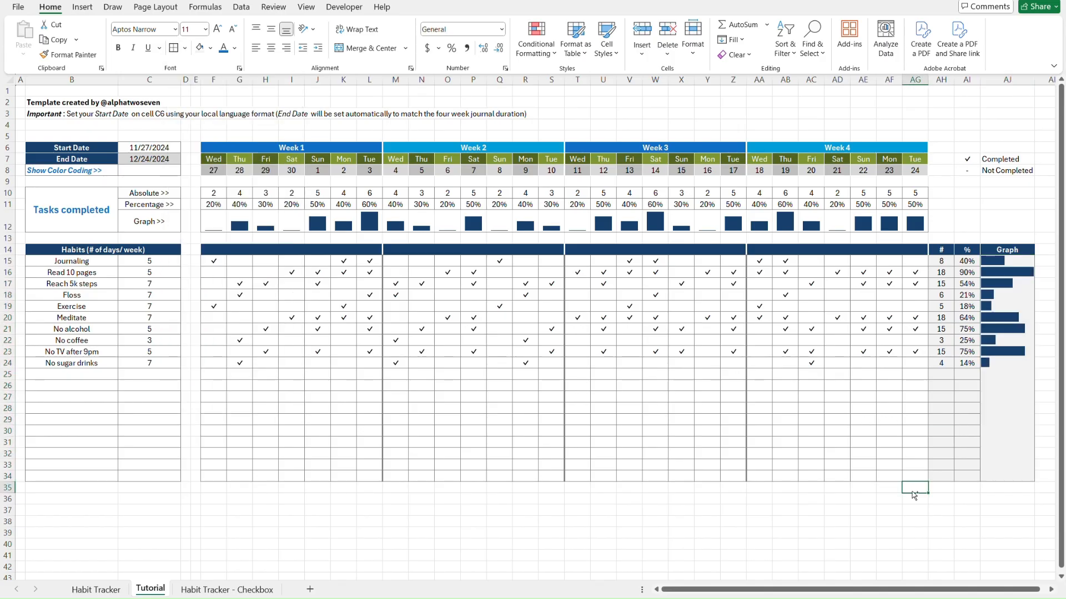
# Compare with the Habit Tracker sheet, then paste the checkmarks into AG15:AG34
pyautogui.hotkey('ctrl', 'pageup')
pyautogui.click(968, 498)
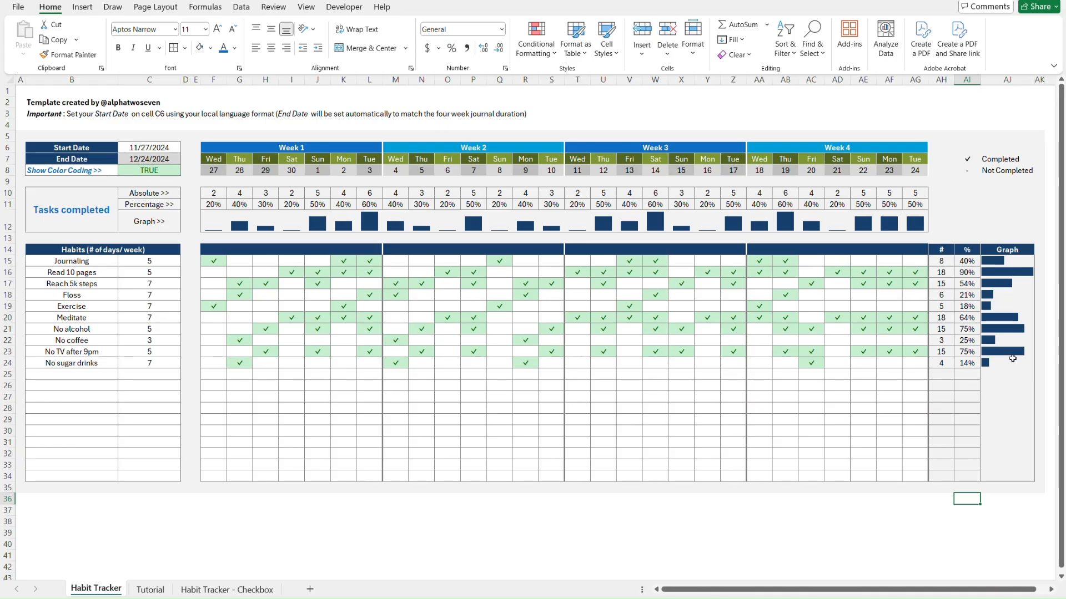
pyautogui.hotkey('ctrl', 'pagedown')
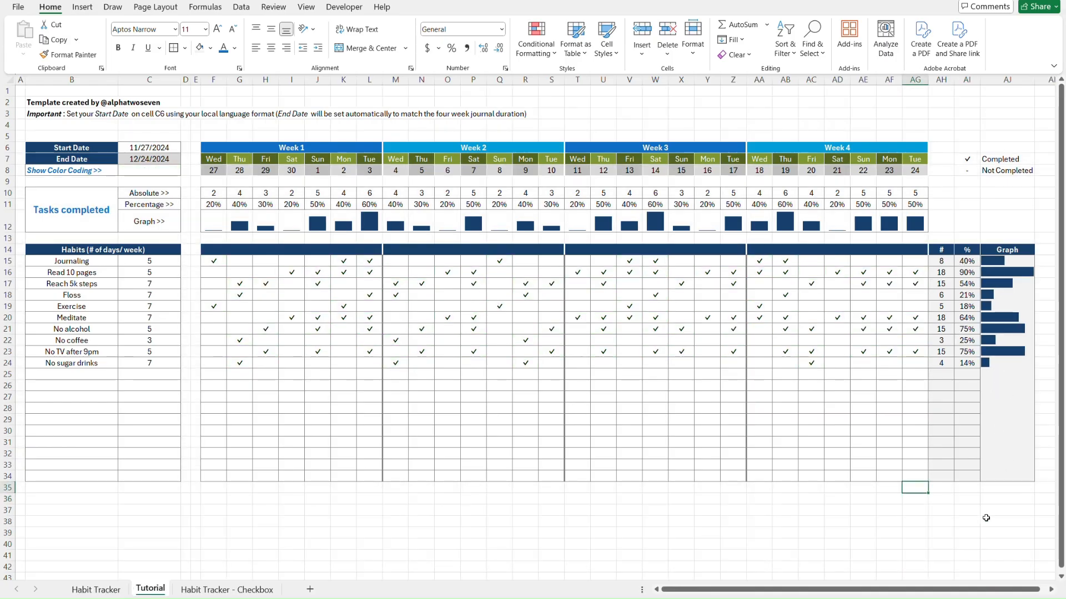
pyautogui.hotkey('ctrl', 'pageup')
pyautogui.hotkey('ctrl', 'pagedown')
pyautogui.click(923, 259)
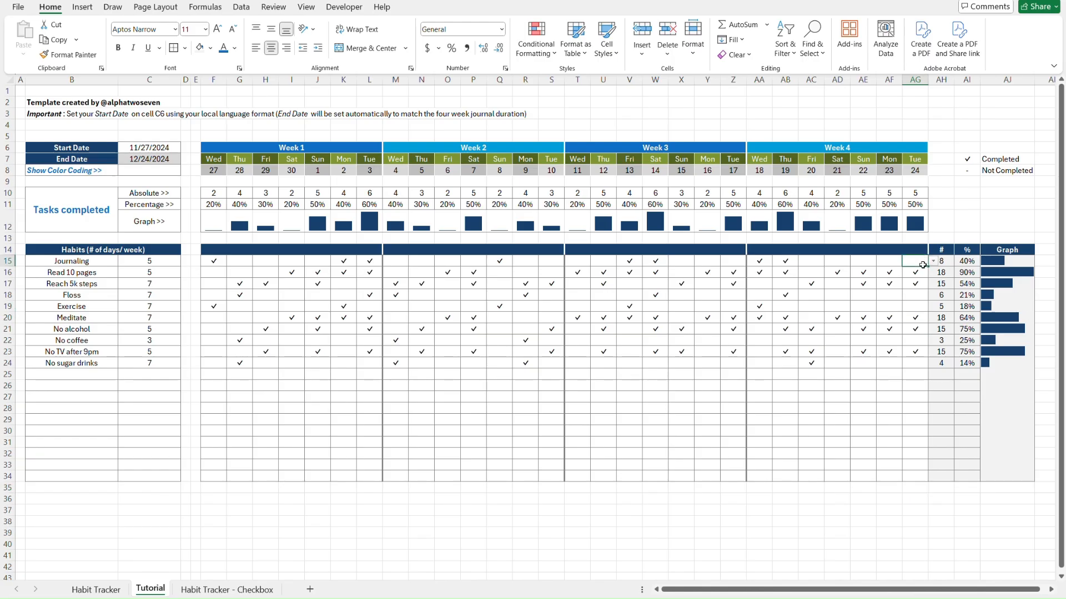
pyautogui.hotkey('ctrl', 'v')
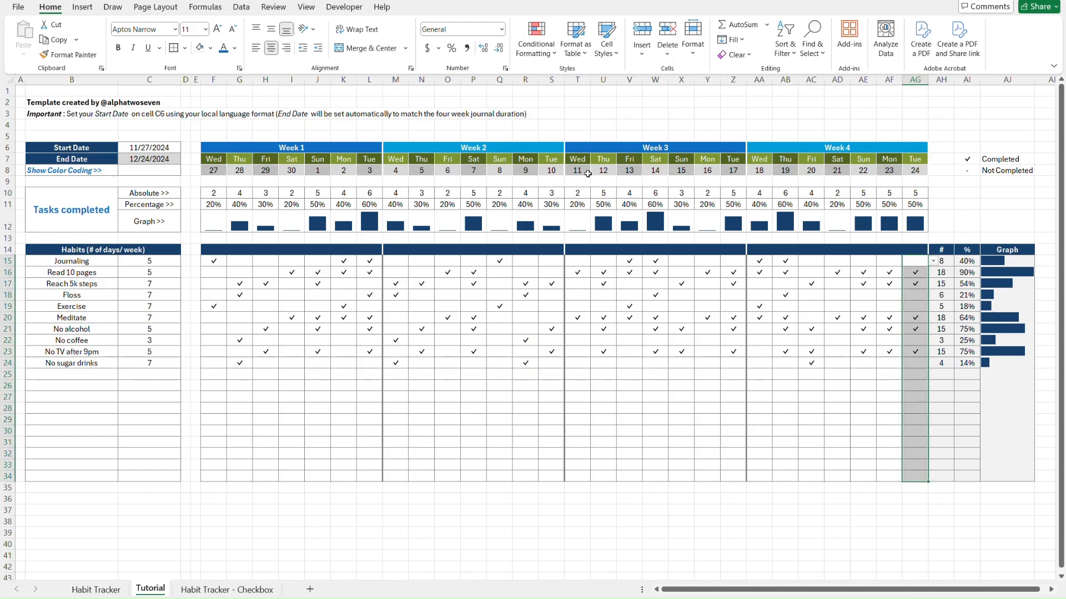
# Give AG15:AG34 a solid right border and check it against the Habit Tracker sheet
pyautogui.click(185, 48)
pyautogui.moveTo(243, 380)
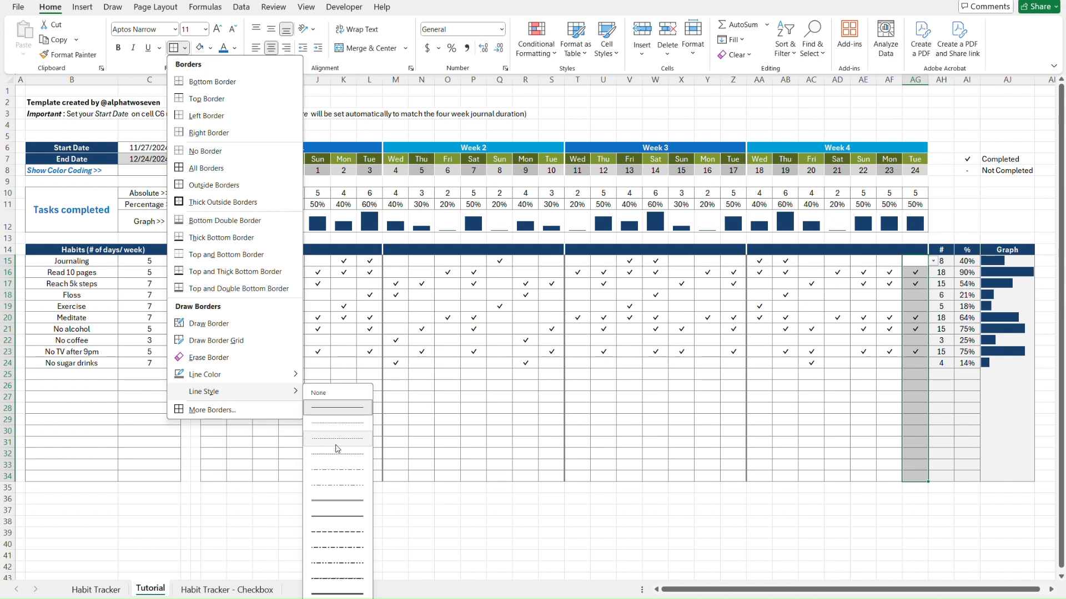
pyautogui.click(337, 407)
pyautogui.click(185, 48)
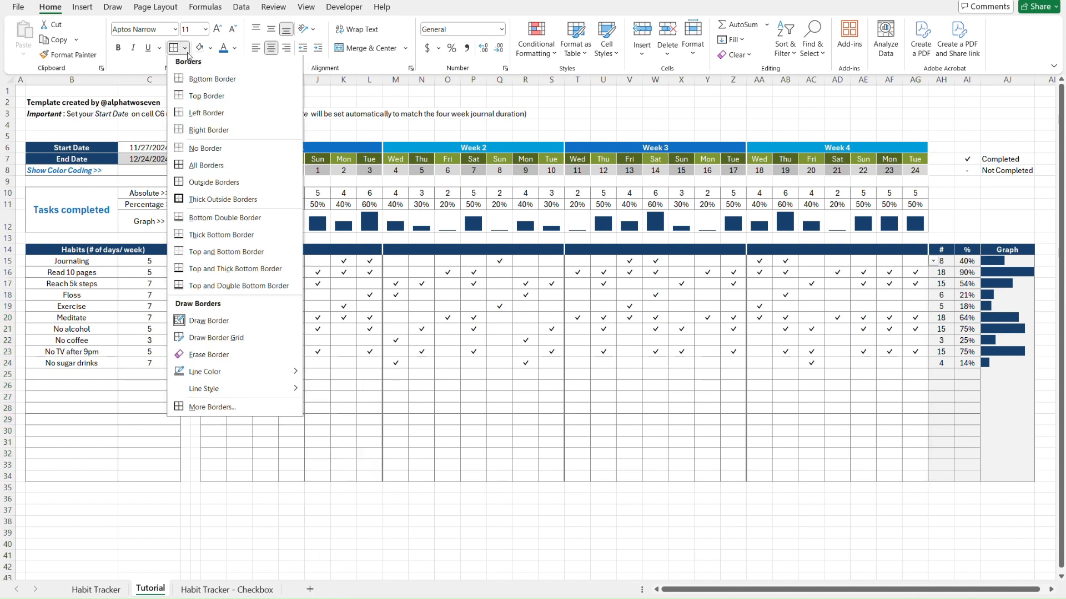
pyautogui.click(231, 132)
pyautogui.click(887, 511)
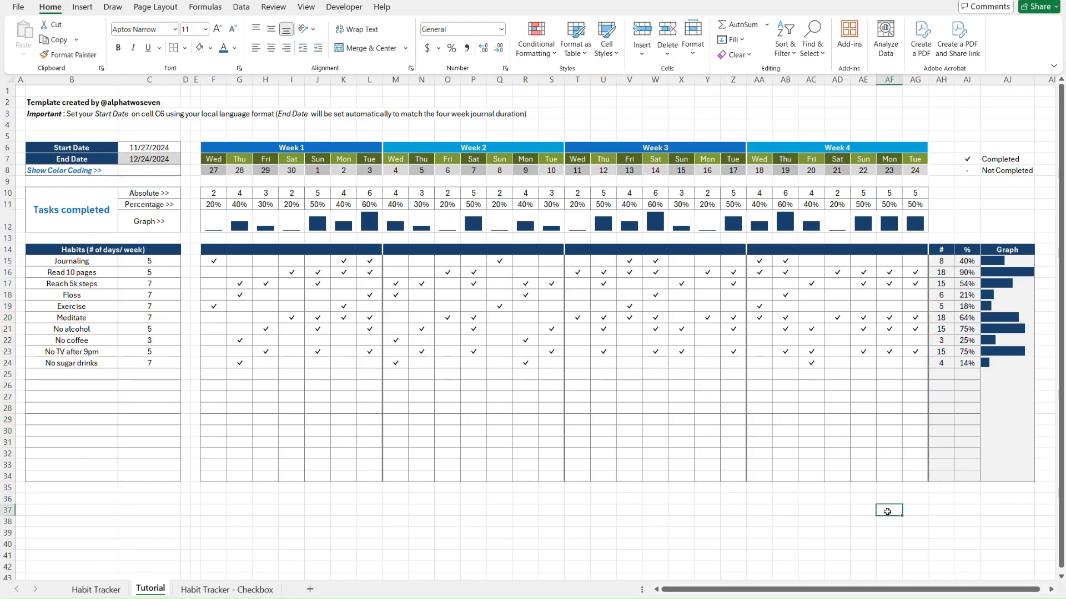
pyautogui.hotkey('ctrl', 'pageup')
pyautogui.hotkey('ctrl', 'pagedown')
pyautogui.hotkey('ctrl', 'pageup')
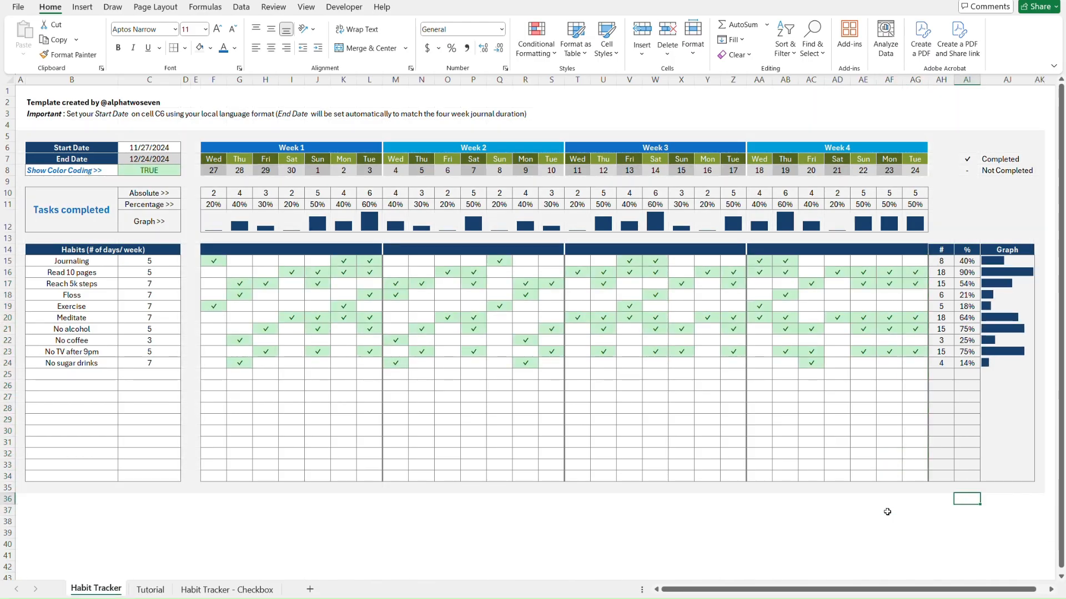
pyautogui.hotkey('ctrl', 'pagedown')
pyautogui.hotkey('ctrl', 'pageup')
pyautogui.hotkey('ctrl', 'pagedown')
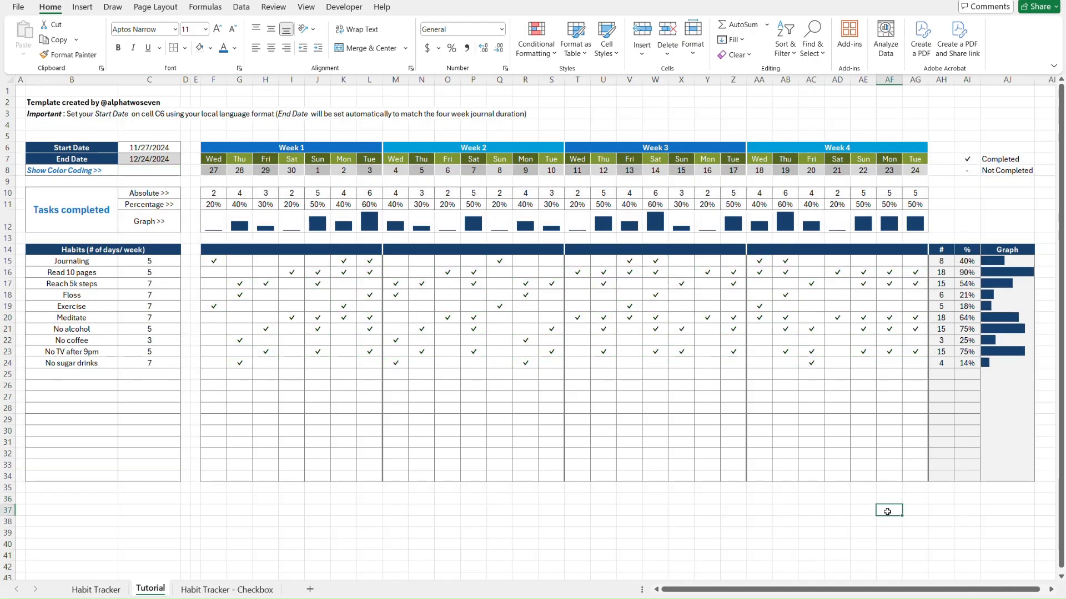
# Restrict C8 to a TRUE,FALSE list validation and set its value to TRUE
pyautogui.click(160, 172)
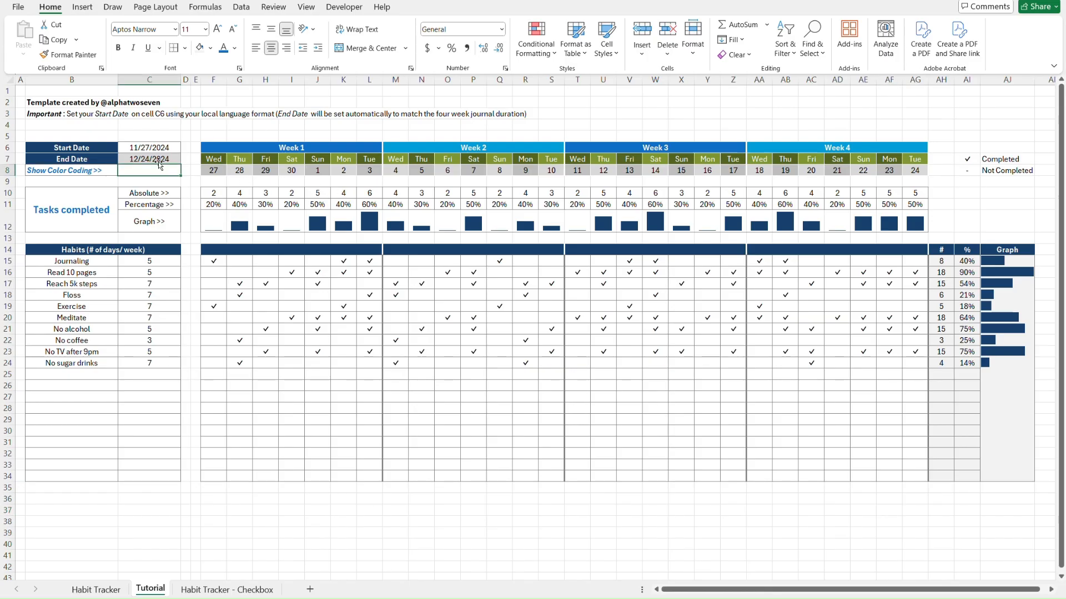
pyautogui.click(240, 8)
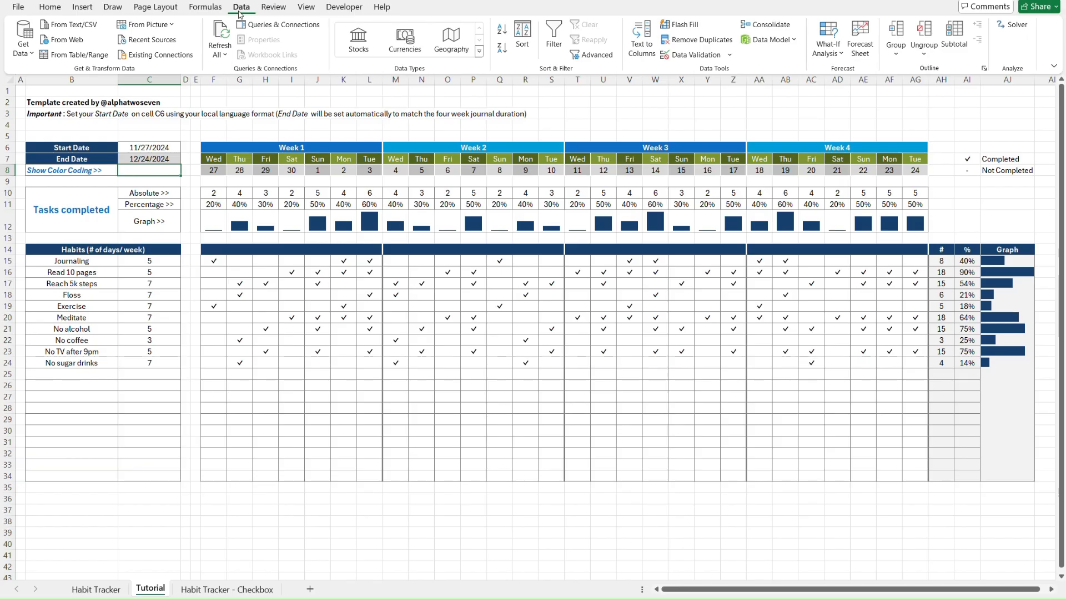
pyautogui.click(695, 55)
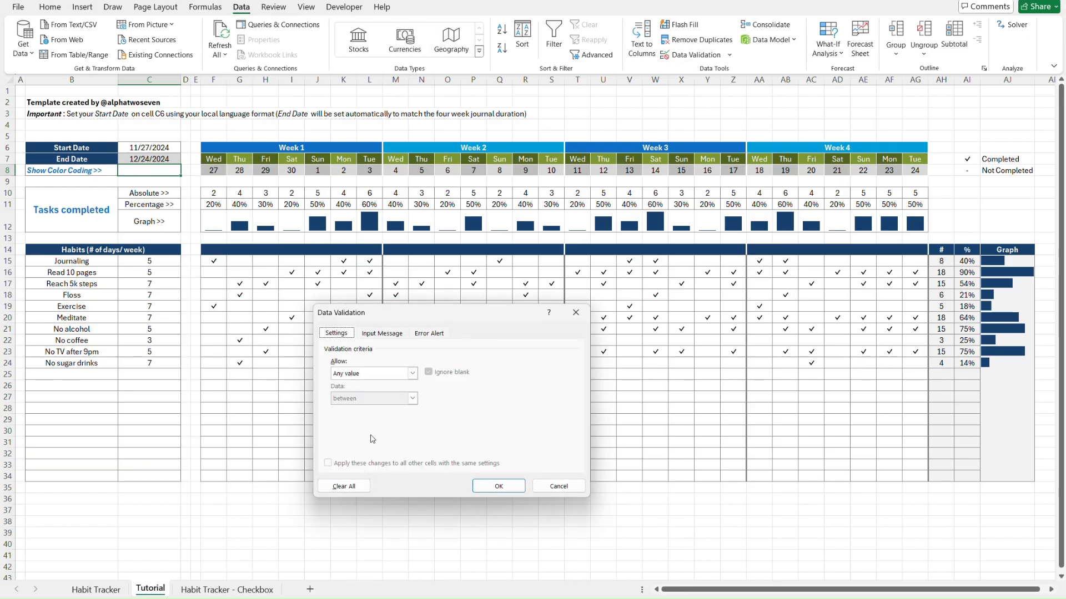
pyautogui.click(397, 379)
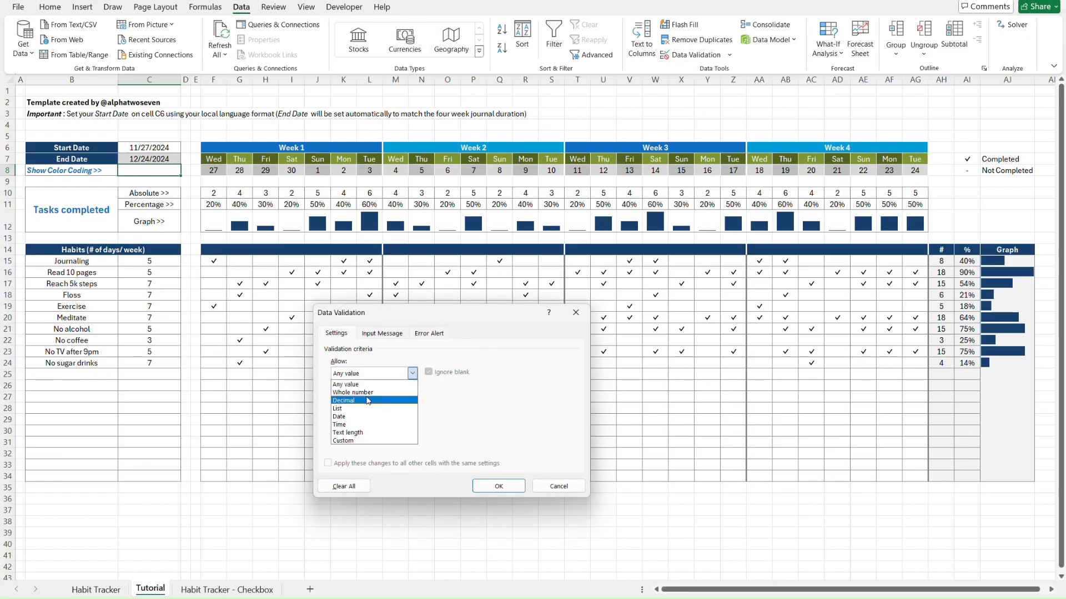
pyautogui.click(358, 411)
pyautogui.click(359, 422)
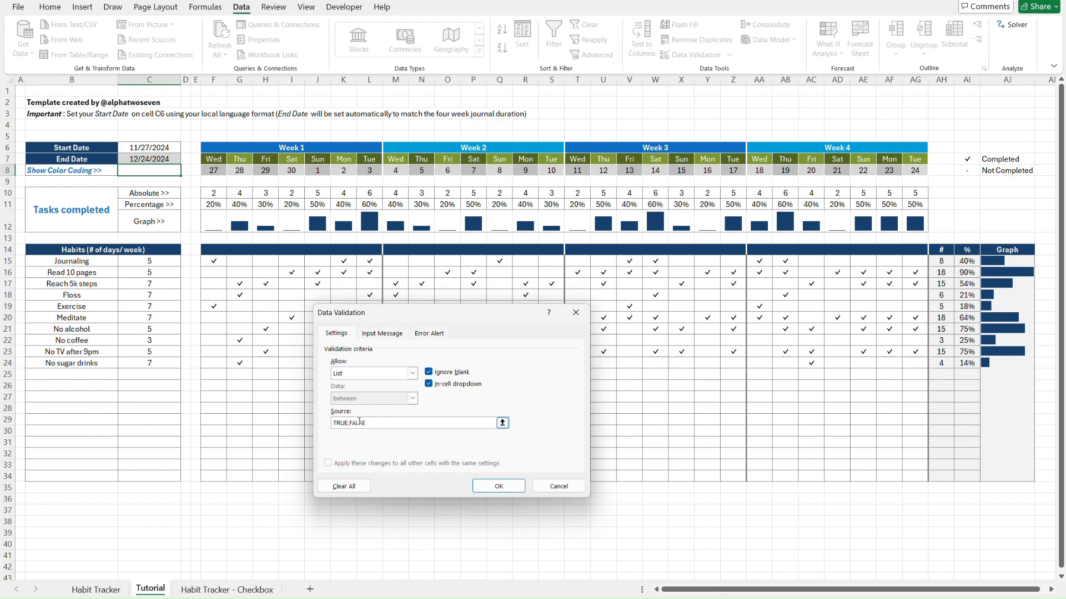
pyautogui.click(512, 487)
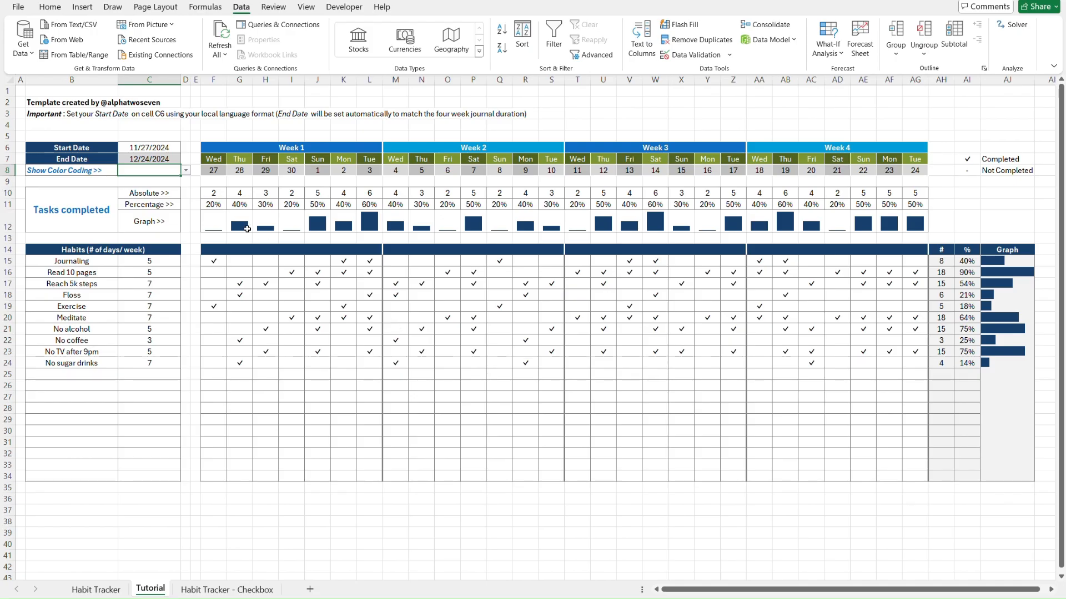
pyautogui.click(186, 171)
pyautogui.click(162, 182)
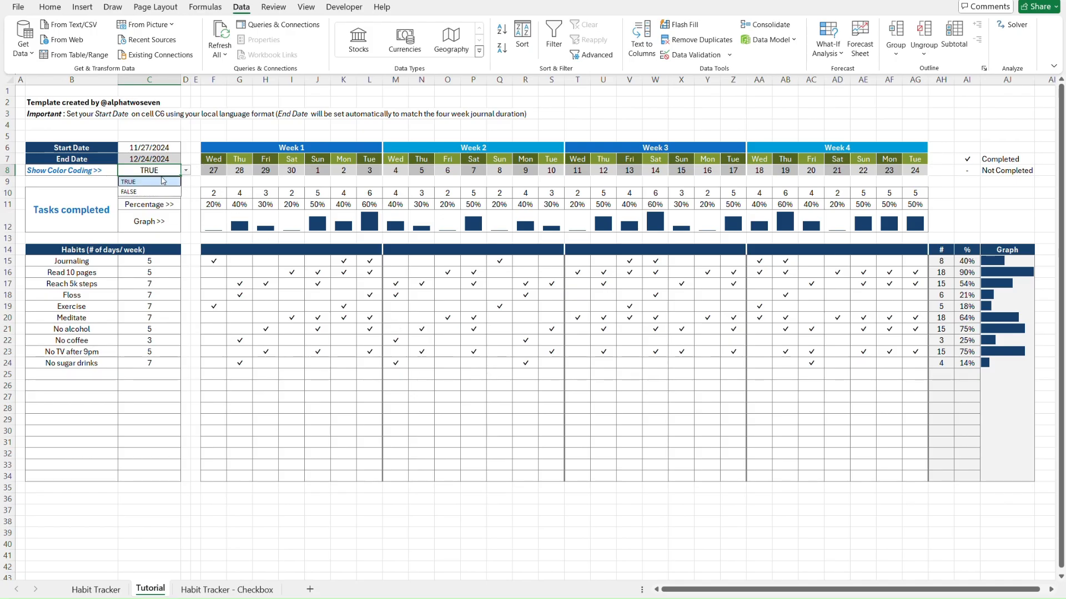
pyautogui.click(221, 262)
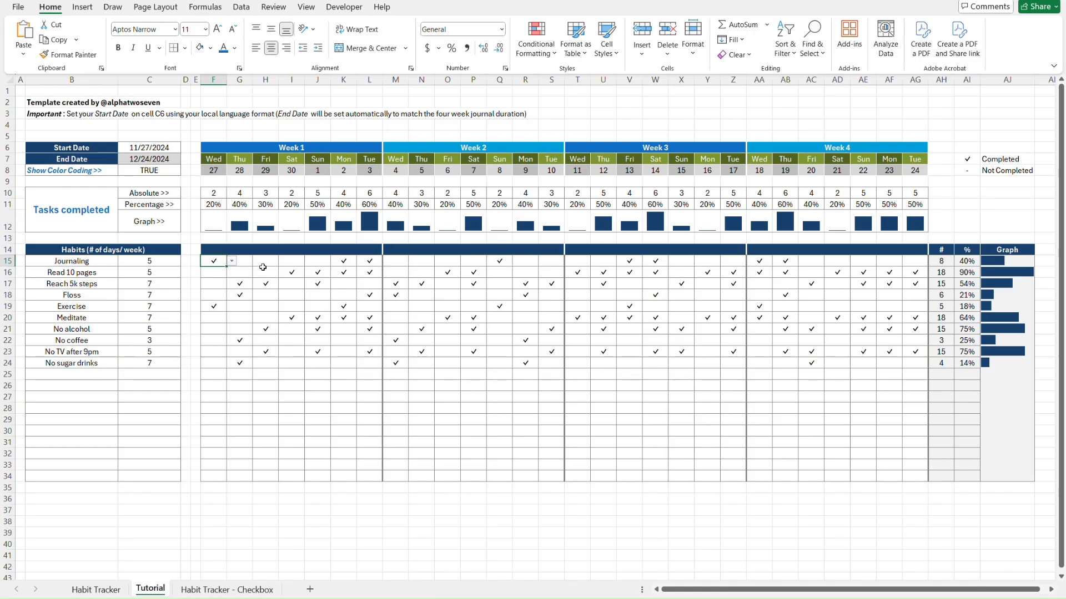
# Highlight F15:AG34 cells greater than 0 with Green Fill with Dark Green Text
pyautogui.keyDown('shift'); pyautogui.click(917, 475); pyautogui.keyUp('shift')
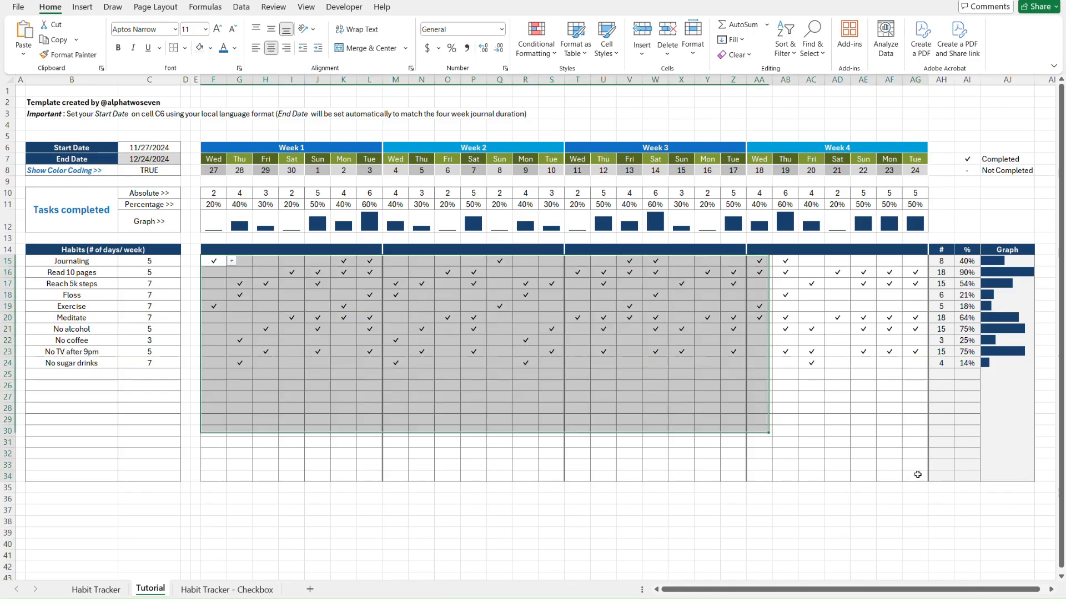
pyautogui.click(542, 51)
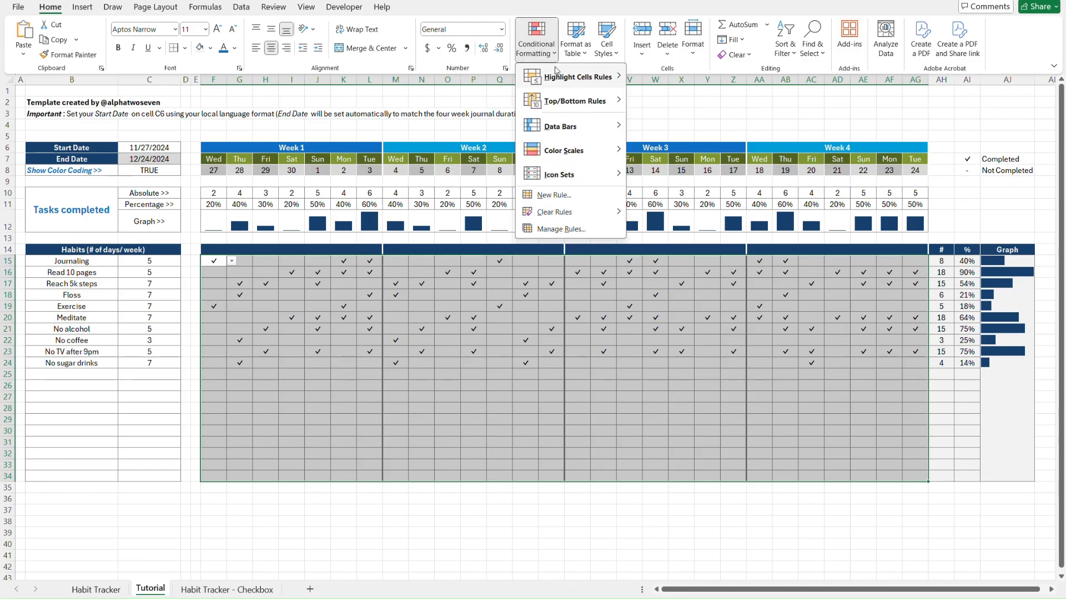
pyautogui.moveTo(566, 81)
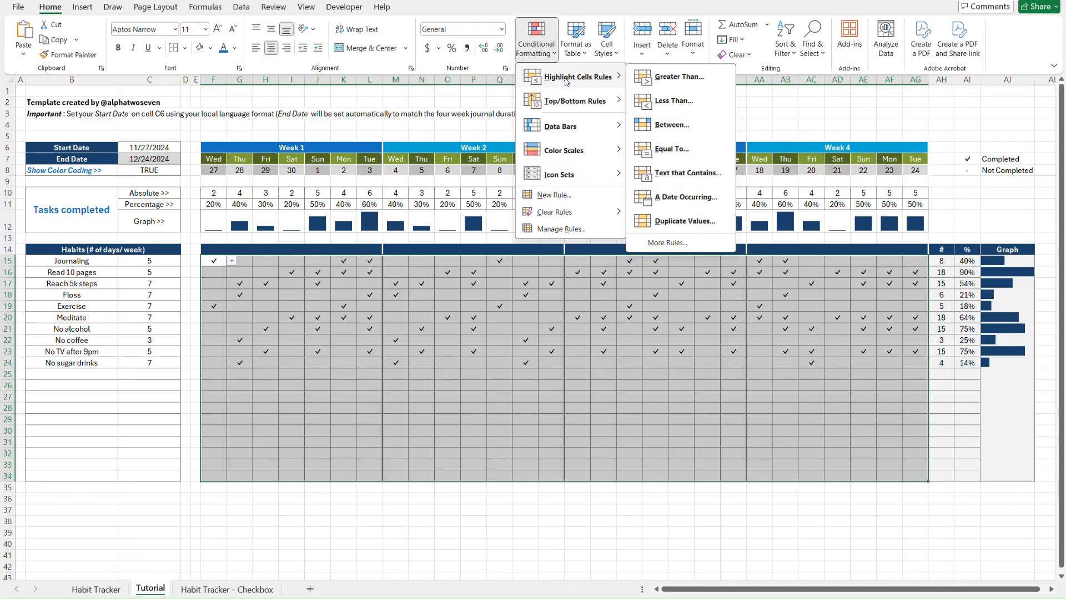
pyautogui.click(680, 77)
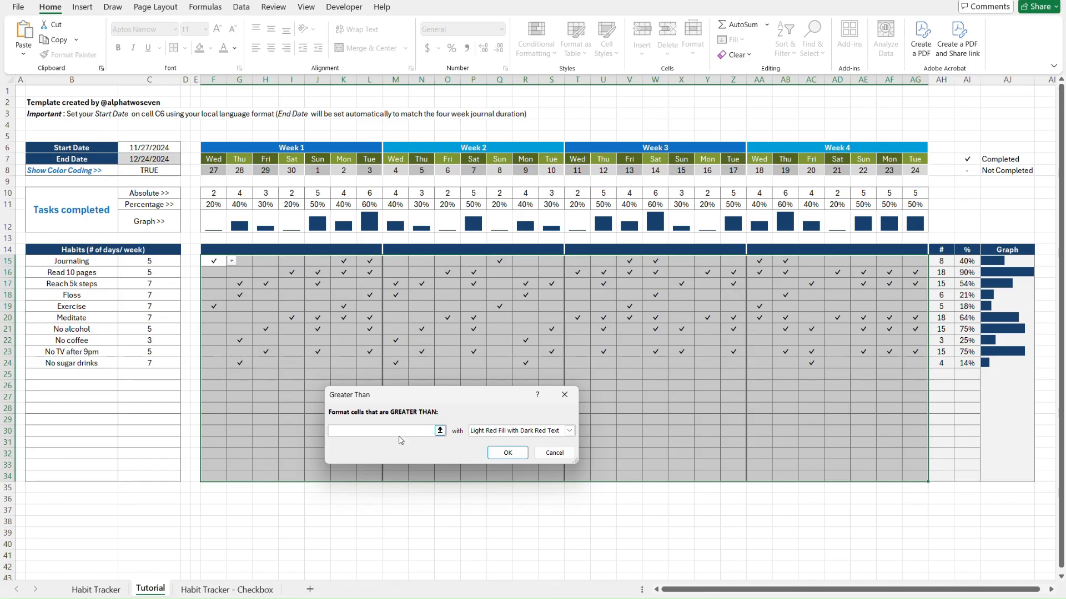
pyautogui.click(569, 431)
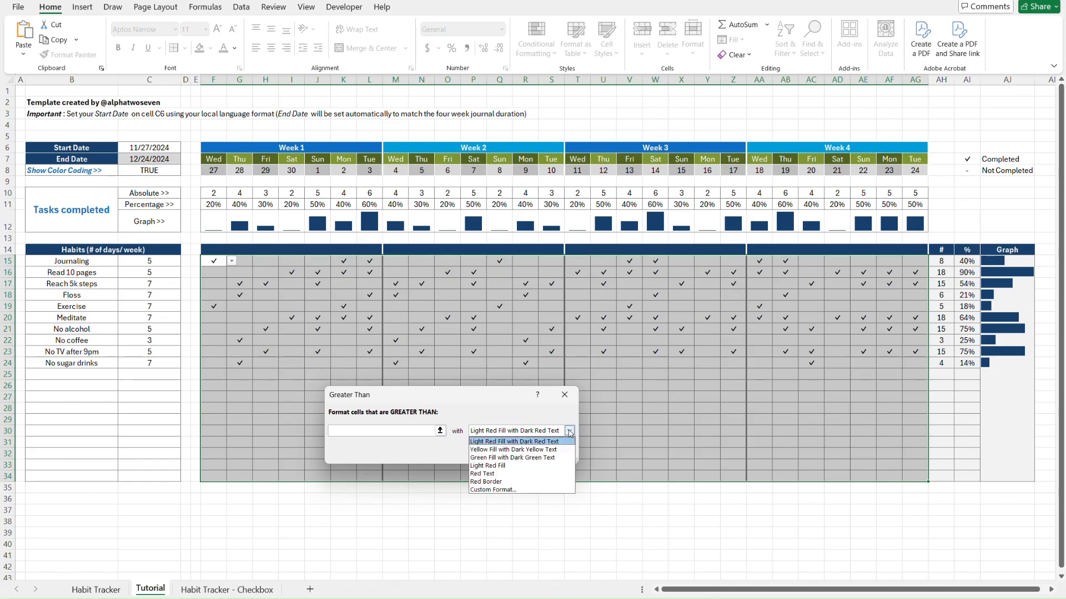
pyautogui.click(512, 457)
pyautogui.click(400, 431)
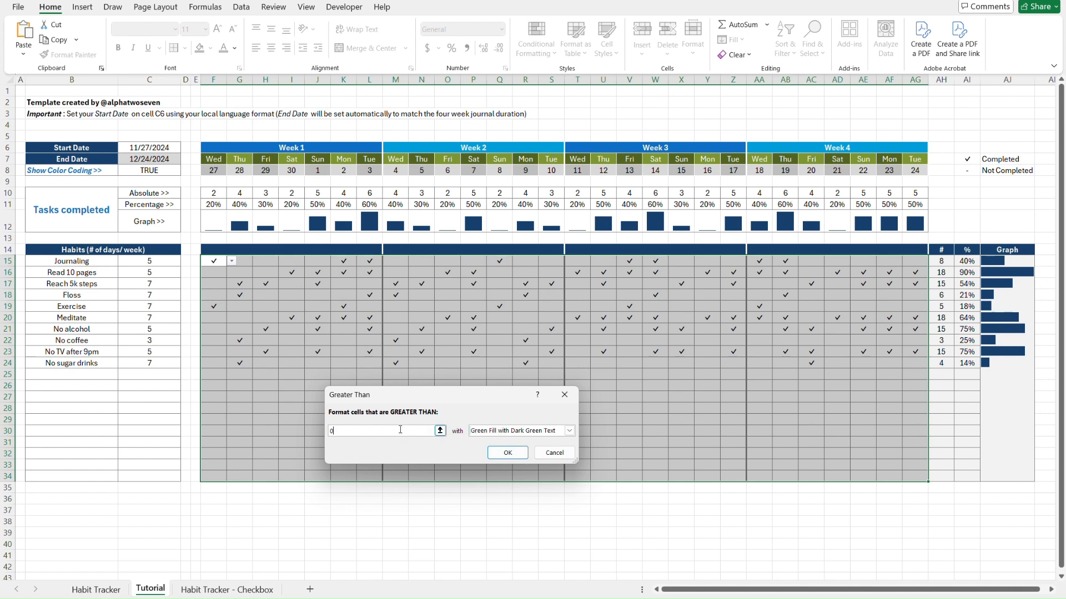
pyautogui.write('0')
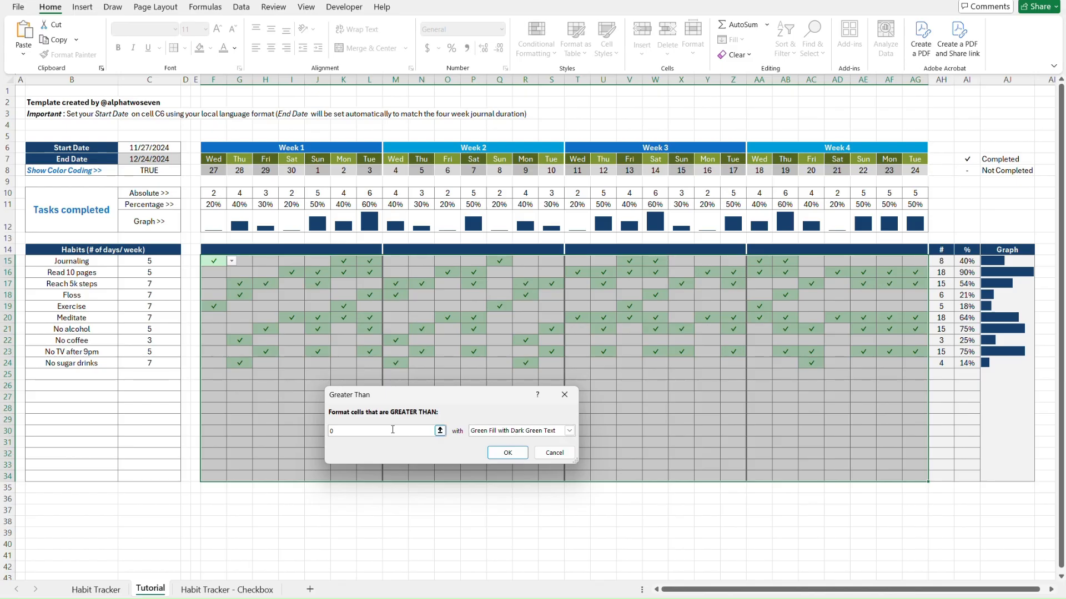
pyautogui.click(508, 453)
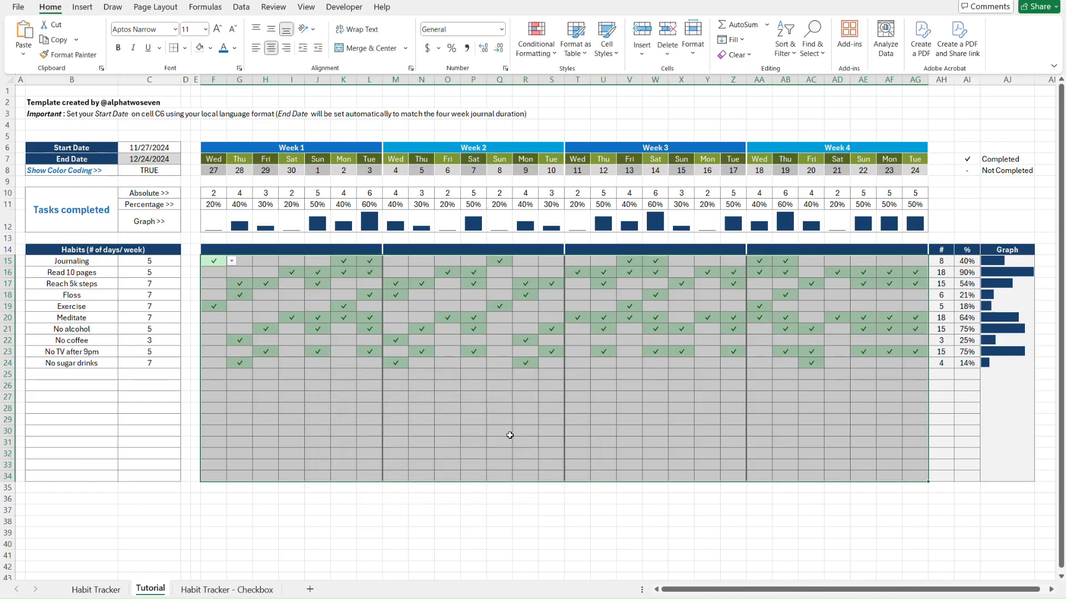
# Edit the Cell Value > 0 rule into a formula rule =AND(F15="✓",$C$8=TRUE)
pyautogui.click(536, 44)
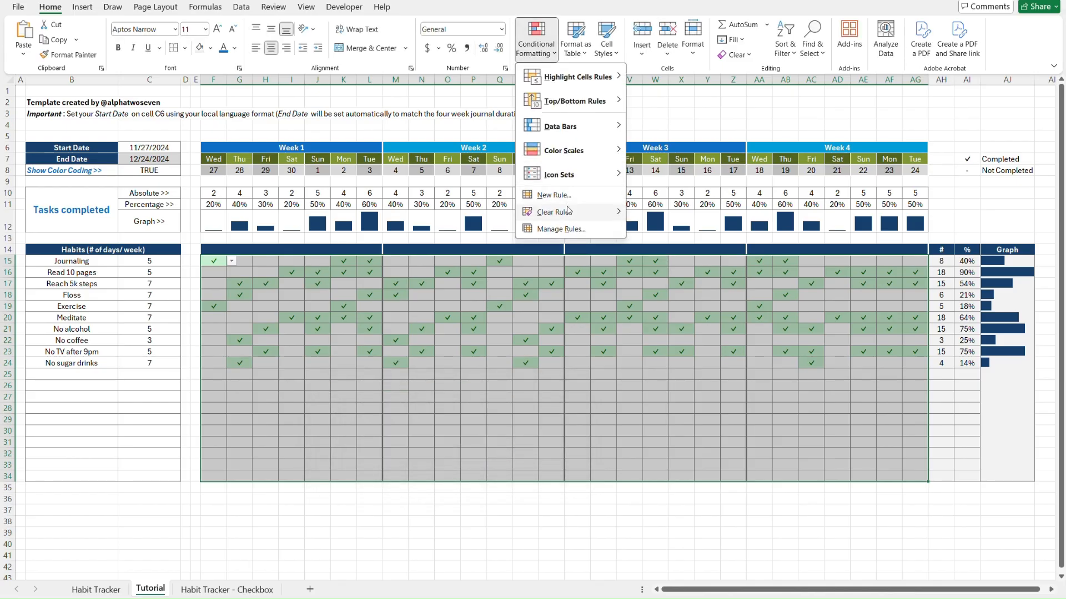
pyautogui.click(562, 229)
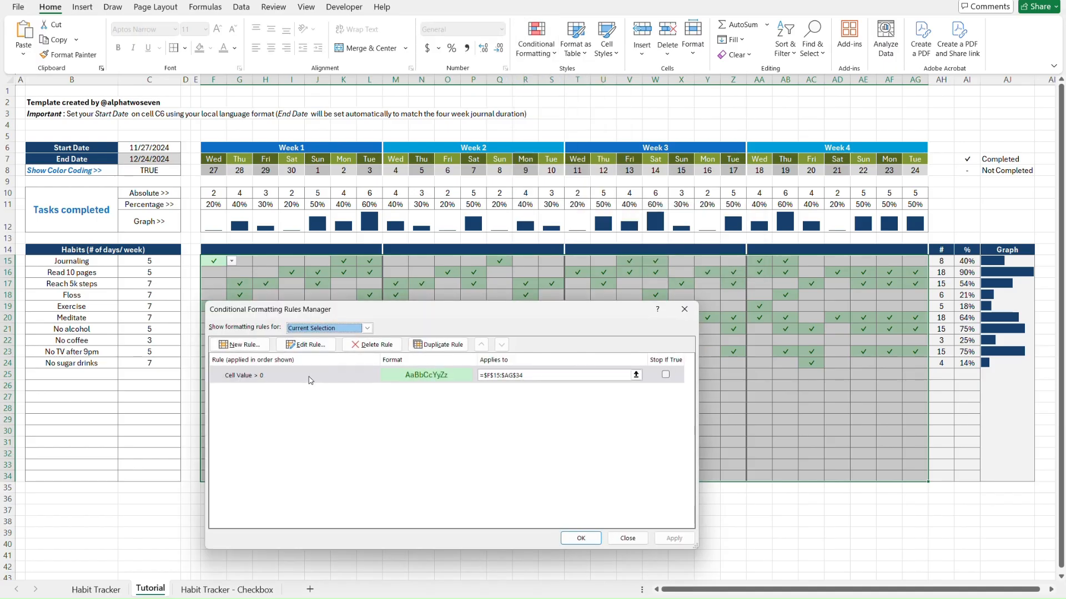
pyautogui.click(310, 379)
pyautogui.click(305, 344)
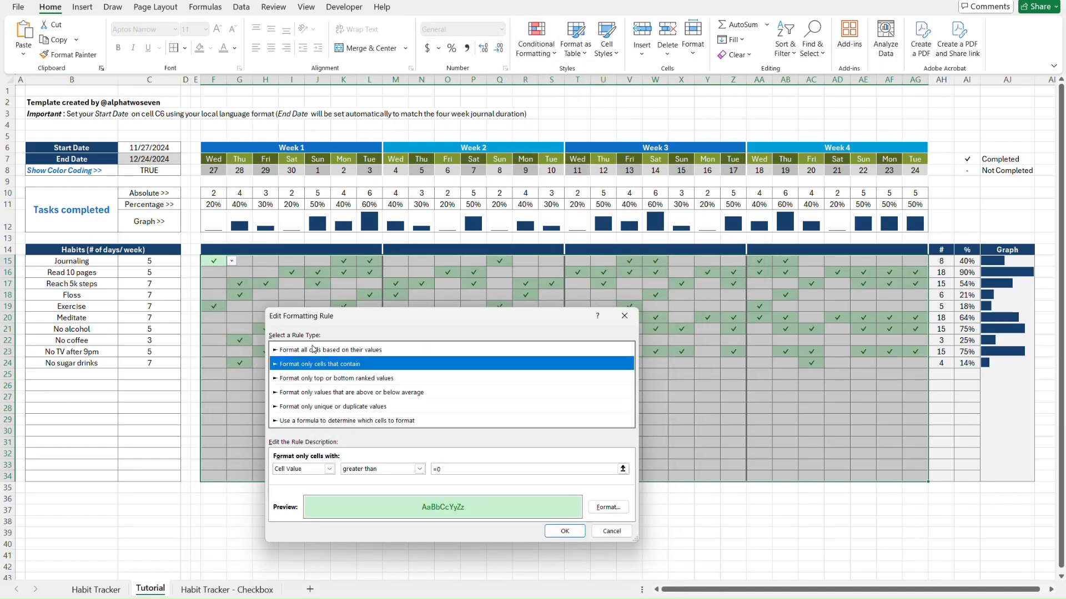
pyautogui.click(316, 421)
pyautogui.moveTo(448, 322); pyautogui.dragTo(510, 247)
pyautogui.click(438, 389)
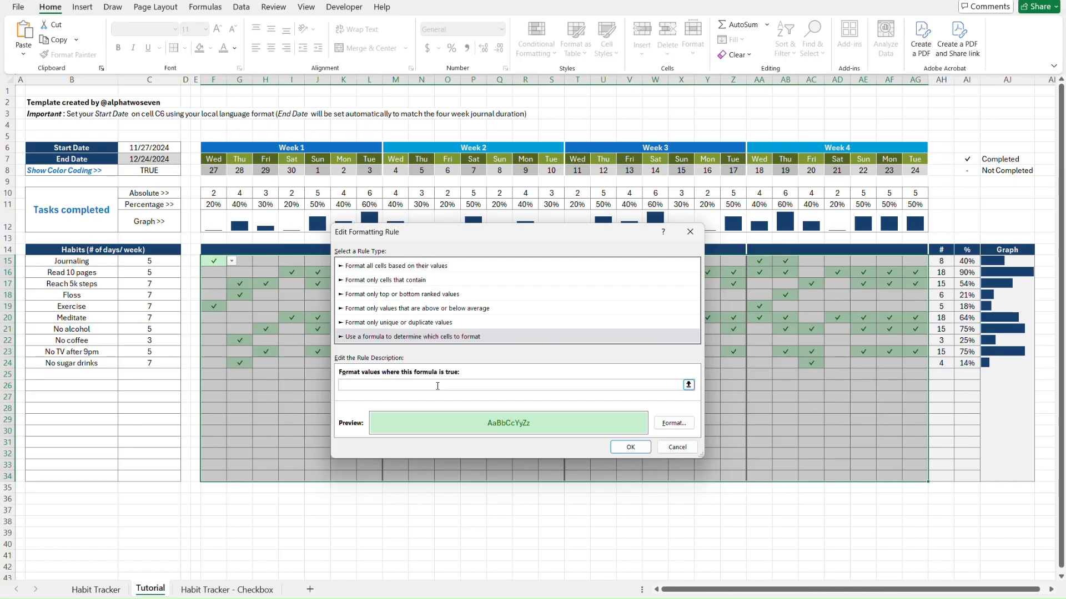
pyautogui.write('=AND(F15="✓",$C$8=TRUE)')
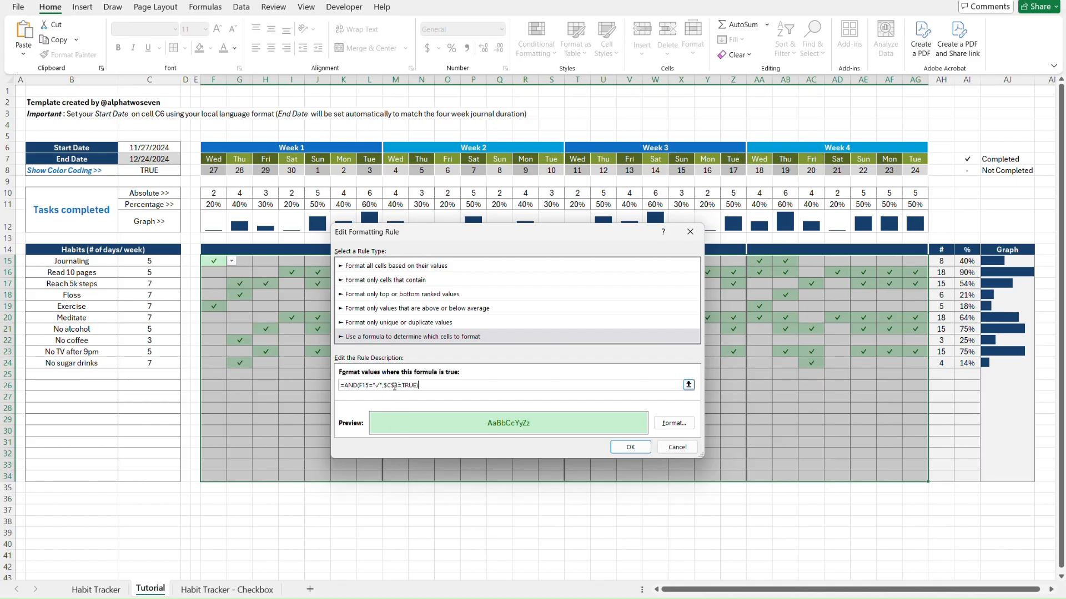
# Confirm the =AND(F15="✓",$C$8=TRUE) rule on F15:AG34 and apply it in the Rules Manager
pyautogui.click(628, 445)
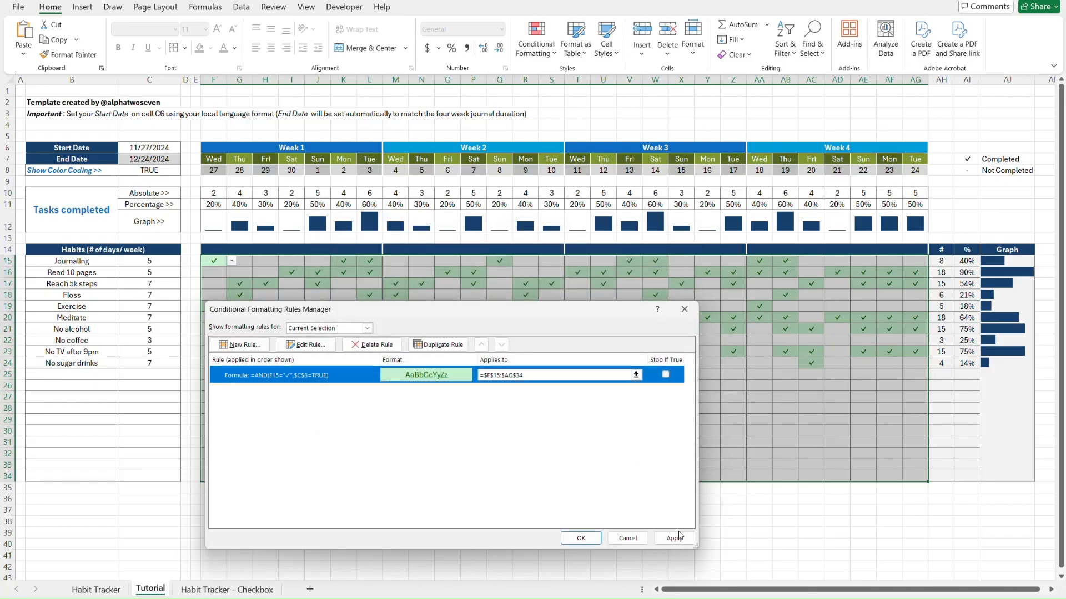
pyautogui.click(675, 538)
pyautogui.click(581, 538)
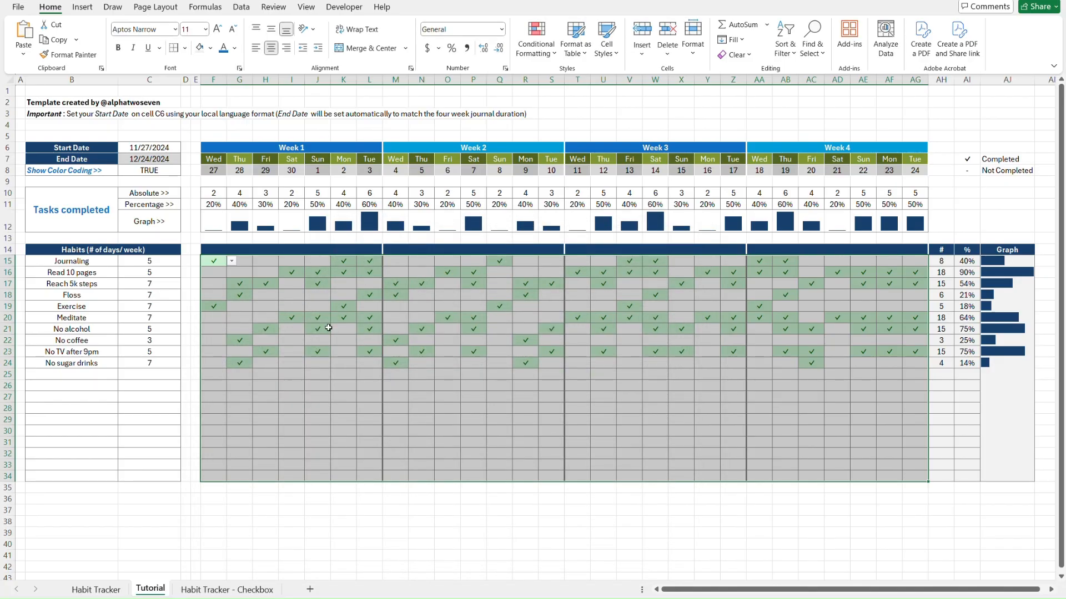
# Test the habit grid by setting G16 to the dash entry from its dropdown
pyautogui.click(235, 271)
pyautogui.hotkey('alt', 'Down')
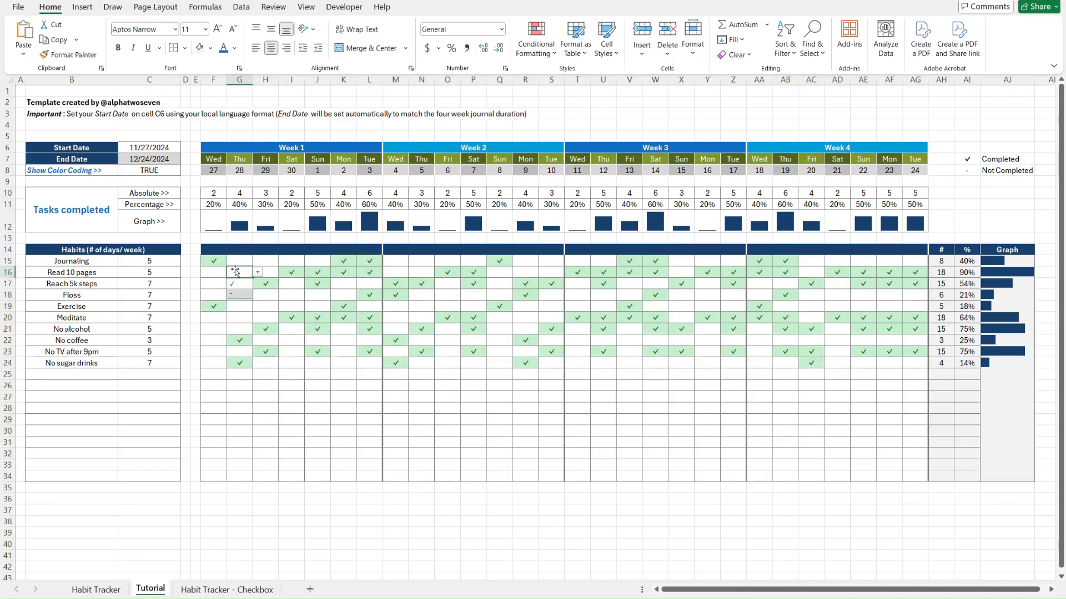
pyautogui.press('Return')
# Select the Show Color Coding cell C8 and compare the Tutorial sheet with Habit Tracker
pyautogui.click(230, 259)
pyautogui.click(224, 260)
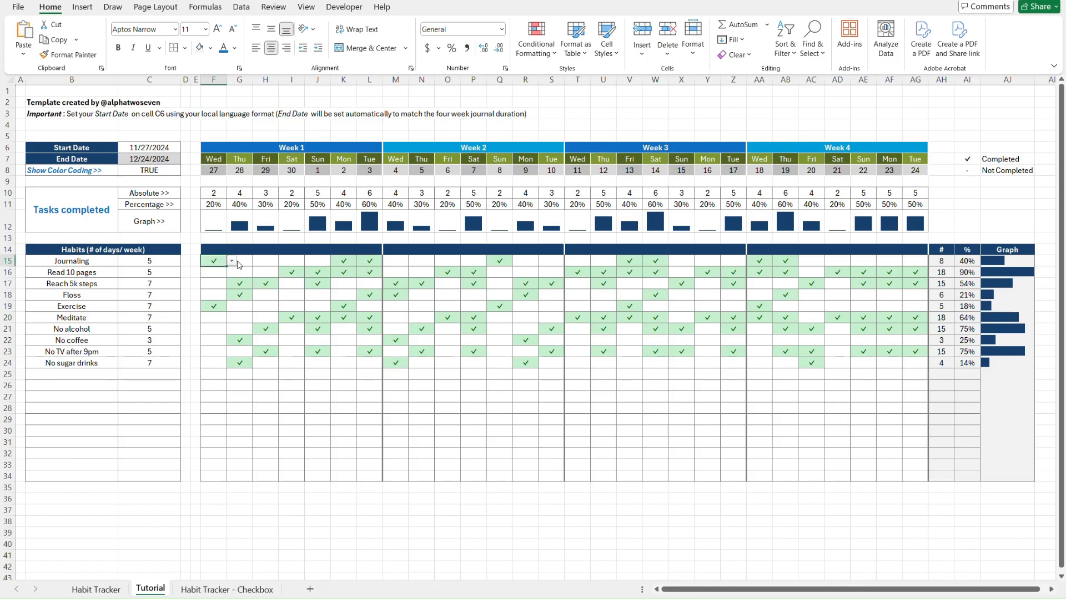
pyautogui.click(172, 173)
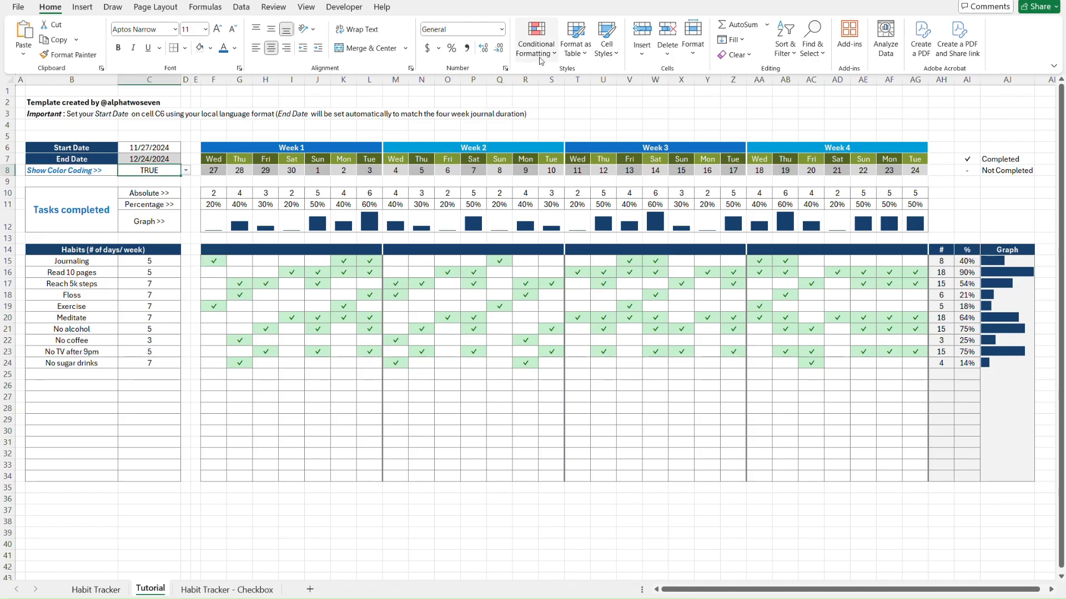
pyautogui.hotkey('ctrl', 'pageup')
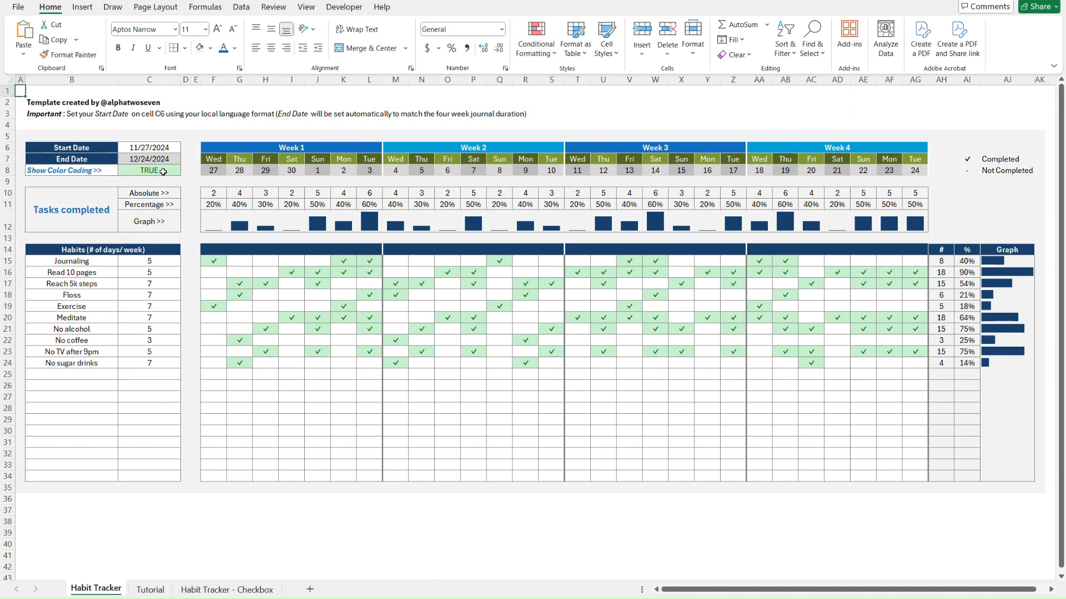
pyautogui.hotkey('ctrl', 'pagedown')
# Add an Equal To TRUE highlight rule to C8 with Green Fill with Dark Green Text
pyautogui.click(528, 49)
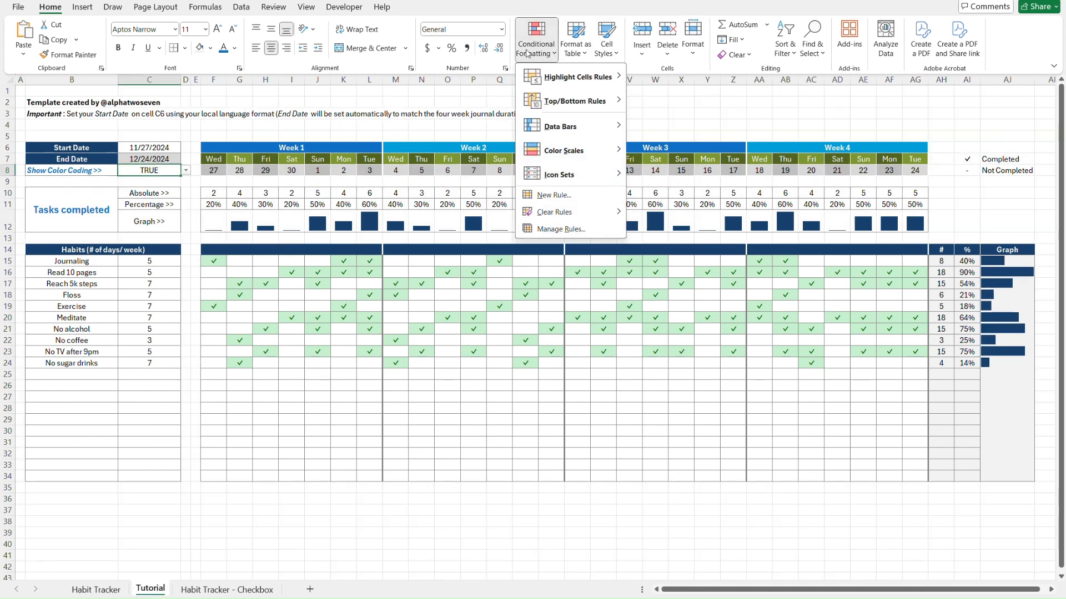
pyautogui.moveTo(587, 77)
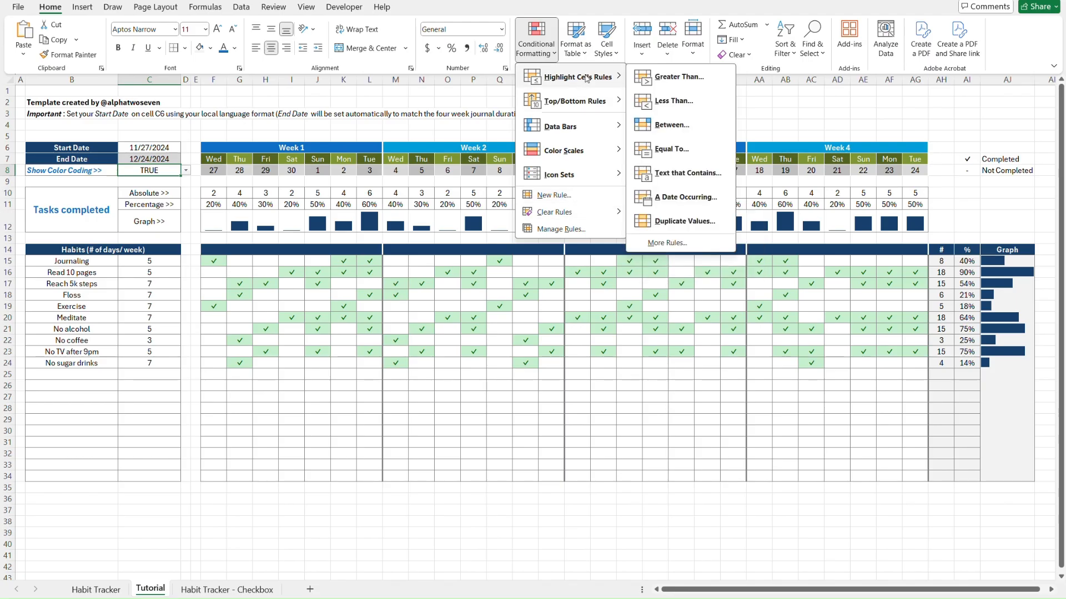
pyautogui.click(674, 149)
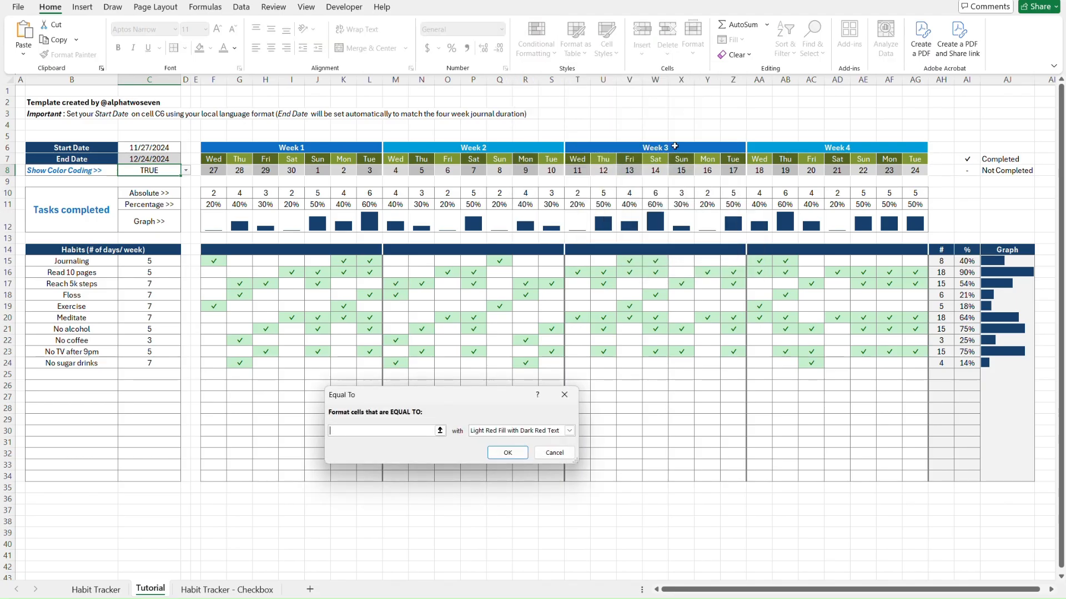
pyautogui.write('TRUE')
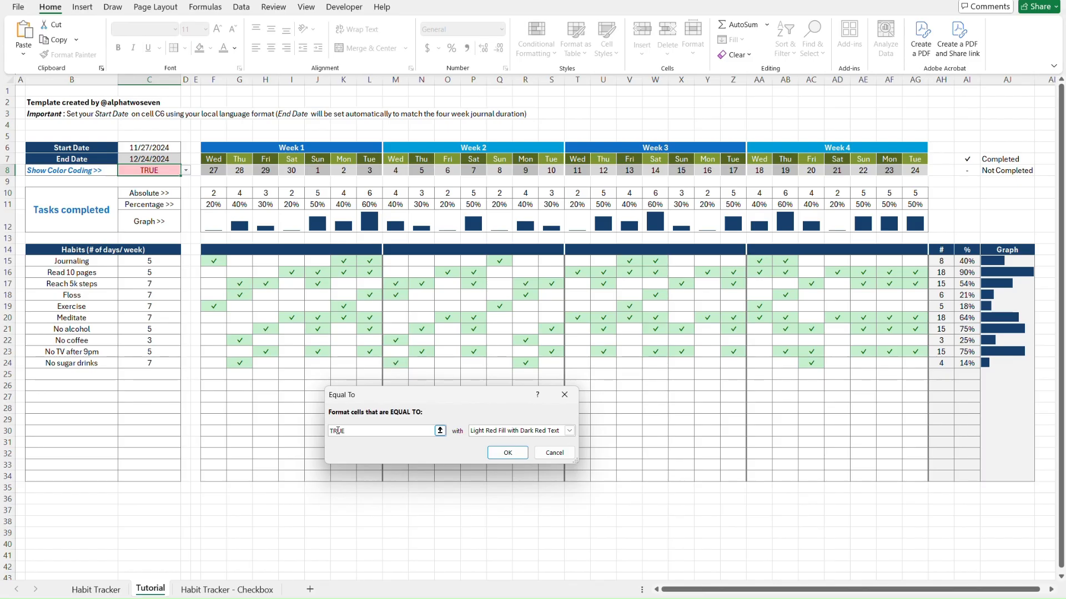
pyautogui.click(569, 430)
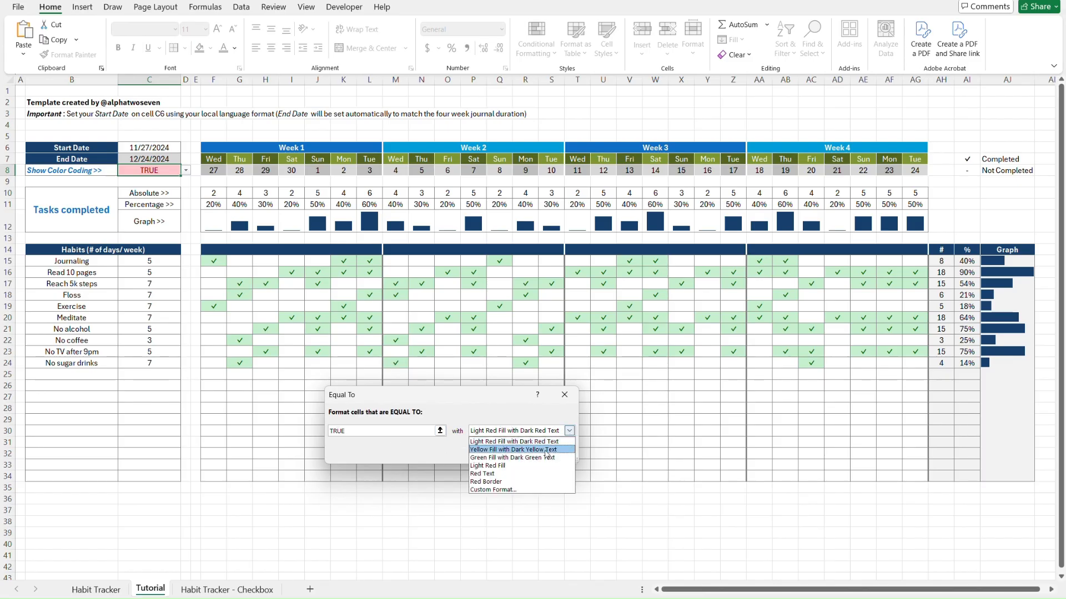
pyautogui.click(514, 458)
pyautogui.click(522, 459)
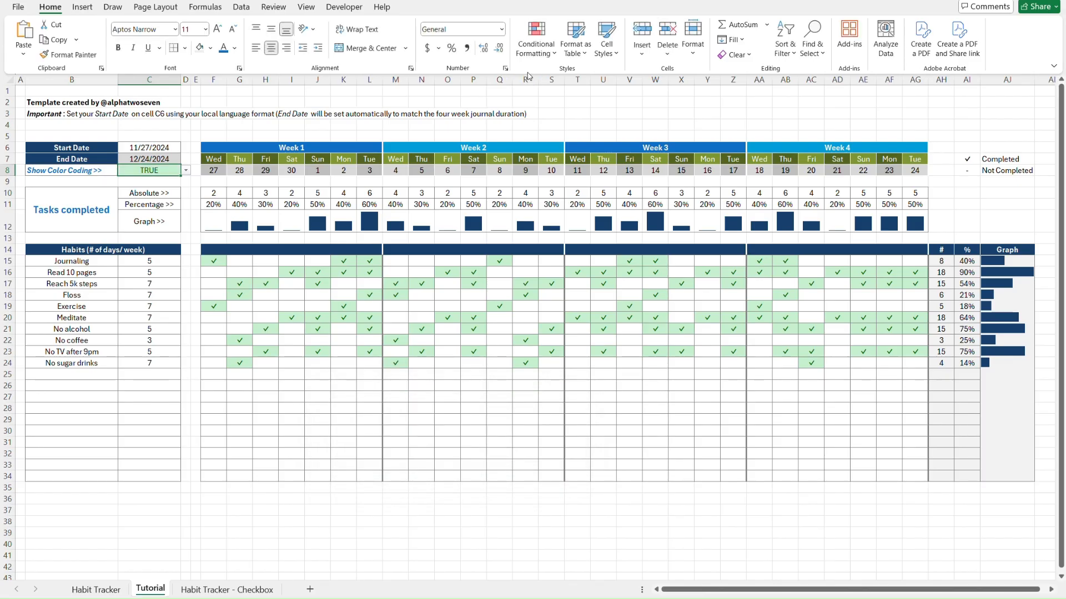
# Review C8's new Cell Value = TRUE rule in the Rules Manager
pyautogui.click(541, 48)
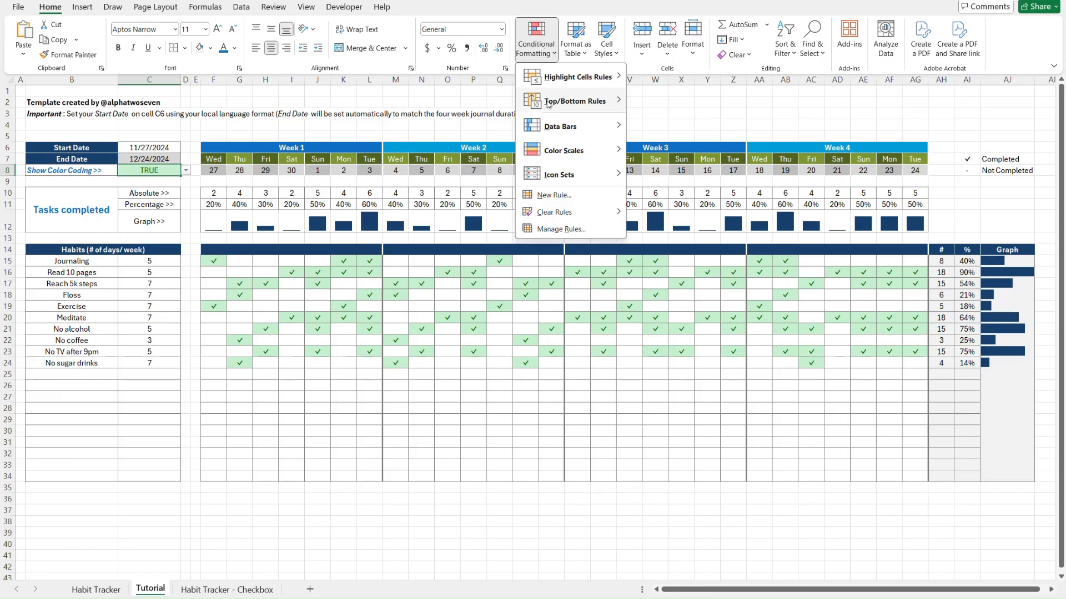
pyautogui.click(561, 229)
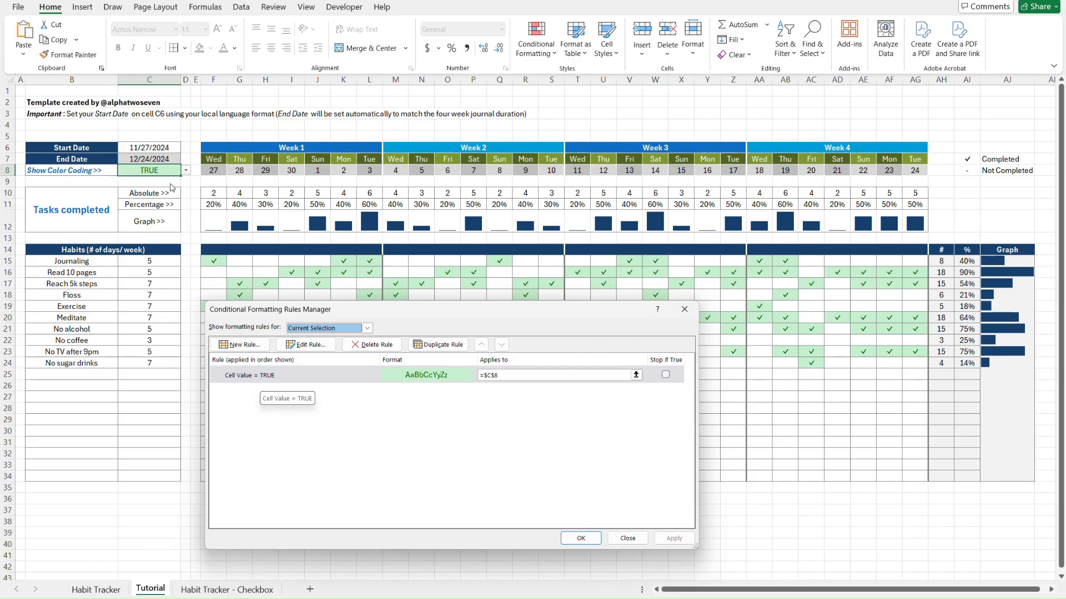
pyautogui.click(586, 539)
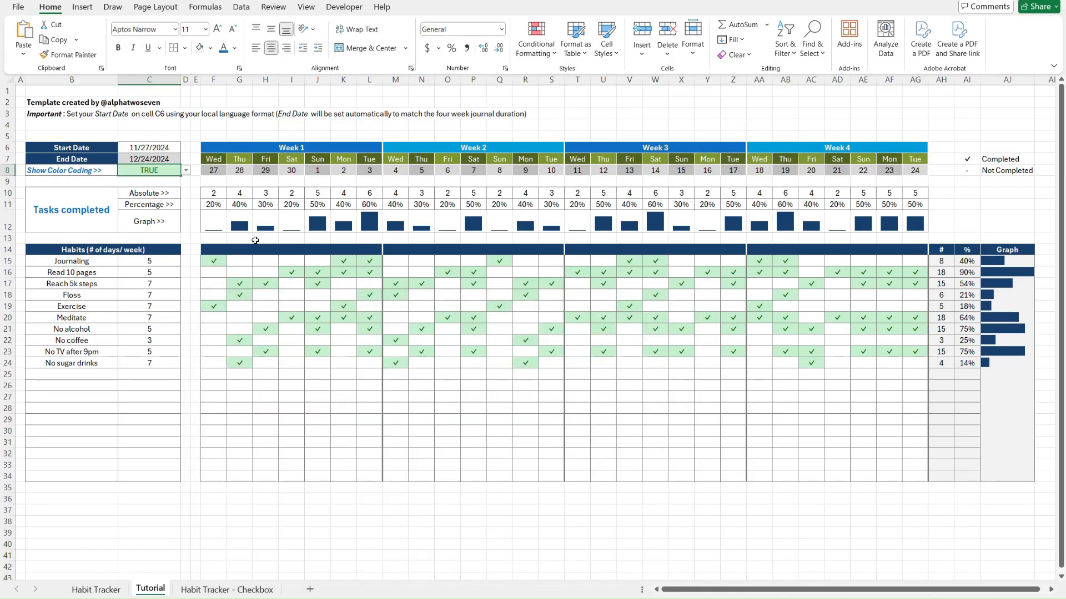
# Compare the right-edge columns of the Tutorial and Habit Tracker sheets
pyautogui.click(195, 128)
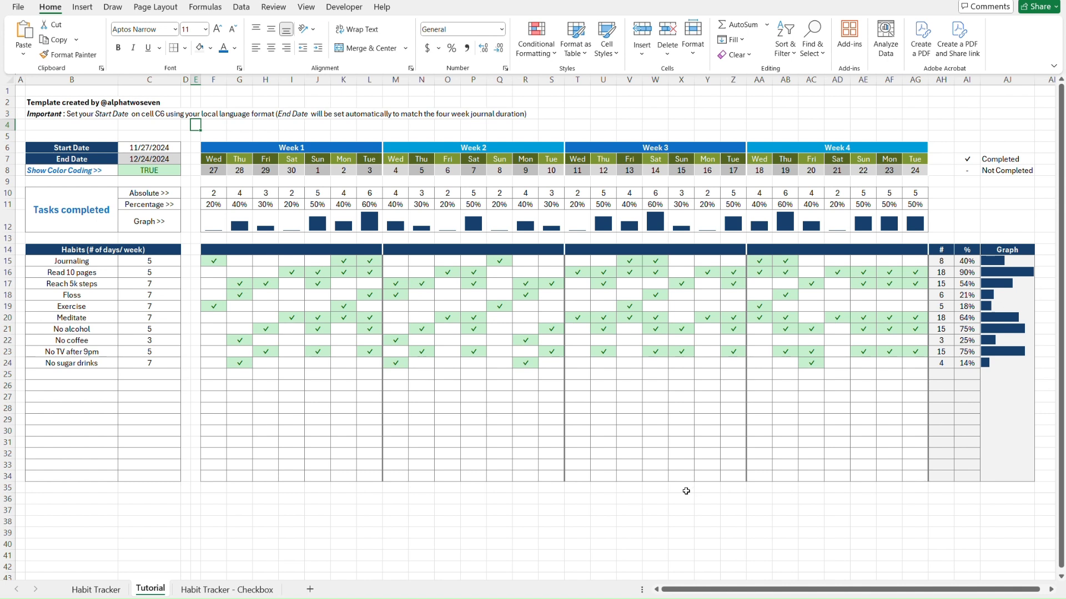
pyautogui.click(682, 512)
pyautogui.hotkey('ctrl', 'pageup')
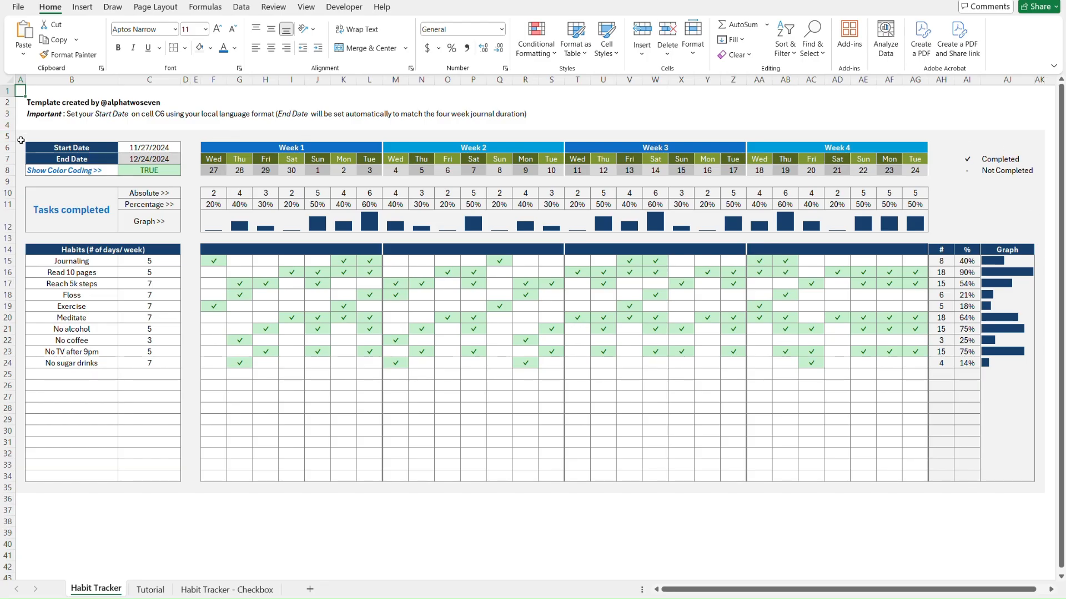
pyautogui.hotkey('ctrl', 'pagedown')
pyautogui.click(1043, 488)
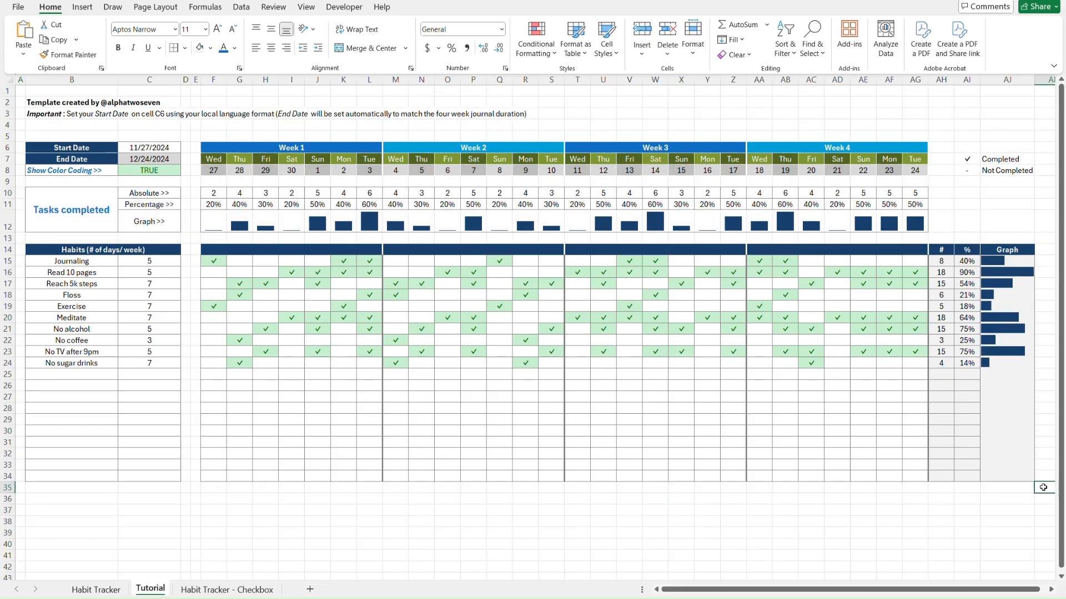
pyautogui.hotkey('ctrl', 'pageup')
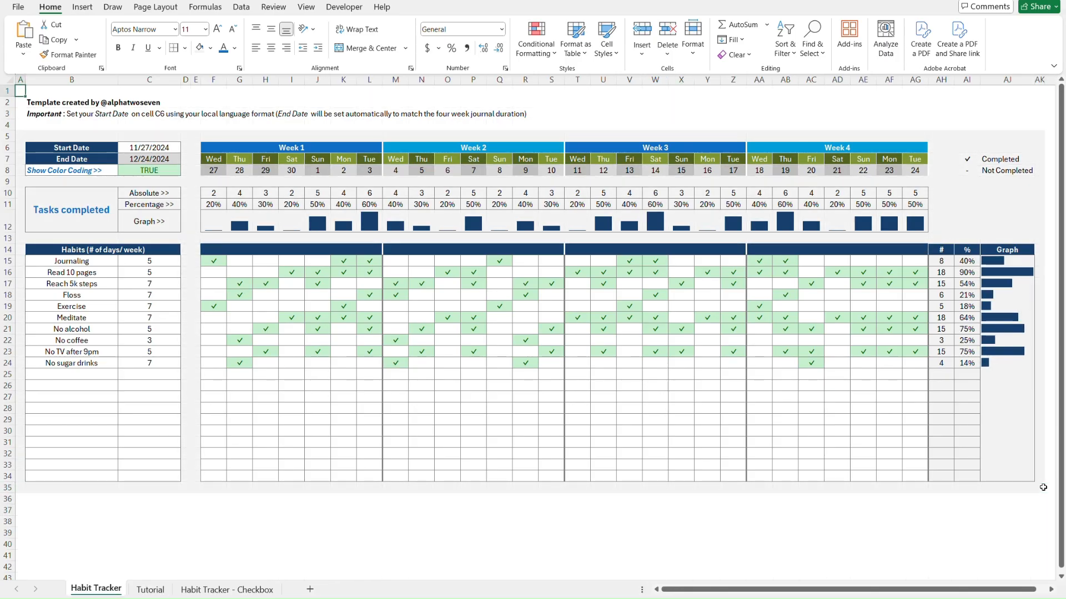
pyautogui.hscroll(2, 891, 274)
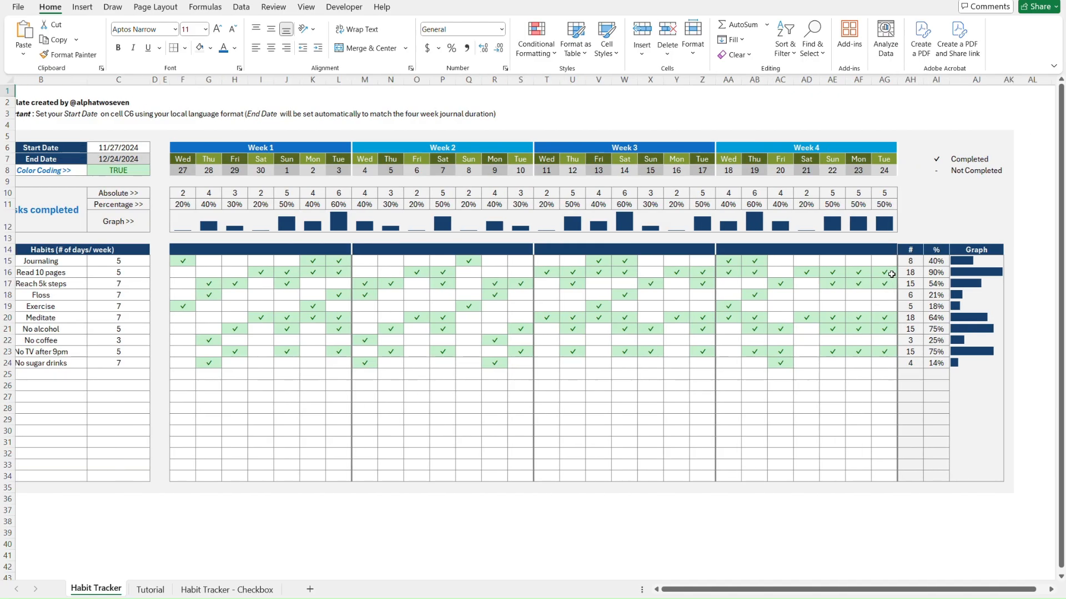
pyautogui.hscroll(-2, 891, 274)
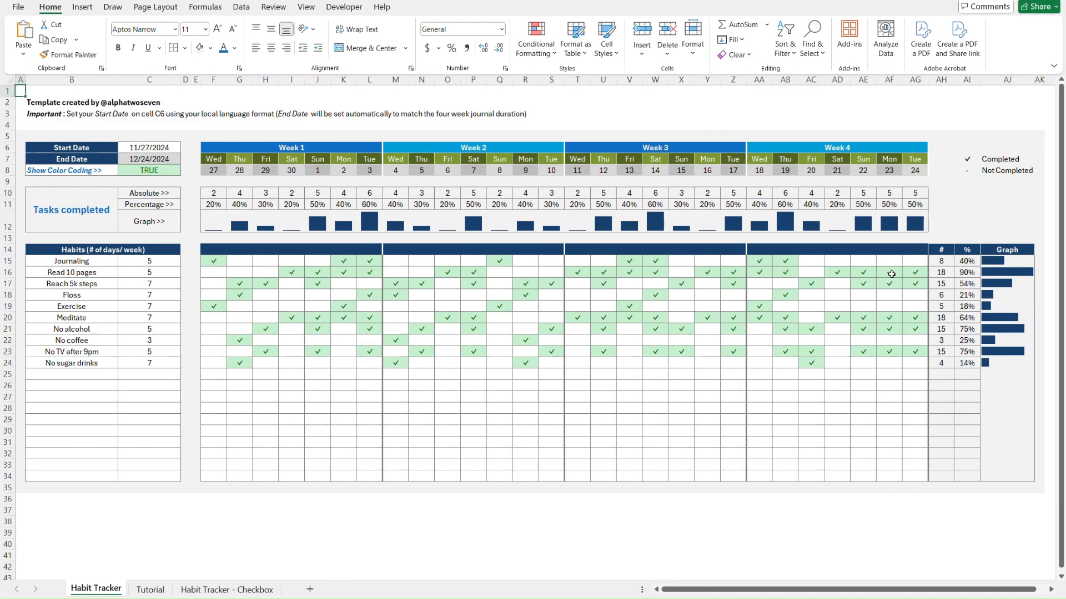
# Paste Habit Tracker's column AK width onto the Tutorial sheet's column AK via Paste Special
pyautogui.click(1010, 127)
pyautogui.press('Right')
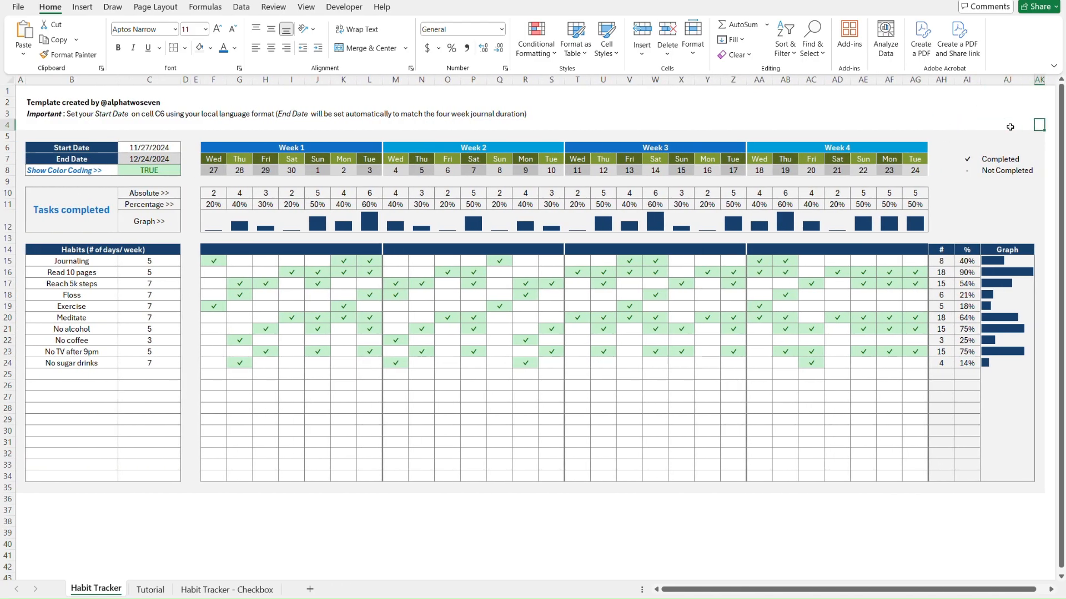
pyautogui.hotkey('ctrl', 'pagedown')
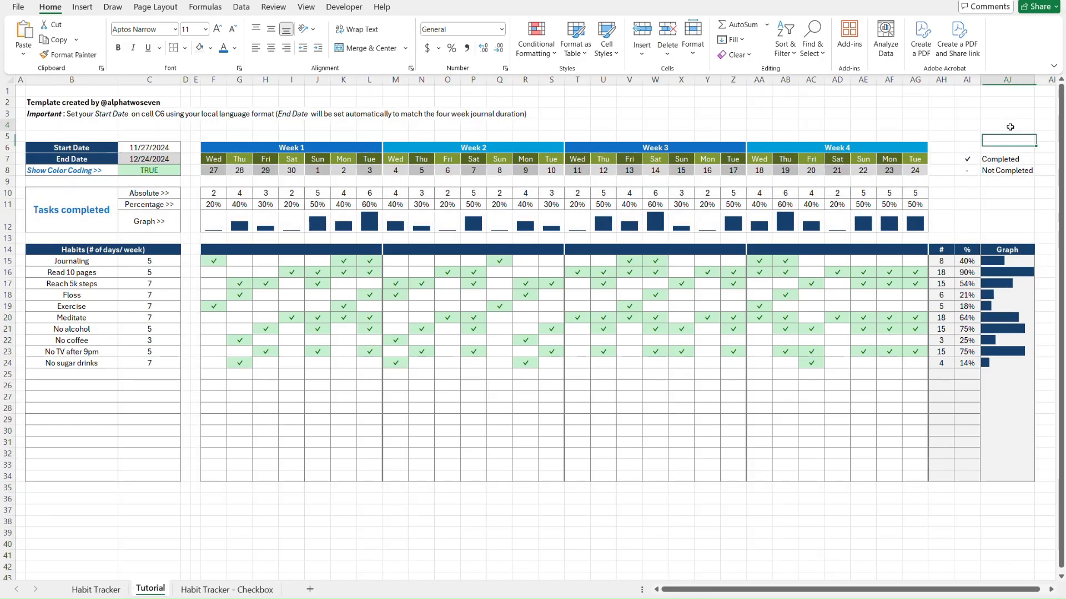
pyautogui.press('Right')
pyautogui.hotkey('ctrl', 'alt', 'v')
pyautogui.press('w')
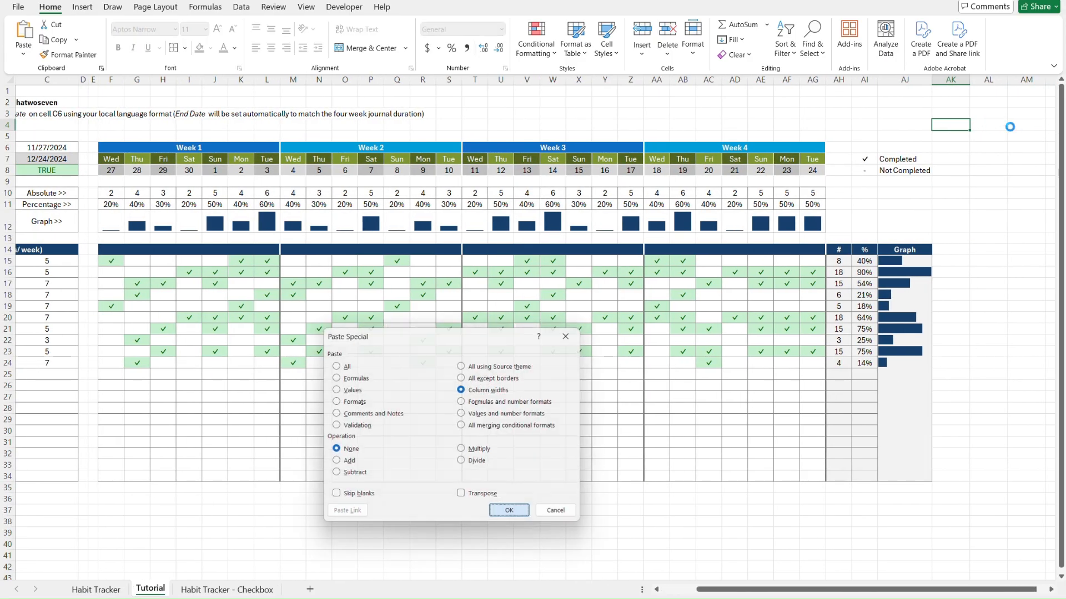
pyautogui.press('Return')
# Recheck against Habit Tracker, then select the whole of row 5 on Tutorial
pyautogui.hotkey('ctrl', 'pageup')
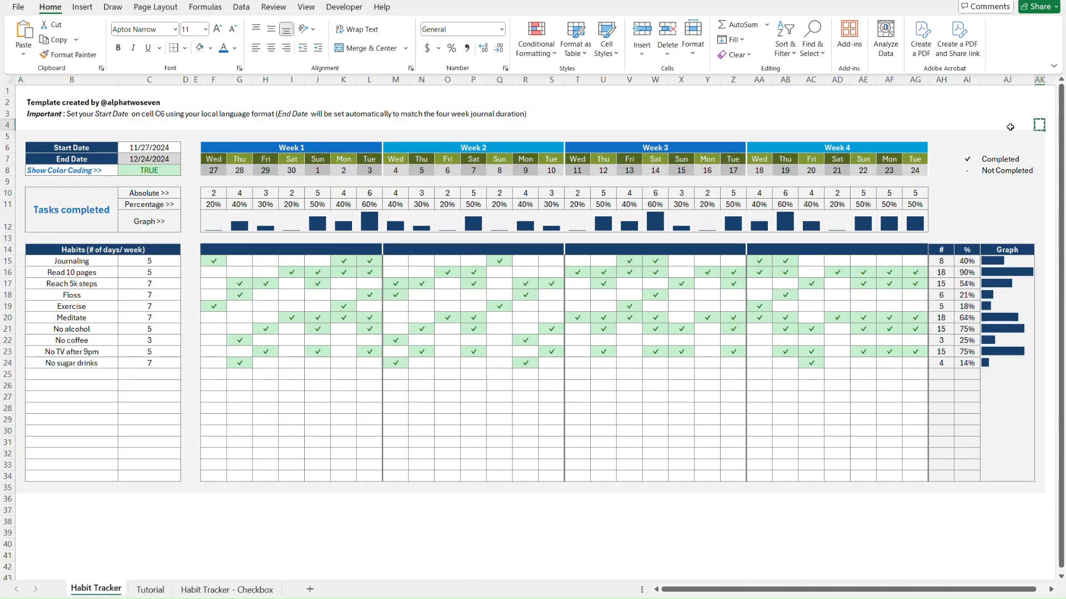
pyautogui.hotkey('ctrl', 'pagedown')
pyautogui.hotkey('ctrl', 'Home')
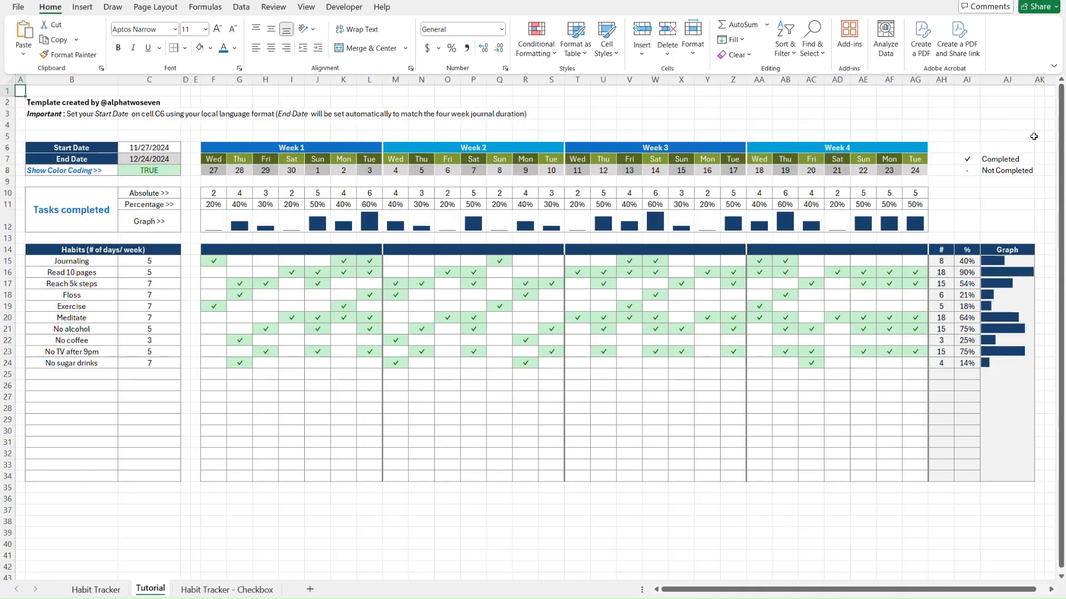
pyautogui.click(1036, 135)
pyautogui.hotkey('shift', 'space')
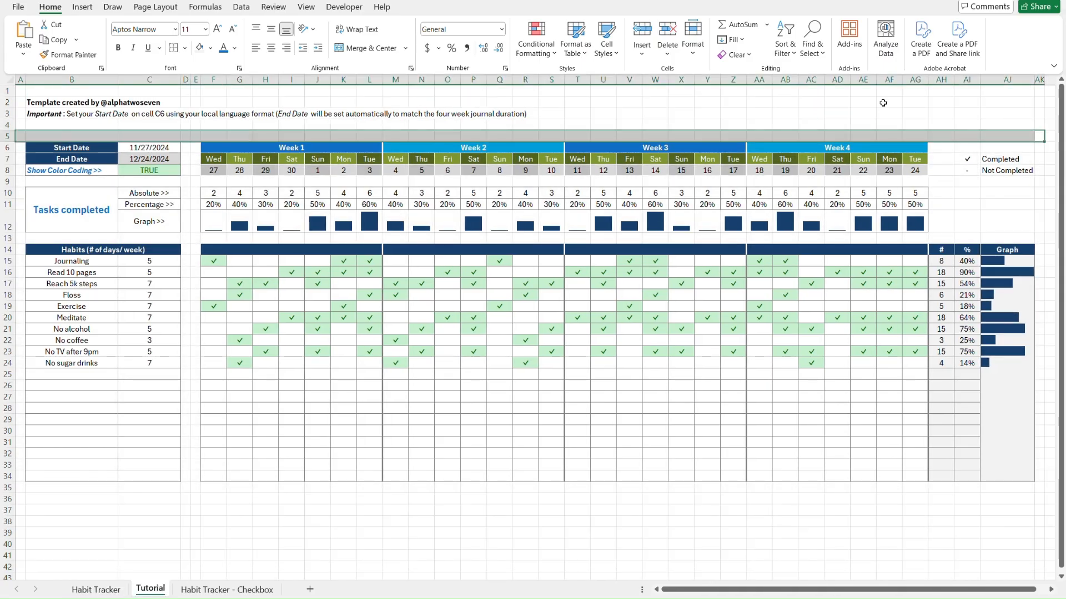
# Fill row 5, the right margin block AH5:AK13 and row 13 light grey
pyautogui.click(210, 49)
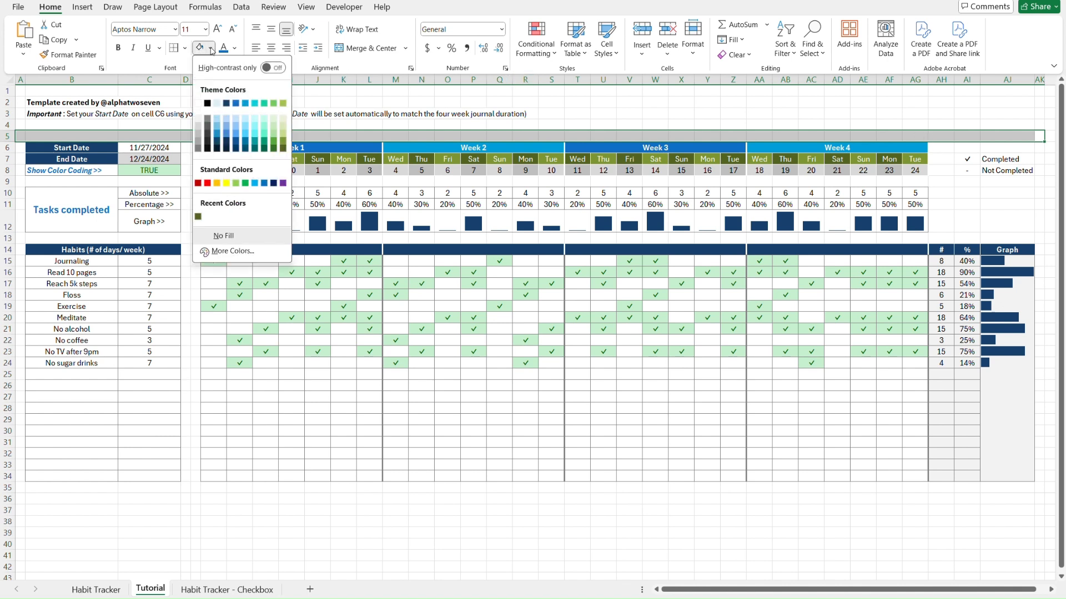
pyautogui.click(198, 119)
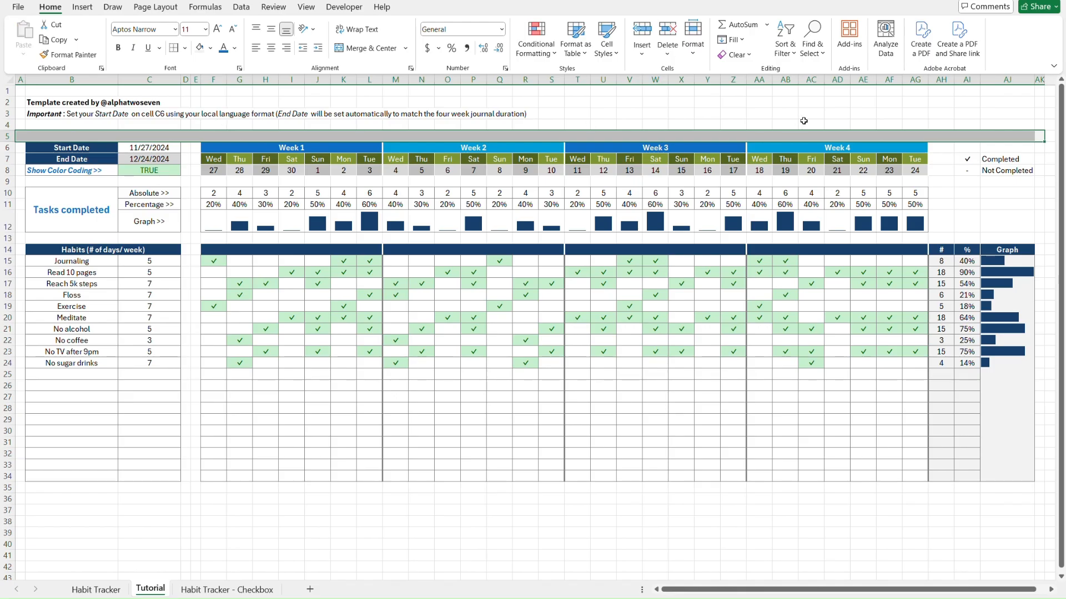
pyautogui.press('Left')
pyautogui.press('Right')
pyautogui.press('Right')
pyautogui.press('Left')
pyautogui.press('Left')
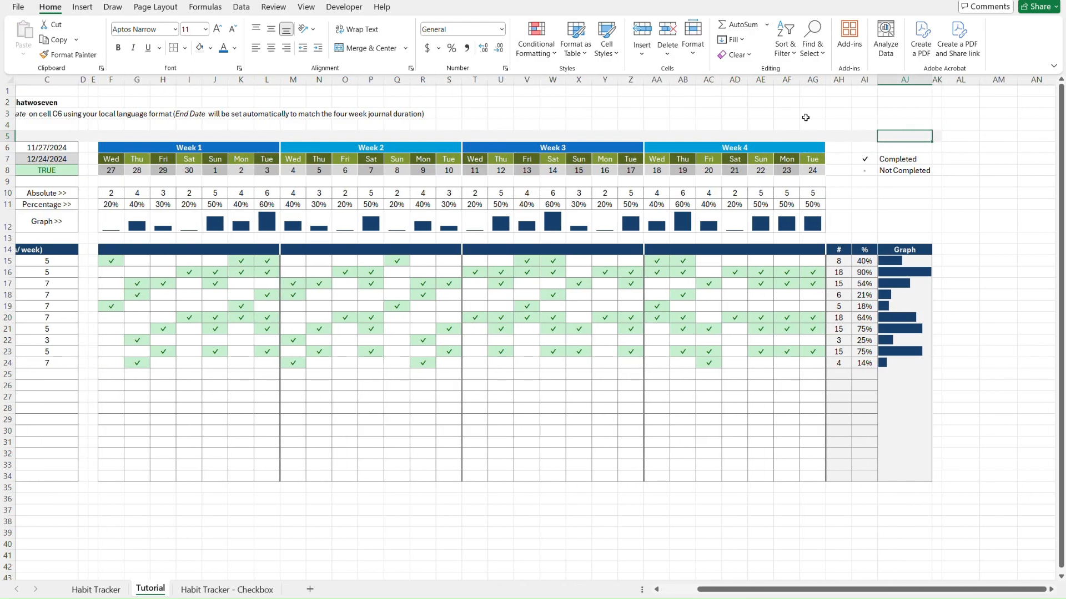
pyautogui.press('Left')
pyautogui.press('Left')
pyautogui.hotkey('shift', 'Right')
pyautogui.hotkey('shift', 'Down')
pyautogui.hotkey('shift', 'Down')
pyautogui.hotkey('shift', 'Down')
pyautogui.hotkey('shift', 'Down')
pyautogui.hotkey('shift', 'Down')
pyautogui.hotkey('shift', 'Down')
pyautogui.hotkey('shift', 'Down')
pyautogui.hotkey('shift', 'Down')
pyautogui.hotkey('shift', 'Right')
pyautogui.hotkey('shift', 'Right')
pyautogui.click(198, 49)
pyautogui.press('Down')
pyautogui.press('Down')
pyautogui.press('Down')
pyautogui.press('Down')
pyautogui.press('Down')
pyautogui.press('Down')
pyautogui.press('Down')
pyautogui.press('Down')
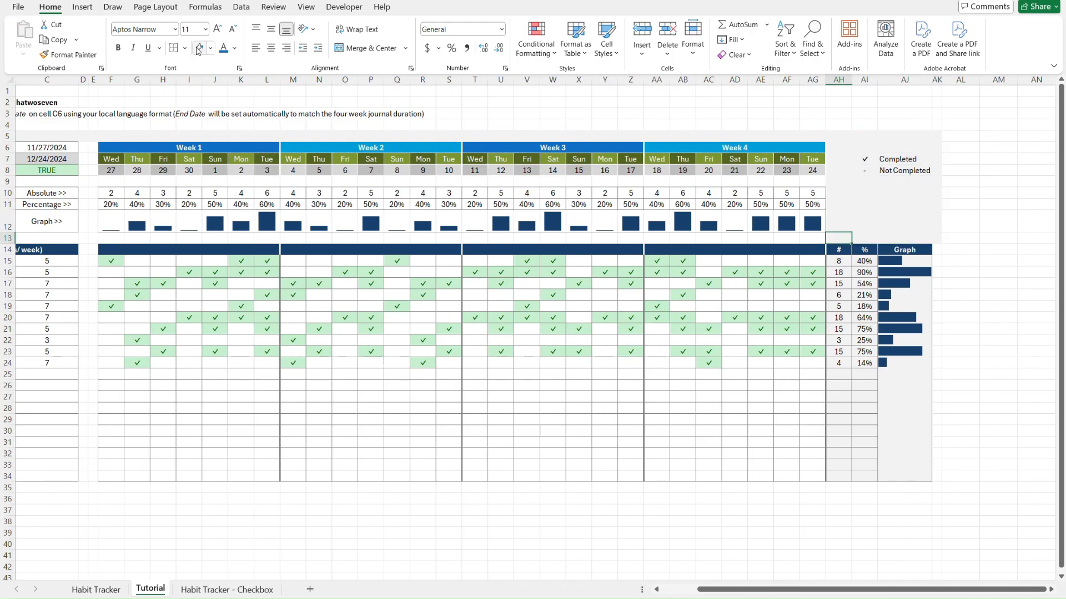
pyautogui.hotkey('ctrl', 'shift', 'Left')
pyautogui.click(199, 49)
# Shade gap columns D–E, margin column A, bottom row 35 and column AK grey
pyautogui.click(186, 137)
pyautogui.keyDown('shift'); pyautogui.click(195, 487); pyautogui.keyUp('shift')
pyautogui.click(199, 50)
pyautogui.click(21, 136)
pyautogui.keyDown('shift'); pyautogui.click(20, 488); pyautogui.keyUp('shift')
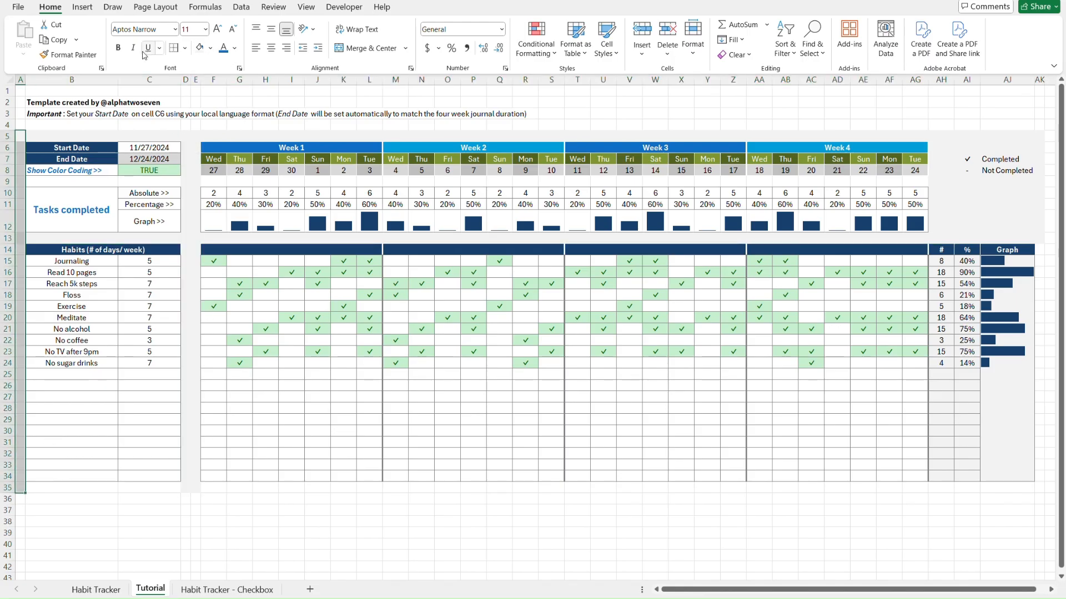
pyautogui.click(198, 49)
pyautogui.click(50, 488)
pyautogui.keyDown('shift'); pyautogui.click(1035, 488); pyautogui.keyUp('shift')
pyautogui.click(200, 50)
pyautogui.click(1039, 136)
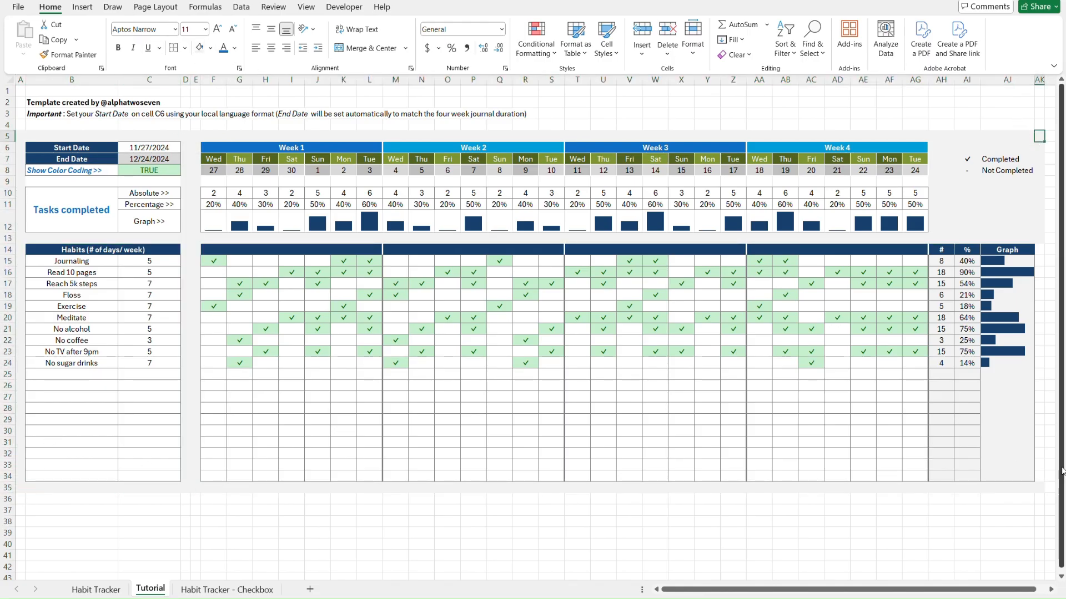
pyautogui.keyDown('shift'); pyautogui.click(1039, 487); pyautogui.keyUp('shift')
pyautogui.click(199, 50)
pyautogui.hotkey('ctrl', 'Home')
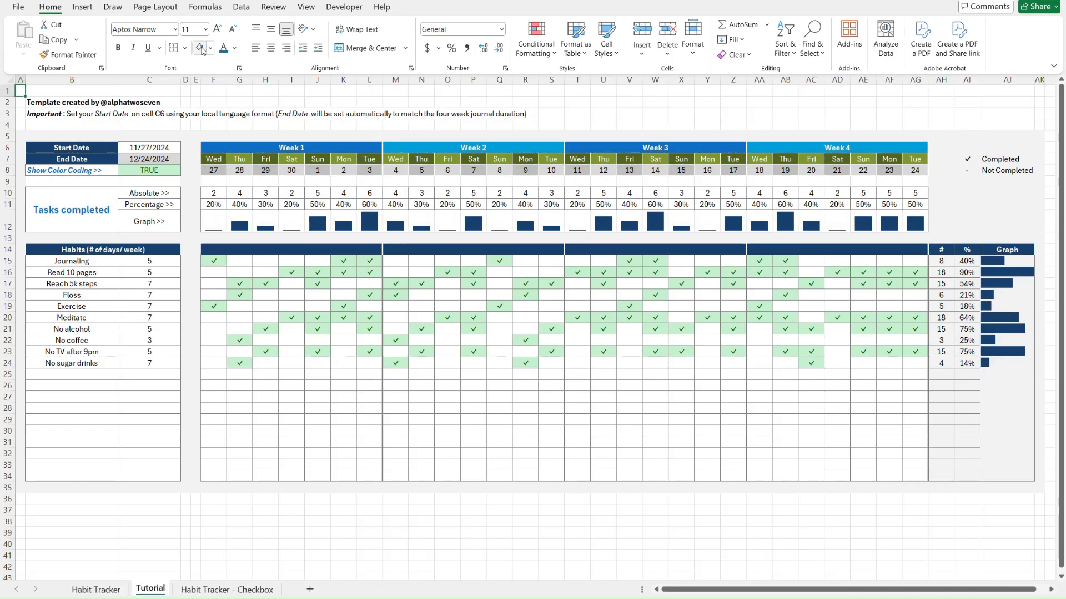
# Shade the white gaps in rows 9–13 grey and compare with Habit Tracker
pyautogui.click(21, 182)
pyautogui.keyDown('shift'); pyautogui.click(939, 238); pyautogui.keyUp('shift')
pyautogui.click(199, 50)
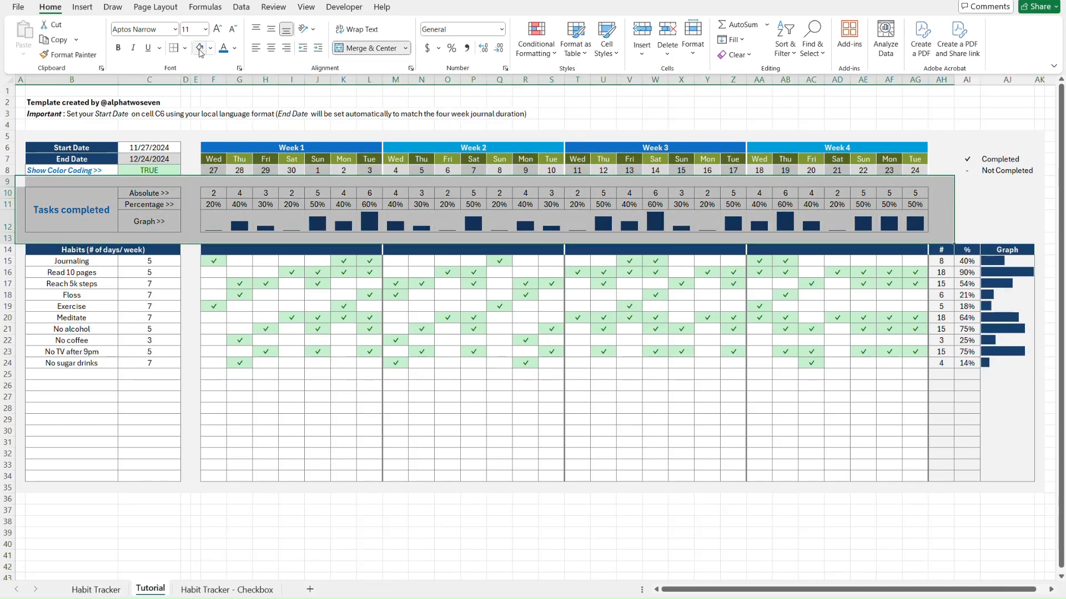
pyautogui.hotkey('ctrl', 'pageup')
pyautogui.hotkey('ctrl', 'pagedown')
pyautogui.hotkey('ctrl', 'pageup')
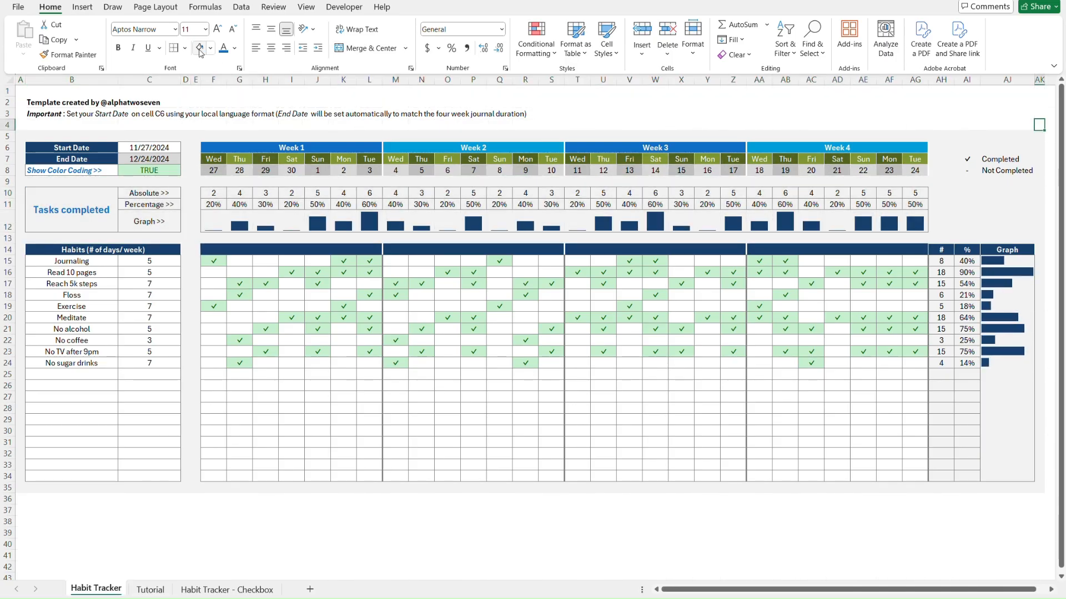
pyautogui.hotkey('ctrl', 'pagedown')
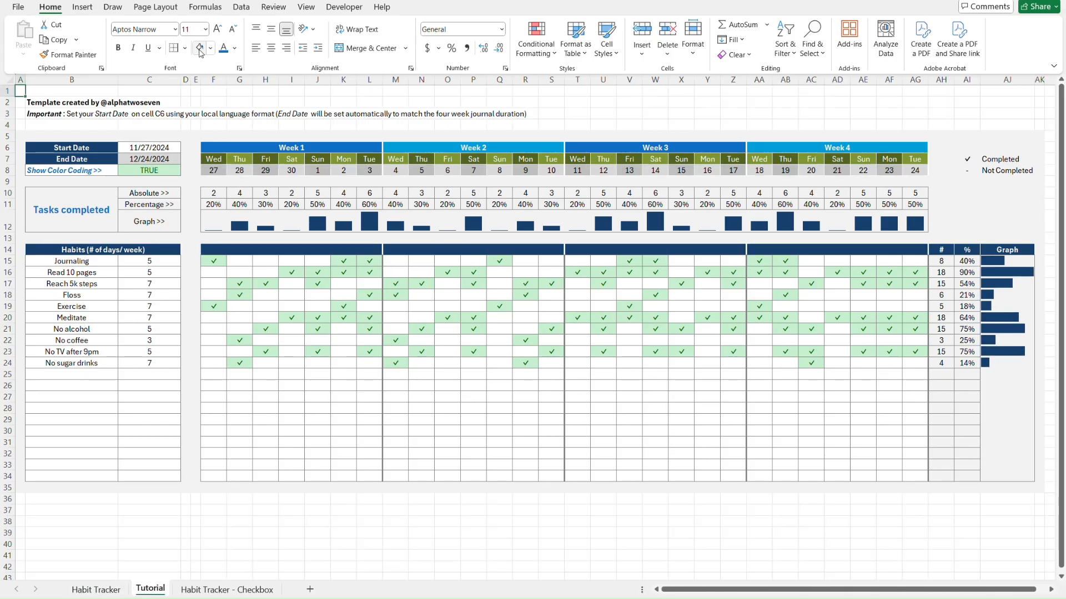
pyautogui.hotkey('ctrl', 'pageup')
pyautogui.hotkey('ctrl', 'pagedown')
# Turn off gridlines on the Tutorial sheet and compare it with Habit Tracker
pyautogui.click(305, 11)
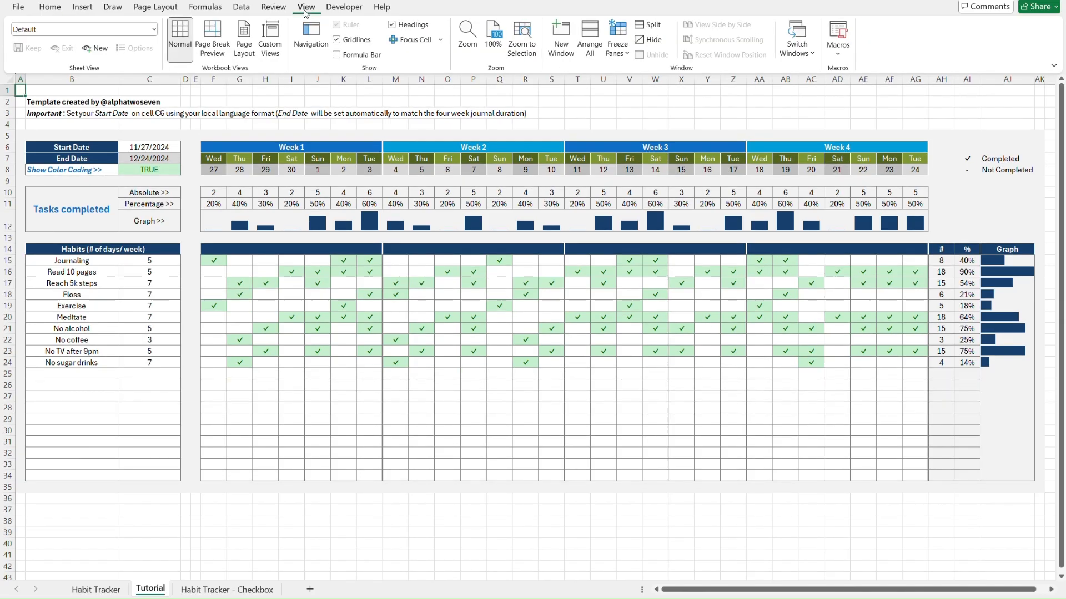
pyautogui.click(339, 42)
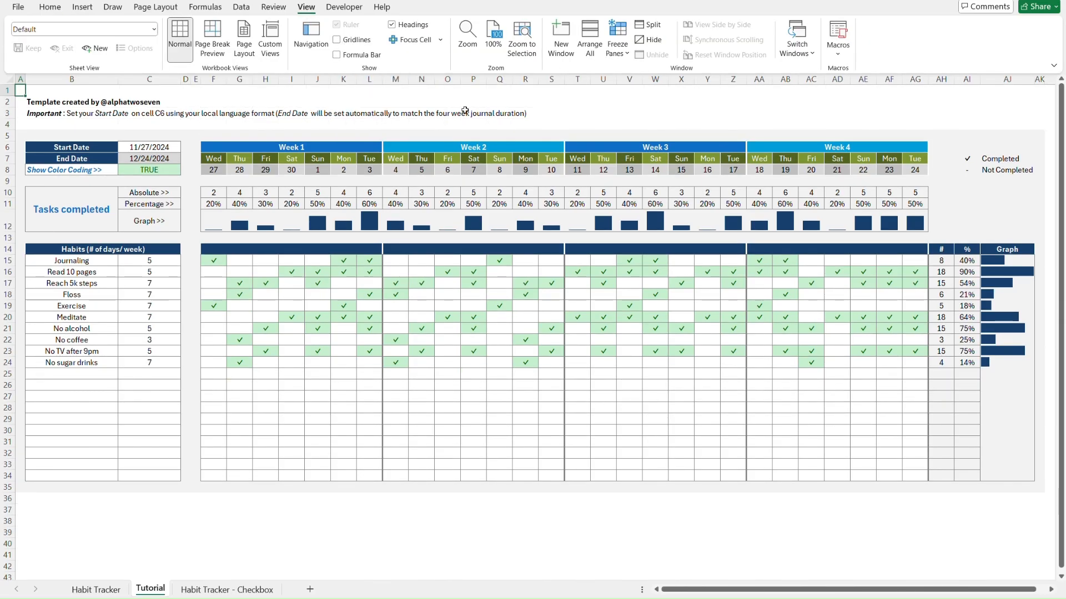
pyautogui.click(960, 531)
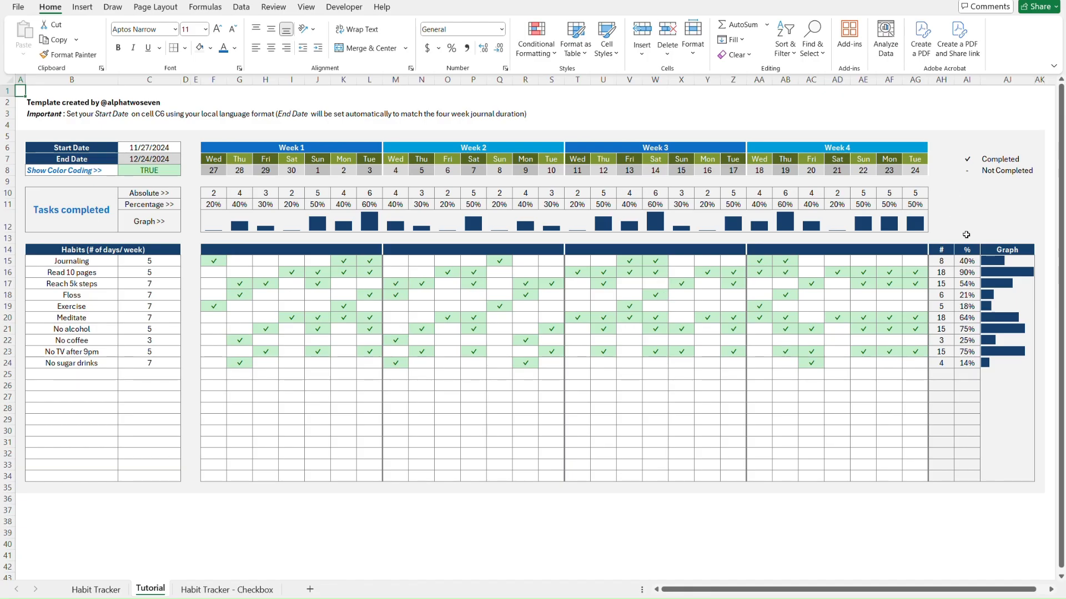
pyautogui.hotkey('ctrl', 'pageup')
pyautogui.hotkey('ctrl', 'pagedown')
pyautogui.hotkey('ctrl', 'pageup')
pyautogui.hotkey('ctrl', 'pagedown')
pyautogui.hotkey('ctrl', 'pageup')
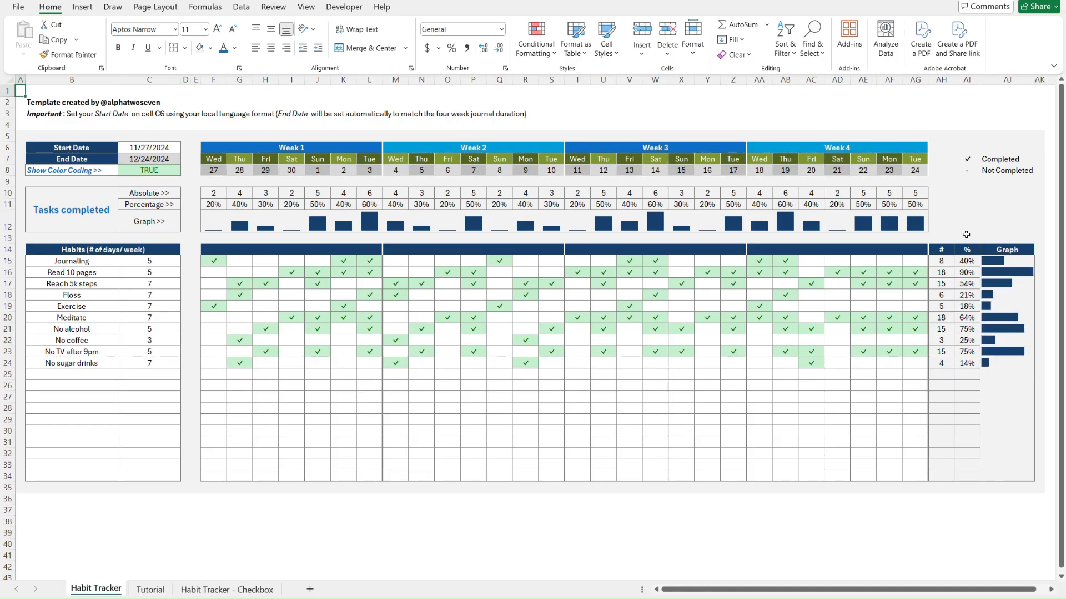
pyautogui.hotkey('ctrl', 'pagedown')
pyautogui.hotkey('ctrl', 'pageup')
pyautogui.hotkey('ctrl', 'pagedown')
pyautogui.hotkey('ctrl', 'pageup')
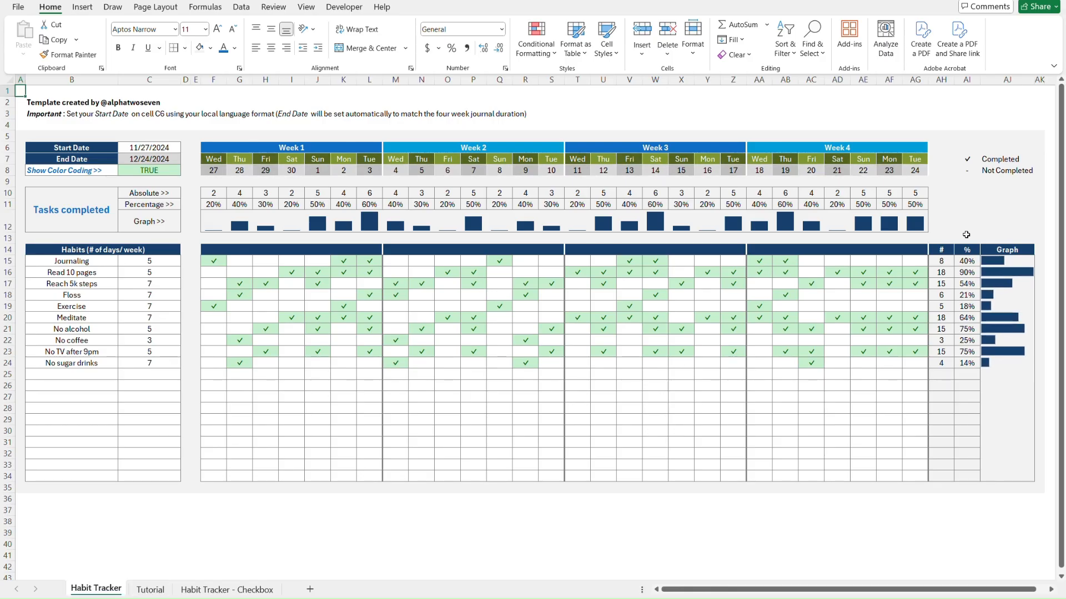
pyautogui.hotkey('ctrl', 'pagedown')
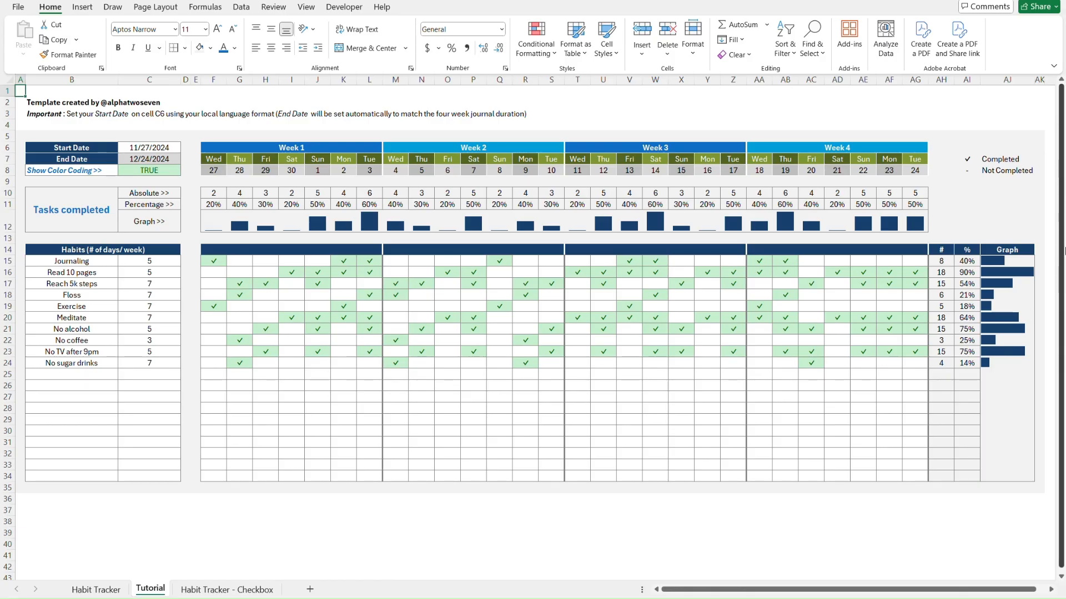
# Select the Graph column AJ15:AJ34 and bring up Conditional Formatting
pyautogui.click(1014, 259)
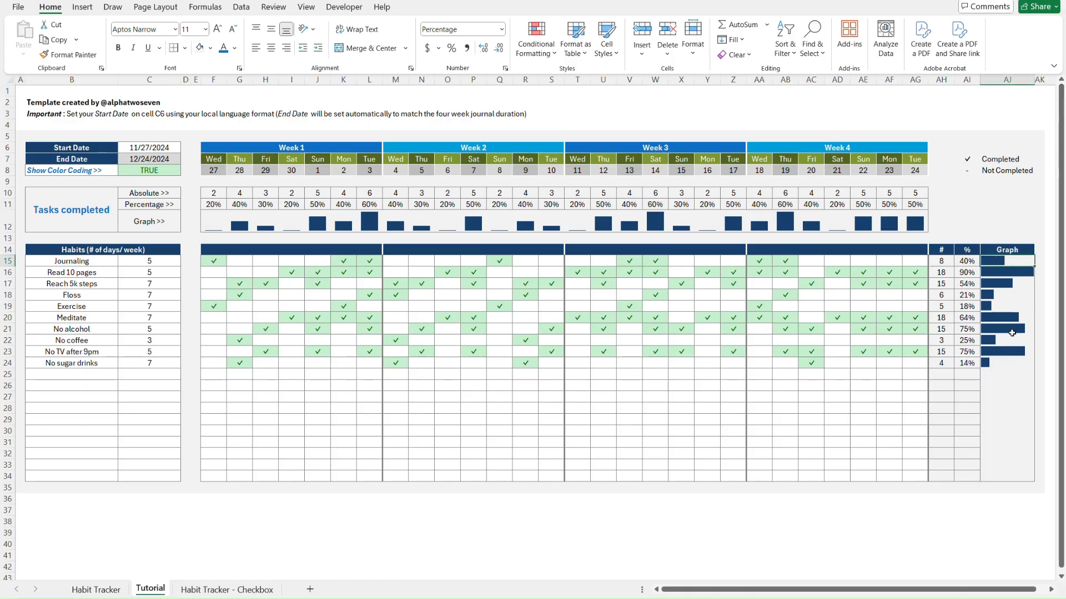
pyautogui.keyDown('shift'); pyautogui.click(1019, 470); pyautogui.keyUp('shift')
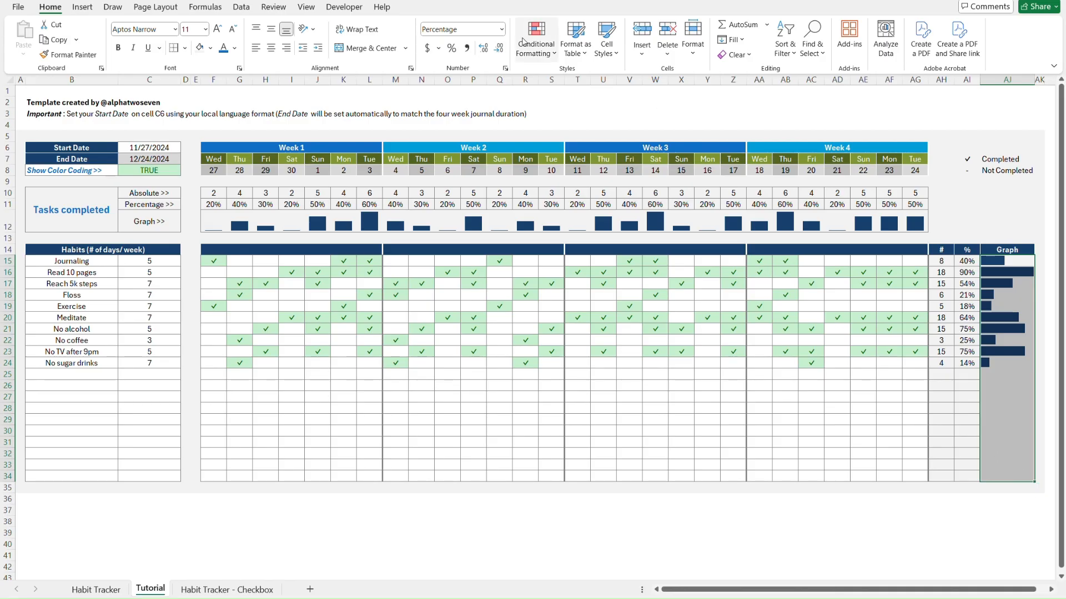
pyautogui.click(523, 43)
# Edit the AJ15:AJ34 Data Bar rule to a Solid Border in a very light colour and apply it
pyautogui.click(570, 228)
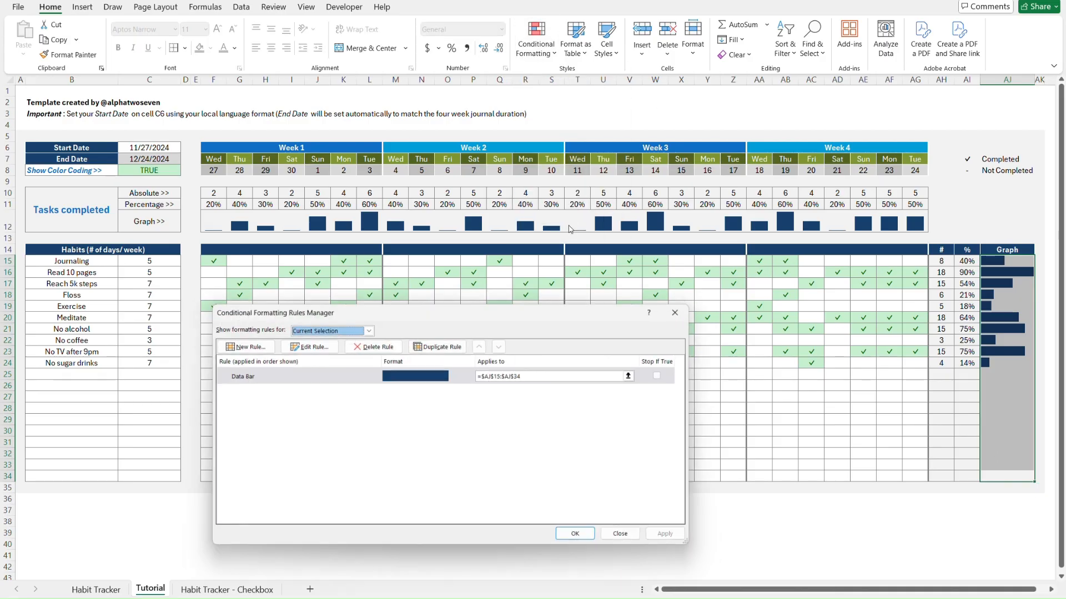
pyautogui.click(345, 379)
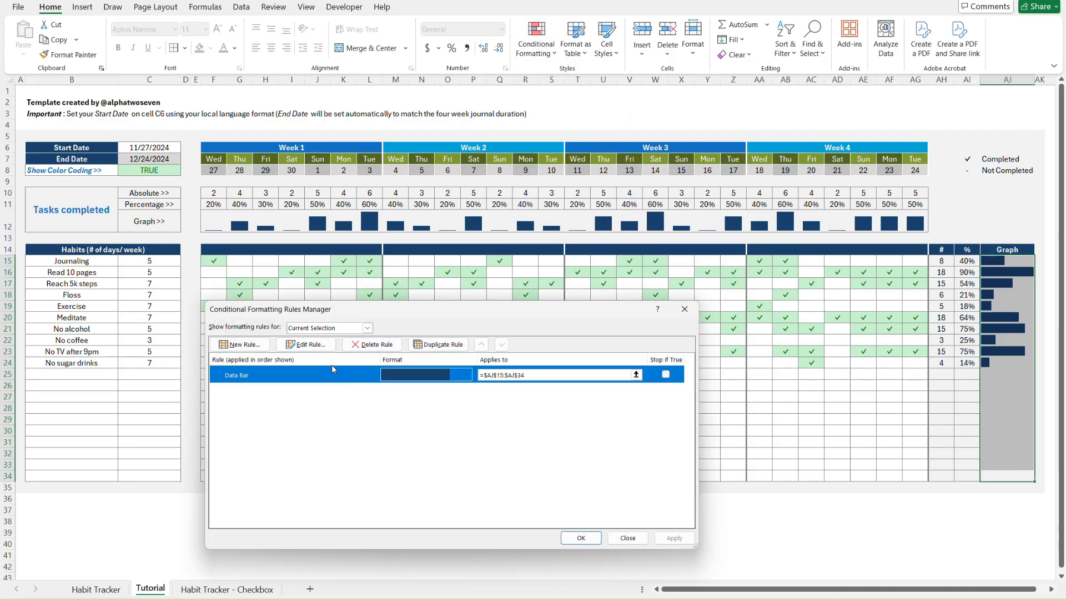
pyautogui.click(309, 346)
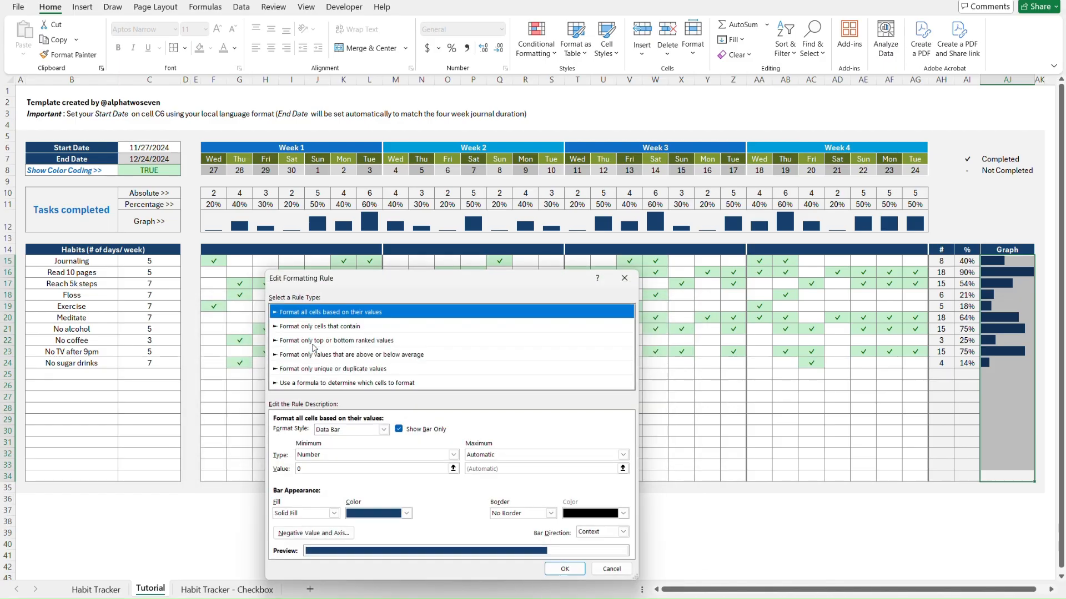
pyautogui.click(522, 515)
pyautogui.click(522, 533)
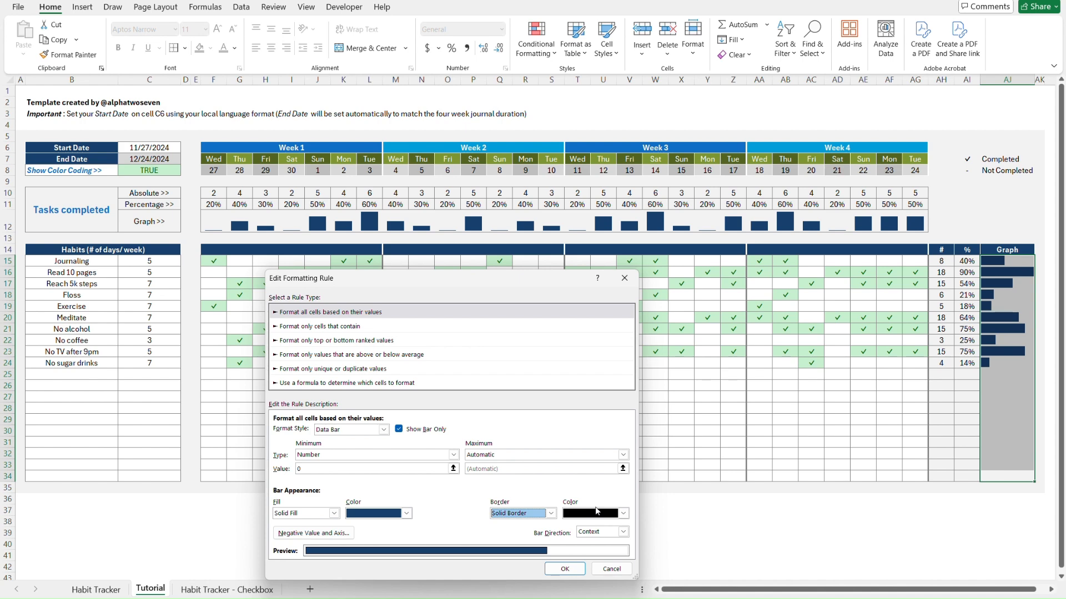
pyautogui.click(623, 515)
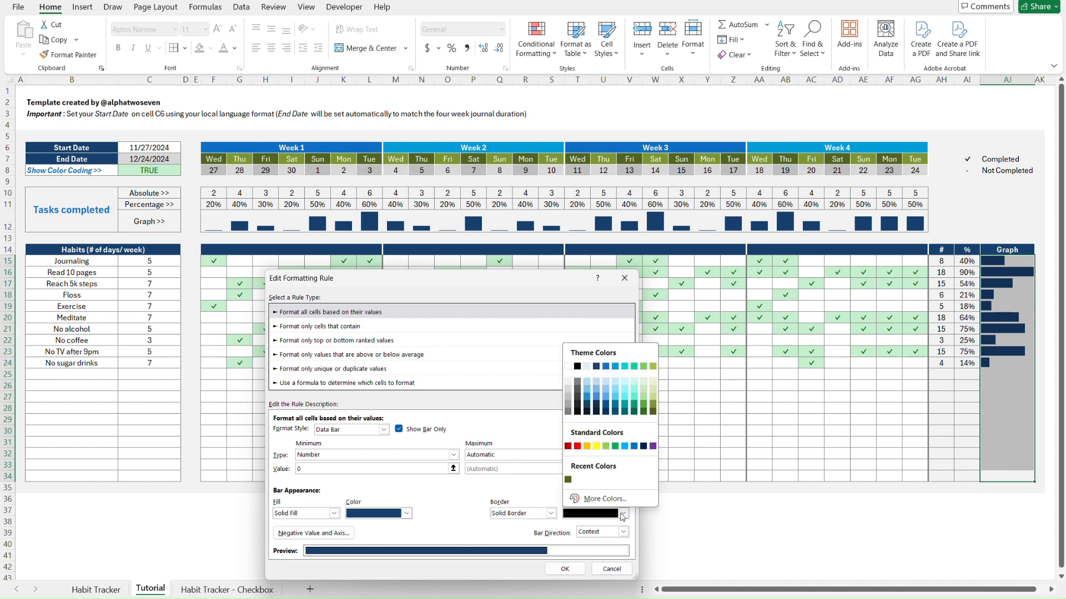
pyautogui.click(569, 388)
pyautogui.click(563, 570)
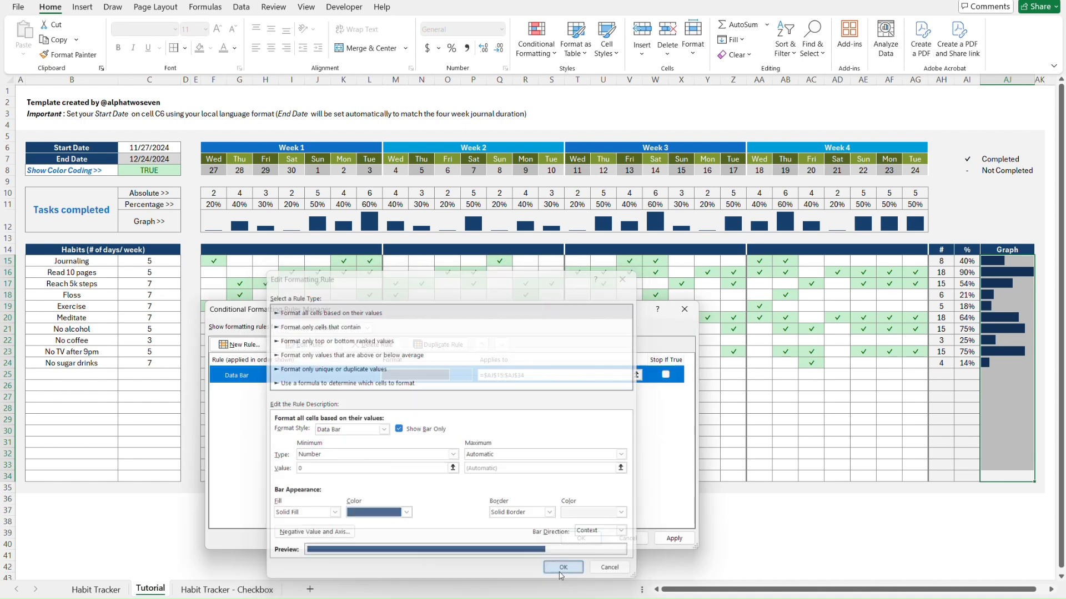
pyautogui.click(675, 539)
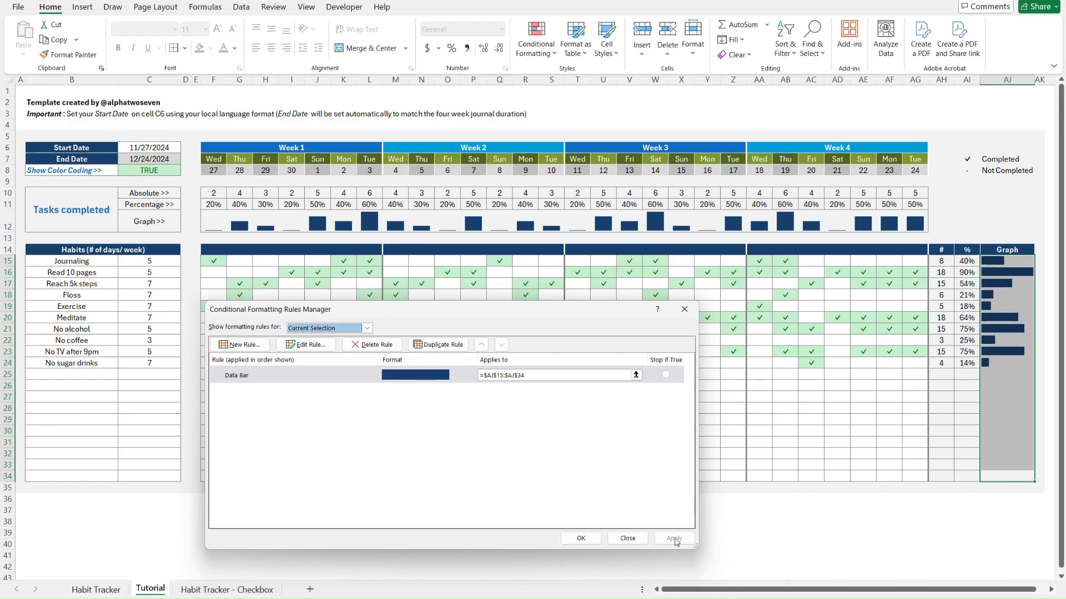
pyautogui.click(581, 539)
pyautogui.click(941, 545)
# Browse the sheets, then start a Move or Copy of Tutorial to the end but cancel it
pyautogui.hotkey('ctrl', 'Home')
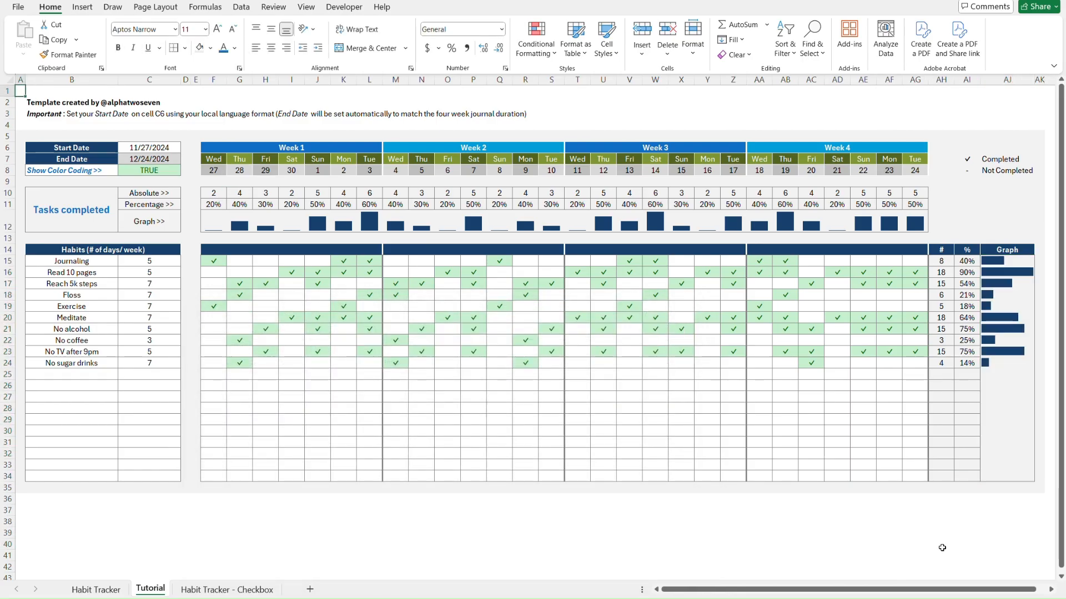
pyautogui.hotkey('ctrl', 'pageup')
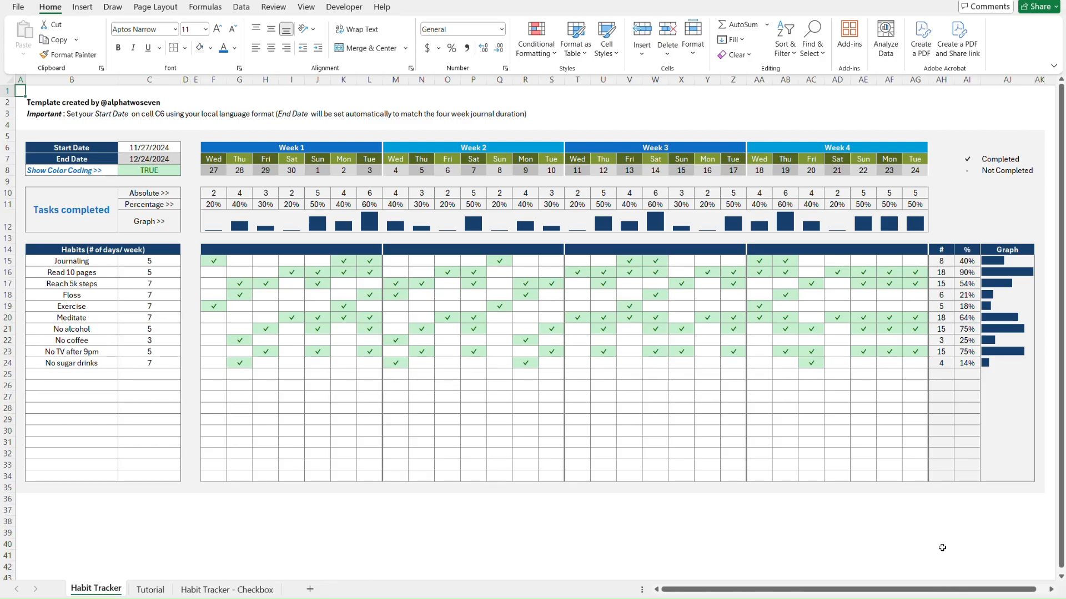
pyautogui.click(161, 591)
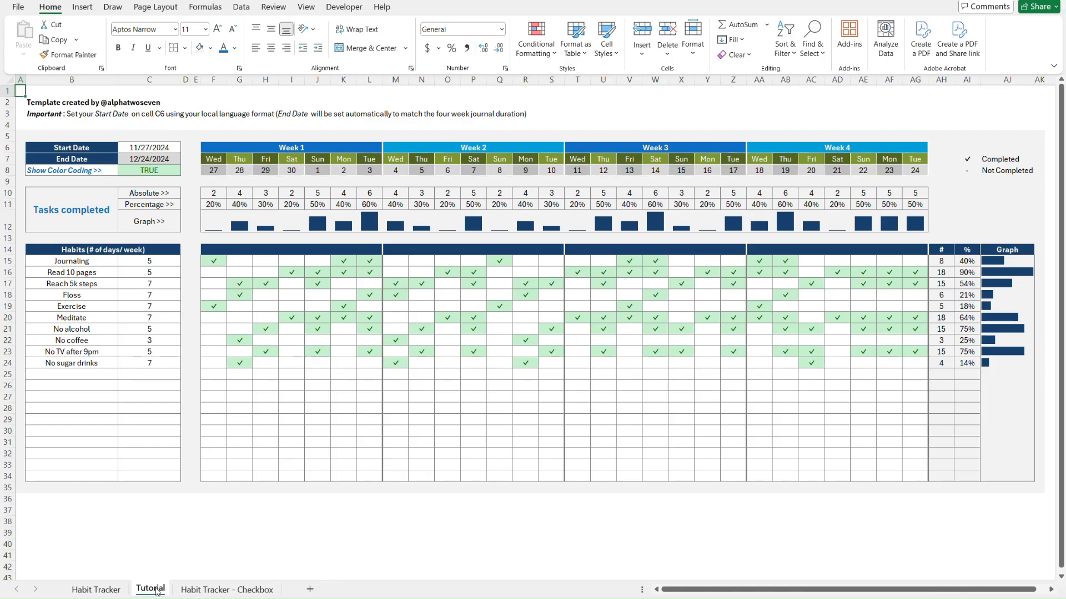
pyautogui.click(201, 591)
pyautogui.hotkey('ctrl', 'pageup')
pyautogui.rightClick(155, 590)
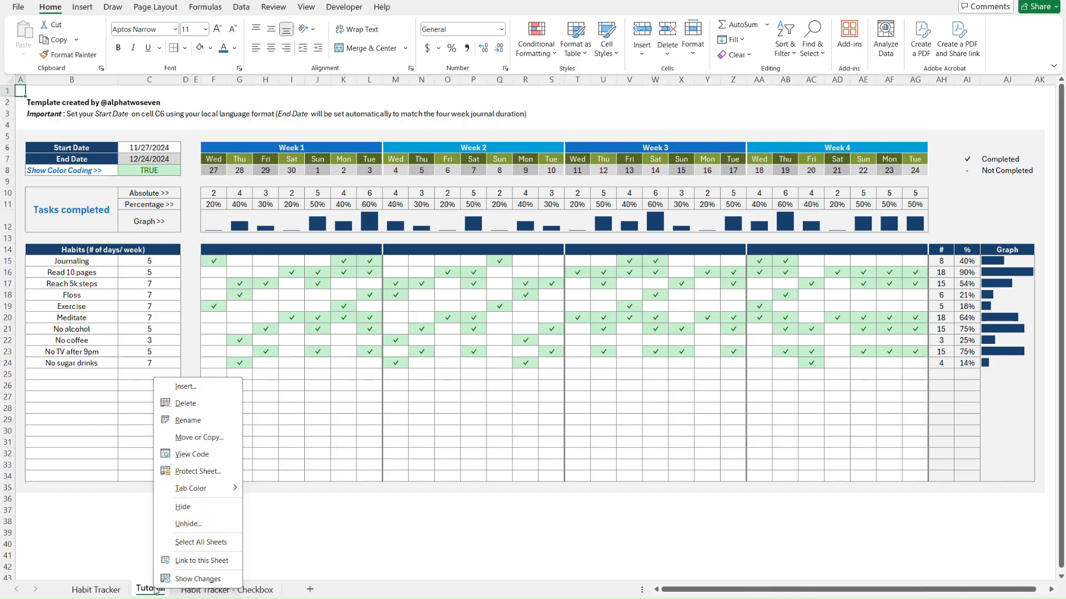
pyautogui.click(208, 439)
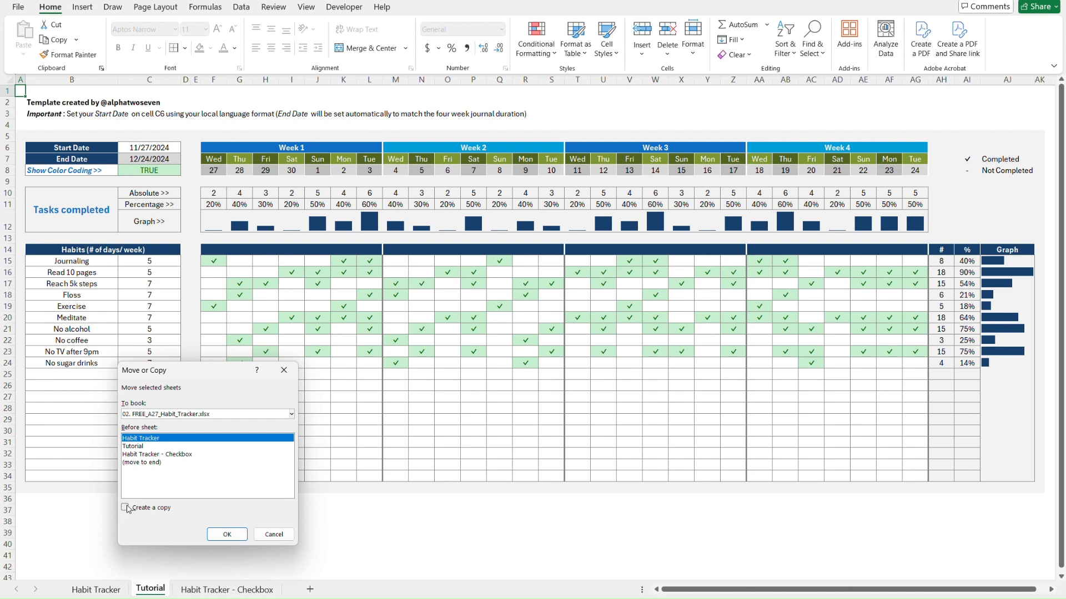
pyautogui.click(124, 509)
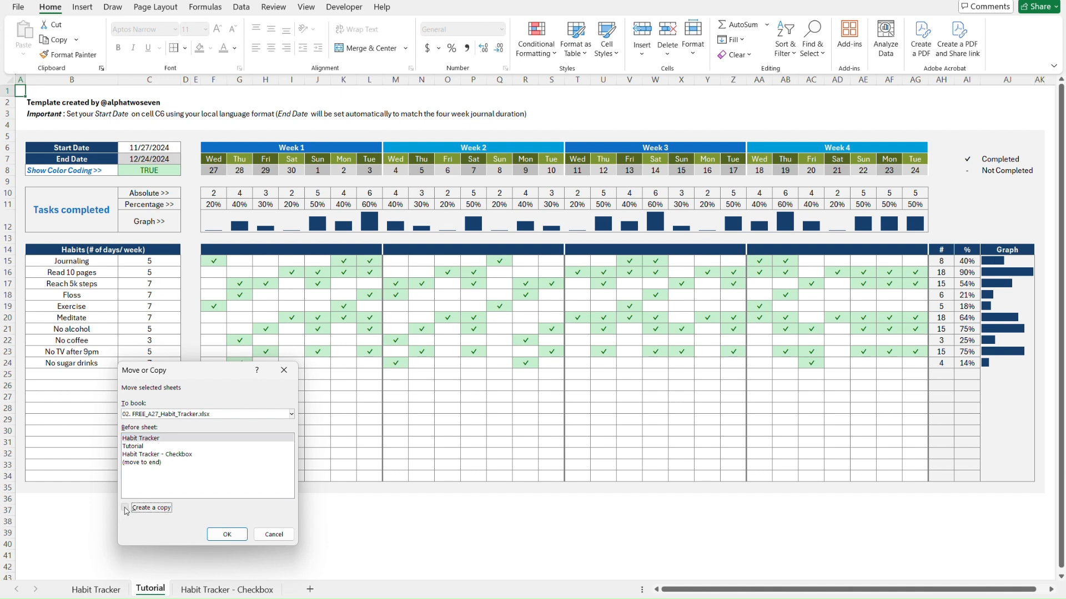
pyautogui.click(150, 463)
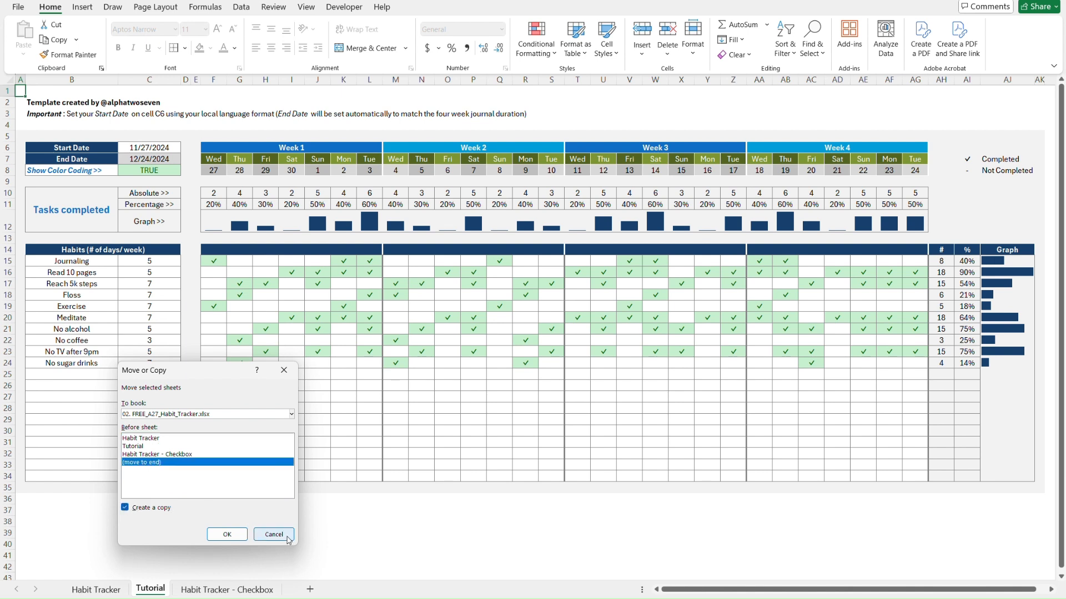
pyautogui.click(274, 535)
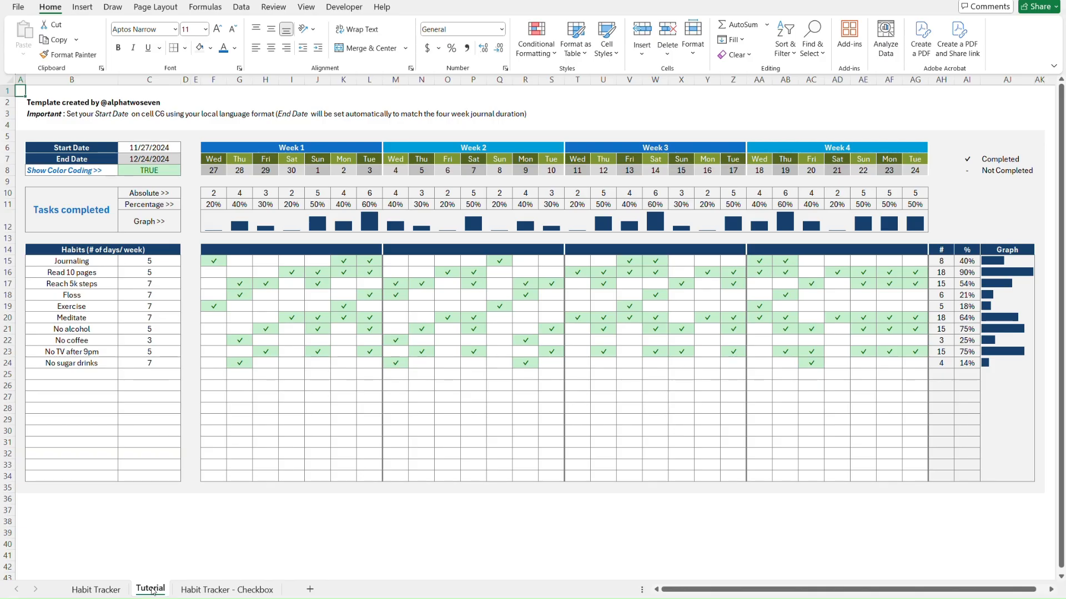
# Duplicate Tutorial by dragging it after the Checkbox sheet and rename it 'Tutorial - Checkbox'
pyautogui.moveTo(154, 592); pyautogui.dragTo(286, 584)
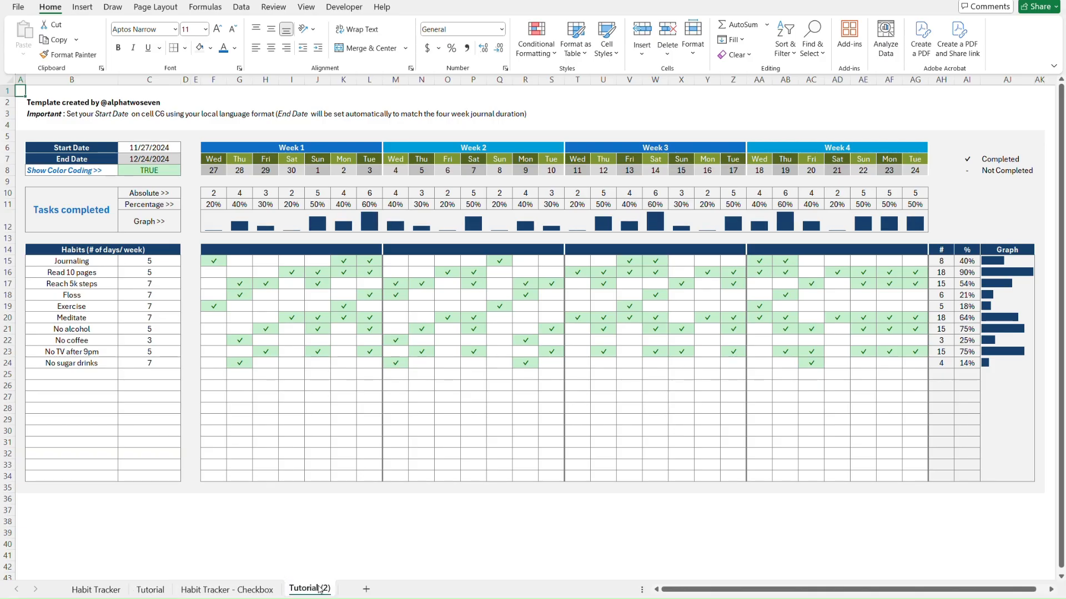
pyautogui.doubleClick(320, 589)
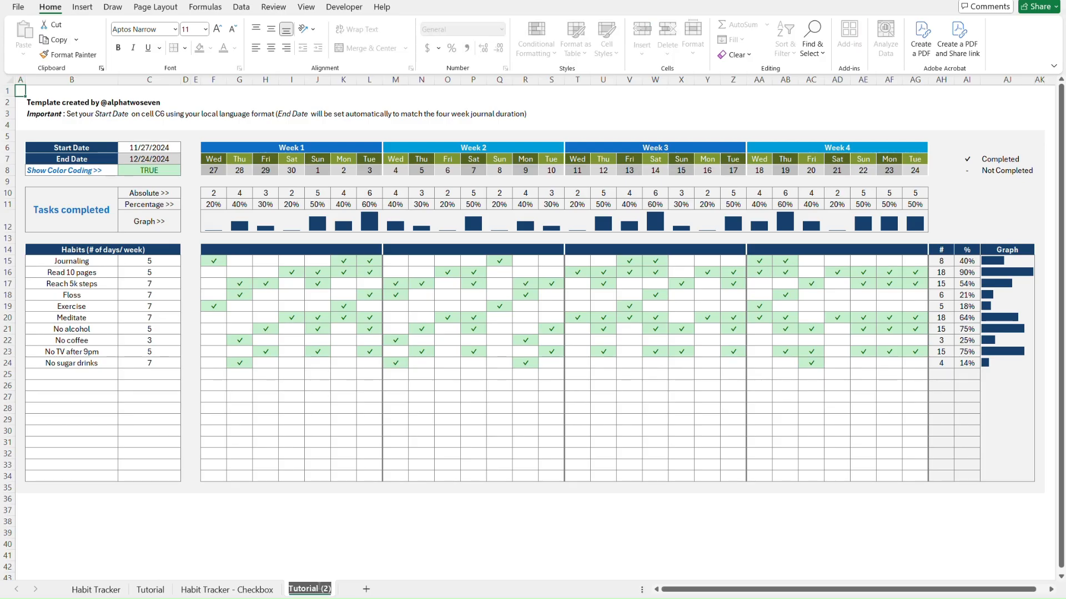
pyautogui.press('End')
pyautogui.press('BackSpace')
pyautogui.press('BackSpace')
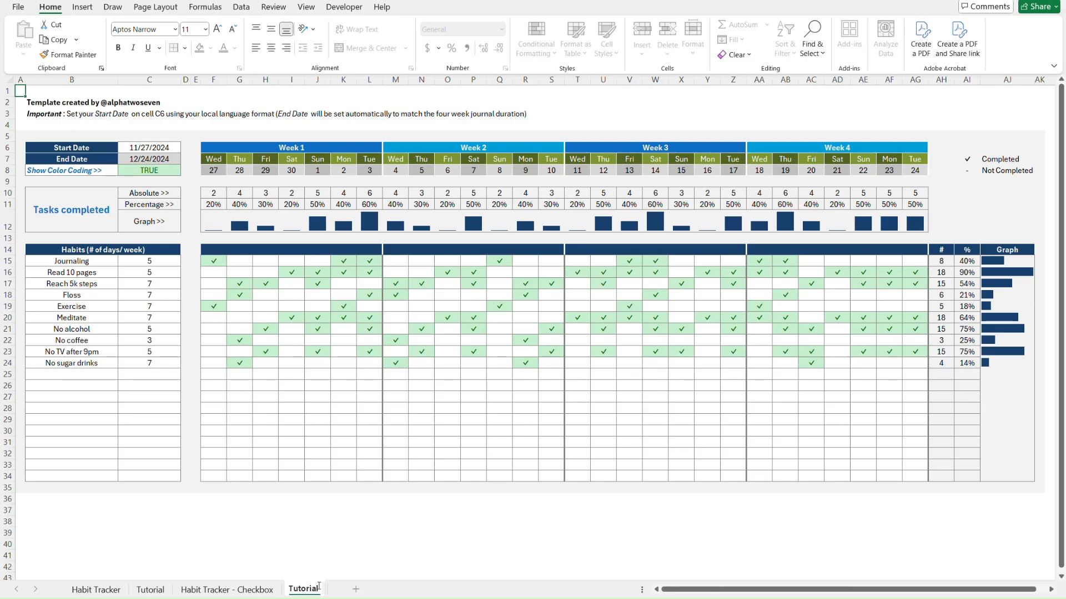
pyautogui.write('- Checkbox')
pyautogui.press('Return')
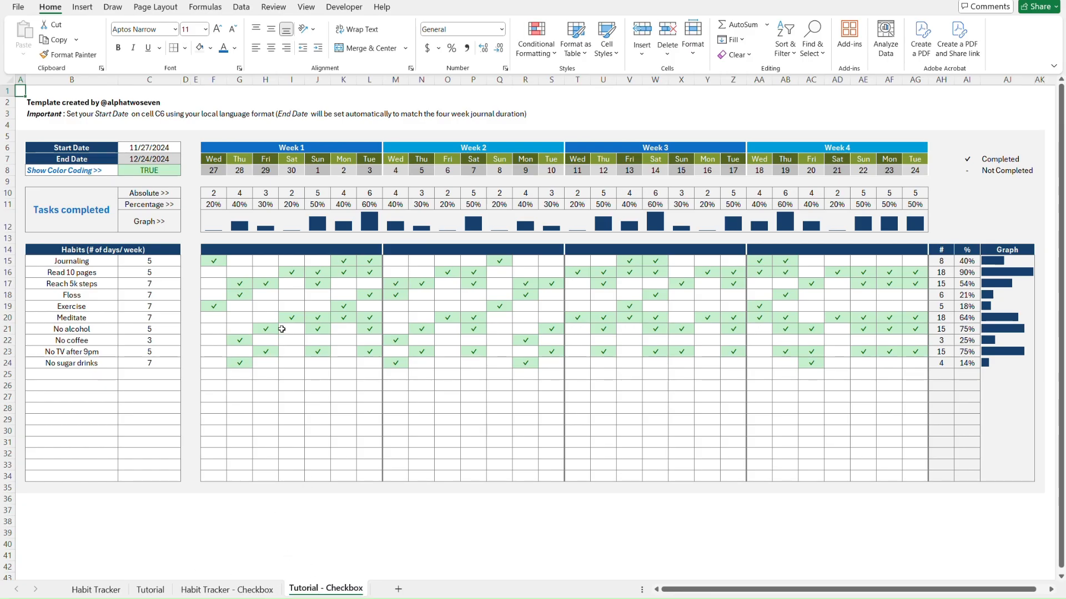
# Clear the checkmarks and the list validation from the habit grid F15:AG34
pyautogui.click(222, 262)
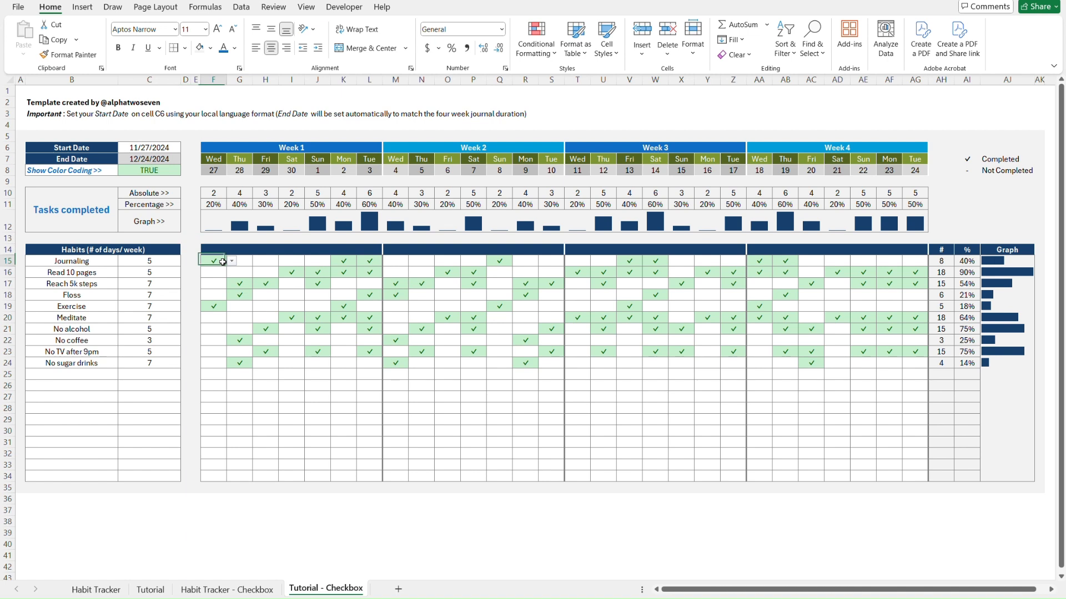
pyautogui.keyDown('shift'); pyautogui.click(922, 476); pyautogui.keyUp('shift')
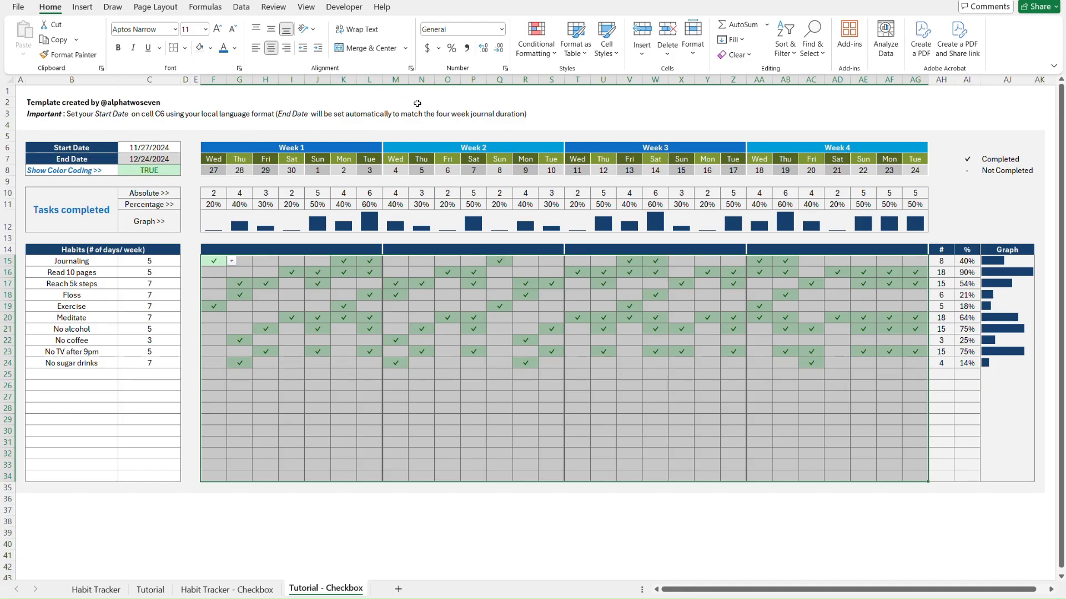
pyautogui.press('Delete')
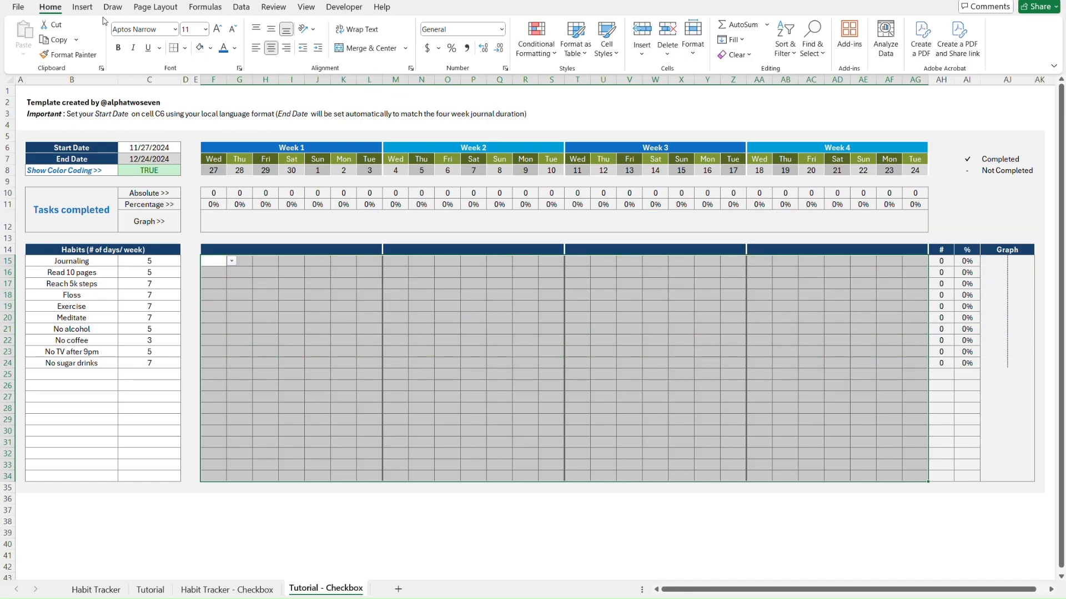
pyautogui.click(240, 8)
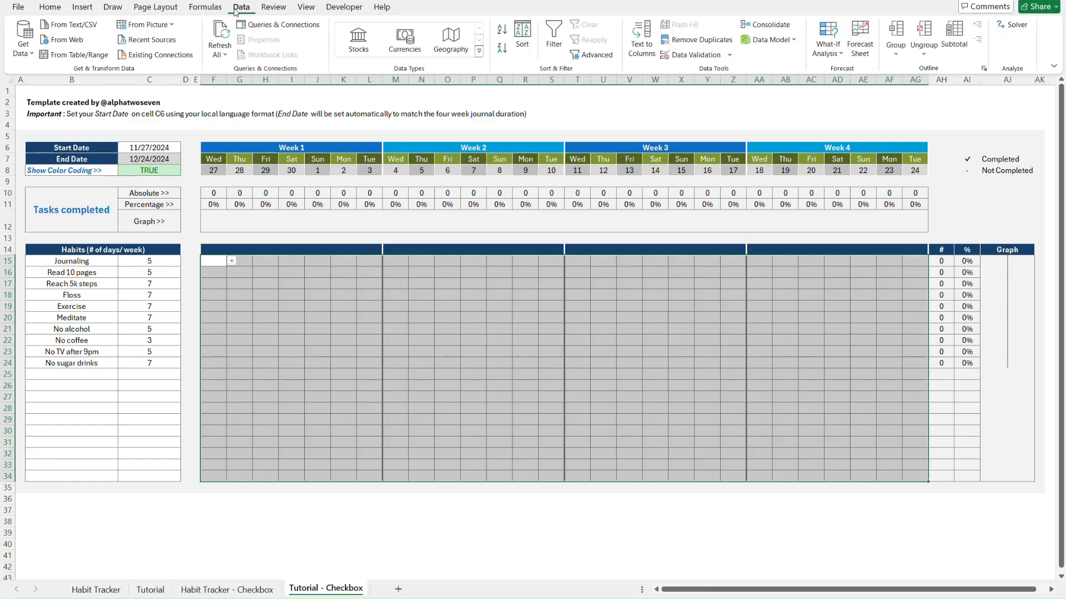
pyautogui.click(688, 55)
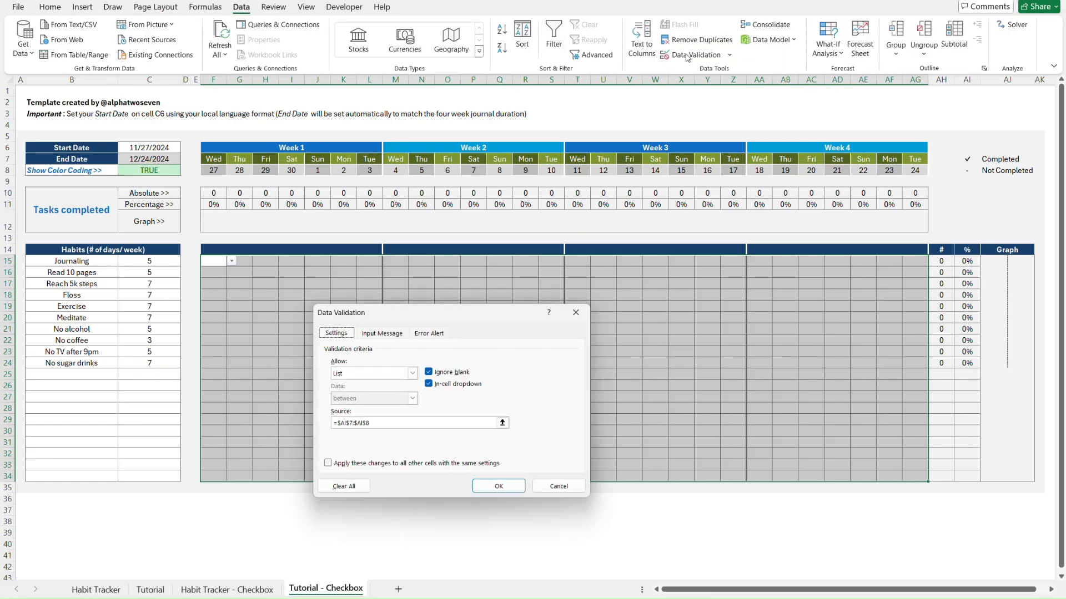
pyautogui.click(344, 486)
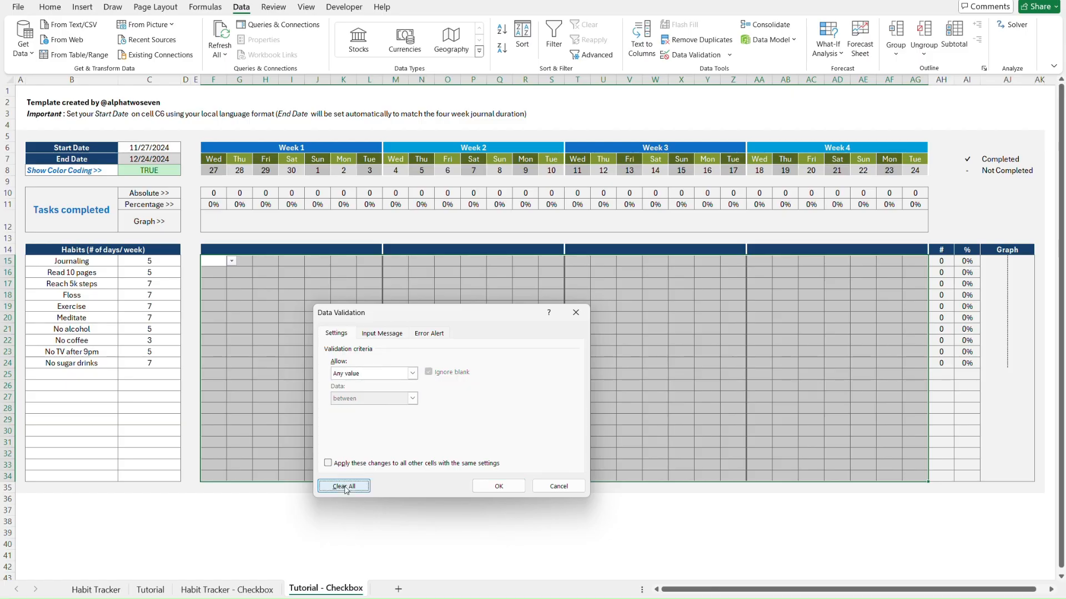
pyautogui.click(484, 487)
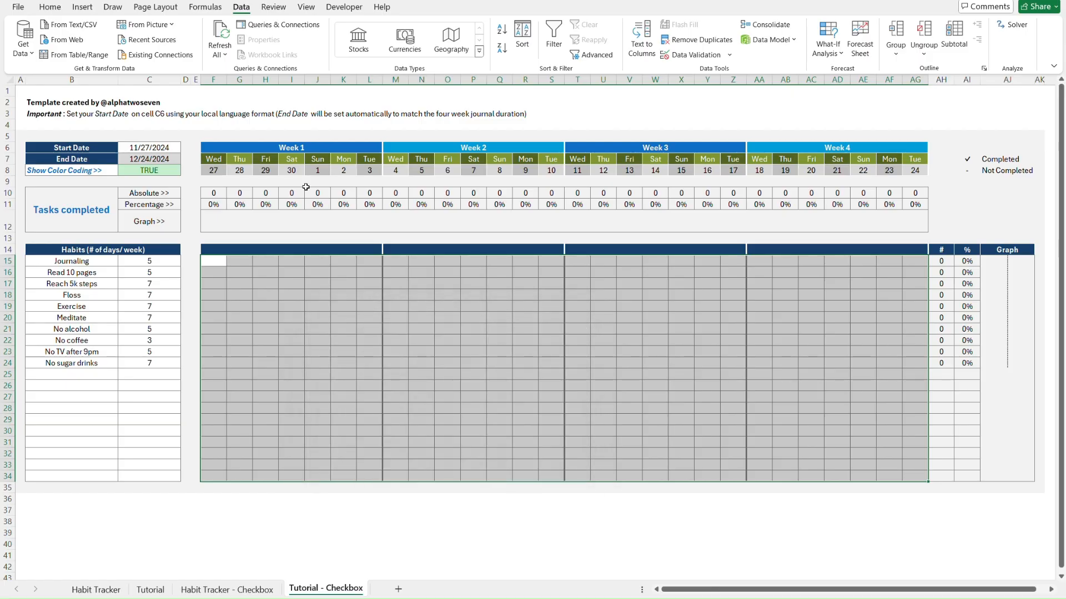
# Delete C8's TRUE value and clear its TRUE/FALSE validation rule
pyautogui.click(173, 171)
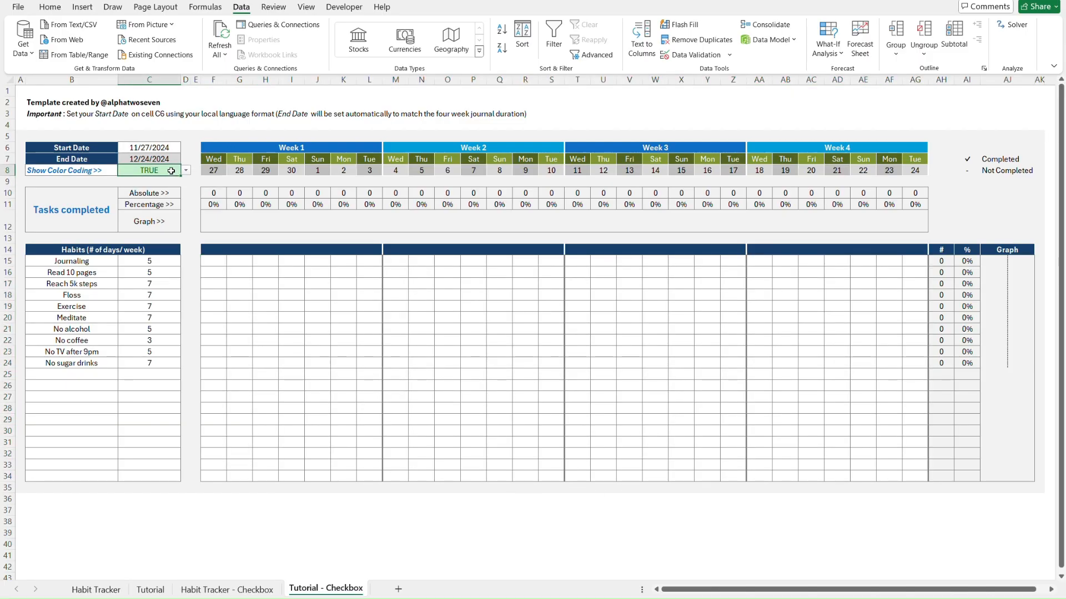
pyautogui.press('Delete')
pyautogui.click(673, 60)
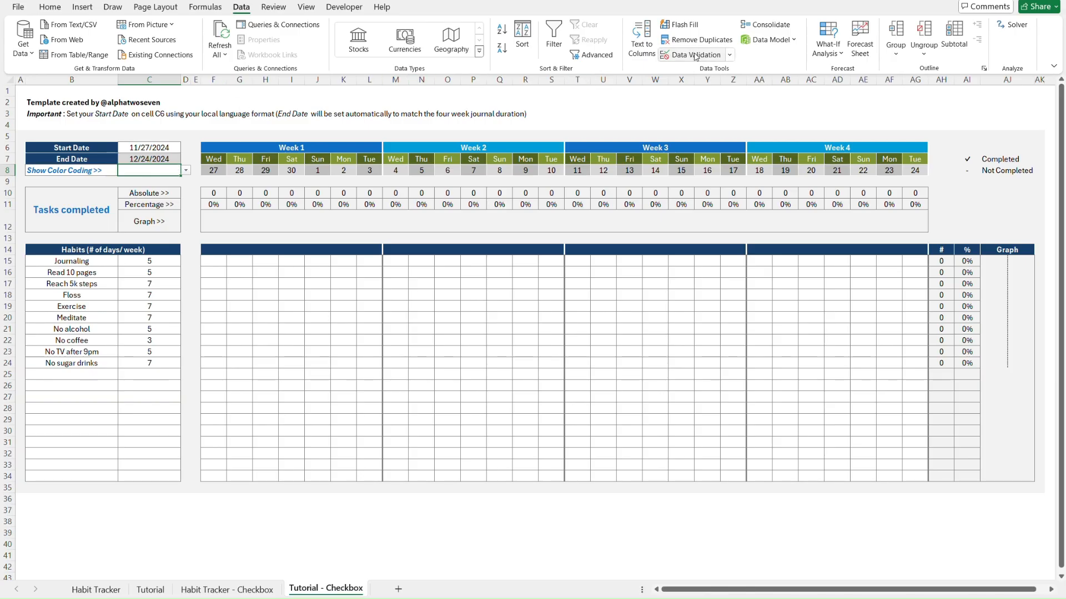
pyautogui.click(348, 486)
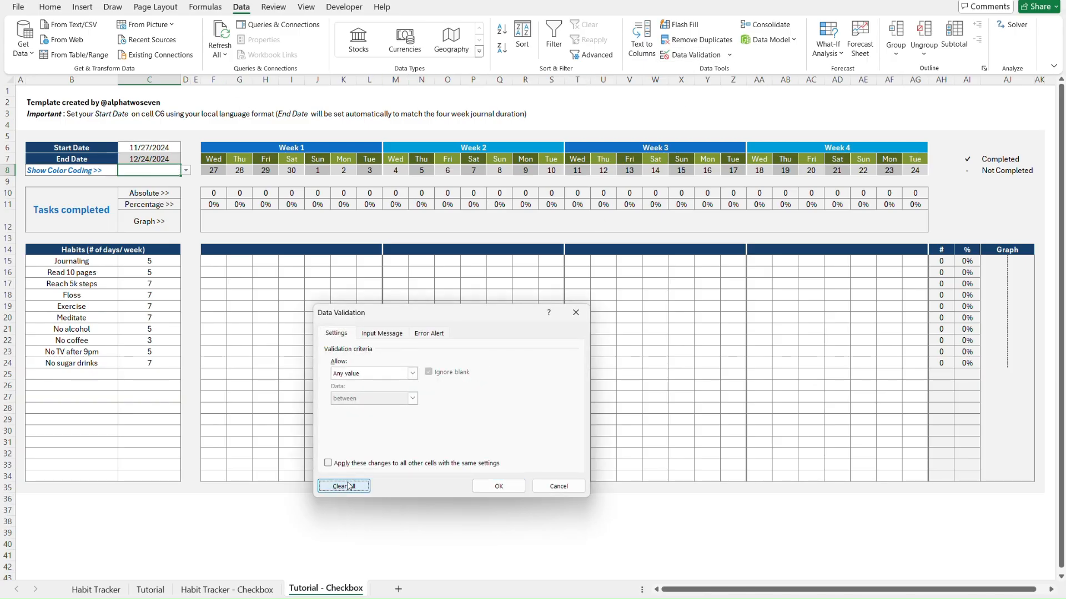
pyautogui.click(492, 486)
pyautogui.click(218, 260)
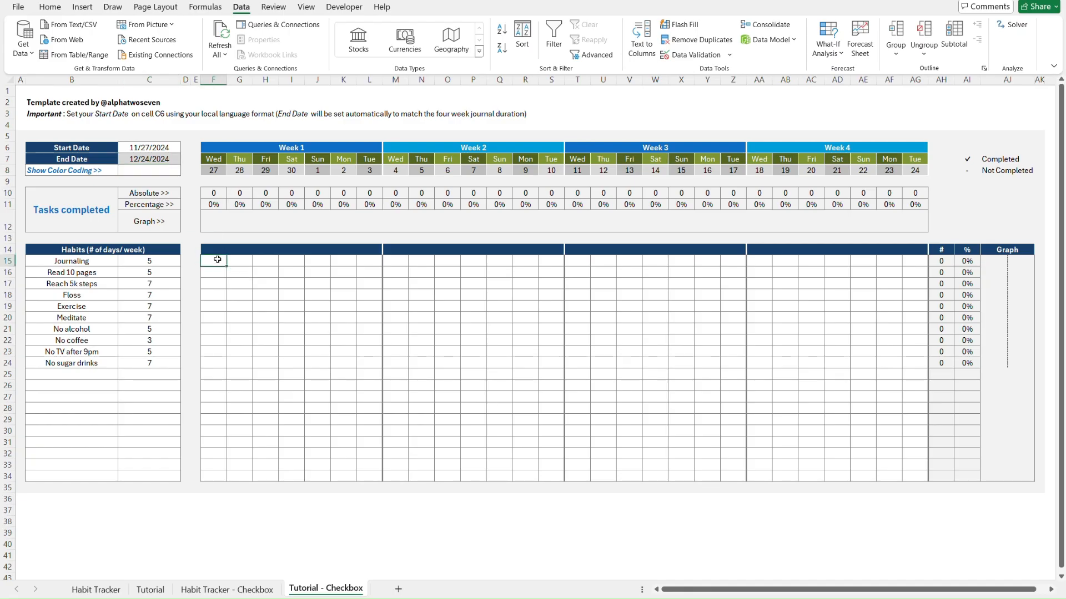
# Insert checkboxes into every cell of F15:AG34 and colour them dark grey
pyautogui.keyDown('shift'); pyautogui.click(920, 477); pyautogui.keyUp('shift')
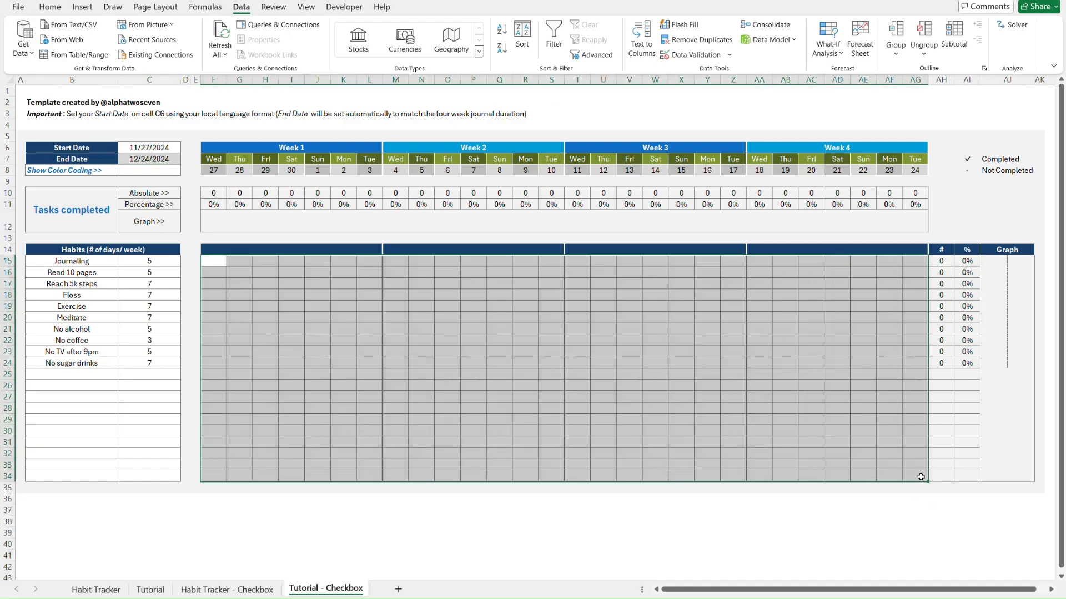
pyautogui.click(82, 6)
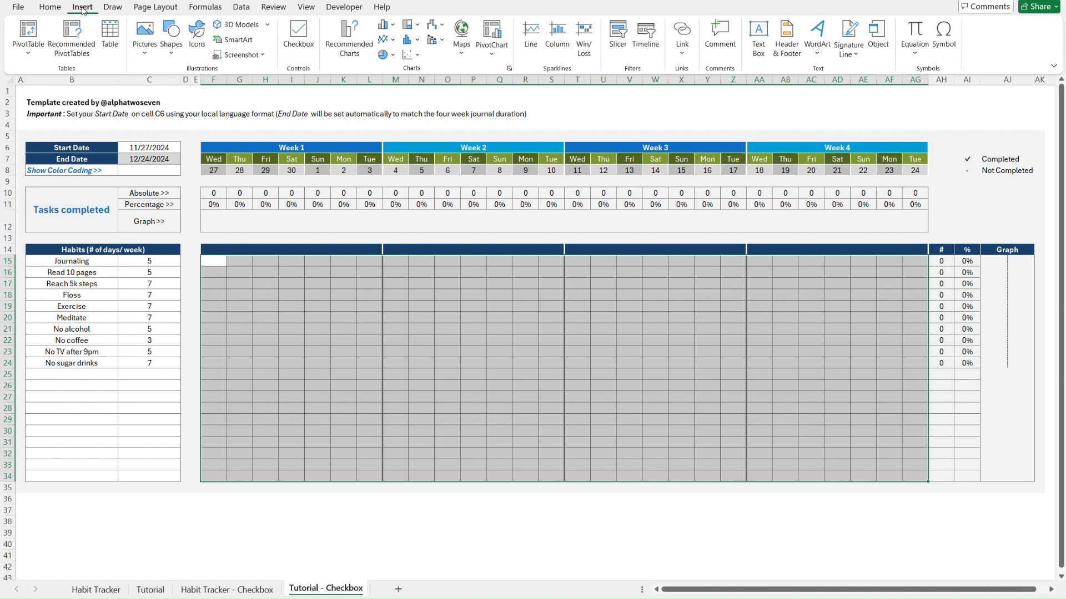
pyautogui.click(298, 35)
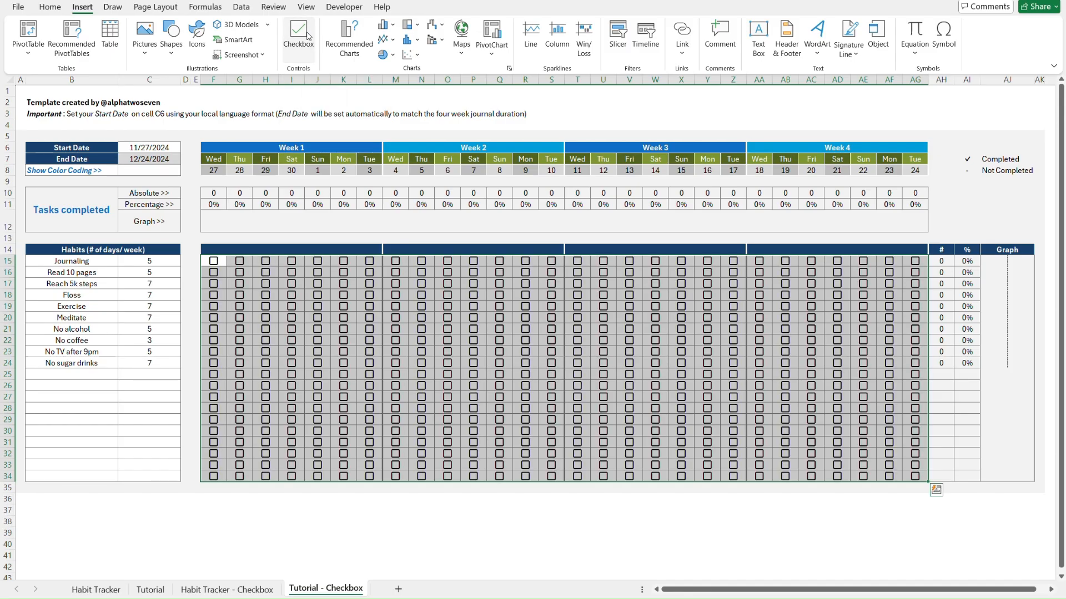
pyautogui.click(50, 7)
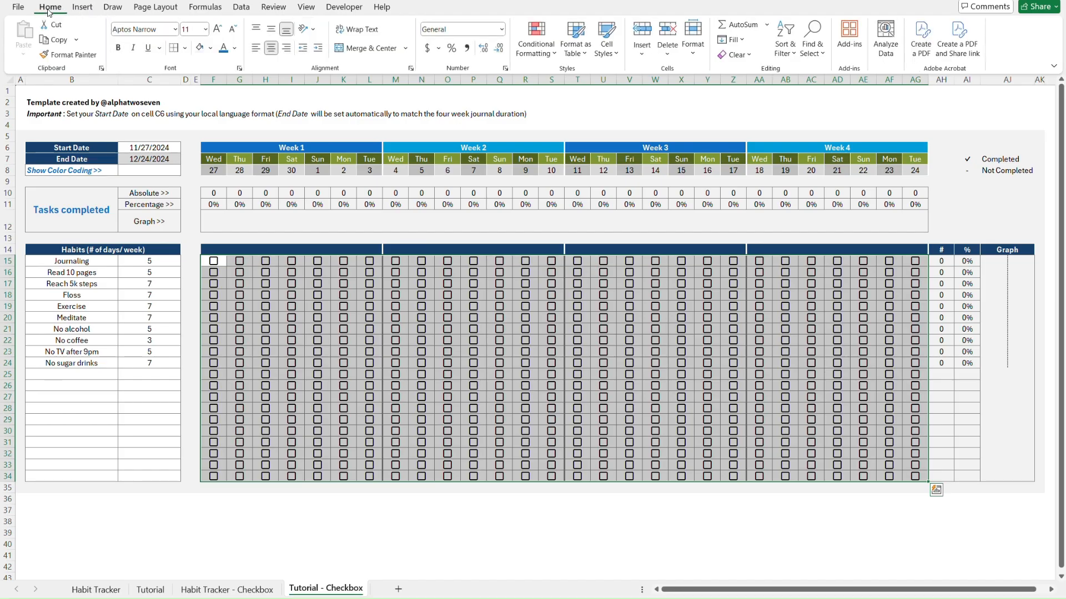
pyautogui.click(234, 49)
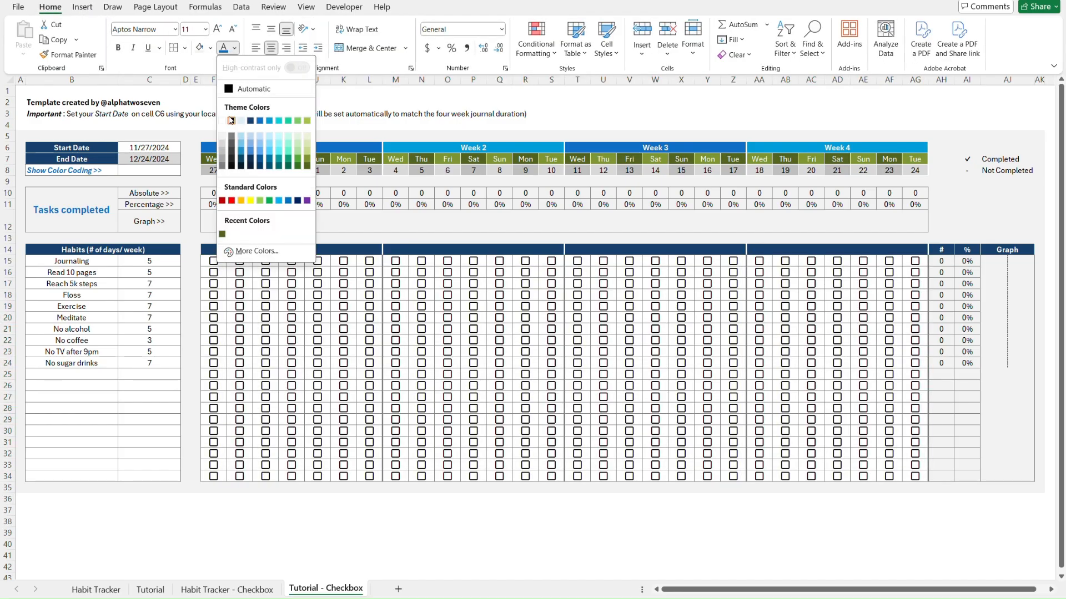
pyautogui.click(223, 164)
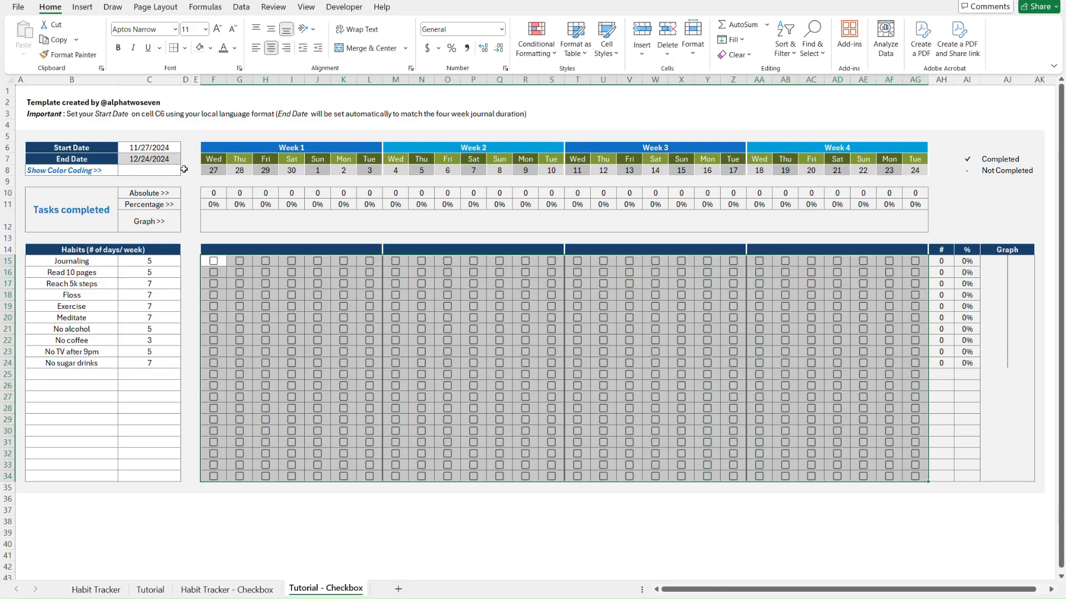
pyautogui.click(168, 170)
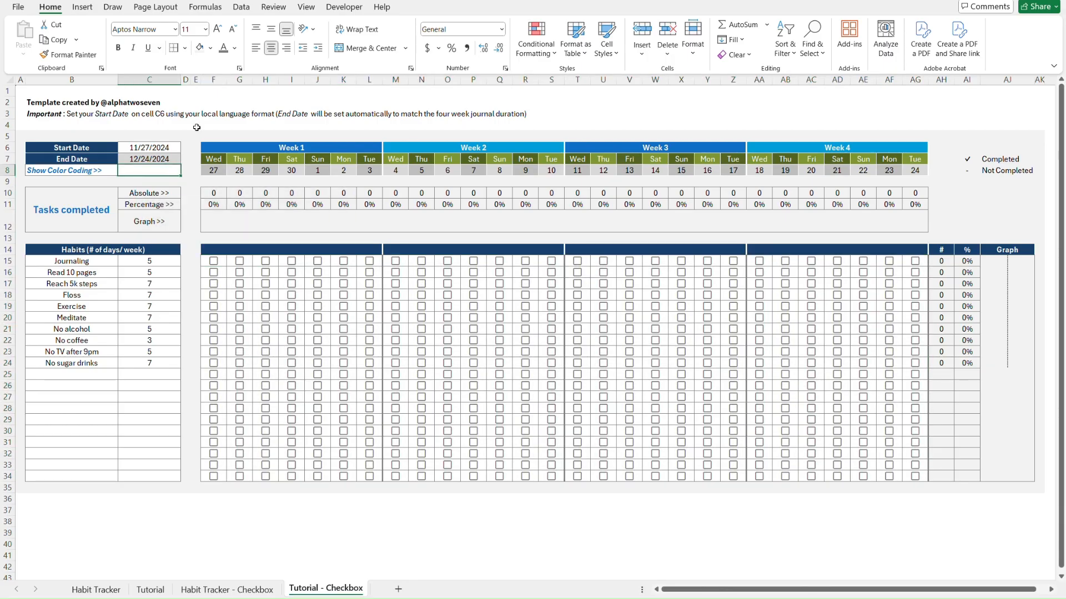
# Insert a checkbox with grey font colour in the Show Color Coding cell C8
pyautogui.click(82, 7)
pyautogui.click(300, 40)
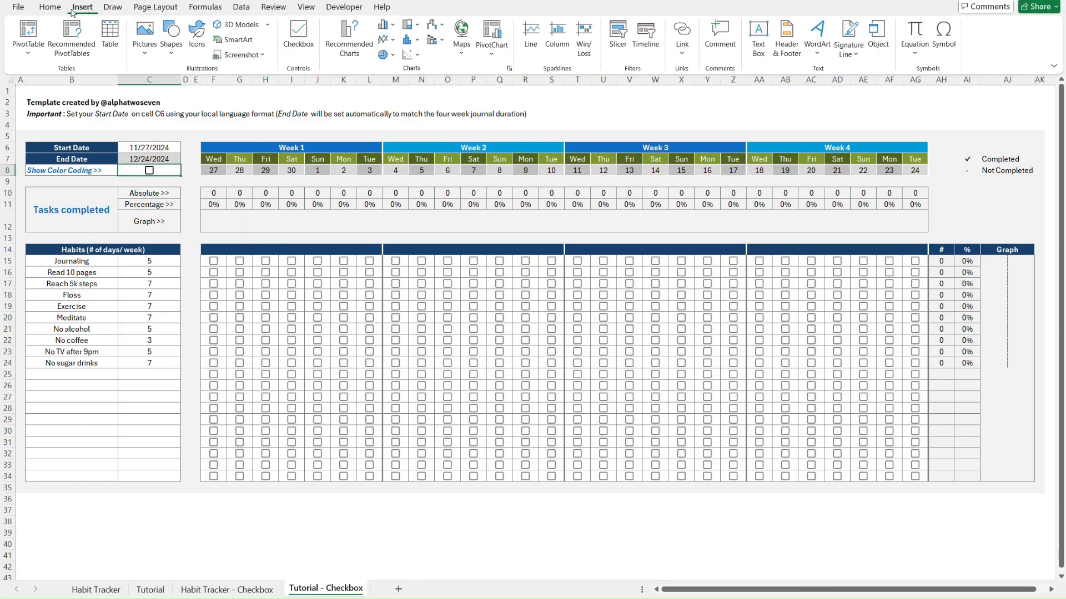
pyautogui.click(50, 7)
pyautogui.click(225, 51)
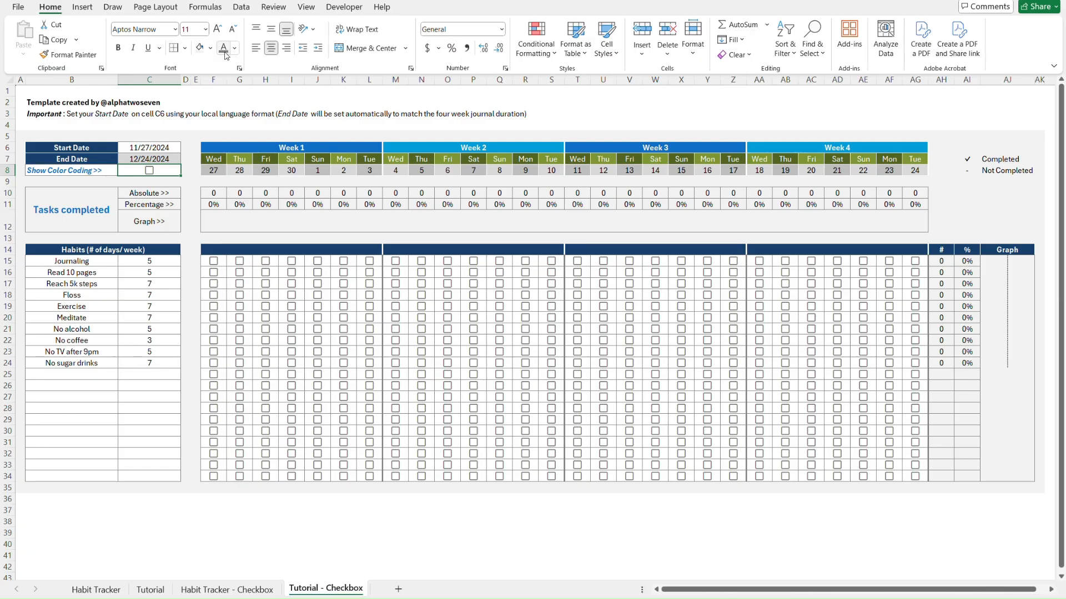
pyautogui.click(351, 524)
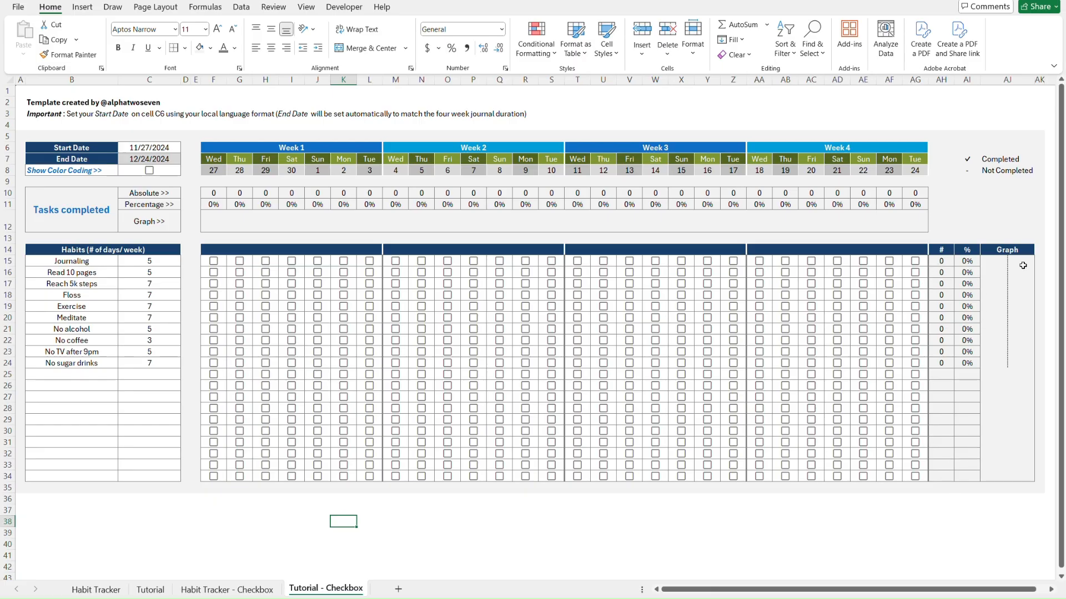
# Tick the Saturday Floss box J18 and the C8 checkbox, and select the F15:AG34 grid
pyautogui.click(291, 295)
pyautogui.click(150, 171)
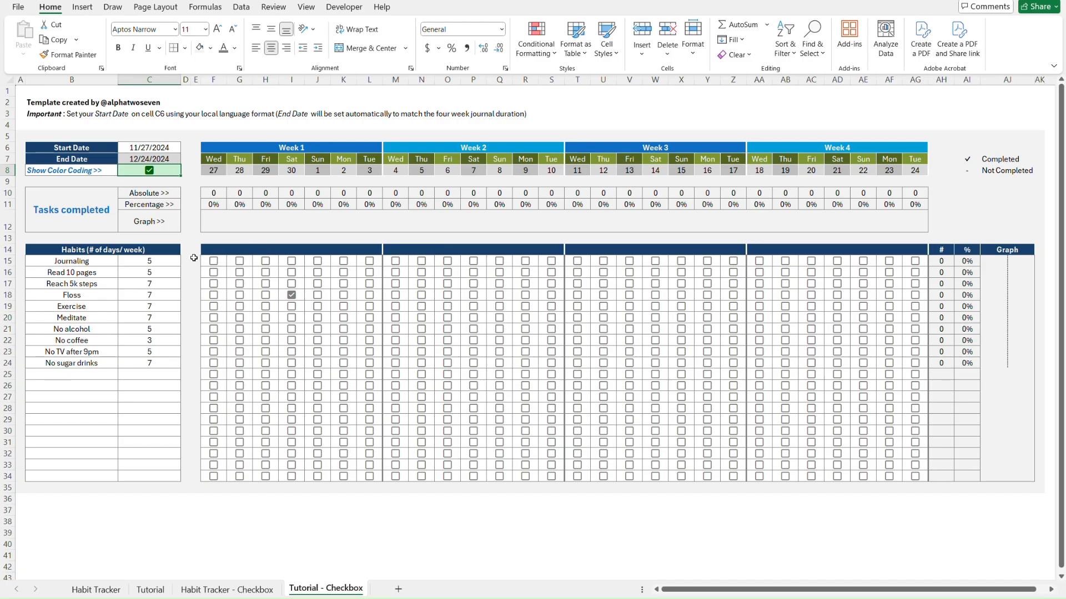
pyautogui.click(220, 263)
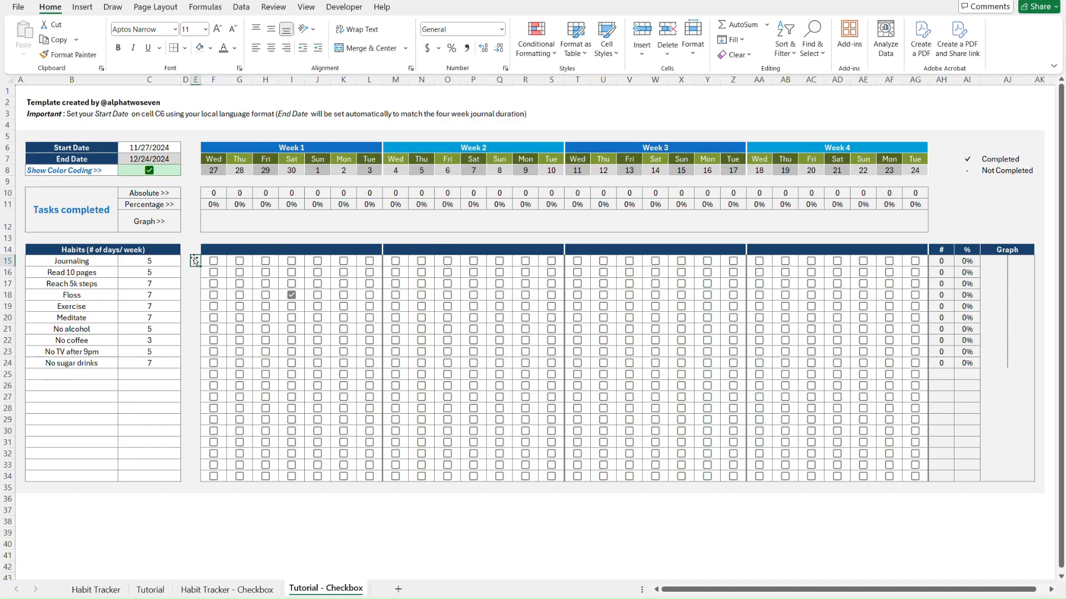
pyautogui.keyDown('shift'); pyautogui.click(911, 493); pyautogui.keyUp('shift')
pyautogui.keyDown('shift'); pyautogui.click(893, 474); pyautogui.keyUp('shift')
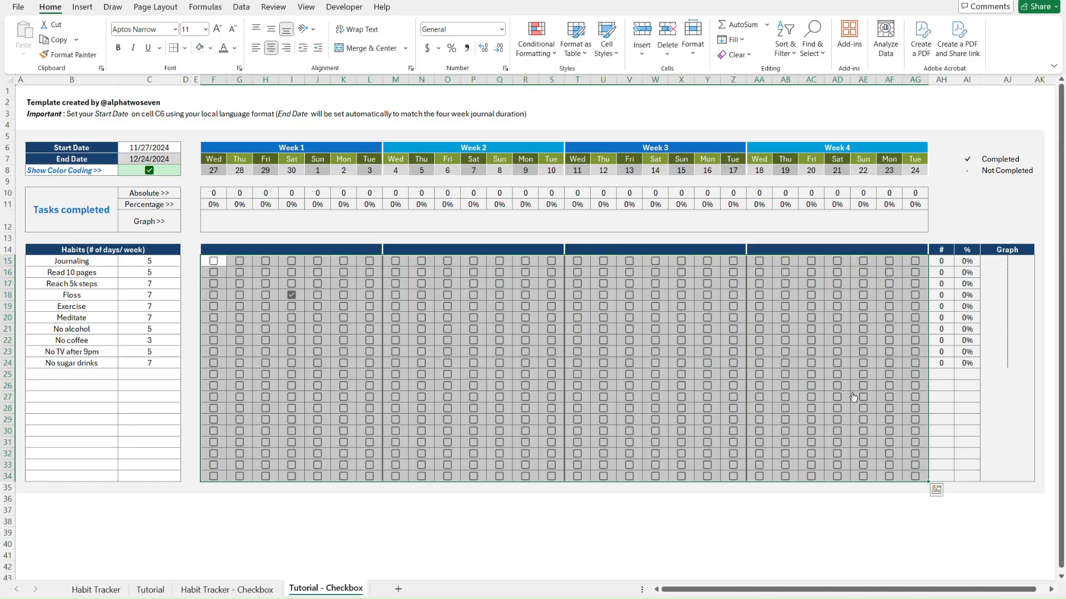
# Change the grid's green highlight rule to =AND(F15=TRUE,$C$8=TRUE) for $F$15:$AG$34
pyautogui.click(333, 297)
pyautogui.click(541, 48)
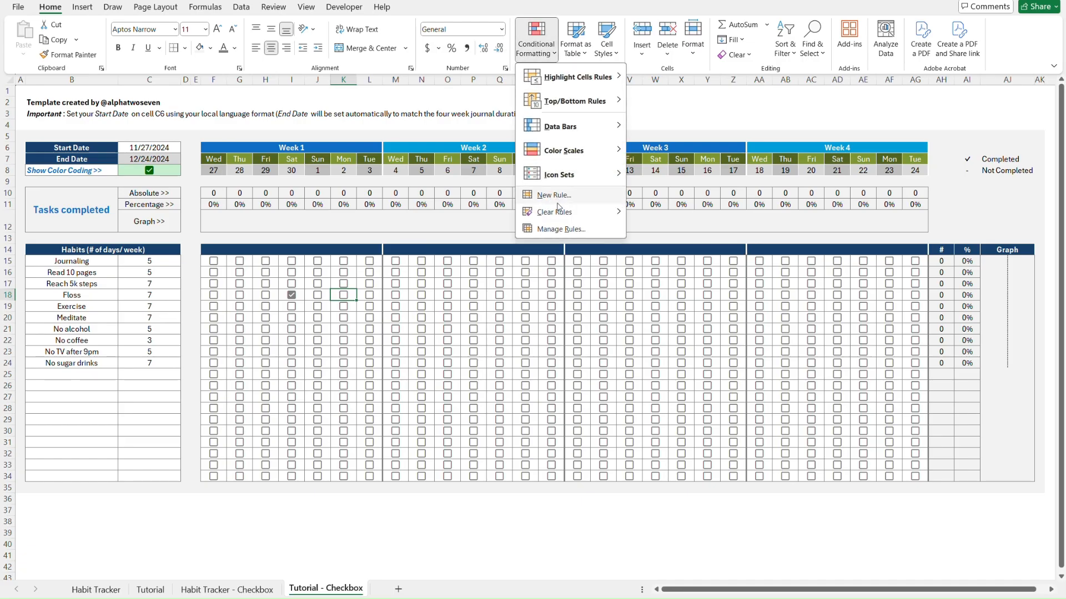
pyautogui.click(562, 228)
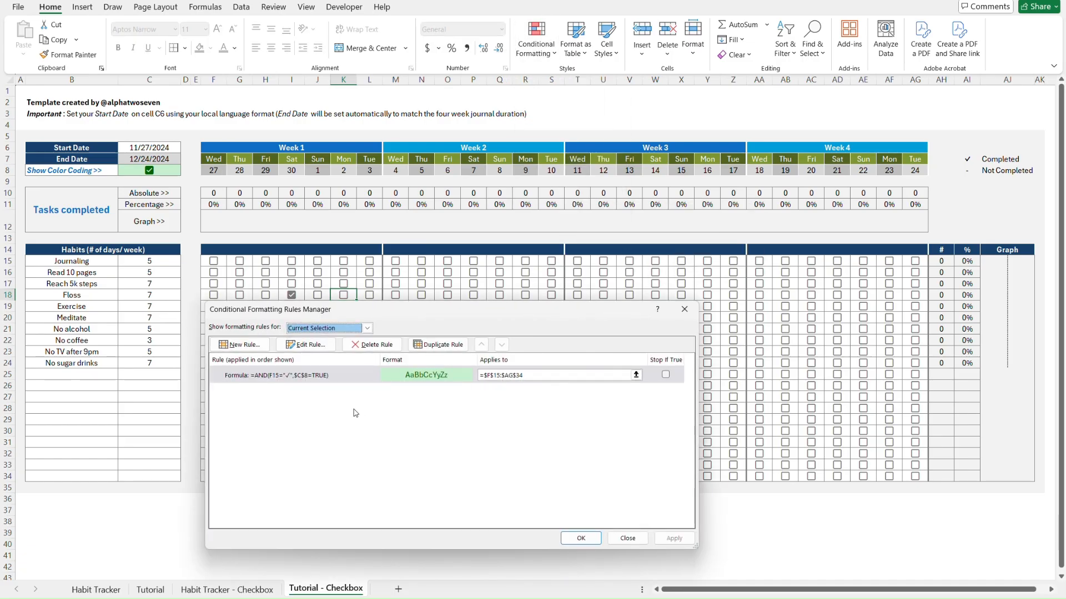
pyautogui.click(333, 376)
pyautogui.click(305, 344)
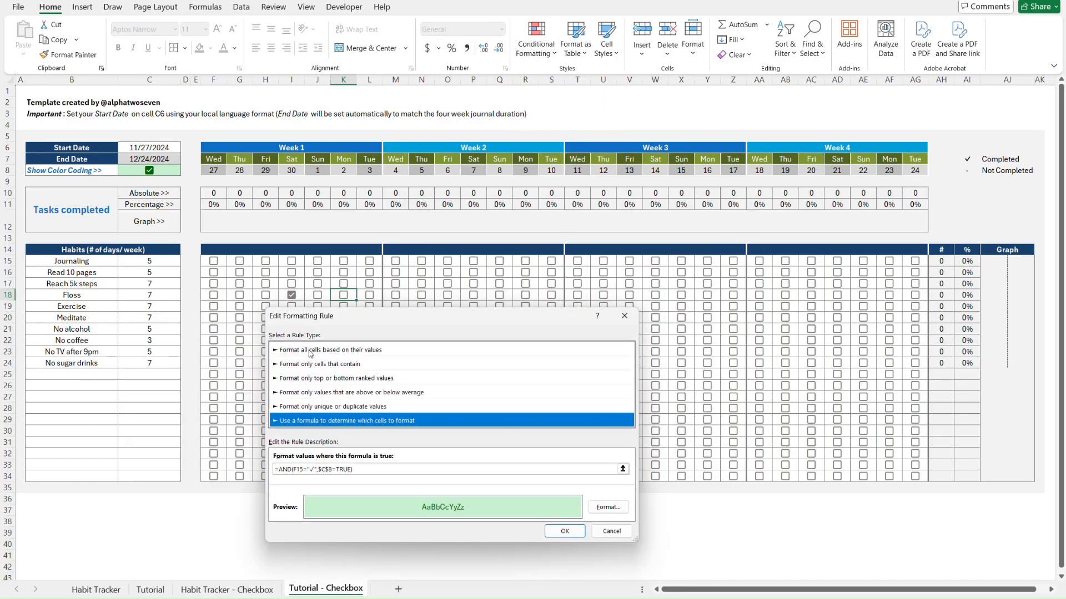
pyautogui.click(311, 468)
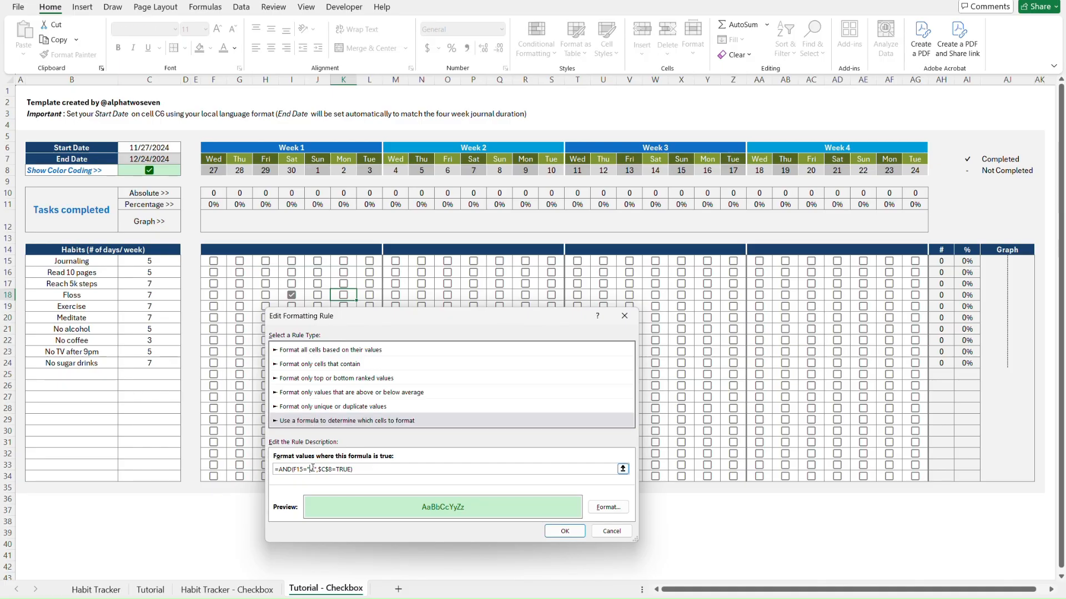
pyautogui.press('BackSpace')
pyautogui.press('BackSpace')
pyautogui.press('Delete')
pyautogui.write('TRUE')
pyautogui.click(565, 531)
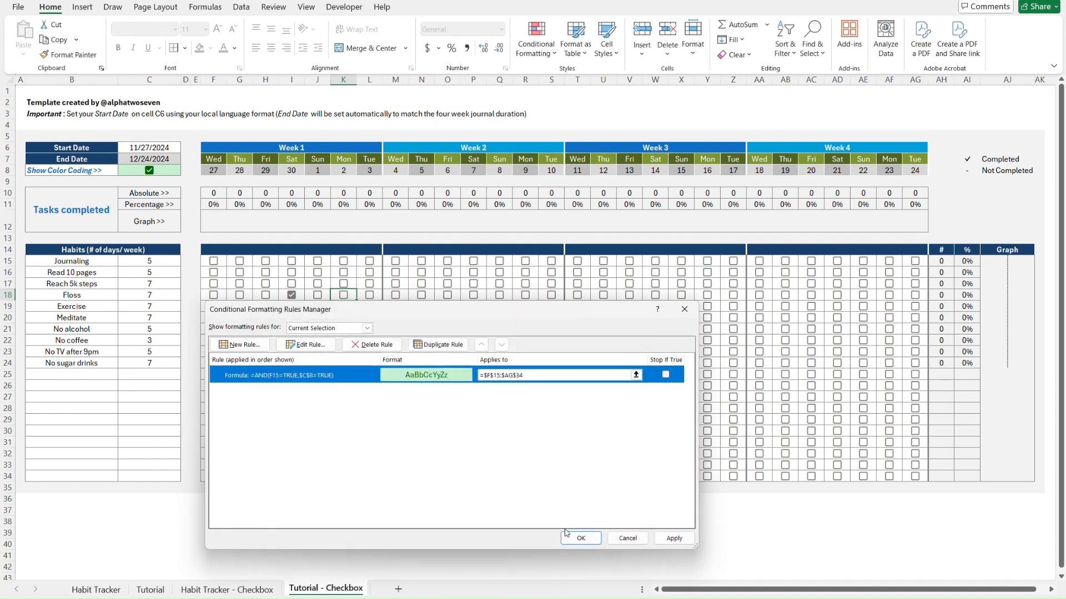
pyautogui.click(674, 538)
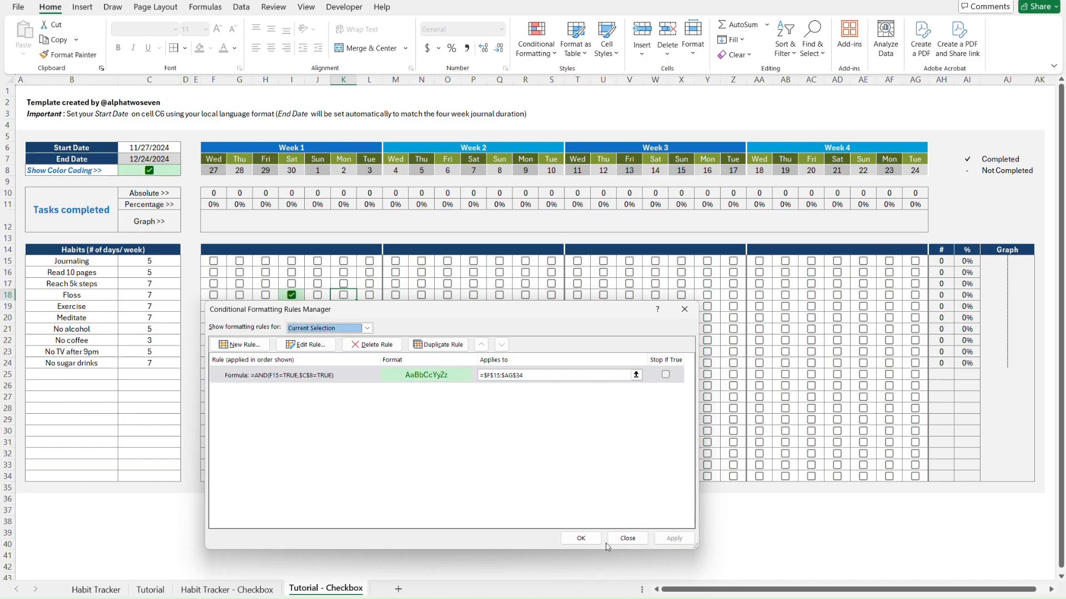
pyautogui.click(583, 539)
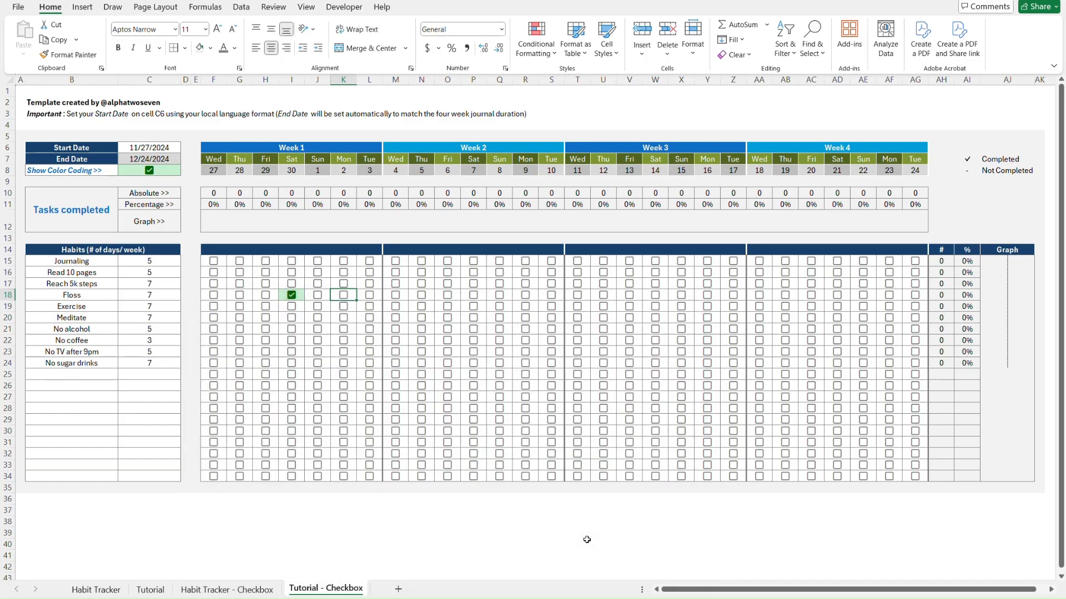
# Review C8's Cell Value = TRUE conditional formatting rule without changing it
pyautogui.click(293, 297)
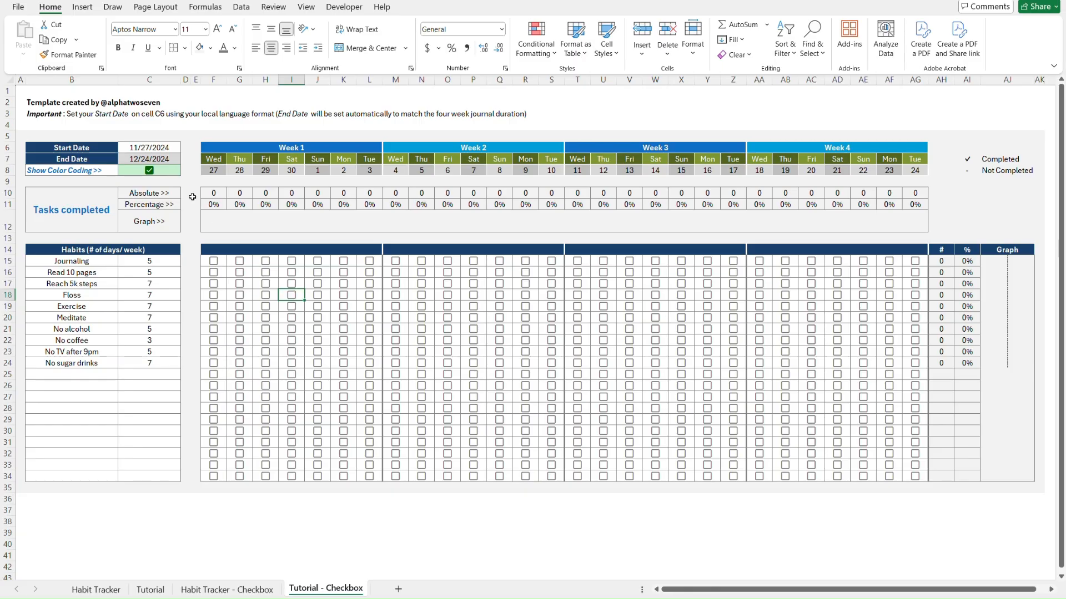
pyautogui.click(178, 170)
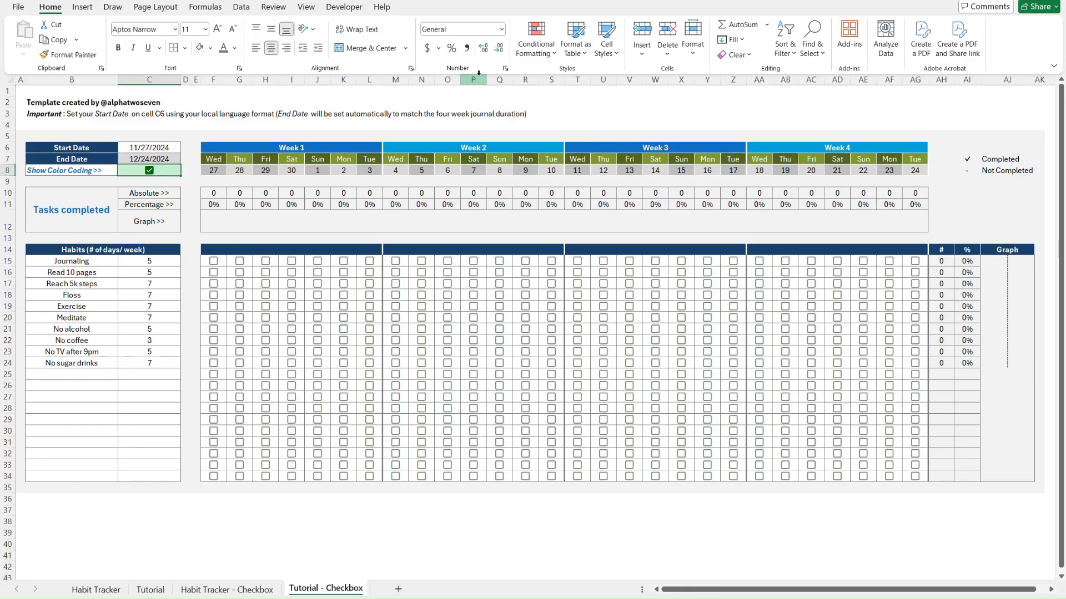
pyautogui.click(539, 48)
pyautogui.click(561, 230)
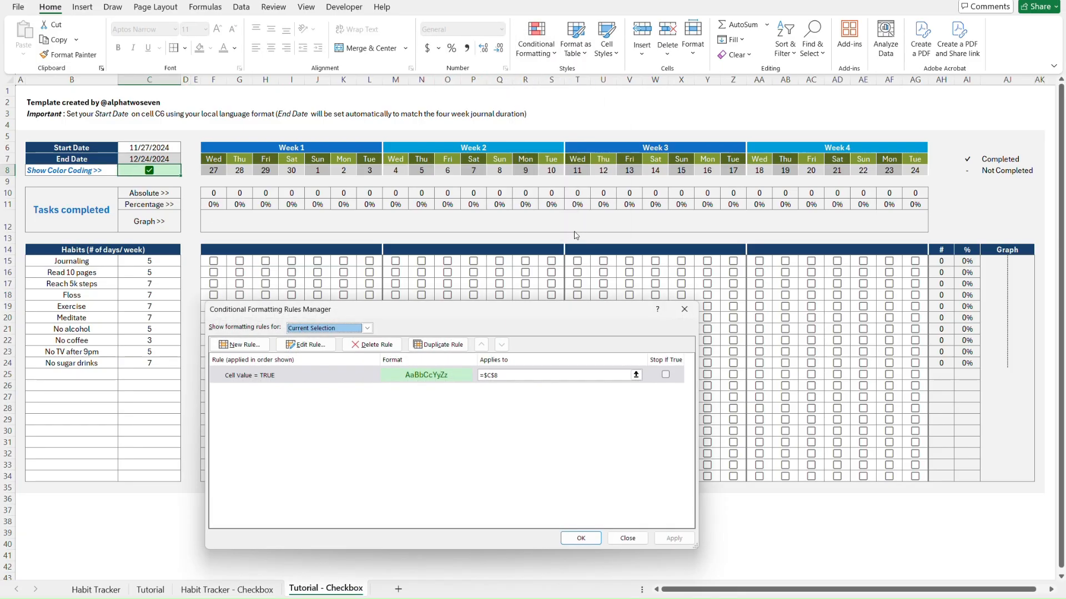
pyautogui.click(341, 377)
pyautogui.click(316, 346)
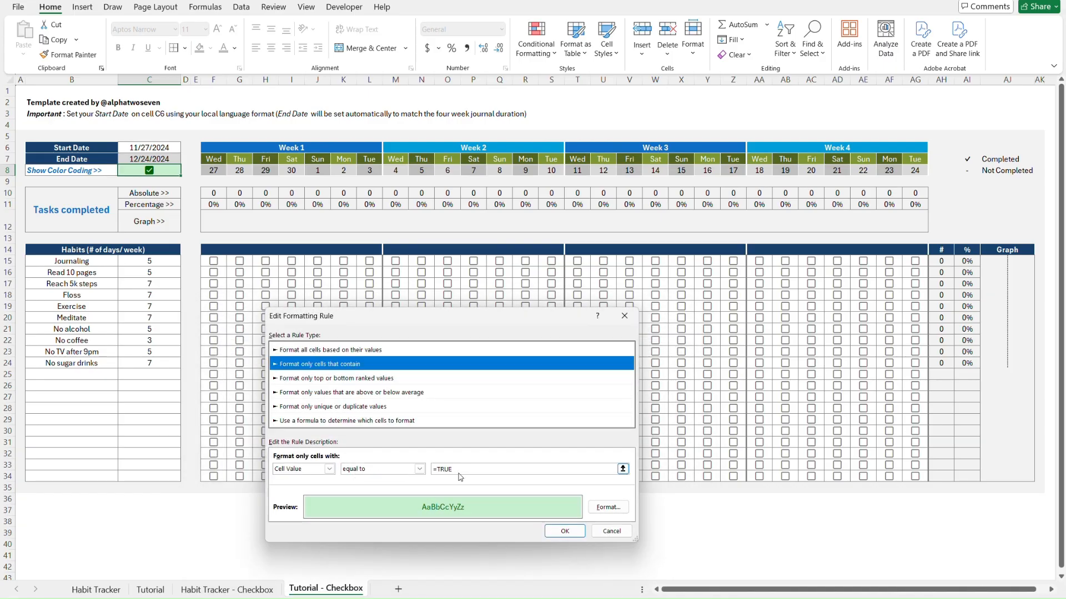
pyautogui.click(605, 530)
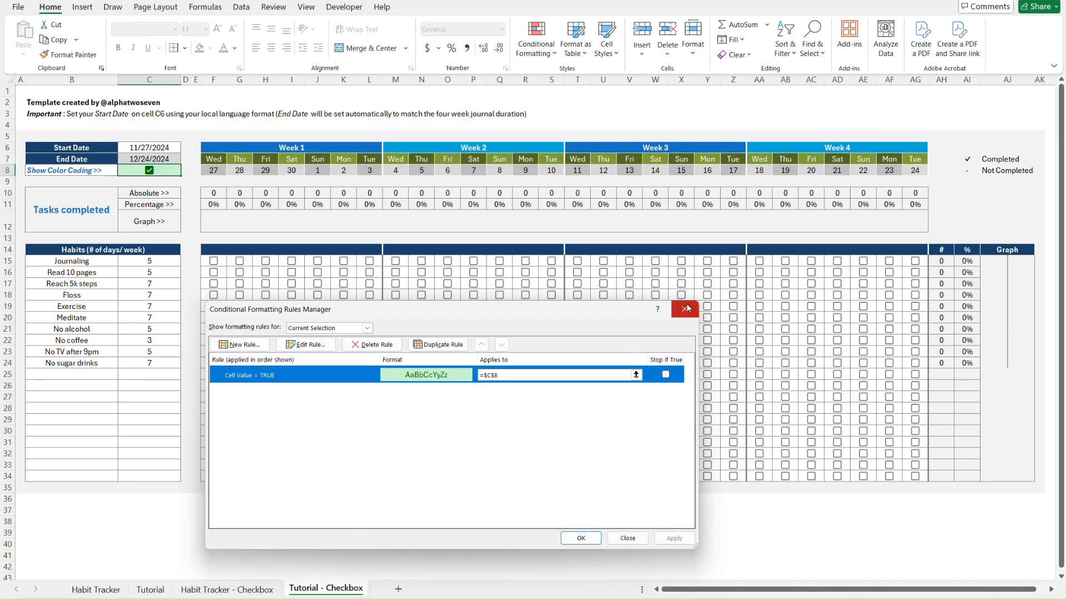
pyautogui.click(687, 311)
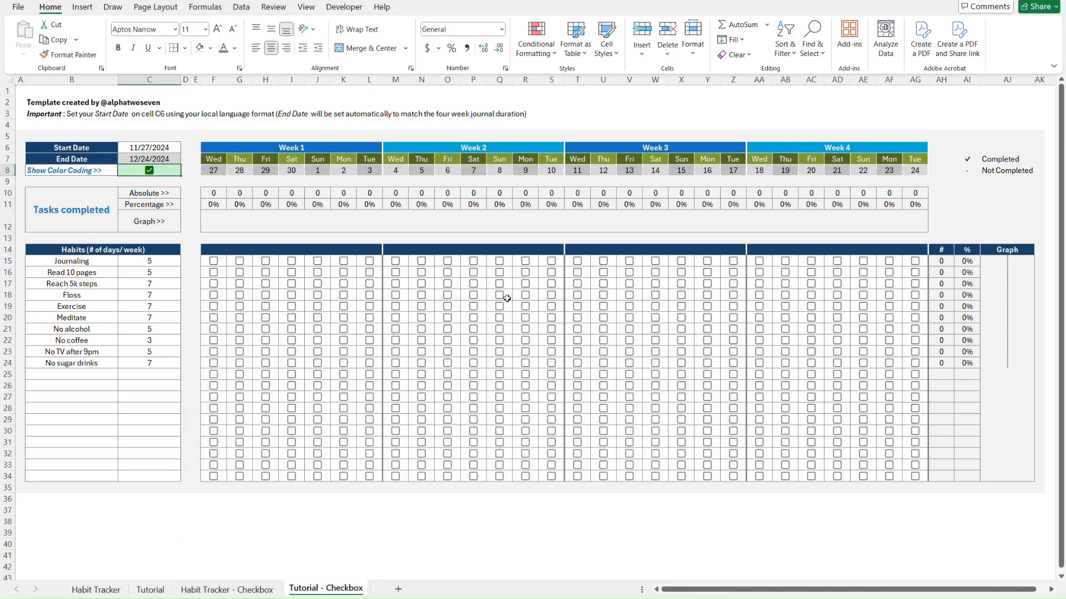
pyautogui.click(191, 171)
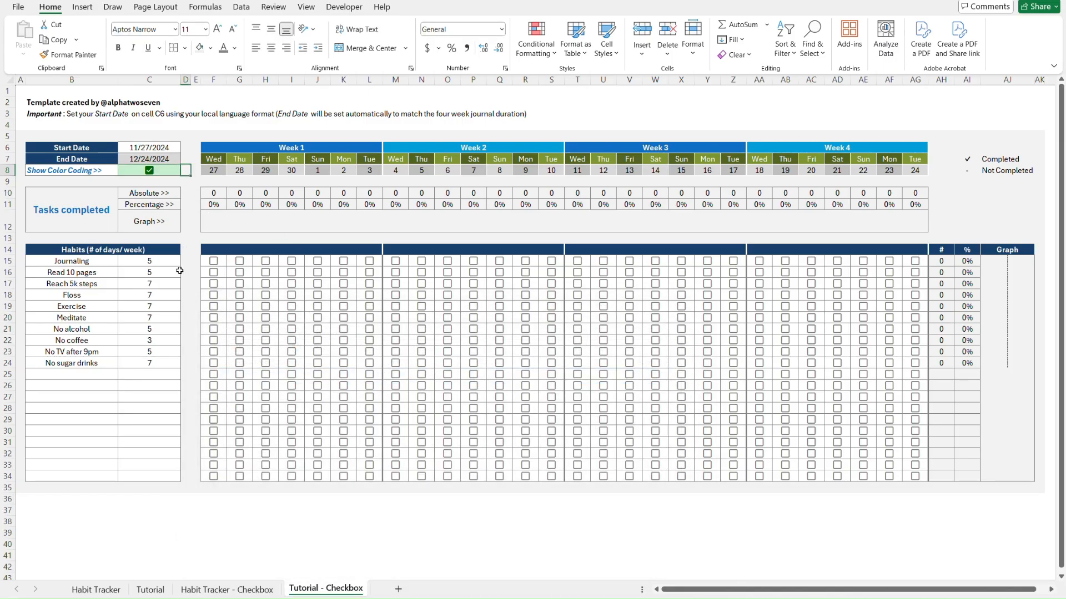
# Tick F15 and verify with a temporary =F15 in F37 that checkboxes return TRUE/FALSE
pyautogui.click(190, 256)
pyautogui.press('Right')
pyautogui.press('Right')
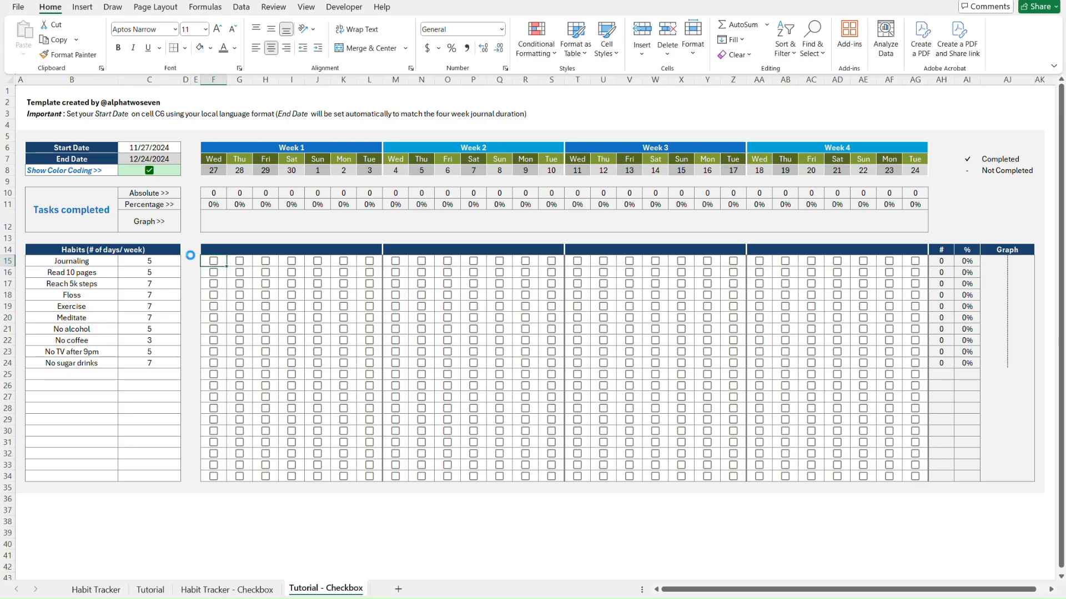
pyautogui.press('space')
pyautogui.click(215, 509)
pyautogui.write('=')
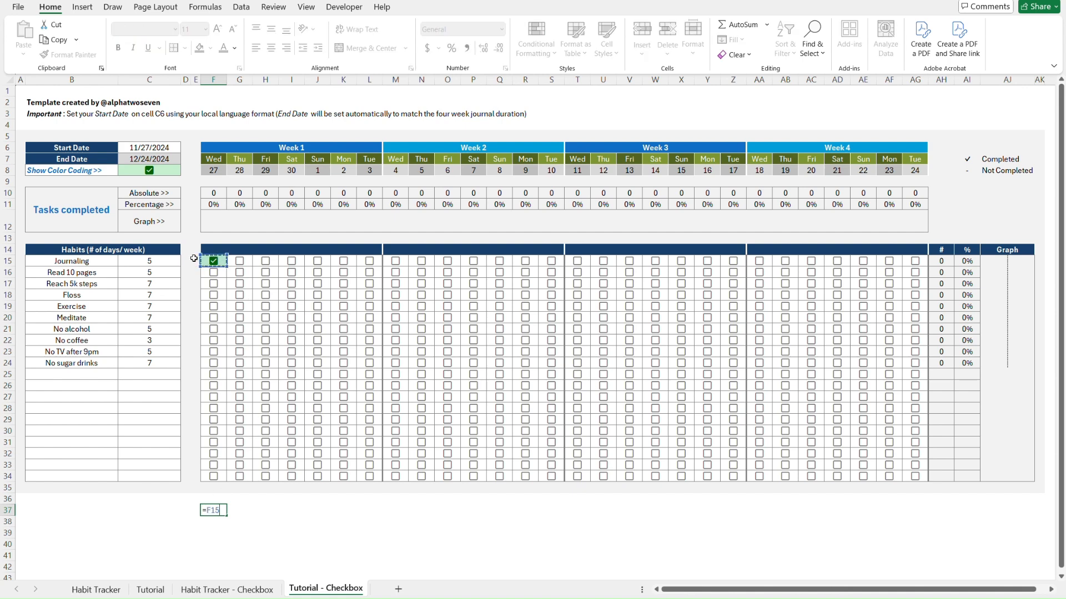
pyautogui.press('Return')
pyautogui.press('Up')
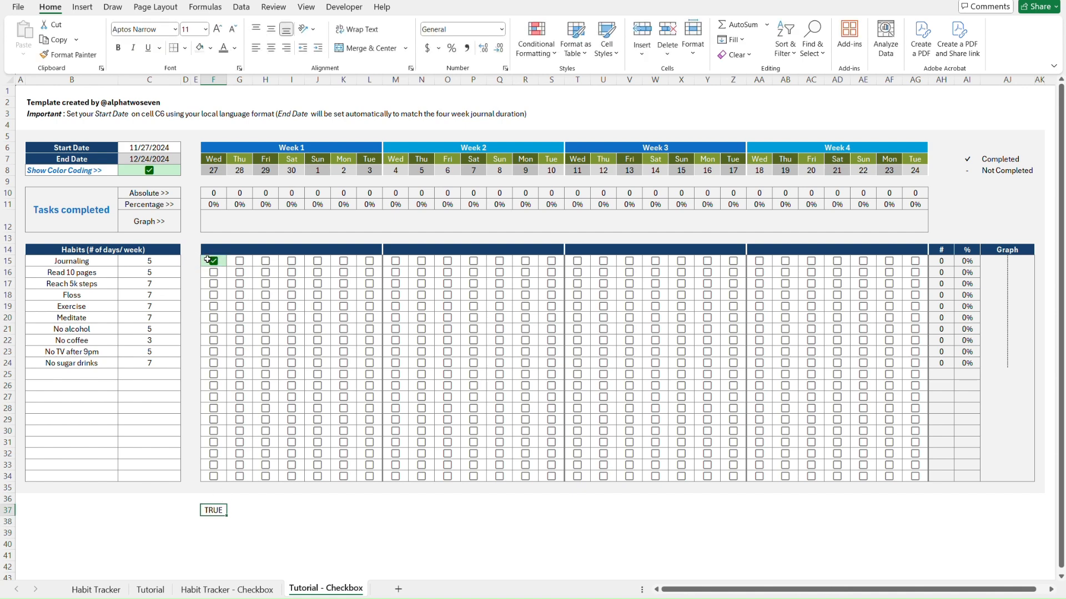
pyautogui.click(213, 261)
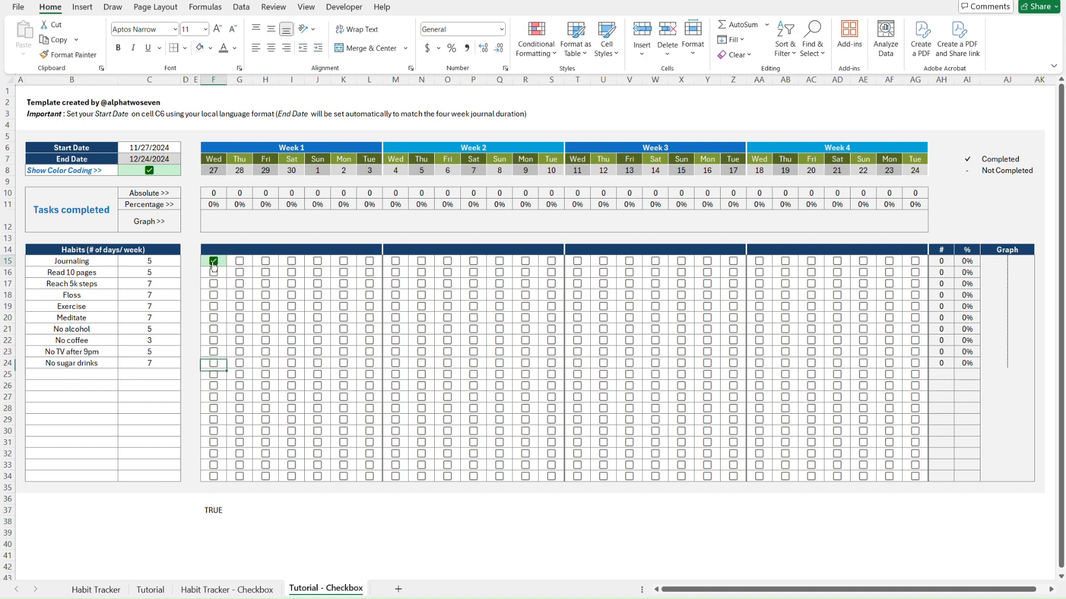
pyautogui.click(218, 508)
pyautogui.press('Delete')
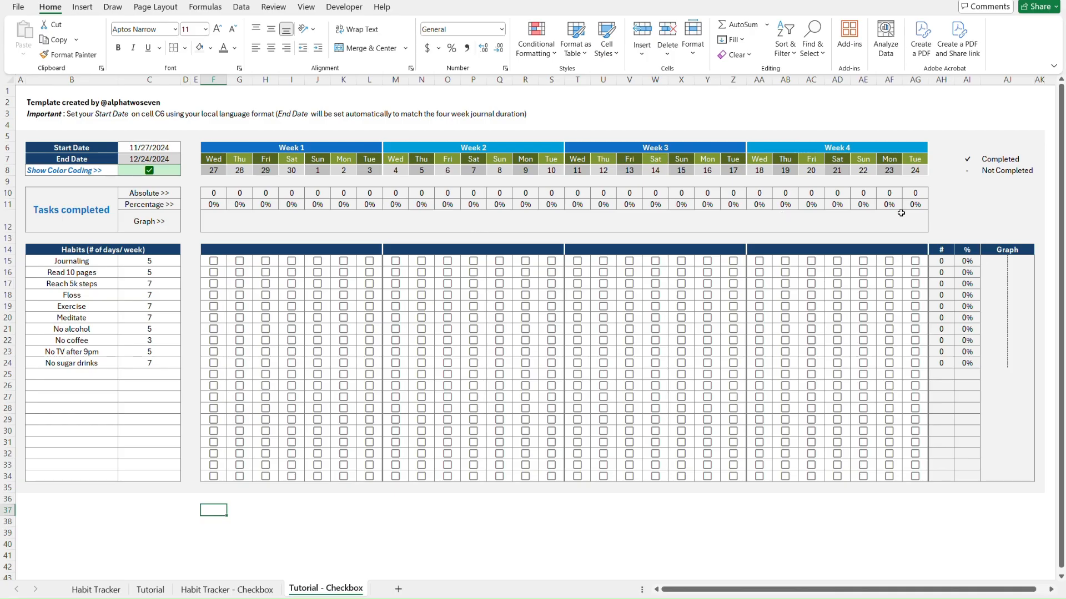
# Delete the ✓ Completed / - Not Completed legend in AI7:AJ8
pyautogui.click(966, 159)
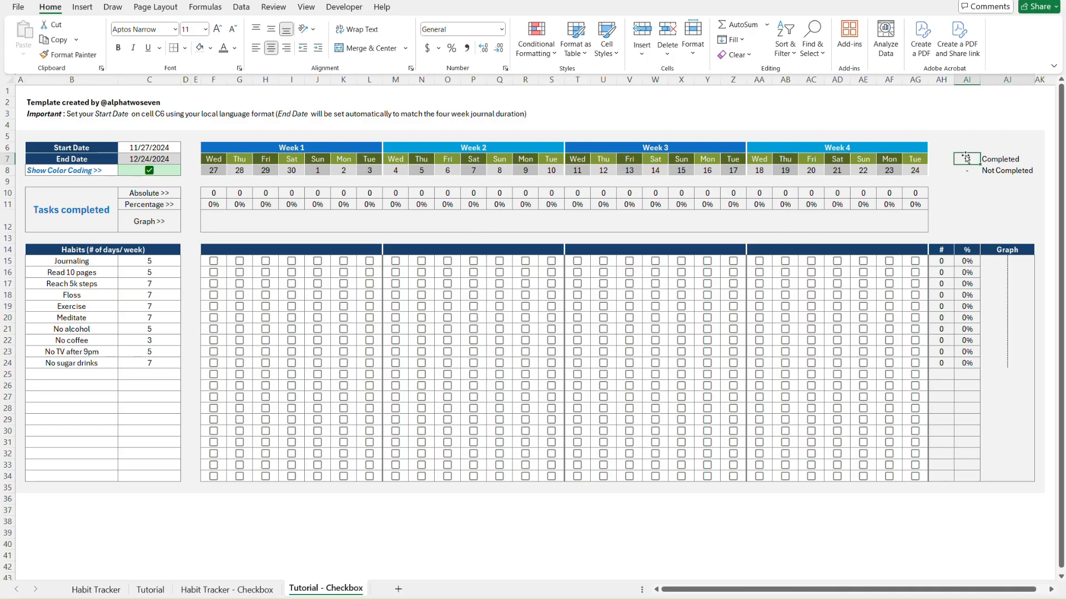
pyautogui.hotkey('shift', 'Right')
pyautogui.hotkey('shift', 'Down')
pyautogui.press('Delete')
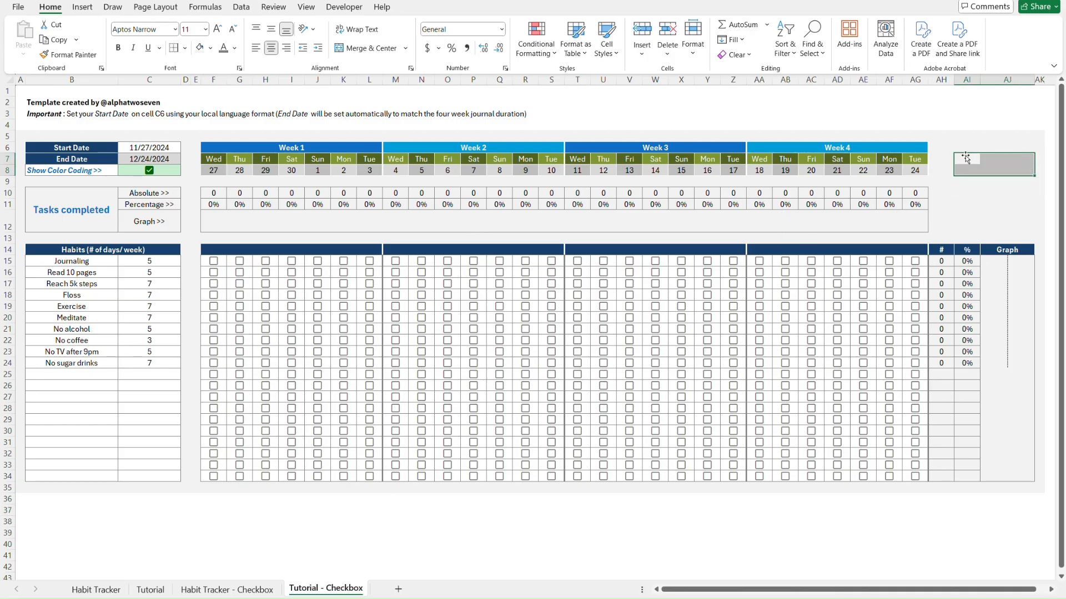
pyautogui.hotkey('ctrl', 'Home')
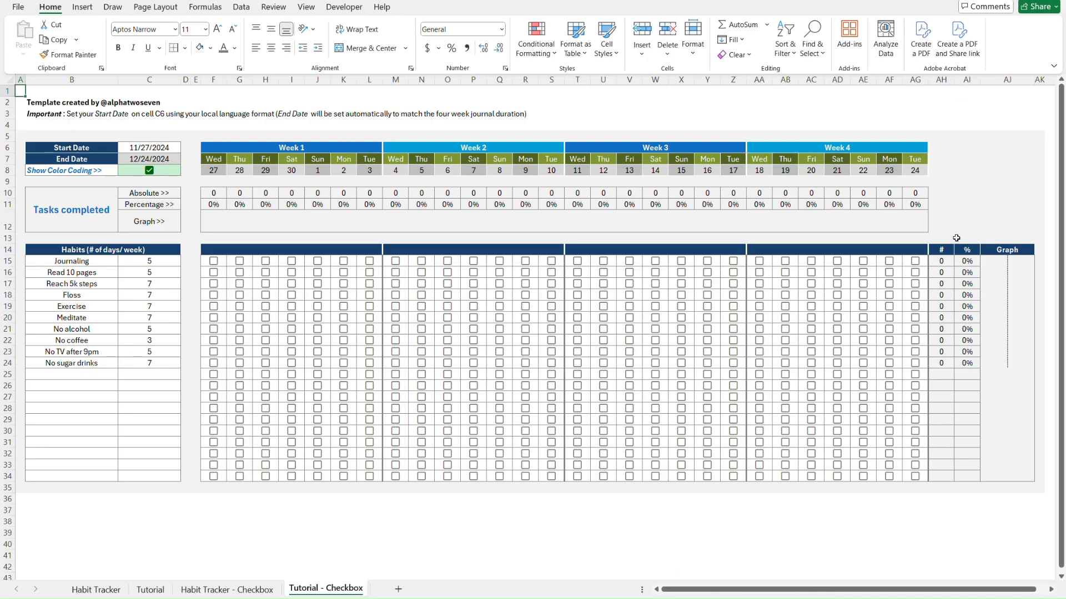
# Change the AH15 COUNTIFS criterion from $AI$7 to TRUE
pyautogui.click(941, 238)
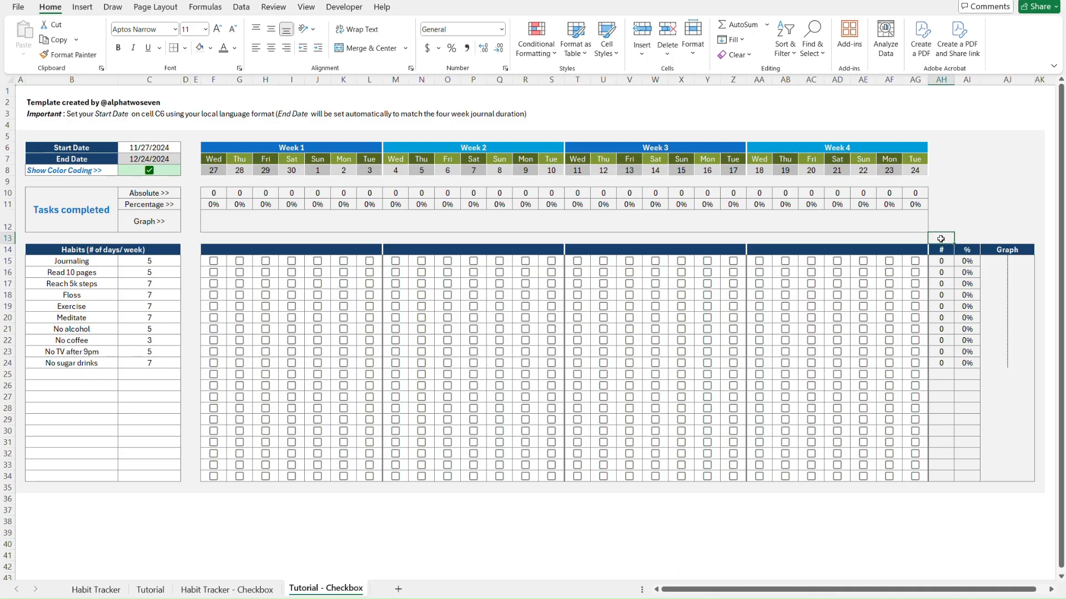
pyautogui.press('Down')
pyautogui.press('Down')
pyautogui.press('Right')
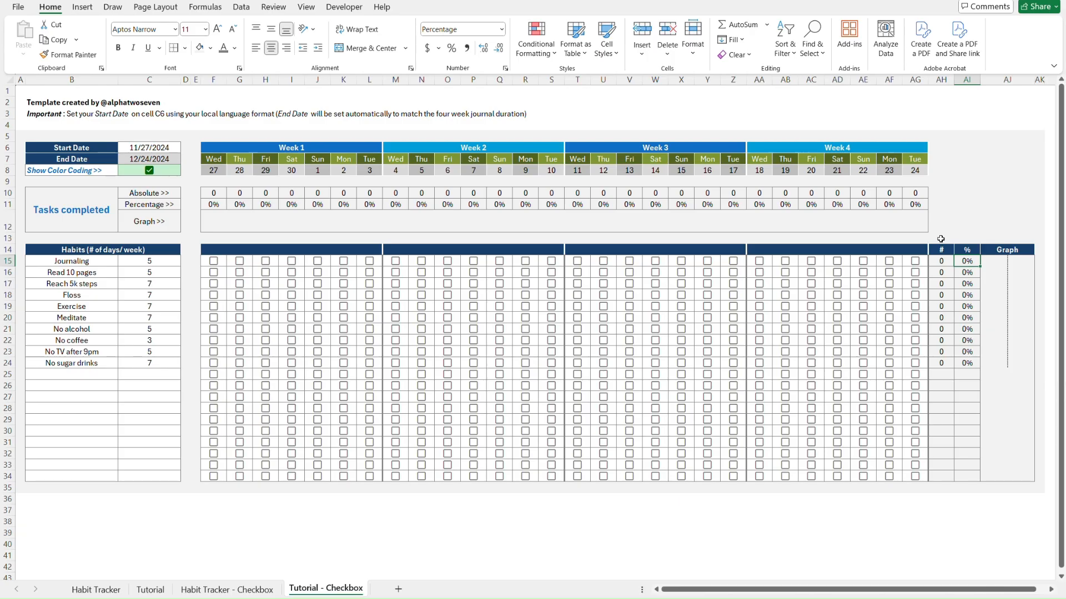
pyautogui.press('Left')
pyautogui.press('Right')
pyautogui.press('Left')
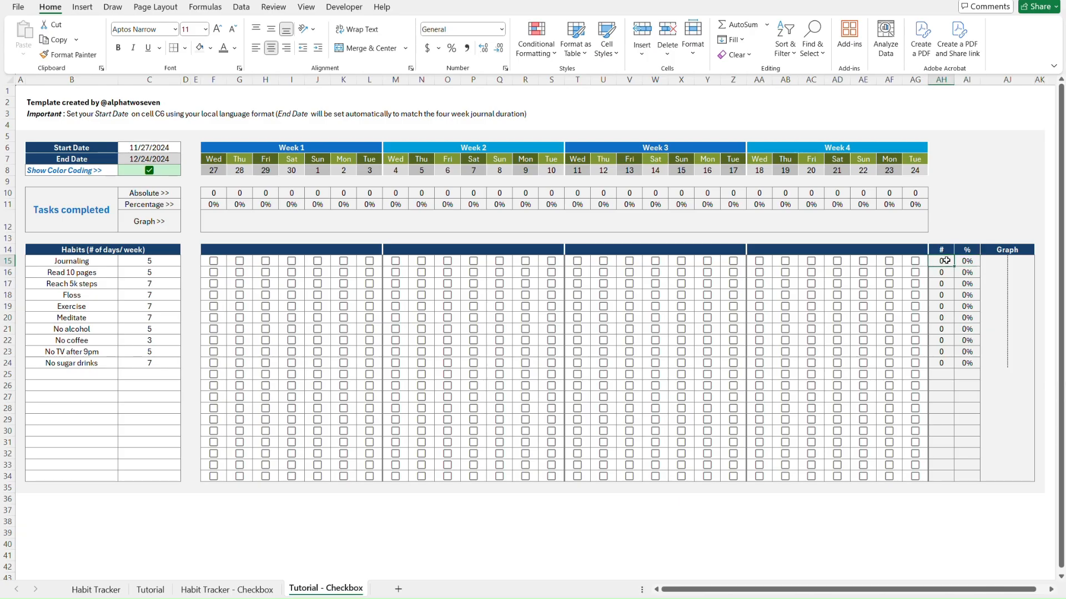
pyautogui.doubleClick(946, 261)
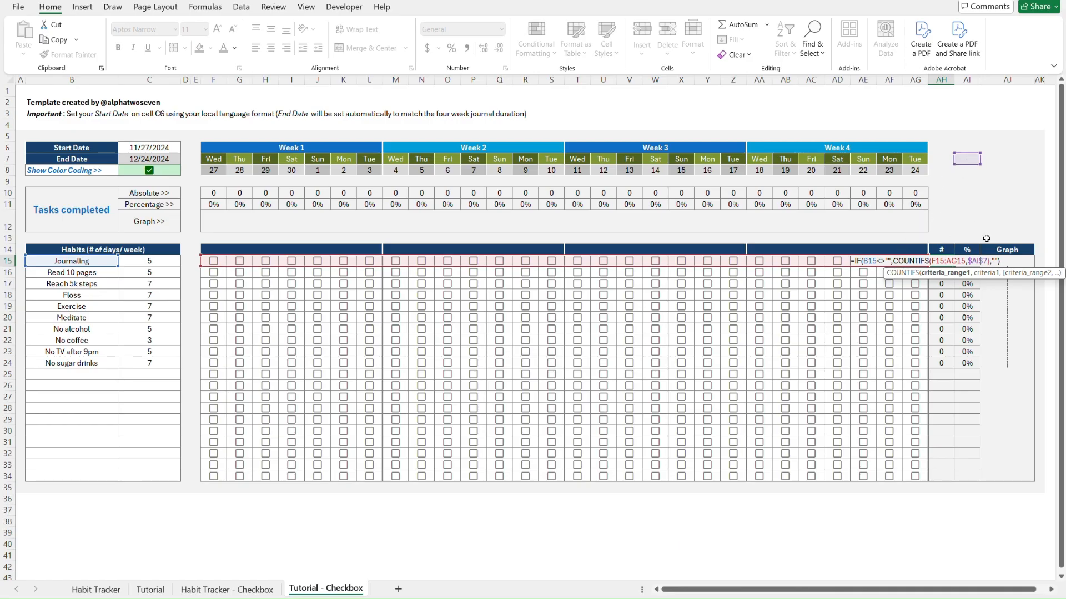
pyautogui.click(968, 262)
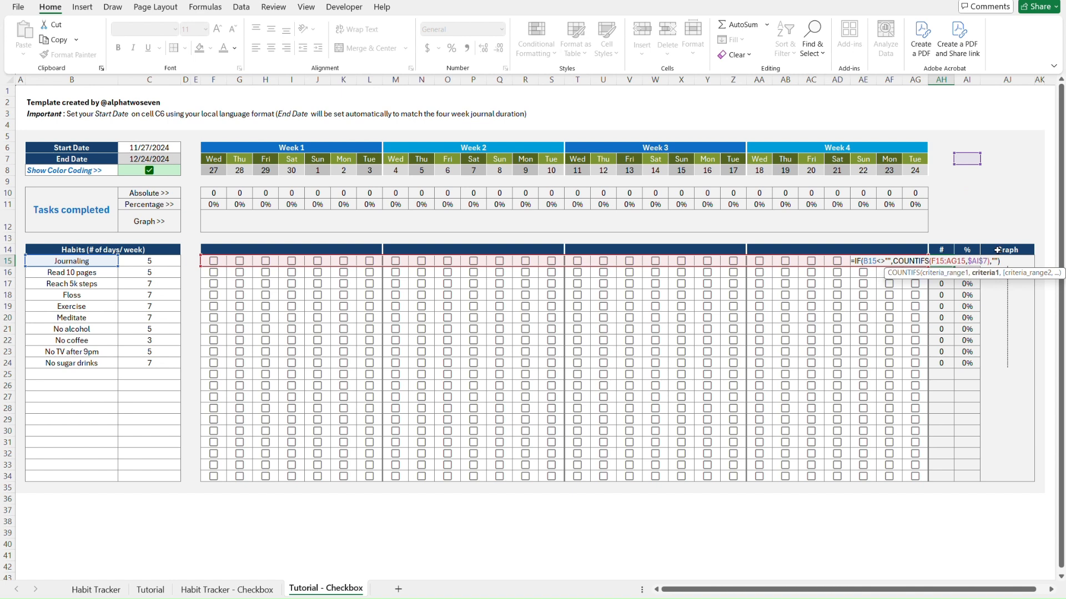
pyautogui.press('BackSpace')
pyautogui.press('BackSpace')
pyautogui.press('BackSpace')
pyautogui.press('BackSpace')
pyautogui.press('BackSpace')
pyautogui.write('TU')
pyautogui.press('BackSpace')
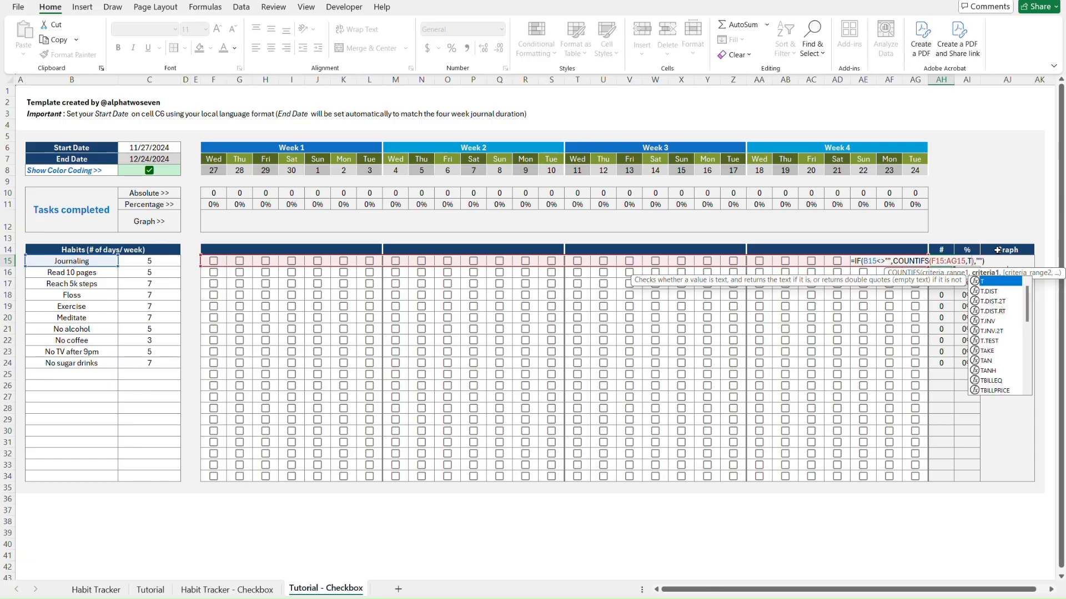
pyautogui.write('RUE')
pyautogui.press('Return')
# Paste the revised count formula down AH15:AH34 as formulas only
pyautogui.press('Up')
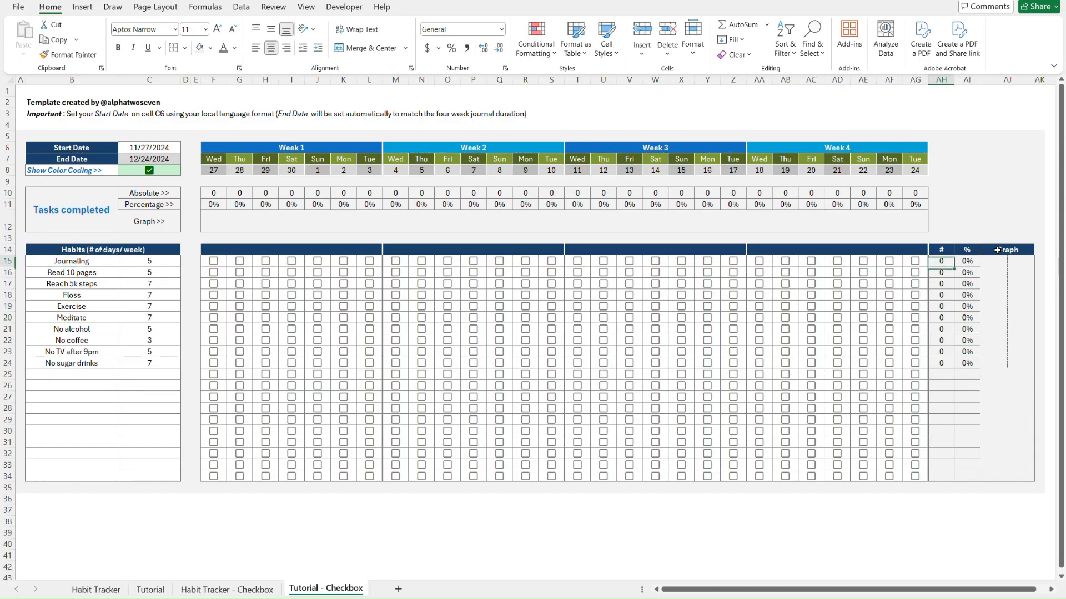
pyautogui.press('Right')
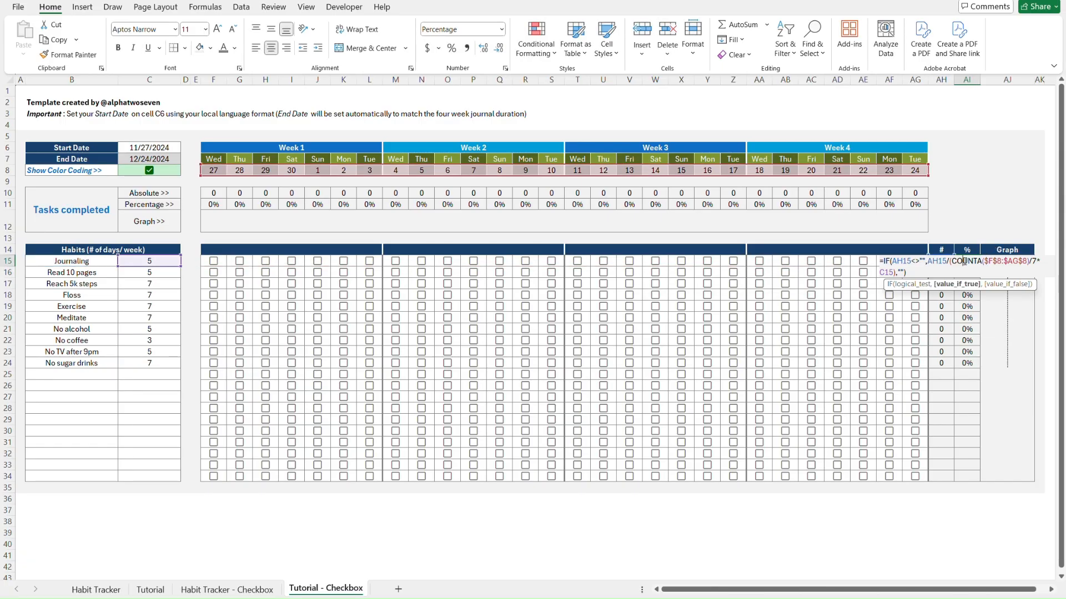
pyautogui.doubleClick(964, 261)
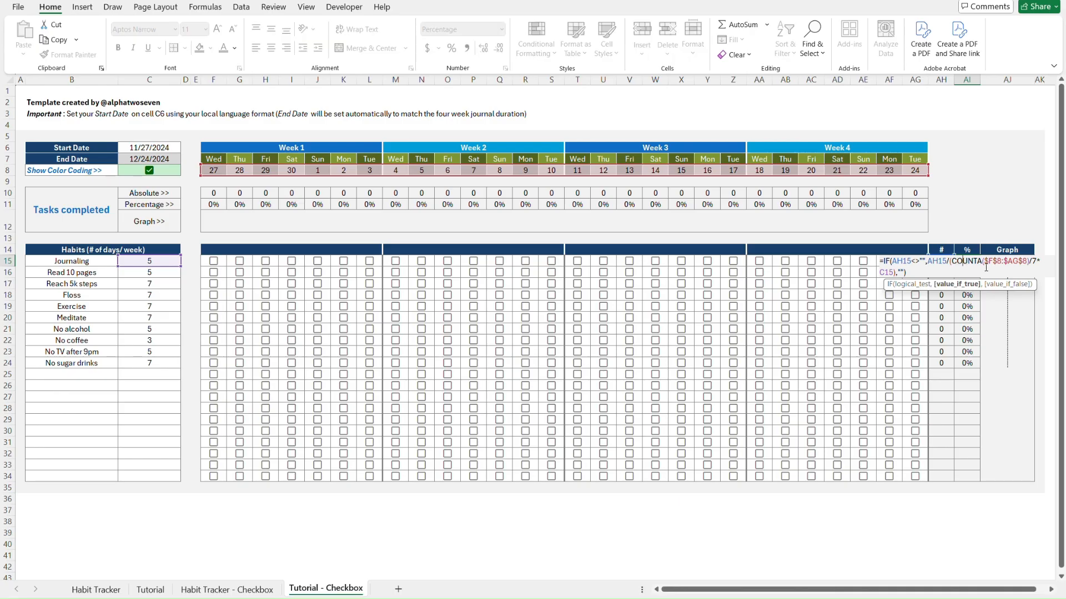
pyautogui.press('Escape')
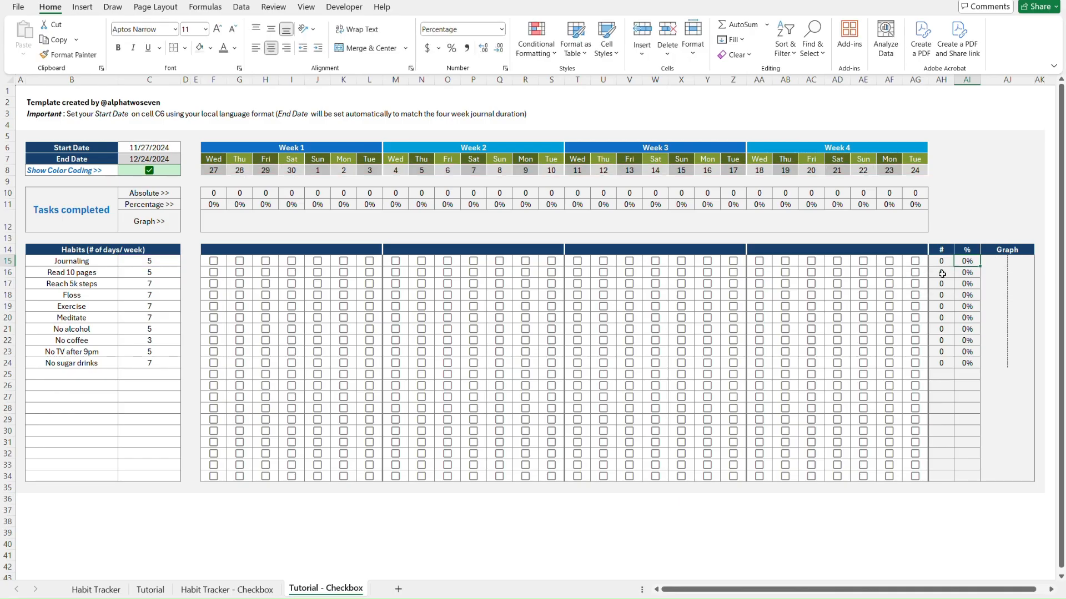
pyautogui.press('Left')
pyautogui.hotkey('ctrl', 'c')
pyautogui.hotkey('ctrl', 'shift', 'Down')
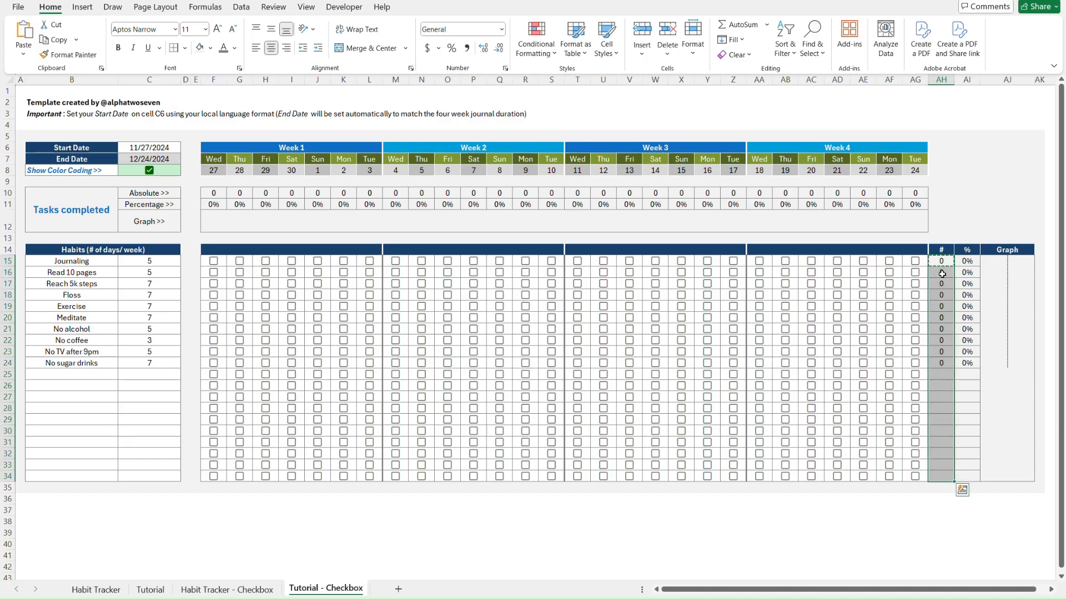
pyautogui.hotkey('ctrl', 'alt', 'v')
pyautogui.press('f')
pyautogui.press('Return')
pyautogui.press('Escape')
pyautogui.press('Right')
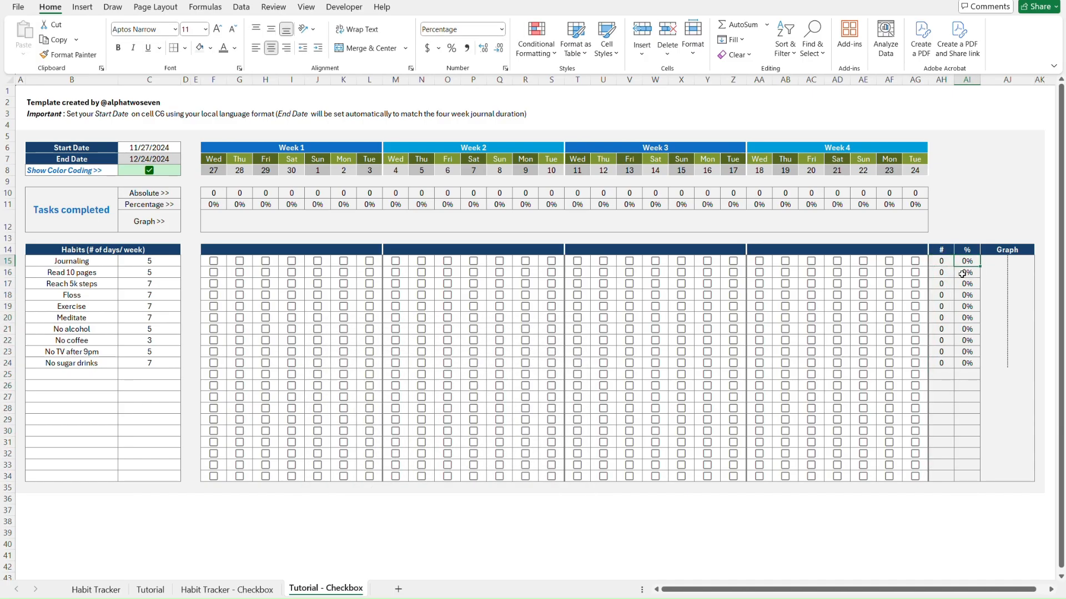
pyautogui.click(988, 265)
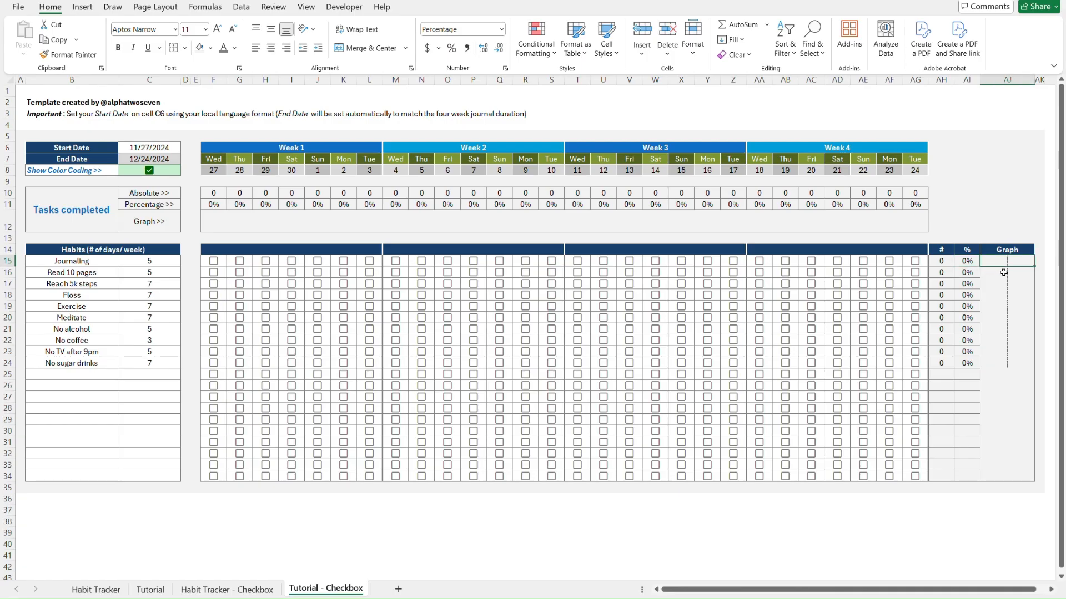
# Enter =AI15 in the first Graph cell AJ15
pyautogui.write('=AI15')
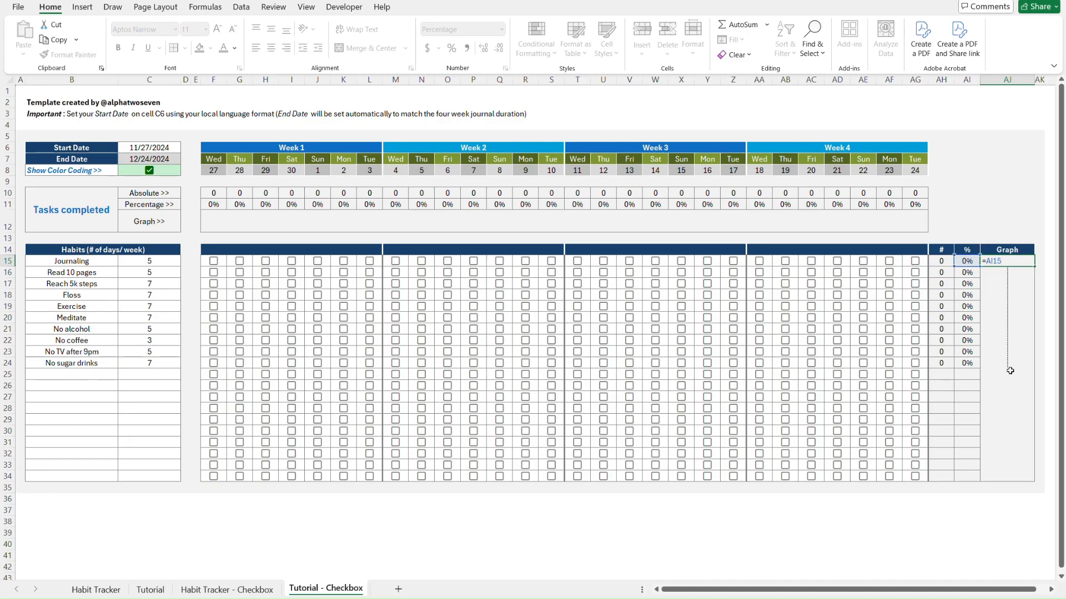
pyautogui.hotkey('ctrl', 'Return')
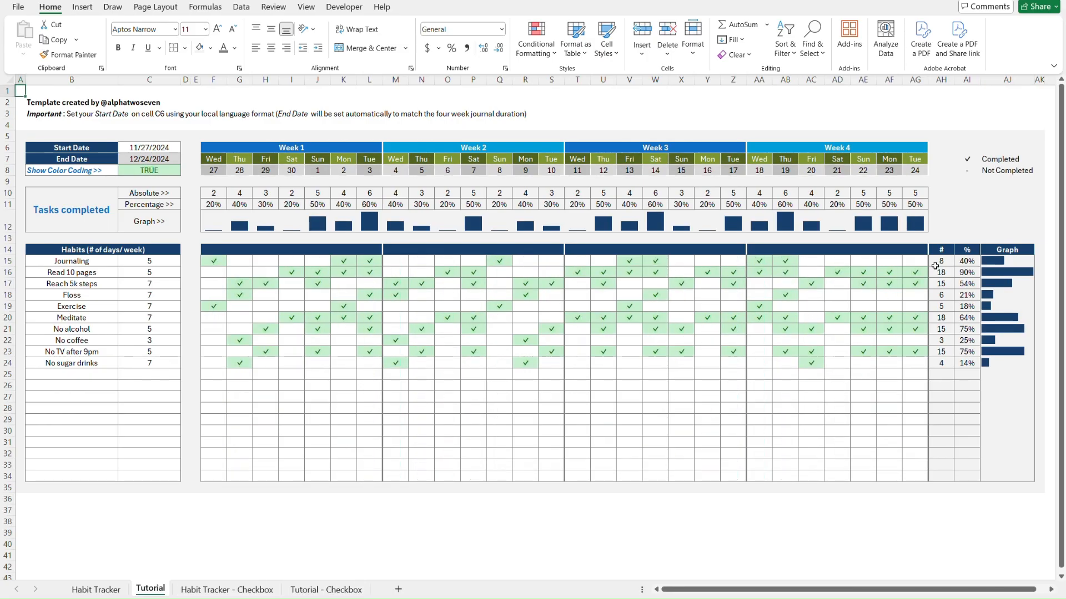
# Clear the whole check grid to test the Graph column, then undo to restore it
pyautogui.click(912, 362)
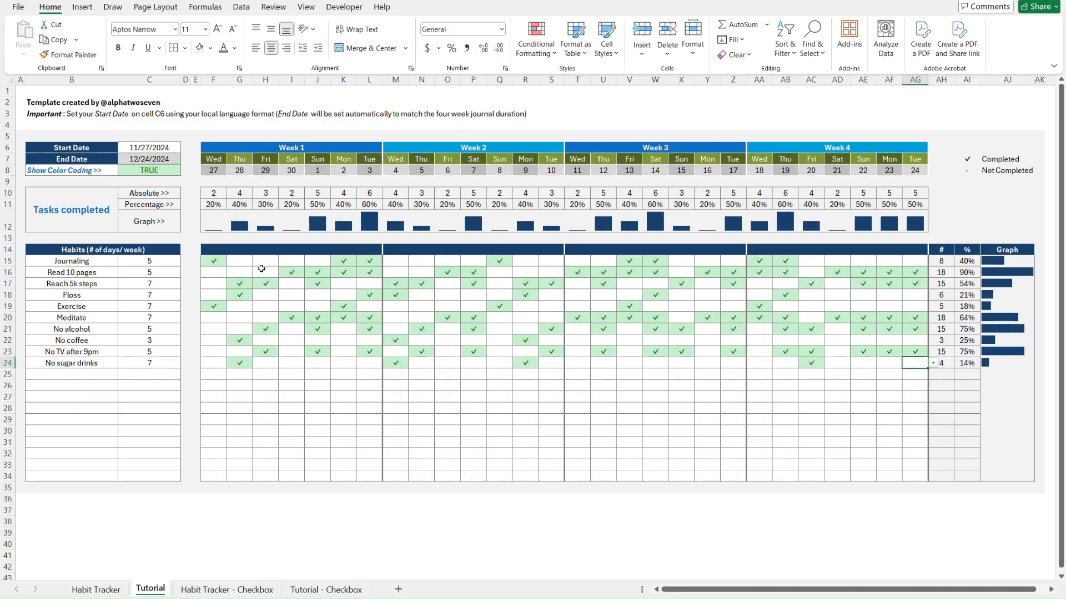
pyautogui.keyDown('shift'); pyautogui.click(218, 262); pyautogui.keyUp('shift')
pyautogui.press('Delete')
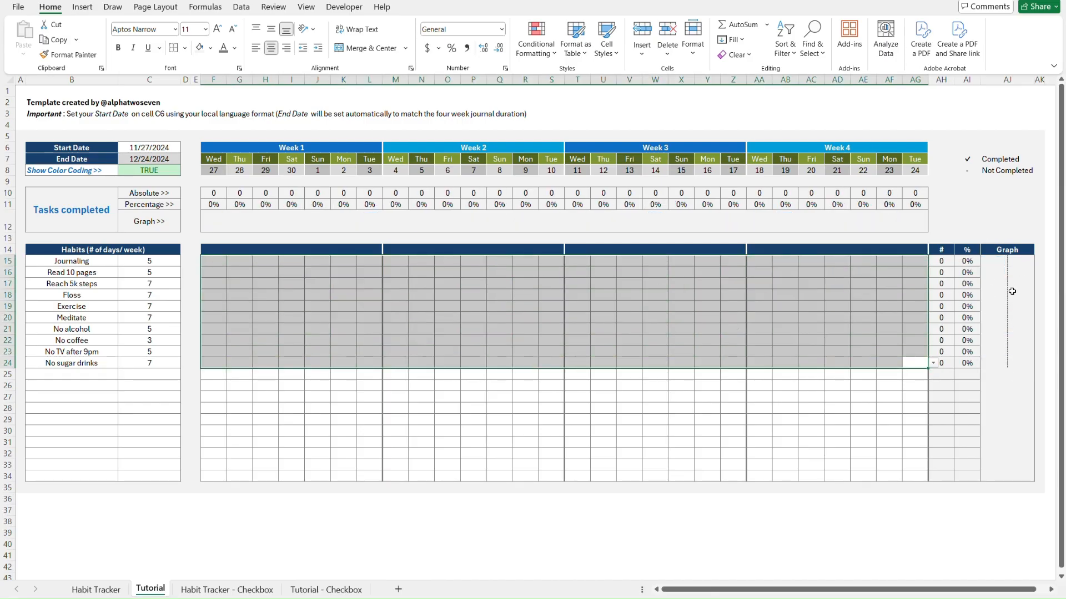
pyautogui.click(985, 261)
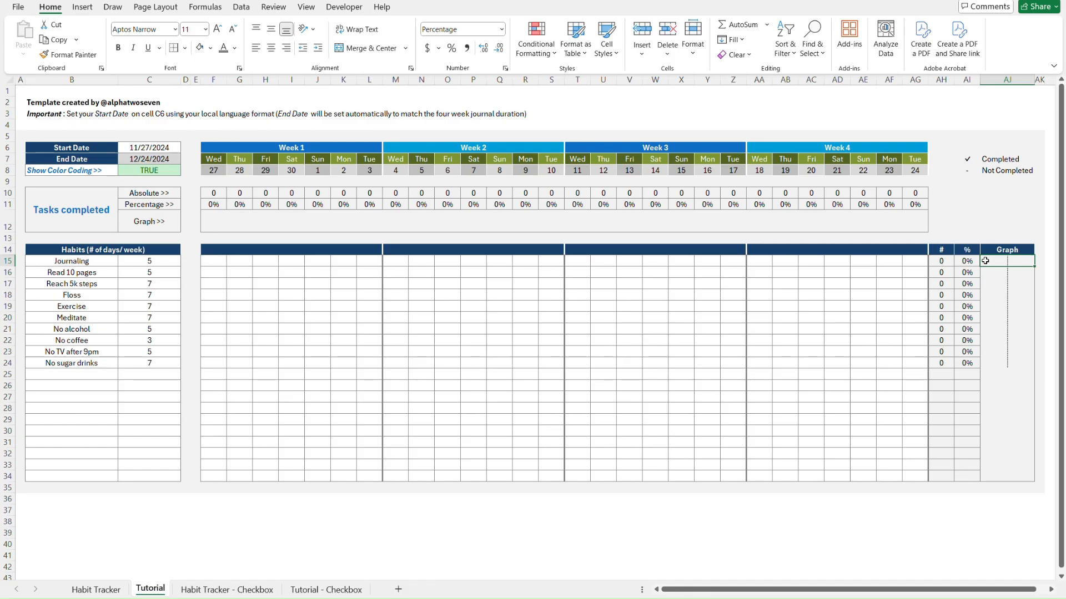
pyautogui.hotkey('ctrl', 'z')
# Enter =IF(AI15=0,"",AI15) in Graph cell AJ15
pyautogui.click(985, 261)
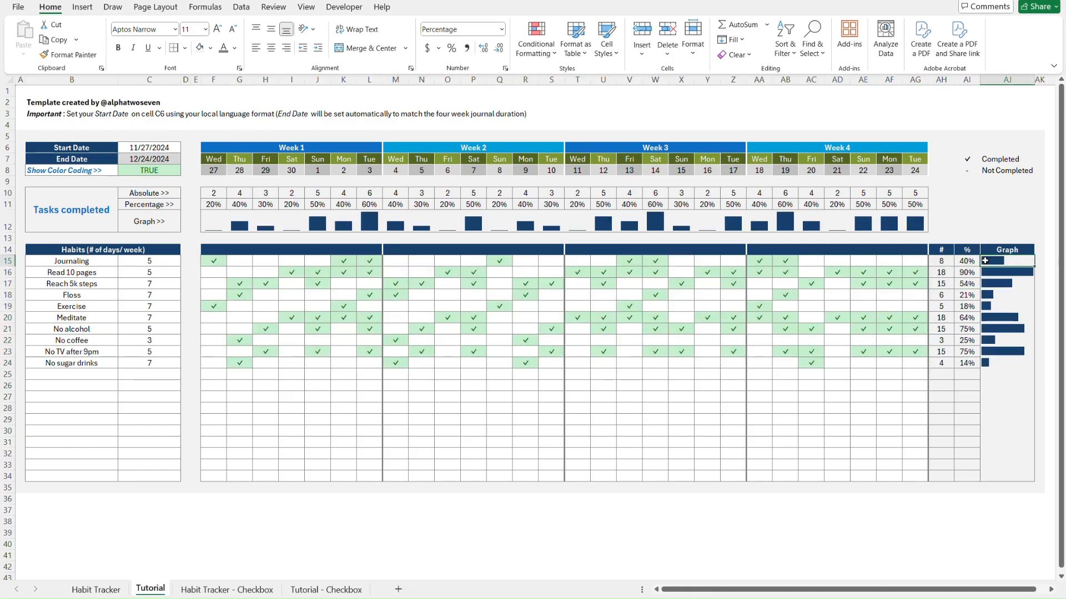
pyautogui.write('=AI15')
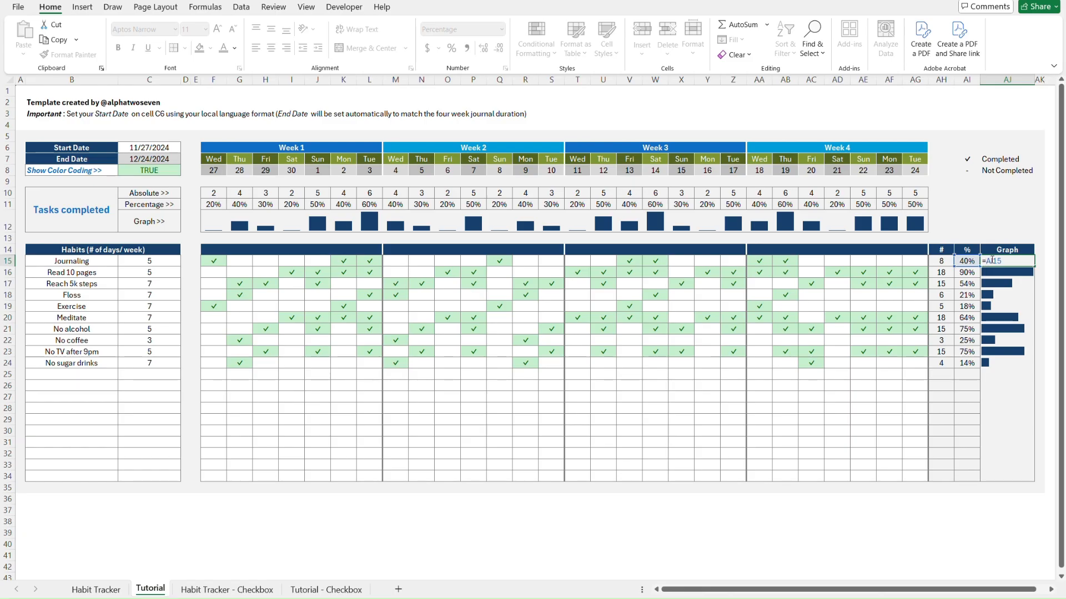
pyautogui.click(992, 261)
pyautogui.write('if(')
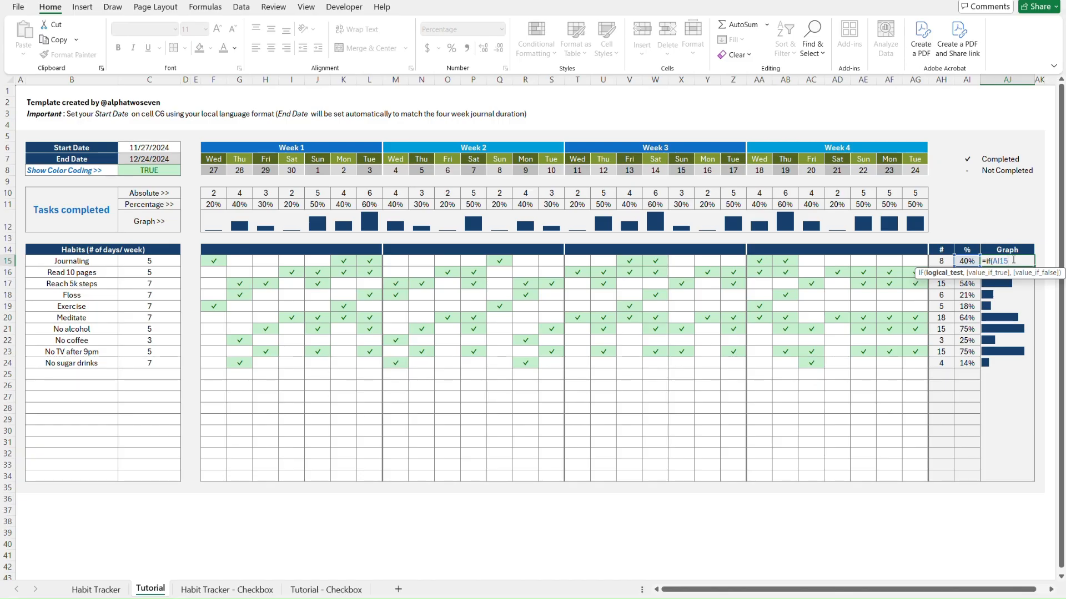
pyautogui.write('=0,"",A')
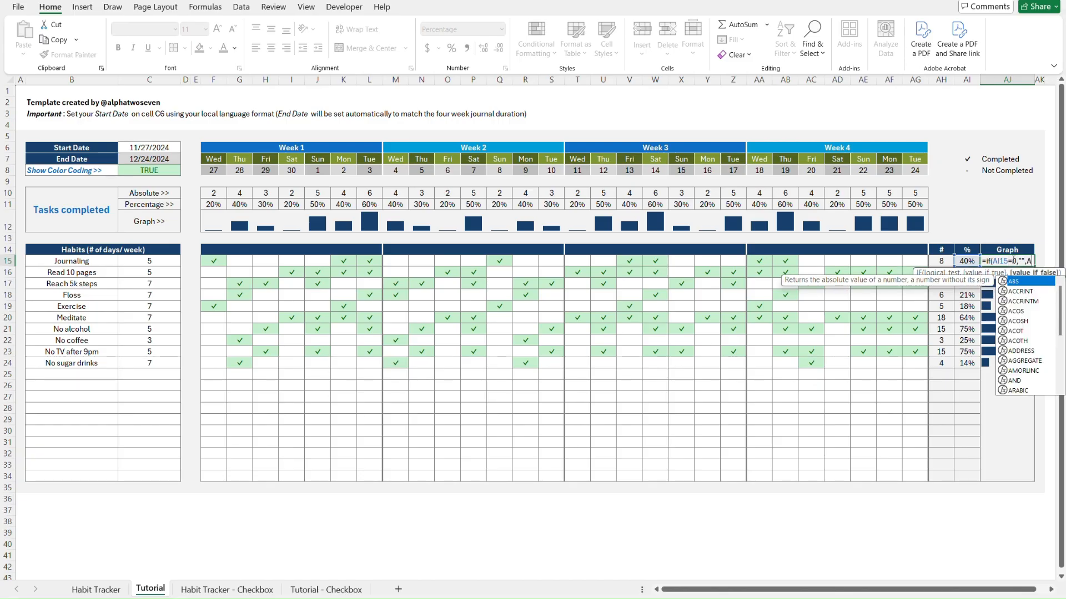
pyautogui.write('I')
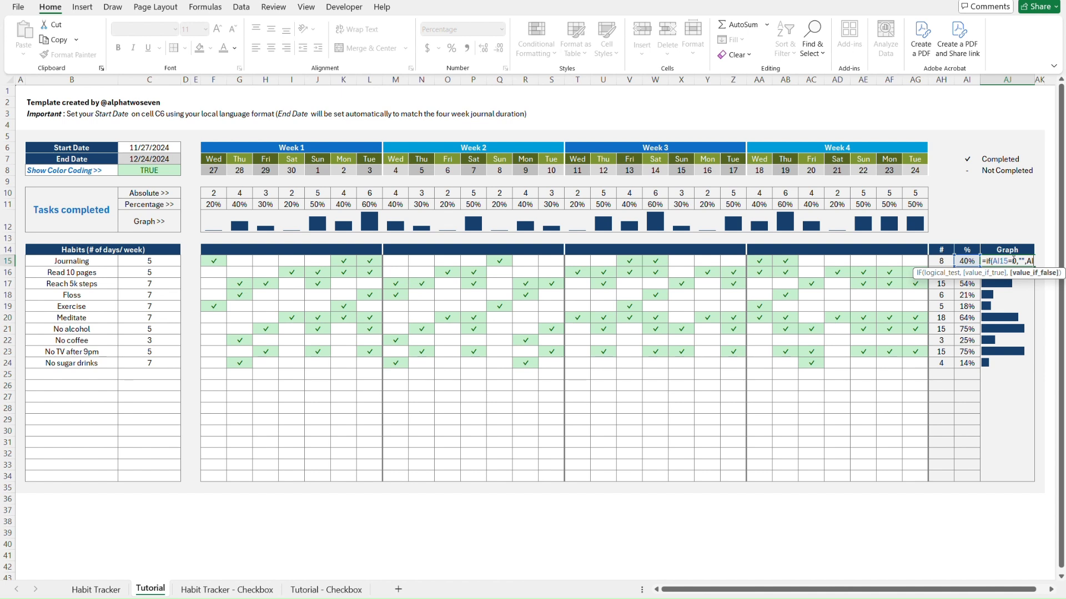
pyautogui.write('15)')
pyautogui.press('Return')
# Paste the IF formula down AJ16:AJ34 and copy the Graph column AJ15:AJ34
pyautogui.click(1012, 259)
pyautogui.hotkey('ctrl', 'c')
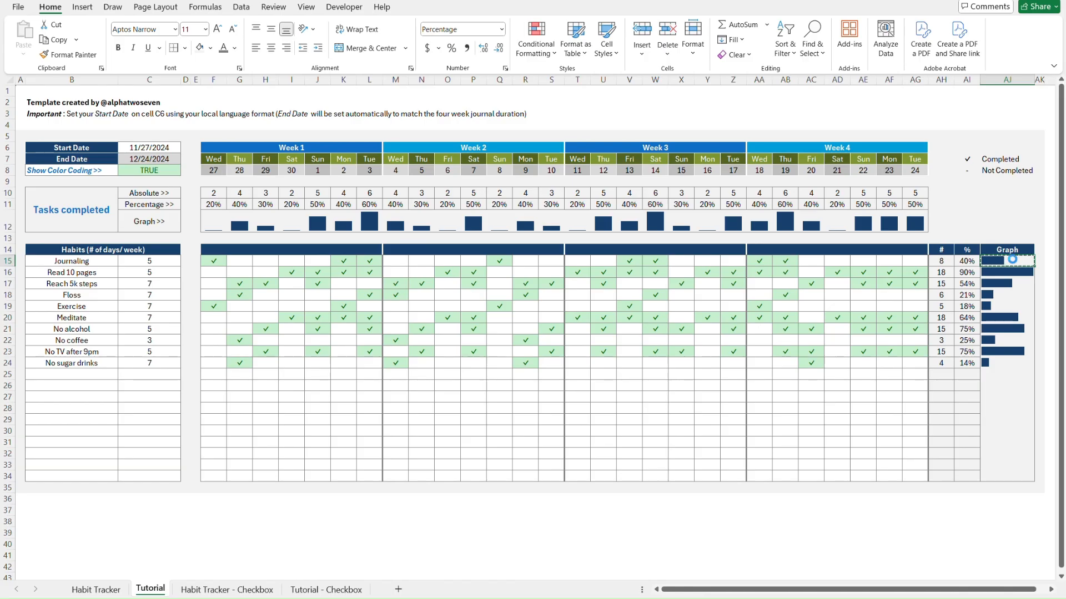
pyautogui.press('Down')
pyautogui.hotkey('ctrl', 'shift', 'Down')
pyautogui.hotkey('ctrl', 'alt', 'v')
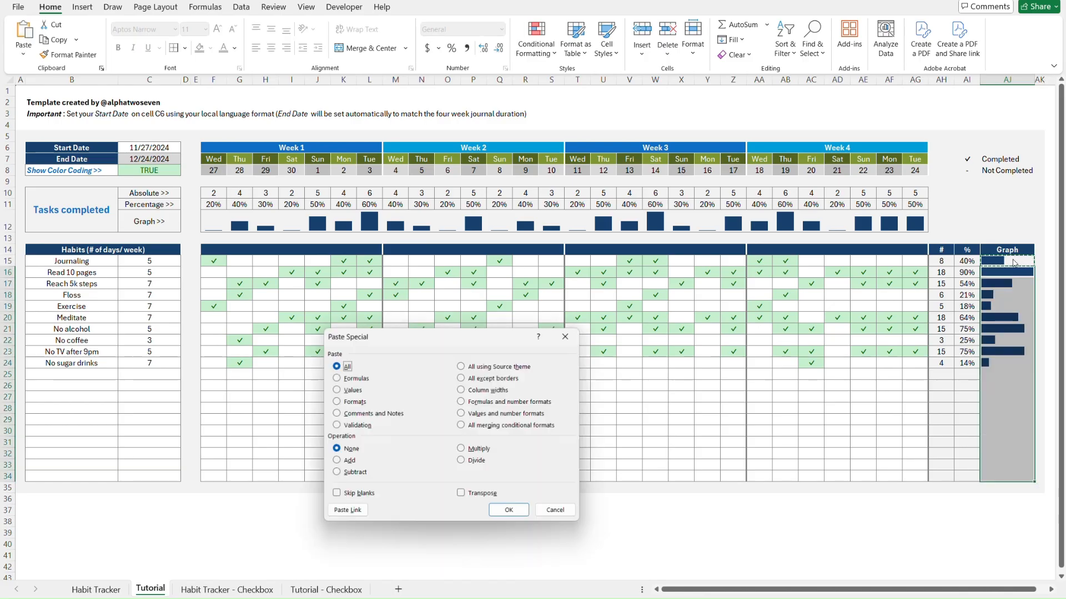
pyautogui.press('f')
pyautogui.press('Return')
pyautogui.click(1013, 259)
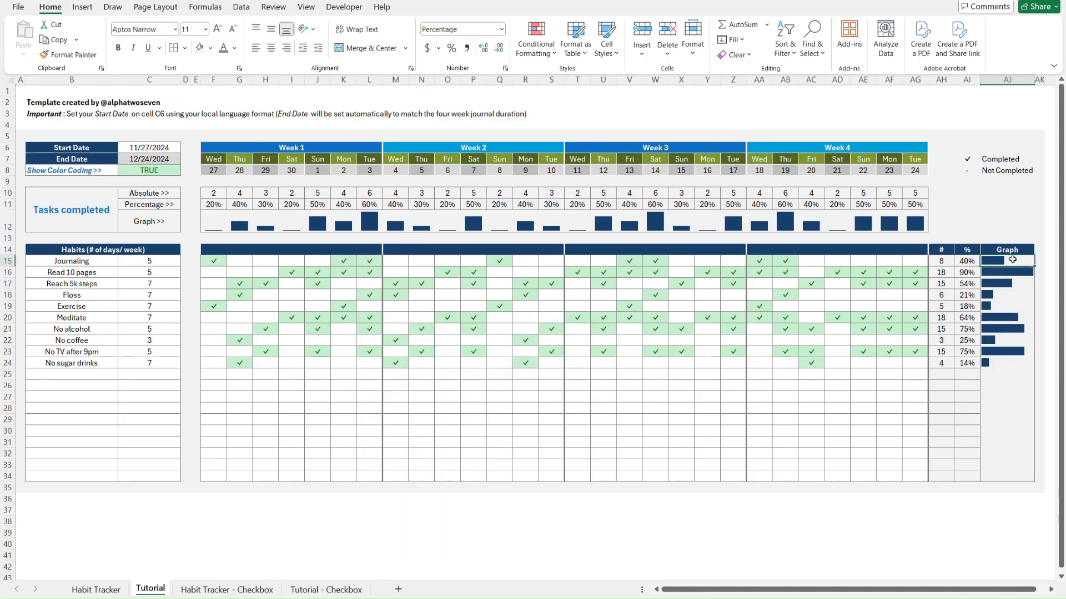
pyautogui.hotkey('ctrl', 'shift', 'Down')
pyautogui.hotkey('ctrl', 'c')
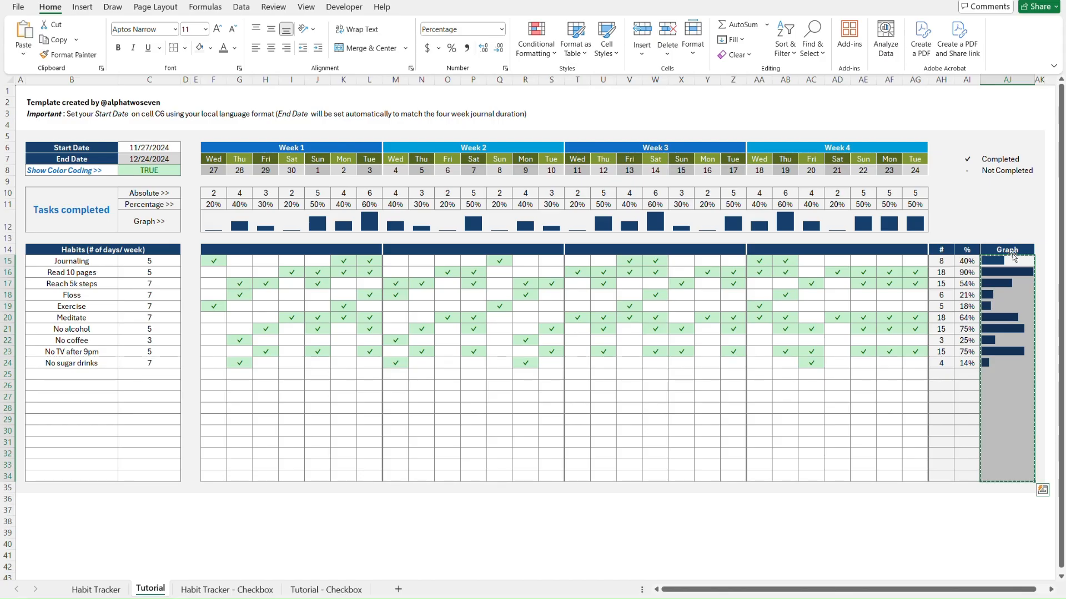
pyautogui.click(1014, 258)
pyautogui.hotkey('ctrl', 'pagedown')
pyautogui.hotkey('ctrl', 'pagedown')
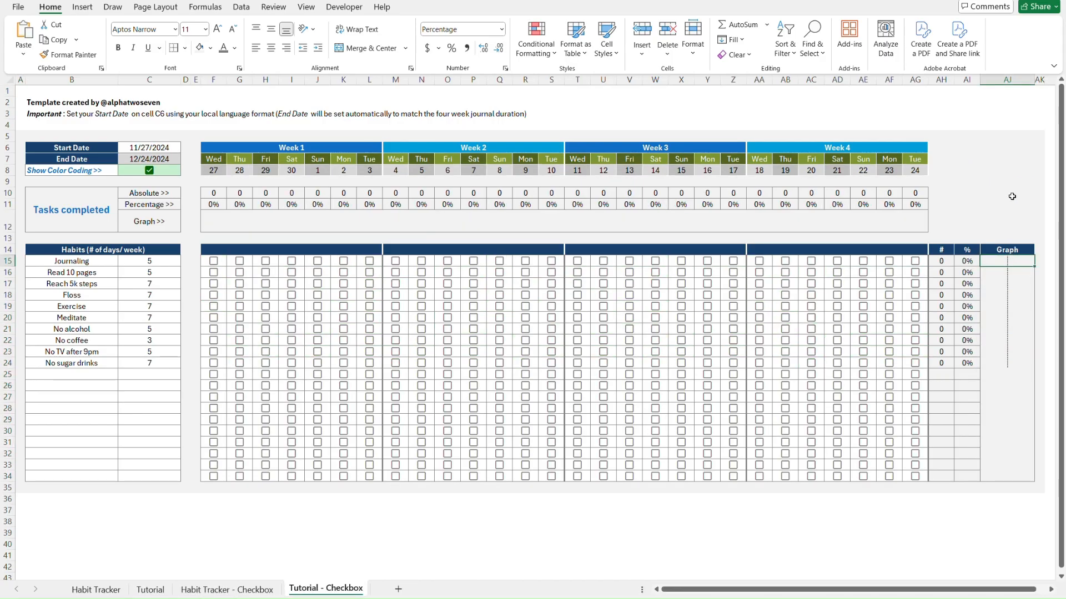
# Paste the blank-when-zero Graph formulas into AJ15:AJ34 on Tutorial - Checkbox
pyautogui.hotkey('ctrl', 'alt', 'v')
pyautogui.press('f')
pyautogui.press('Return')
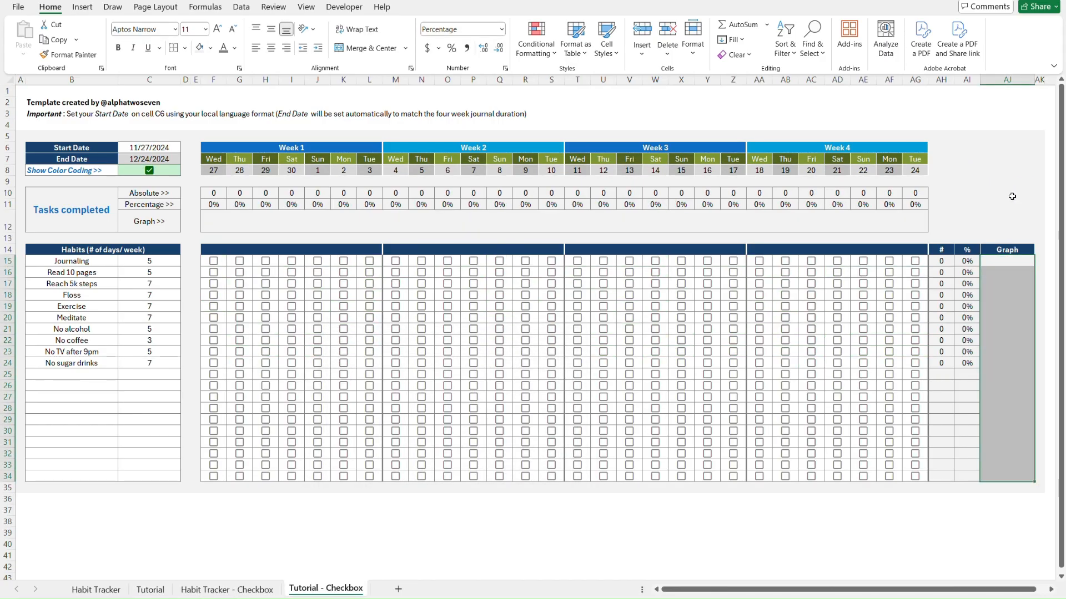
pyautogui.press('Up')
pyautogui.press('Up')
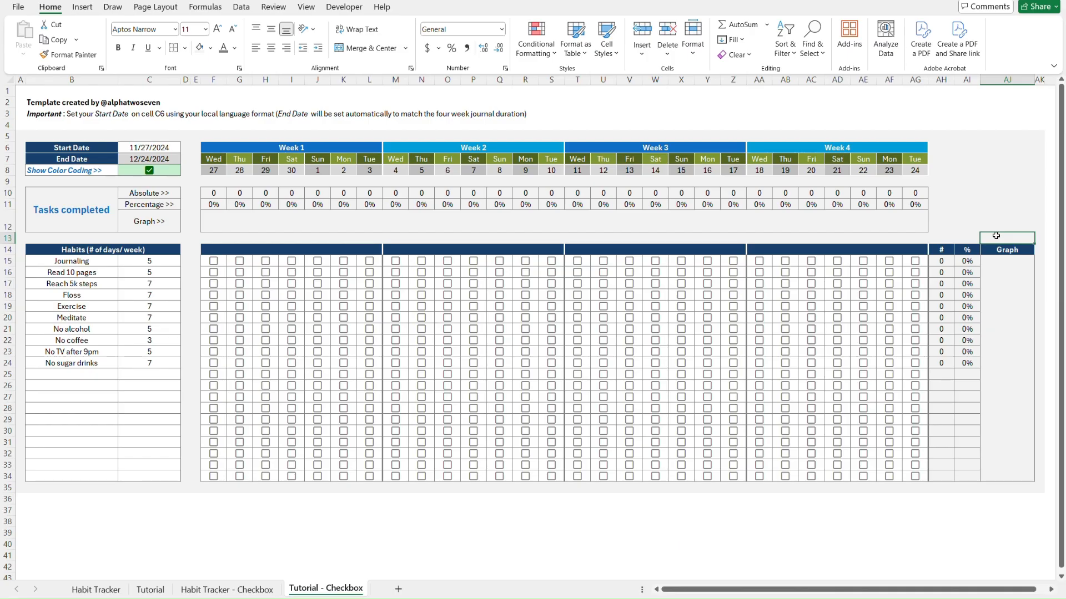
# Copy checkboxes F15:AG24 from Habit Tracker - Checkbox and paste them as values at F15
pyautogui.hotkey('ctrl', 'pageup')
pyautogui.hotkey('ctrl', 'pageup')
pyautogui.hotkey('ctrl', 'pagedown')
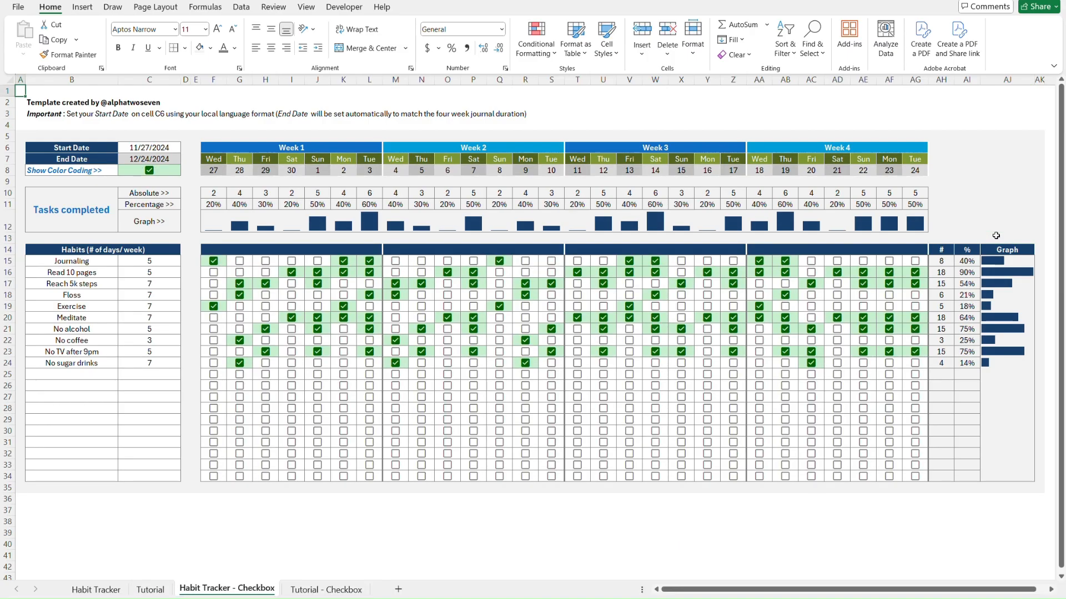
pyautogui.click(218, 251)
pyautogui.moveTo(214, 261); pyautogui.dragTo(935, 367)
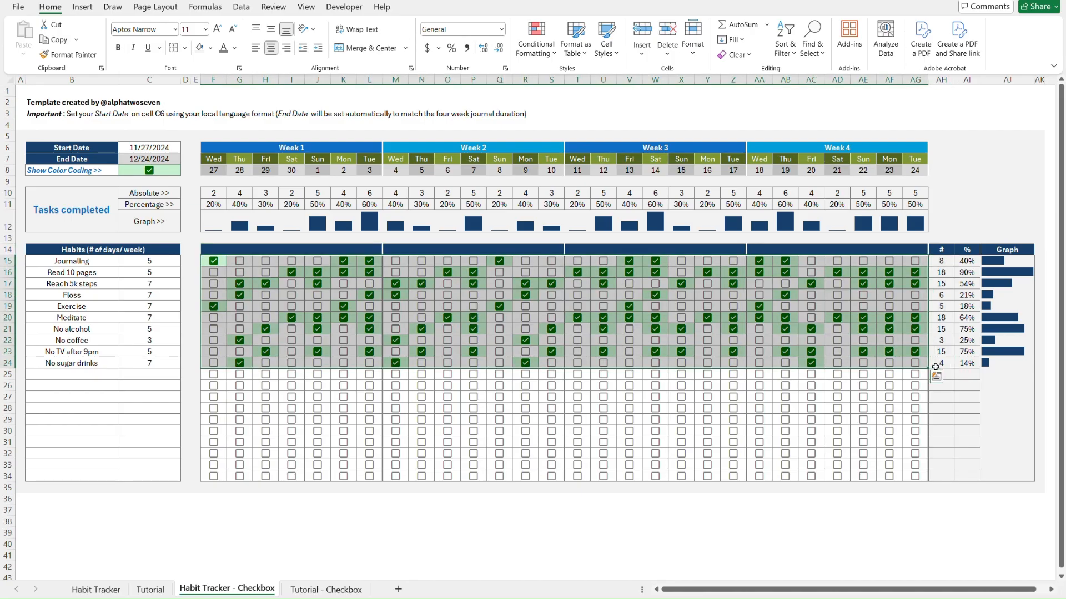
pyautogui.hotkey('ctrl', 'pagedown')
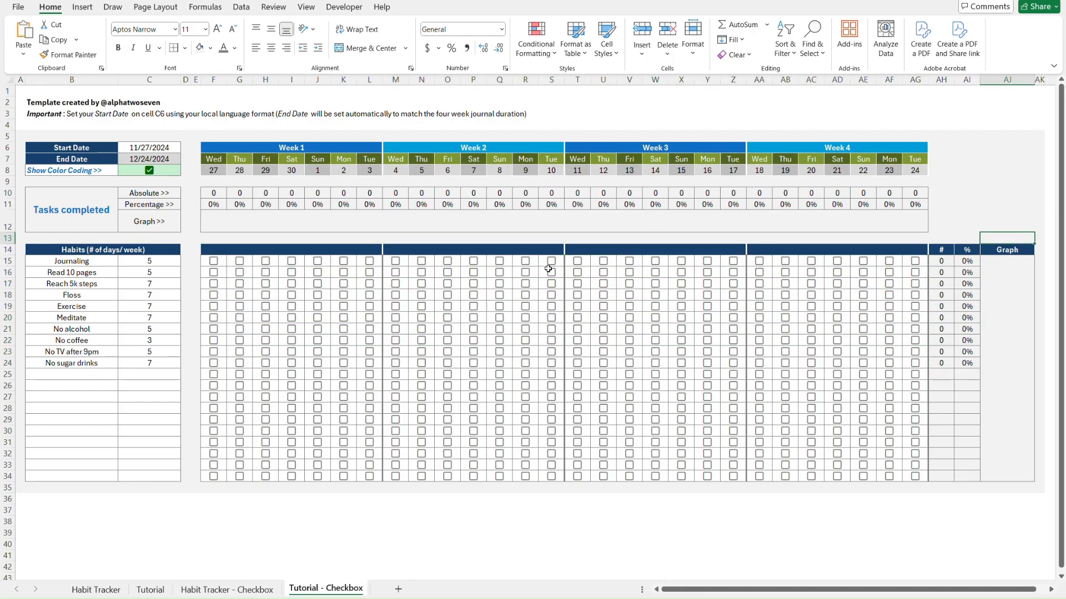
pyautogui.click(224, 249)
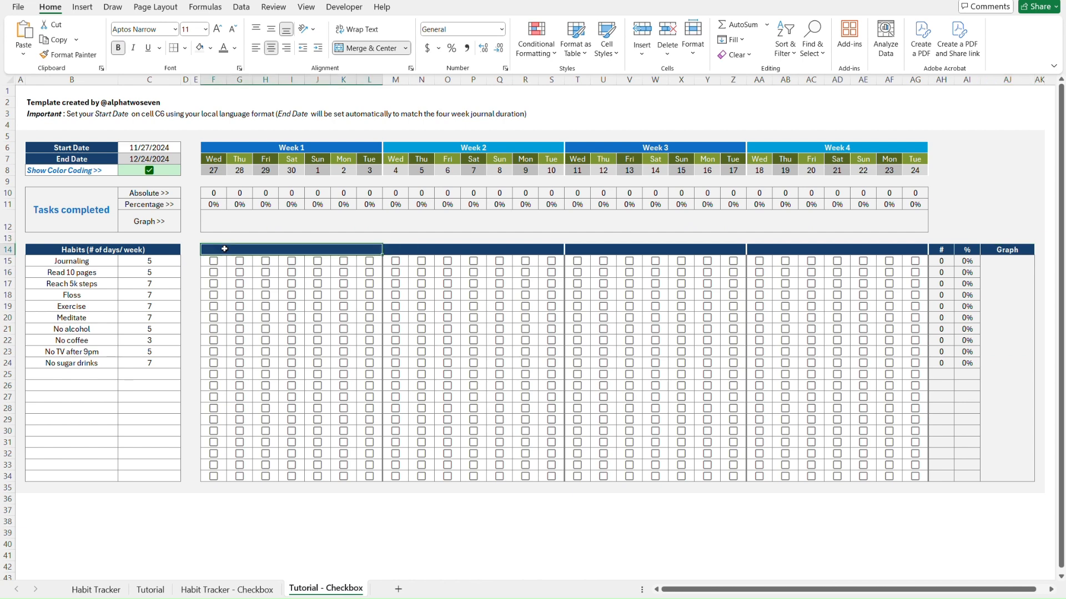
pyautogui.press('Down')
pyautogui.hotkey('ctrl', 'alt', 'v')
pyautogui.press('v')
pyautogui.press('Return')
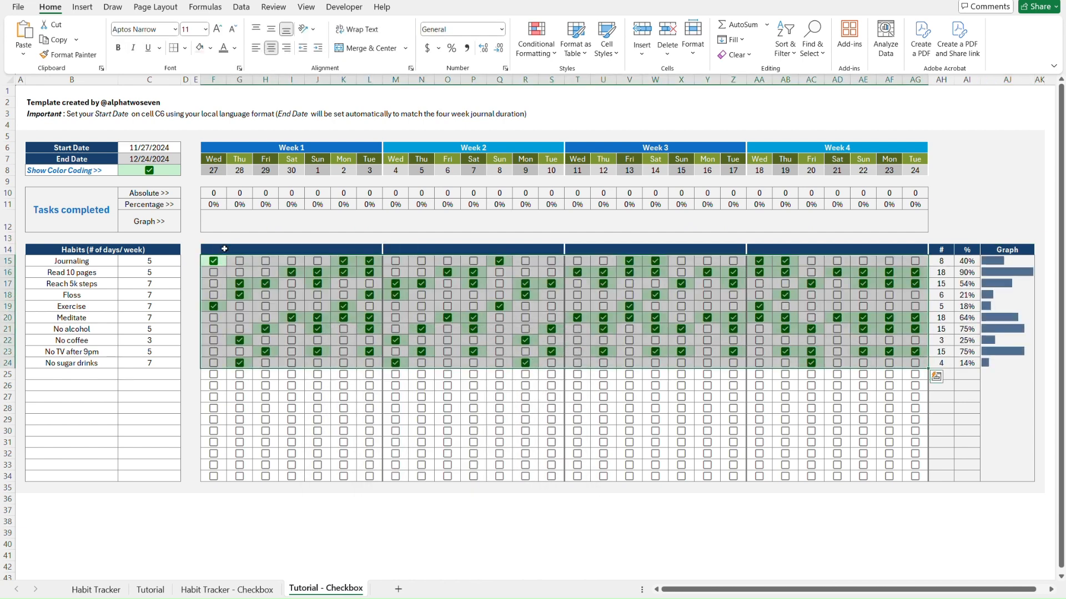
pyautogui.click(1021, 220)
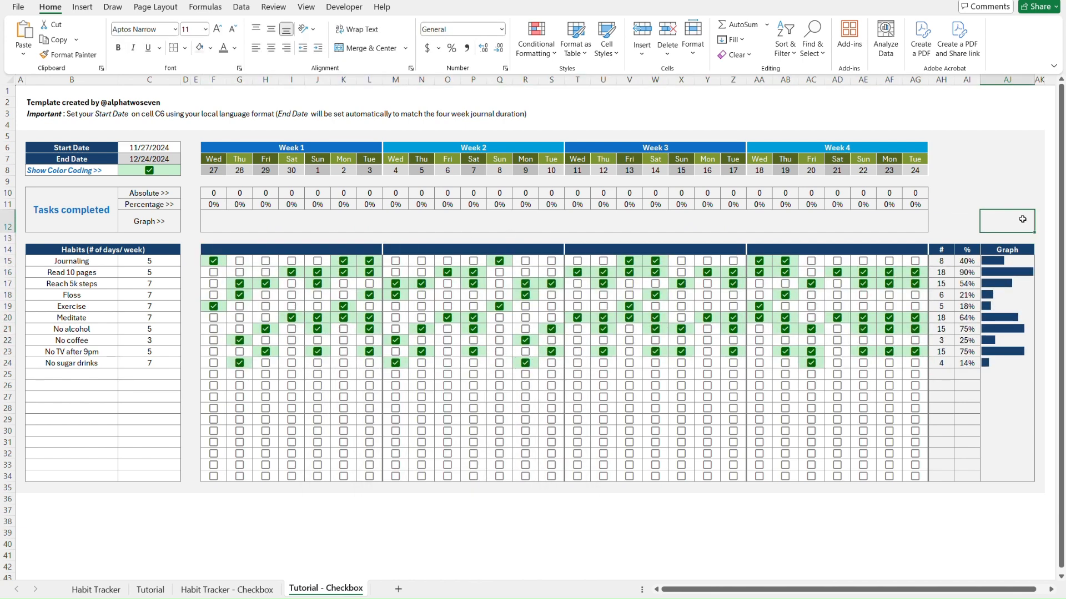
# Compare the Tutorial - Checkbox grid against Habit Tracker - Checkbox
pyautogui.hotkey('ctrl', 'pageup')
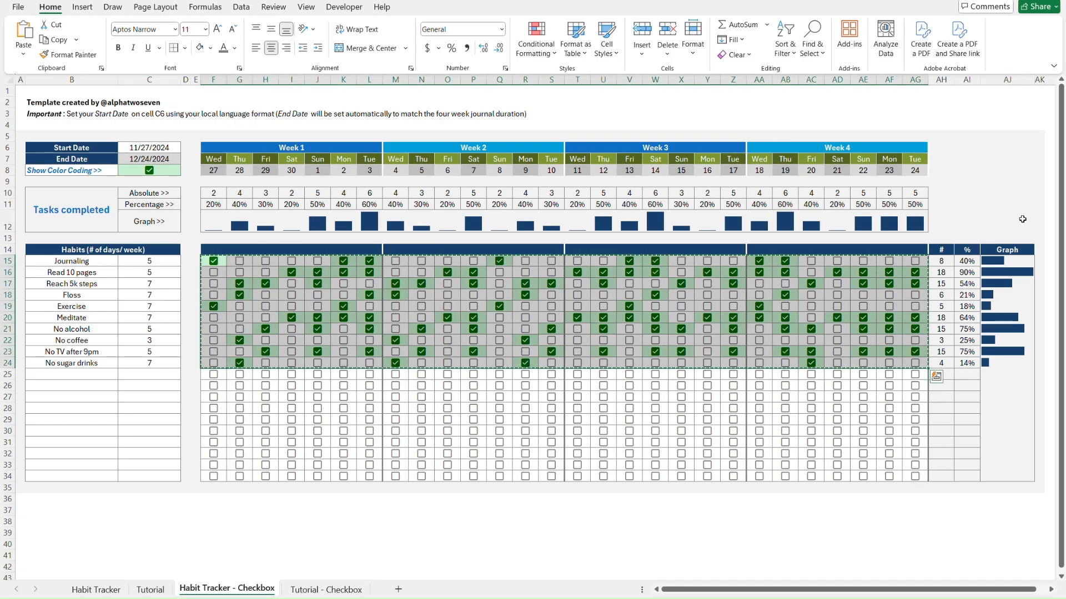
pyautogui.hotkey('ctrl', 'pagedown')
pyautogui.hotkey('ctrl', 'pageup')
pyautogui.hotkey('ctrl', 'pagedown')
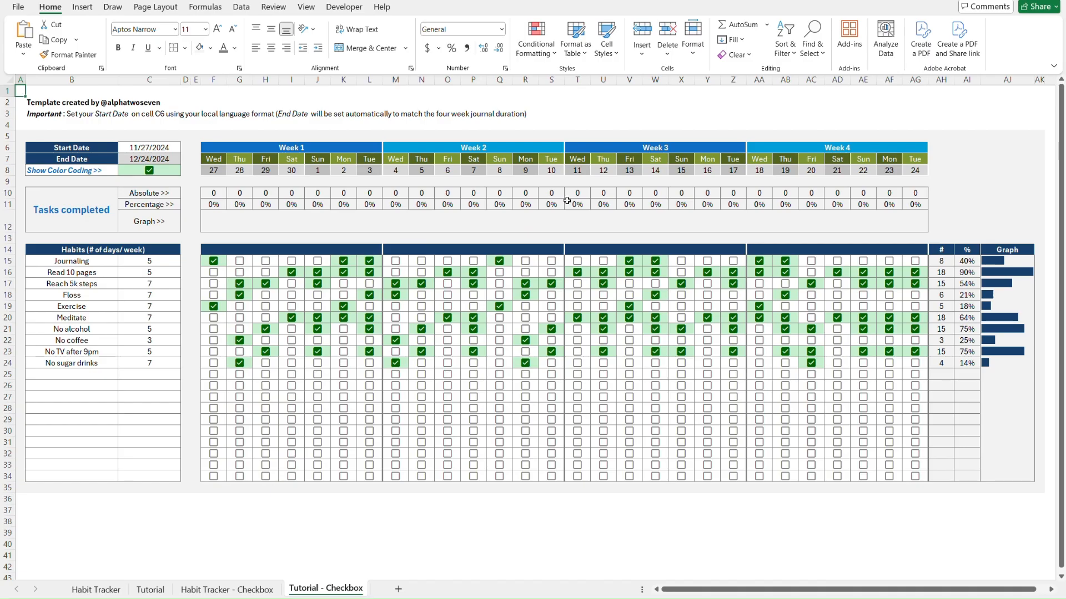
# Change F10's criterion so it reads COUNTIFS(F15:F34,TRUE)
pyautogui.click(220, 193)
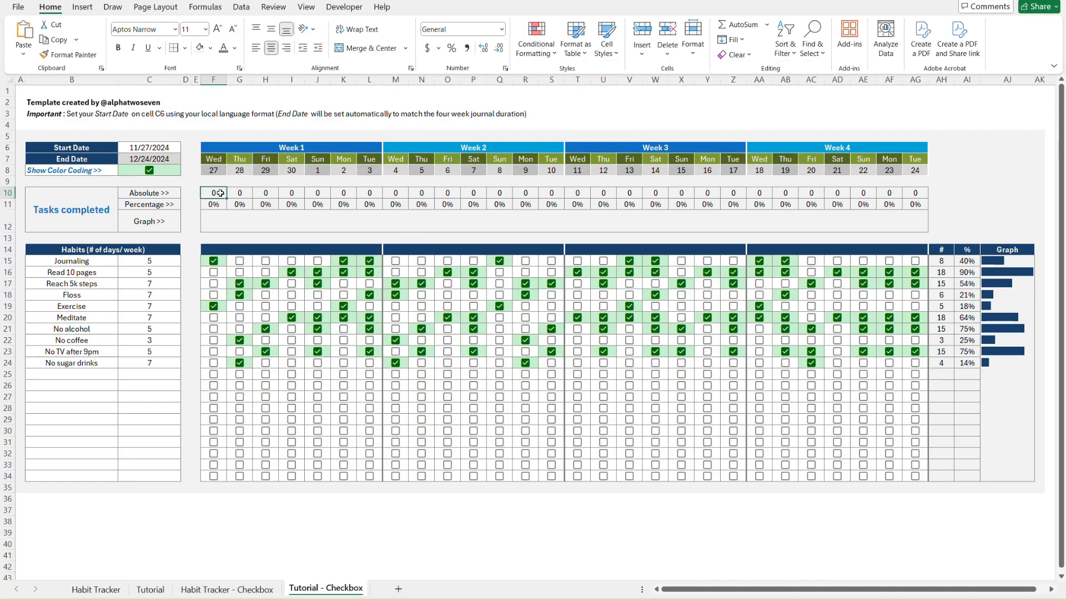
pyautogui.doubleClick(219, 193)
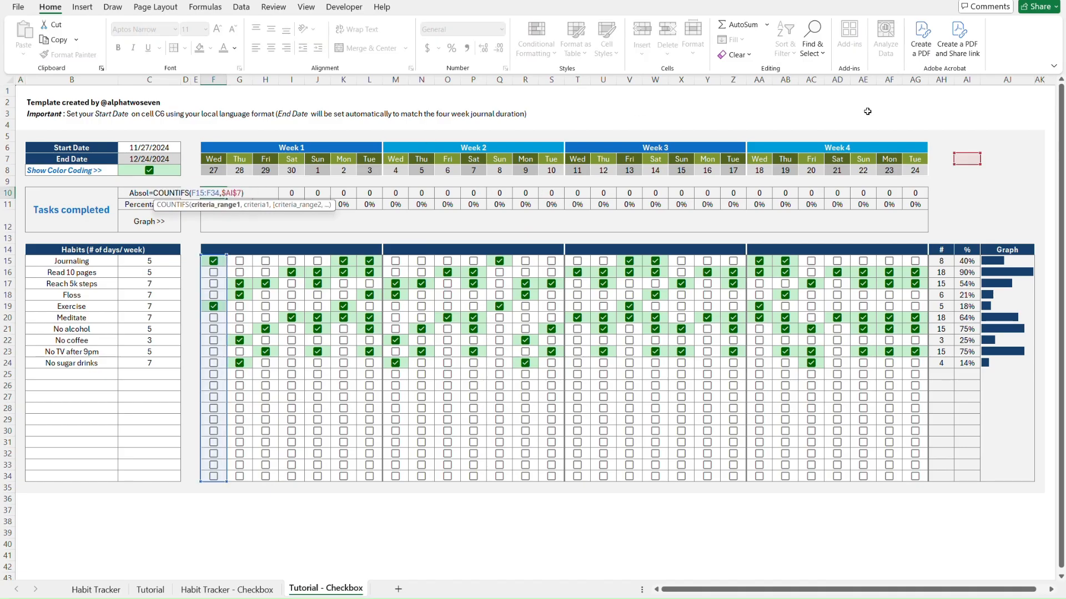
pyautogui.click(223, 193)
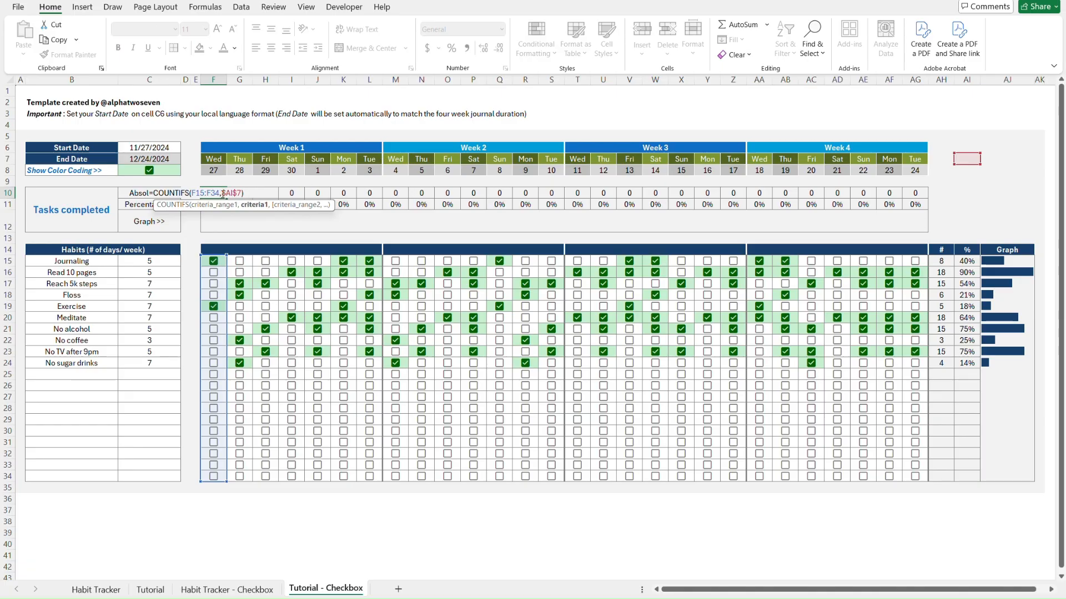
pyautogui.press('Delete')
pyautogui.press('Delete')
pyautogui.press('Delete')
pyautogui.press('Delete')
pyautogui.write('TRUE')
pyautogui.press('Return')
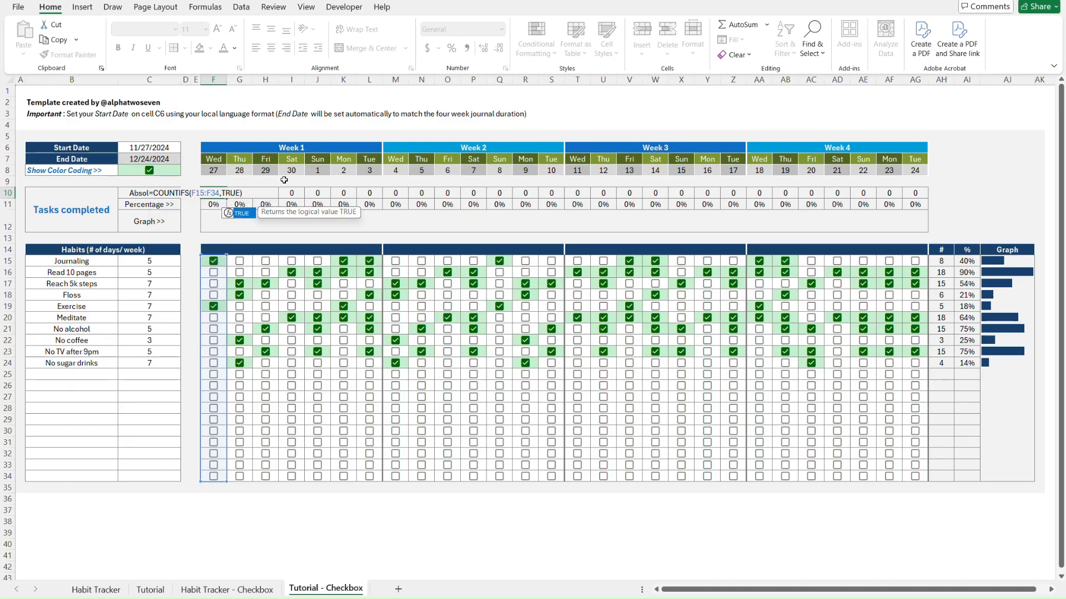
pyautogui.press('Up')
# Paste the F10 count formula across F10:AG10 as formulas only
pyautogui.hotkey('ctrl', 'c')
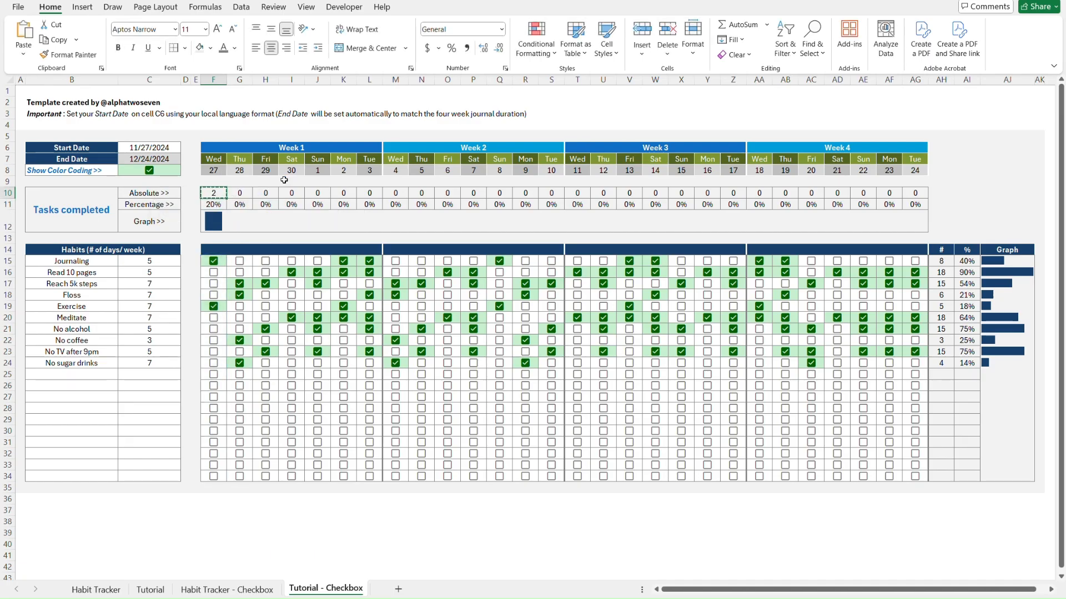
pyautogui.hotkey('ctrl', 'shift', 'Right')
pyautogui.hotkey('ctrl', 'alt', 'v')
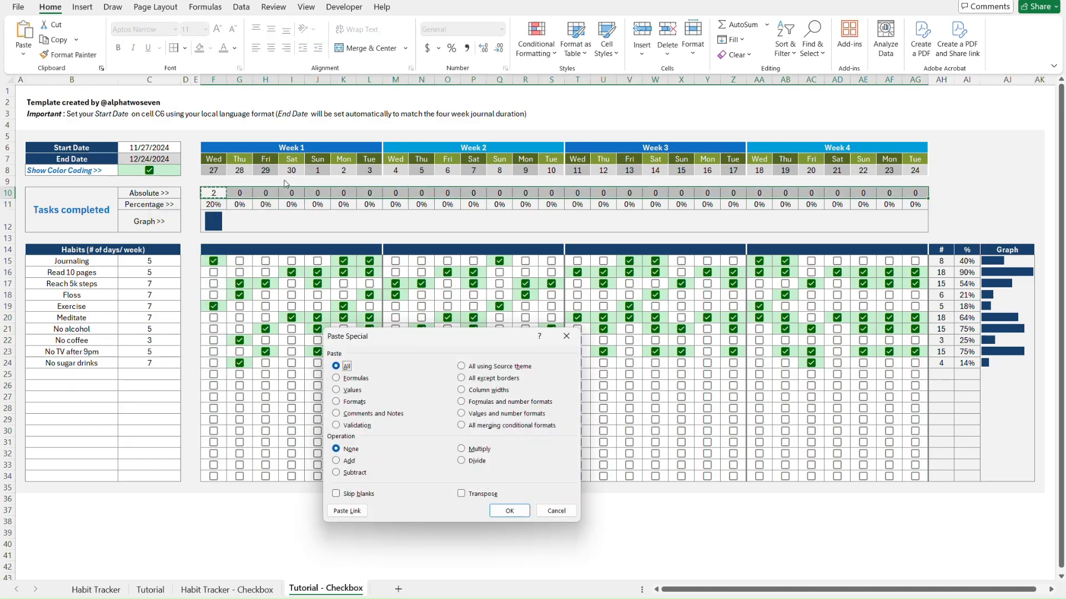
pyautogui.press('f')
pyautogui.press('Return')
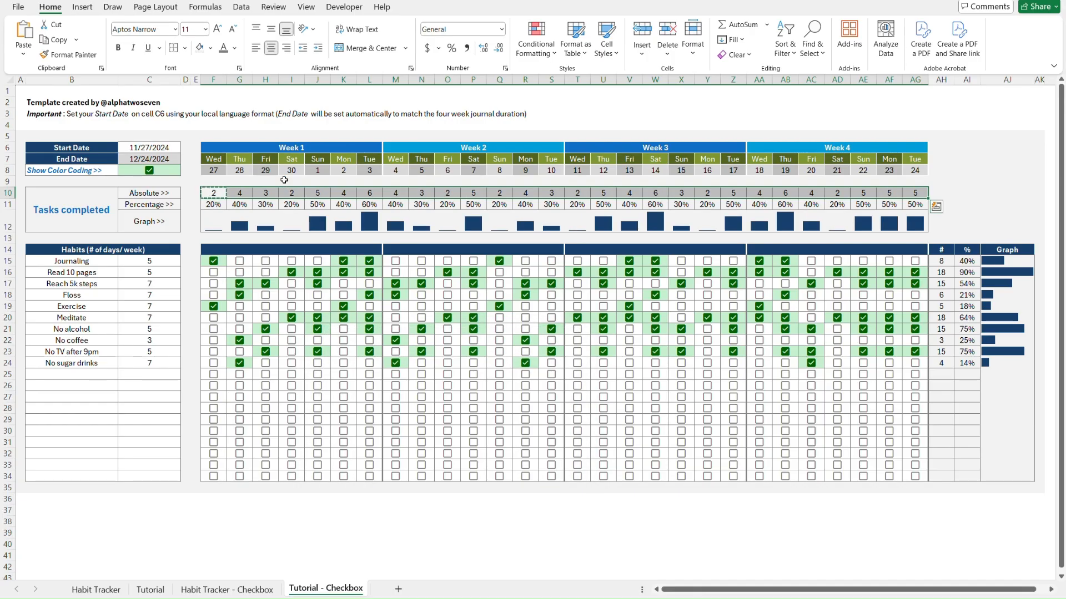
pyautogui.press('Escape')
pyautogui.press('Up')
# Compare Habit Tracker - Checkbox and Tutorial - Checkbox by flipping between them, ending on the Tutorial sheet
pyautogui.hotkey('ctrl', 'pageup')
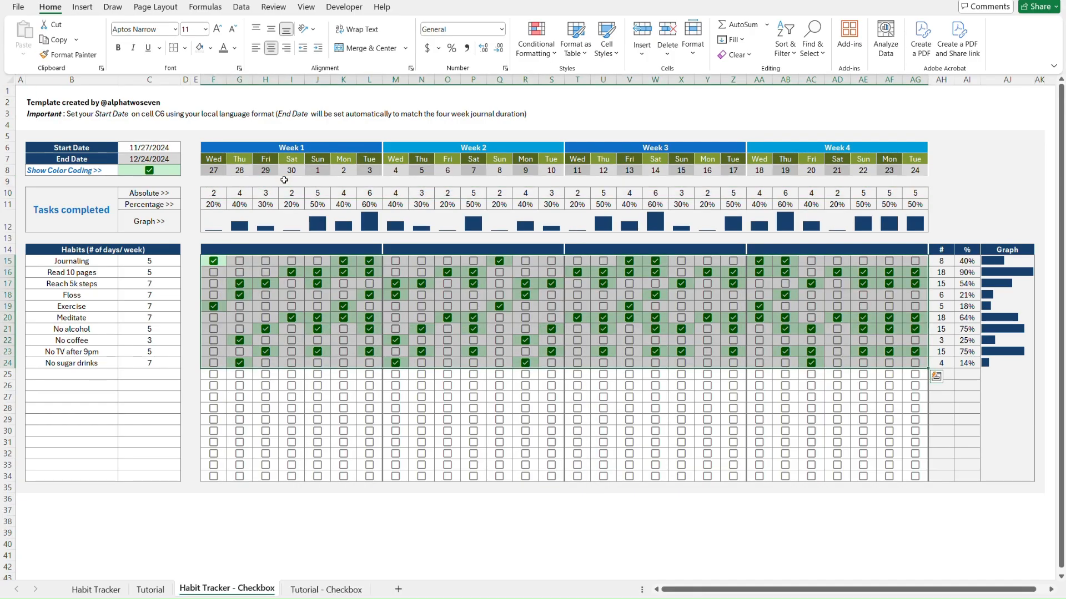
pyautogui.hotkey('ctrl', 'Home')
pyautogui.hotkey('ctrl', 'pagedown')
pyautogui.hotkey('ctrl', 'pageup')
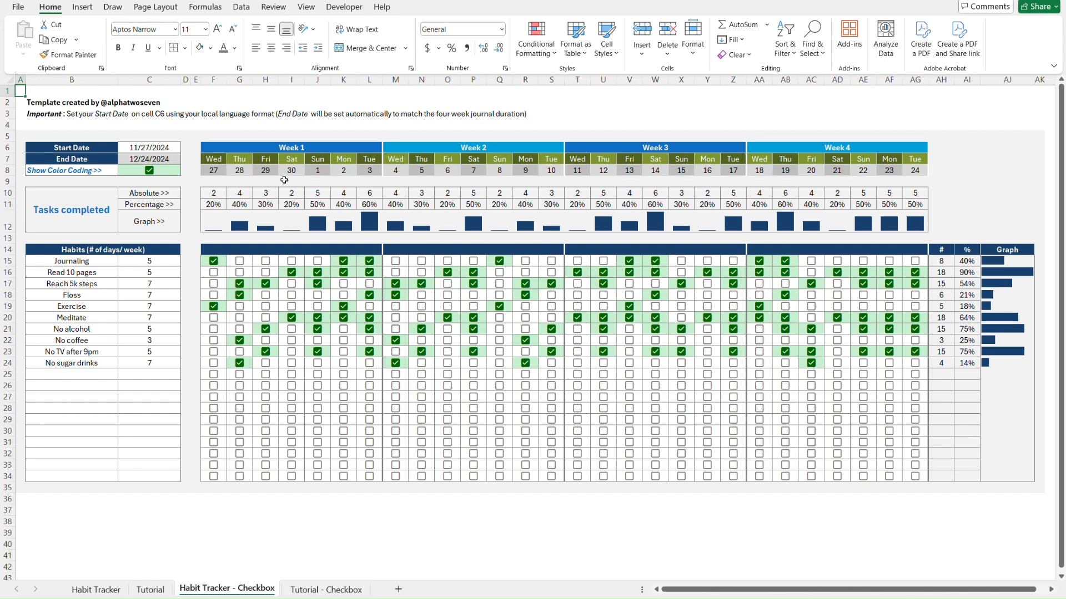
pyautogui.hotkey('ctrl', 'pagedown')
pyautogui.hotkey('ctrl', 'pageup')
pyautogui.hotkey('ctrl', 'pagedown')
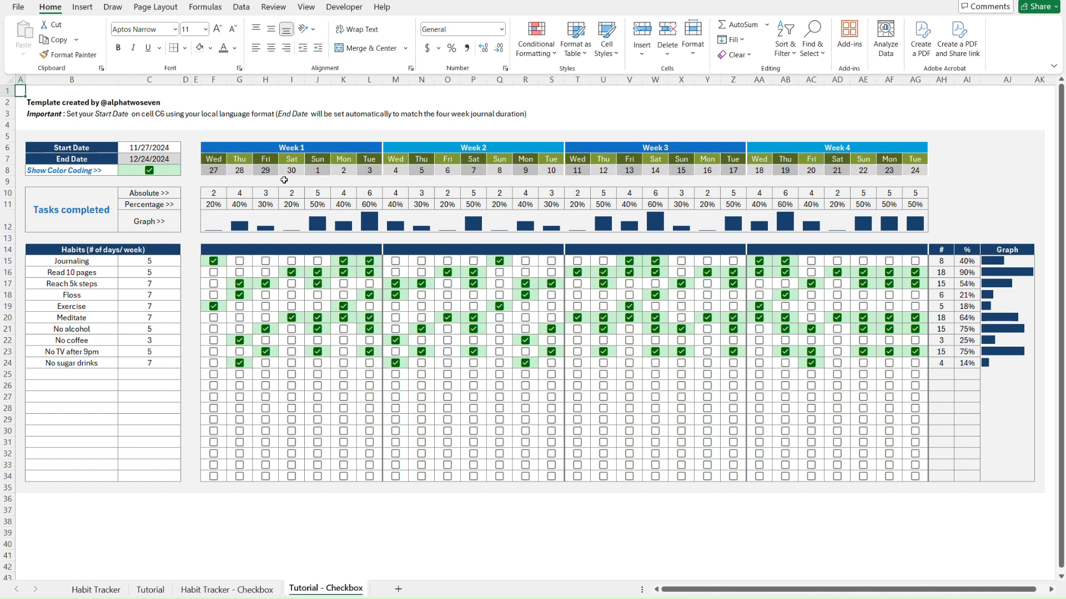
pyautogui.hotkey('ctrl', 'pageup')
pyautogui.hotkey('ctrl', 'pagedown')
pyautogui.hotkey('ctrl', 'pageup')
pyautogui.hotkey('ctrl', 'pagedown')
pyautogui.hotkey('ctrl', 'pageup')
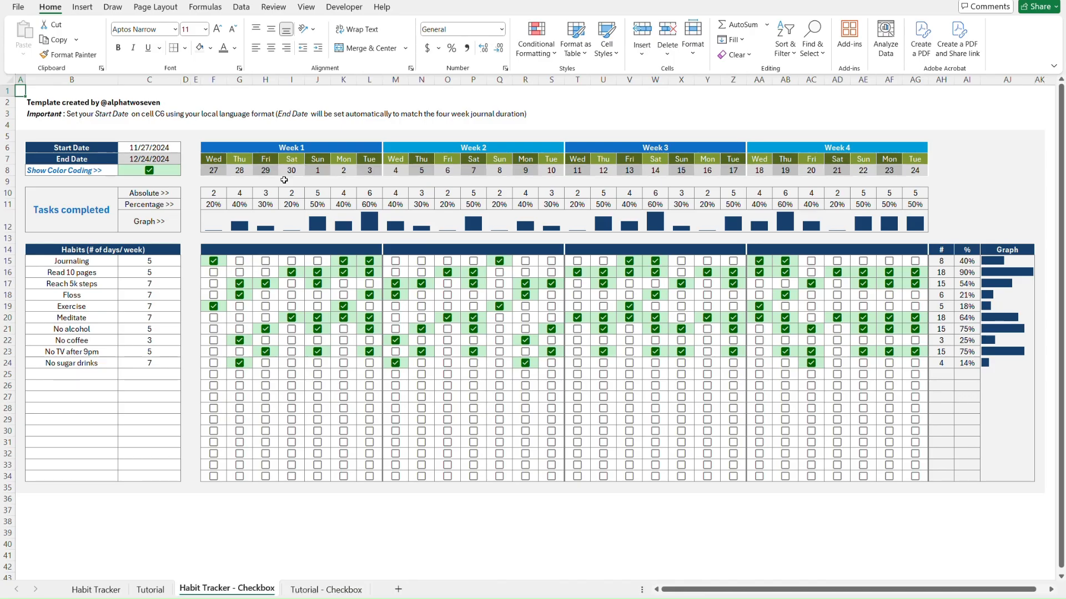
pyautogui.hotkey('ctrl', 'pageup')
pyautogui.hotkey('ctrl', 'pageup')
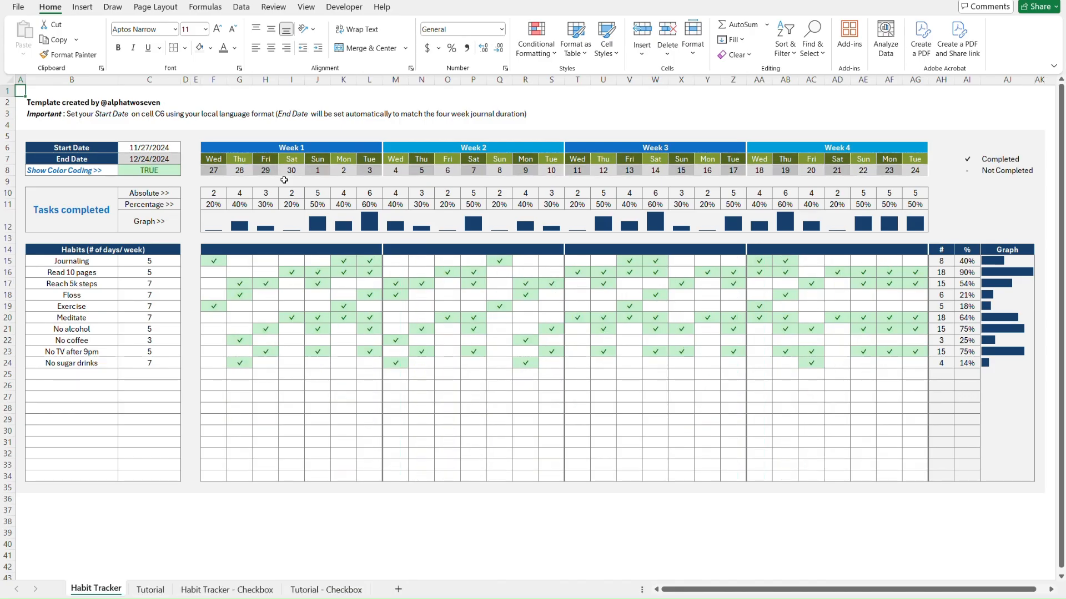
pyautogui.hotkey('ctrl', 'pagedown')
pyautogui.hotkey('ctrl', 'pagedown')
pyautogui.hotkey('ctrl', 'pagedown')
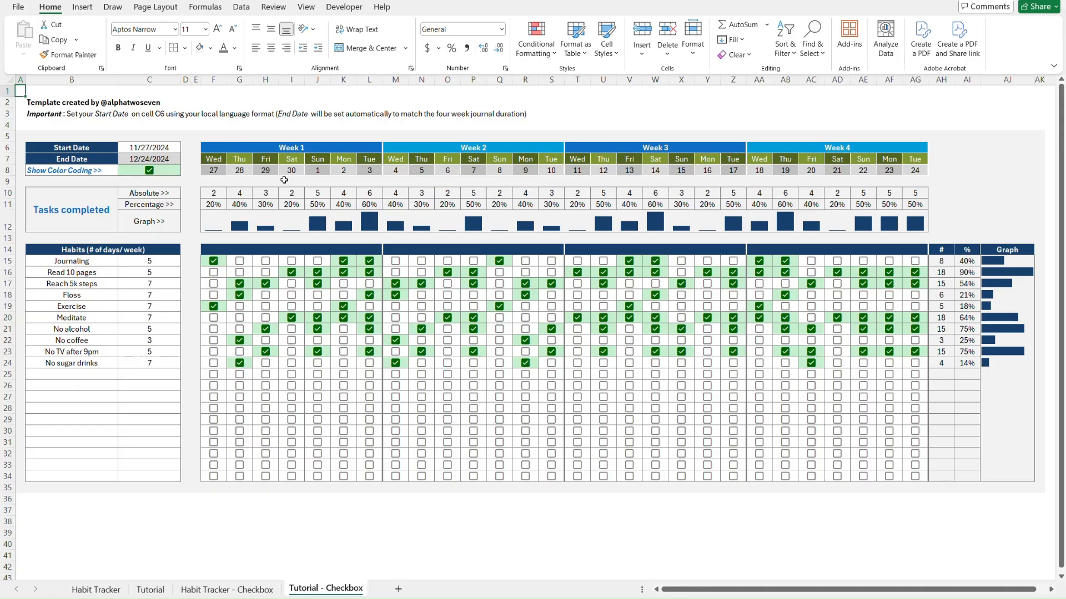
pyautogui.hotkey('ctrl', 'pageup')
pyautogui.hotkey('ctrl', 'pagedown')
pyautogui.hotkey('ctrl', 'pageup')
pyautogui.hotkey('ctrl', 'pagedown')
pyautogui.hotkey('ctrl', 'pageup')
pyautogui.hotkey('ctrl', 'pageup')
pyautogui.hotkey('ctrl', 'pageup')
pyautogui.hotkey('ctrl', 'pagedown')
pyautogui.hotkey('ctrl', 'pageup')
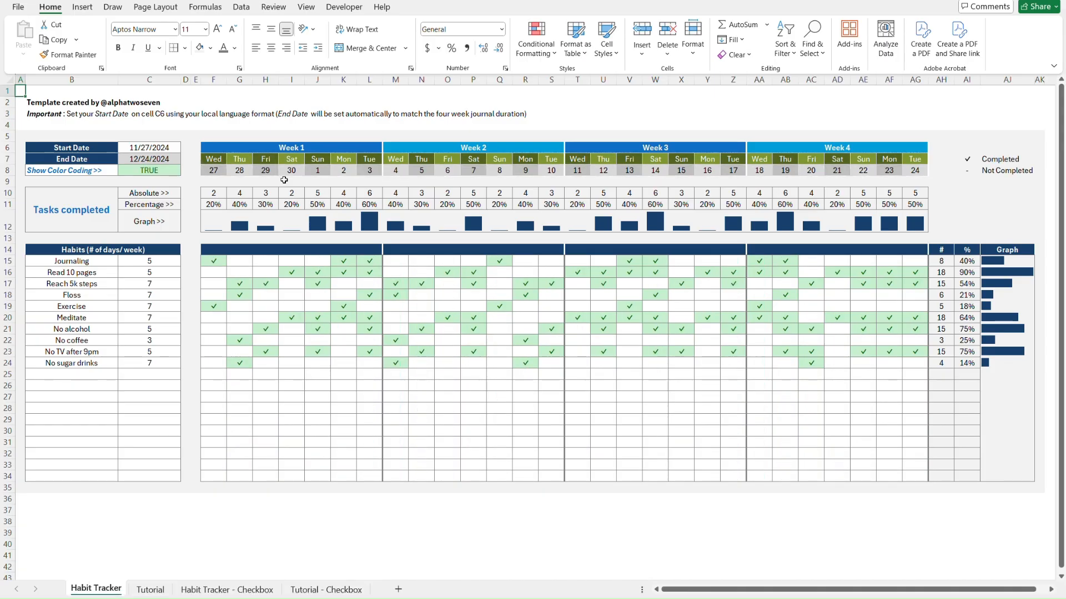
pyautogui.hotkey('ctrl', 'pagedown')
pyautogui.hotkey('ctrl', 'pageup')
pyautogui.hotkey('ctrl', 'pagedown')
pyautogui.hotkey('ctrl', 'pagedown')
pyautogui.hotkey('ctrl', 'pagedown')
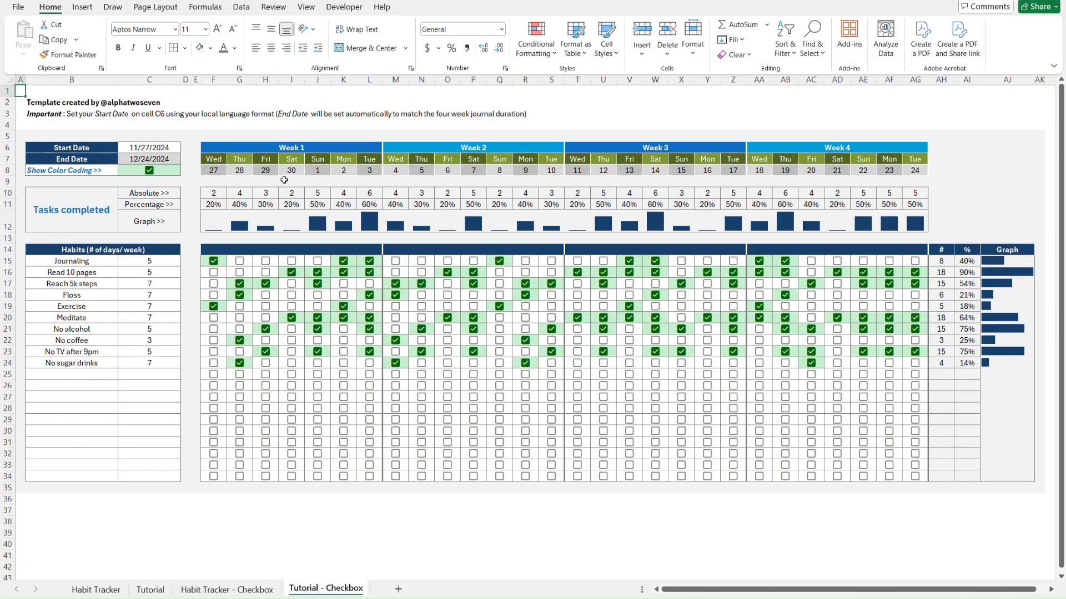
pyautogui.hotkey('ctrl', 'pageup')
pyautogui.hotkey('ctrl', 'pageup')
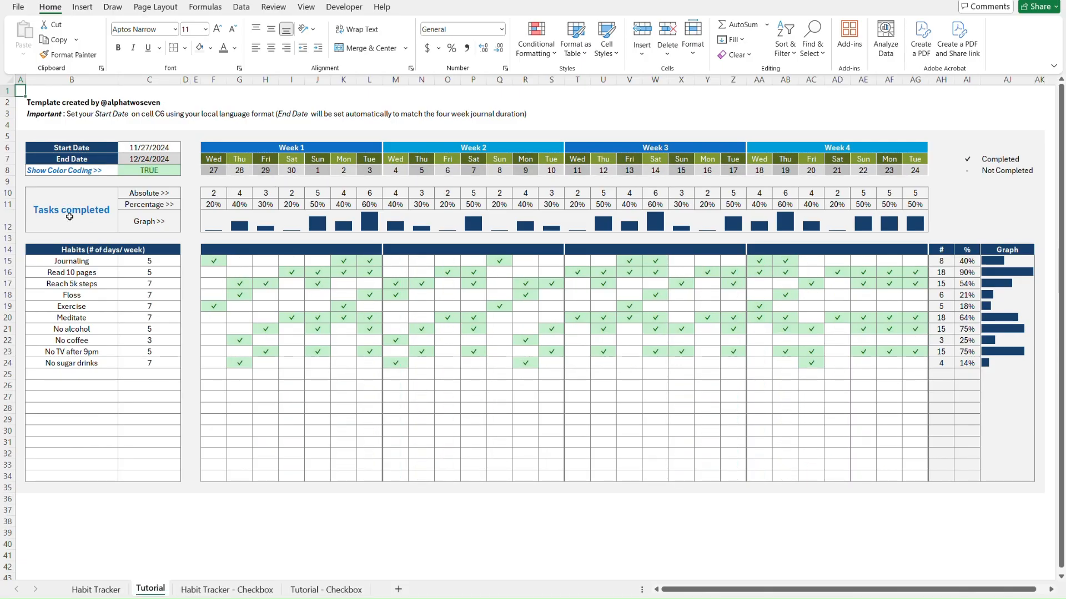
# Enter =IF(F15=$AI$7,TRUE,FALSE) in F37 and copy the cell
pyautogui.click(214, 509)
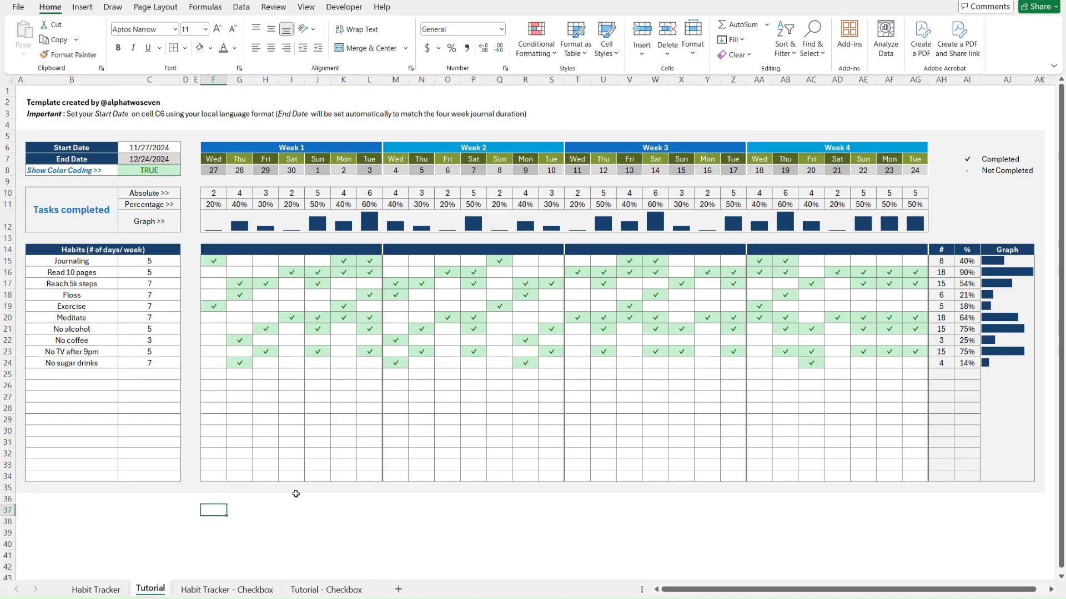
pyautogui.write('=IF(')
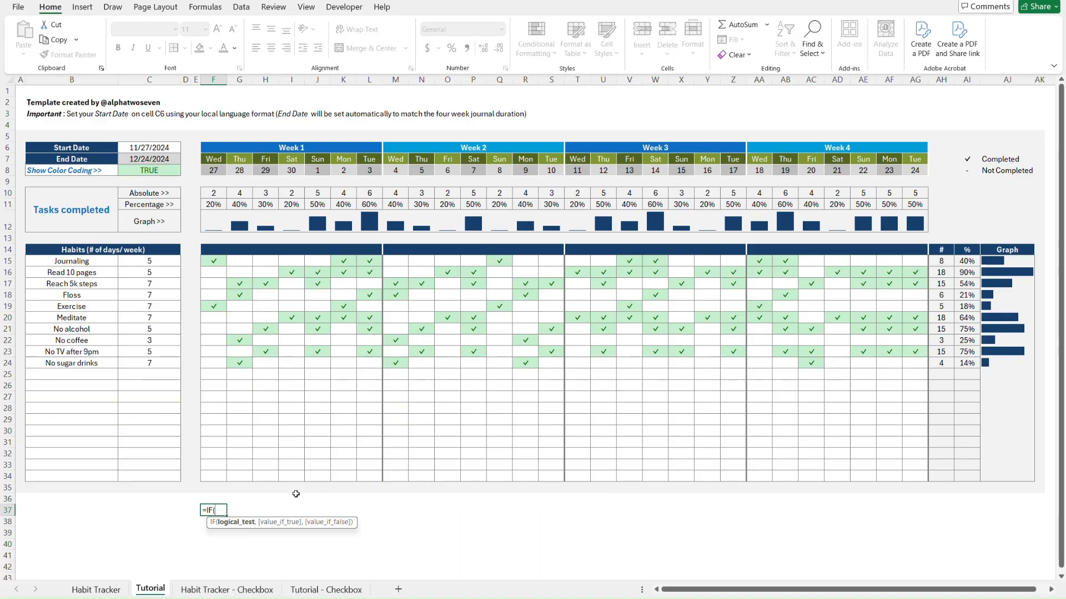
pyautogui.click(222, 261)
pyautogui.write('=')
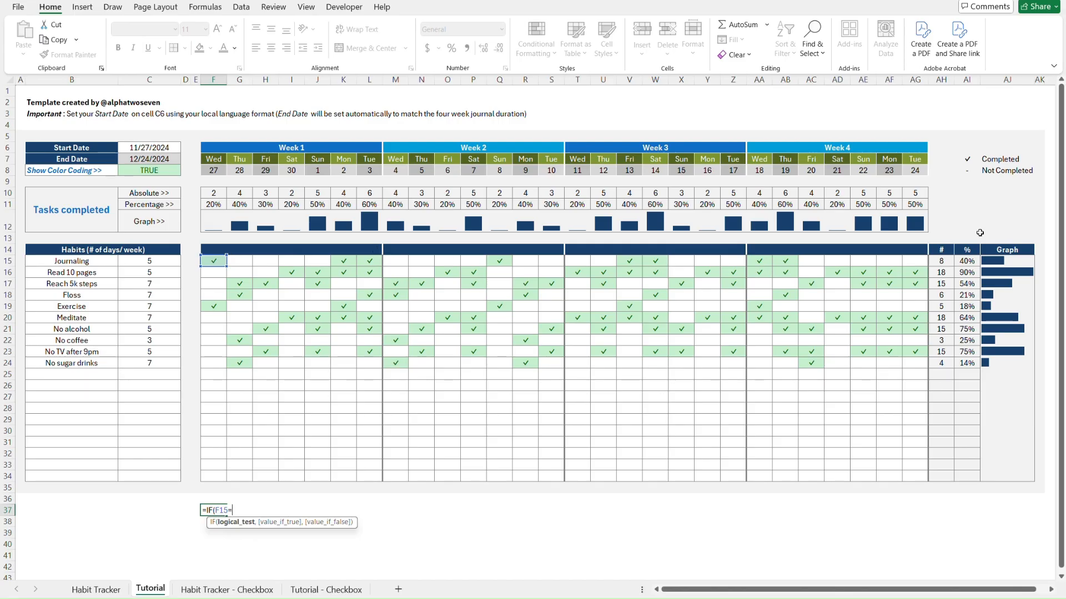
pyautogui.click(967, 161)
pyautogui.press('F4')
pyautogui.write(',')
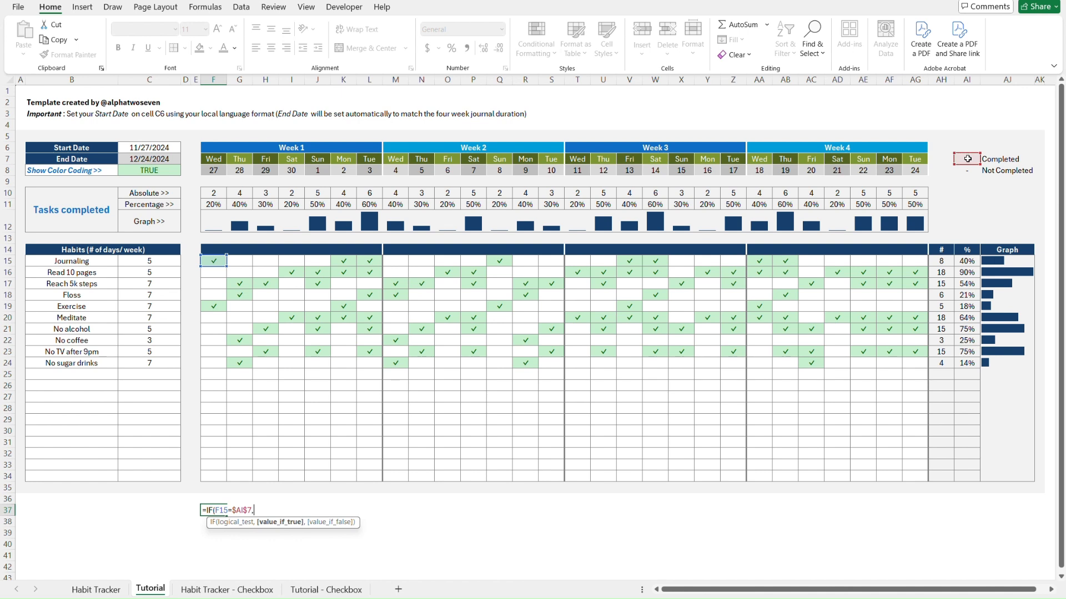
pyautogui.write('TRUE,F')
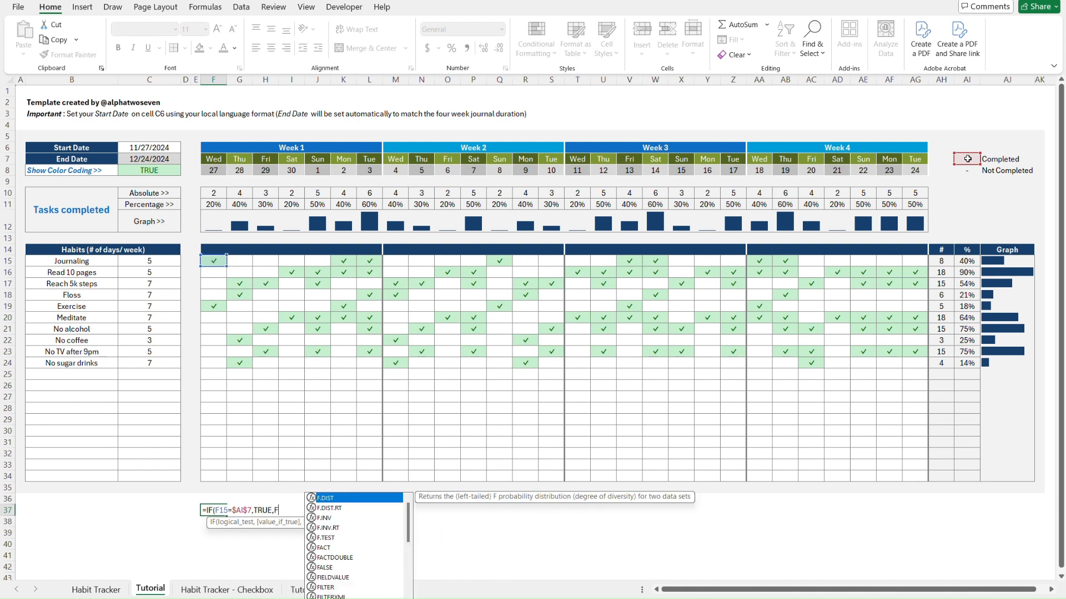
pyautogui.write('ALSE')
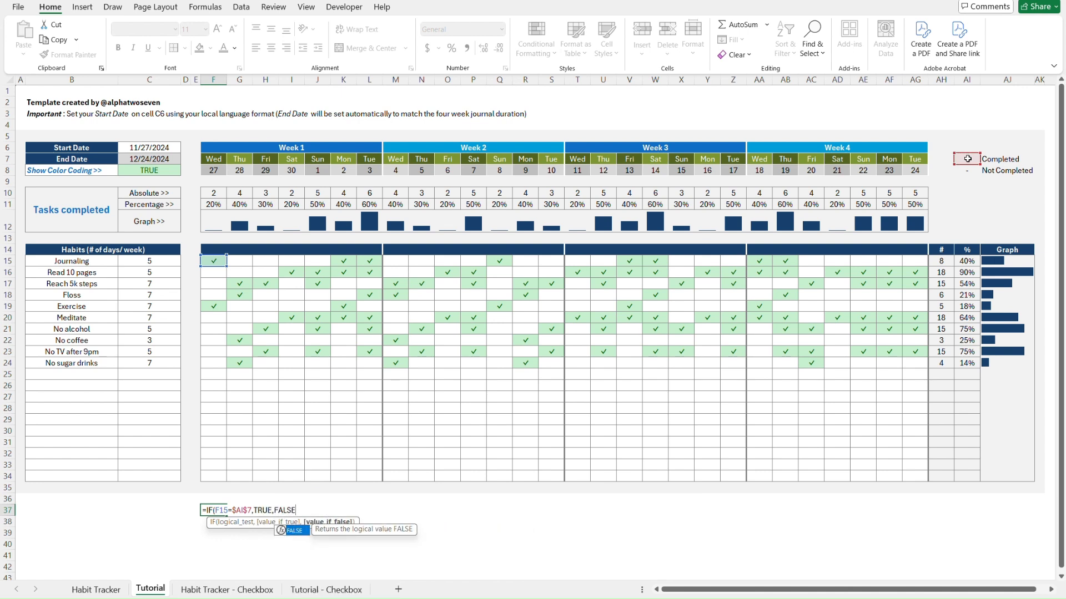
pyautogui.press('Return')
pyautogui.press('Up')
pyautogui.hotkey('ctrl', 'c')
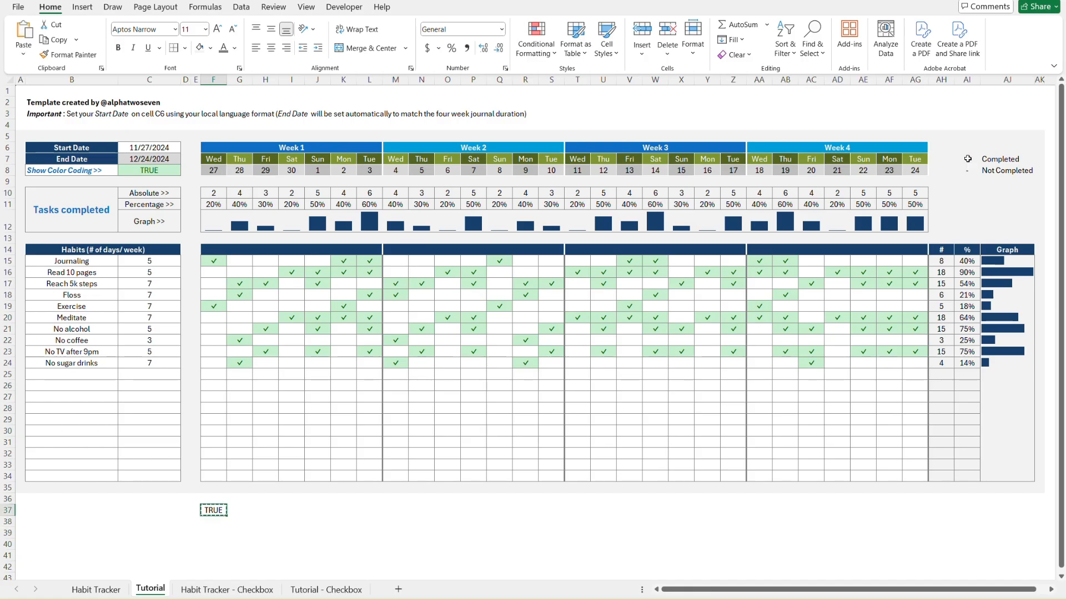
# Paste the F37 formula across F37:AG37 as formulas only, then fill it down to row 56
pyautogui.keyDown('shift'); pyautogui.click(919, 509); pyautogui.keyUp('shift')
pyautogui.hotkey('ctrl', 'alt', 'v')
pyautogui.press('f')
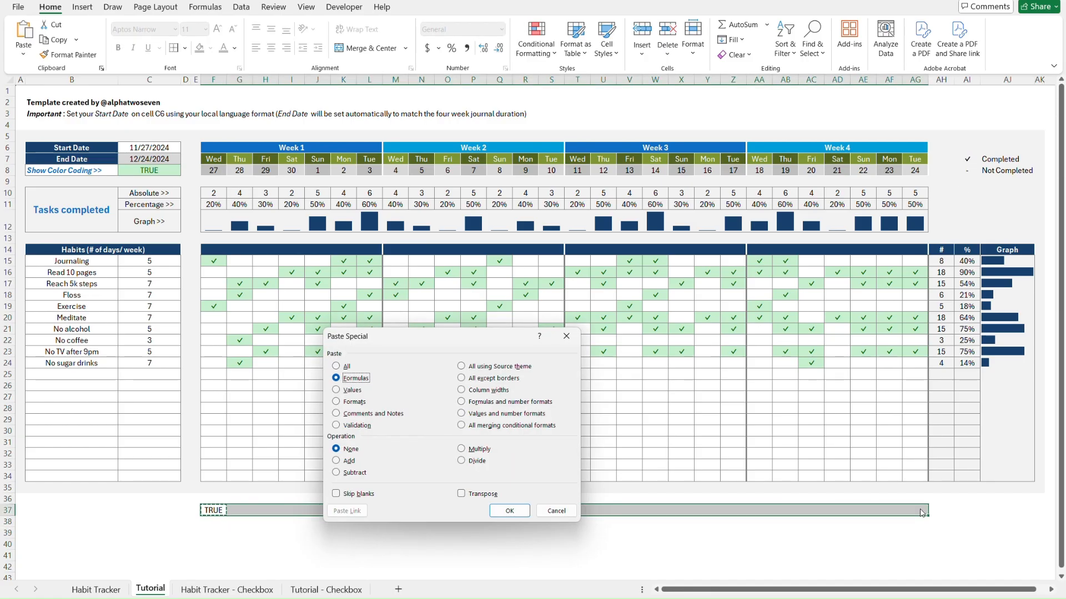
pyautogui.press('Return')
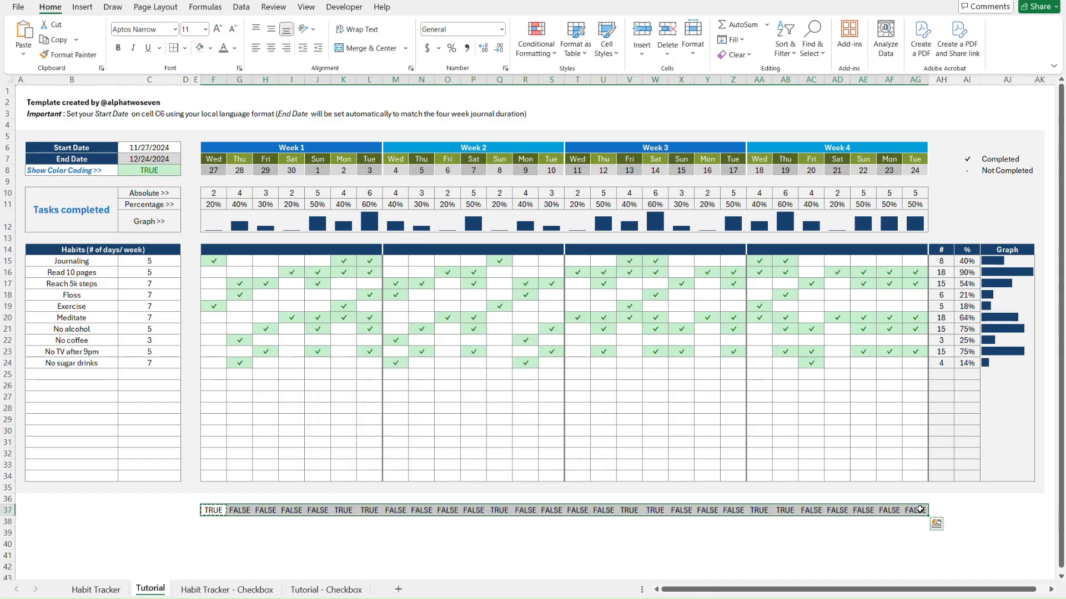
pyautogui.scroll(-4, 239, 339)
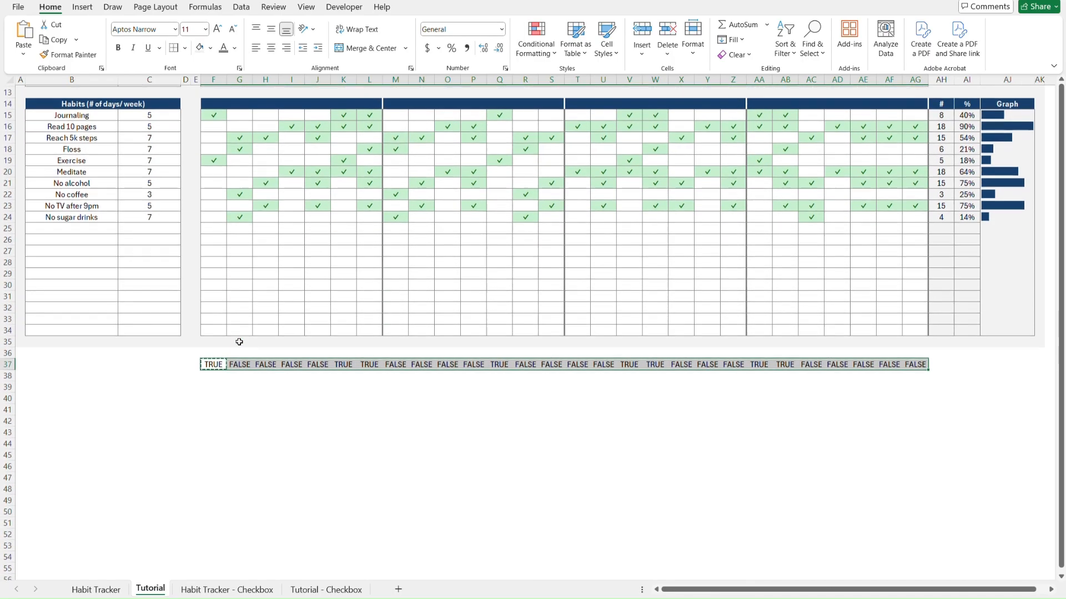
pyautogui.hotkey('shift', 'Down')
pyautogui.hotkey('shift', 'Down')
pyautogui.hotkey('shift', 'Down')
pyautogui.hotkey('shift', 'Down')
pyautogui.hotkey('shift', 'Down')
pyautogui.hotkey('shift', 'Down')
pyautogui.hotkey('shift', 'Down')
pyautogui.hotkey('shift', 'Down')
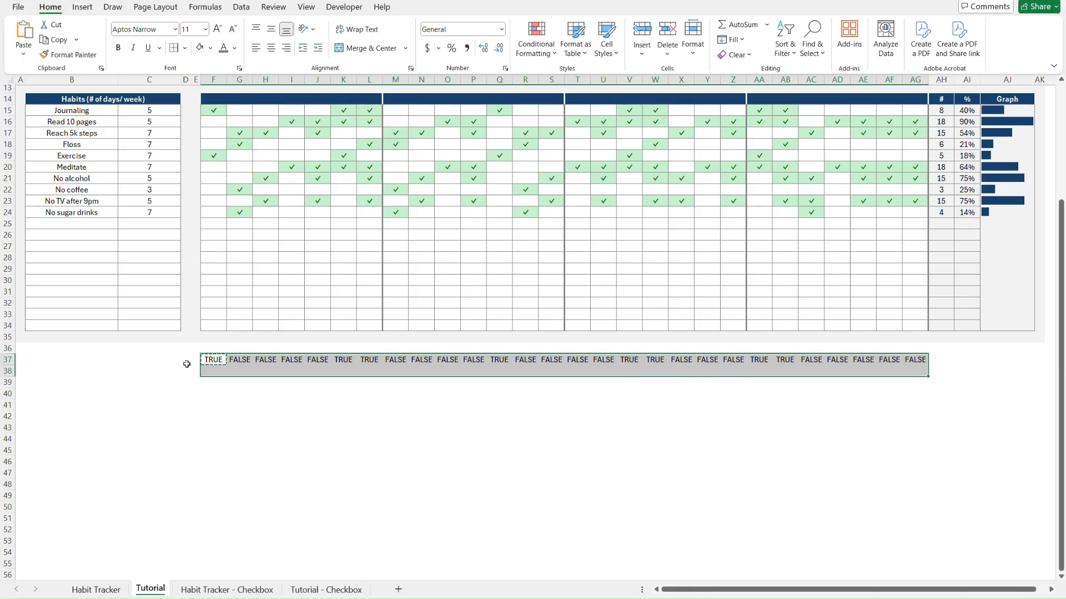
pyautogui.hotkey('shift', 'Down')
pyautogui.hotkey('shift', 'Down')
pyautogui.hotkey('shift', 'Down')
pyautogui.hotkey('shift', 'Down')
pyautogui.hotkey('shift', 'Down')
pyautogui.hotkey('shift', 'Down')
pyautogui.hotkey('shift', 'Down')
pyautogui.hotkey('shift', 'Down')
pyautogui.hotkey('shift', 'Down')
pyautogui.hotkey('shift', 'Down')
pyautogui.hotkey('shift', 'Down')
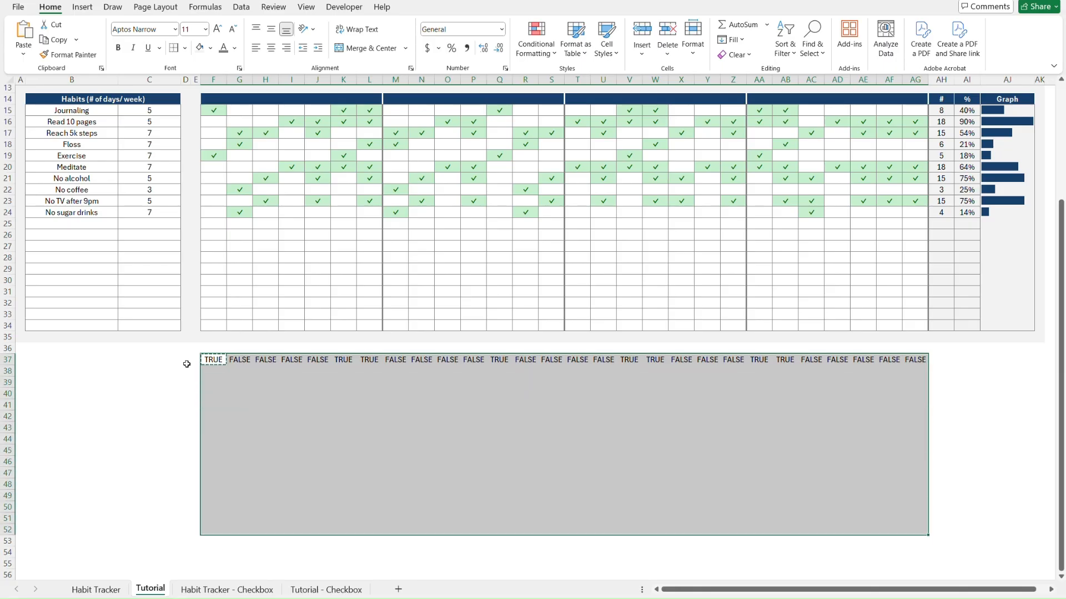
pyautogui.press('Return')
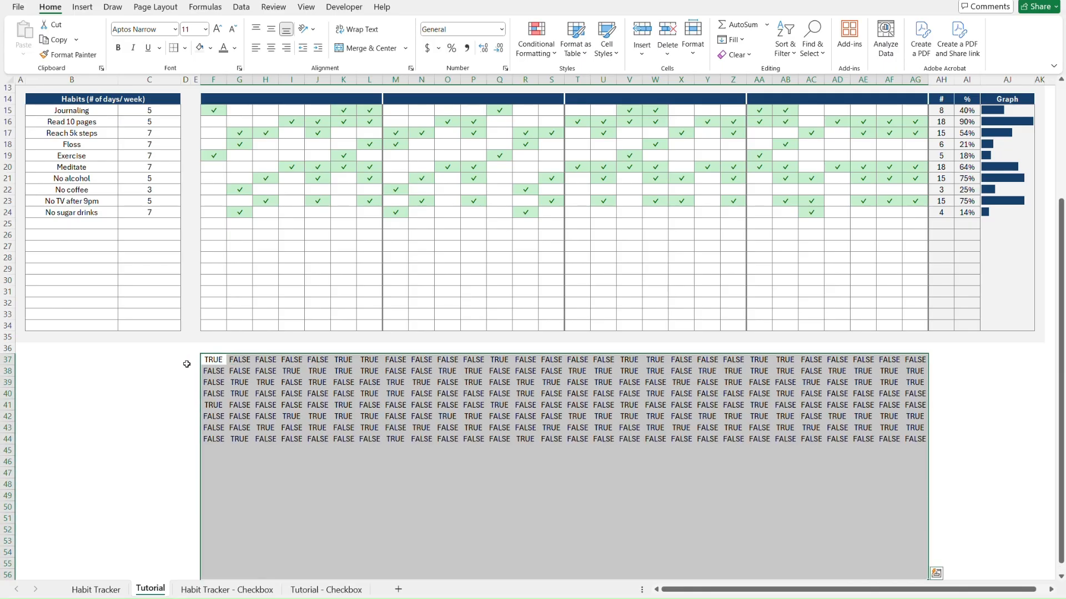
pyautogui.scroll(-1, 321, 403)
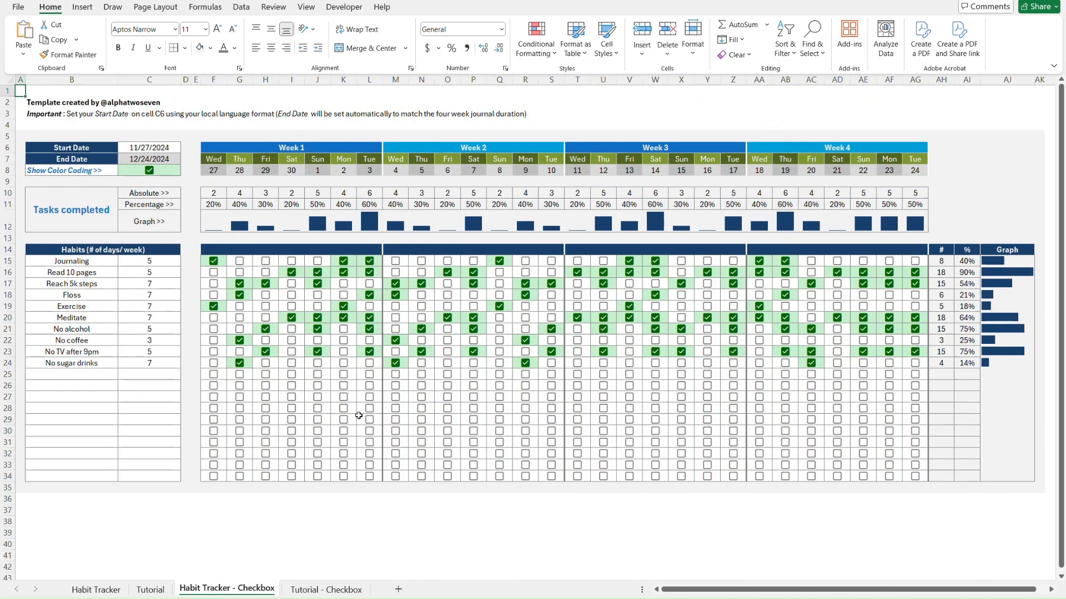
# Paste the copied TRUE/FALSE results as values into the Tutorial - Checkbox grid starting at F15
pyautogui.hotkey('ctrl', 'pagedown')
pyautogui.hotkey('ctrl', 'pagedown')
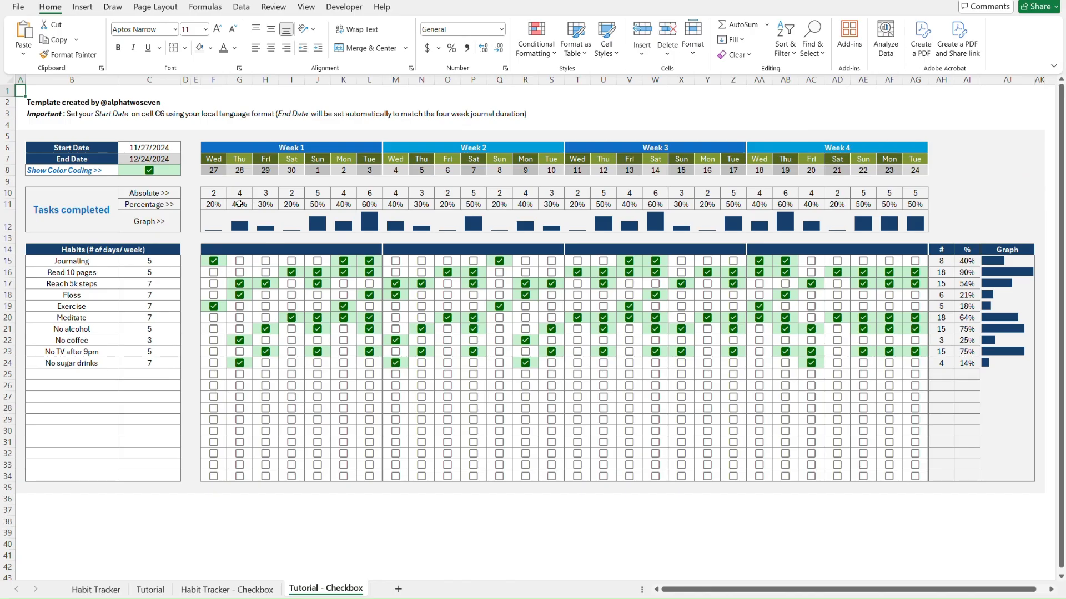
pyautogui.click(191, 260)
pyautogui.press('Right')
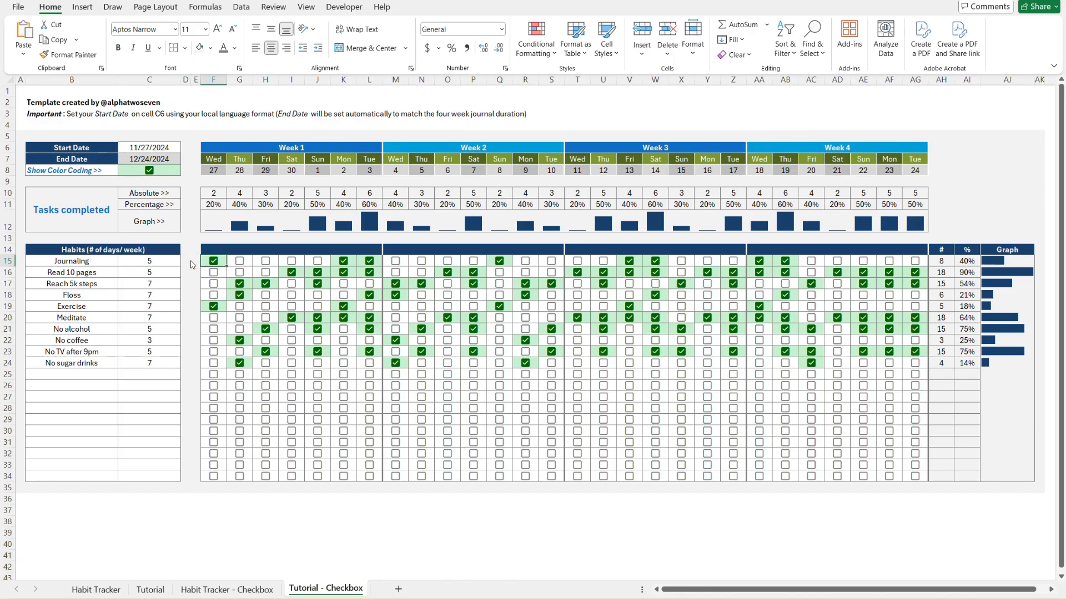
pyautogui.hotkey('ctrl', 'alt', 'v')
pyautogui.press('v')
pyautogui.press('Return')
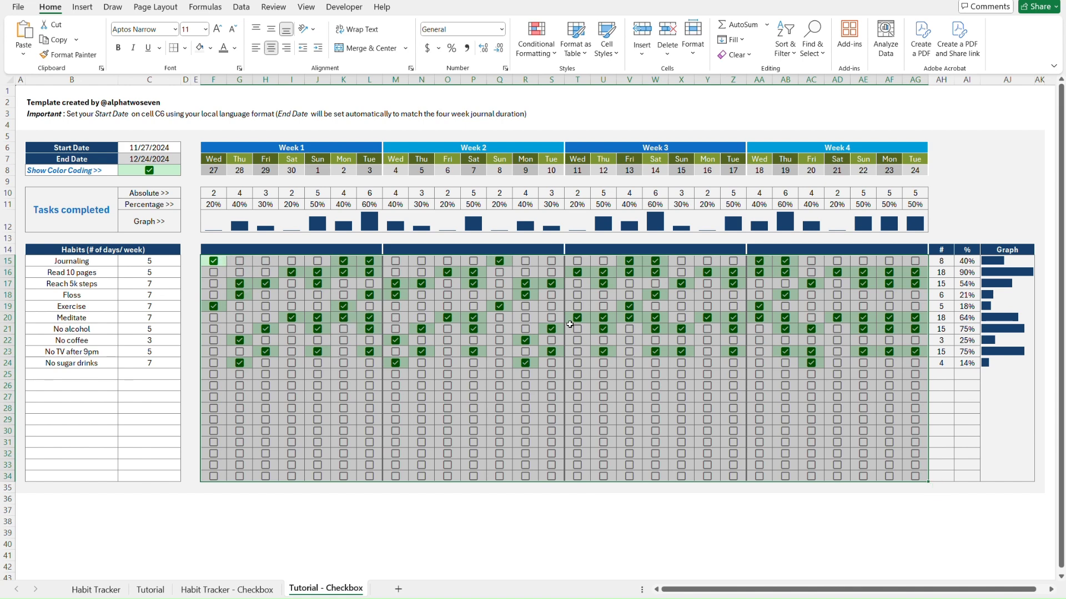
# Back on the Tutorial sheet, delete the helper block F37:AG56
pyautogui.hotkey('ctrl', 'pageup')
pyautogui.hotkey('ctrl', 'pageup')
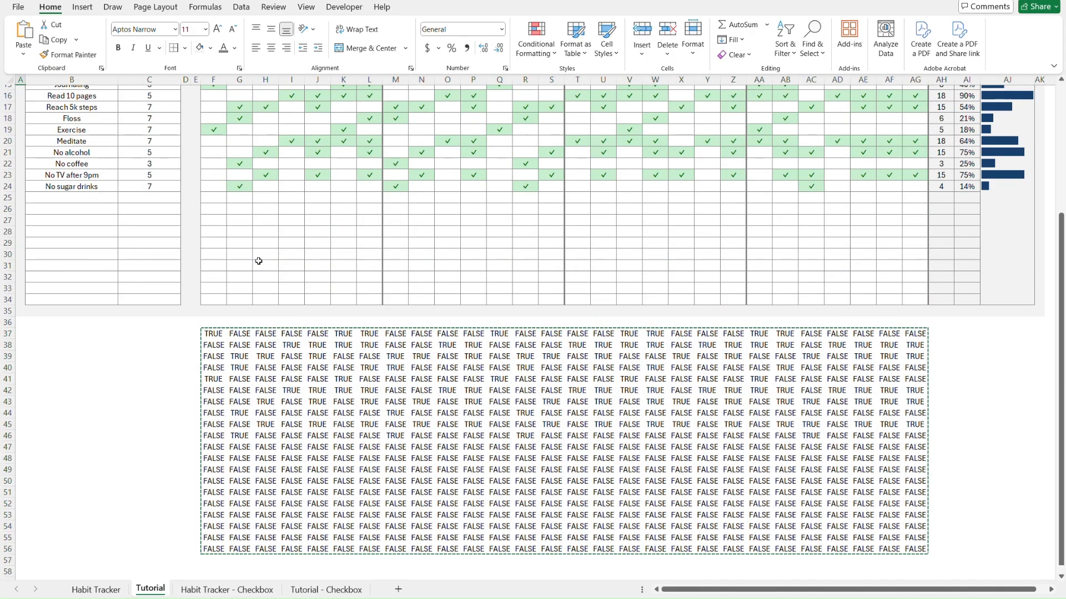
pyautogui.scroll(5, 257, 262)
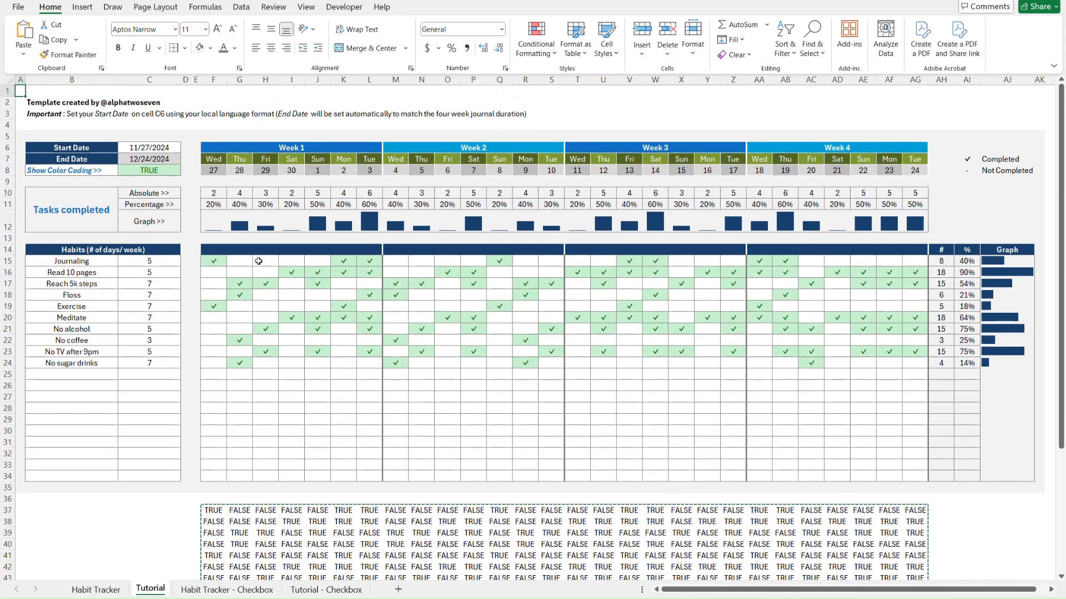
pyautogui.click(214, 509)
pyautogui.hotkey('ctrl', 'shift', 'Right')
pyautogui.hotkey('ctrl', 'shift', 'Down')
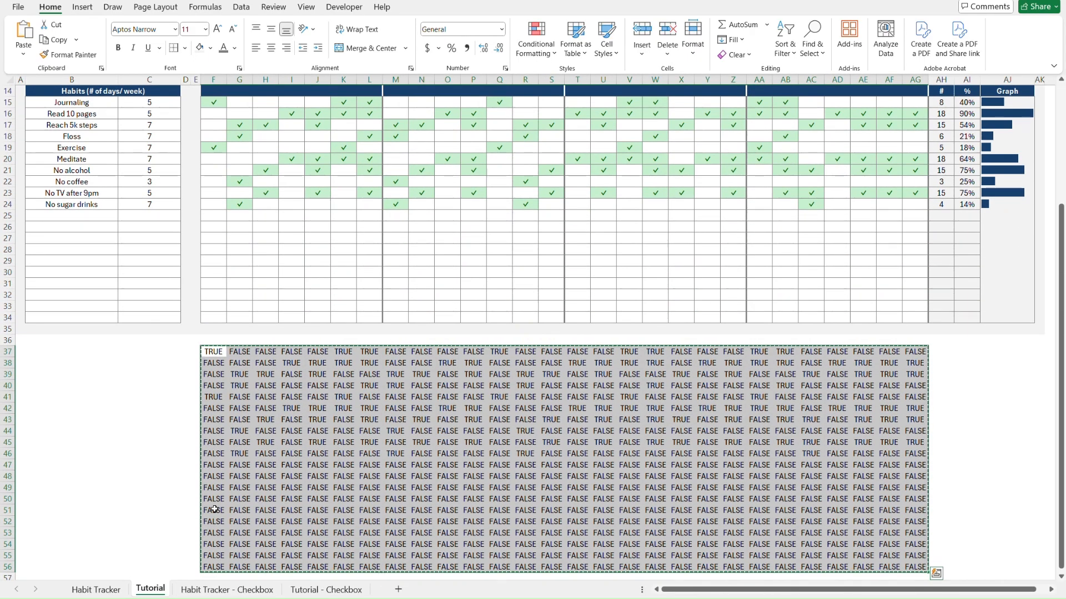
pyautogui.press('Delete')
pyautogui.hotkey('ctrl', 'Home')
# Insert a blank row at row 26 of the Habit Tracker habit list and select B26
pyautogui.hotkey('ctrl', 'pageup')
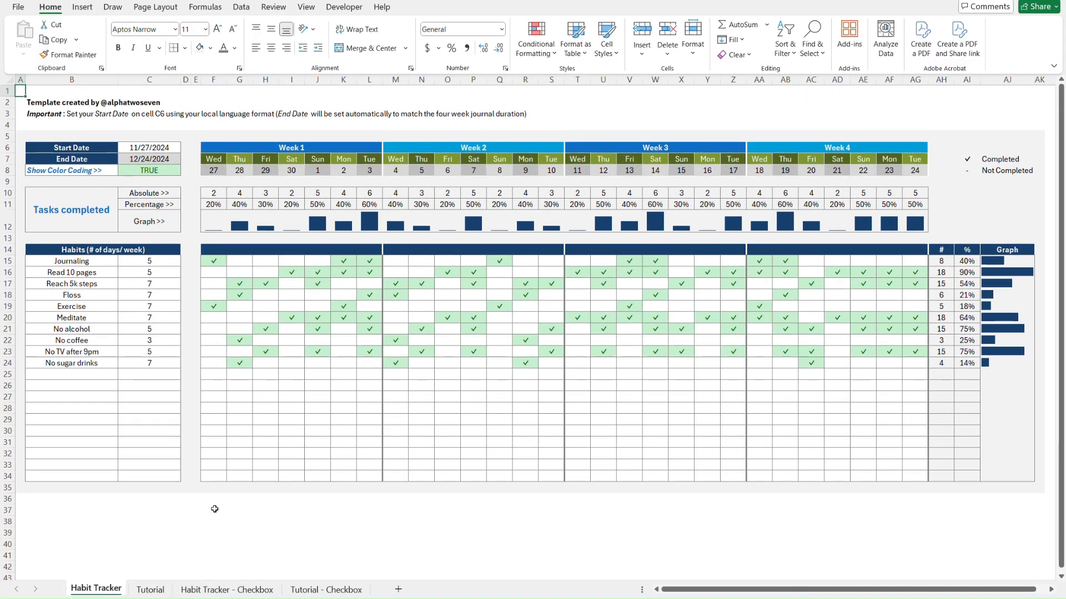
pyautogui.hotkey('ctrl', 'pagedown')
pyautogui.hotkey('ctrl', 'pagedown')
pyautogui.hotkey('ctrl', 'pageup')
pyautogui.hotkey('ctrl', 'pageup')
pyautogui.click(19, 465)
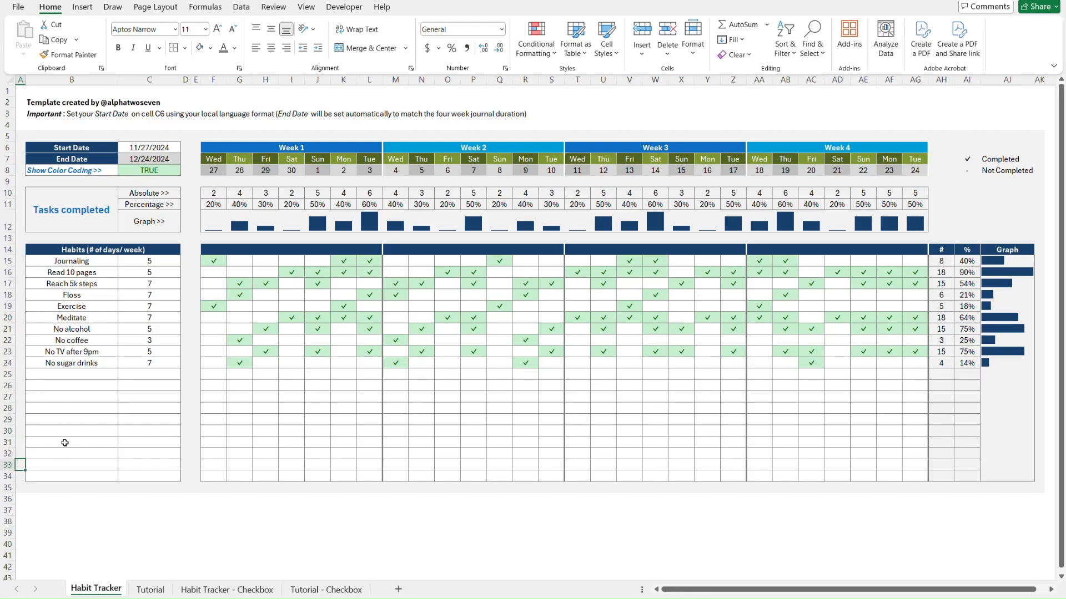
pyautogui.click(21, 272)
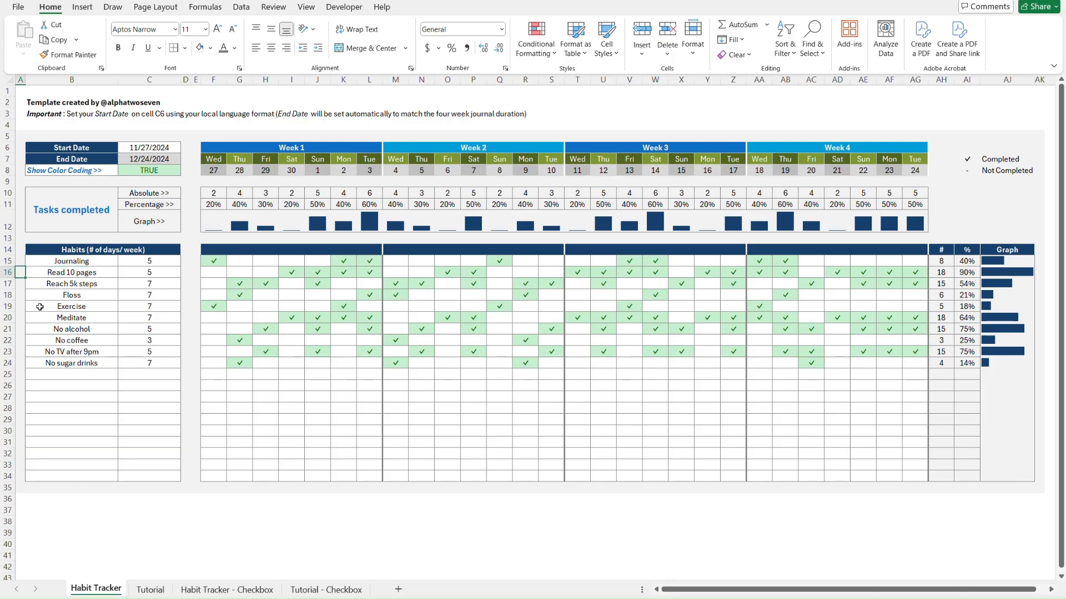
pyautogui.click(21, 465)
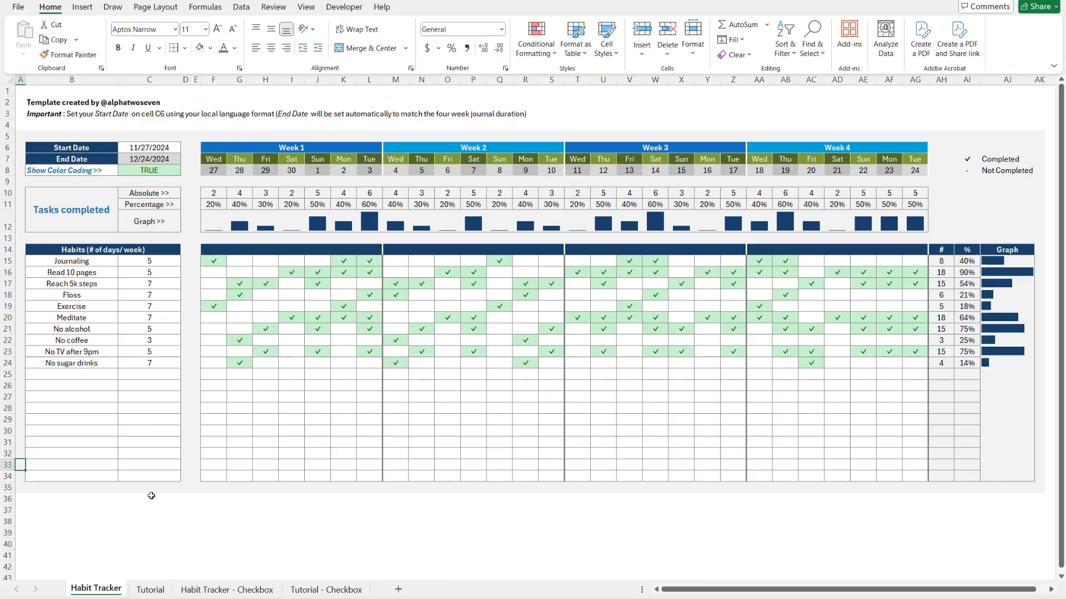
pyautogui.click(7, 386)
pyautogui.rightClick(8, 385)
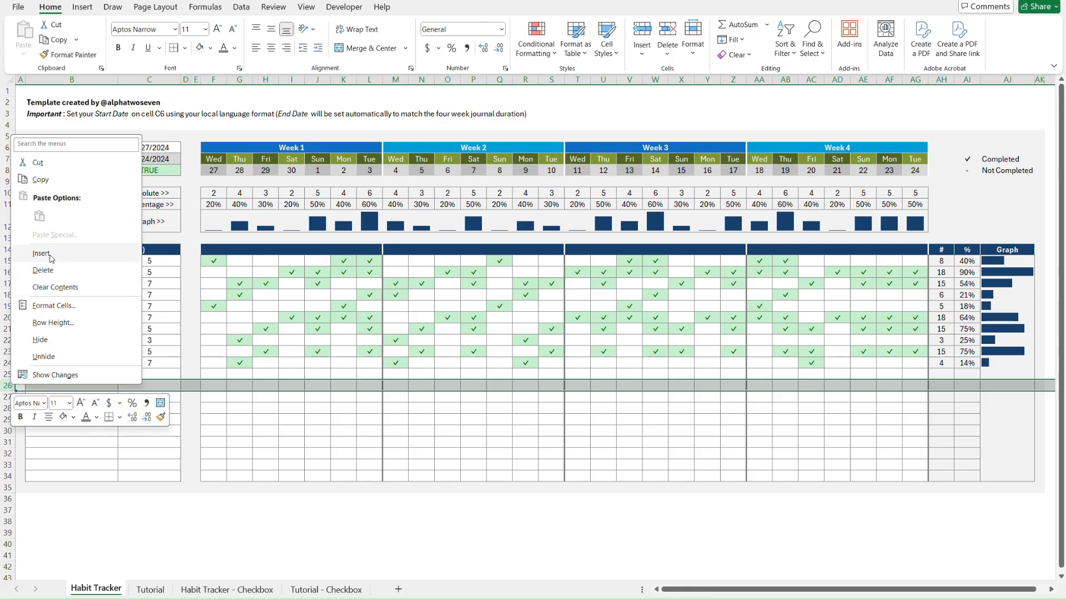
pyautogui.click(41, 254)
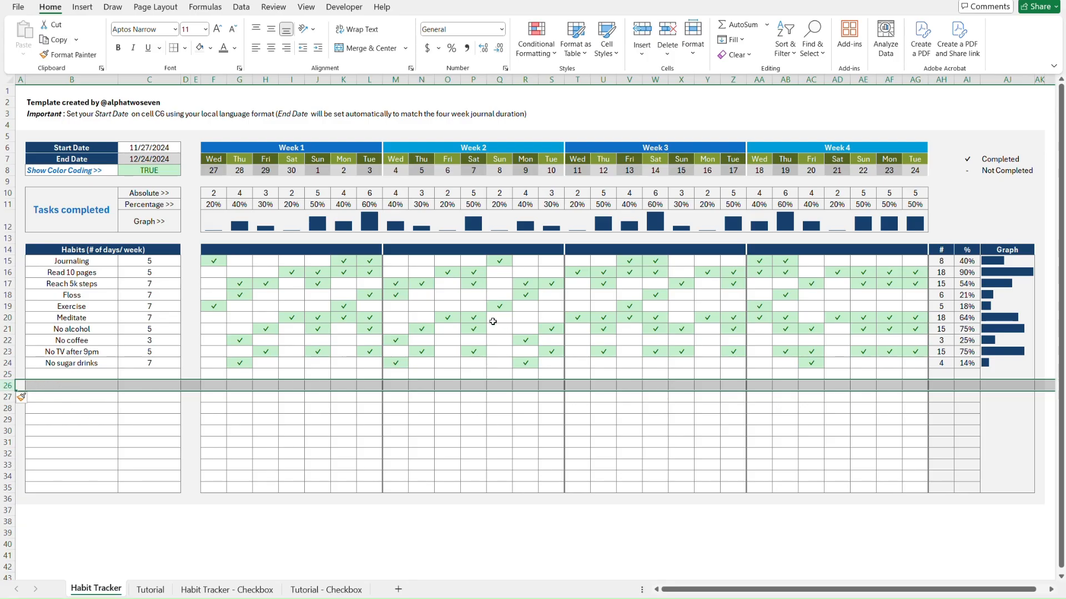
pyautogui.click(58, 385)
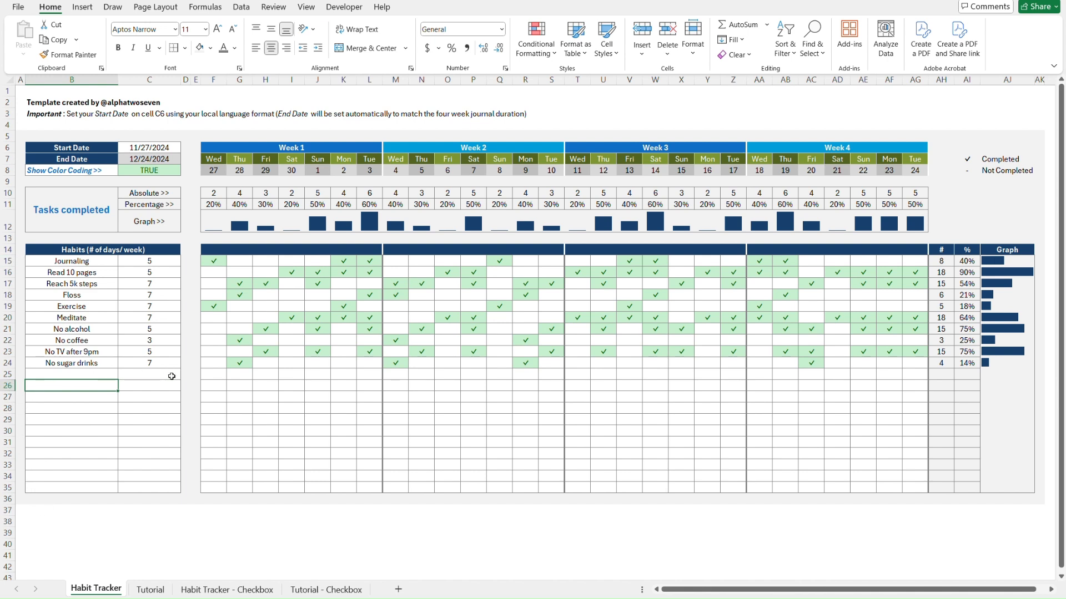
# Test F26's checkmark dropdown and confirm F10 reads =COUNTIFS(F15:F35,$AI$7)
pyautogui.press('Right')
pyautogui.press('Right')
pyautogui.press('Right')
pyautogui.press('Right')
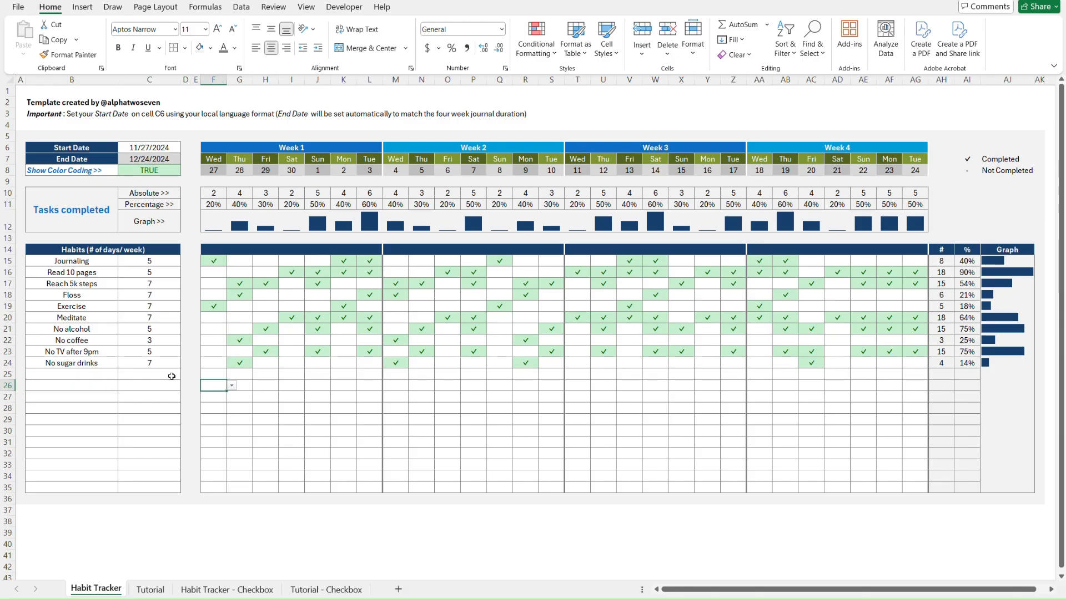
pyautogui.hotkey('alt', 'Down')
pyautogui.press('Escape')
pyautogui.click(213, 193)
pyautogui.doubleClick(219, 190)
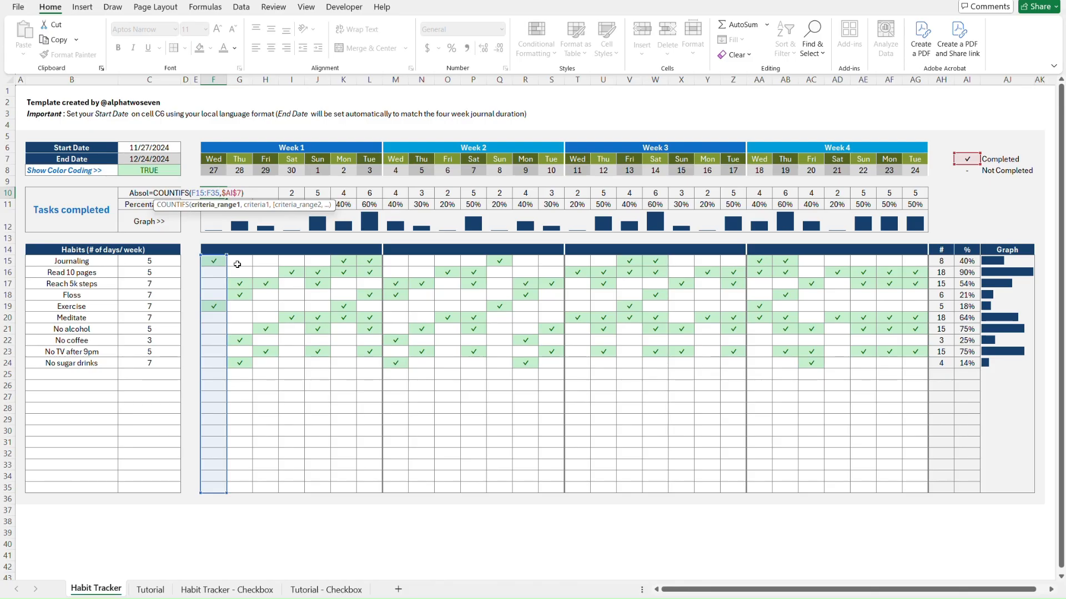
pyautogui.hotkey('ctrl', 'Return')
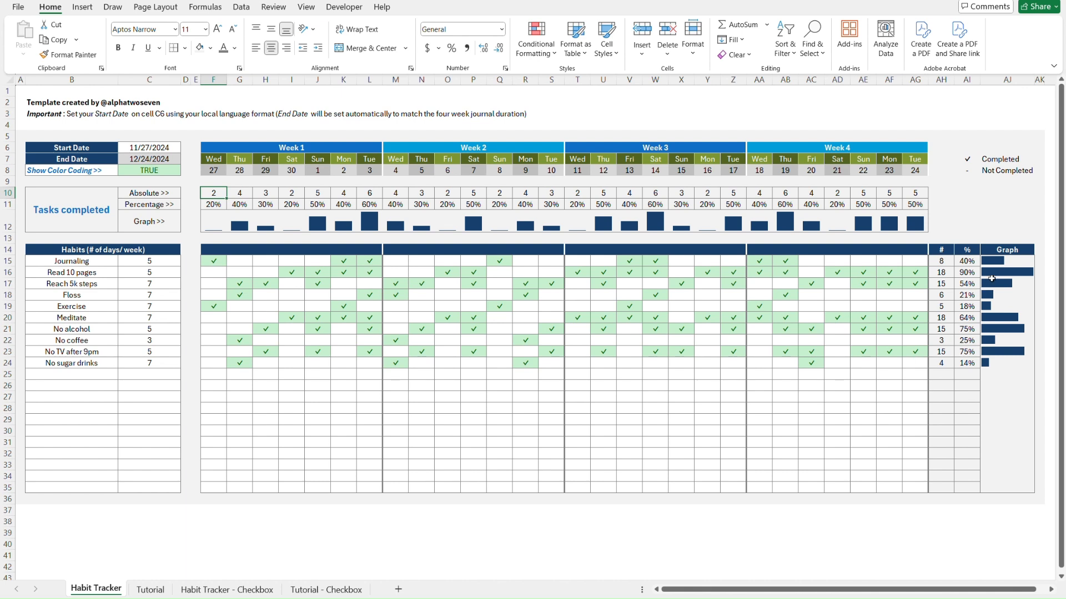
# Check the Graph column cells down through the new row 26
pyautogui.click(1010, 261)
pyautogui.press('Down')
pyautogui.press('Down')
pyautogui.press('Down')
pyautogui.press('Down')
pyautogui.press('Down')
pyautogui.press('Down')
pyautogui.press('Down')
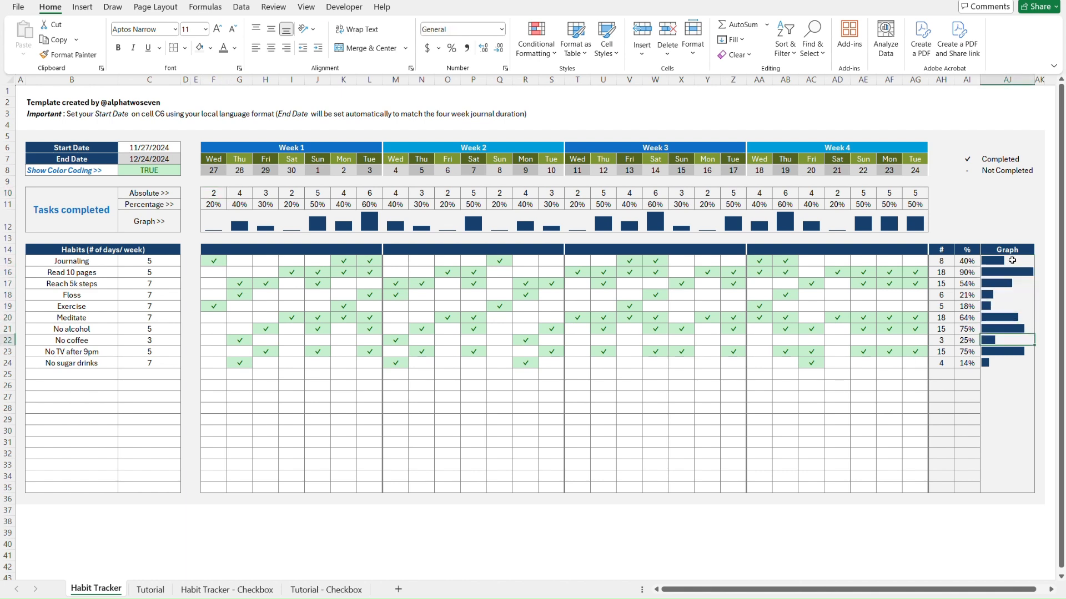
pyautogui.press('Down')
pyautogui.press('Down')
pyautogui.press('Down')
pyautogui.press('Down')
pyautogui.press('Down')
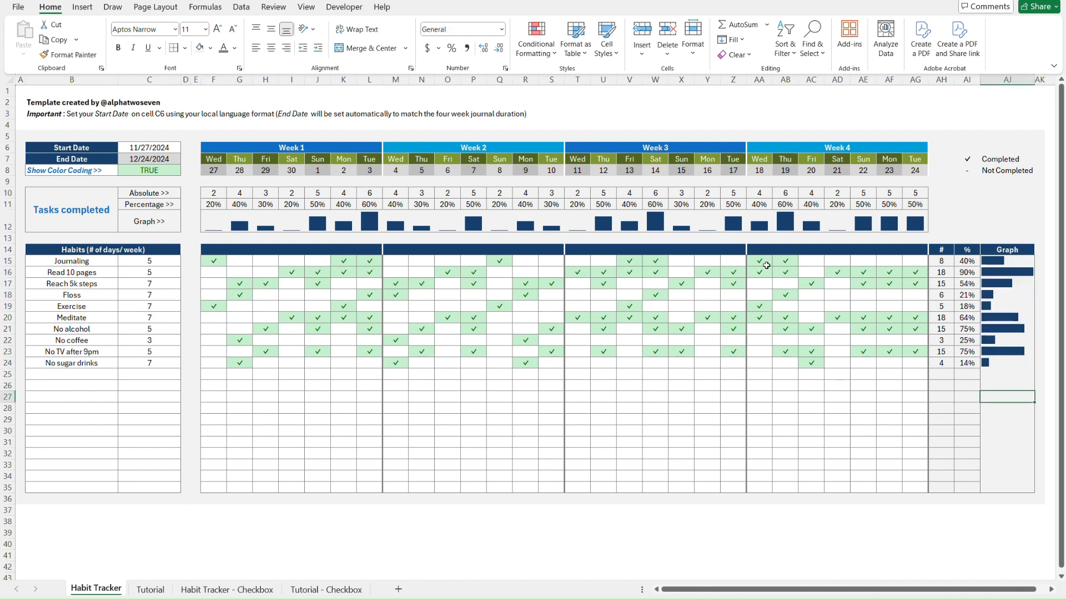
pyautogui.press('Up')
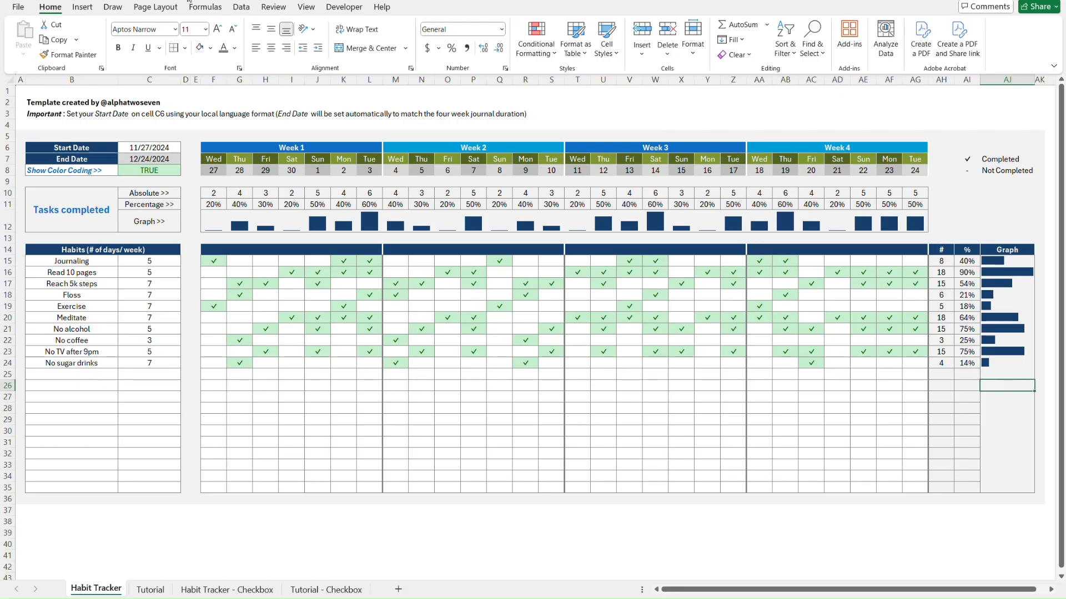
pyautogui.click(202, 8)
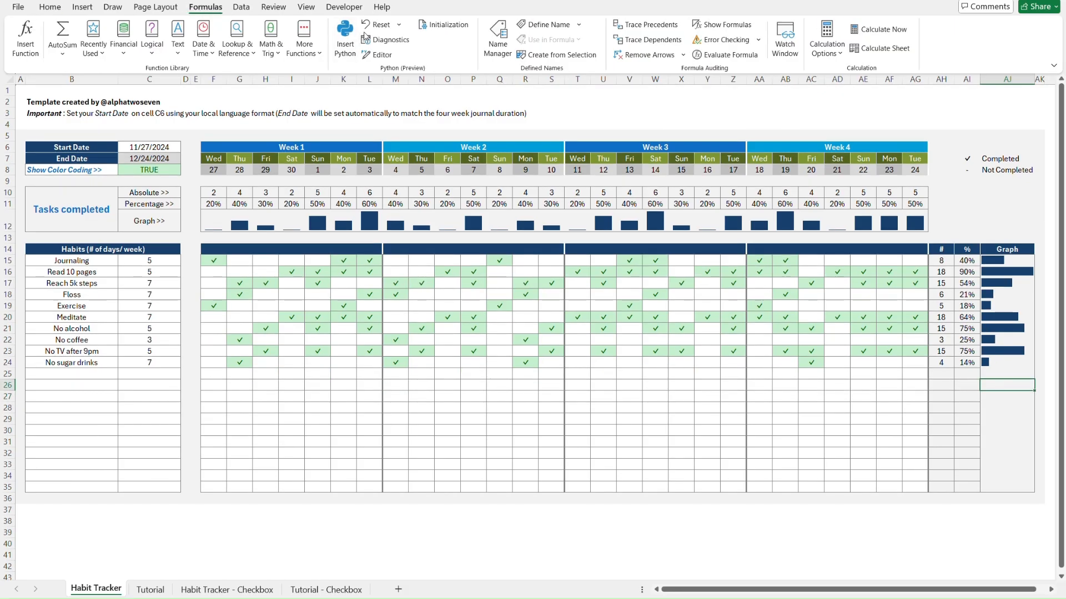
# With Show Formulas on, copy the row 25 #, % and Graph formulas, then show values again
pyautogui.click(702, 25)
pyautogui.hscroll(3, 683, 284)
pyautogui.hscroll(5, 684, 284)
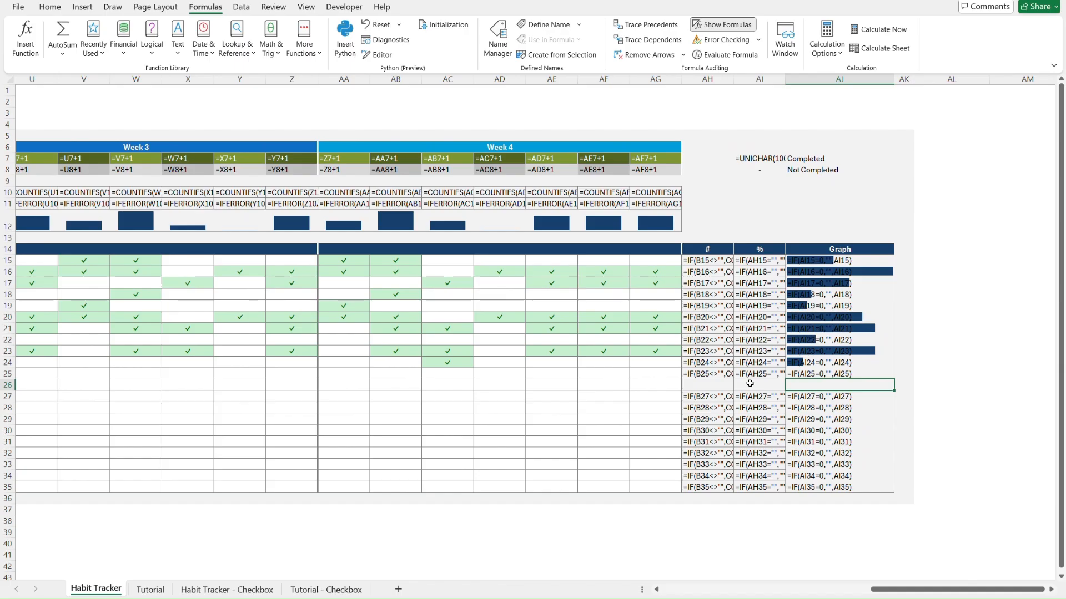
pyautogui.press('Left')
pyautogui.press('Left')
pyautogui.press('Up')
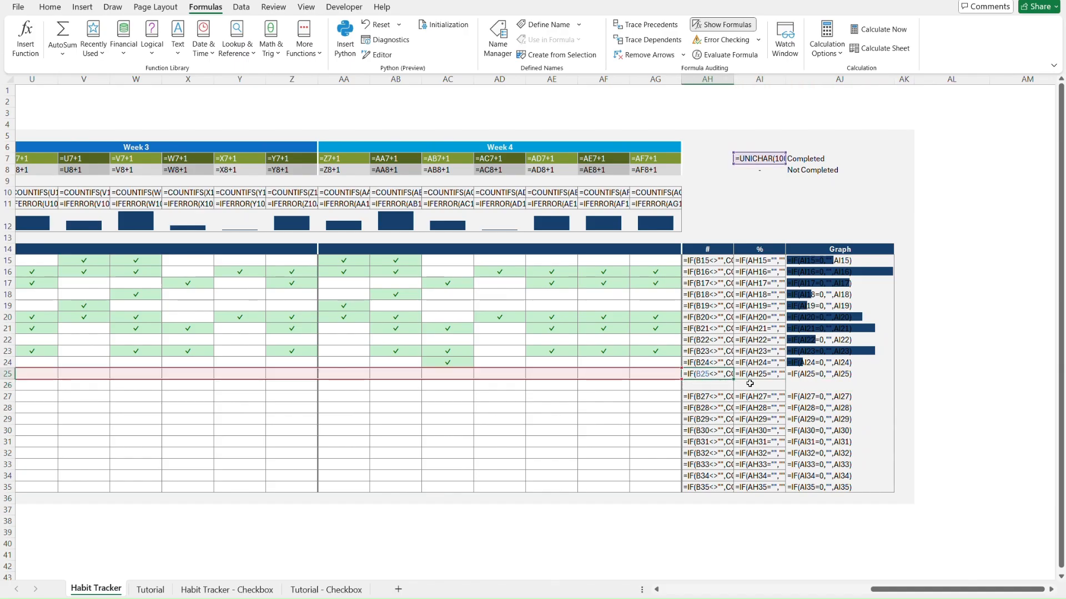
pyautogui.hotkey('shift', 'Right')
pyautogui.hotkey('shift', 'Right')
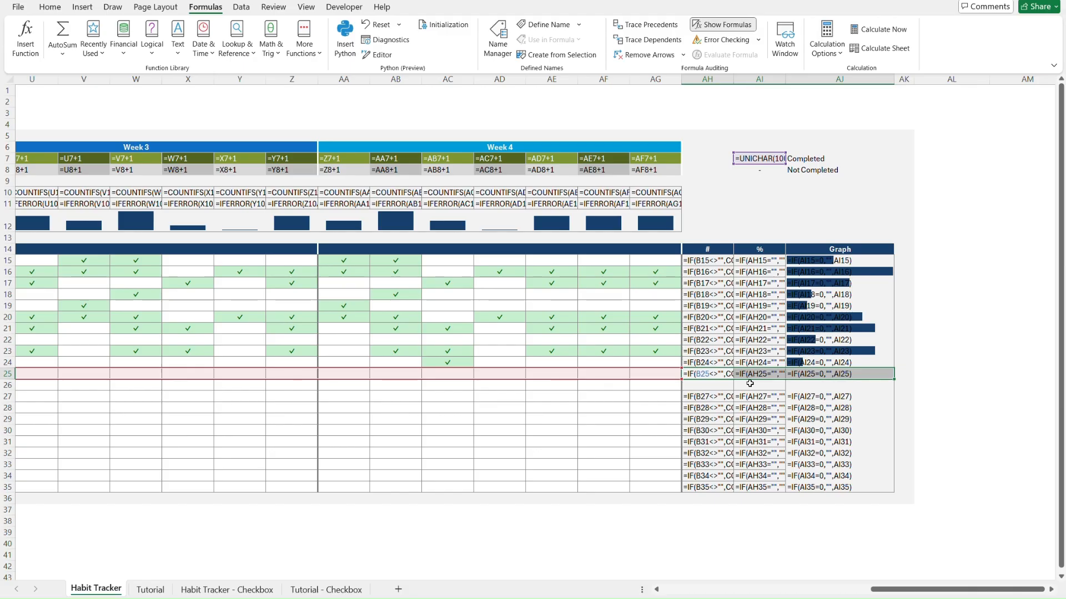
pyautogui.hotkey('ctrl', 'c')
pyautogui.click(722, 24)
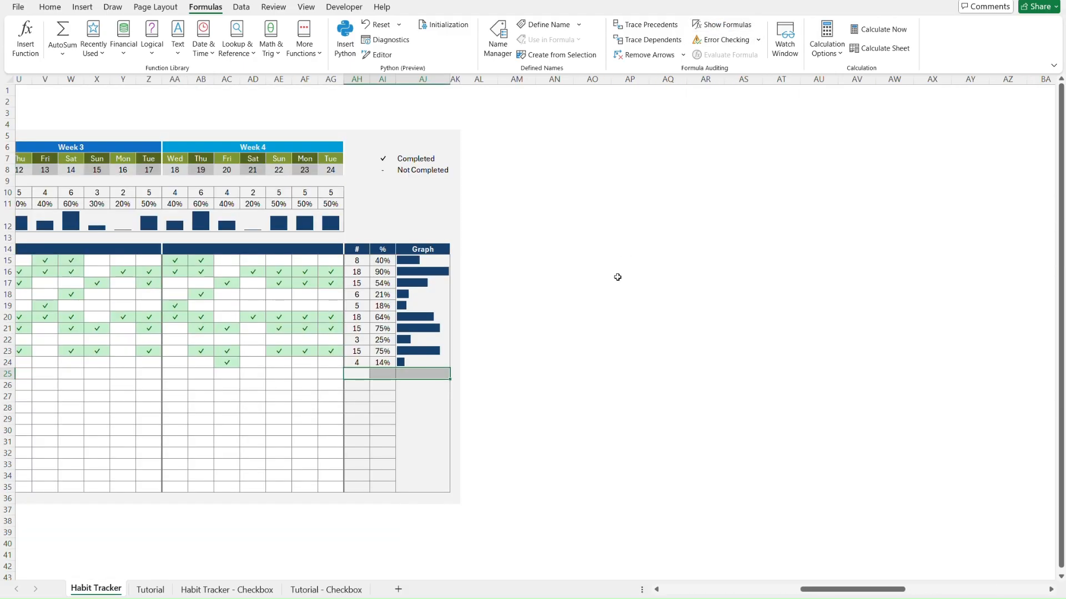
pyautogui.hscroll(-10, 587, 303)
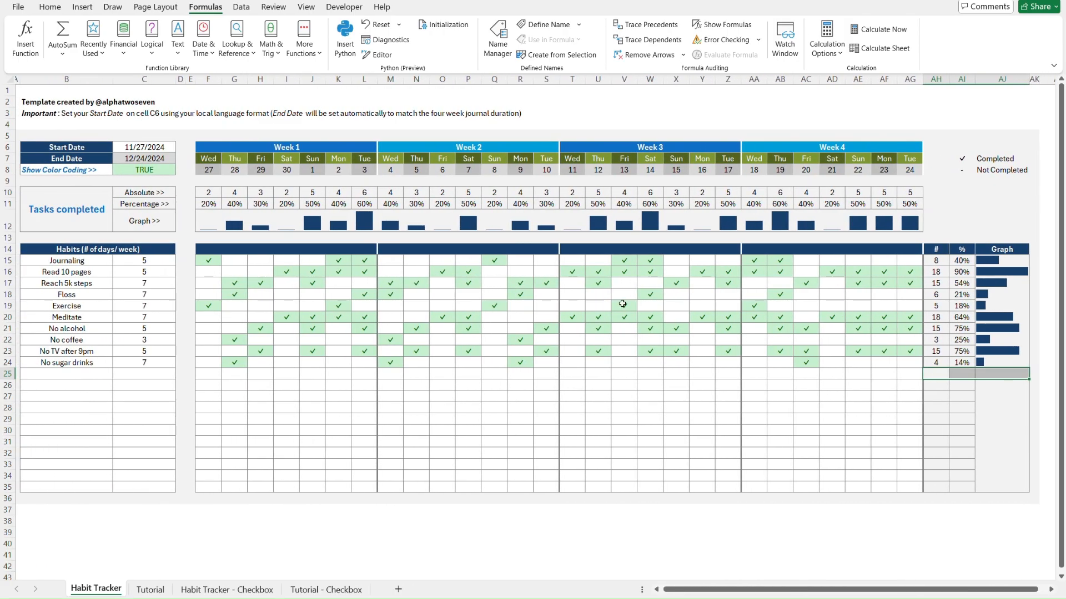
# Copy Journaling's AH15:AJ15 formulas and select the target range AH16:AJ35
pyautogui.click(623, 305)
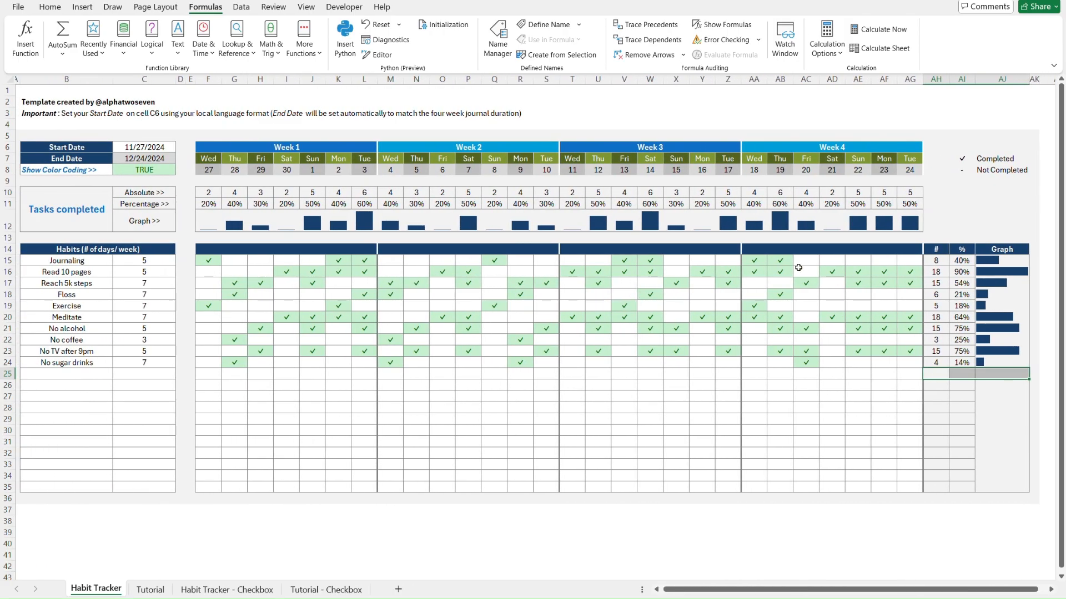
pyautogui.click(929, 266)
pyautogui.hotkey('shift', 'Right')
pyautogui.hotkey('shift', 'Right')
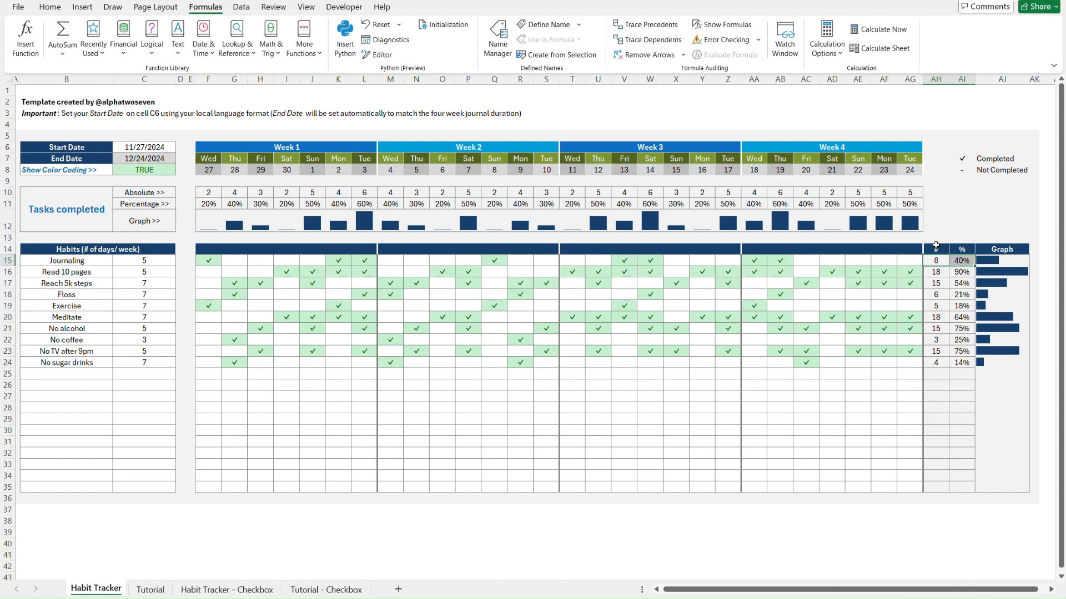
pyautogui.hotkey('ctrl', 'c')
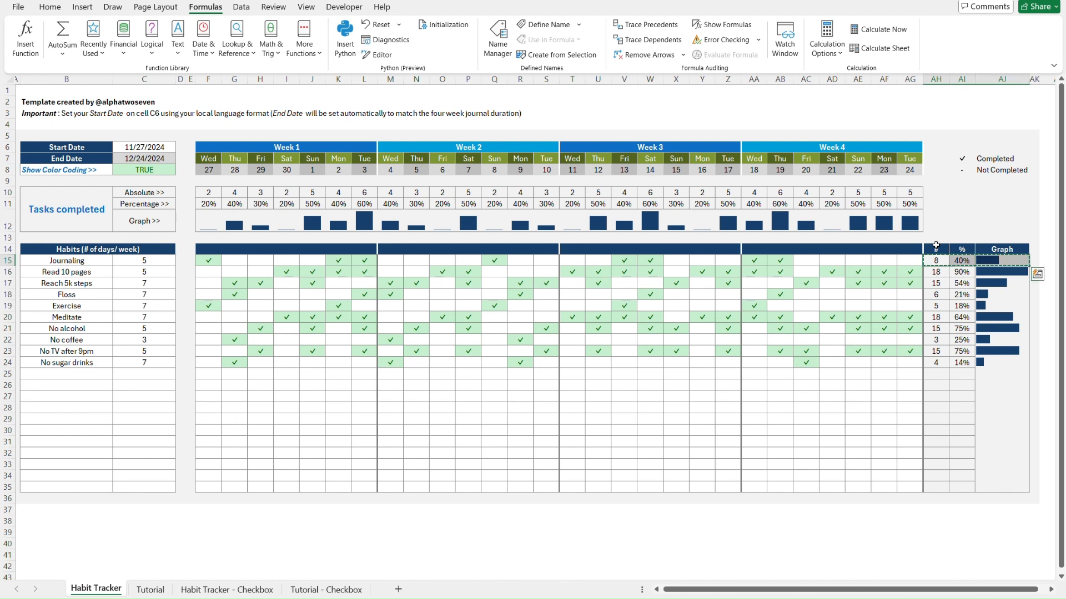
pyautogui.press('Down')
pyautogui.hotkey('shift', 'Right')
pyautogui.hotkey('shift', 'Right')
pyautogui.hotkey('shift', 'Down')
pyautogui.hotkey('shift', 'Down')
pyautogui.hotkey('shift', 'Down')
pyautogui.hotkey('shift', 'Down')
pyautogui.hotkey('shift', 'Down')
pyautogui.hotkey('shift', 'Down')
pyautogui.hotkey('shift', 'Down')
pyautogui.hotkey('shift', 'Down')
pyautogui.hotkey('shift', 'Down')
pyautogui.hotkey('shift', 'Down')
pyautogui.hotkey('shift', 'Down')
pyautogui.hotkey('shift', 'Down')
pyautogui.hotkey('shift', 'Down')
pyautogui.hotkey('shift', 'Down')
pyautogui.hotkey('shift', 'Down')
pyautogui.hotkey('shift', 'Down')
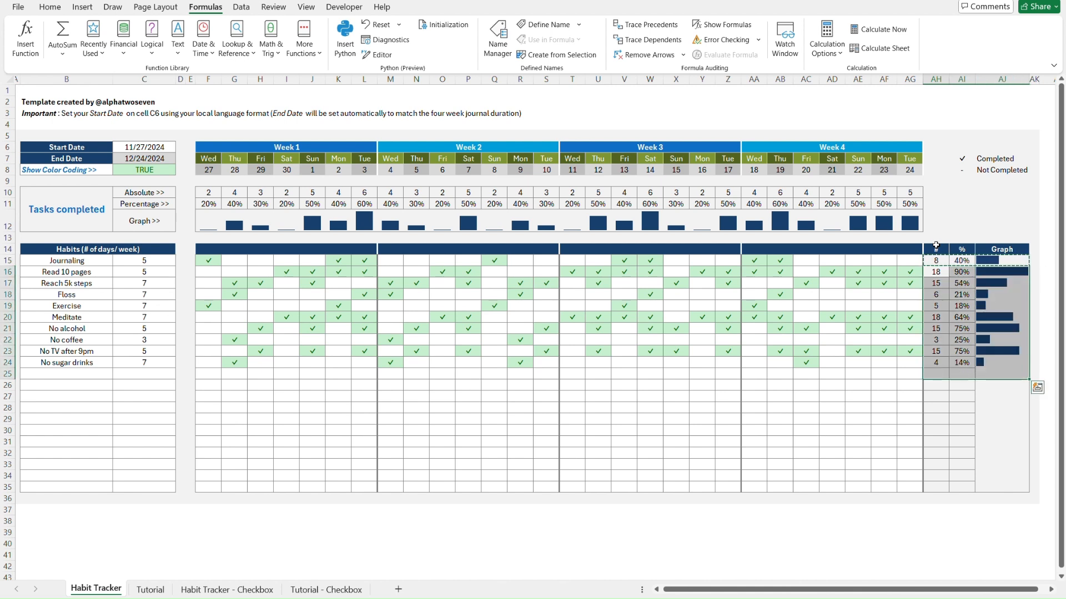
pyautogui.hotkey('shift', 'Down')
pyautogui.hotkey('shift', 'Down')
pyautogui.hotkey('shift', 'Down')
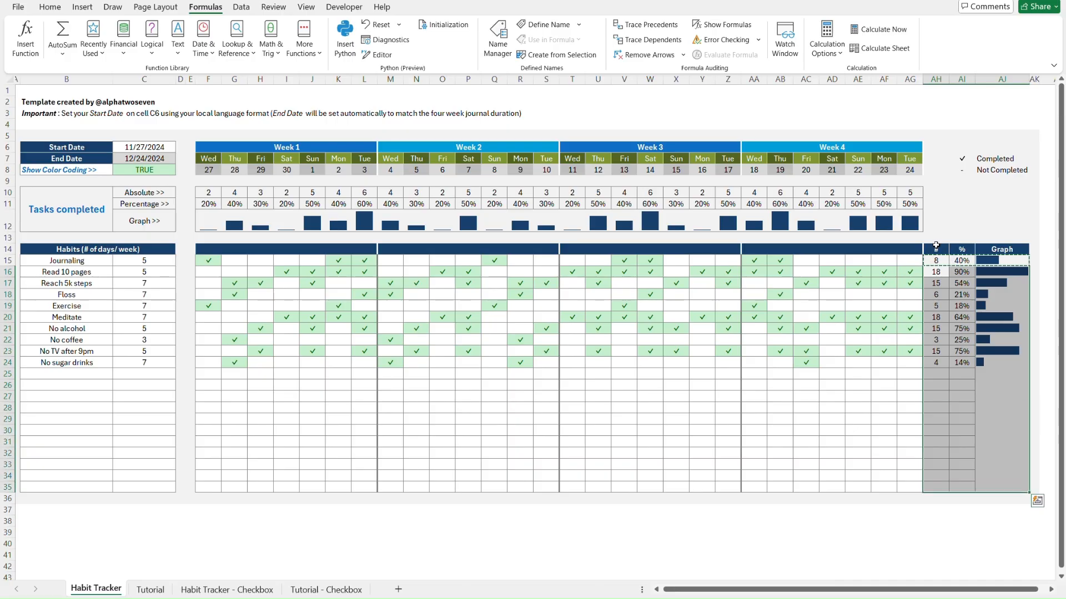
# Paste the copied formulas into AH16:AJ35 as formulas only
pyautogui.hotkey('ctrl', 'alt', 'v')
pyautogui.press('f')
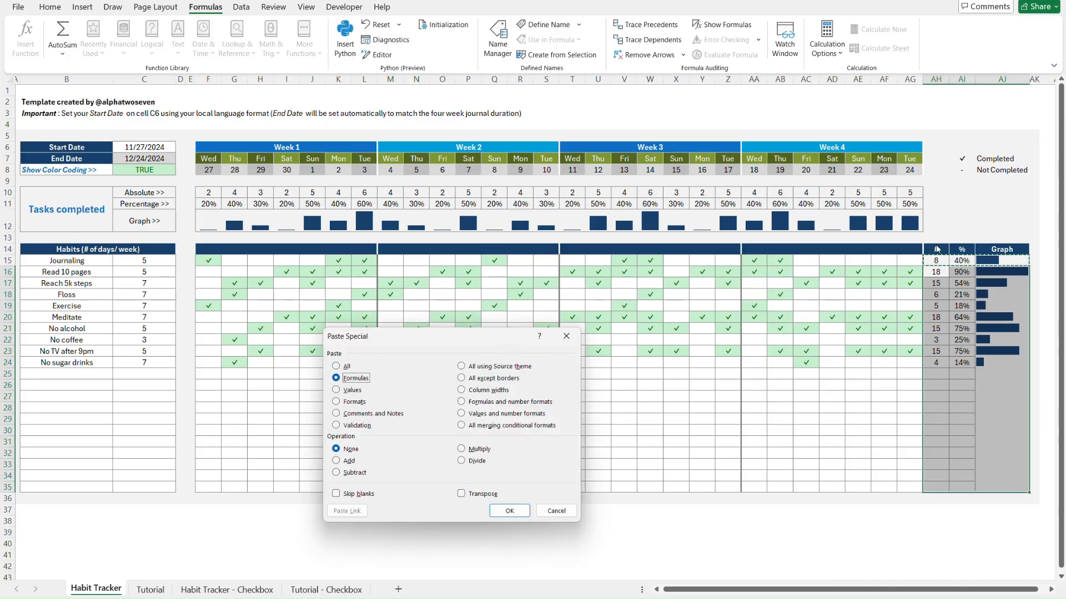
pyautogui.press('Return')
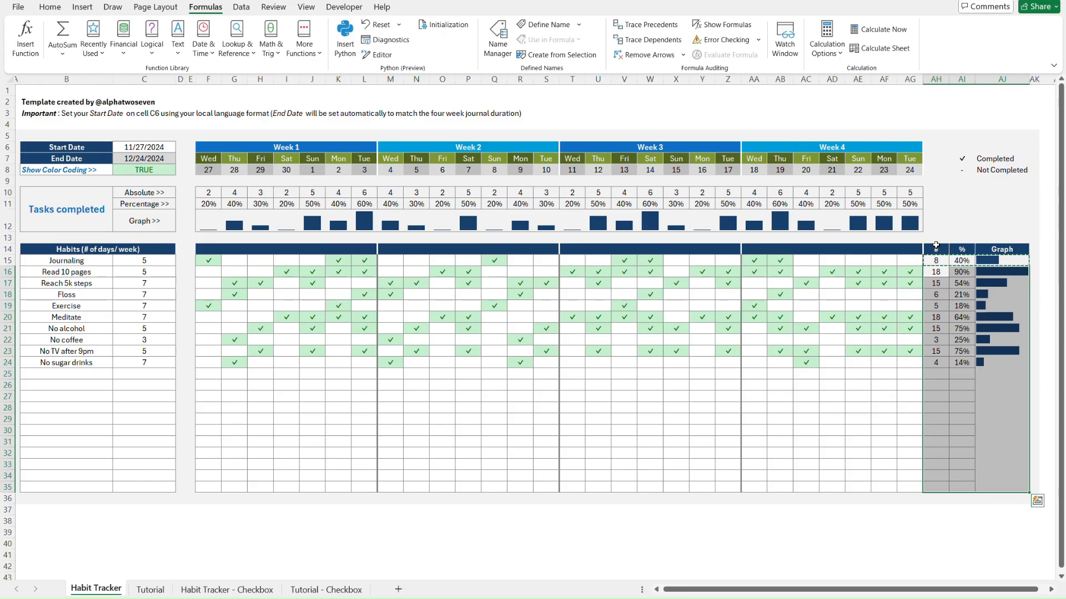
pyautogui.press('Escape')
pyautogui.press('Up')
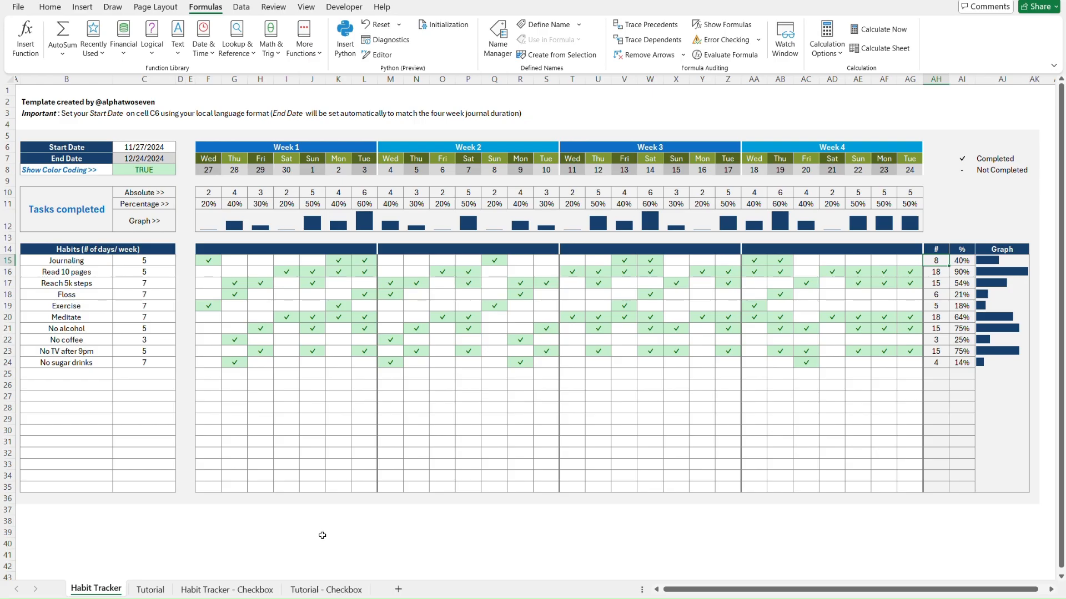
# On Tutorial - Checkbox, select row 28 and view its row options without changing anything
pyautogui.click(331, 589)
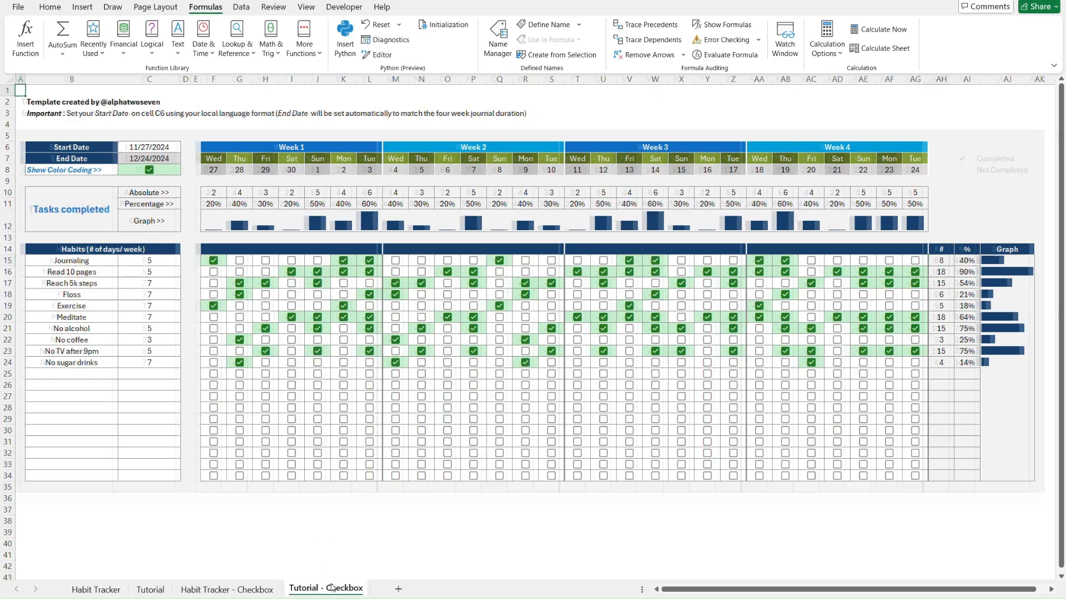
pyautogui.click(59, 409)
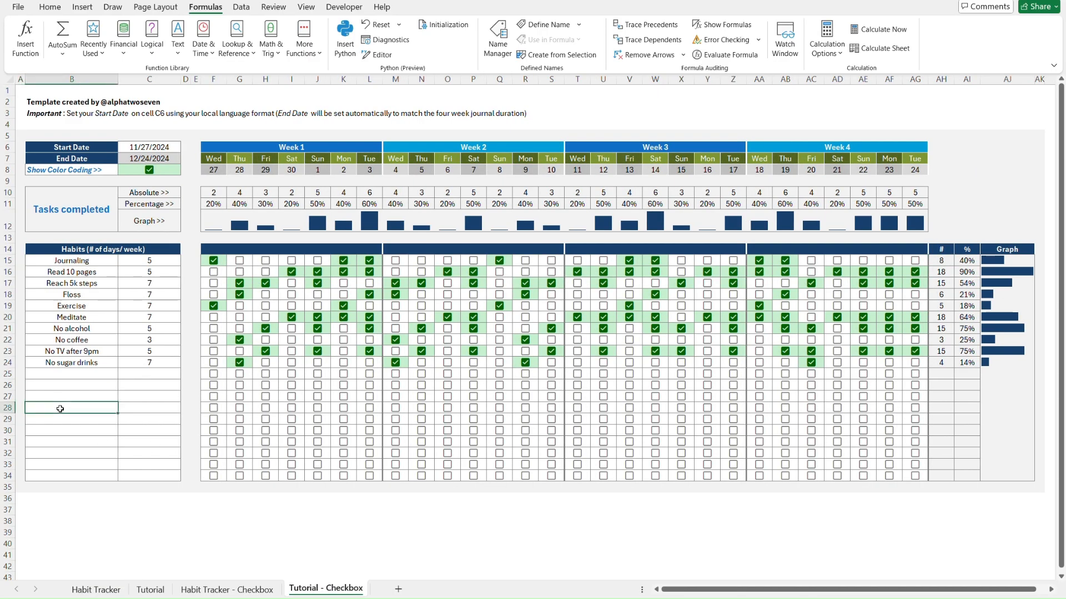
pyautogui.click(6, 408)
pyautogui.rightClick(4, 408)
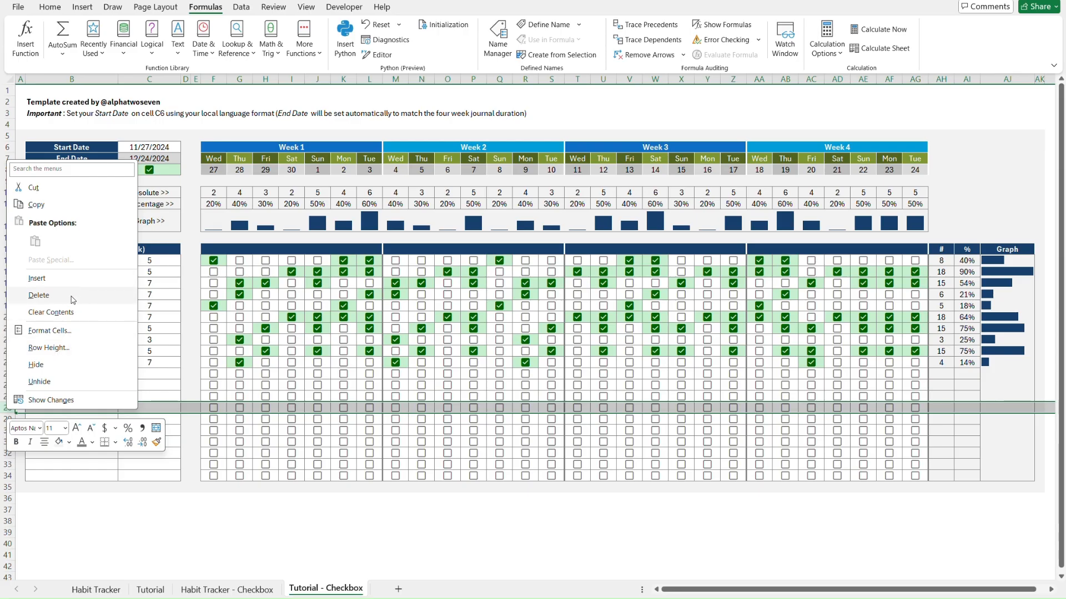
pyautogui.press('Escape')
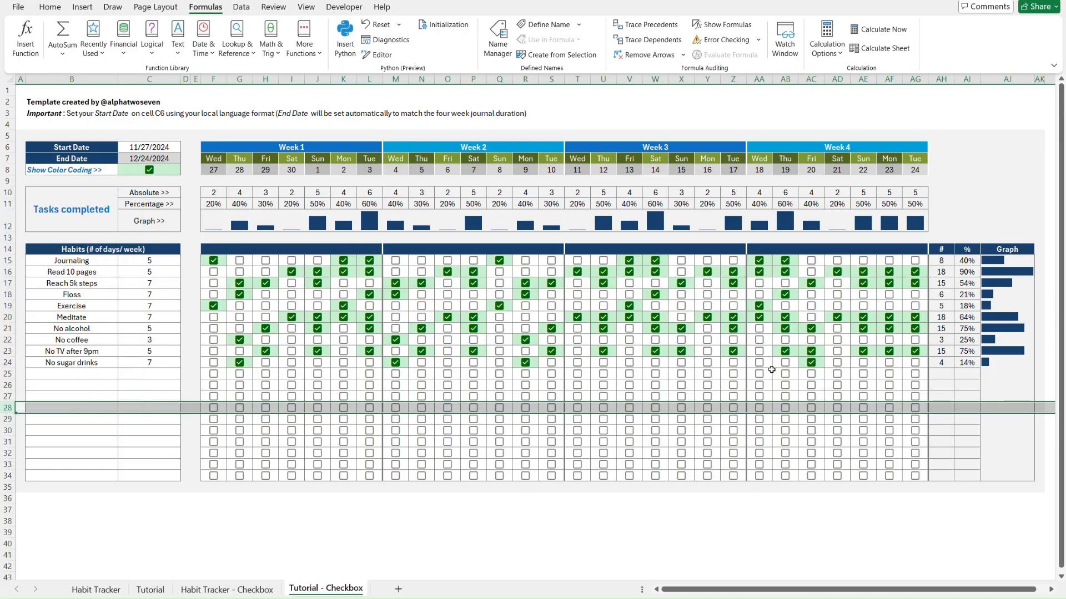
pyautogui.hotkey('ctrl', 'Home')
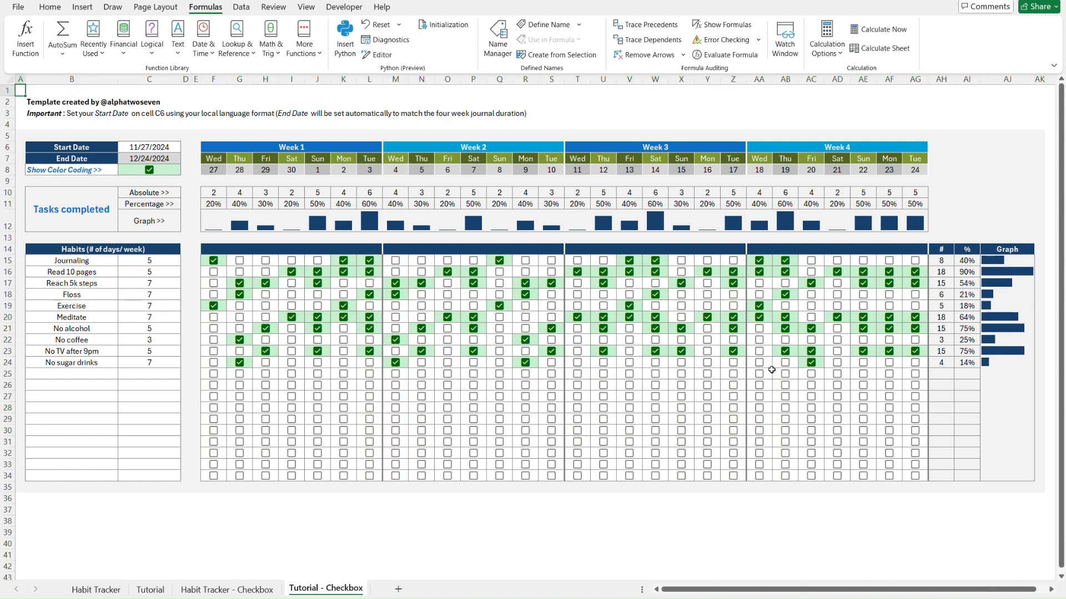
# On Habit Tracker, undo the added row so the table ends at row 34, then cycle the sheets
pyautogui.hotkey('ctrl', 'pageup')
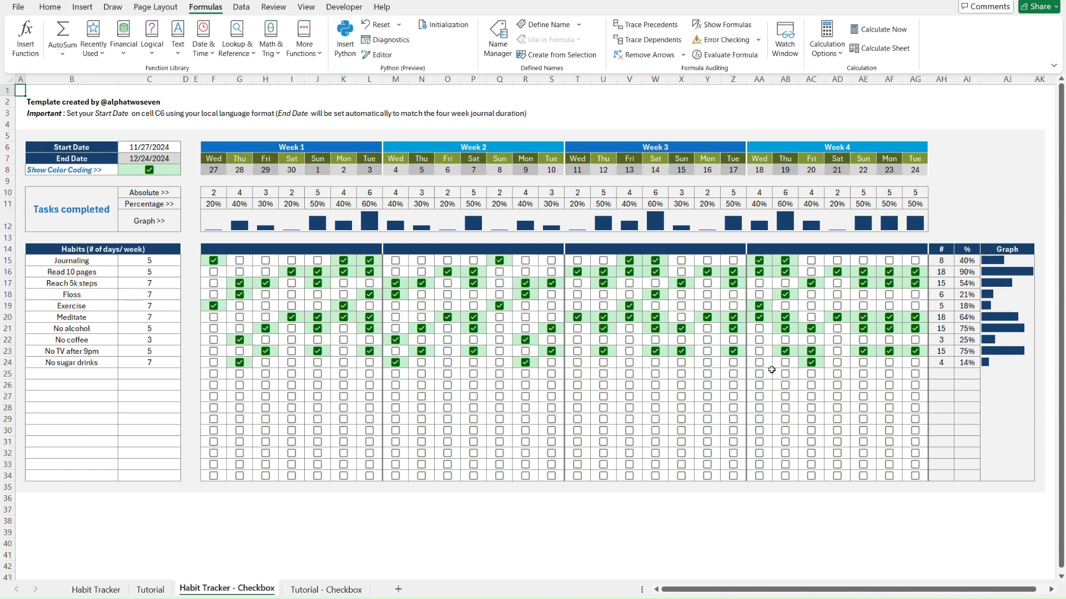
pyautogui.hotkey('ctrl', 'pageup')
pyautogui.hotkey('ctrl', 'pageup')
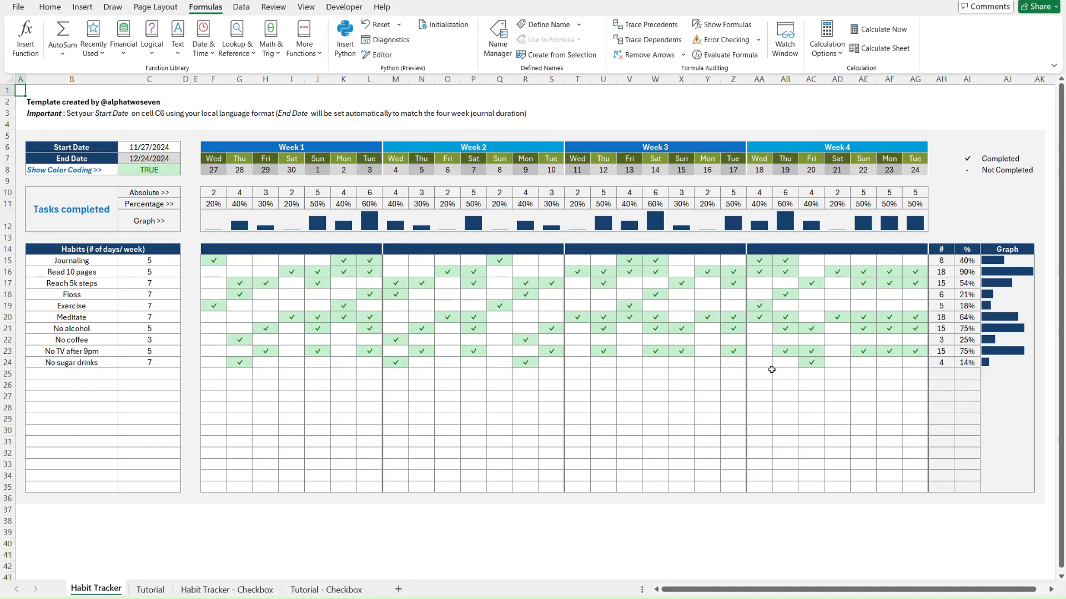
pyautogui.hotkey('ctrl', 'pagedown')
pyautogui.hotkey('ctrl', 'pageup')
pyautogui.hotkey('ctrl', 'z')
pyautogui.hotkey('ctrl', 'z')
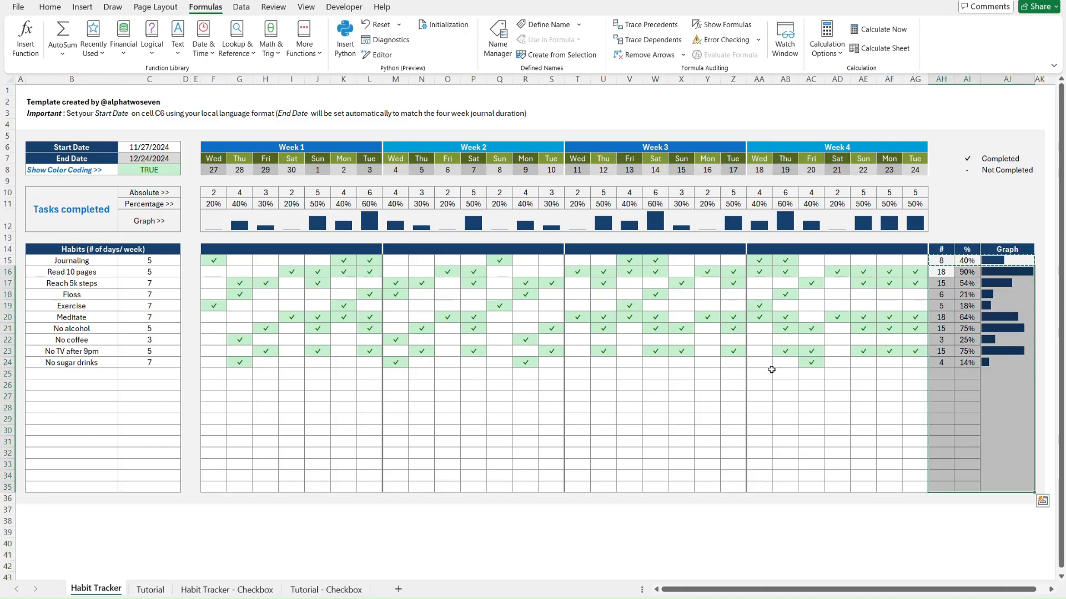
pyautogui.hotkey('ctrl', 'Home')
pyautogui.hotkey('ctrl', 'pagedown')
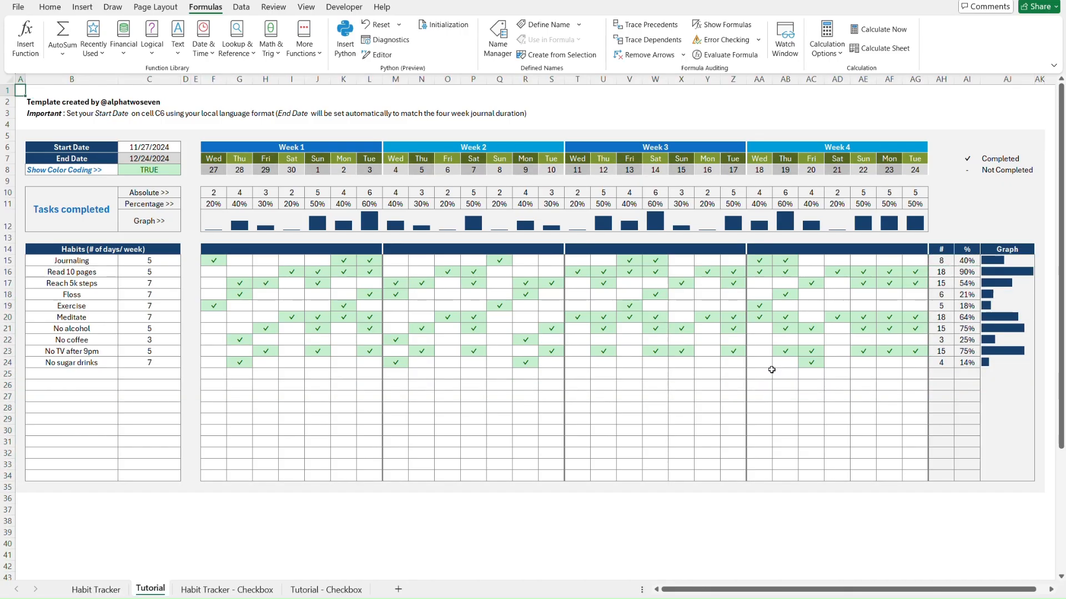
pyautogui.hotkey('ctrl', 'pageup')
pyautogui.hotkey('ctrl', 'pagedown')
pyautogui.hotkey('ctrl', 'pagedown')
pyautogui.hotkey('ctrl', 'pagedown')
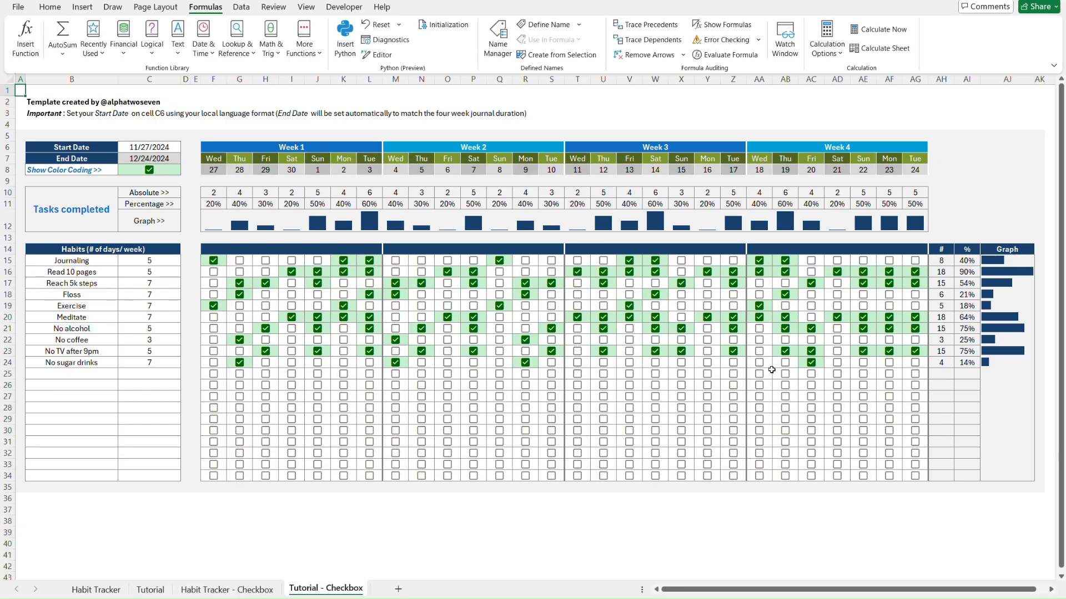
pyautogui.hotkey('ctrl', 'pageup')
pyautogui.hotkey('ctrl', 'pageup')
pyautogui.hotkey('ctrl', 'pageup')
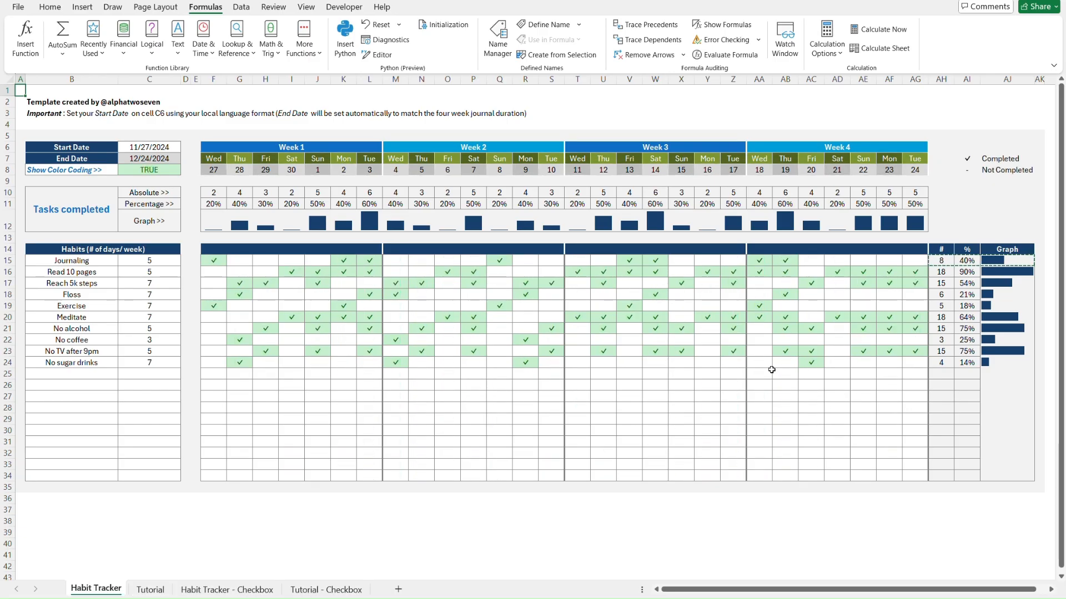
pyautogui.click(637, 521)
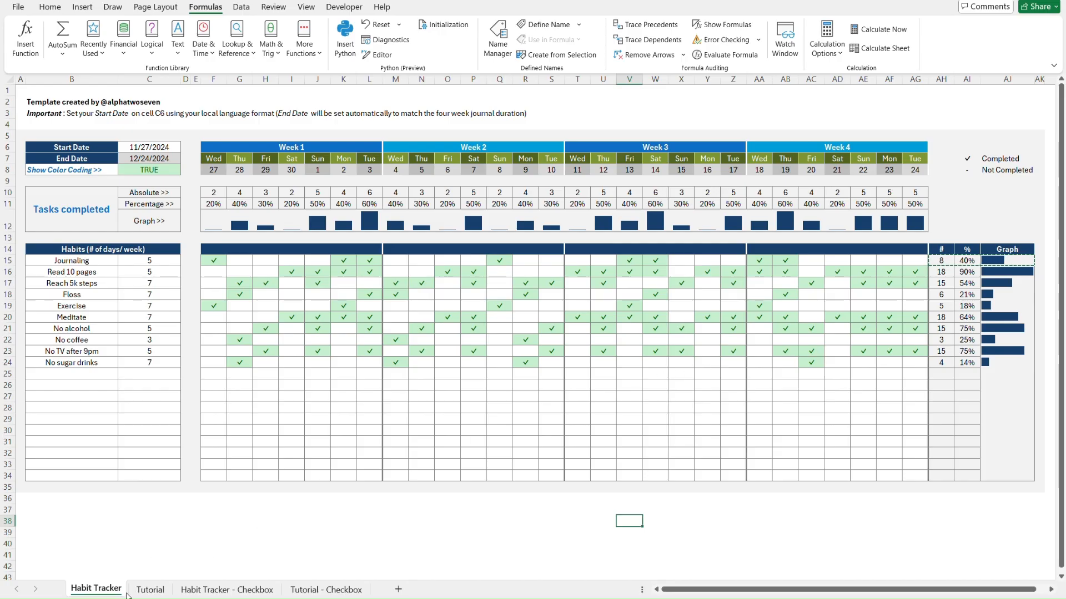
# Create Tutorial (2) and Tutorial - Checkbox (2) by Ctrl+dragging the tabs, and view Tutorial (2)
pyautogui.click(154, 590)
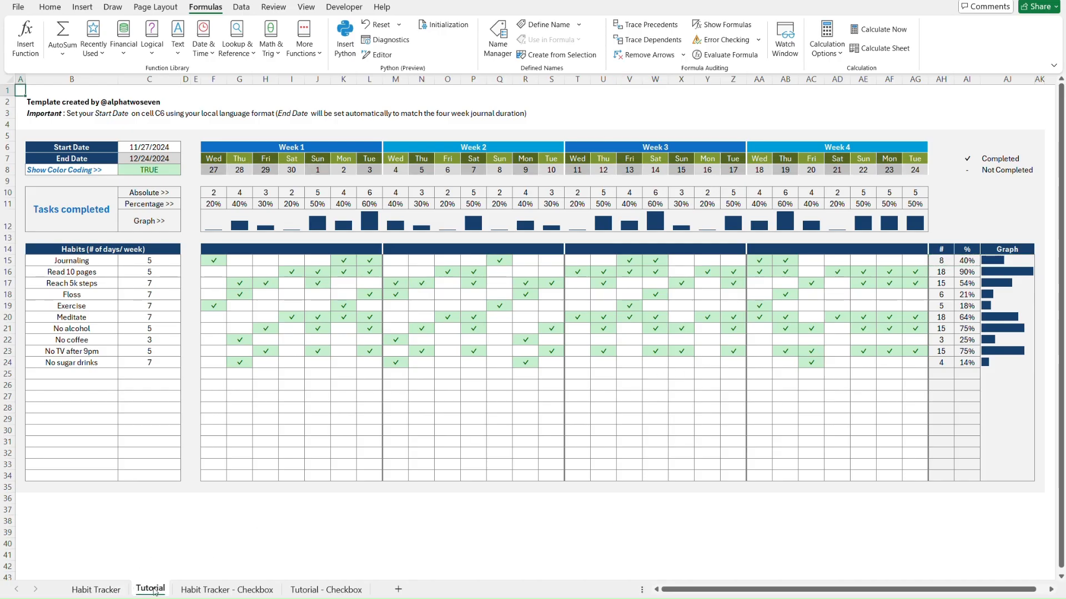
pyautogui.moveTo(155, 592); pyautogui.dragTo(179, 592)
pyautogui.click(383, 590)
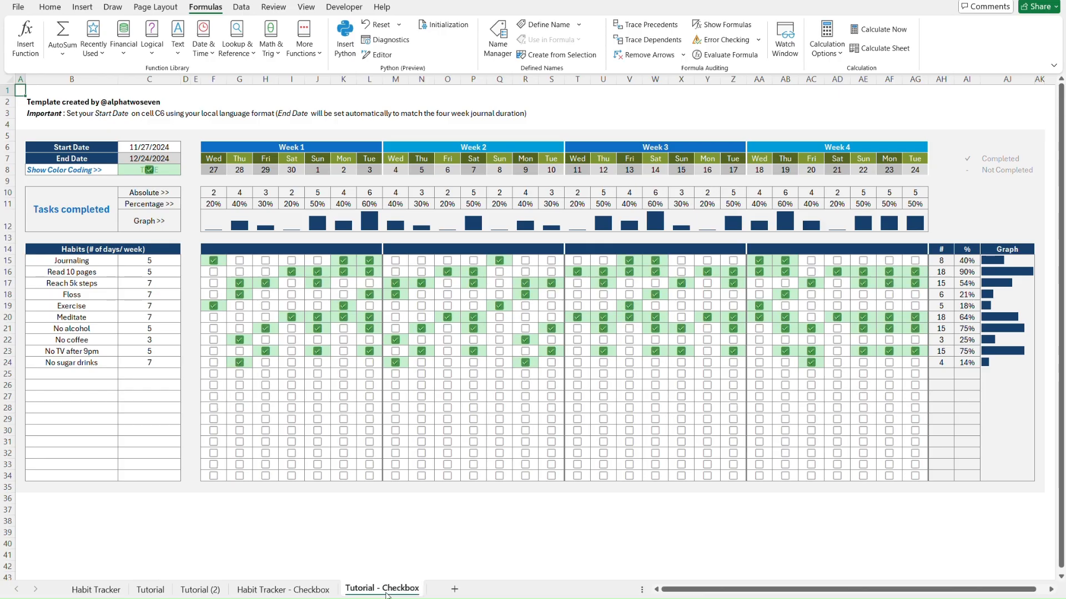
pyautogui.moveTo(387, 595); pyautogui.dragTo(435, 592)
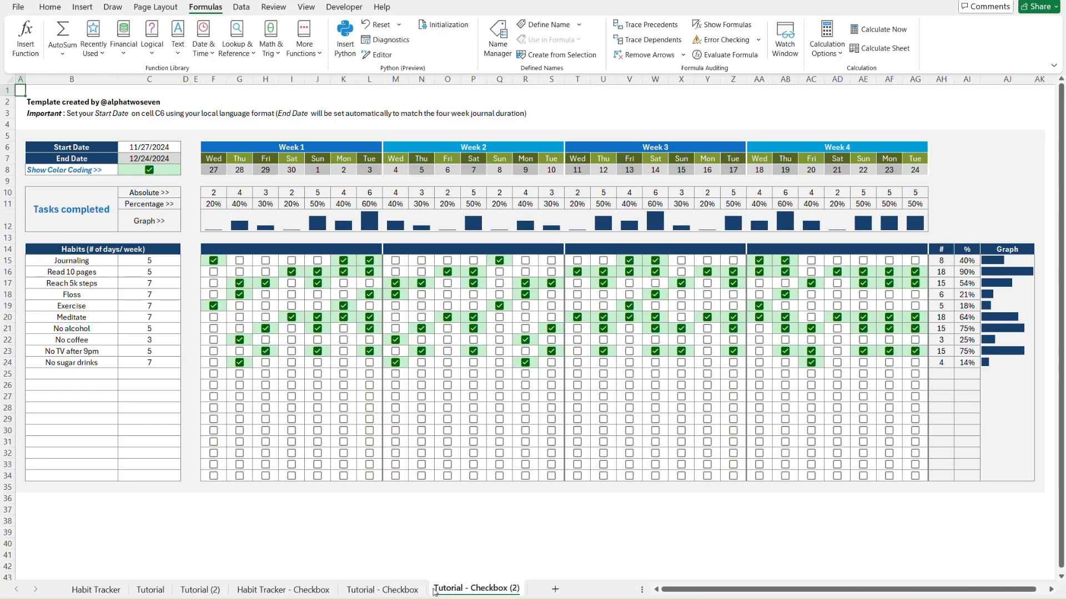
pyautogui.click(196, 591)
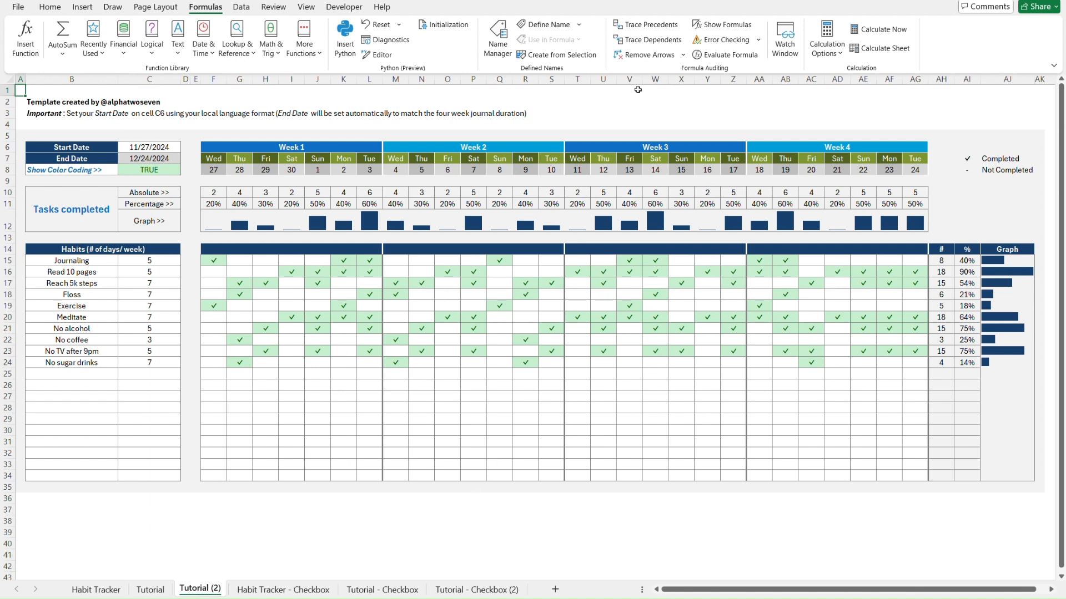
# Copy columns M:Z (Weeks 2 and 3) and insert them at column AA, continuing dates 18–31
pyautogui.moveTo(730, 77); pyautogui.dragTo(400, 79)
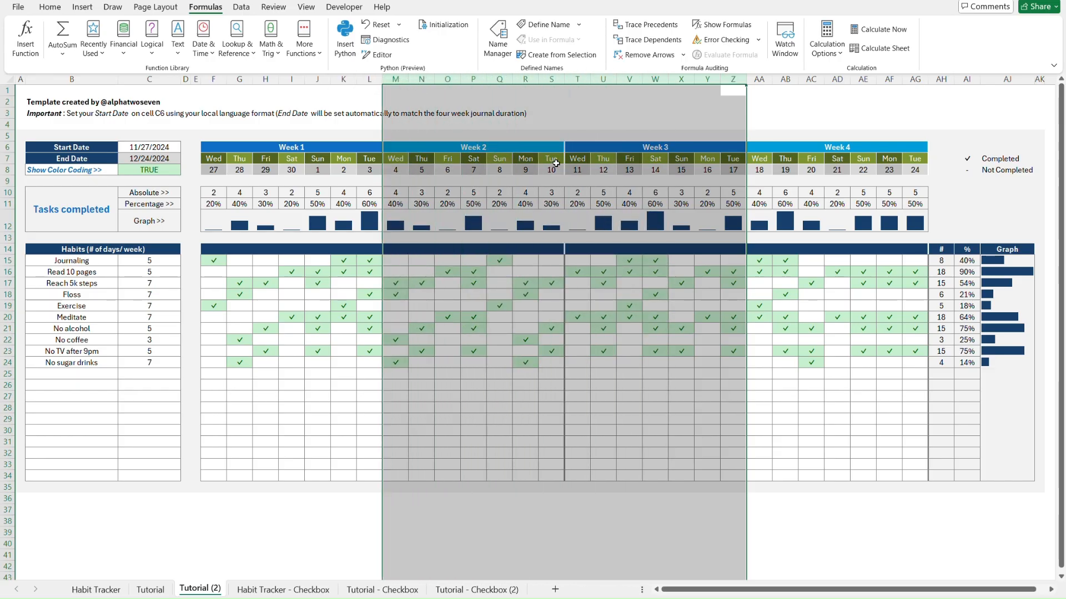
pyautogui.hotkey('ctrl', 'c')
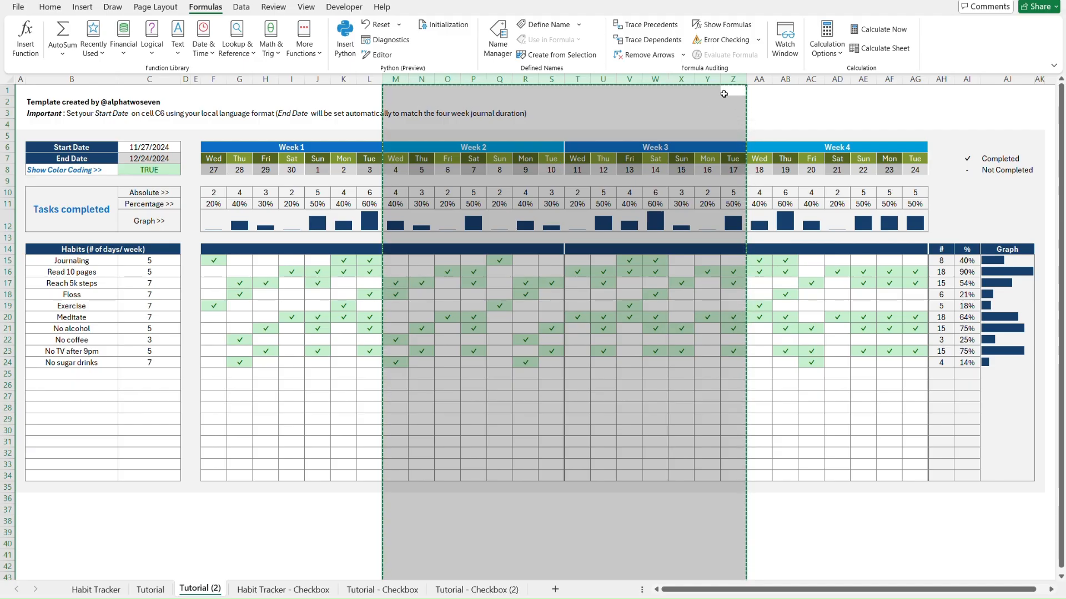
pyautogui.rightClick(765, 77)
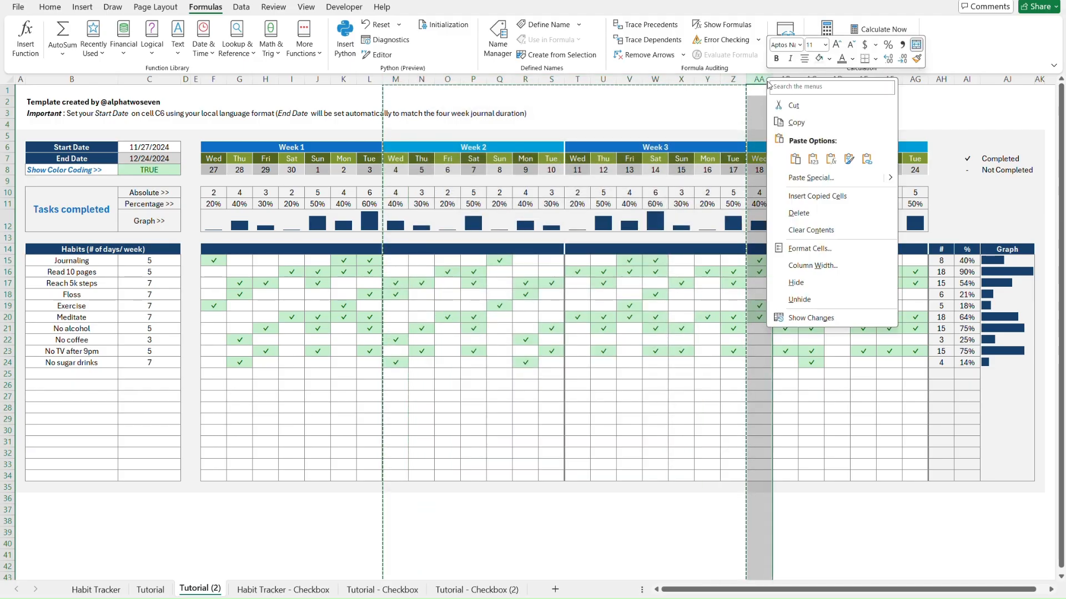
pyautogui.click(821, 196)
pyautogui.hscroll(3, 663, 180)
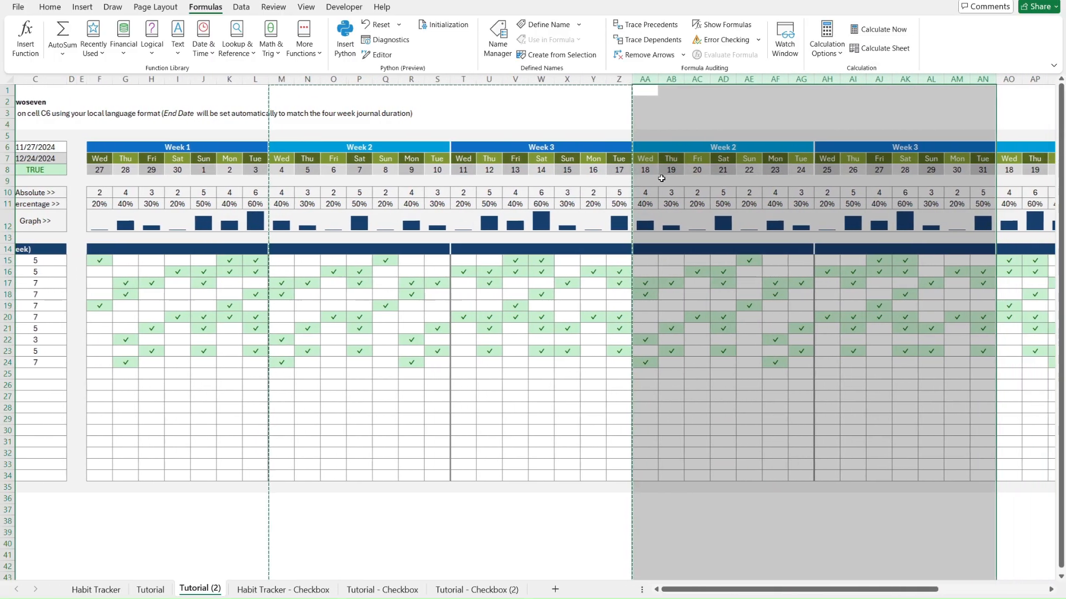
pyautogui.click(587, 124)
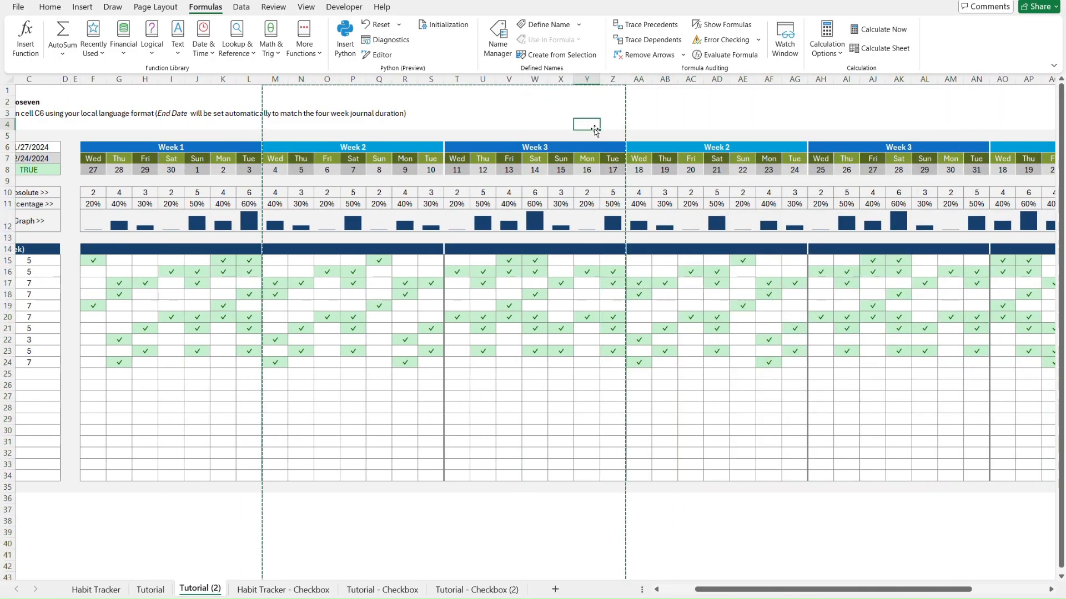
pyautogui.click(736, 151)
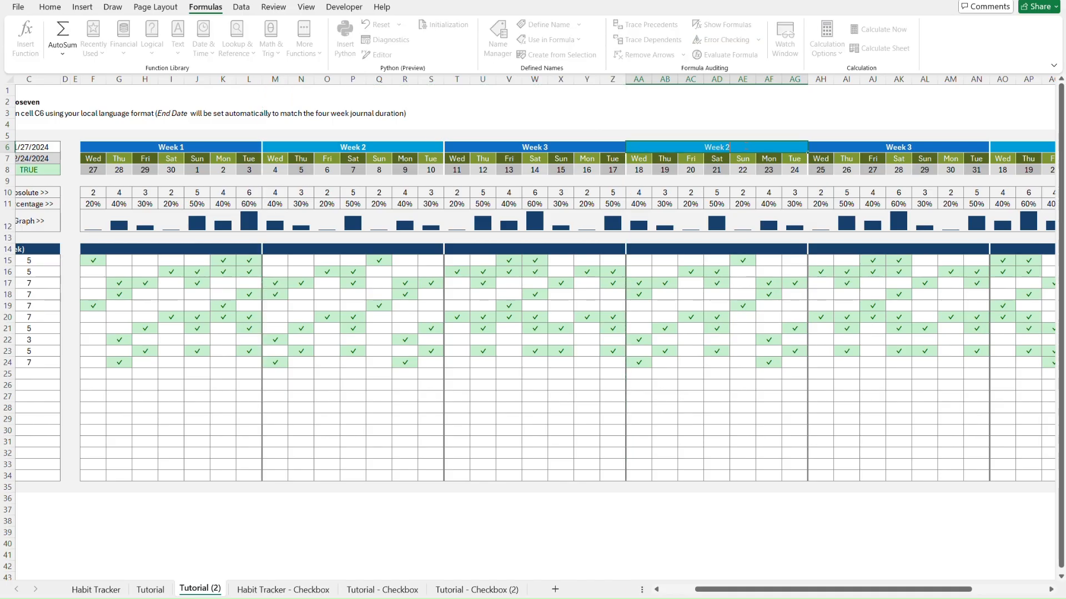
# Renumber the three added week headers as Week 4, Week 5 and Week 6
pyautogui.press('BackSpace')
pyautogui.write('4')
pyautogui.doubleClick(900, 147)
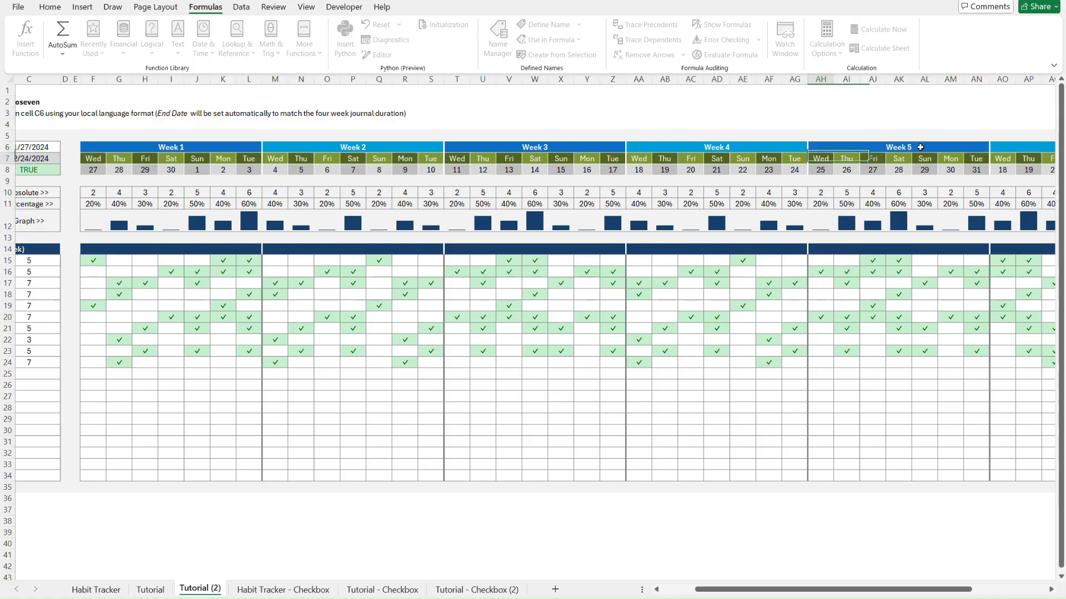
pyautogui.press('Tab')
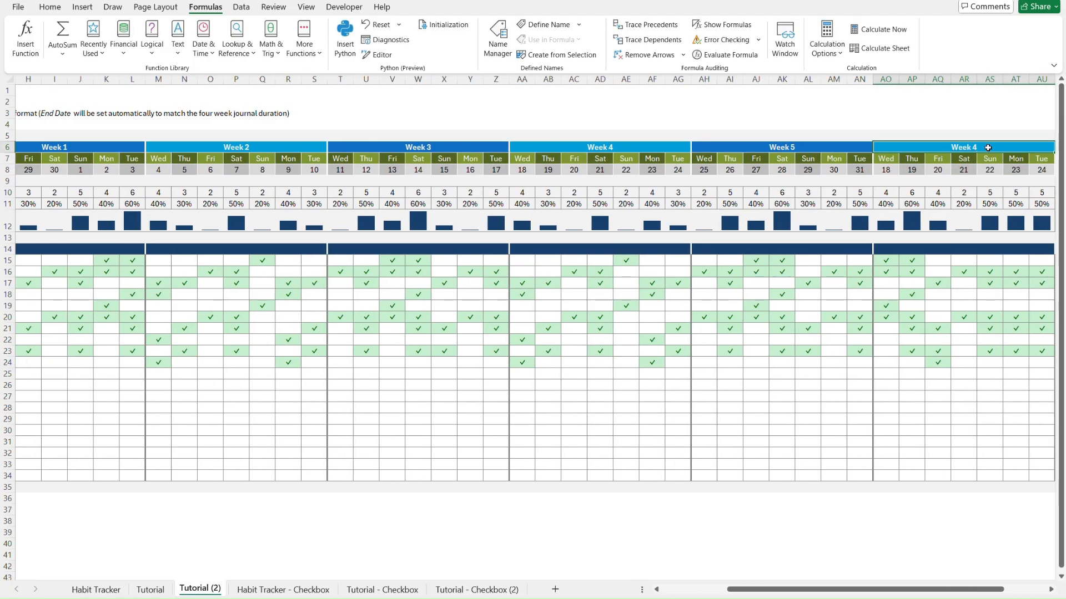
pyautogui.doubleClick(988, 147)
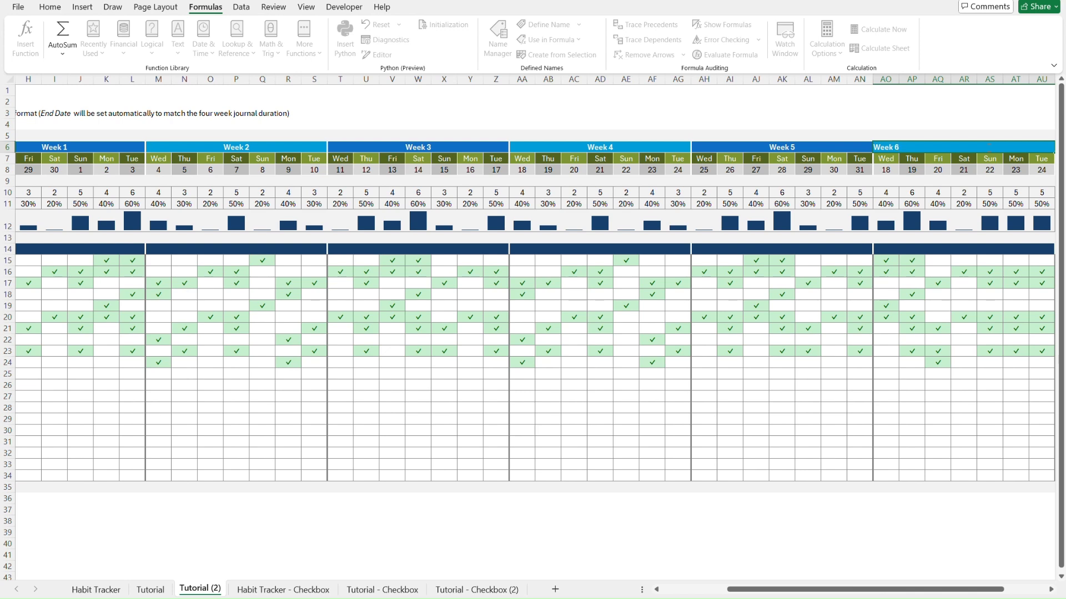
pyautogui.press('Return')
pyautogui.click(980, 148)
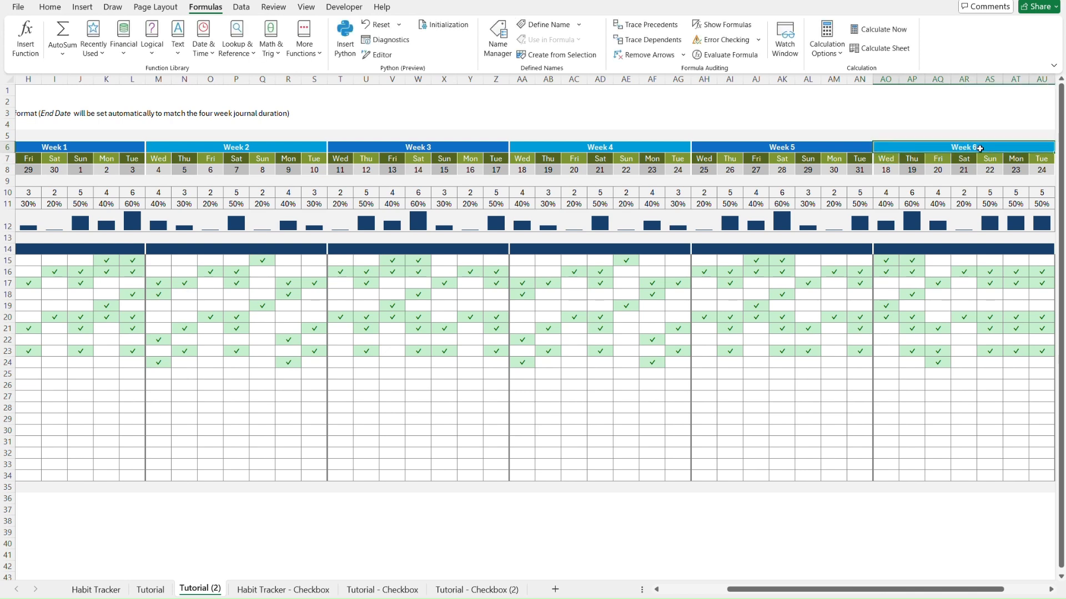
# Repoint the first Week 6 date formula to AN9 so the Week 6 dates run 1 through 7
pyautogui.hscroll(-2, 626, 183)
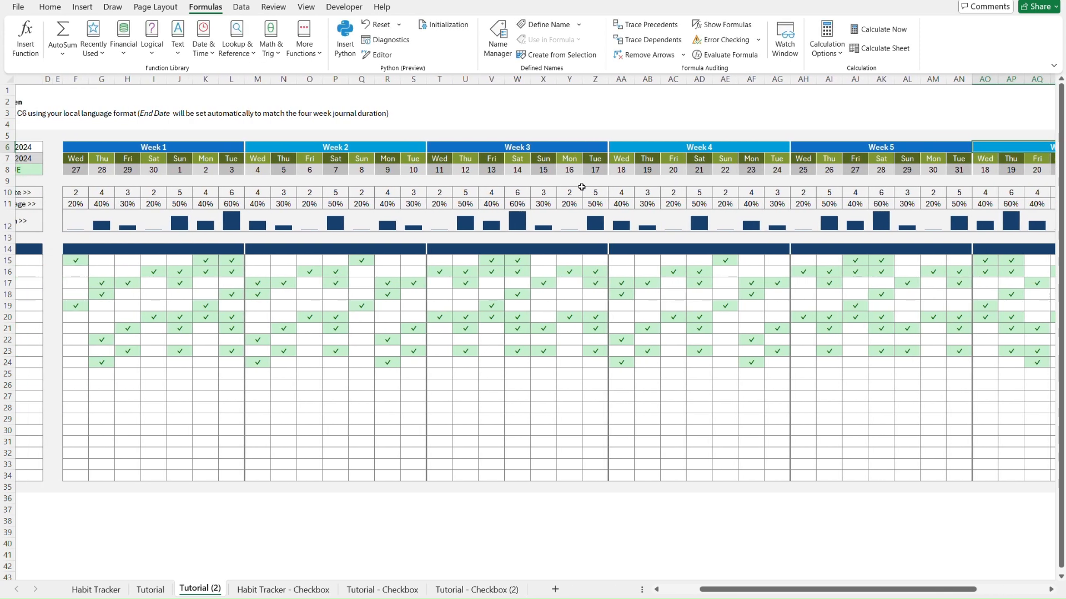
pyautogui.hscroll(3, 583, 186)
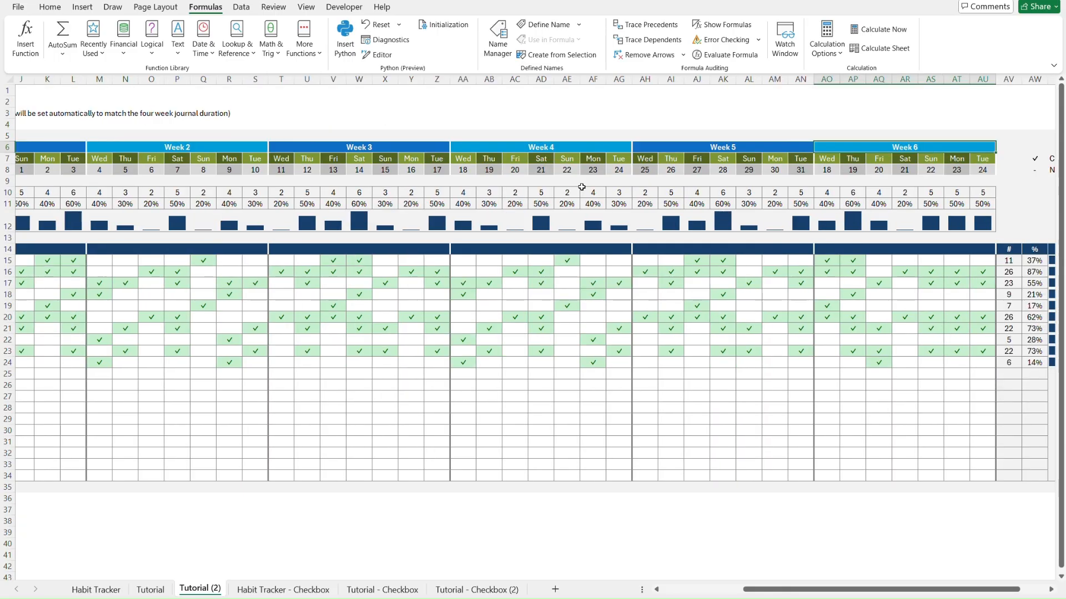
pyautogui.click(828, 170)
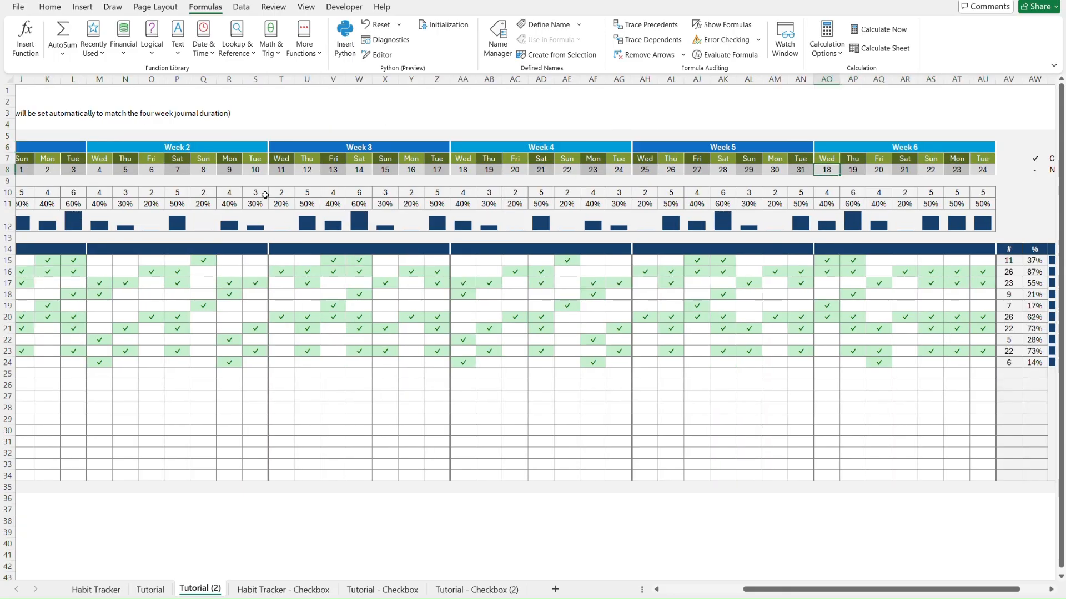
pyautogui.hscroll(-2, 166, 183)
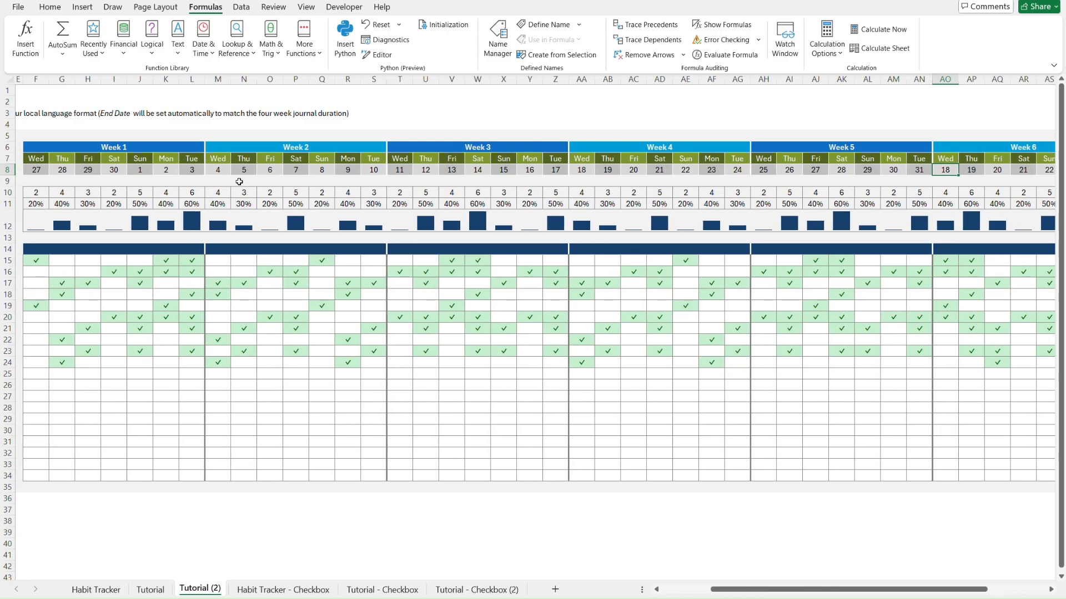
pyautogui.hscroll(-2, 267, 193)
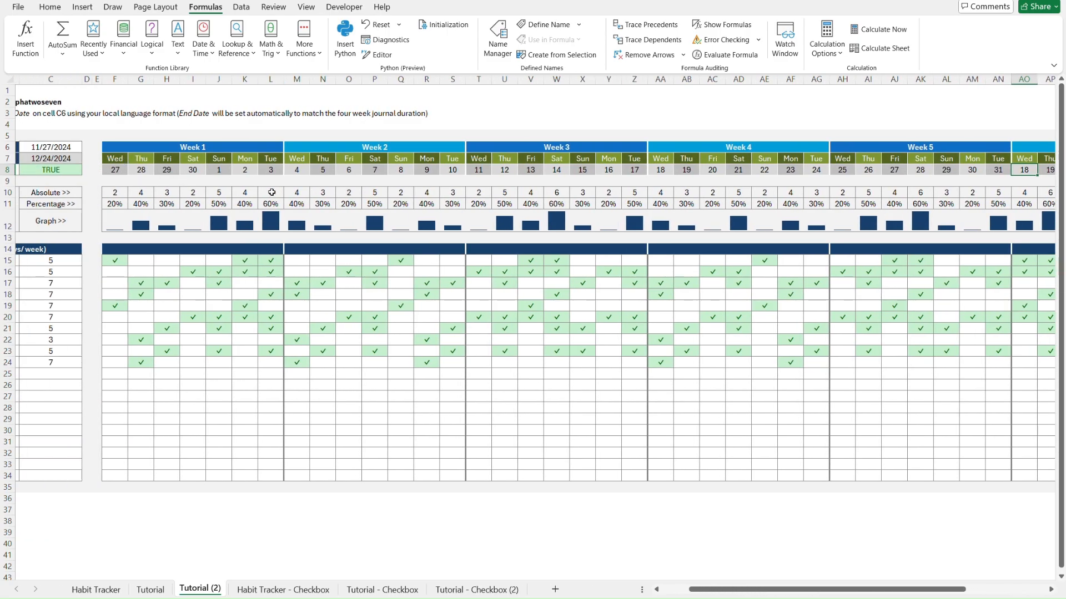
pyautogui.hscroll(3, 628, 174)
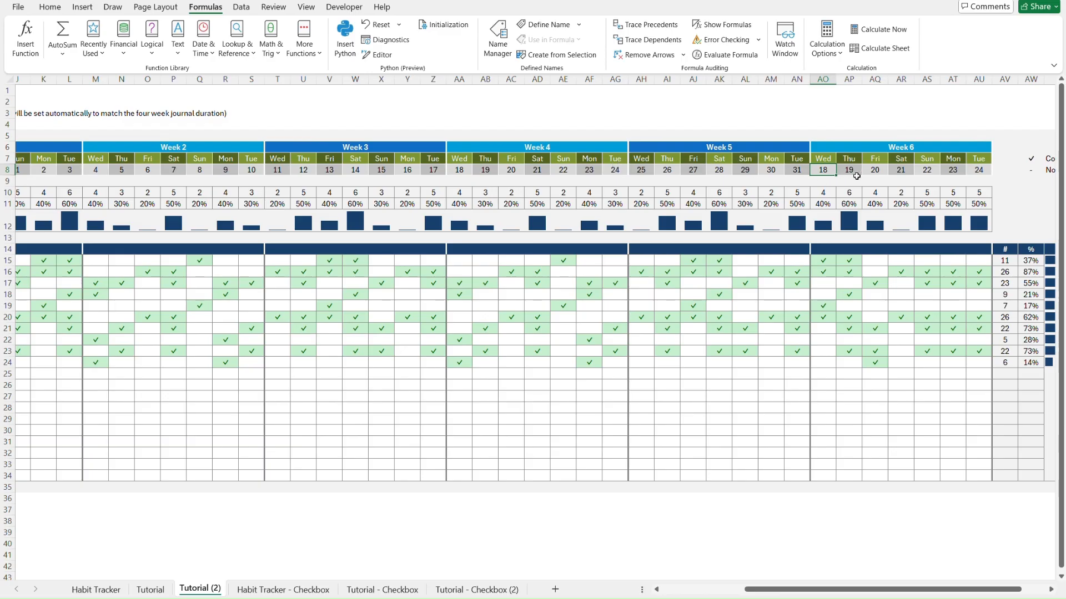
pyautogui.doubleClick(823, 169)
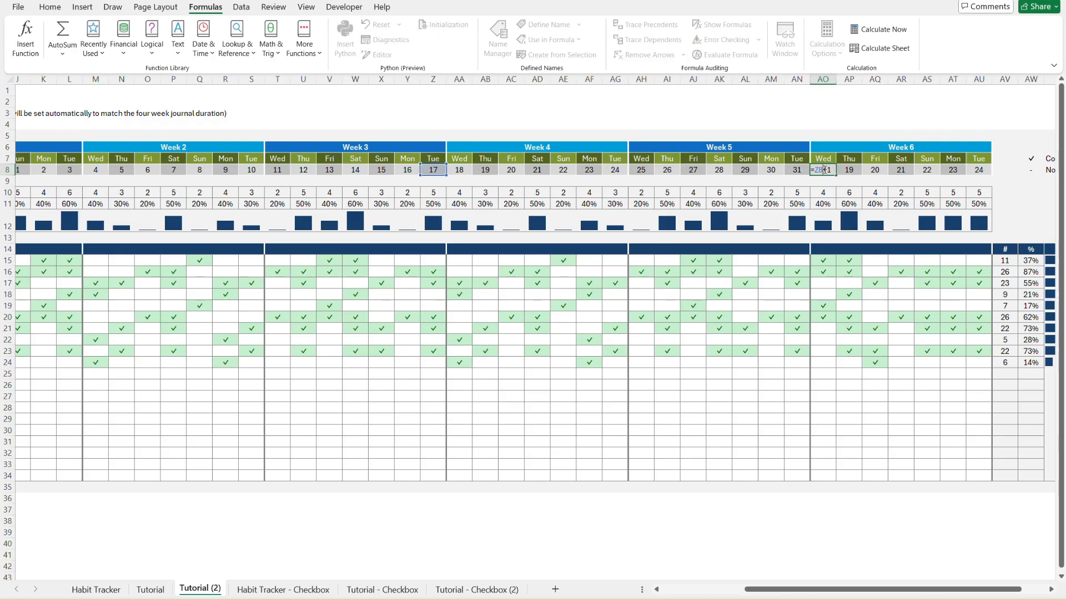
pyautogui.moveTo(433, 176); pyautogui.dragTo(791, 181)
pyautogui.press('Return')
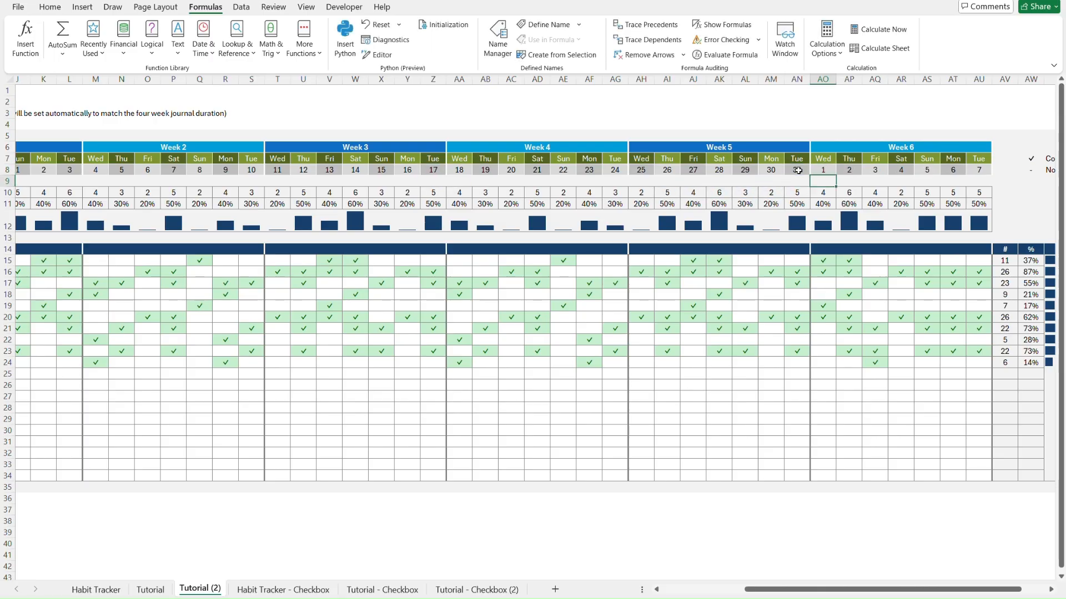
pyautogui.press('Up')
pyautogui.click(986, 171)
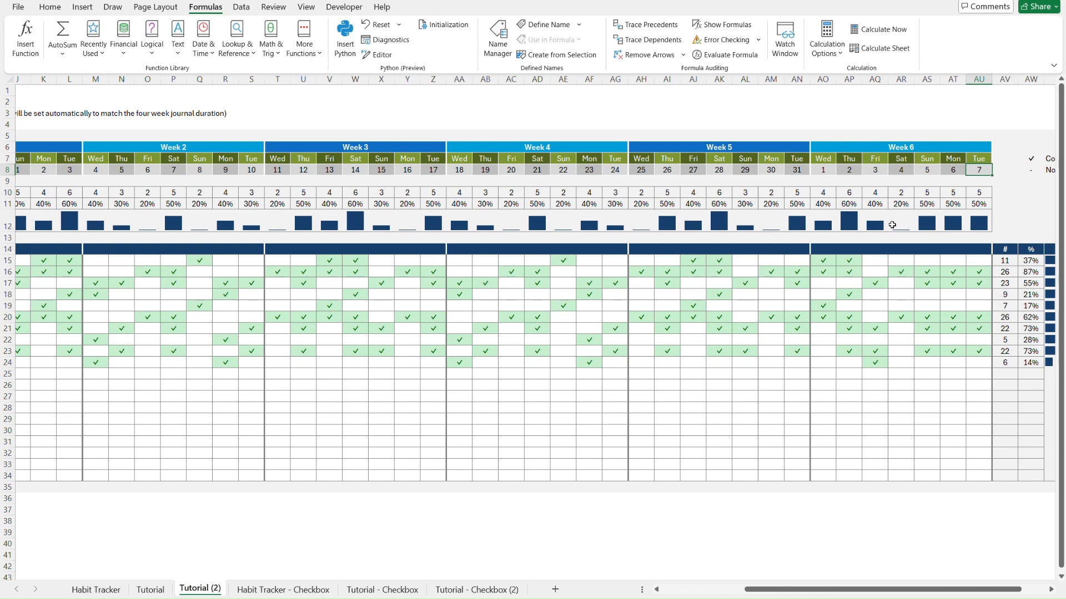
# Review the End Date formula in C7 and the COUNTIFS formula in AV15, leaving both unchanged
pyautogui.hotkey('ctrl', 'Home')
pyautogui.click(161, 159)
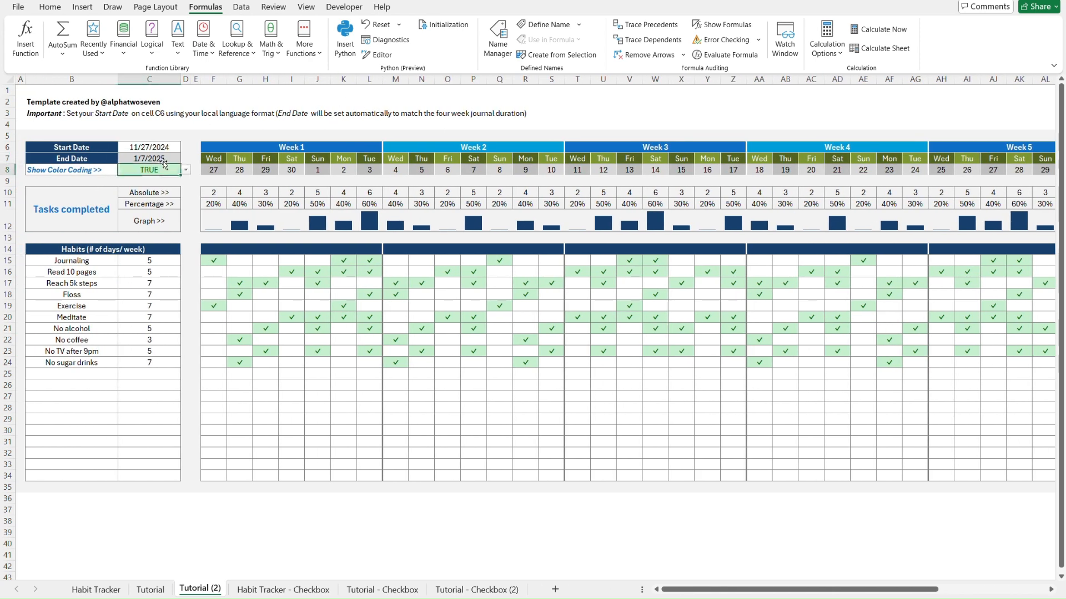
pyautogui.doubleClick(159, 158)
pyautogui.hscroll(6, 535, 269)
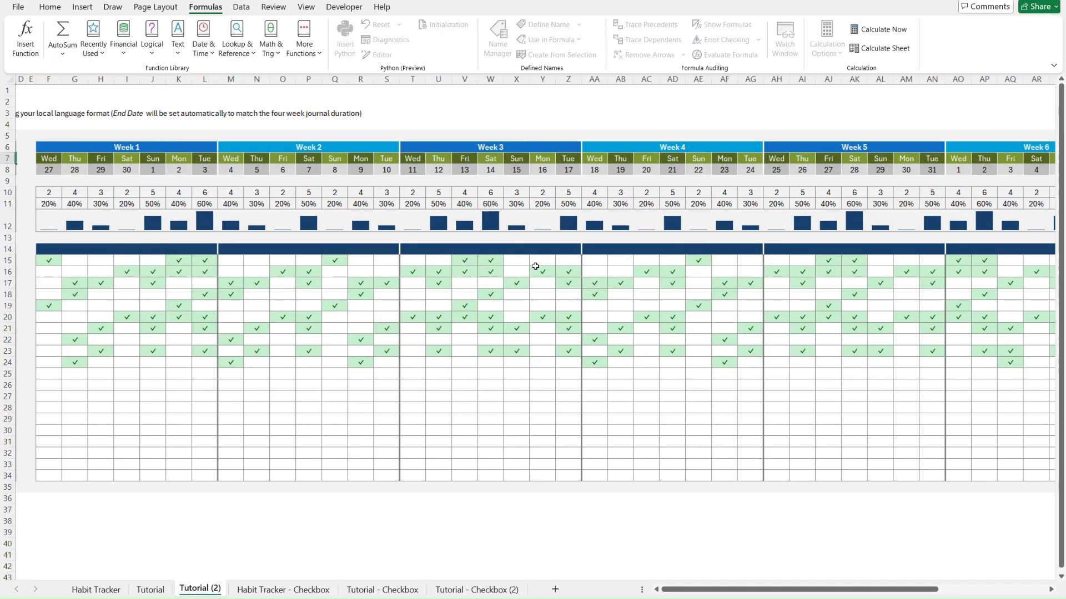
pyautogui.press('Escape')
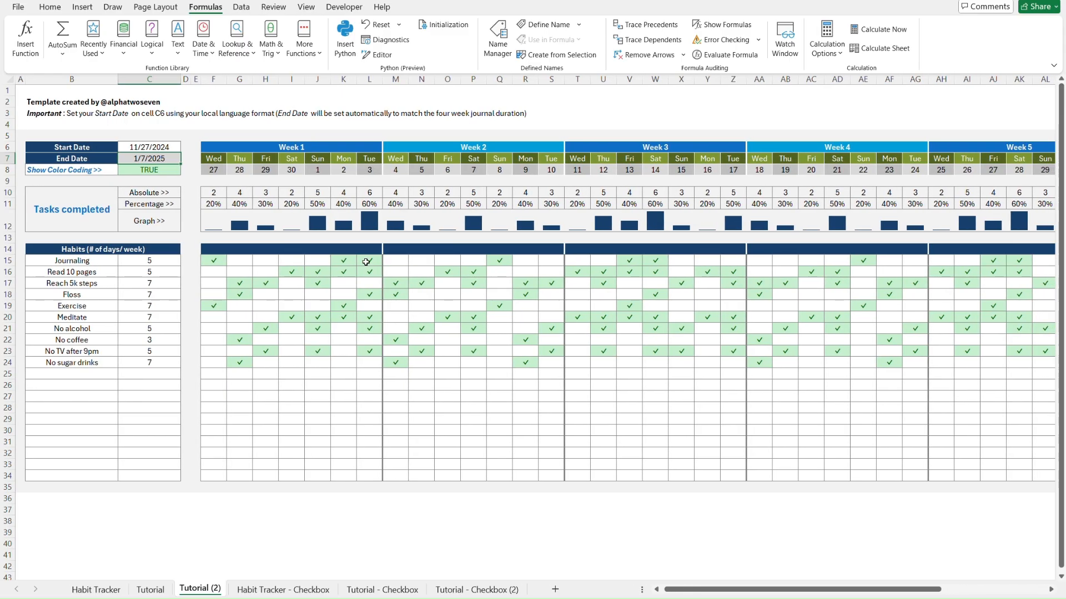
pyautogui.hscroll(10, 380, 259)
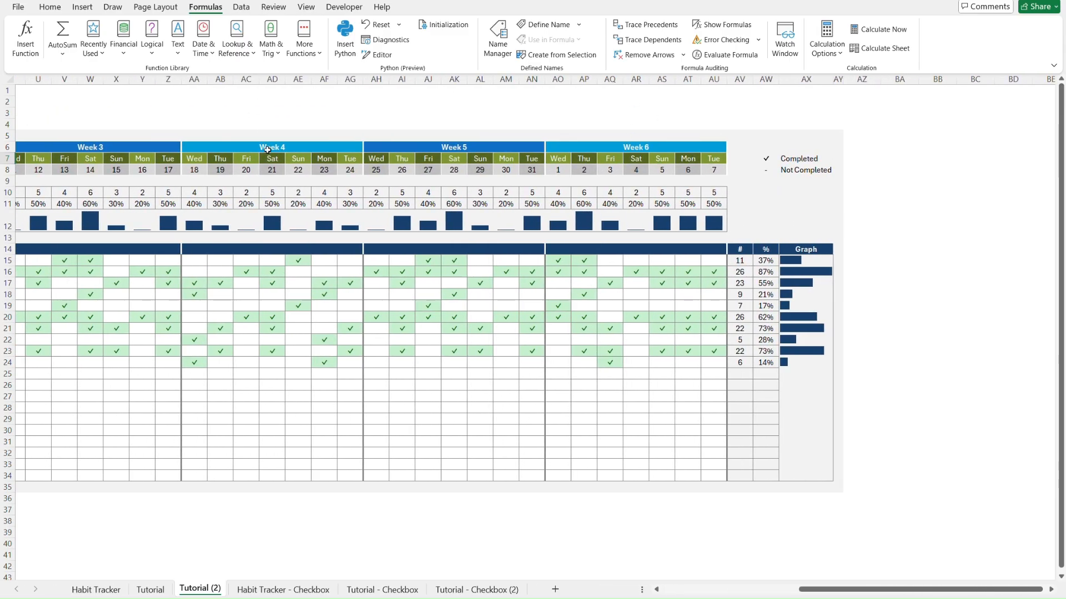
pyautogui.doubleClick(736, 262)
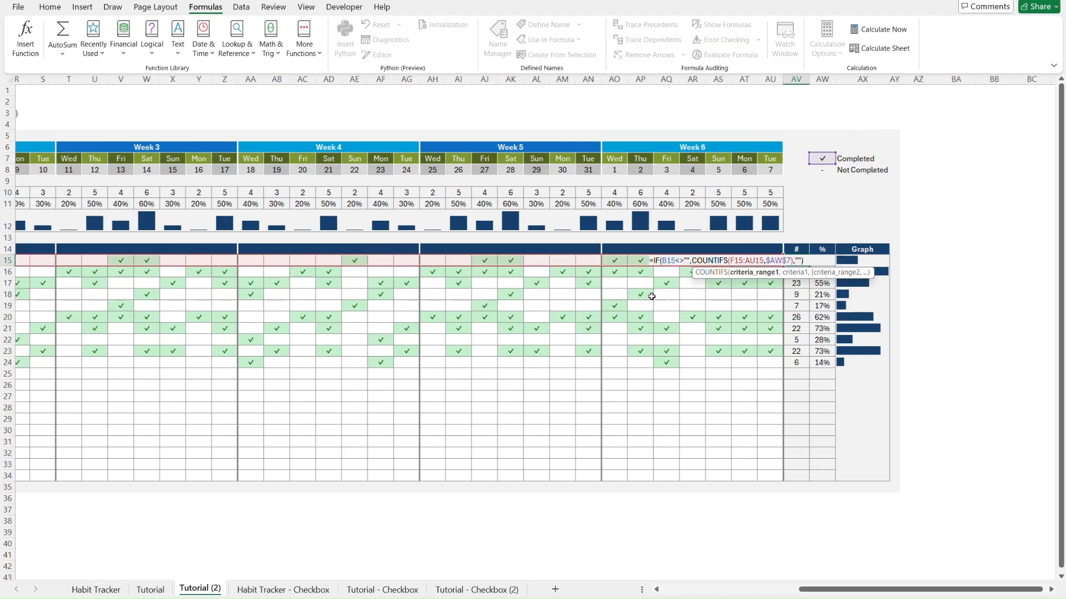
pyautogui.press('Escape')
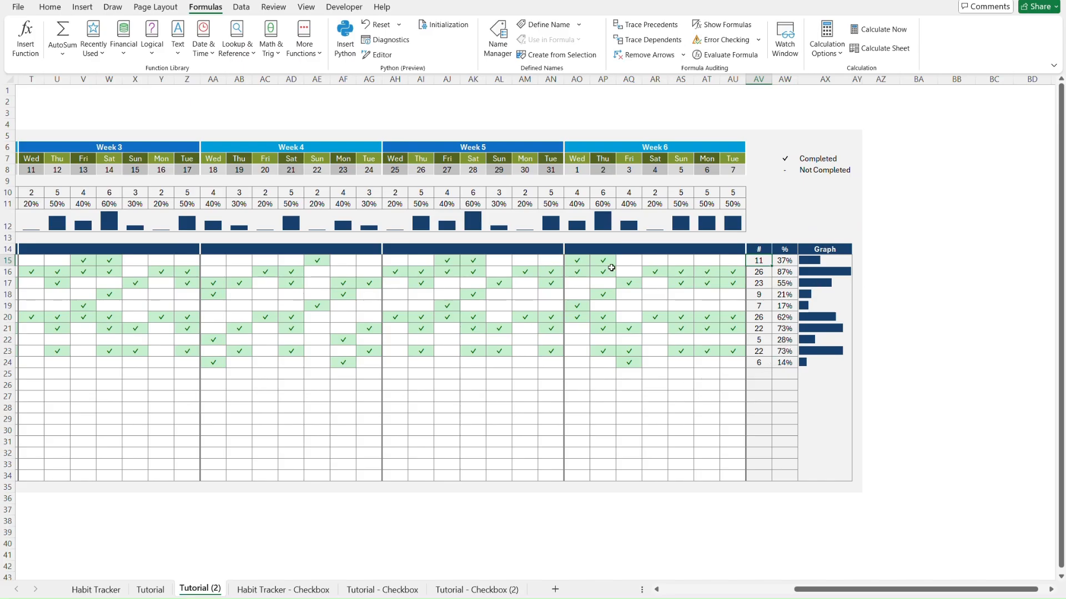
# Check which row 12 sparkline groups cover Week 1, Weeks 4–5 and Week 6
pyautogui.hscroll(-6, 611, 268)
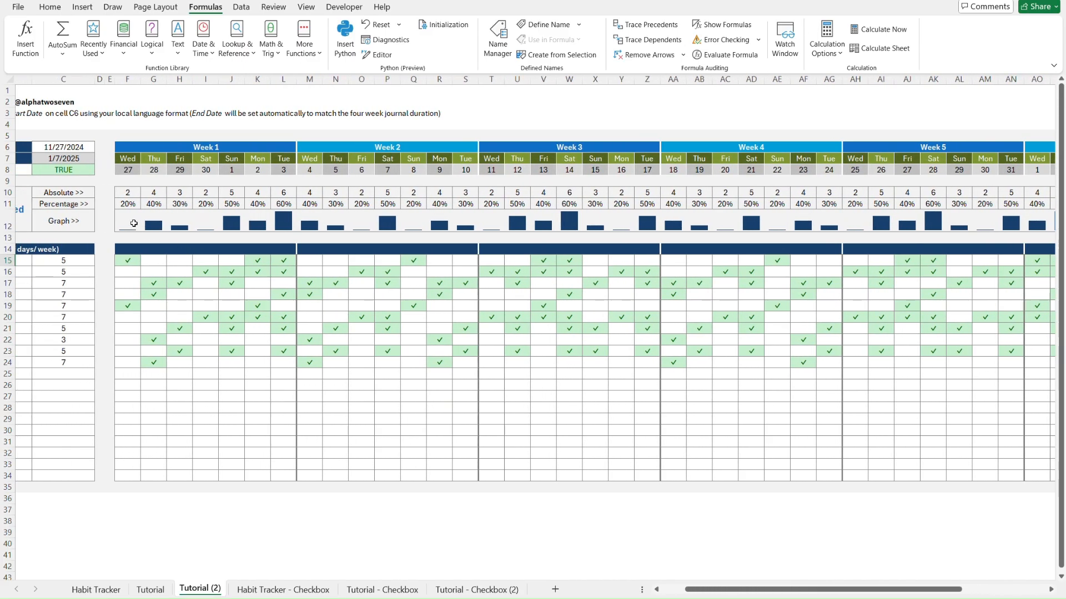
pyautogui.click(129, 219)
pyautogui.hscroll(4, 351, 246)
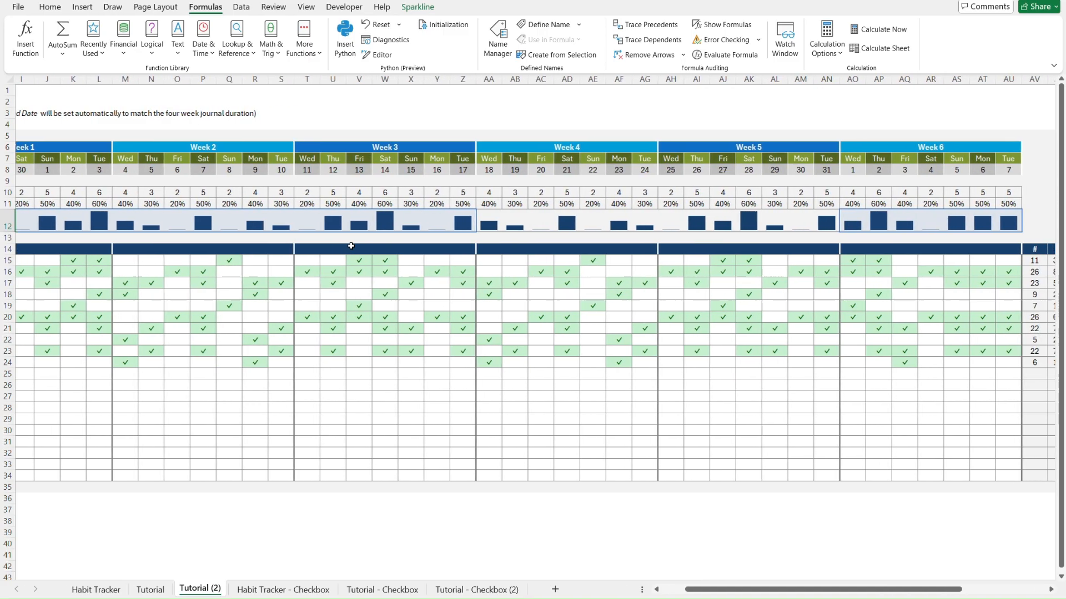
pyautogui.click(385, 217)
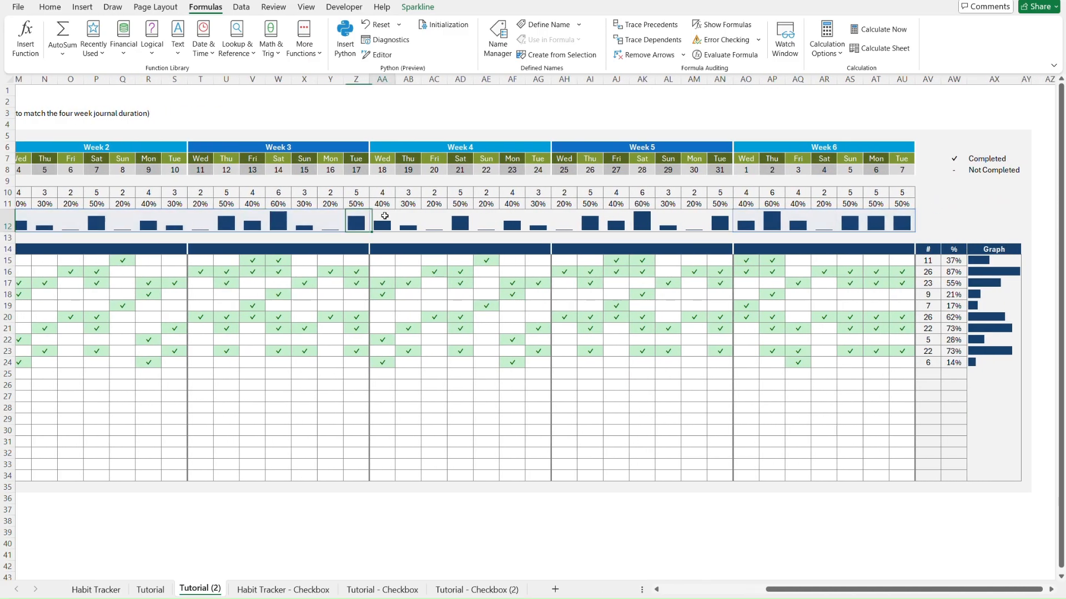
pyautogui.click(748, 214)
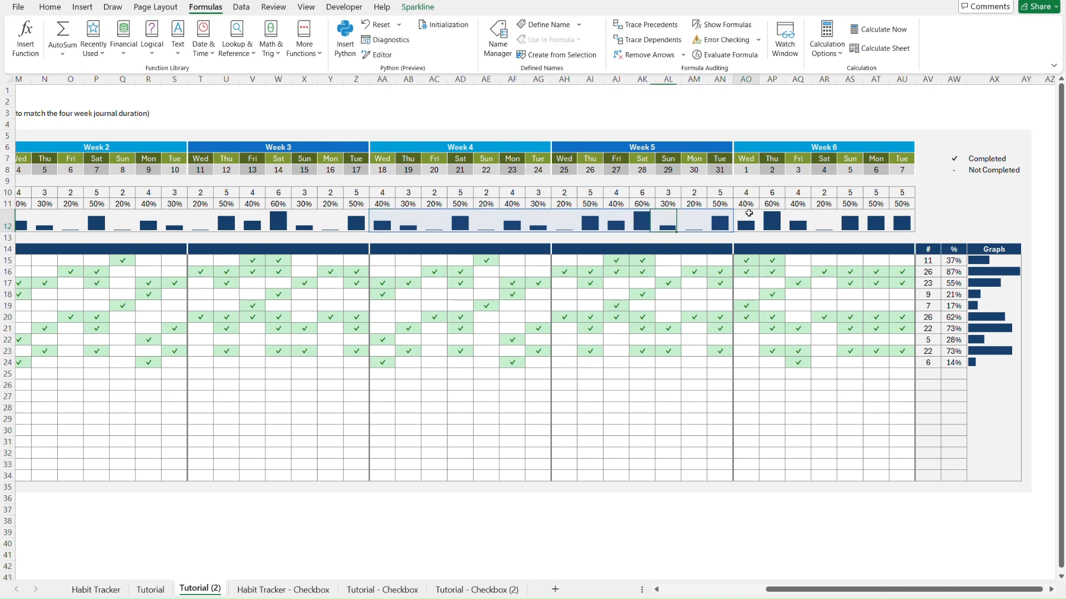
pyautogui.click(383, 212)
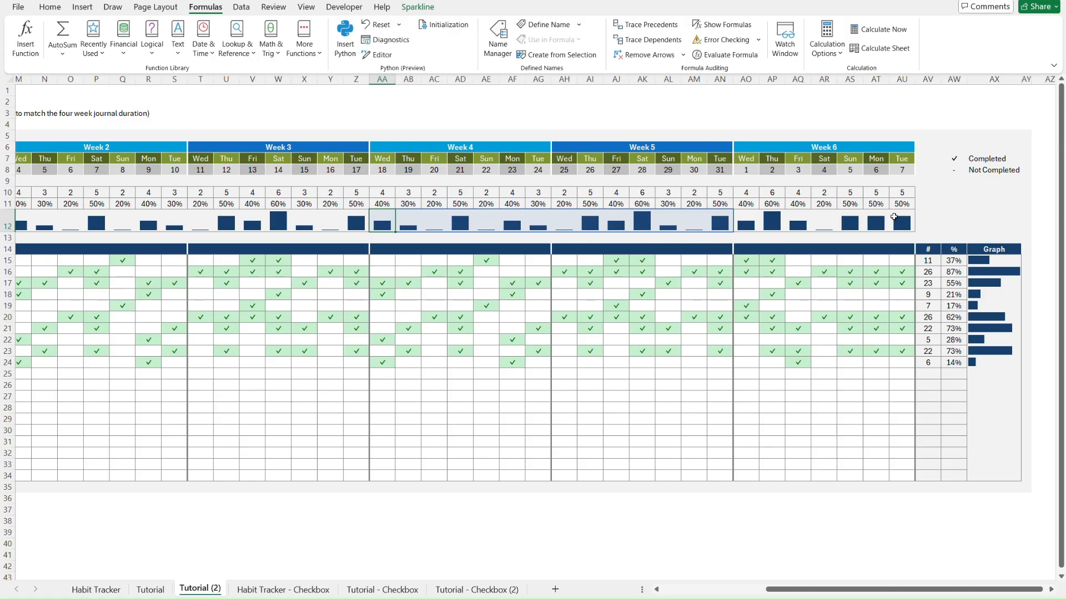
# Select the whole row 12 sparkline range F12:AU12 and bring up the Sparkline tools
pyautogui.click(893, 217)
pyautogui.hscroll(-5, 362, 239)
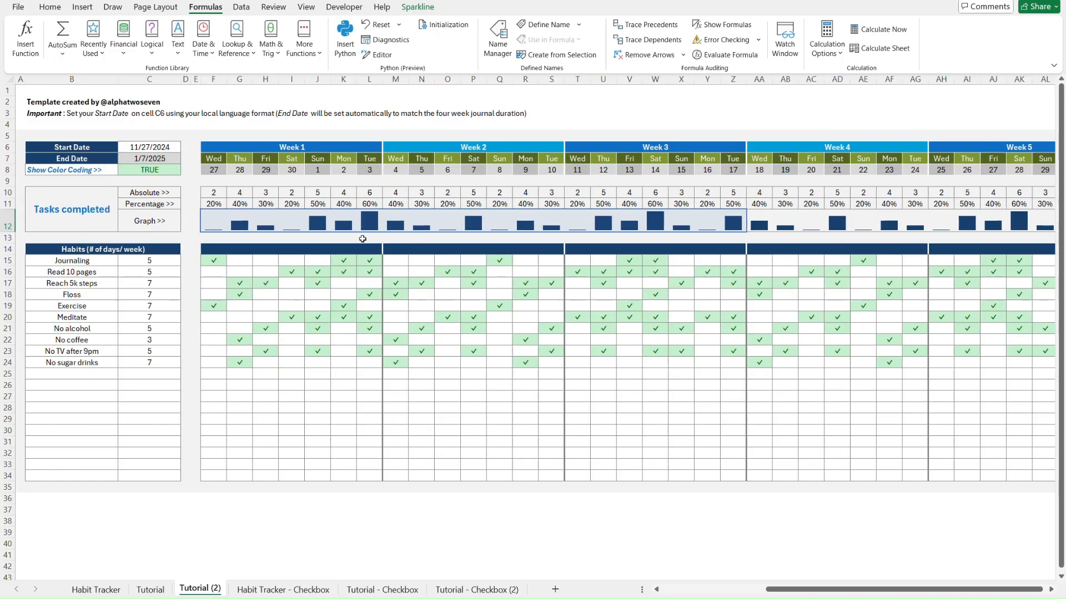
pyautogui.keyDown('shift'); pyautogui.click(216, 220); pyautogui.keyUp('shift')
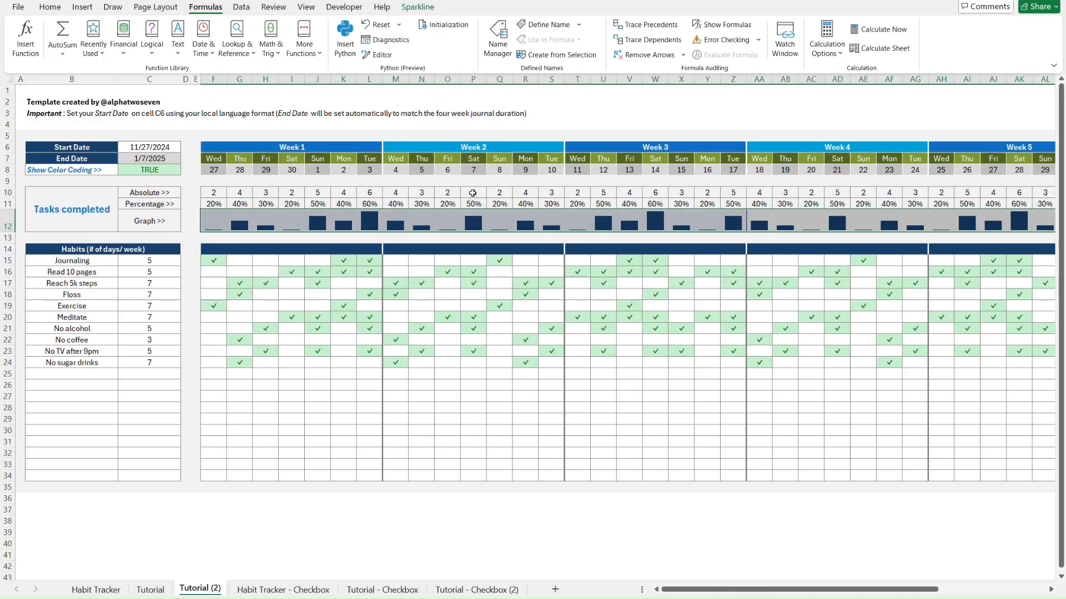
pyautogui.hscroll(5, 473, 192)
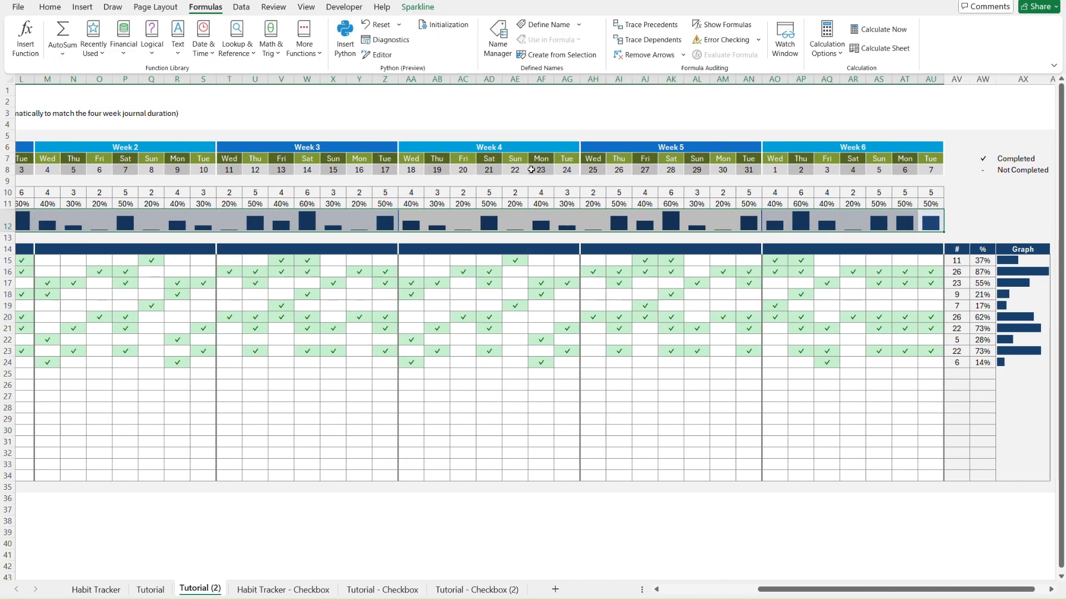
pyautogui.click(413, 9)
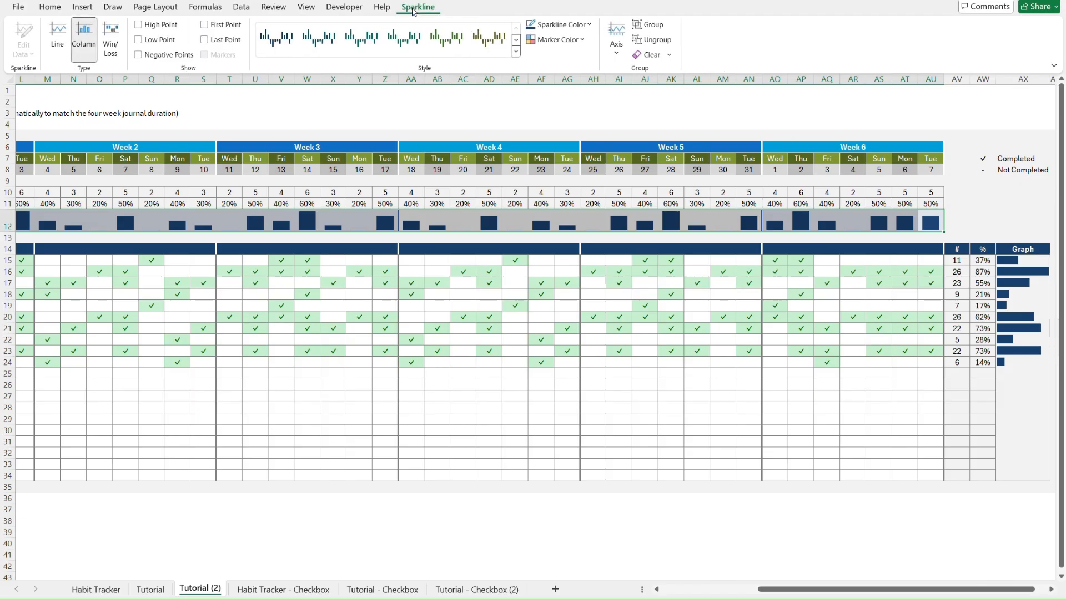
# Replace the old row 12 sparklines with column sparklines built from F10:AU10
pyautogui.click(649, 54)
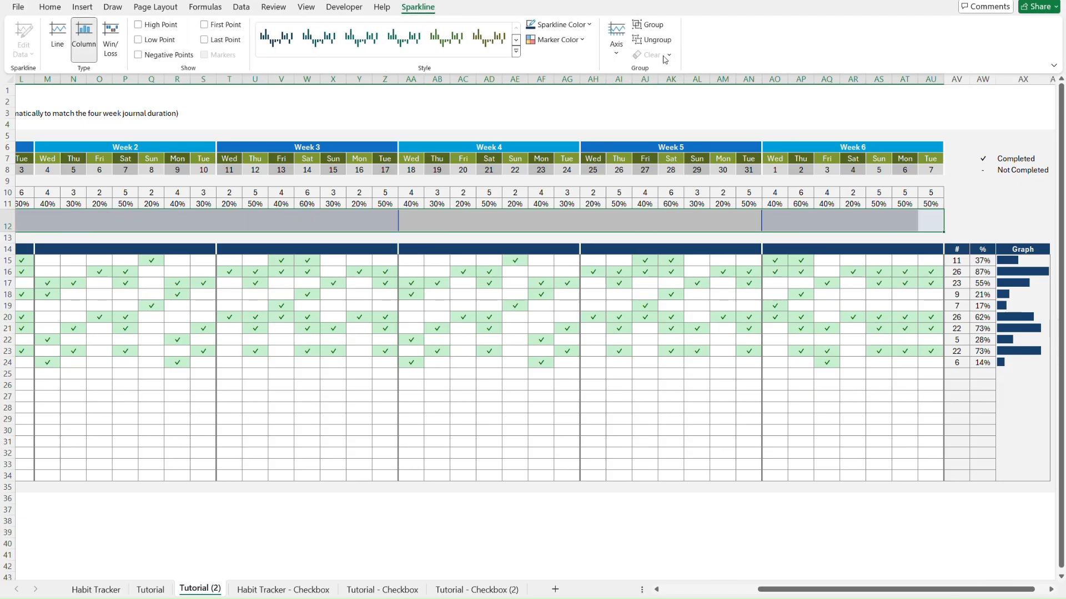
pyautogui.hscroll(-5, 492, 184)
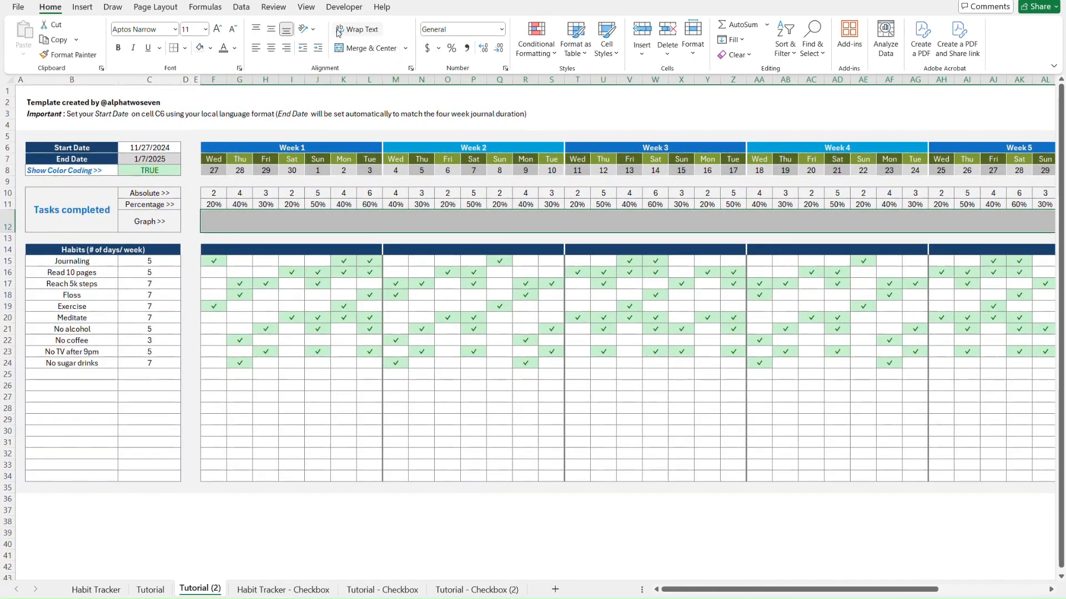
pyautogui.click(83, 7)
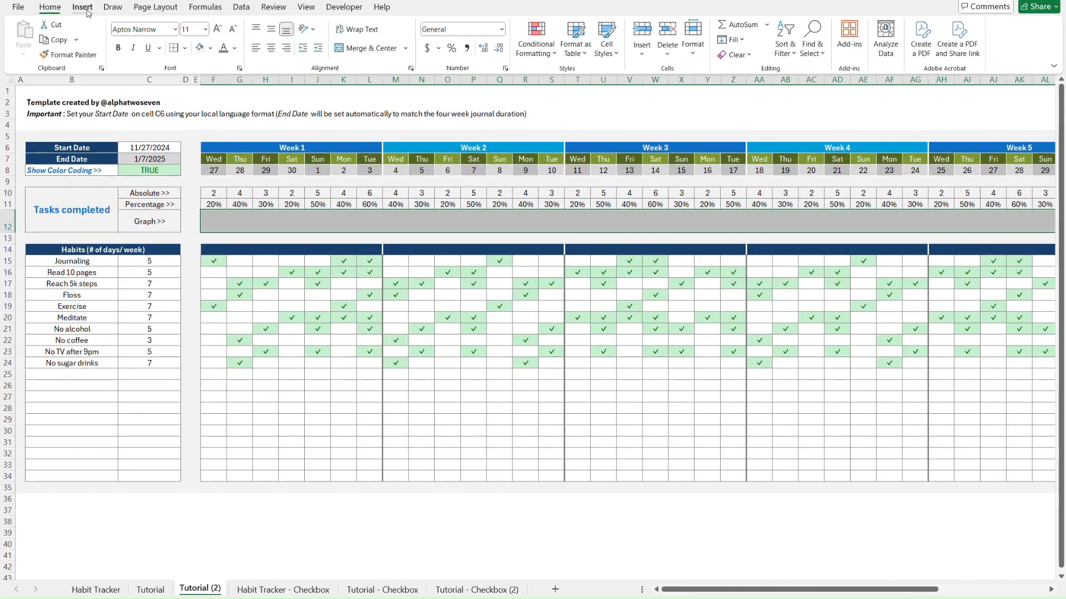
pyautogui.click(559, 36)
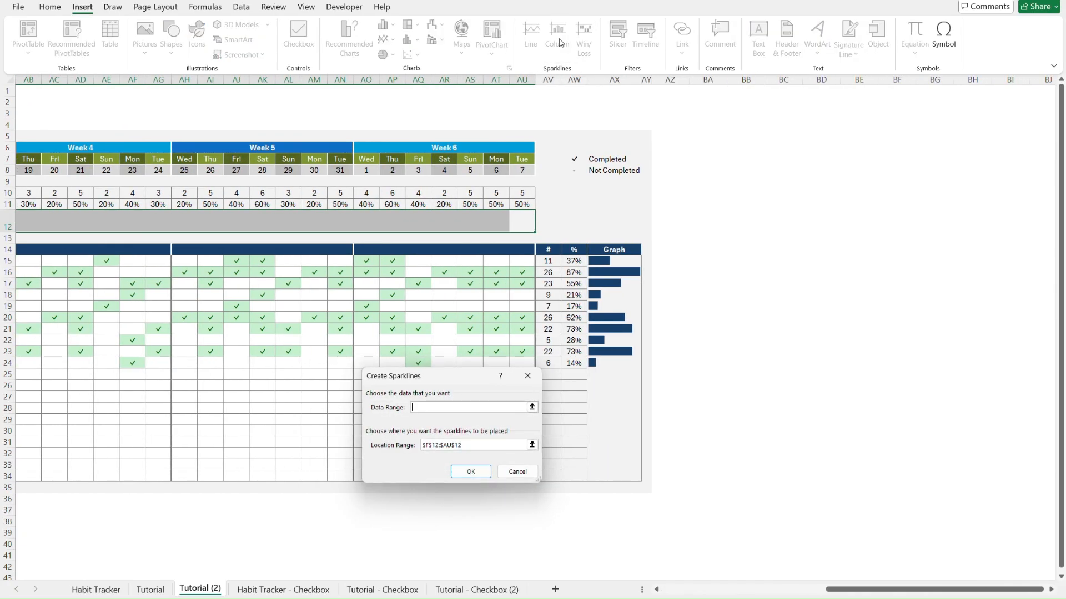
pyautogui.click(522, 193)
pyautogui.hscroll(-9, 388, 192)
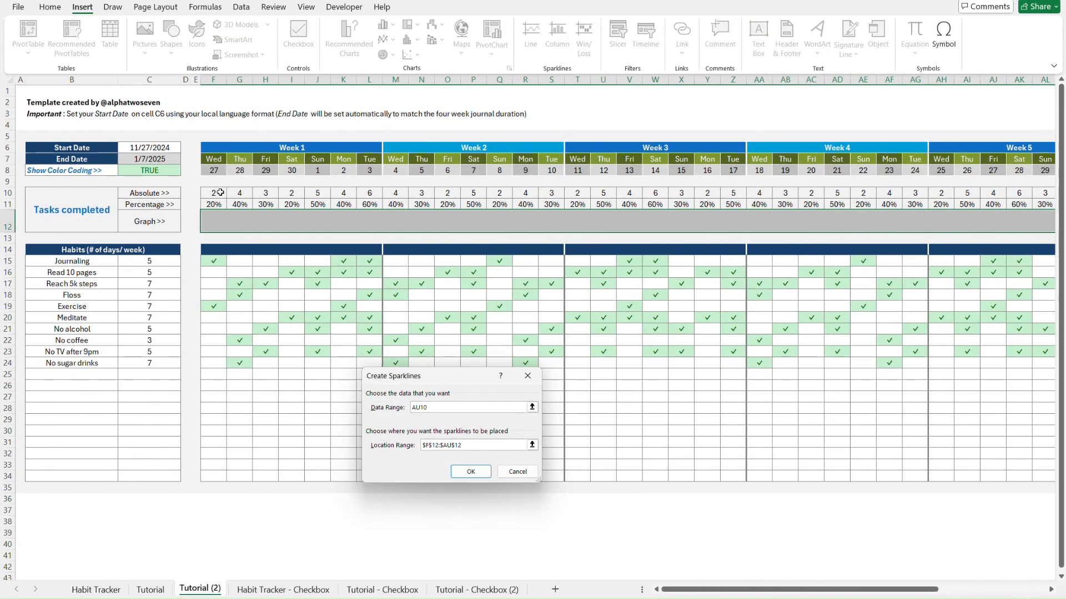
pyautogui.keyDown('shift'); pyautogui.click(220, 193); pyautogui.keyUp('shift')
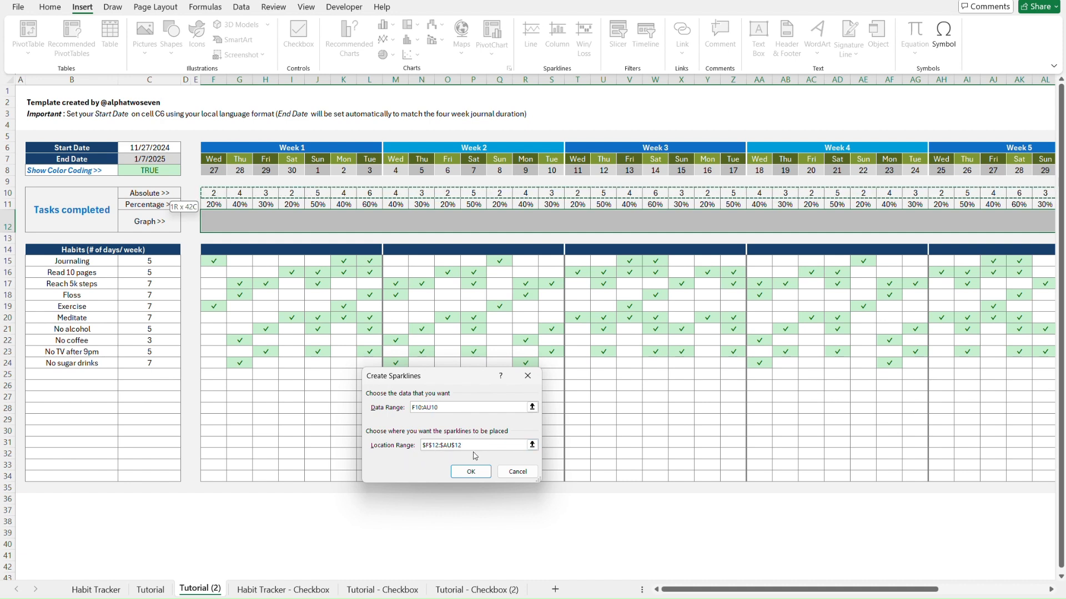
pyautogui.click(470, 471)
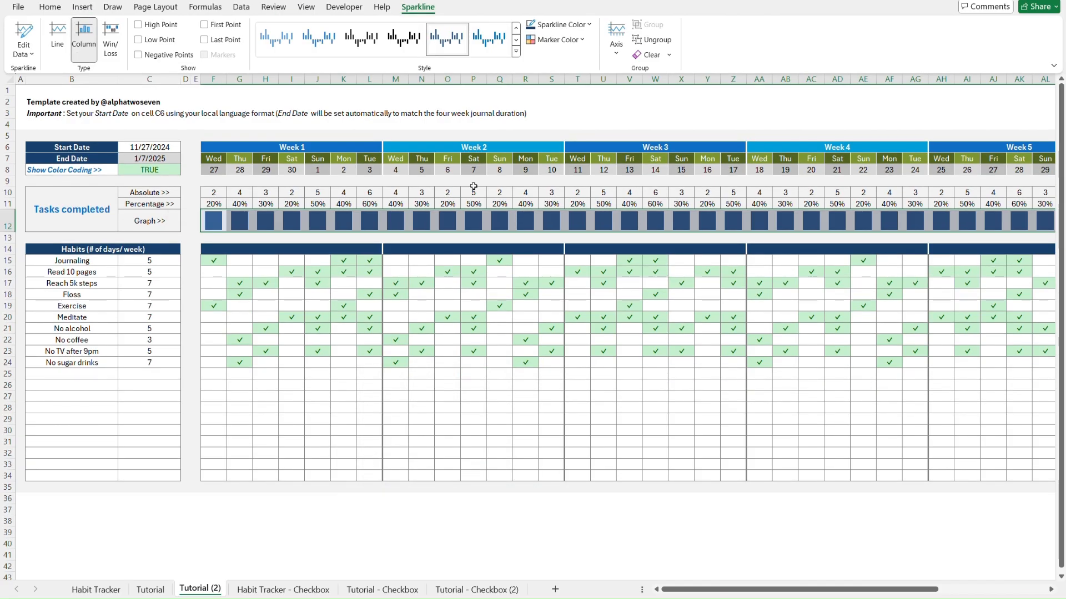
# Give the sparklines a darker theme colour and one shared vertical-axis minimum and maximum
pyautogui.click(579, 28)
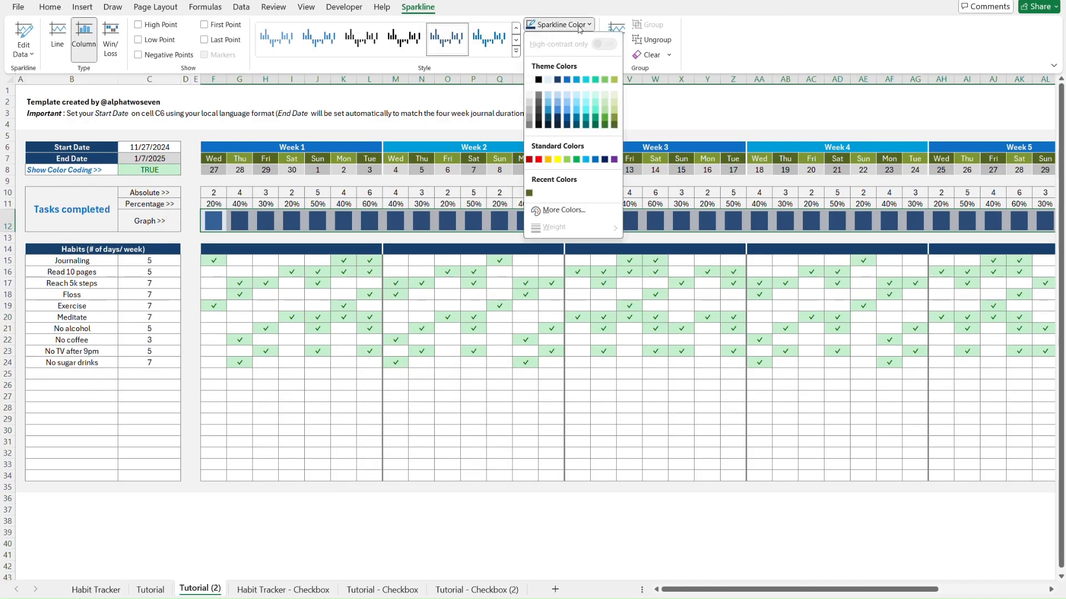
pyautogui.click(562, 79)
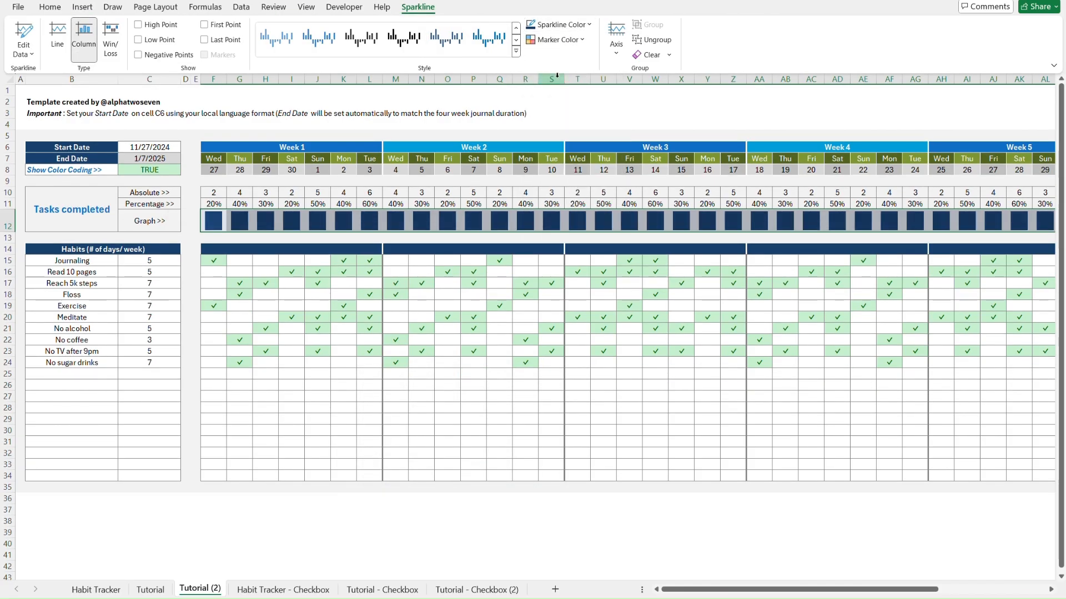
pyautogui.click(617, 49)
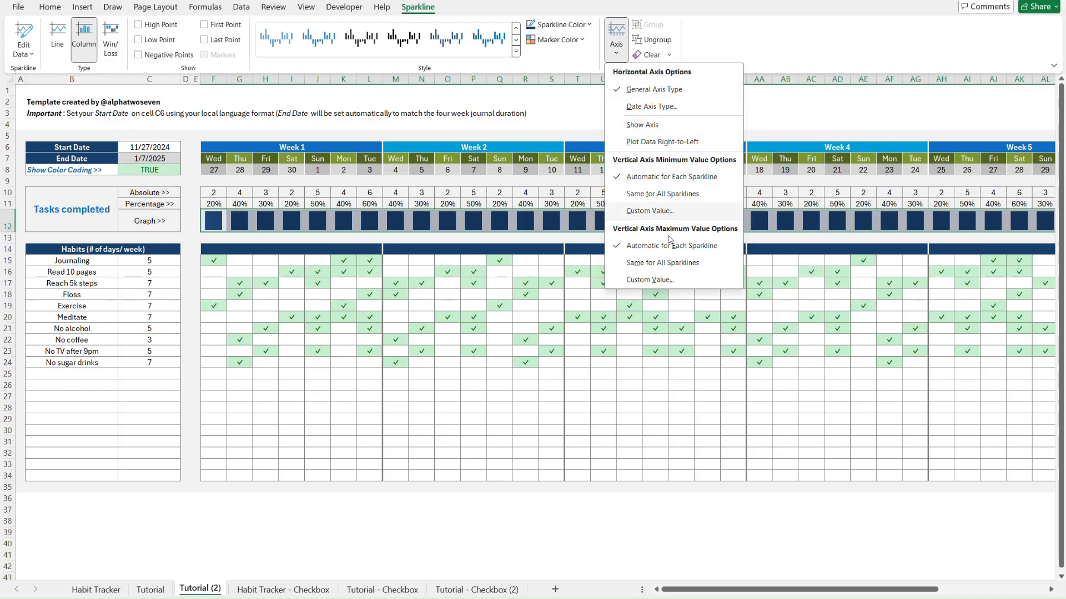
pyautogui.click(677, 194)
pyautogui.click(617, 44)
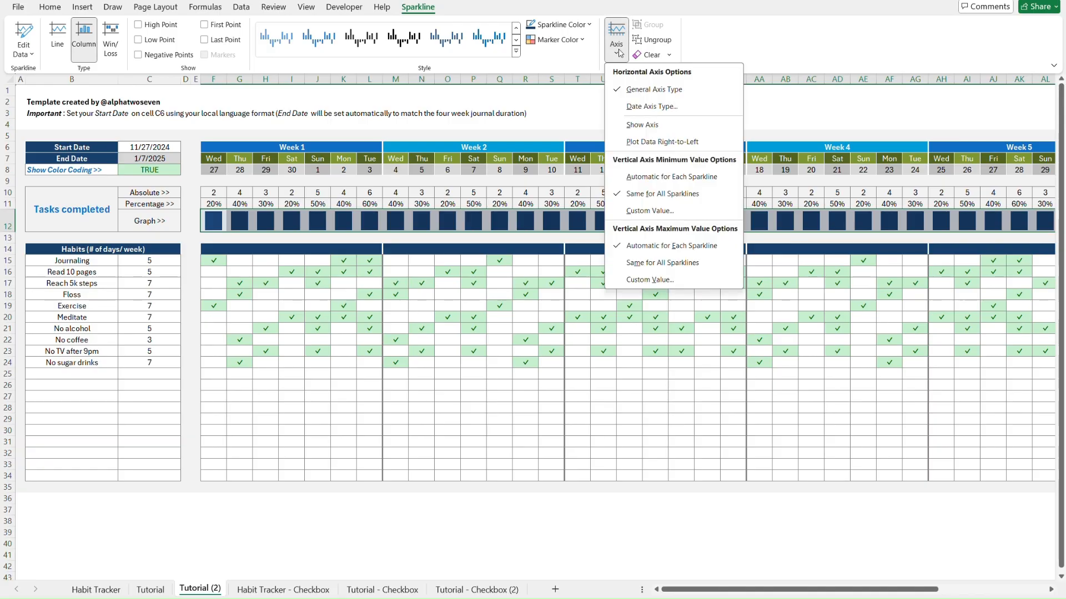
pyautogui.click(649, 261)
pyautogui.hscroll(6, 647, 260)
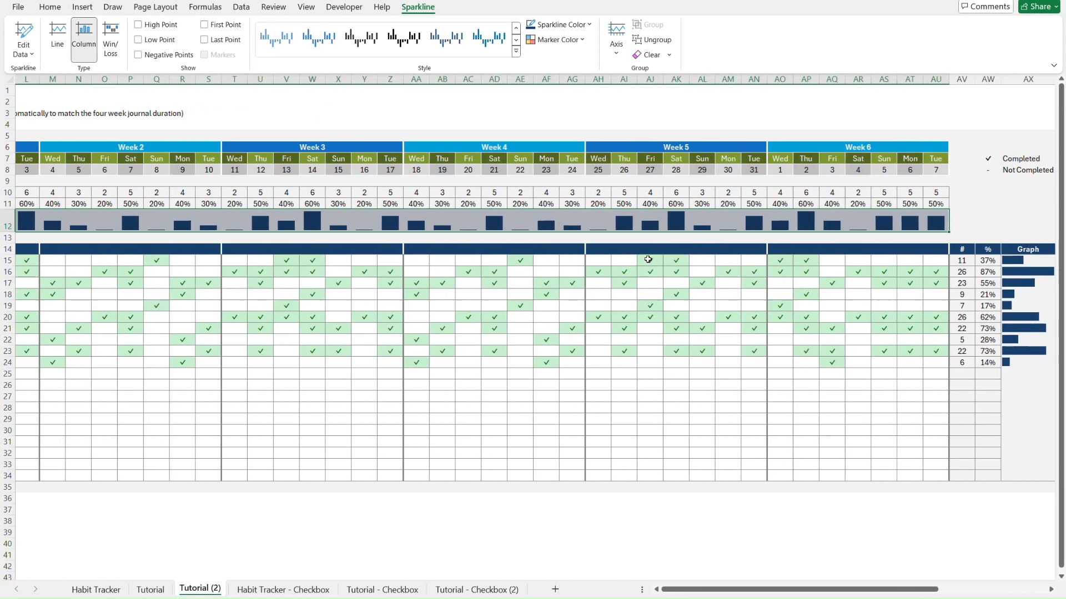
# Test the F15 Journaling dropdown and a Reach 5k steps checkbox on the Checkbox sheet
pyautogui.click(903, 217)
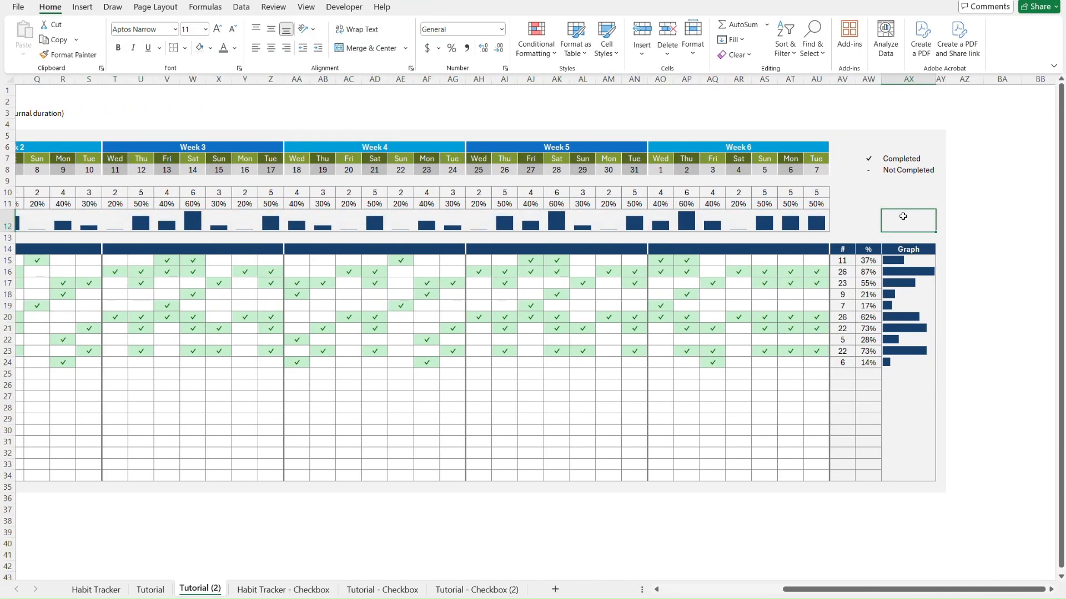
pyautogui.hscroll(-6, 903, 217)
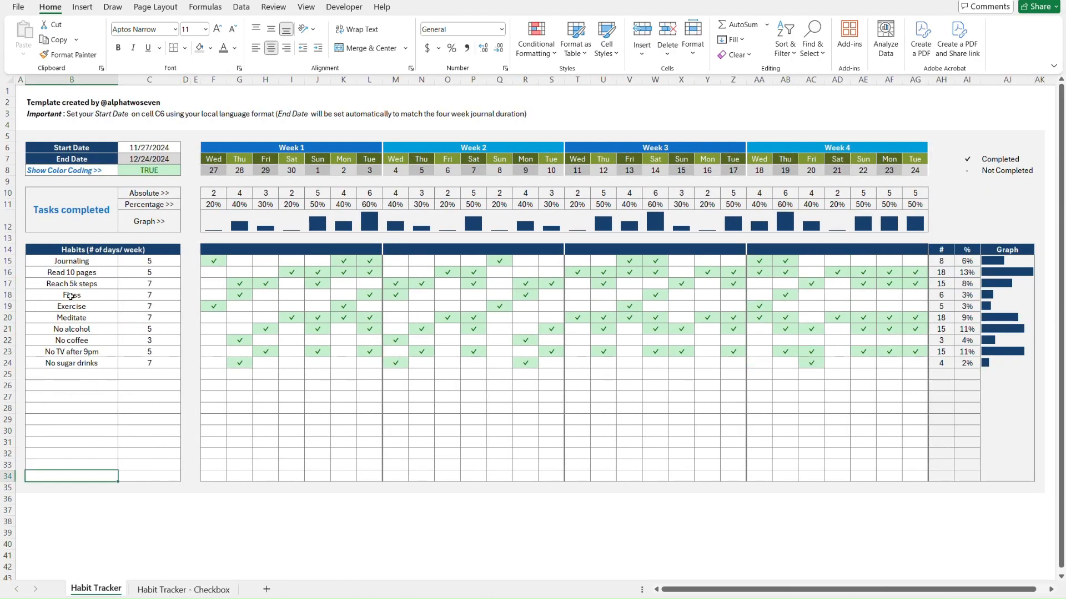
pyautogui.click(67, 259)
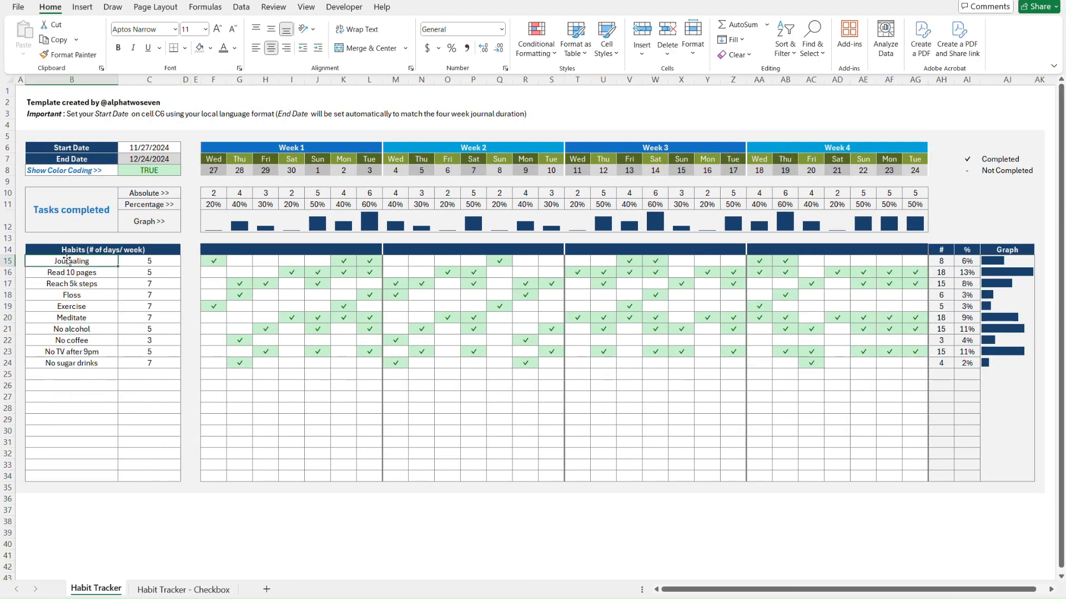
pyautogui.click(164, 261)
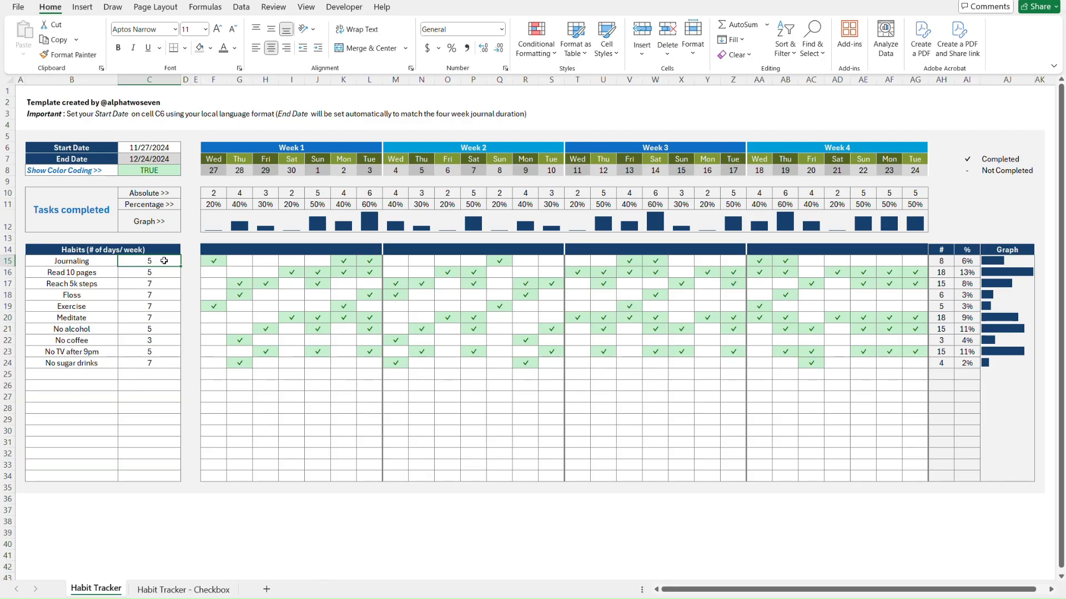
pyautogui.click(218, 261)
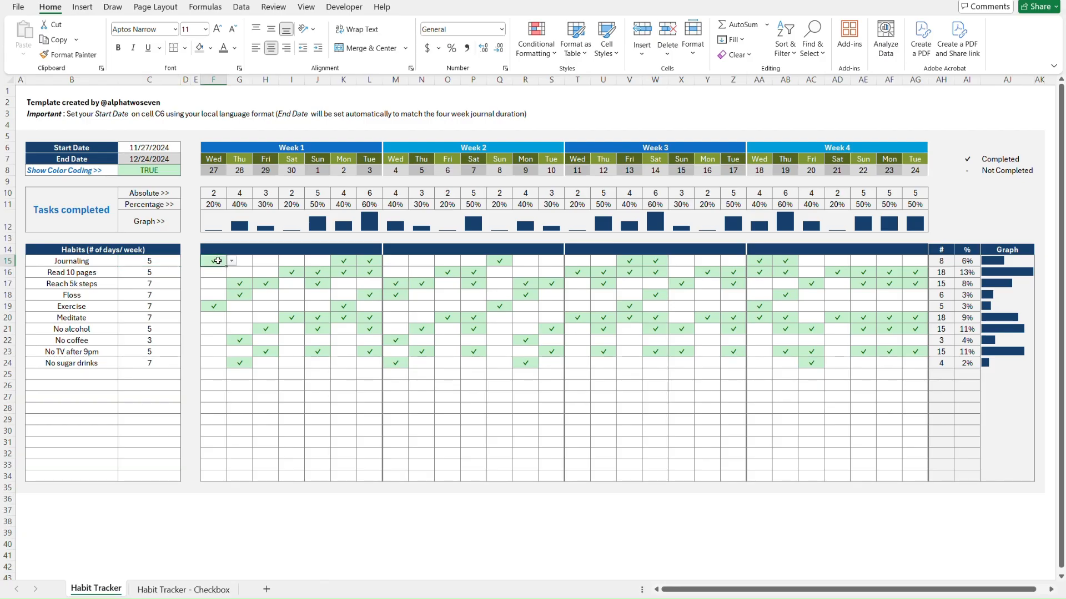
pyautogui.hotkey('alt', 'Down')
pyautogui.click(183, 589)
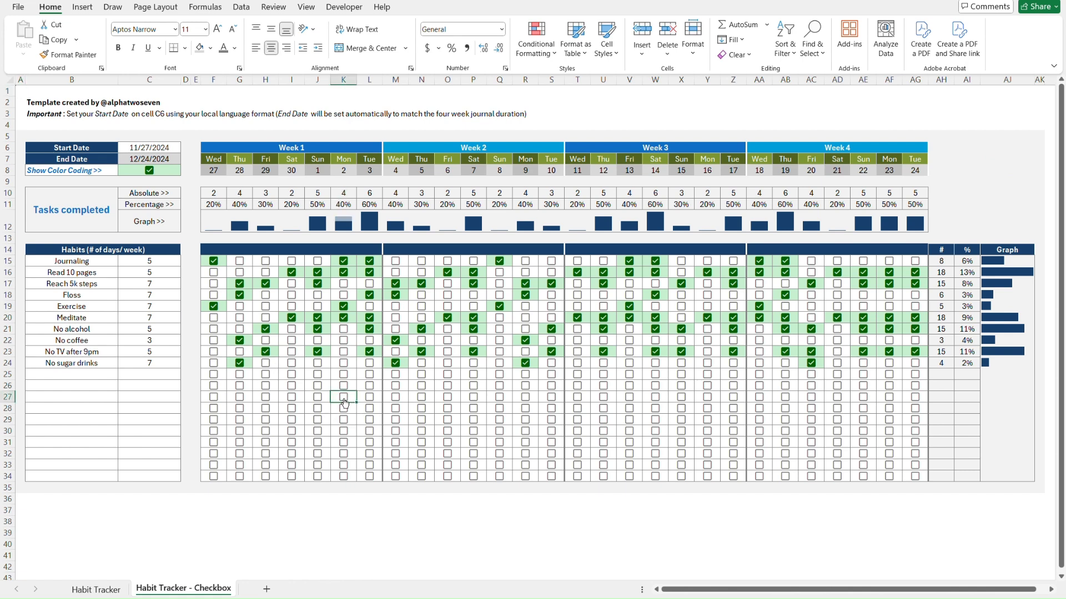
pyautogui.click(500, 285)
pyautogui.click(501, 285)
# On the Habit Tracker sheet, set Exercise for Week 2 Thursday (N19) to '-'
pyautogui.hotkey('ctrl', 'Home')
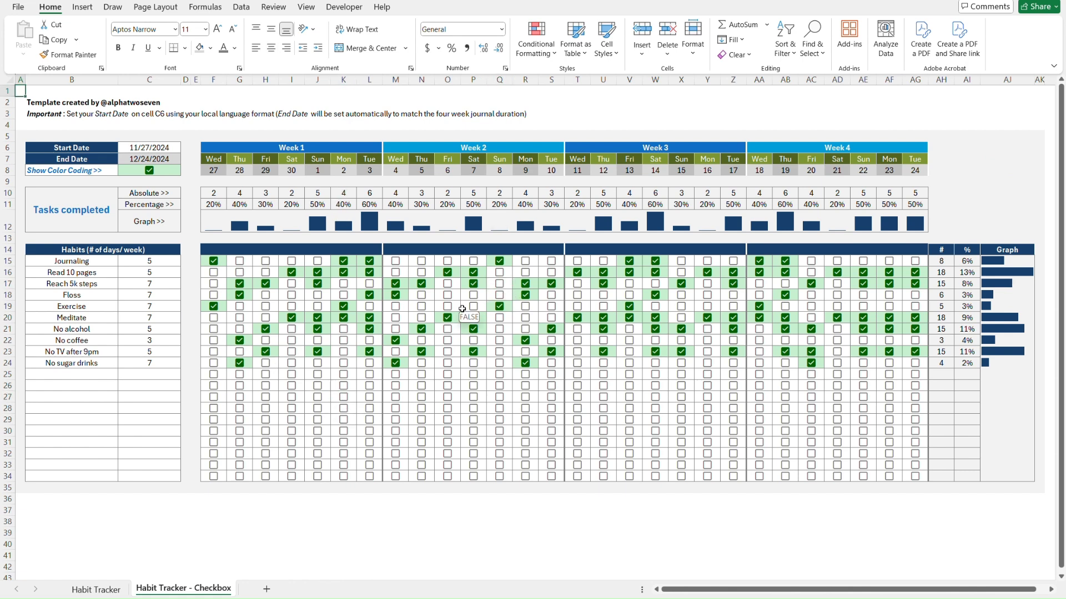
pyautogui.hotkey('ctrl', 'pageup')
pyautogui.click(423, 305)
pyautogui.hotkey('alt', 'Down')
pyautogui.click(423, 329)
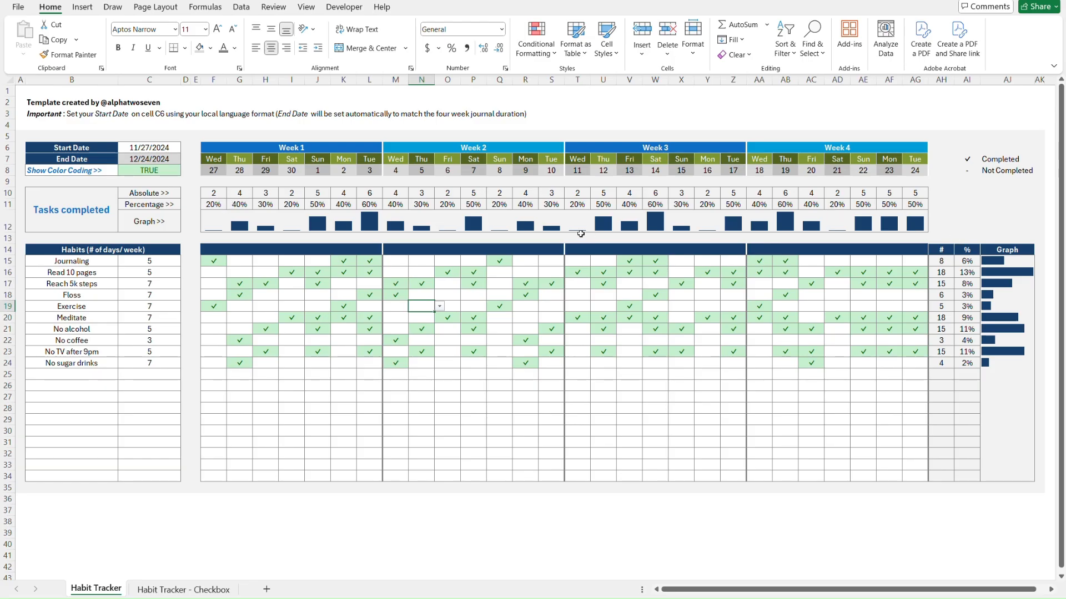
# Toggle the C8 colour-coding checkbox off and on, ending on the Habit Tracker - Checkbox sheet
pyautogui.click(166, 170)
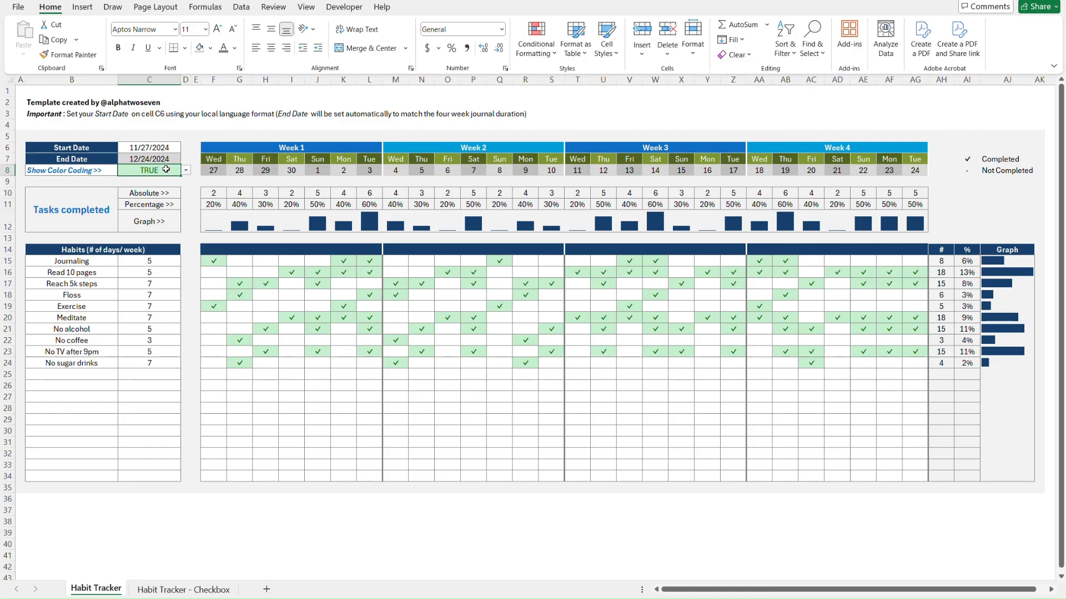
pyautogui.hotkey('ctrl', 'pagedown')
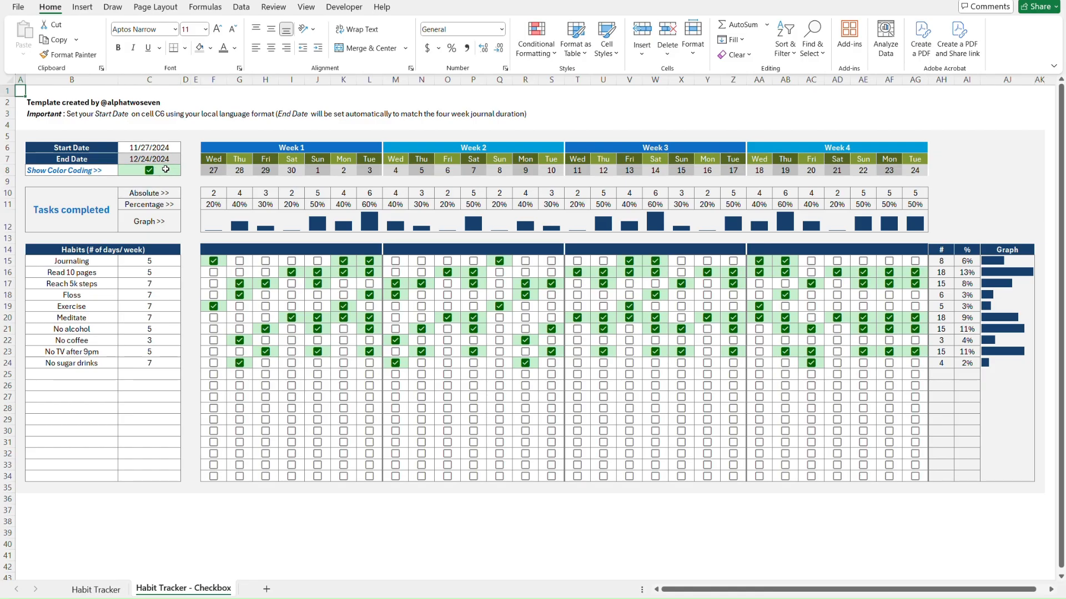
pyautogui.click(153, 176)
pyautogui.click(153, 176)
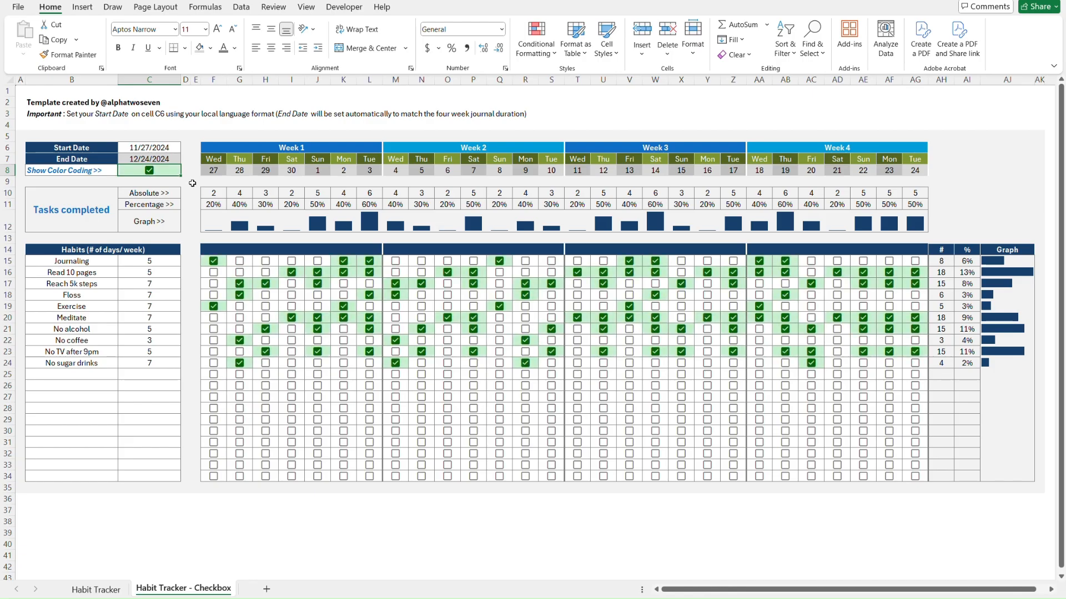
pyautogui.hotkey('ctrl', 'pageup')
pyautogui.hotkey('ctrl', 'pagedown')
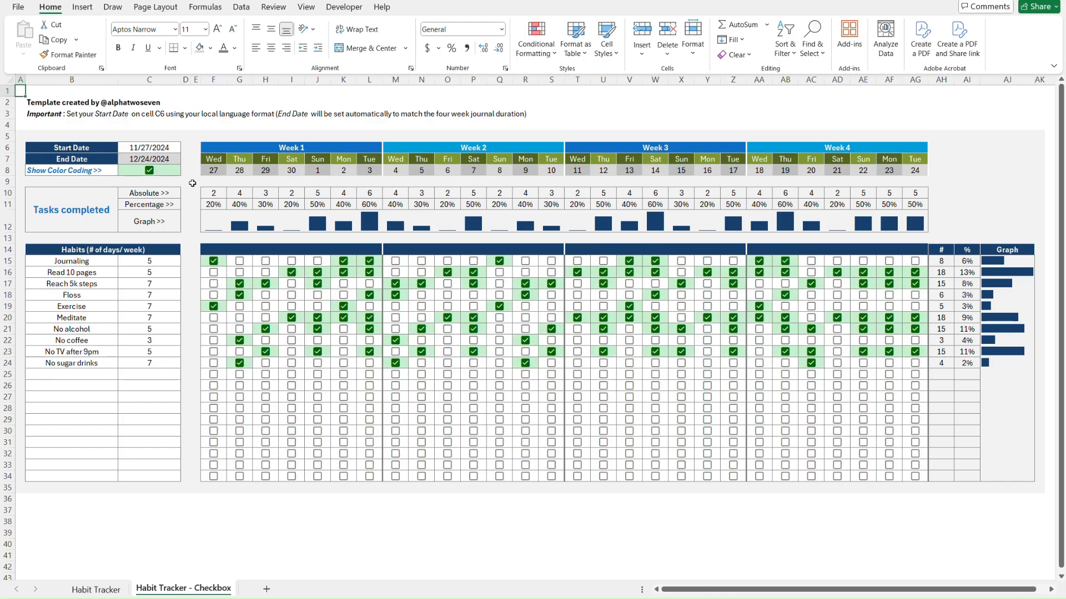